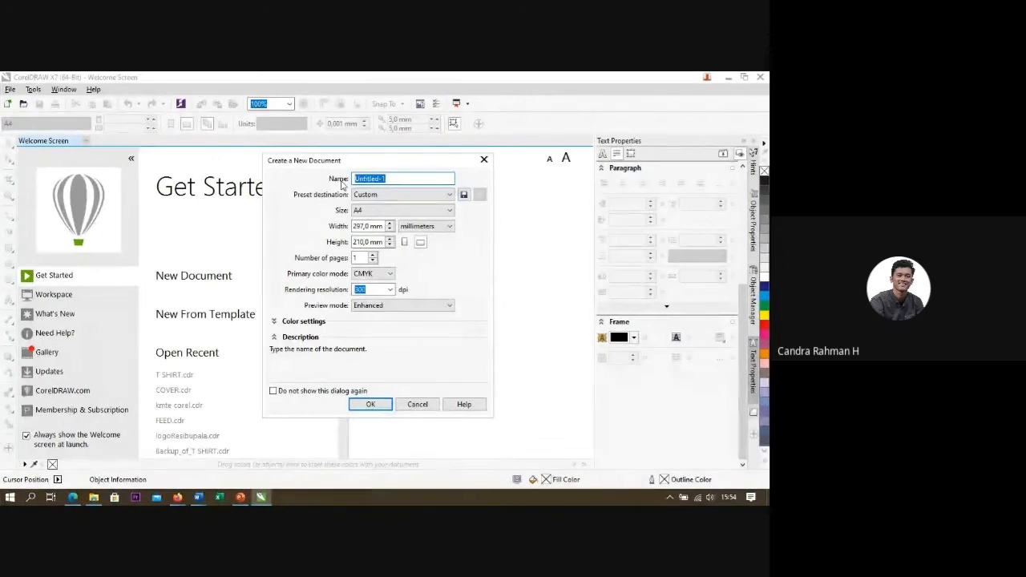
# Step: Name the new document "kelas corel 2" and choose A4 as its page size
pyautogui.write('k')
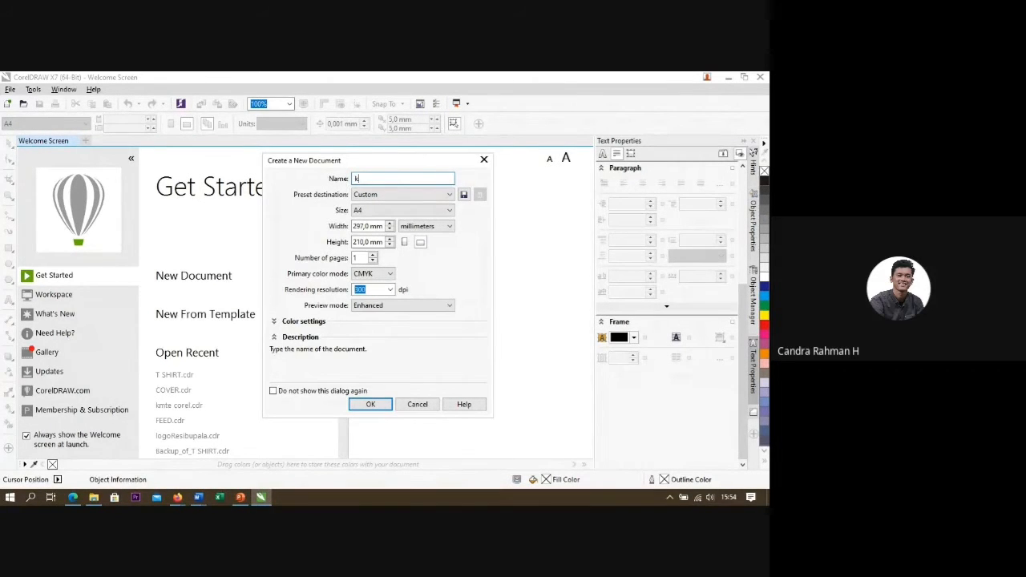
pyautogui.write('elas corel 2')
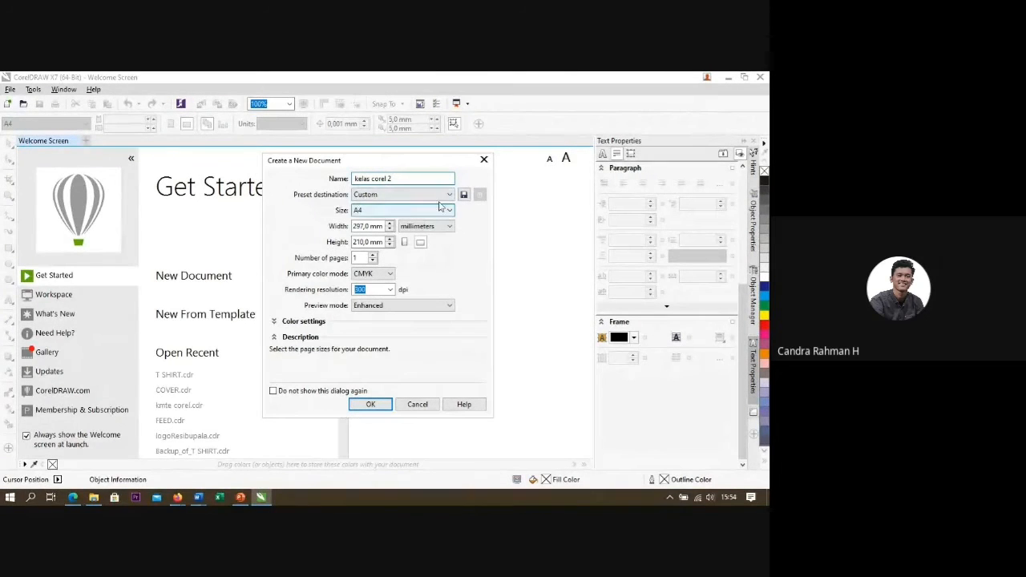
pyautogui.click(397, 210)
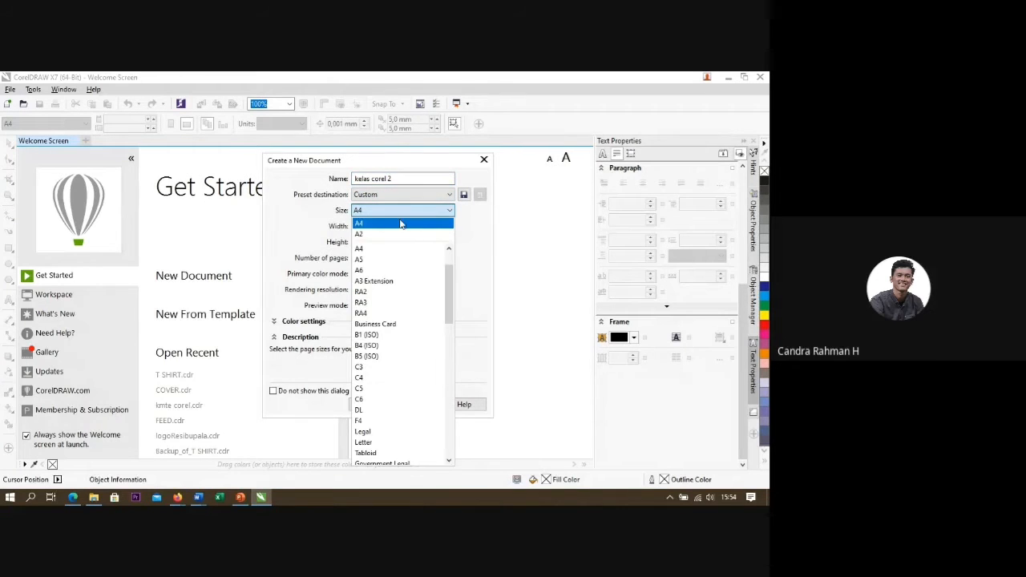
pyautogui.scroll(-2, 393, 265)
pyautogui.scroll(4, 385, 319)
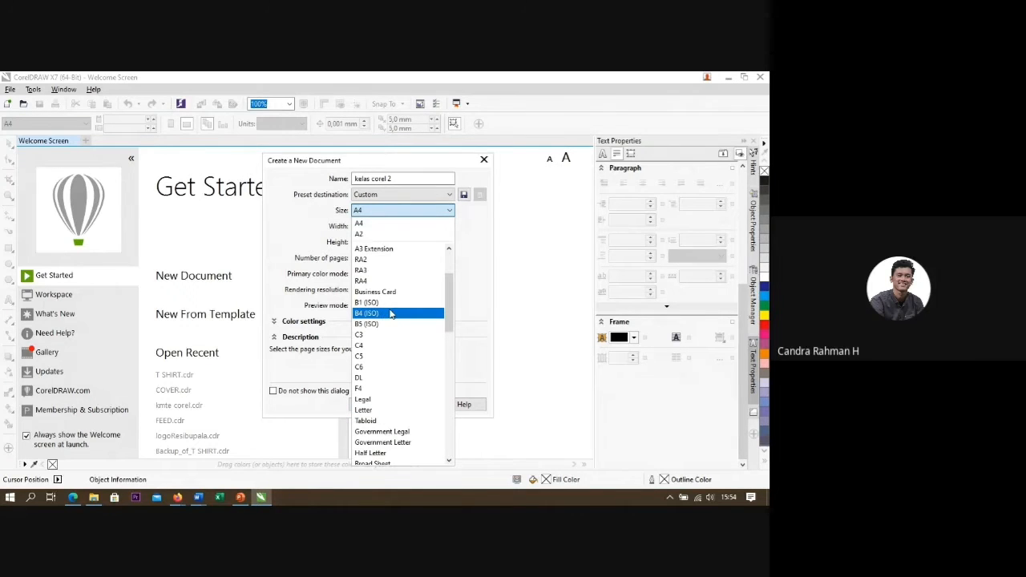
pyautogui.click(390, 223)
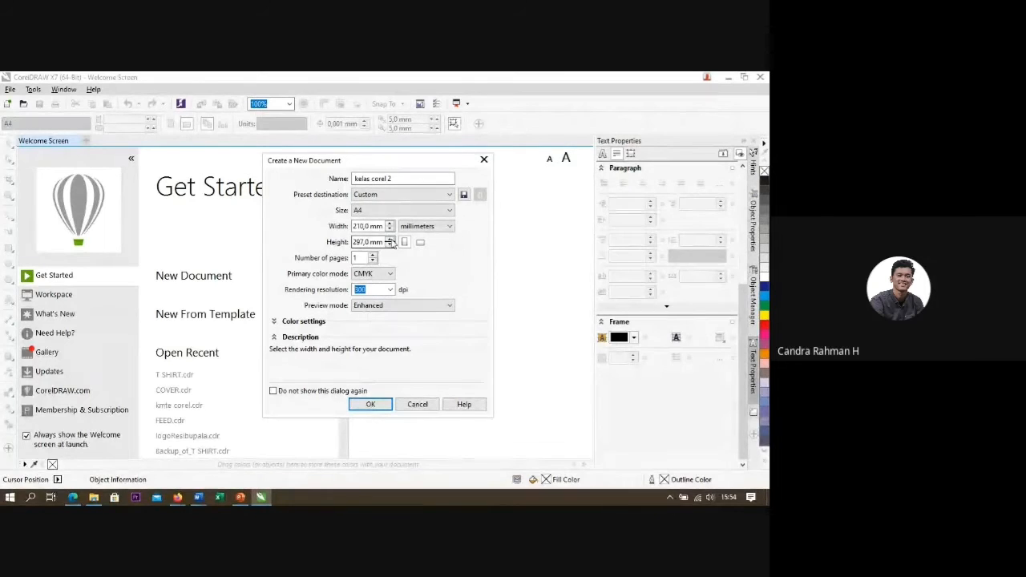
# Step: Switch the new document's units to meters and back to millimeters
pyautogui.click(450, 227)
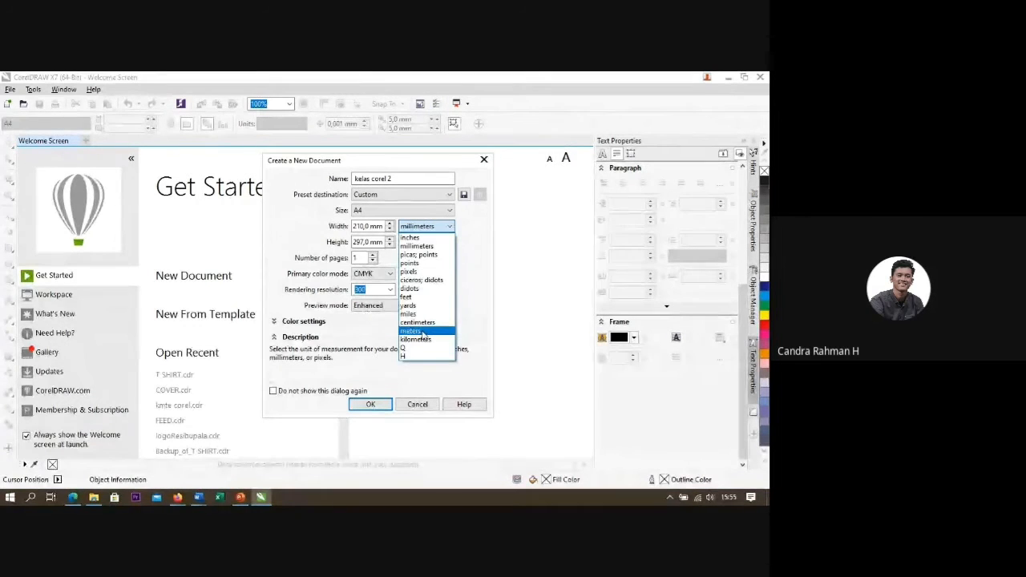
pyautogui.click(423, 332)
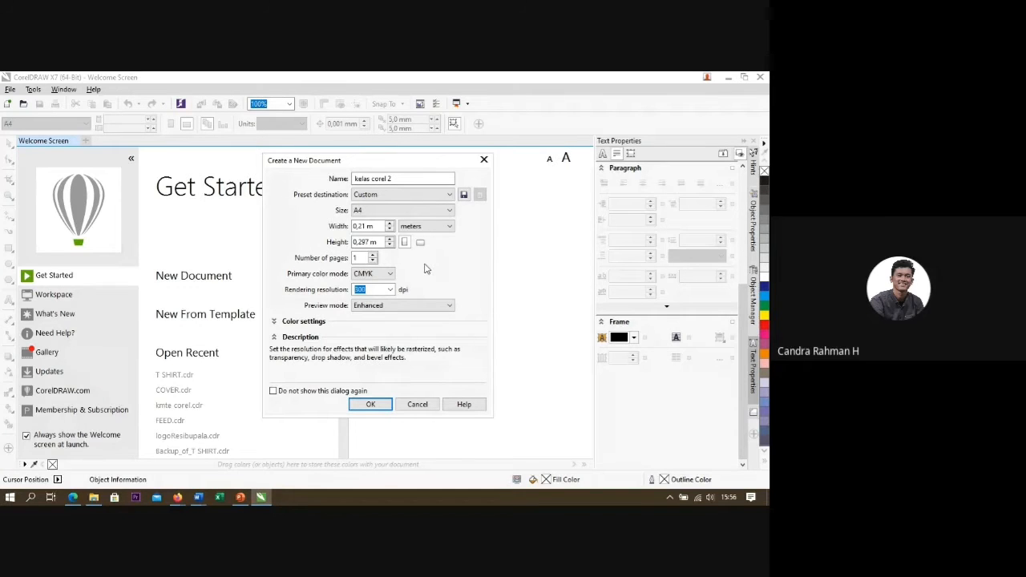
pyautogui.click(450, 227)
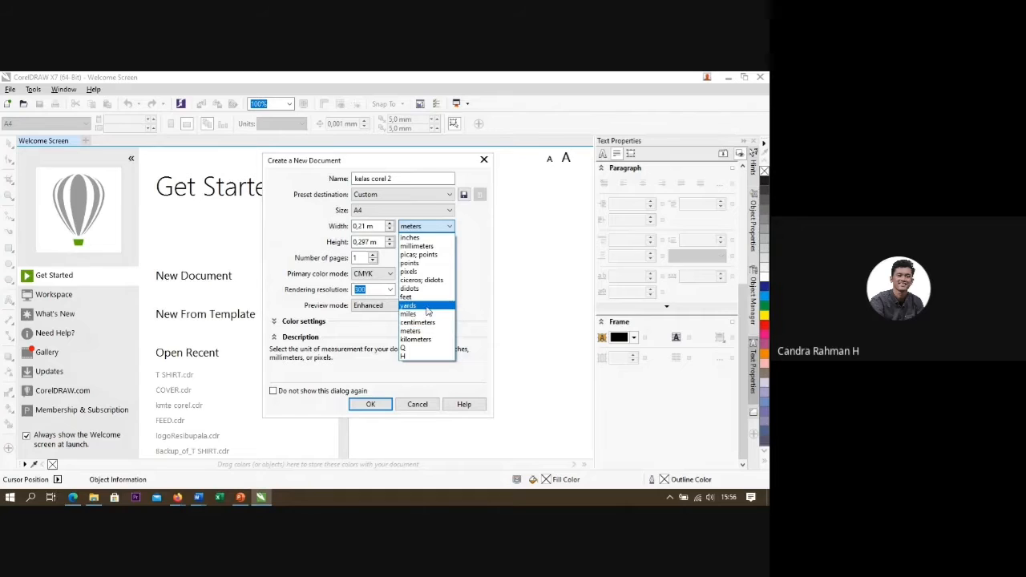
pyautogui.click(431, 247)
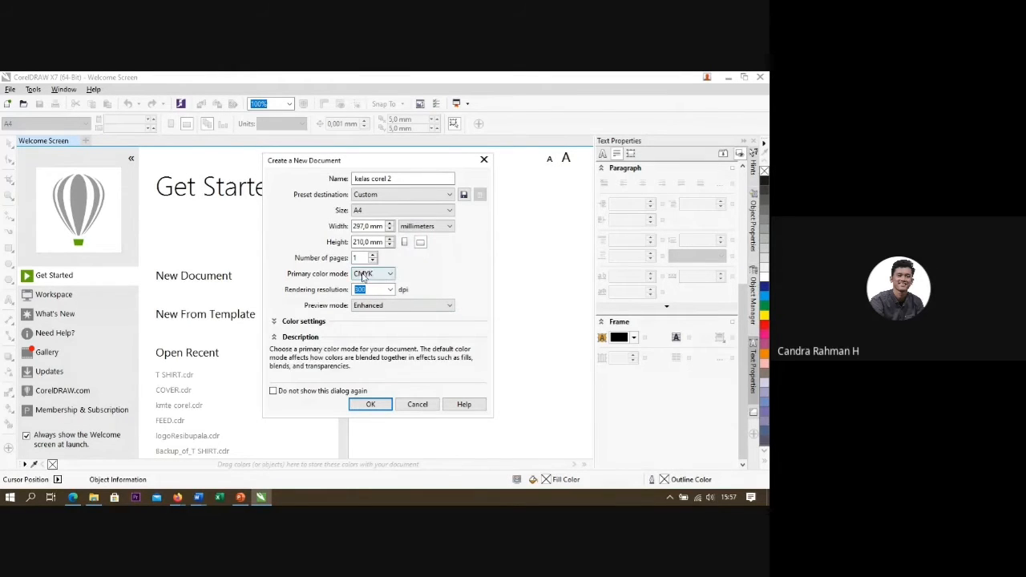
# Step: Create the document with a rendering resolution of 300 dpi and set its page to portrait
pyautogui.click(390, 290)
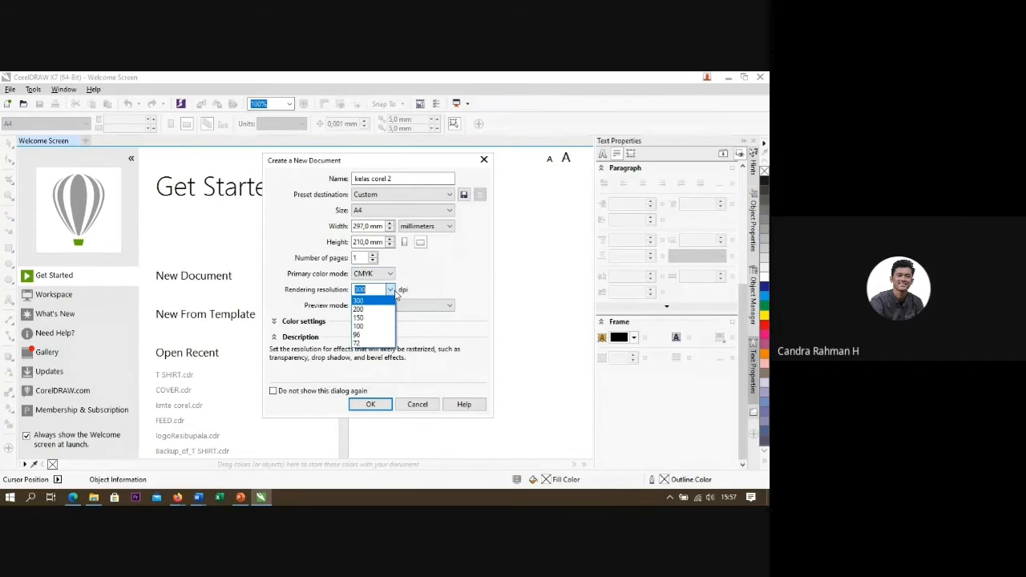
pyautogui.click(367, 301)
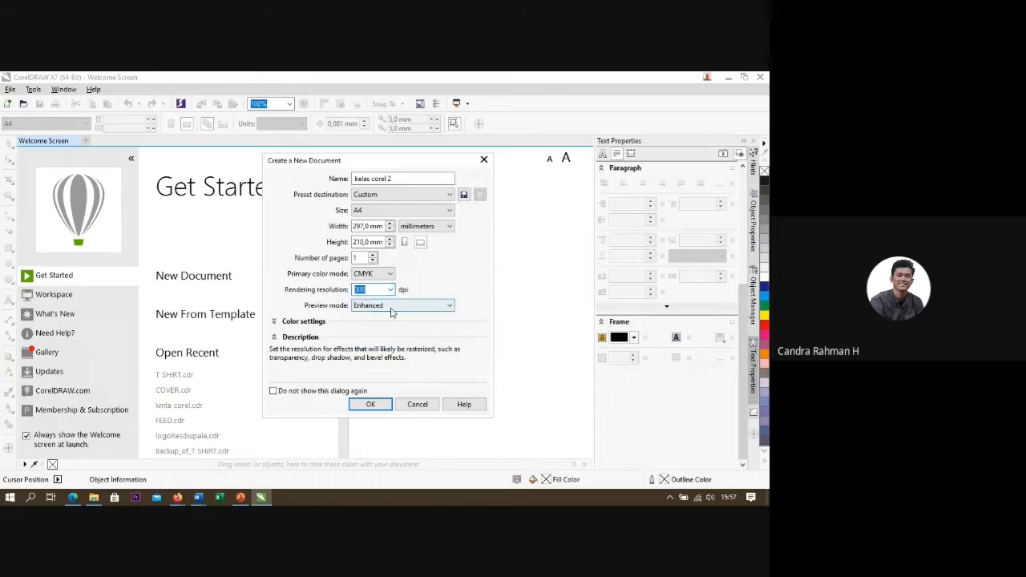
pyautogui.click(388, 405)
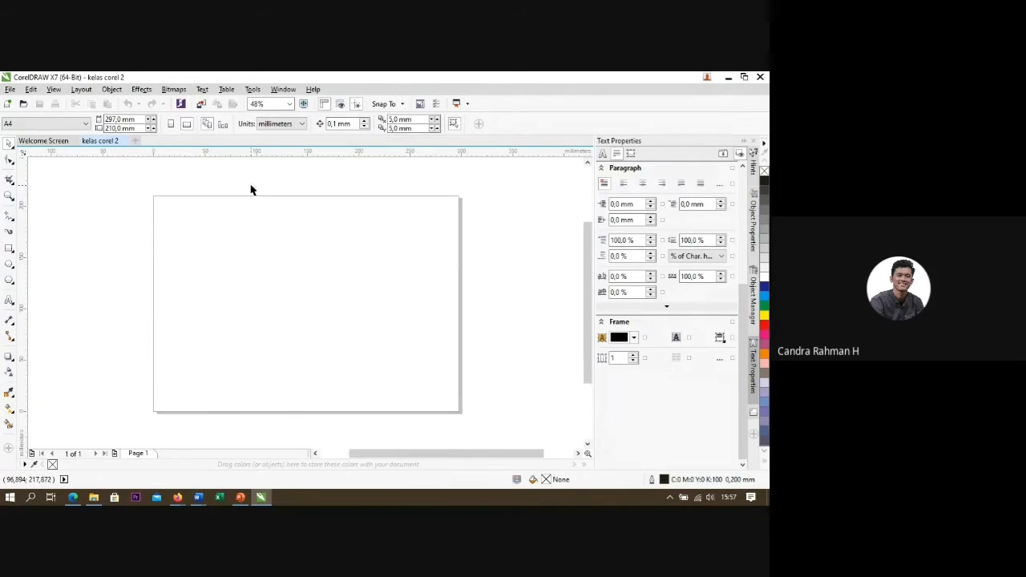
pyautogui.click(172, 127)
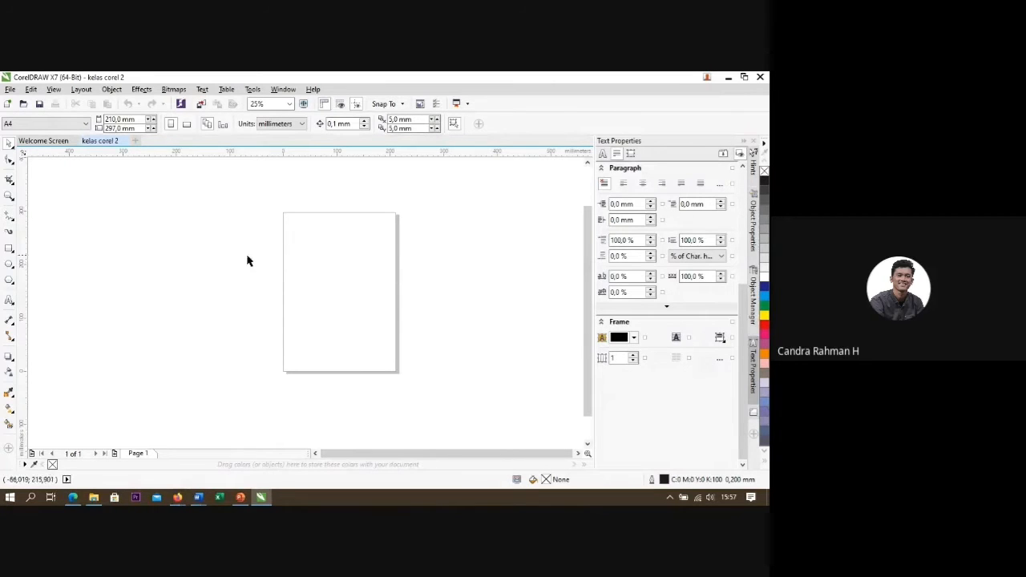
# Step: Draw a circle about 87 mm wide on the page's edge and a narrow ellipse about 28 by 102 mm beside the page
pyautogui.click(8, 265)
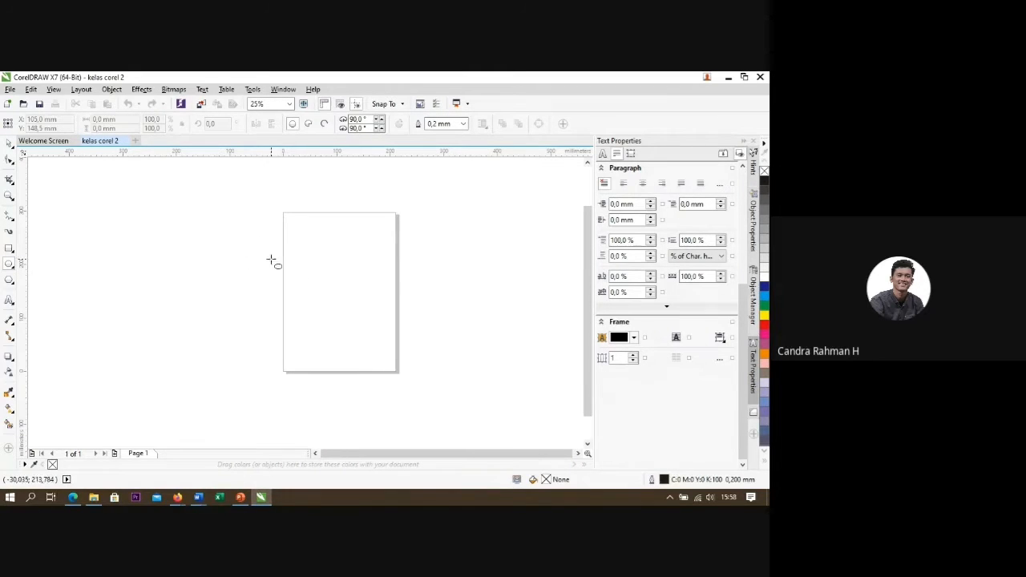
pyautogui.moveTo(272, 260); pyautogui.dragTo(313, 306)
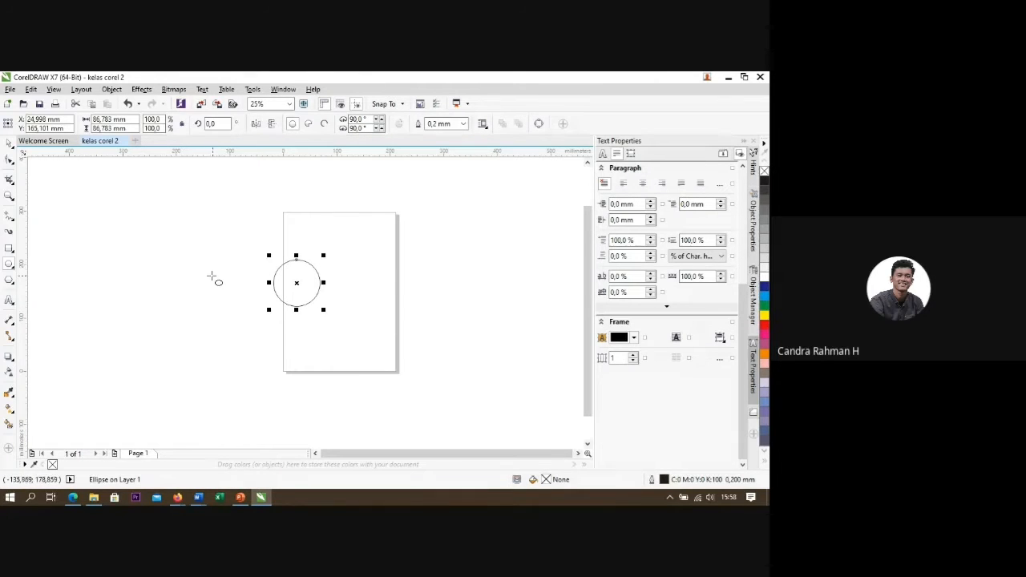
pyautogui.moveTo(211, 276); pyautogui.dragTo(203, 222)
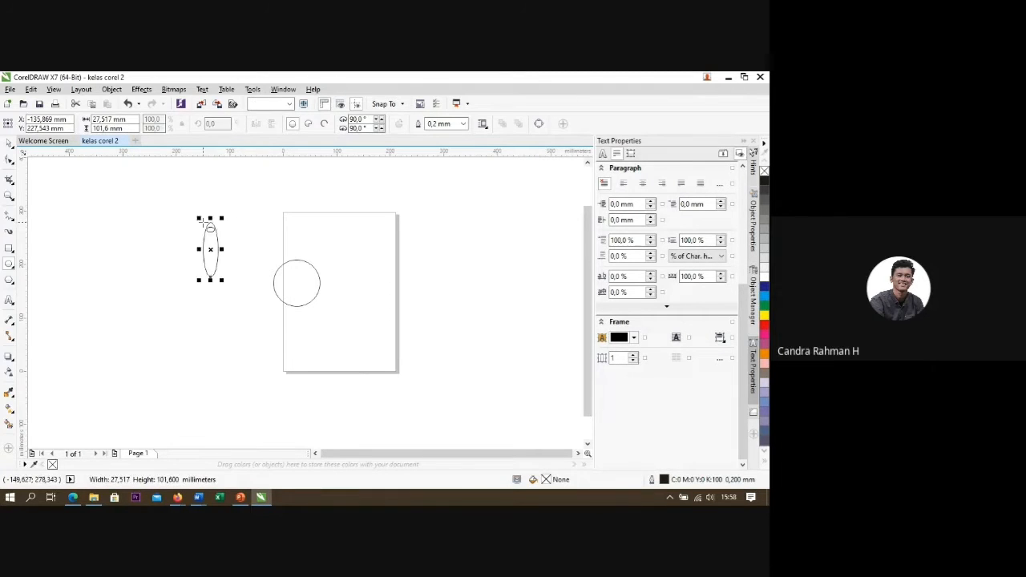
# Step: Draw a square about 79 mm wide low on the page and a rectangle about 89 by 37 mm above the circle
pyautogui.click(10, 250)
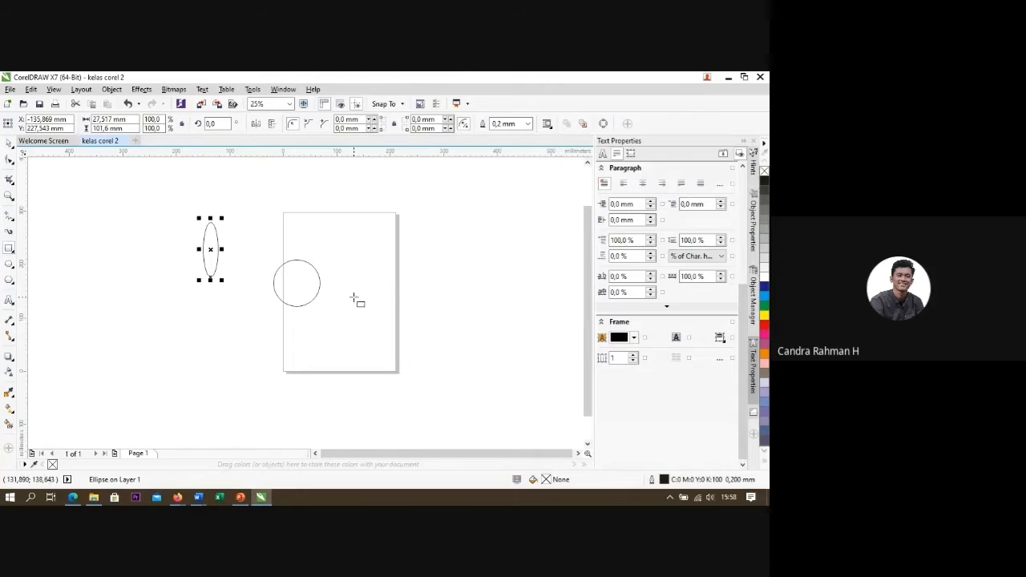
pyautogui.moveTo(315, 322); pyautogui.dragTo(359, 364)
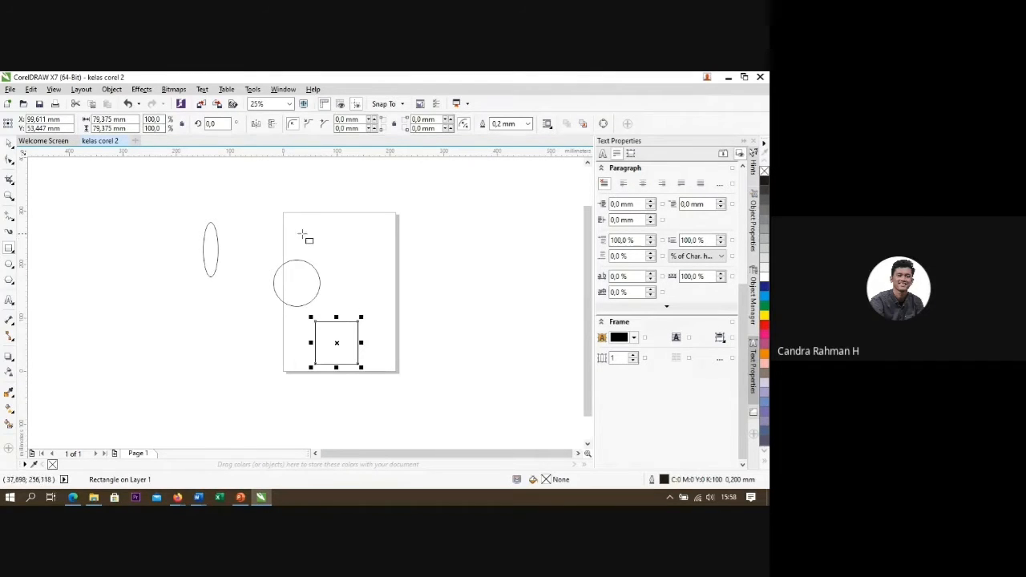
pyautogui.click(302, 238)
pyautogui.moveTo(300, 236); pyautogui.dragTo(346, 253)
# Step: Select all four practice shapes together and delete them
pyautogui.click(9, 142)
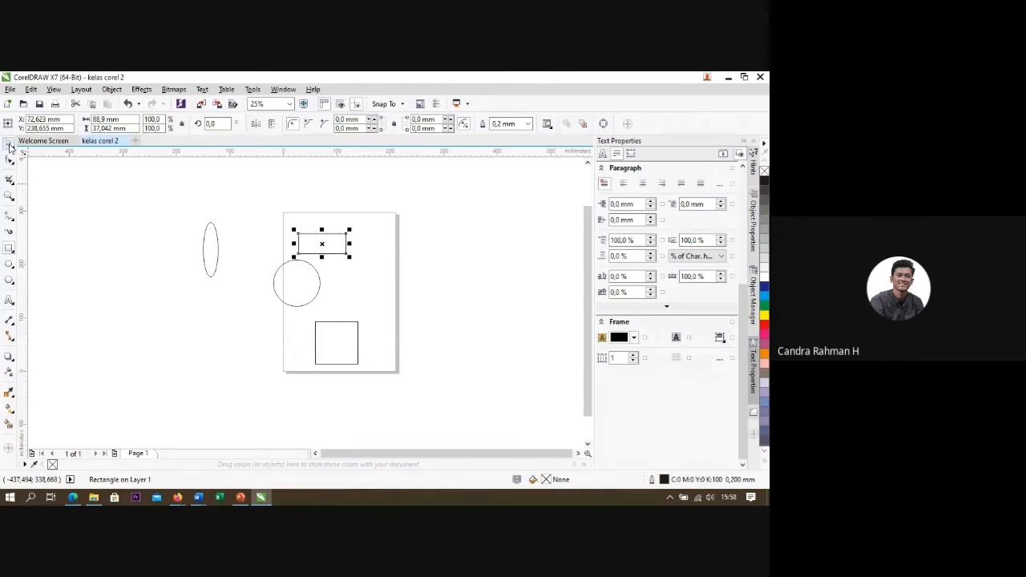
pyautogui.click(298, 348)
pyautogui.moveTo(381, 391); pyautogui.dragTo(156, 207)
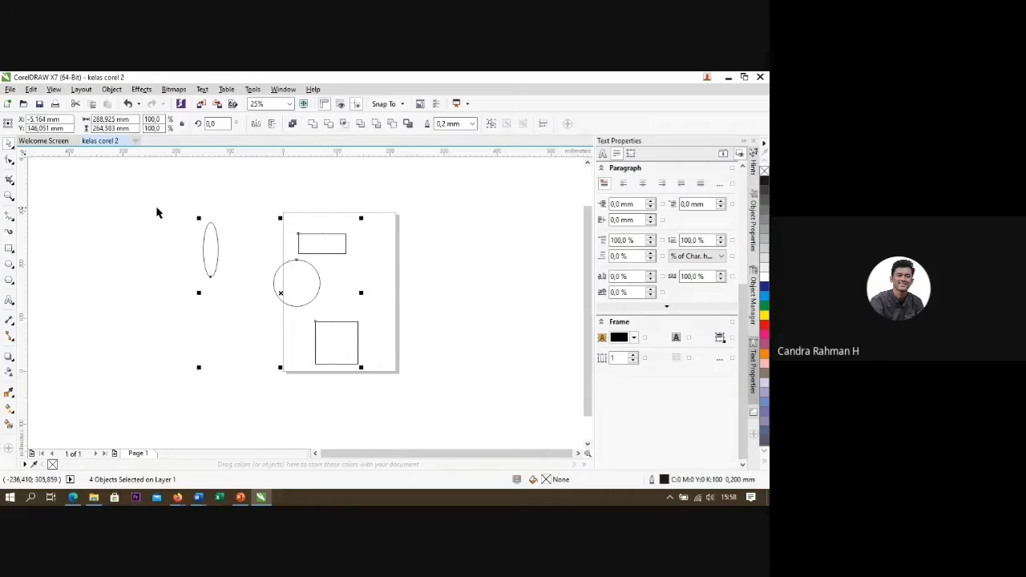
pyautogui.press('Delete')
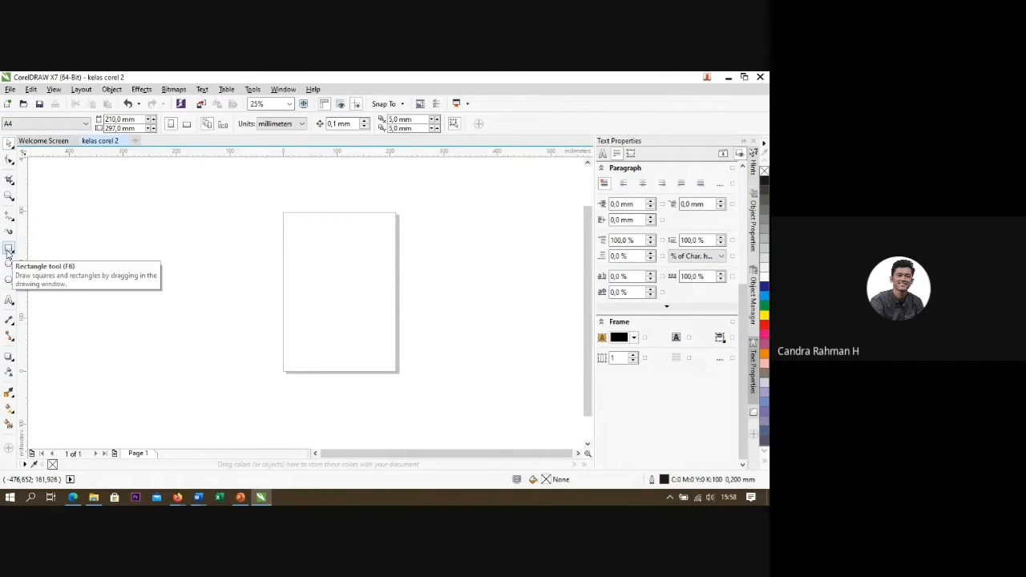
# Step: Draw a square about 92 mm wide near the middle of the page
pyautogui.click(9, 250)
pyautogui.moveTo(323, 265); pyautogui.dragTo(373, 313)
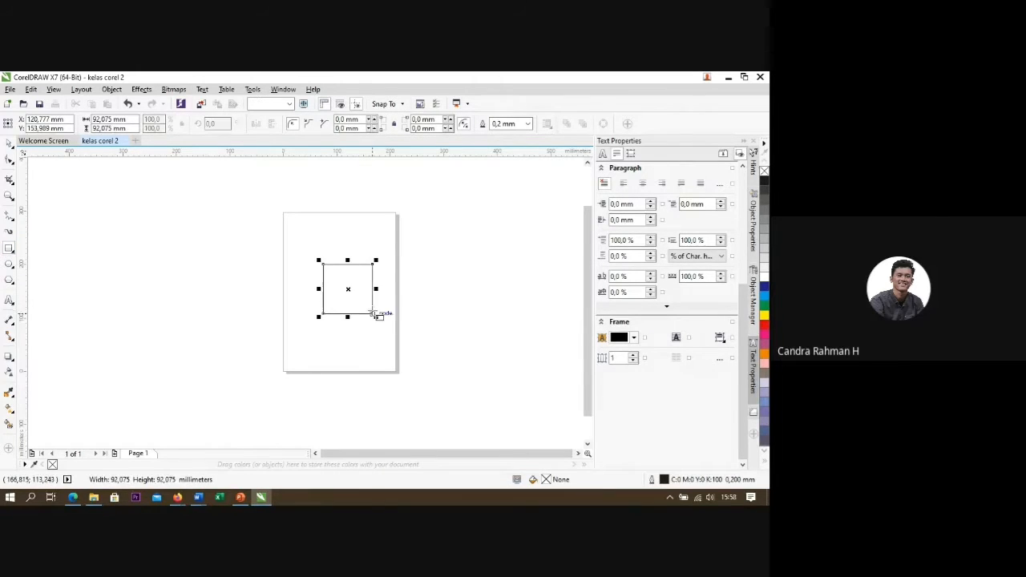
pyautogui.click(9, 144)
pyautogui.click(321, 313)
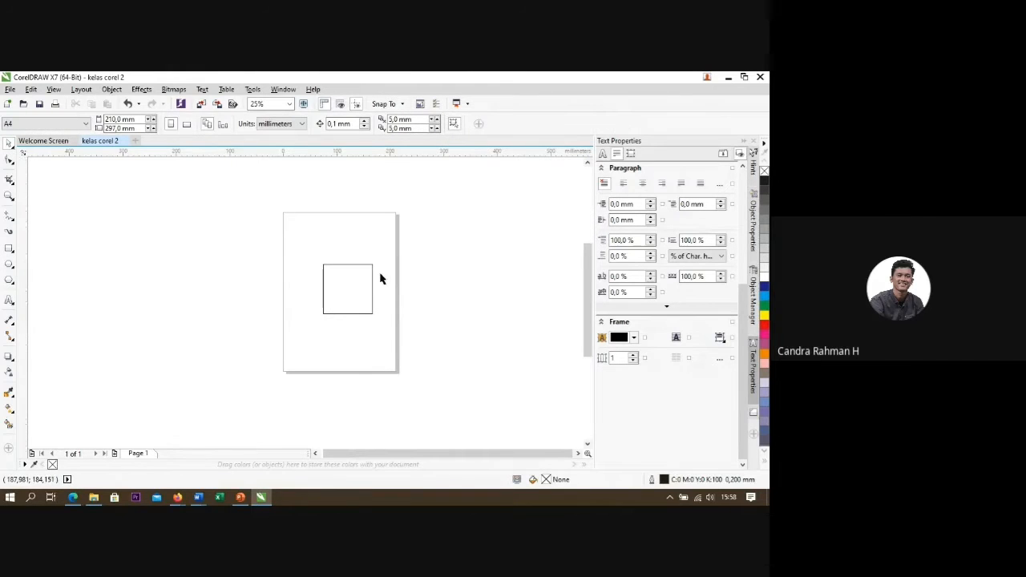
# Step: Rotate the square by 45 degrees to form a diamond
pyautogui.scroll(1, 380, 280)
pyautogui.click(313, 294)
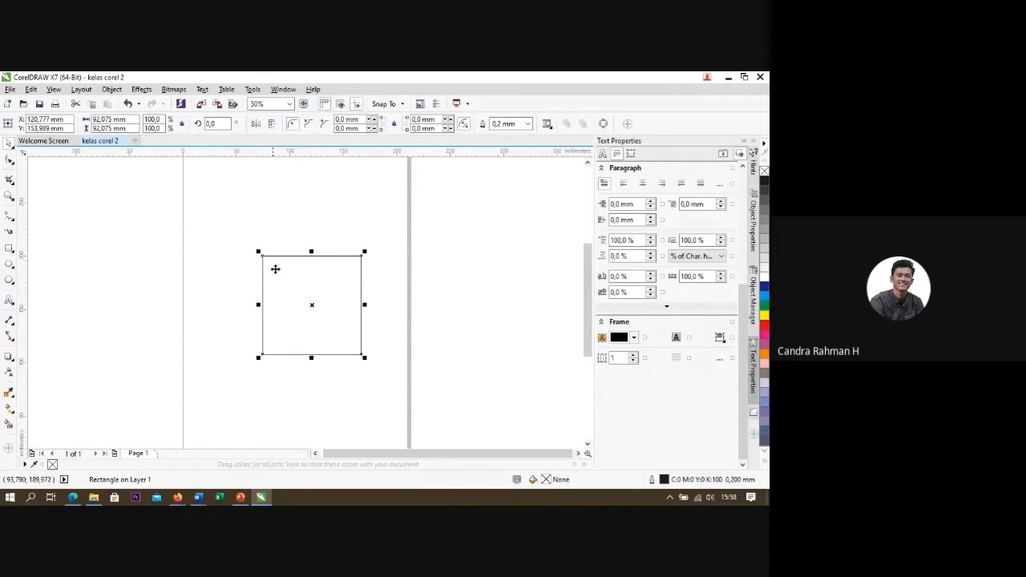
pyautogui.click(191, 275)
pyautogui.click(318, 288)
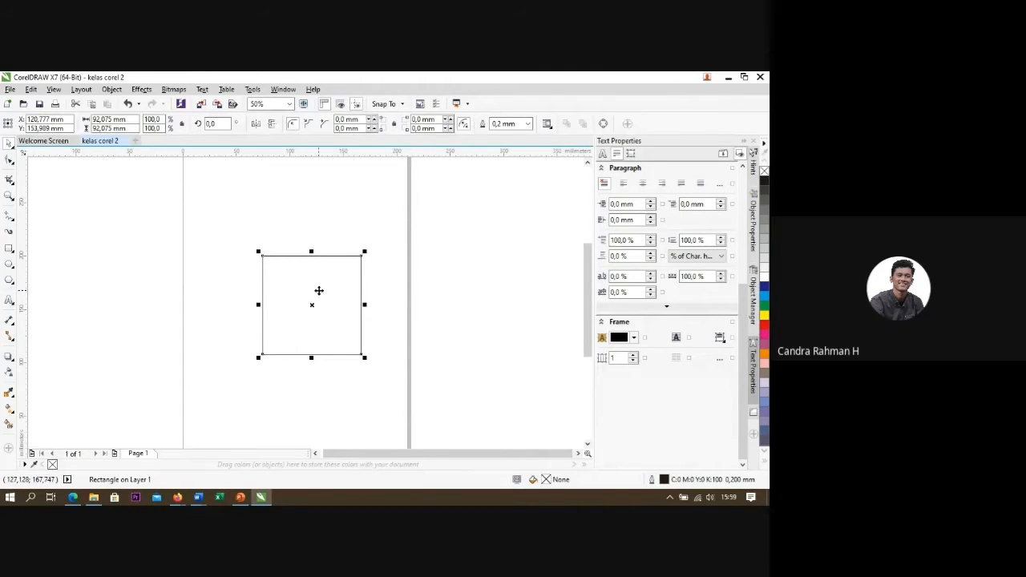
pyautogui.click(221, 125)
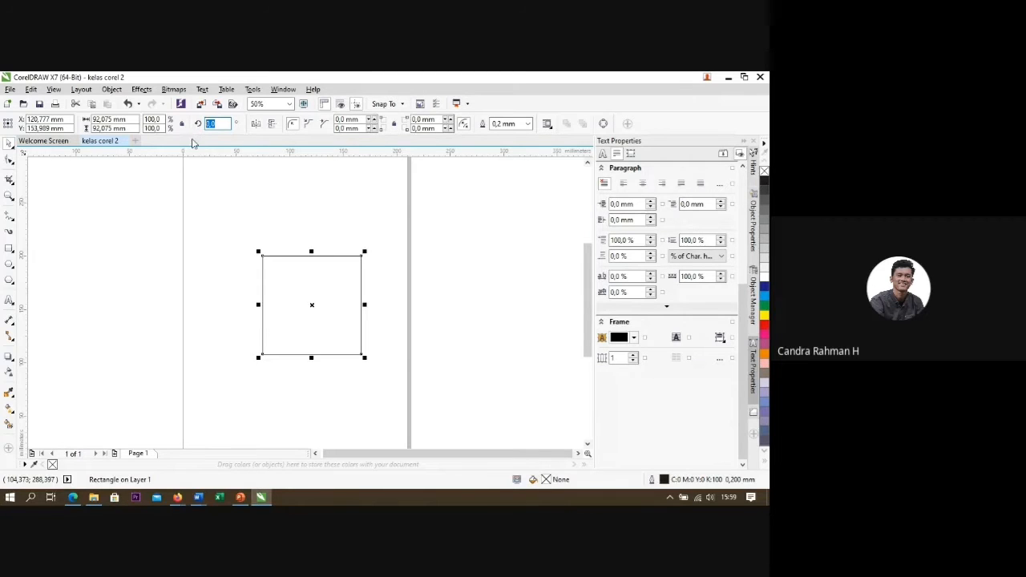
pyautogui.press('Return')
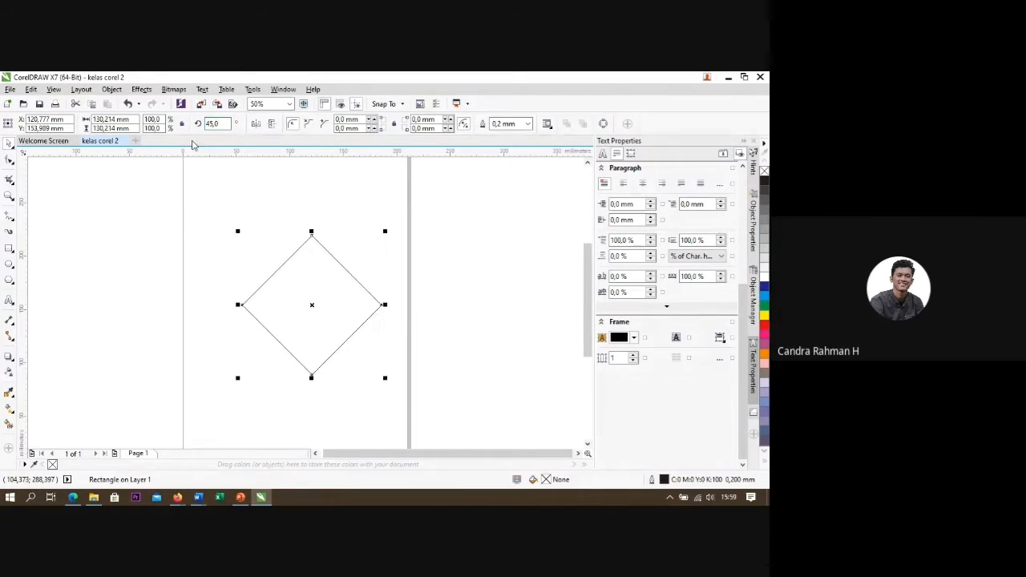
pyautogui.click(98, 259)
pyautogui.click(260, 309)
# Step: Add the artistic text "c" beside the page, left of the diamond, and enlarge it to about 292 pt
pyautogui.click(9, 301)
pyautogui.click(88, 317)
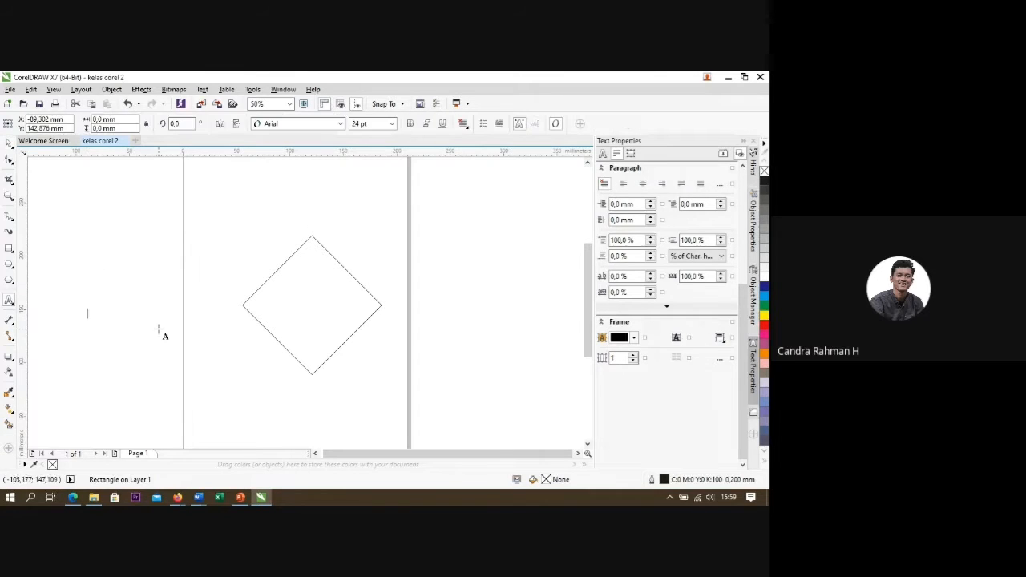
pyautogui.write('c')
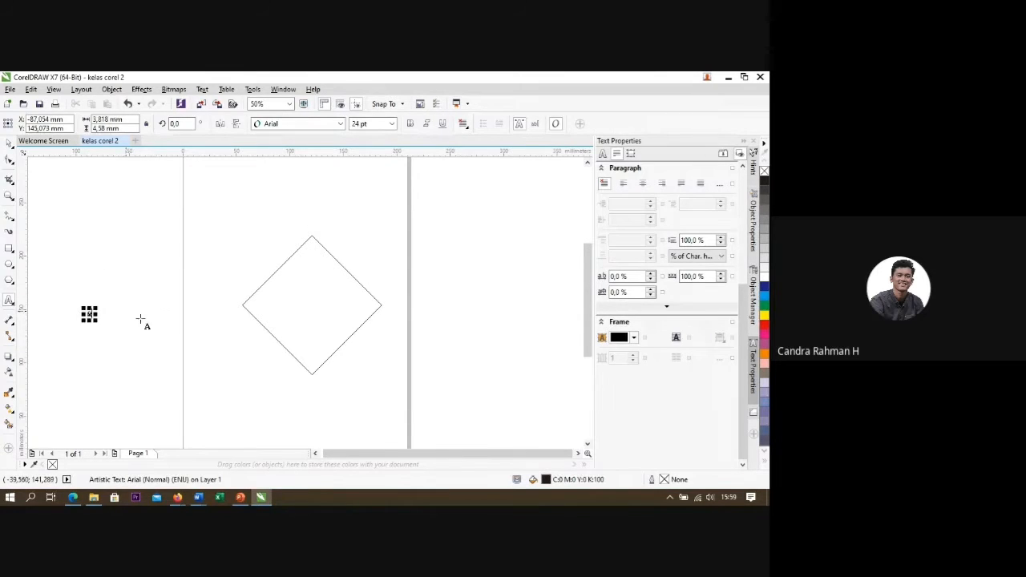
pyautogui.click(9, 142)
pyautogui.click(96, 326)
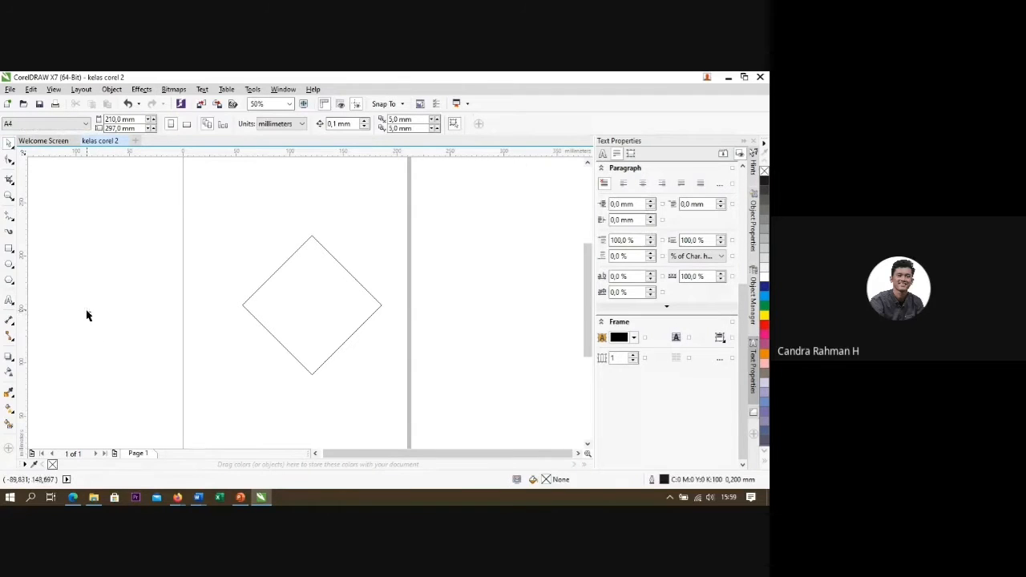
pyautogui.click(87, 315)
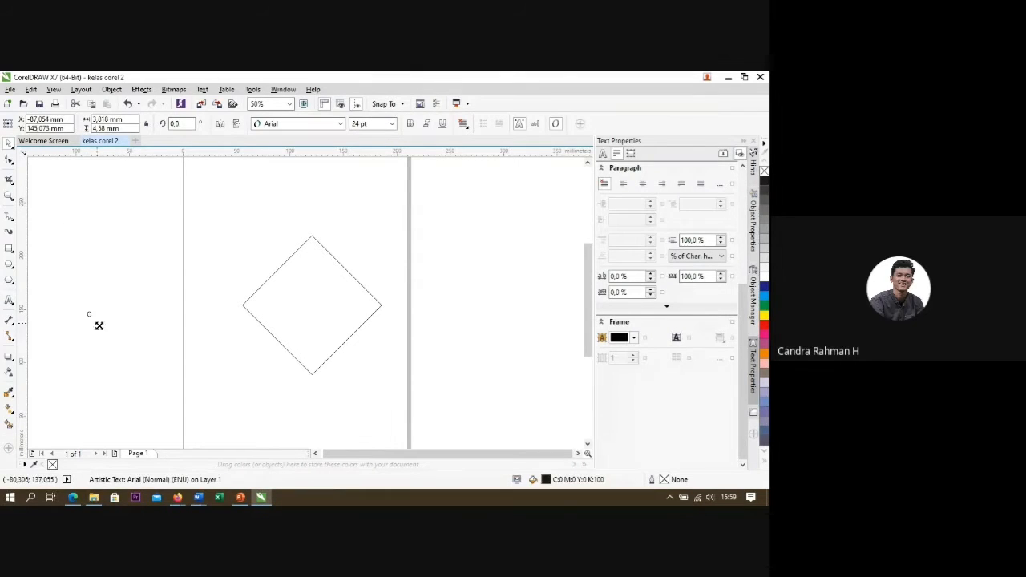
pyautogui.moveTo(98, 325); pyautogui.dragTo(147, 372)
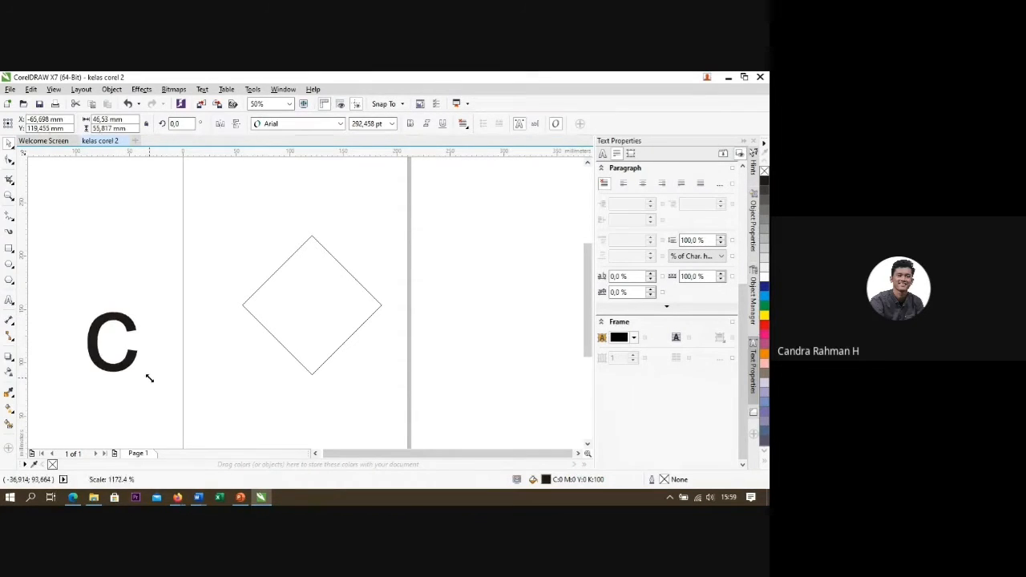
# Step: Change the font of the letter c to Bell MT
pyautogui.click(342, 124)
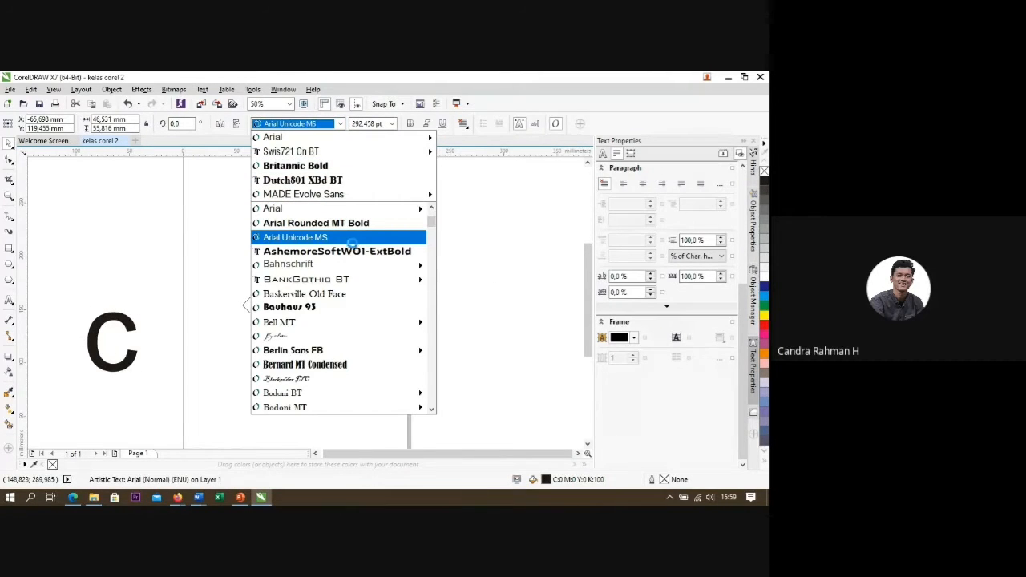
pyautogui.moveTo(346, 266)
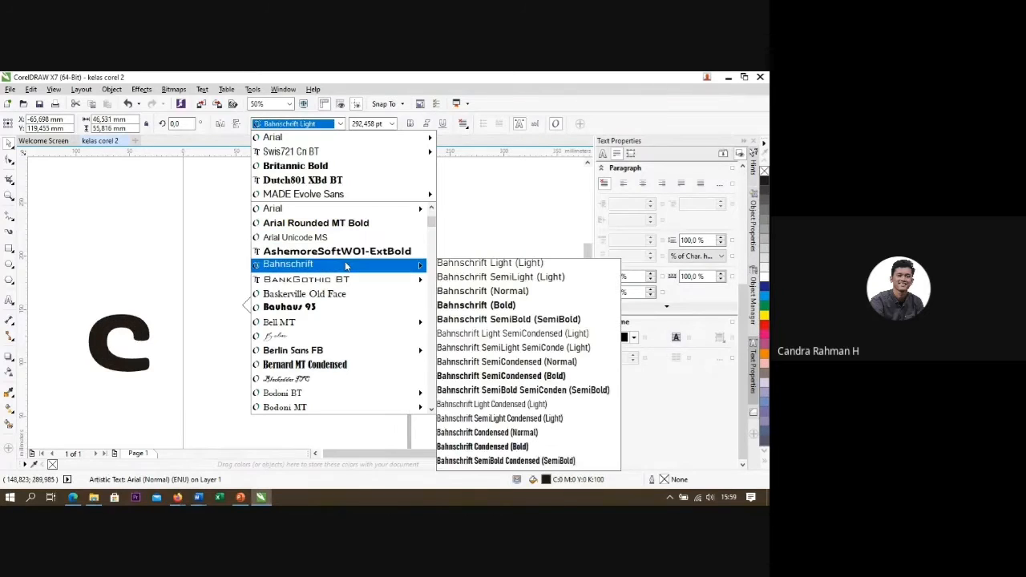
pyautogui.moveTo(318, 358)
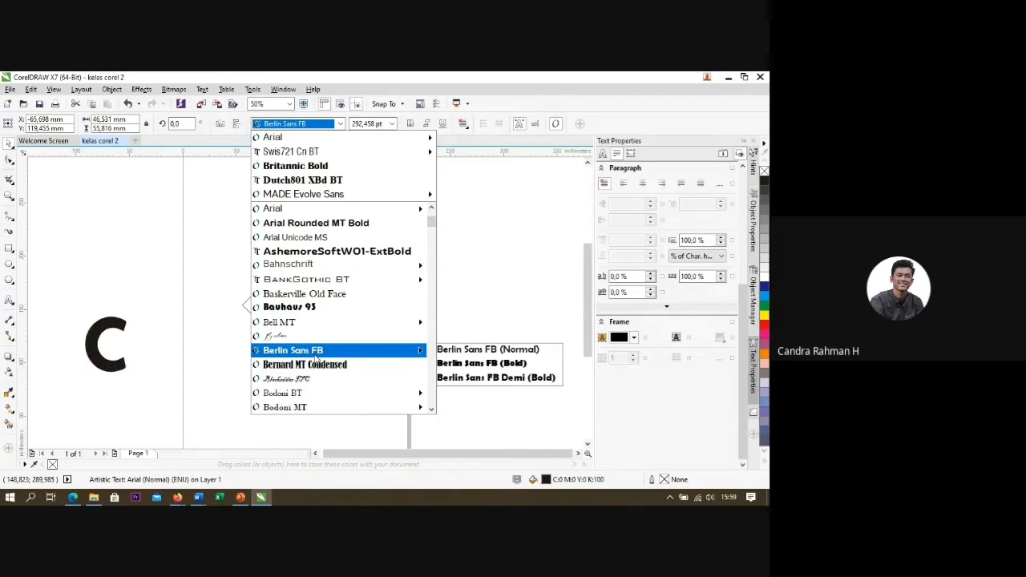
pyautogui.moveTo(305, 325)
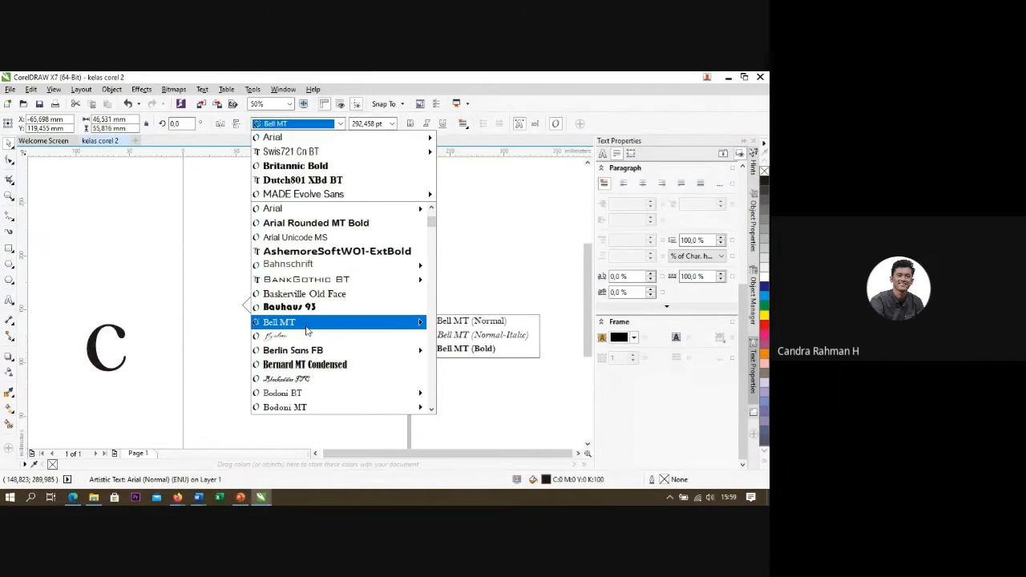
pyautogui.click(305, 322)
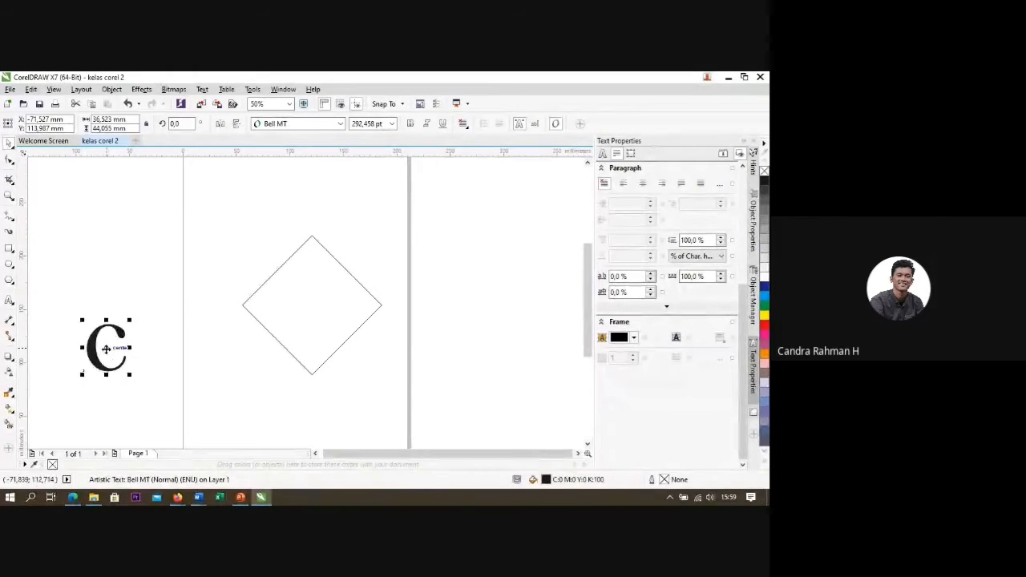
# Step: Enlarge the letter c to about 611 pt and centre it on the diamond
pyautogui.moveTo(111, 348); pyautogui.dragTo(360, 356)
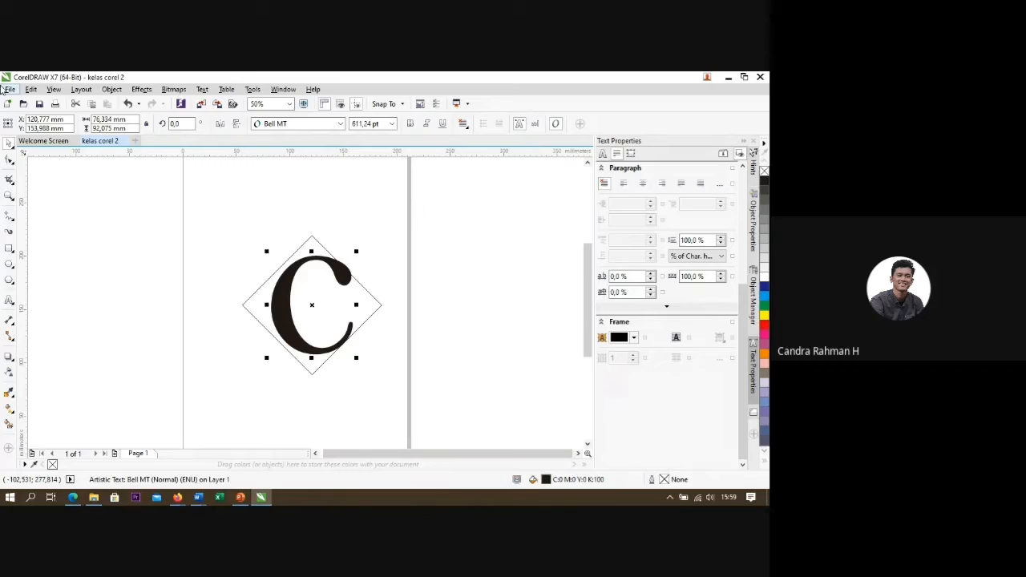
pyautogui.click(104, 230)
pyautogui.click(271, 305)
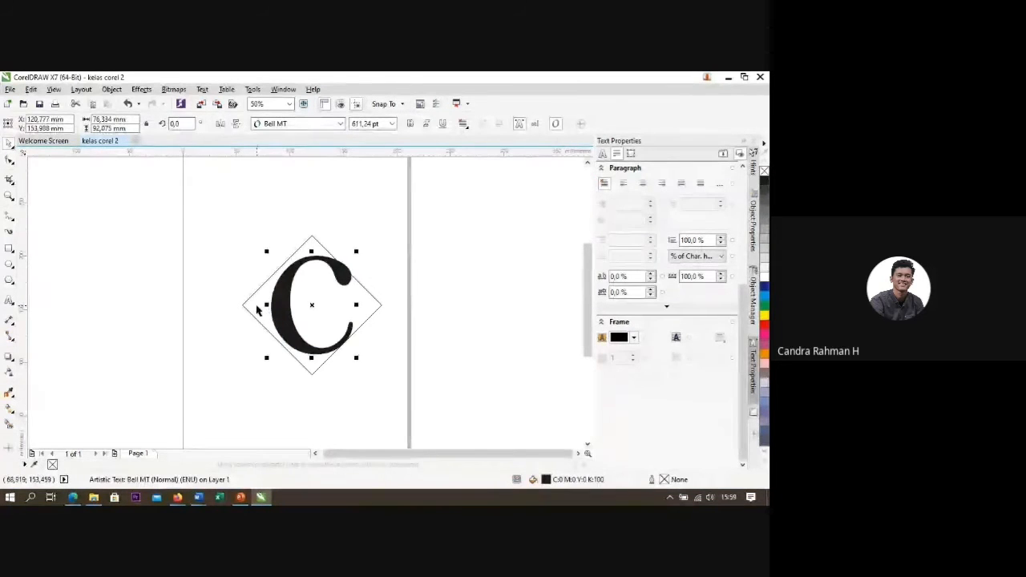
pyautogui.click(181, 313)
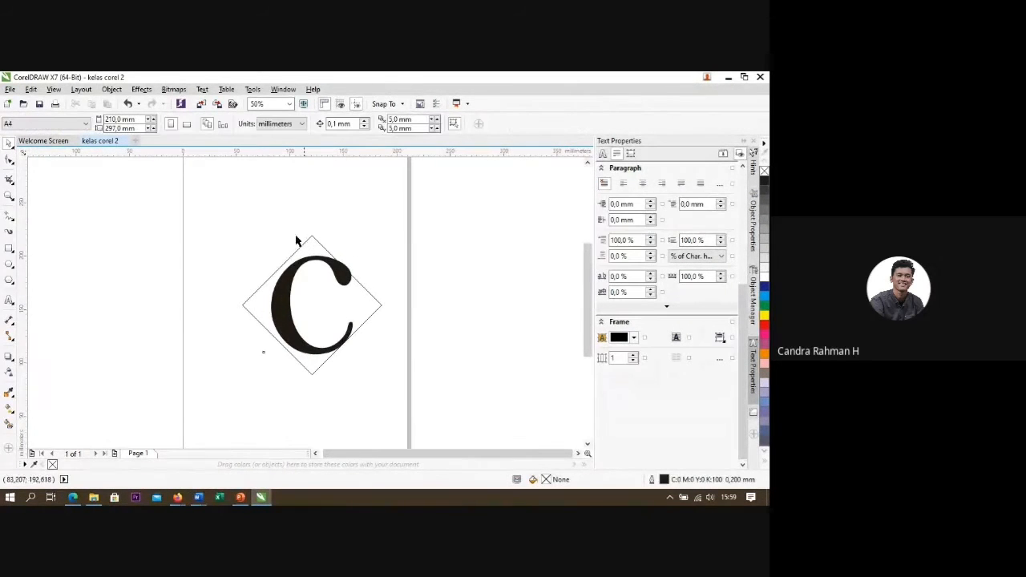
# Step: Fill the diamond behind the letter c with the blue C100 M100 Y0 K0
pyautogui.click(252, 302)
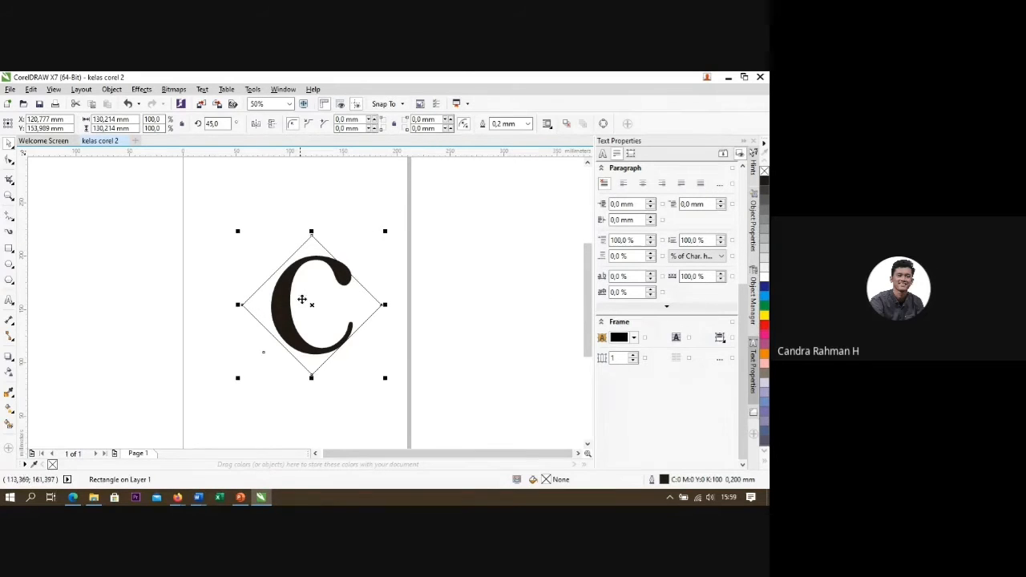
pyautogui.click(169, 291)
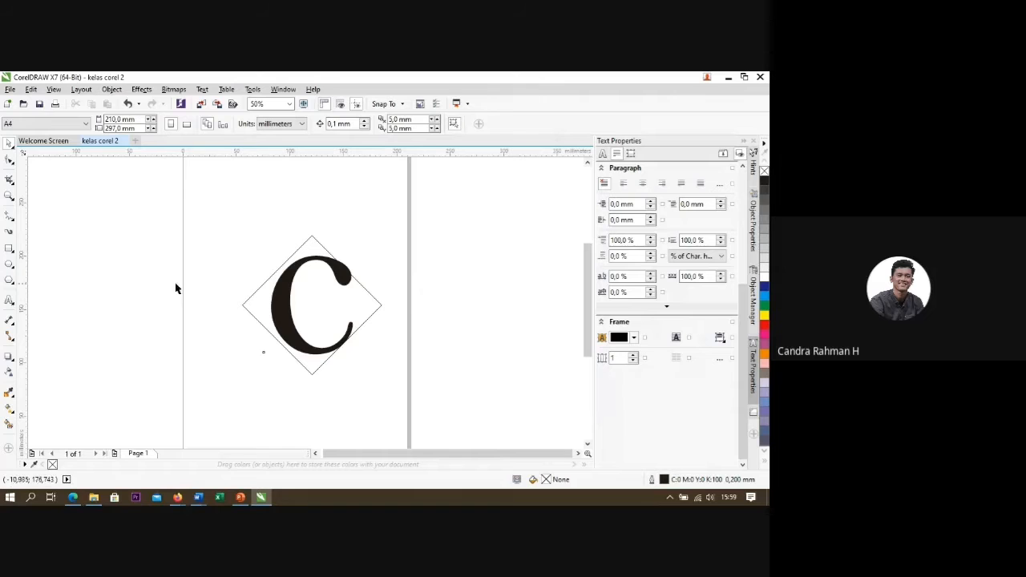
pyautogui.click(259, 308)
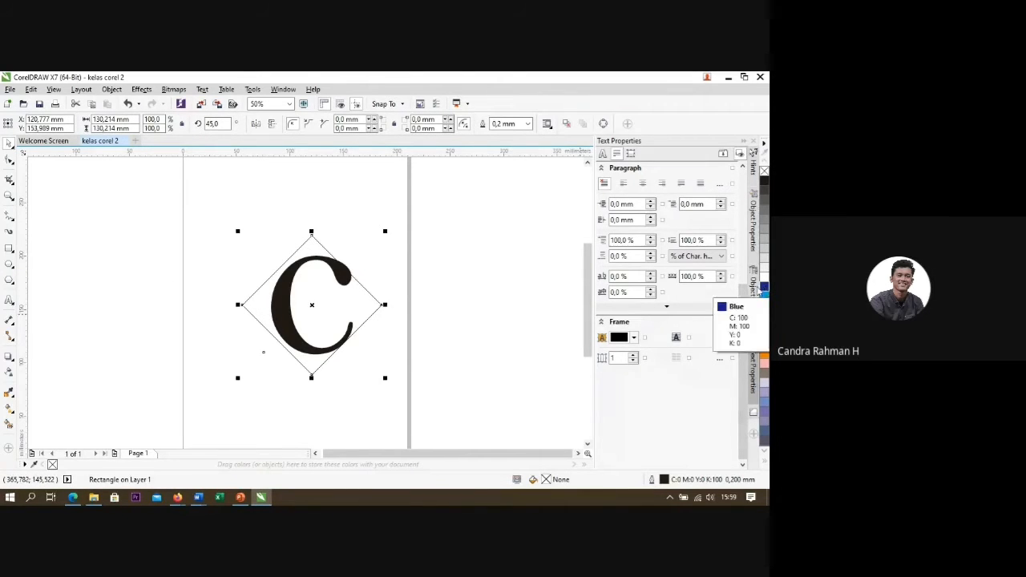
pyautogui.click(230, 300)
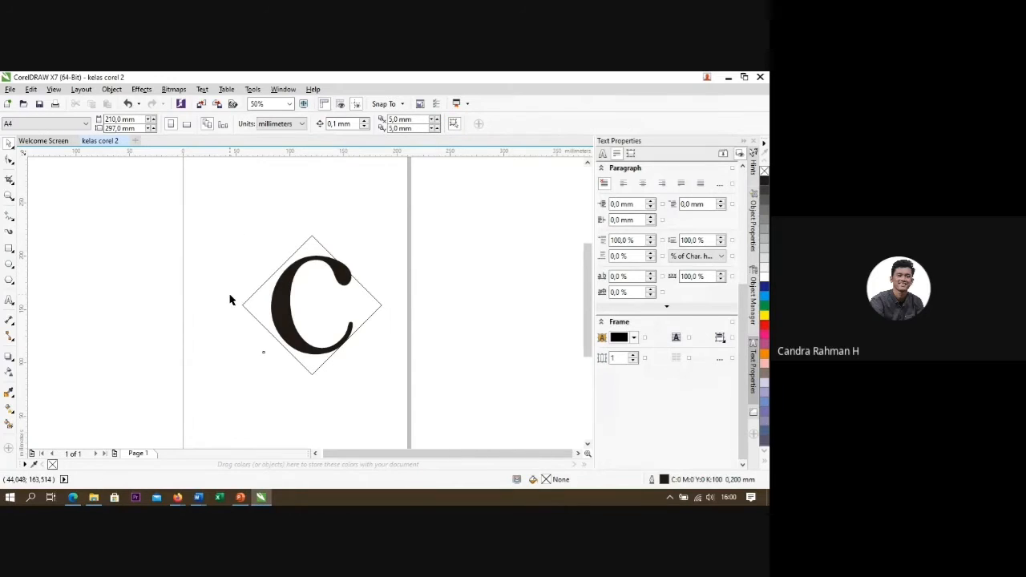
pyautogui.click(248, 308)
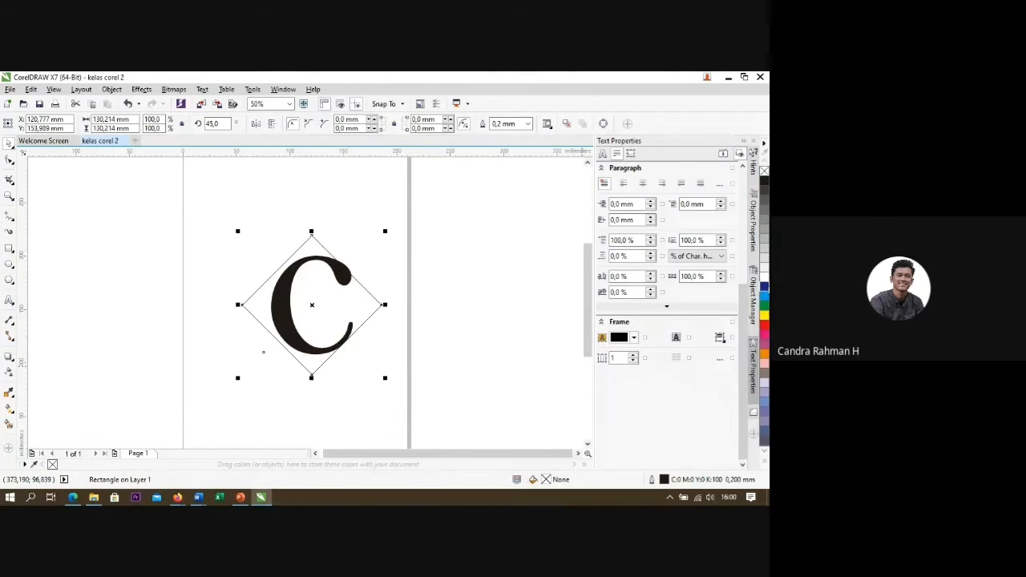
pyautogui.click(764, 287)
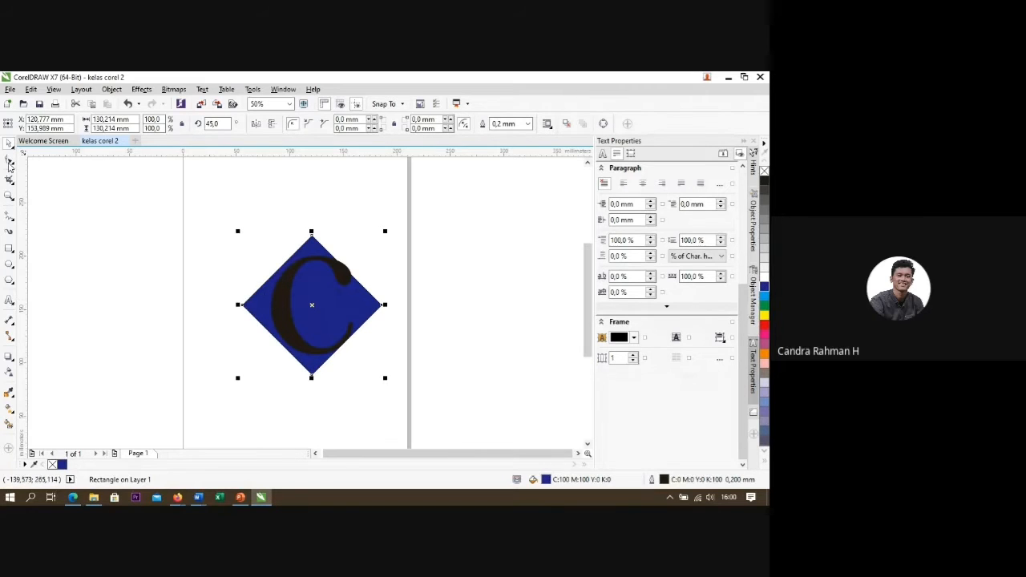
pyautogui.scroll(2, 313, 305)
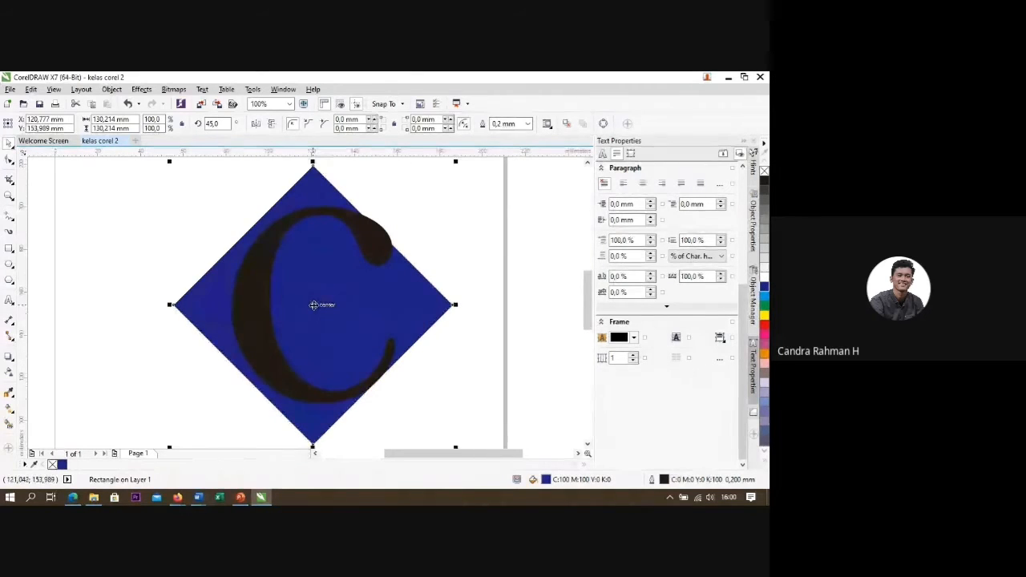
pyautogui.moveTo(313, 305); pyautogui.dragTo(300, 307)
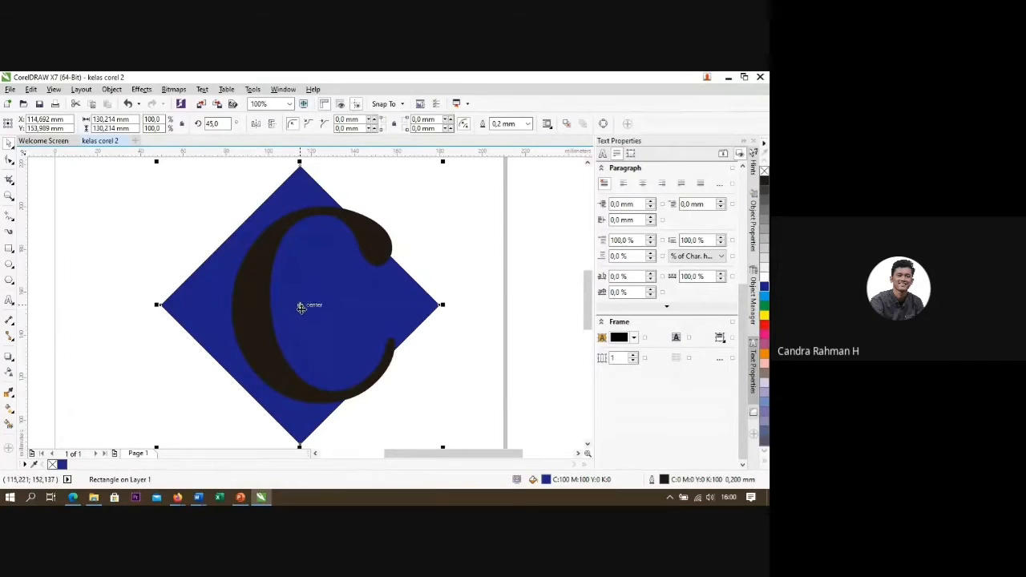
pyautogui.hotkey('ctrl', 'z')
# Step: Move the letter c about 10 mm to the left of the diamond's centre
pyautogui.click(116, 360)
pyautogui.click(255, 342)
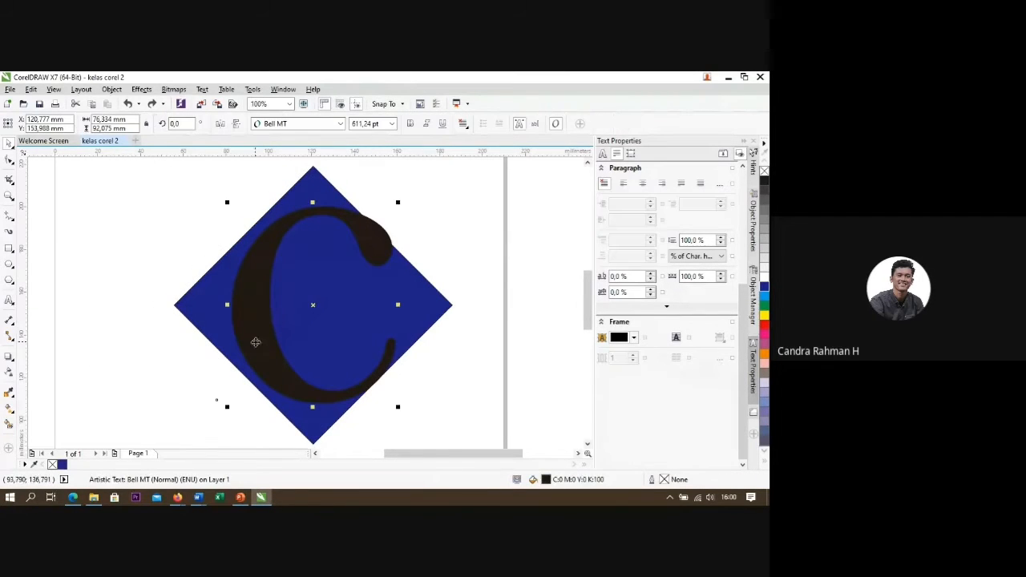
pyautogui.moveTo(313, 305); pyautogui.dragTo(292, 304)
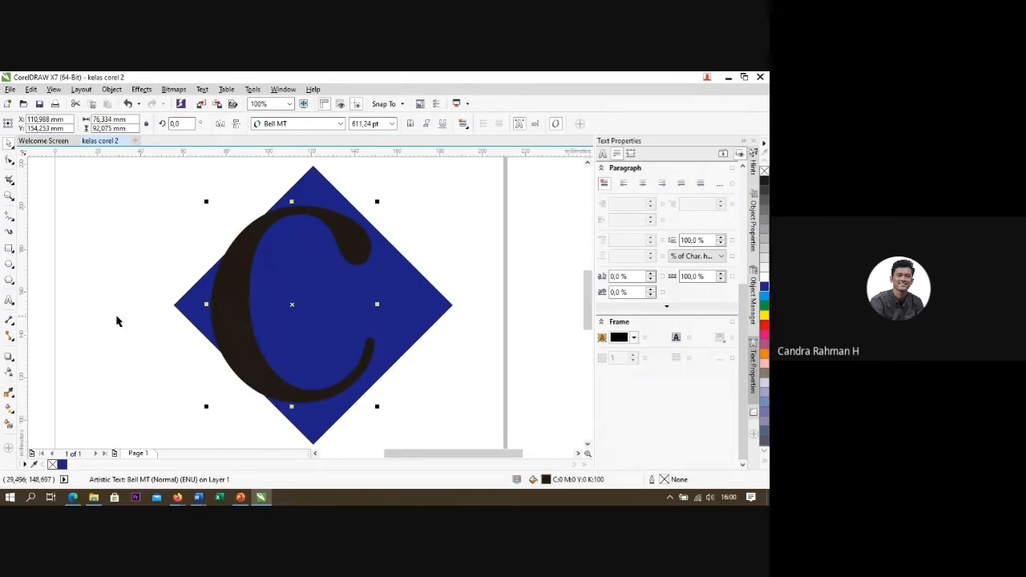
pyautogui.click(98, 377)
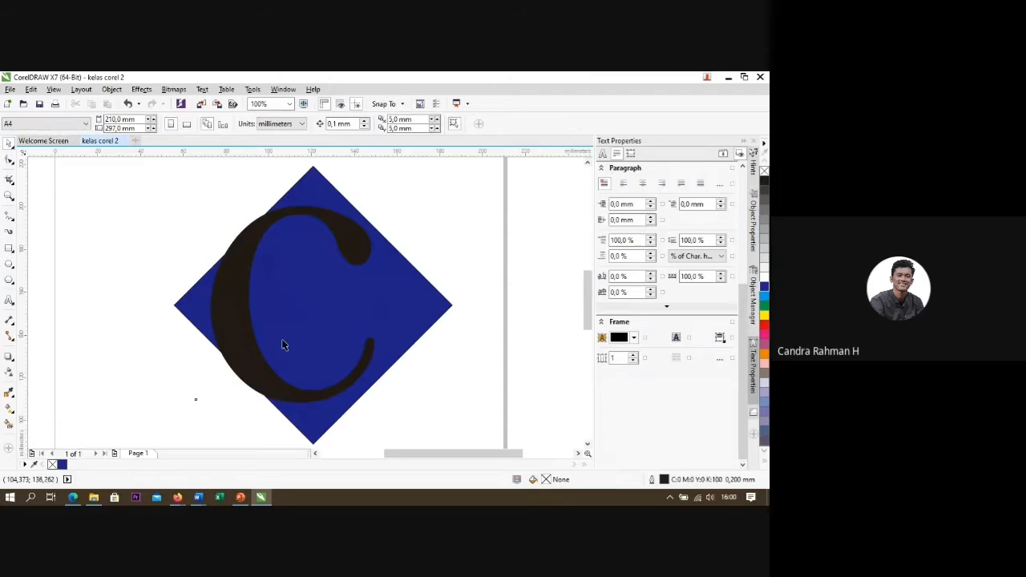
# Step: Select the letter c together with the diamond and align the letter to the diamond's vertical centre line
pyautogui.click(230, 320)
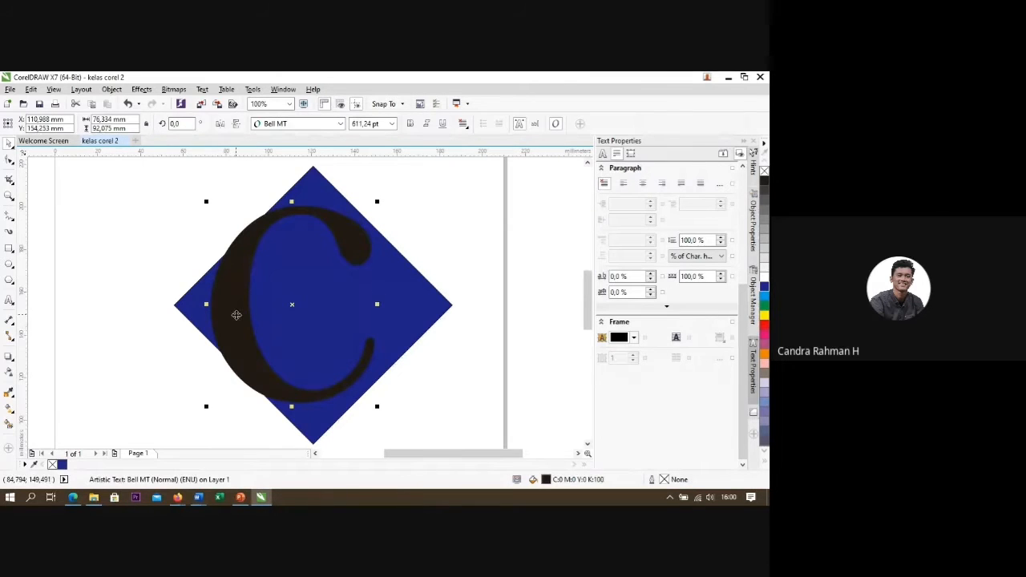
pyautogui.keyDown('shift'); pyautogui.click(433, 309); pyautogui.keyUp('shift')
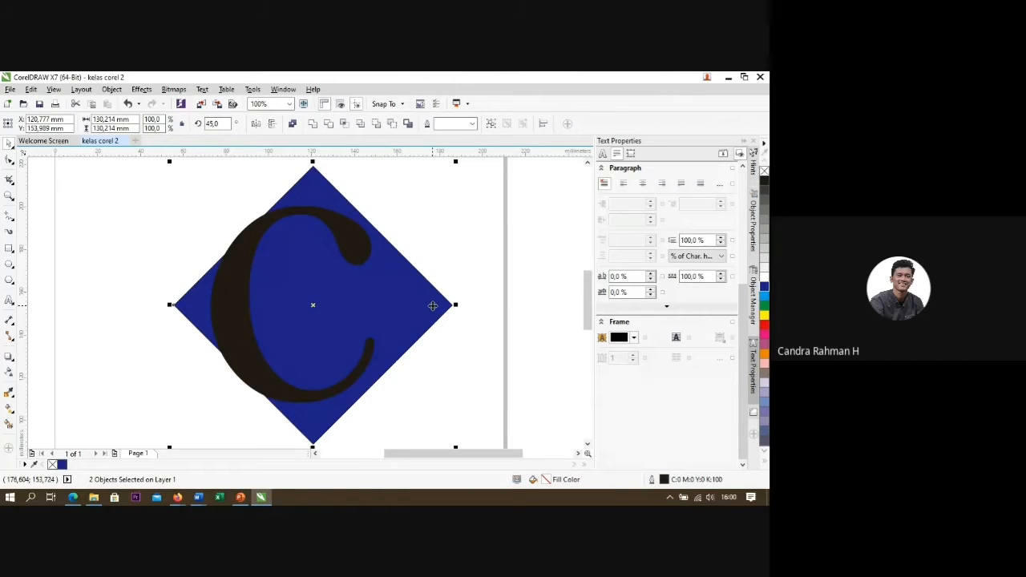
pyautogui.press('e')
pyautogui.click(491, 215)
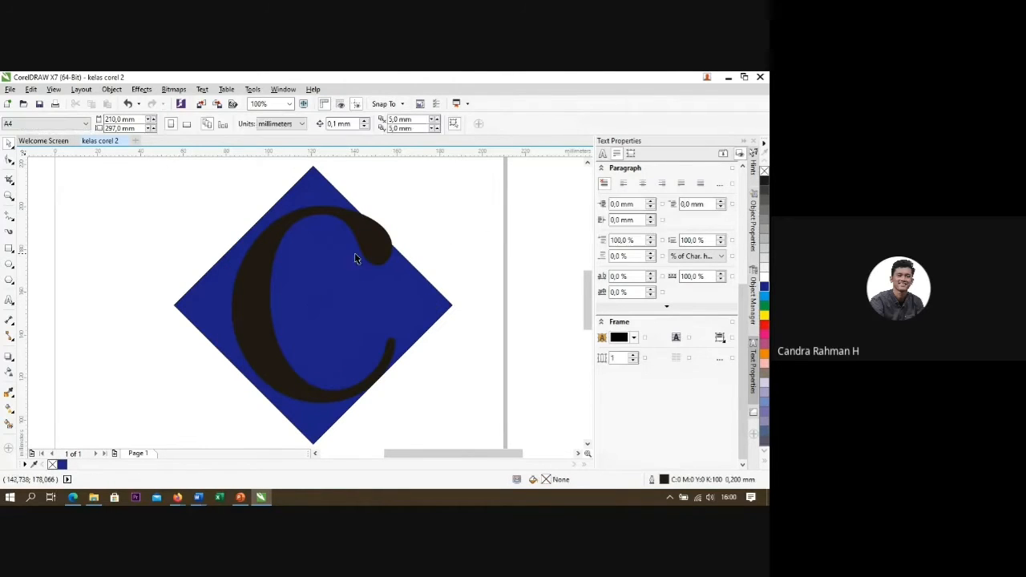
# Step: Shift the letter c about 10 mm left so it sits off-centre on the blue diamond
pyautogui.click(373, 245)
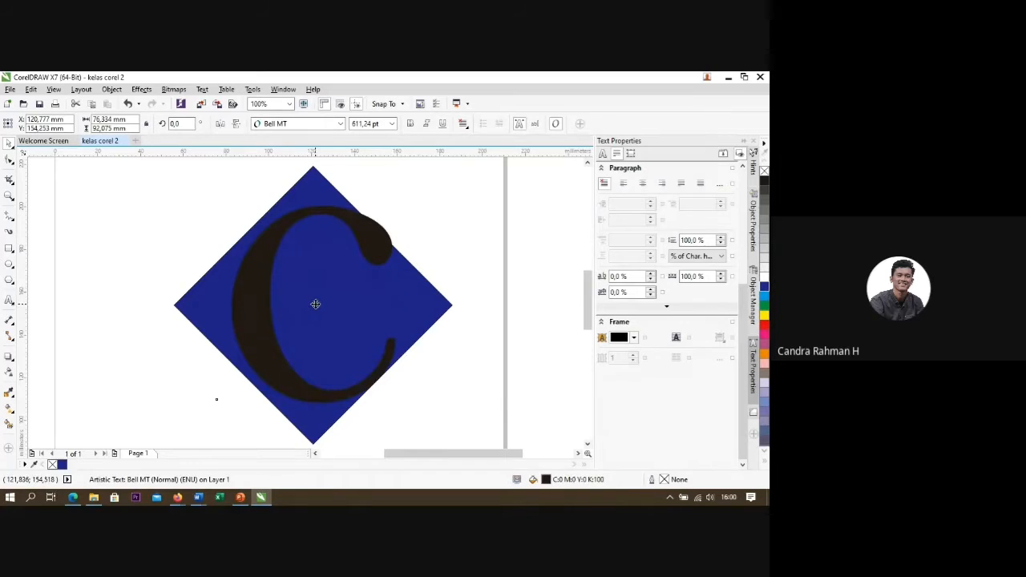
pyautogui.moveTo(312, 304); pyautogui.dragTo(292, 300)
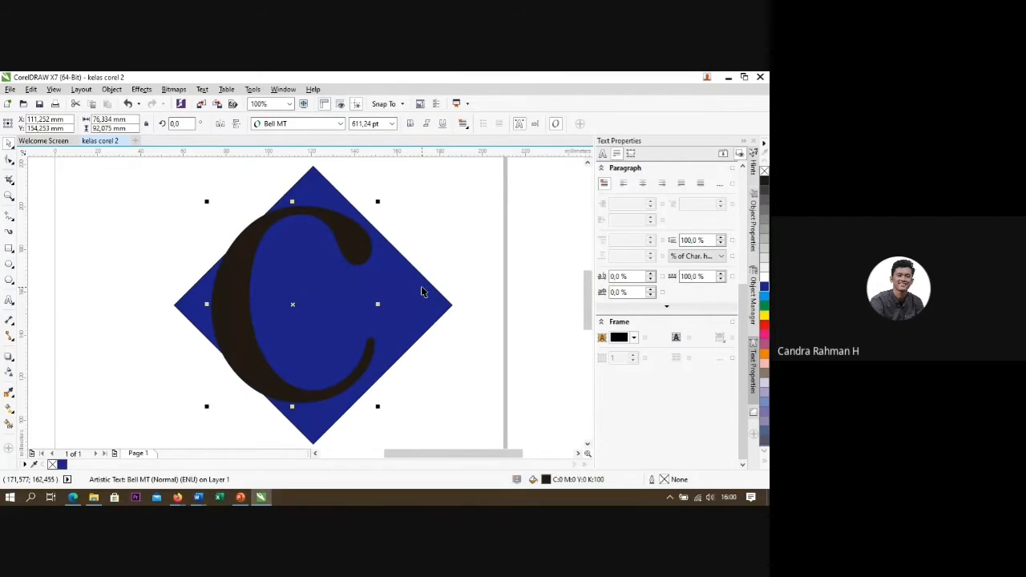
pyautogui.click(460, 268)
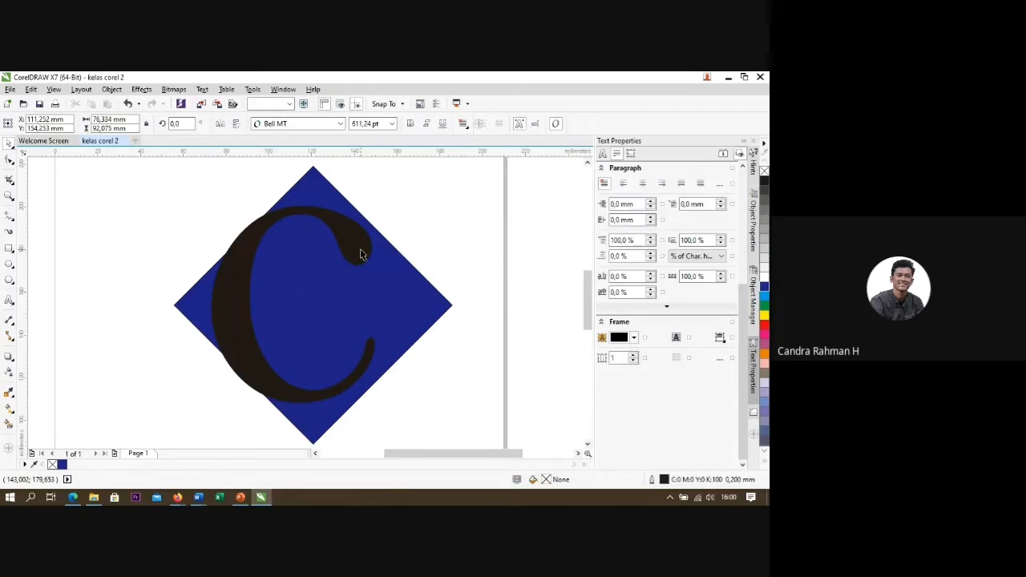
pyautogui.click(360, 254)
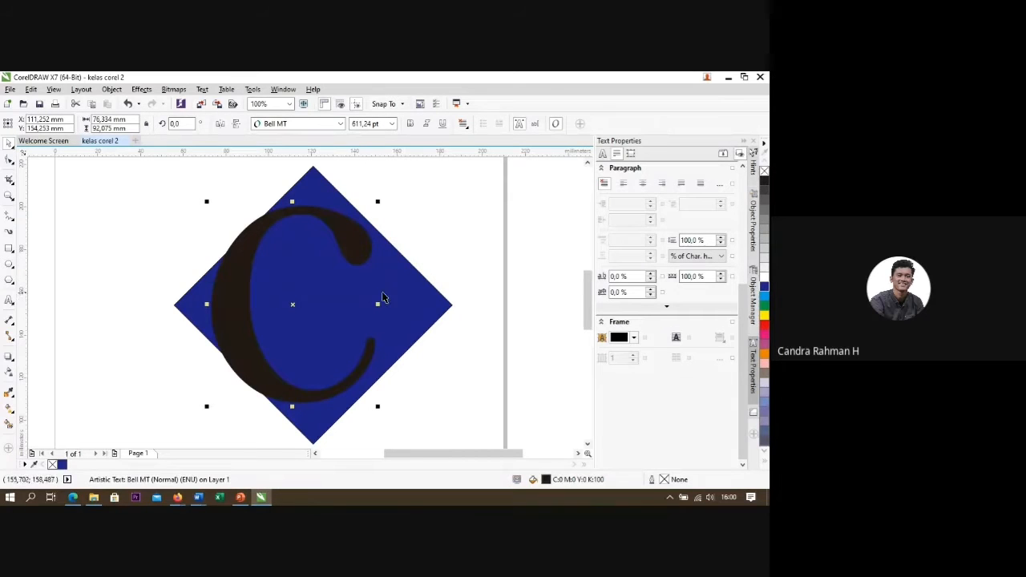
pyautogui.click(204, 196)
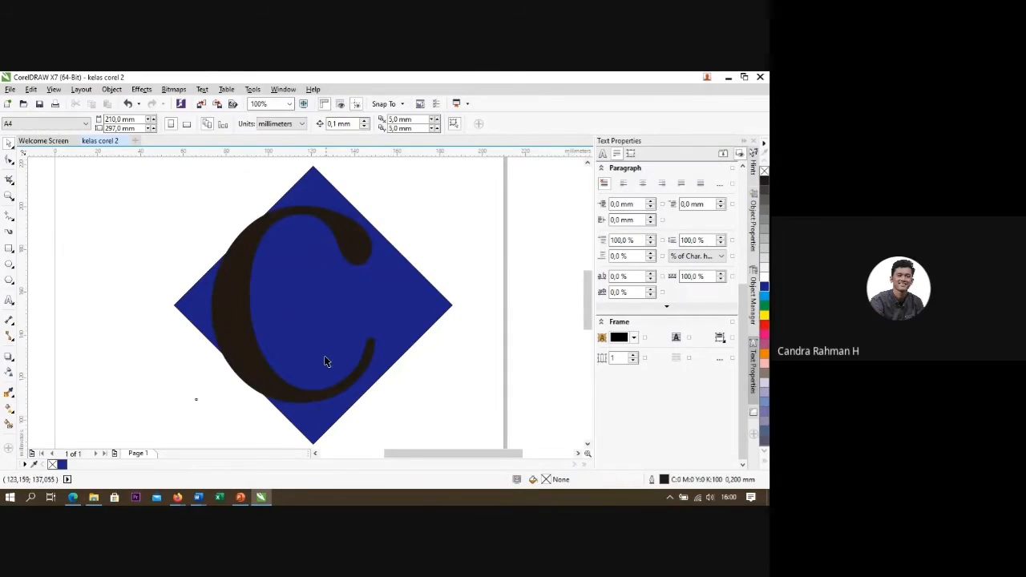
# Step: Round all four corners of the blue diamond with a 9 mm radius
pyautogui.scroll(-2, 404, 394)
pyautogui.scroll(2, 373, 338)
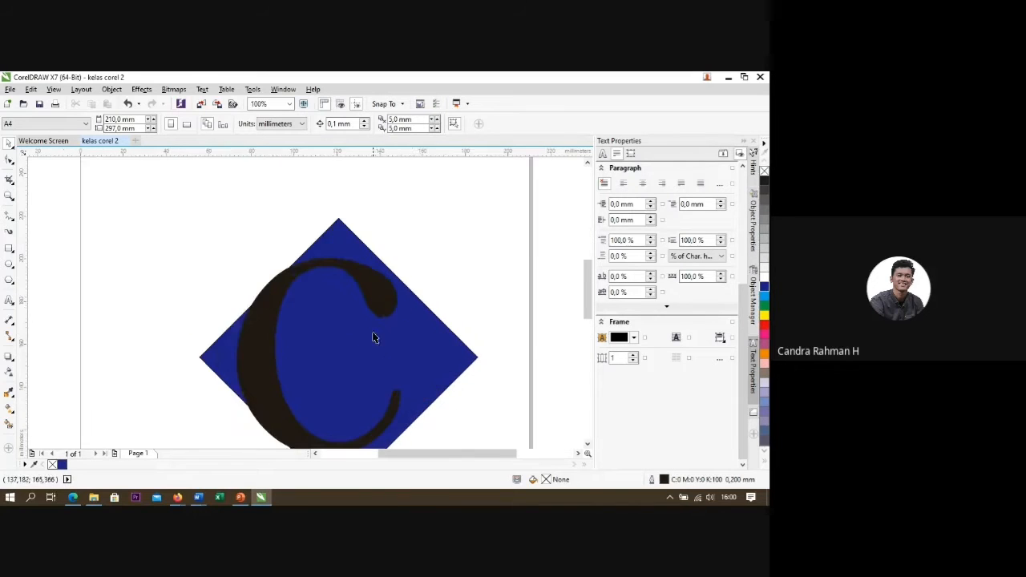
pyautogui.scroll(-1, 463, 241)
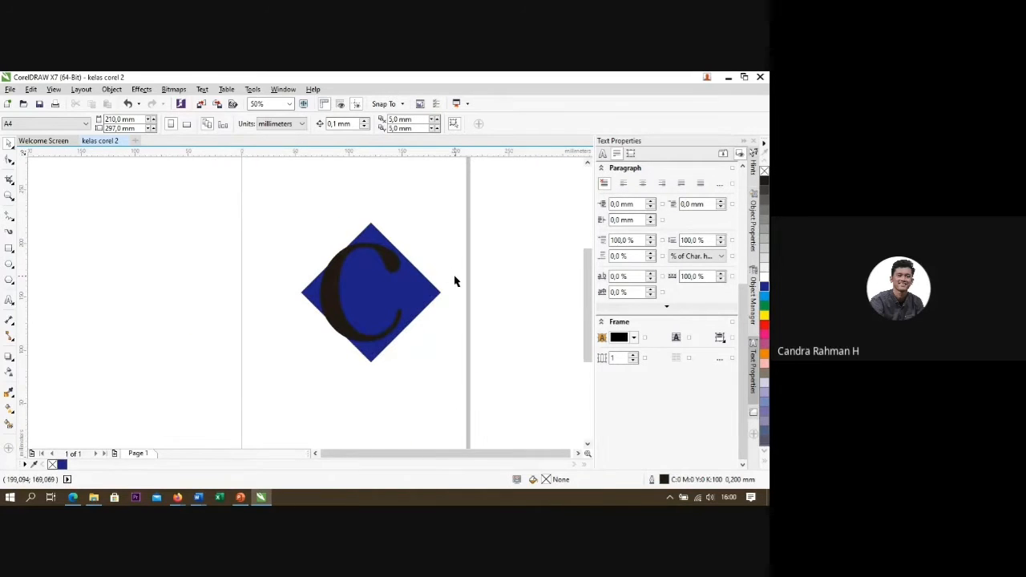
pyautogui.scroll(1, 454, 281)
pyautogui.click(287, 201)
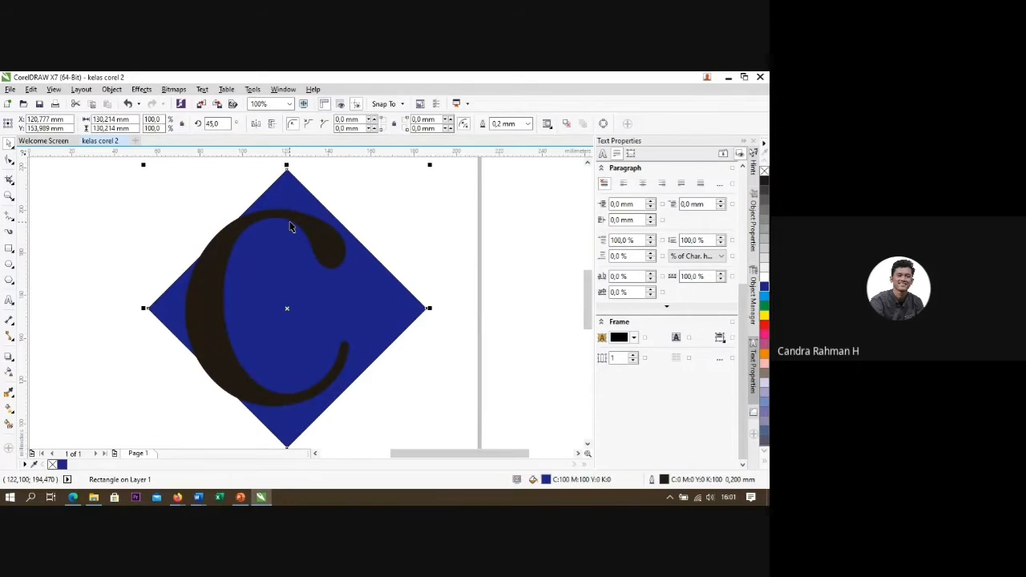
pyautogui.click(475, 182)
pyautogui.click(283, 187)
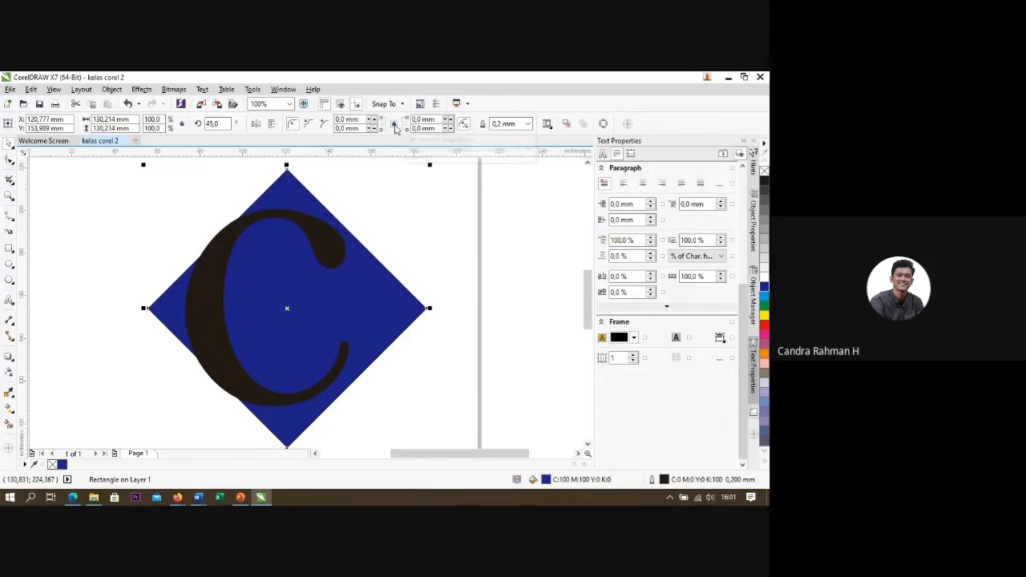
pyautogui.click(340, 119)
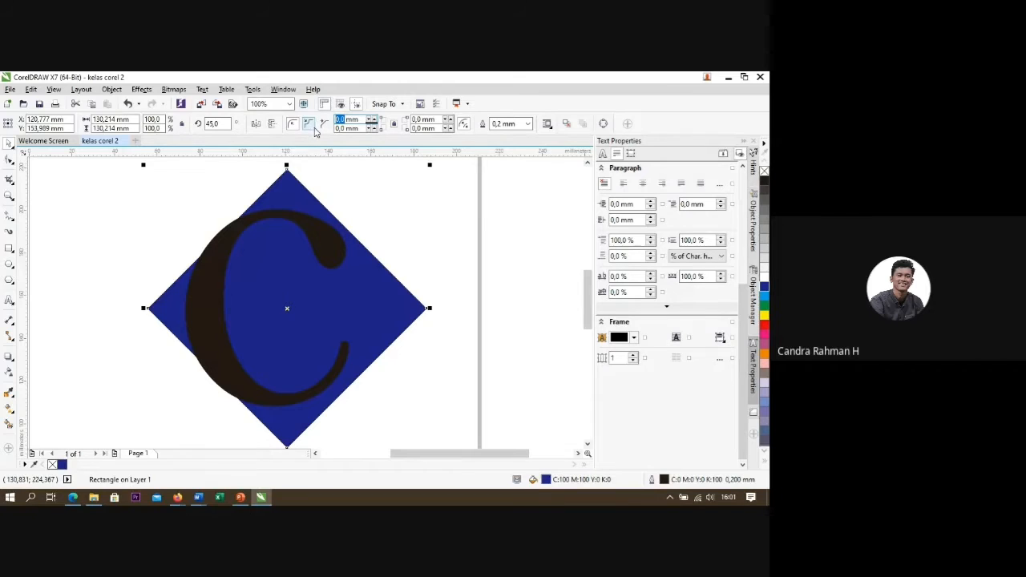
pyautogui.write('9')
pyautogui.press('Return')
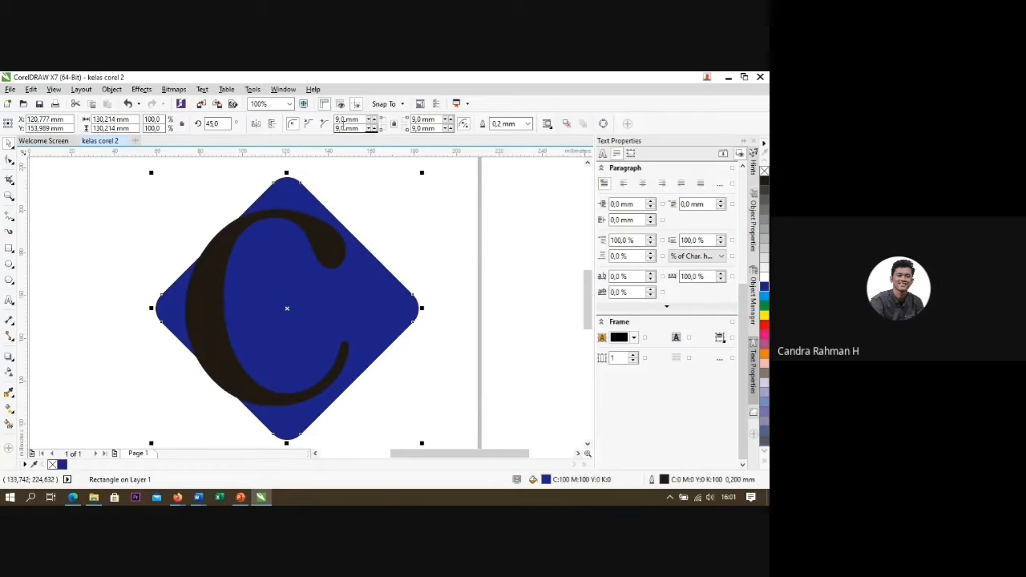
pyautogui.click(435, 222)
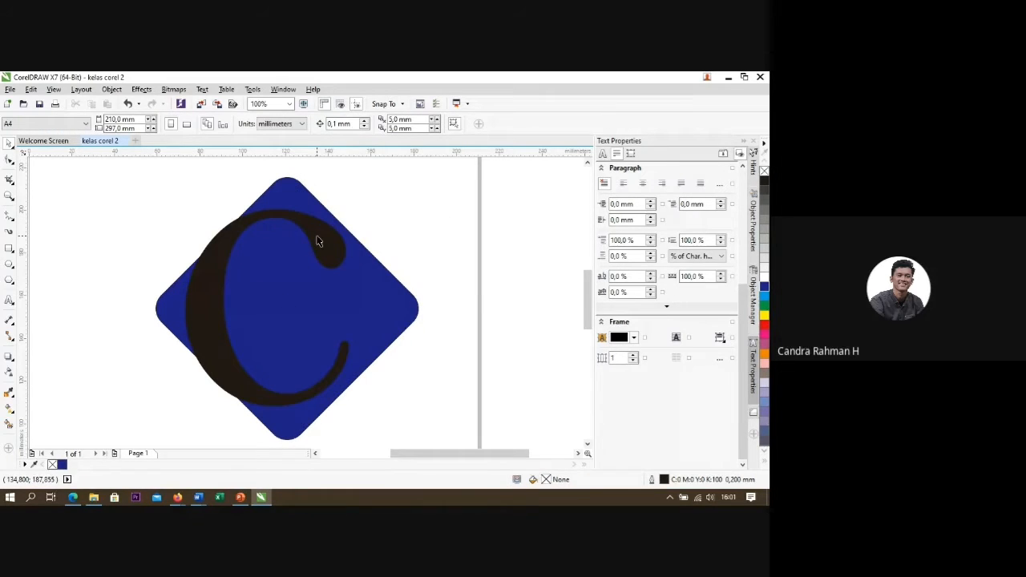
# Step: Select the letter c and the blue diamond together and cut the letter out of the diamond with Back minus Front
pyautogui.click(318, 243)
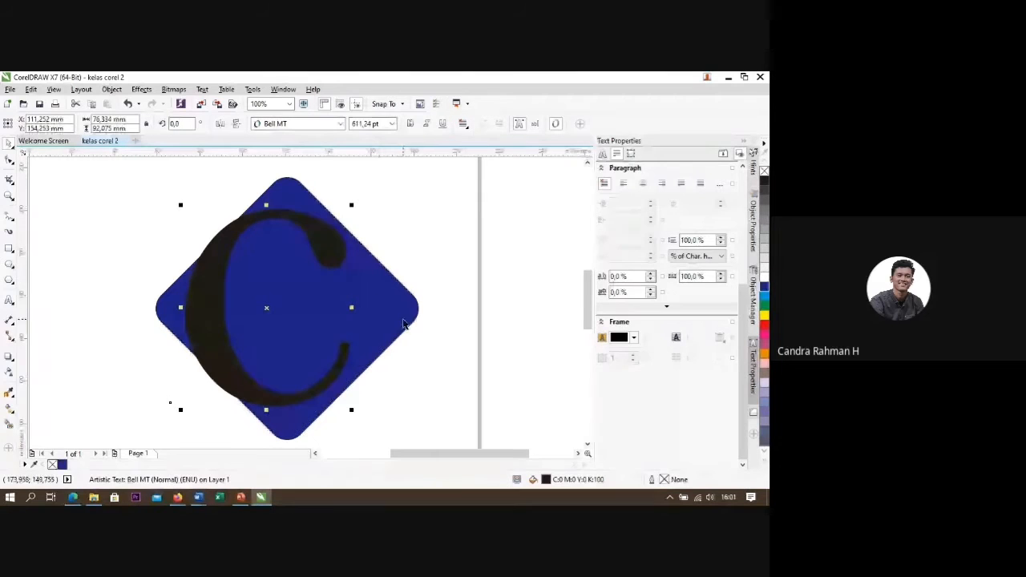
pyautogui.click(403, 232)
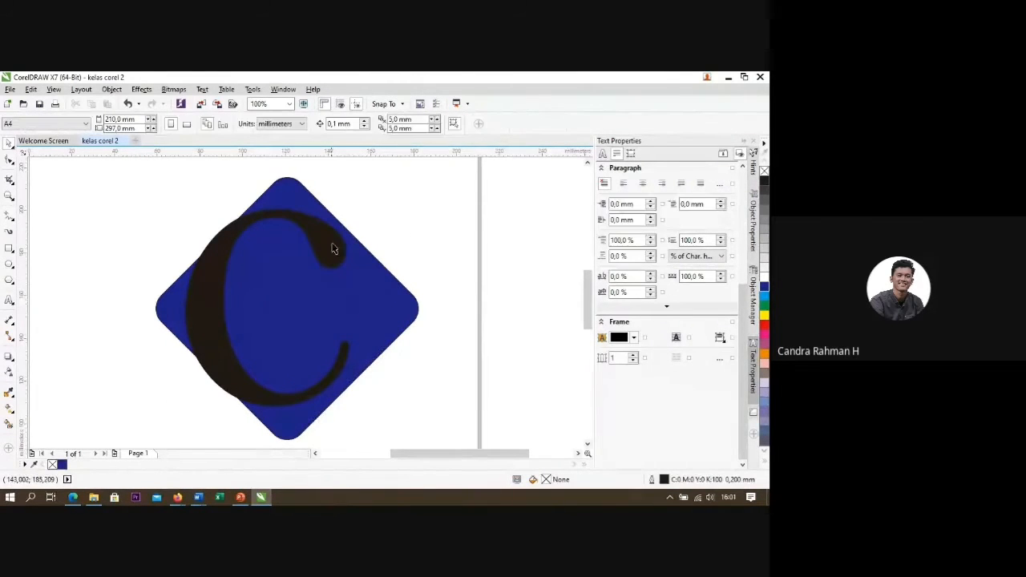
pyautogui.click(332, 248)
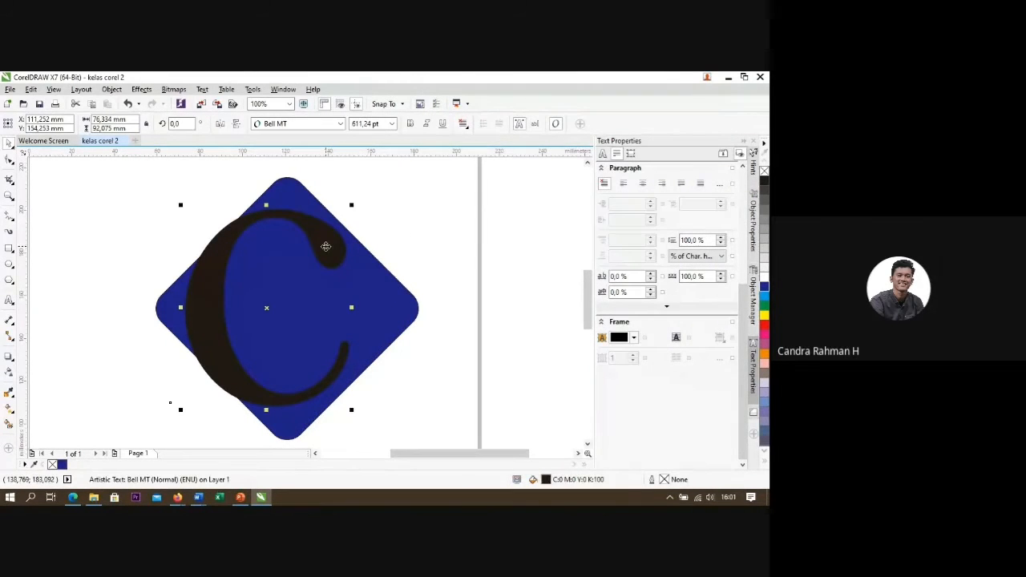
pyautogui.keyDown('shift'); pyautogui.click(394, 307); pyautogui.keyUp('shift')
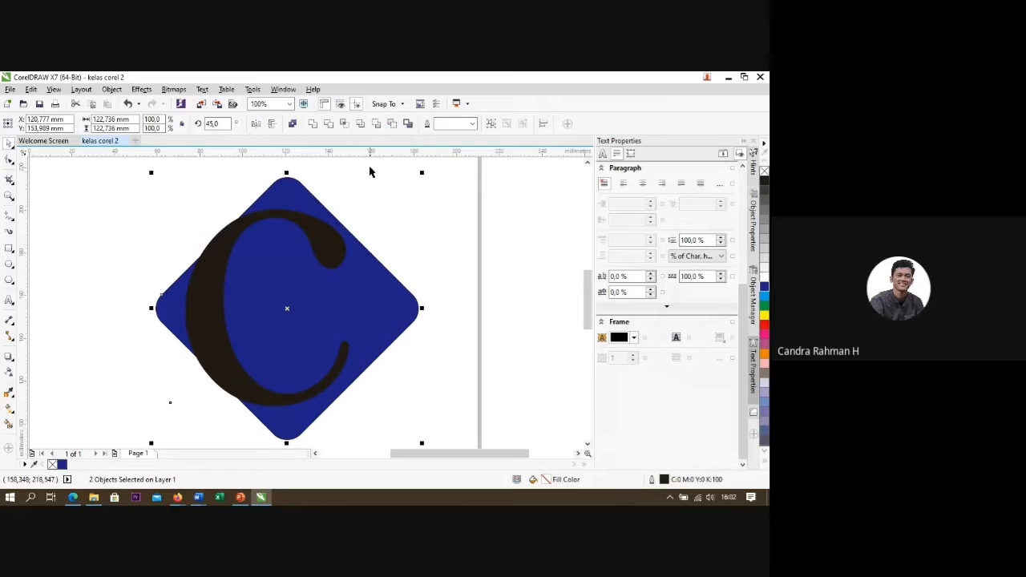
pyautogui.click(393, 124)
pyautogui.click(457, 208)
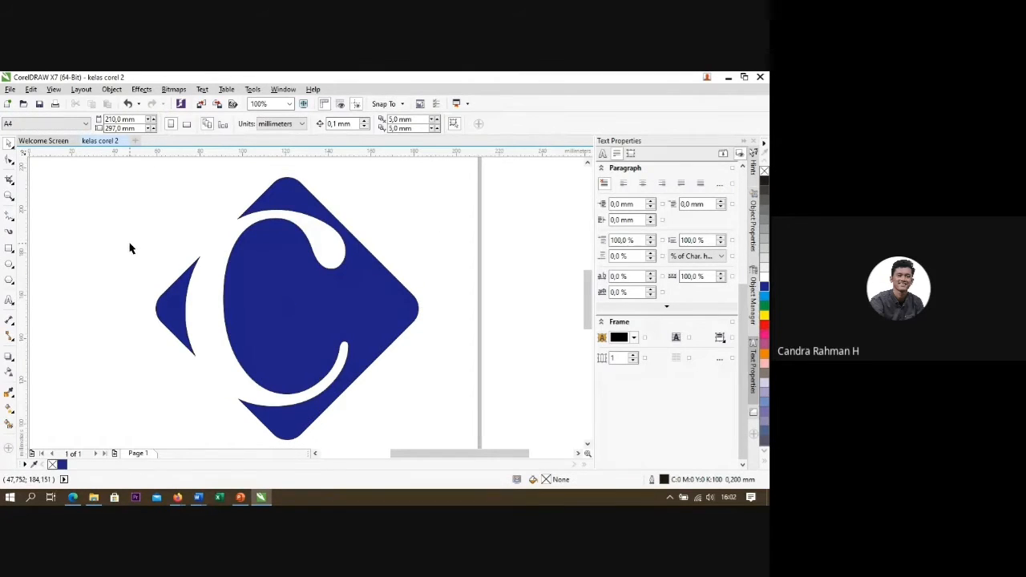
# Step: Move the cut-out diamond about 21 mm to the left and 6 mm up
pyautogui.click(270, 299)
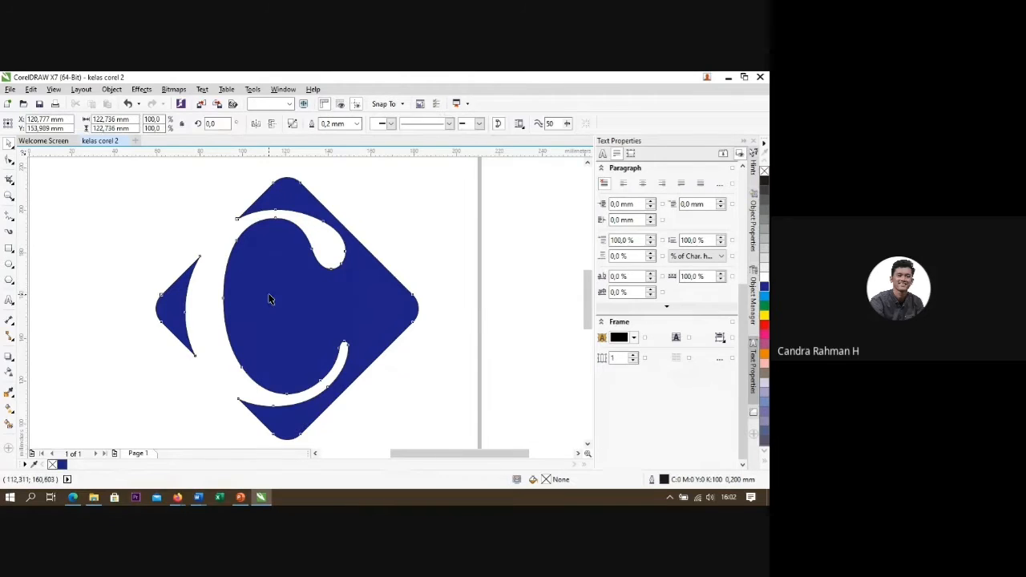
pyautogui.moveTo(350, 280); pyautogui.dragTo(306, 270)
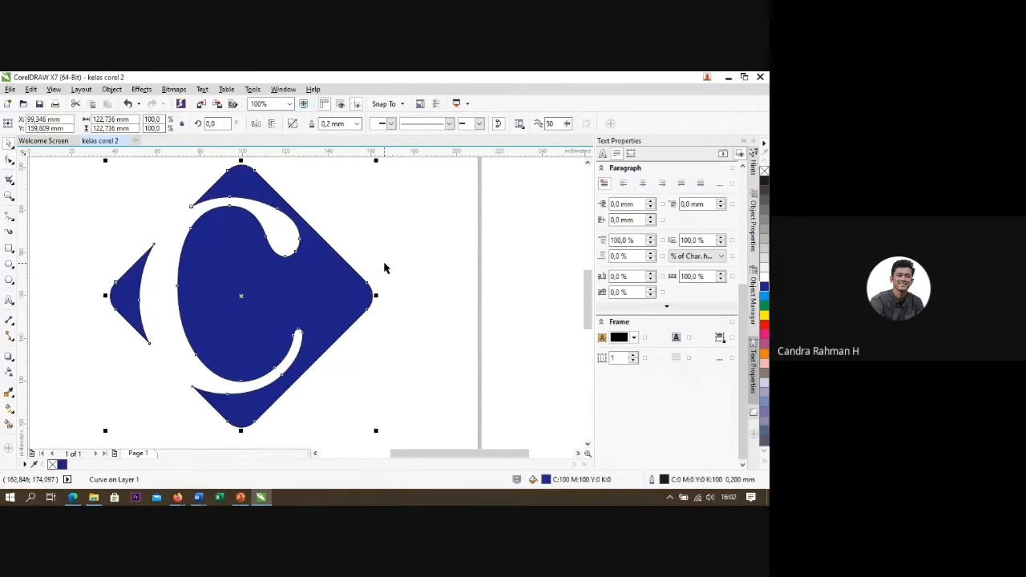
pyautogui.scroll(-1, 336, 260)
pyautogui.scroll(1, 373, 263)
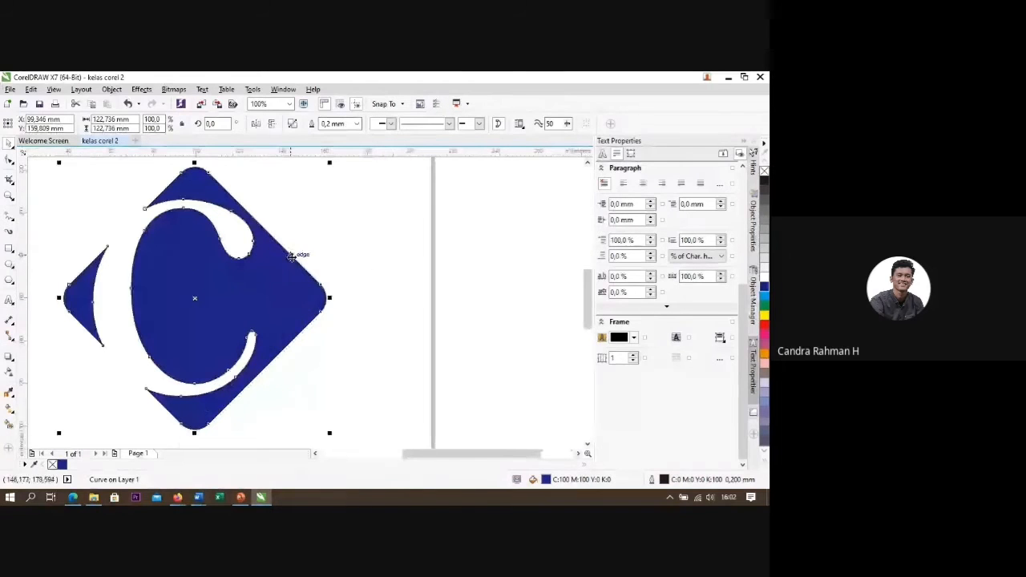
pyautogui.click(321, 241)
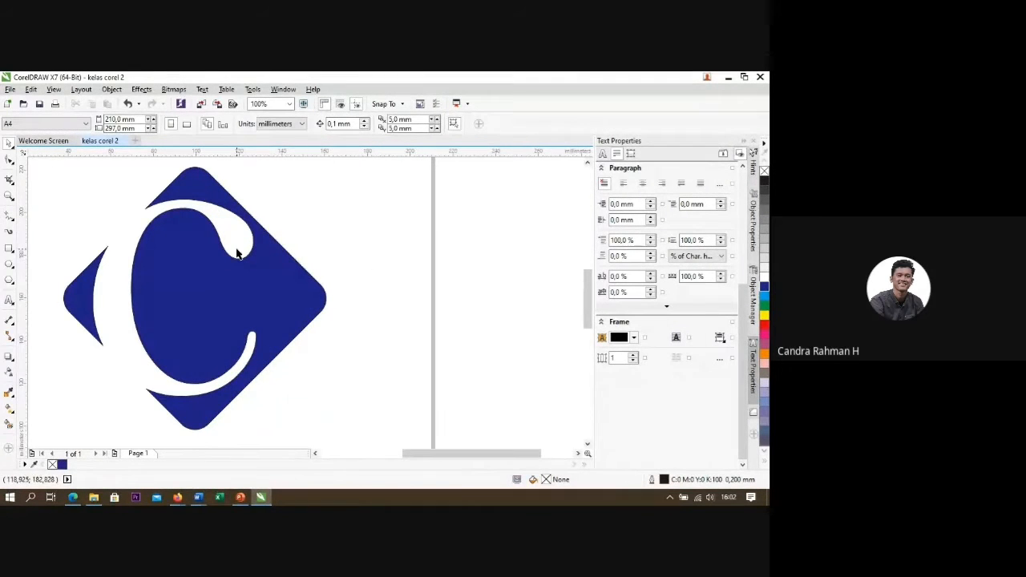
# Step: Move the cut-out diamond about 49 mm to the right and 2 mm down
pyautogui.click(279, 293)
pyautogui.click(291, 252)
pyautogui.click(272, 273)
pyautogui.click(309, 252)
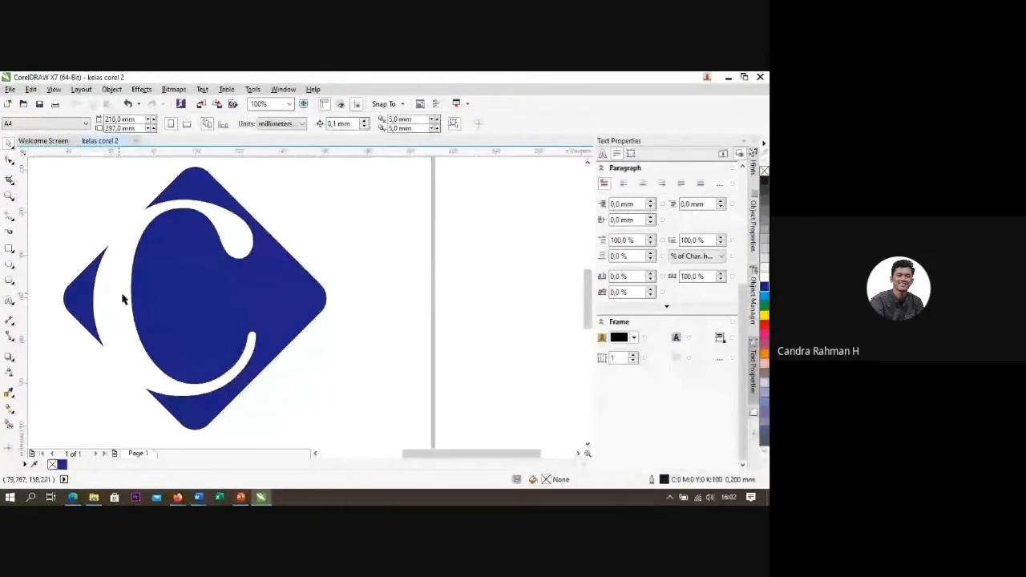
pyautogui.click(155, 278)
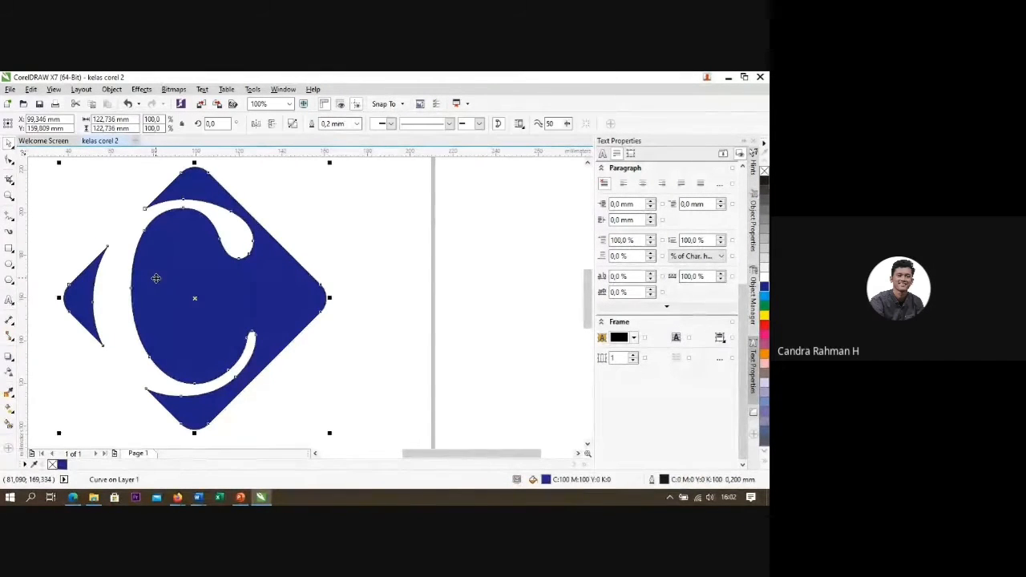
pyautogui.moveTo(187, 275); pyautogui.dragTo(292, 280)
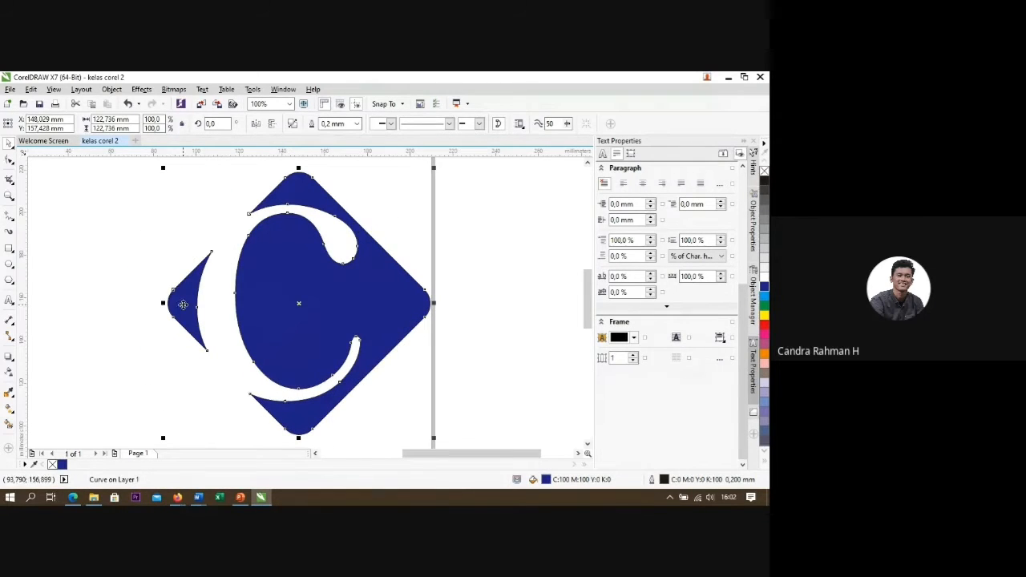
pyautogui.click(70, 267)
# Step: Try magenta and purple fills on the cut-out diamond and settle on red
pyautogui.click(318, 276)
pyautogui.click(764, 333)
pyautogui.click(767, 346)
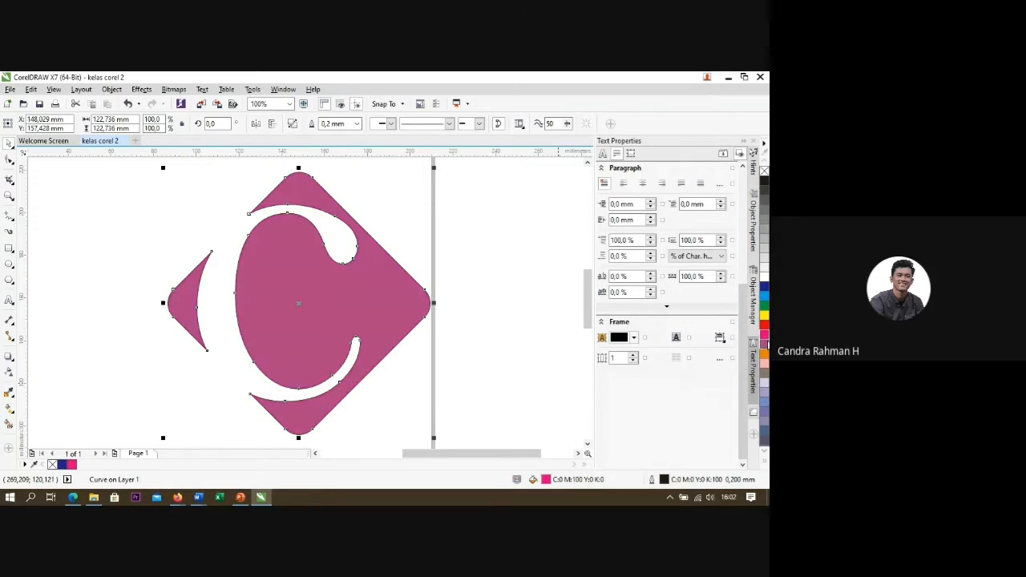
pyautogui.click(764, 325)
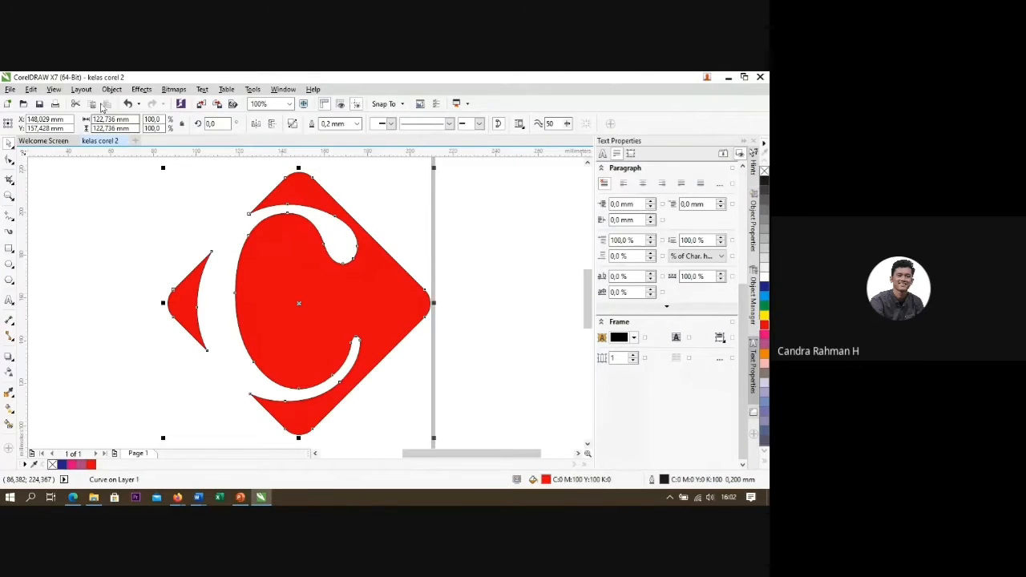
# Step: Break the red diamond curve apart into separate pieces and deselect them
pyautogui.click(114, 91)
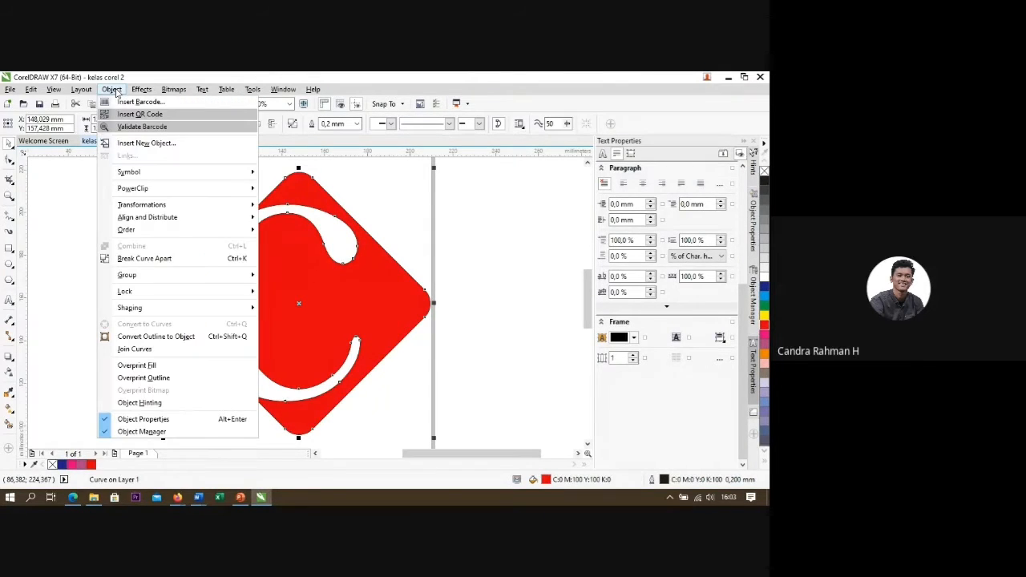
pyautogui.click(45, 192)
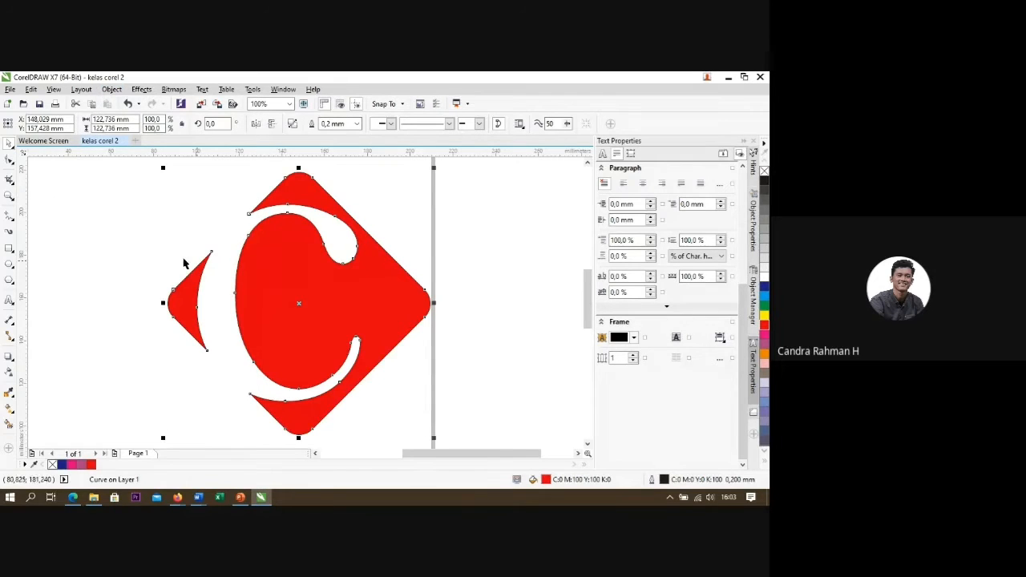
pyautogui.click(465, 235)
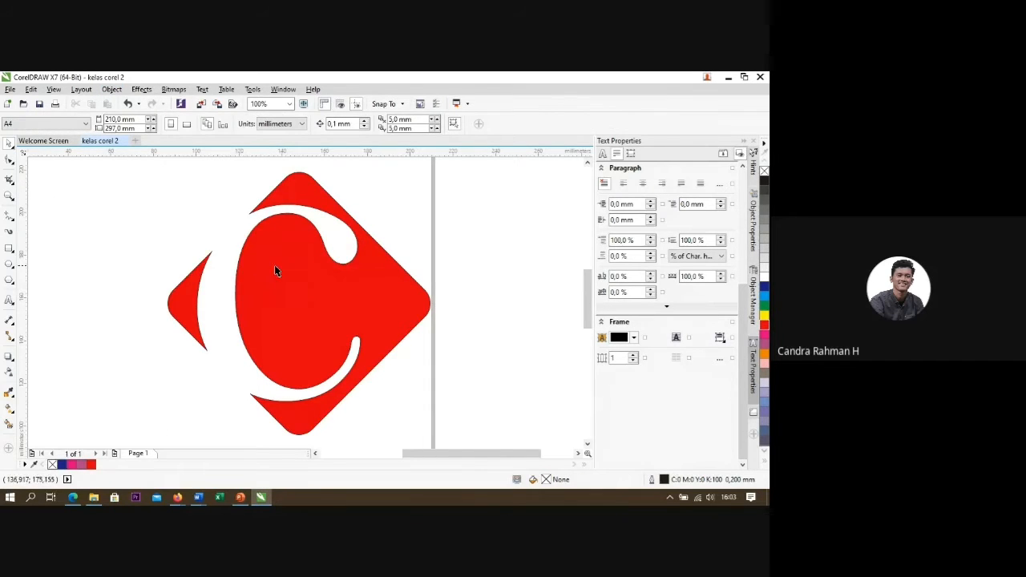
pyautogui.click(291, 262)
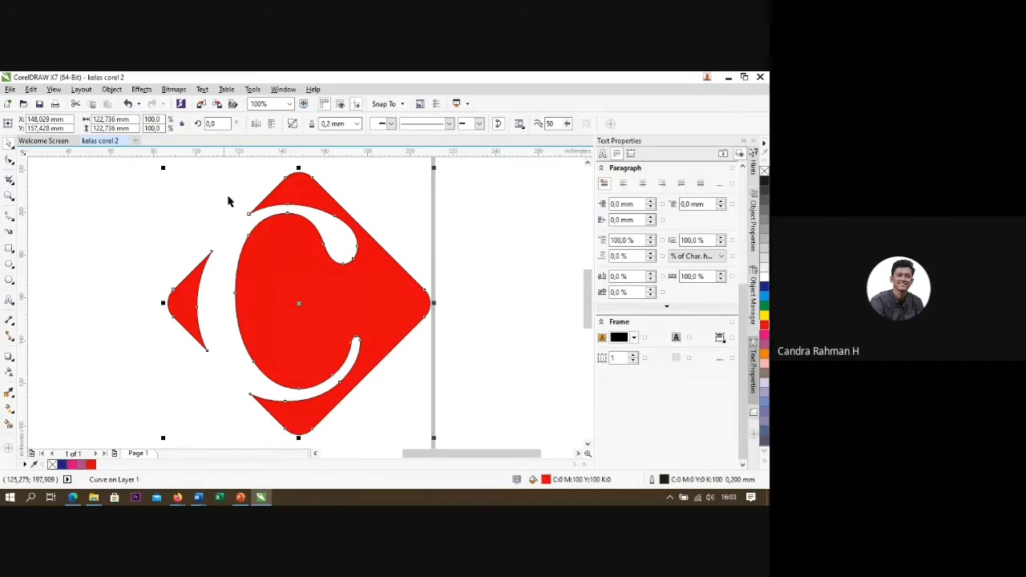
pyautogui.click(112, 90)
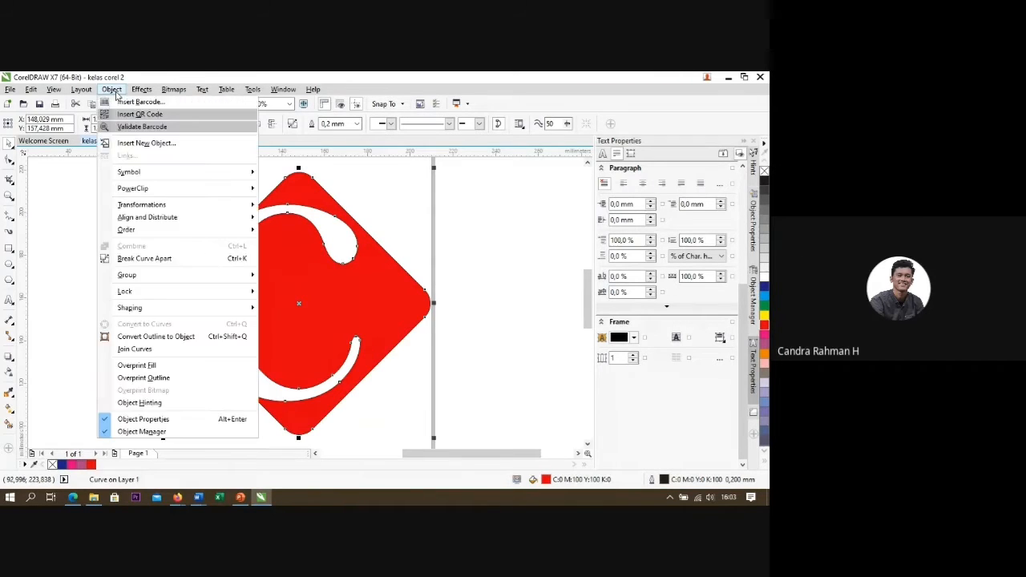
pyautogui.click(144, 259)
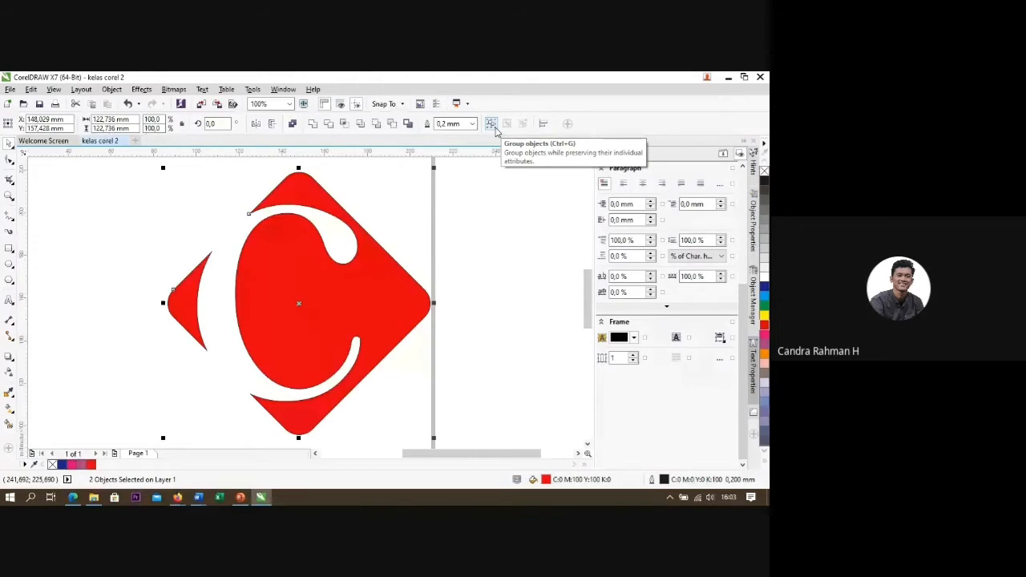
pyautogui.press('Escape')
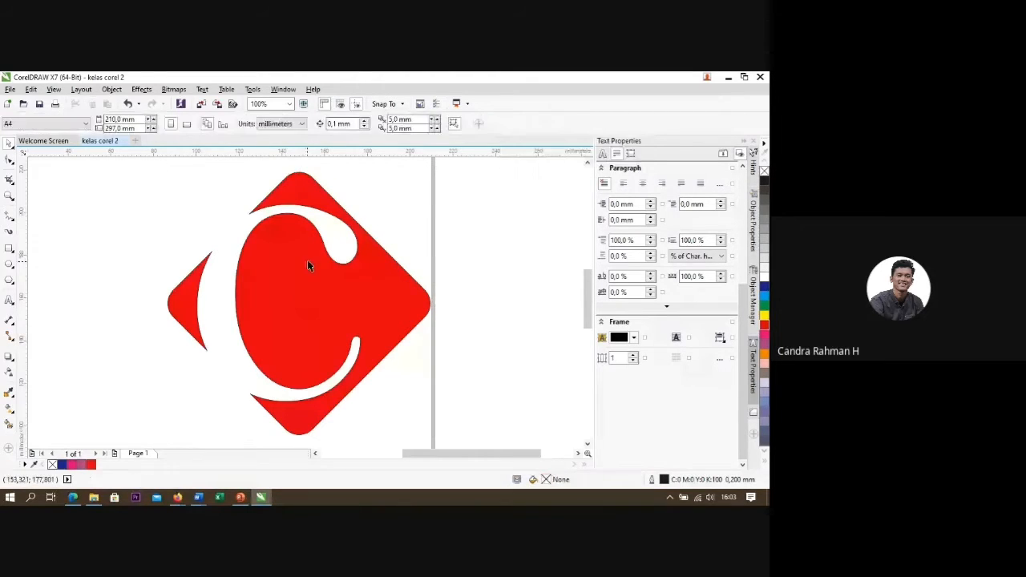
# Step: Fill the larger piece of the split diamond with blue, leaving the small corner piece red
pyautogui.click(266, 278)
pyautogui.click(506, 225)
pyautogui.click(325, 300)
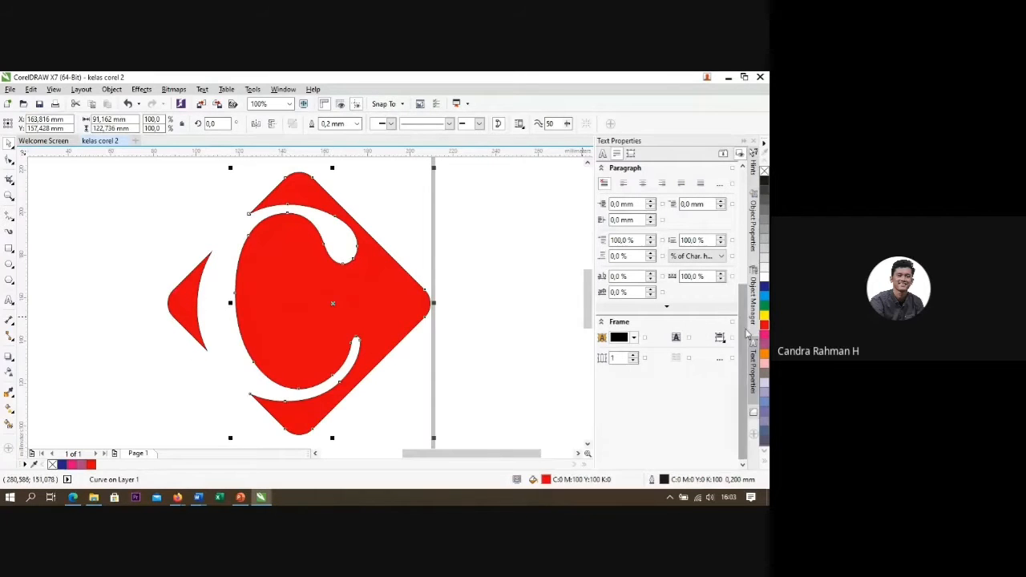
pyautogui.click(764, 287)
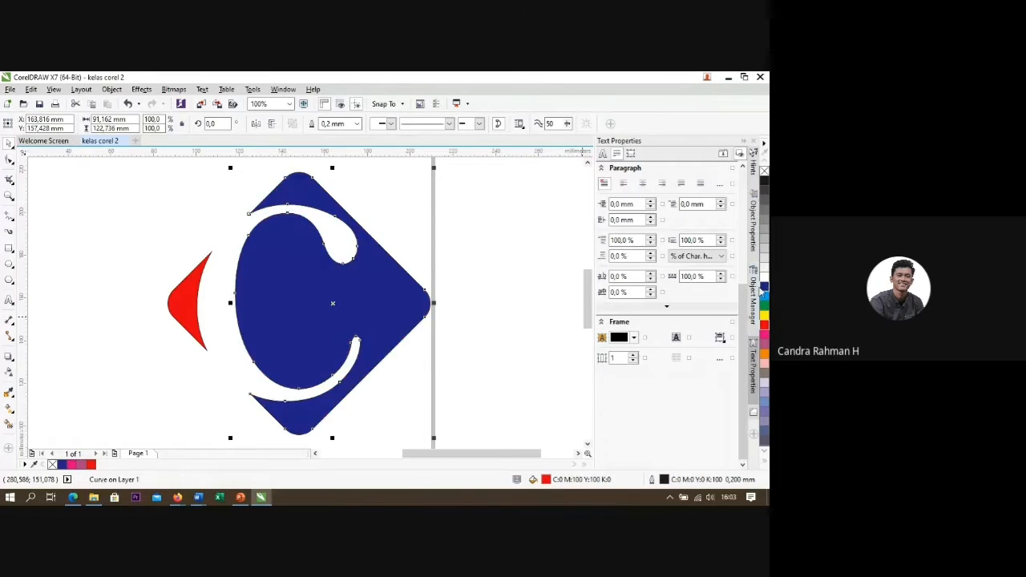
pyautogui.click(444, 283)
# Step: Examine the red and blue pieces around the cut-out letter c, both close up and as a whole
pyautogui.scroll(-1, 231, 279)
pyautogui.scroll(1, 231, 281)
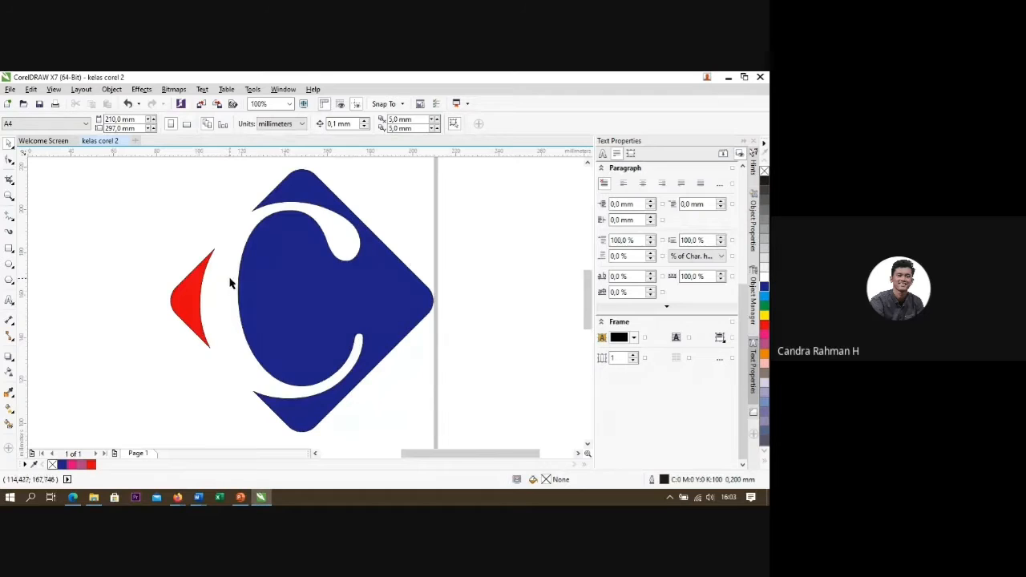
pyautogui.scroll(-1, 326, 250)
pyautogui.scroll(2, 284, 254)
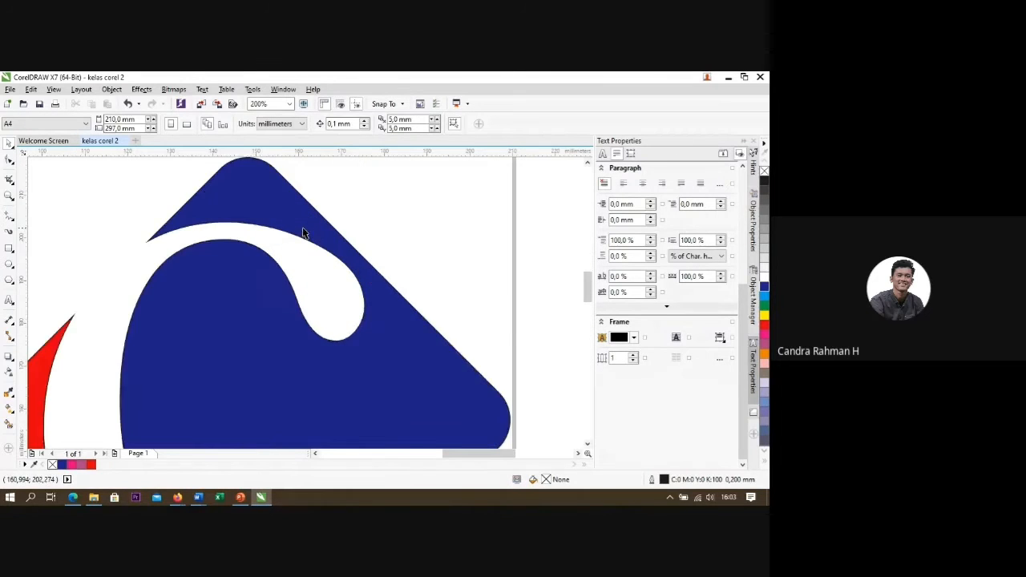
pyautogui.scroll(-1, 304, 229)
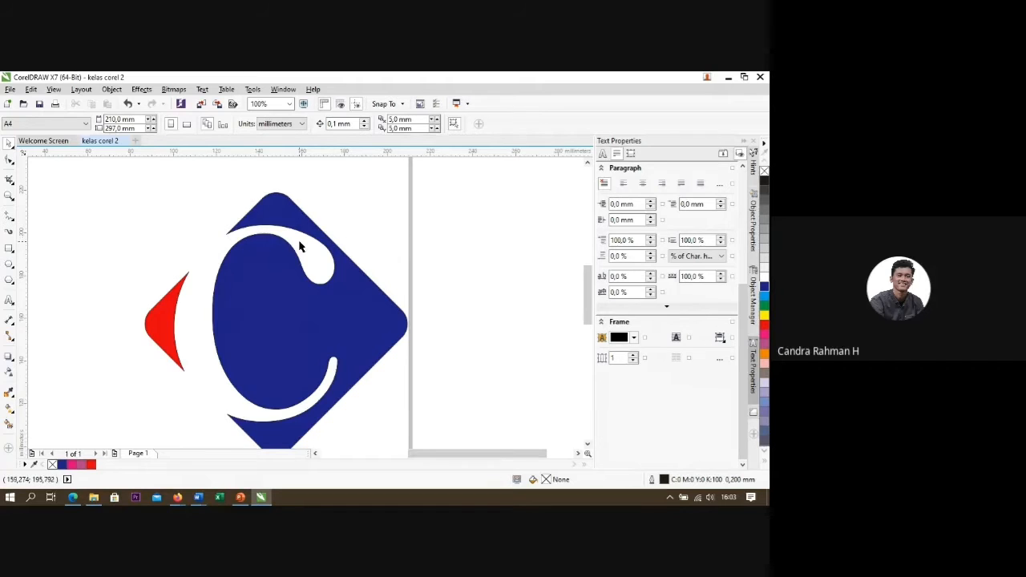
pyautogui.scroll(-1, 300, 246)
pyautogui.scroll(1, 296, 286)
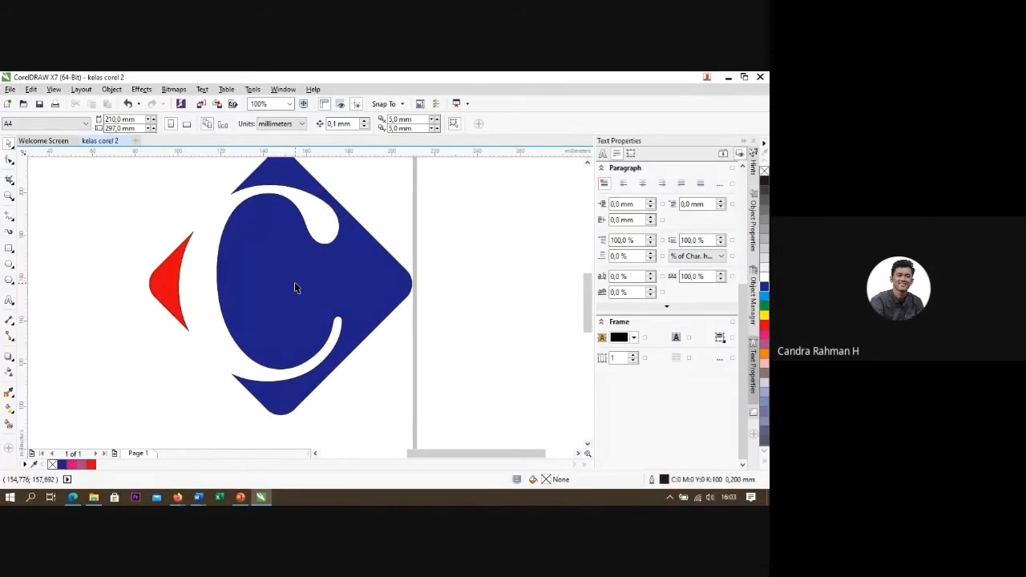
pyautogui.scroll(1, 257, 257)
pyautogui.scroll(-1, 257, 258)
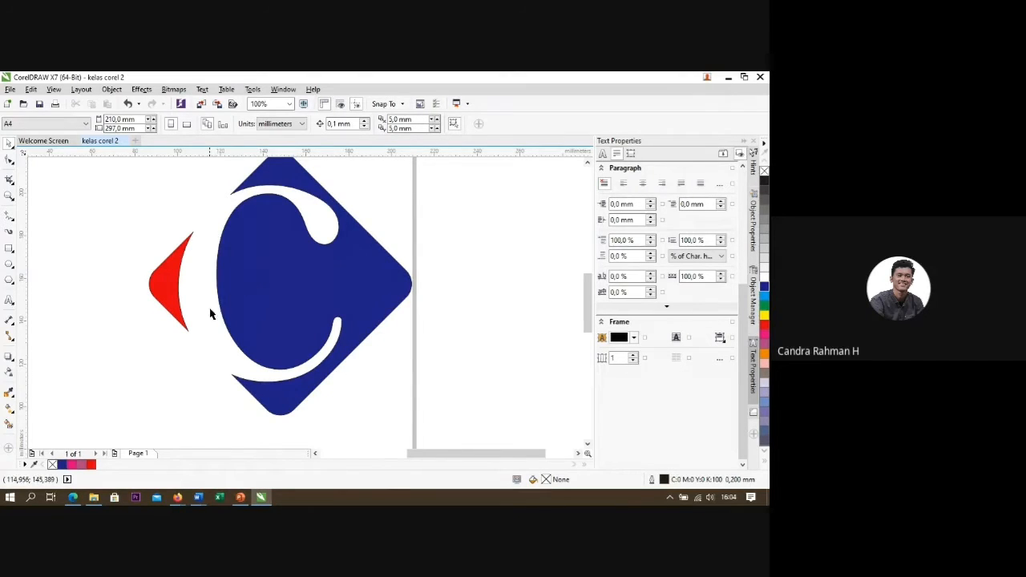
pyautogui.scroll(-2, 210, 313)
pyautogui.scroll(2, 225, 290)
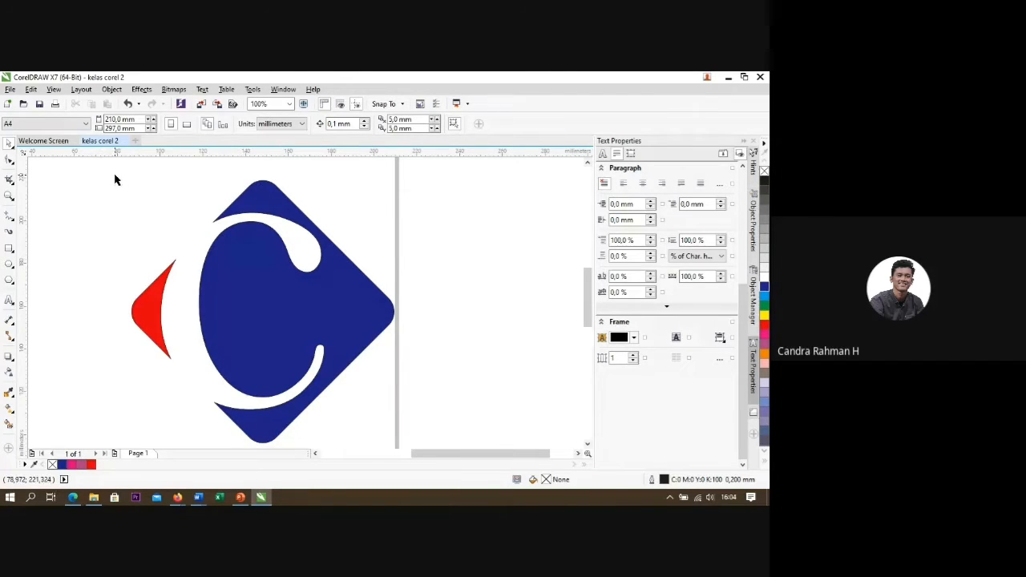
pyautogui.moveTo(118, 174); pyautogui.dragTo(142, 210)
pyautogui.scroll(-2, 255, 342)
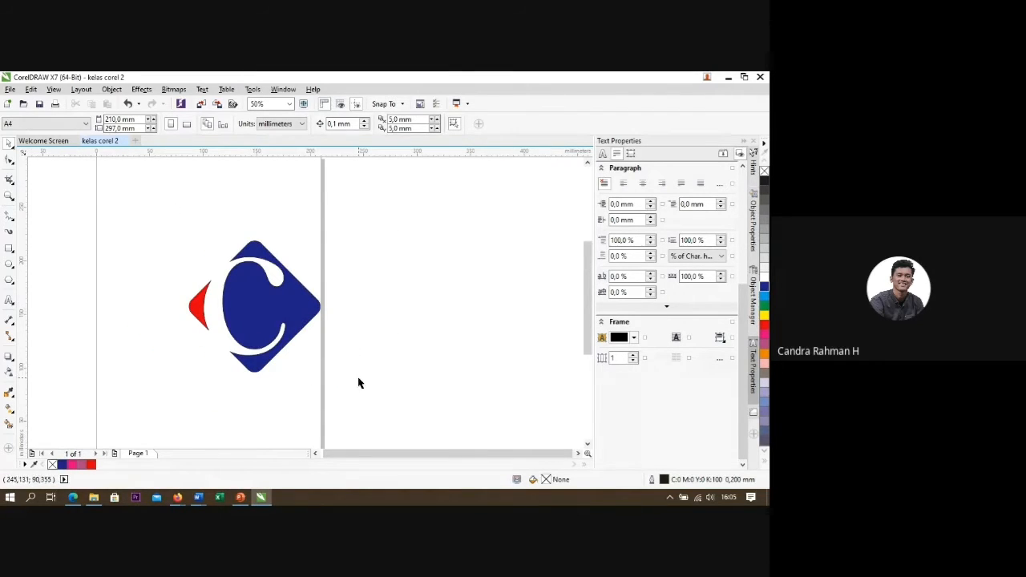
pyautogui.moveTo(359, 383); pyautogui.dragTo(150, 234)
pyautogui.click(391, 331)
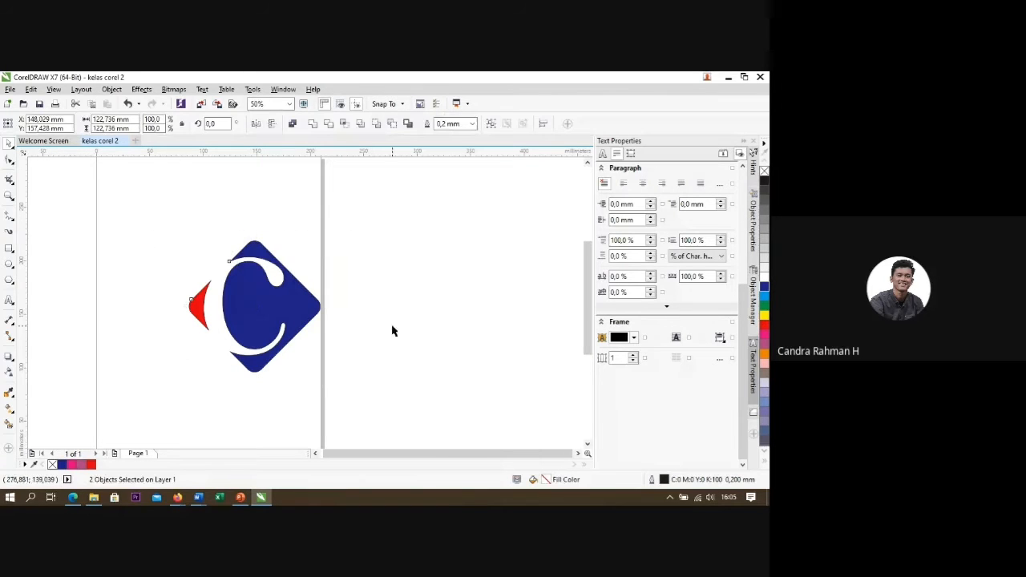
pyautogui.click(249, 315)
pyautogui.click(346, 336)
pyautogui.click(259, 305)
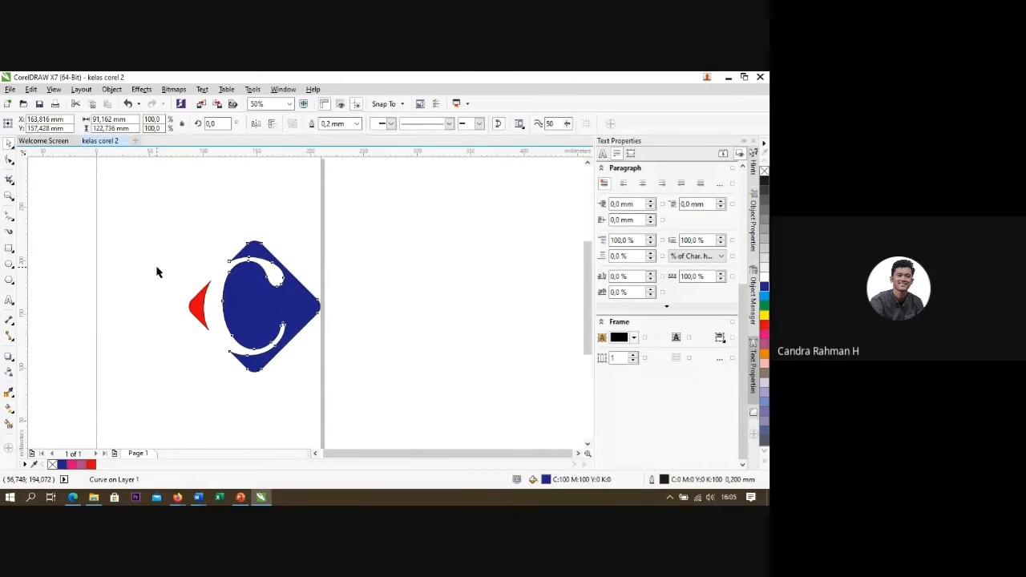
pyautogui.click(156, 239)
# Step: Select the red and blue pieces together and move them about 298 mm left, off the page
pyautogui.moveTo(157, 239); pyautogui.dragTo(344, 412)
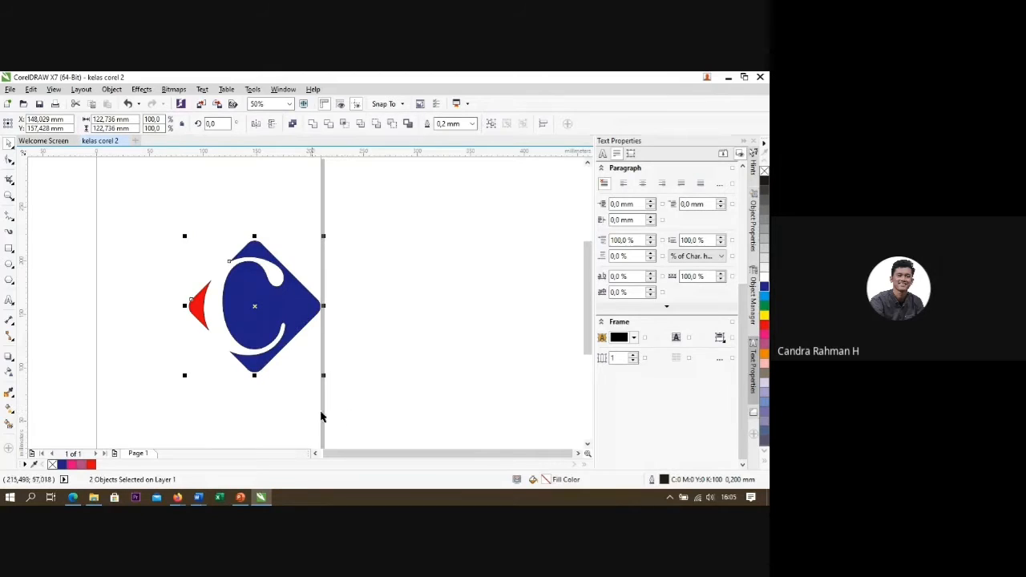
pyautogui.scroll(-1, 284, 361)
pyautogui.click(332, 371)
pyautogui.moveTo(328, 377); pyautogui.dragTo(218, 290)
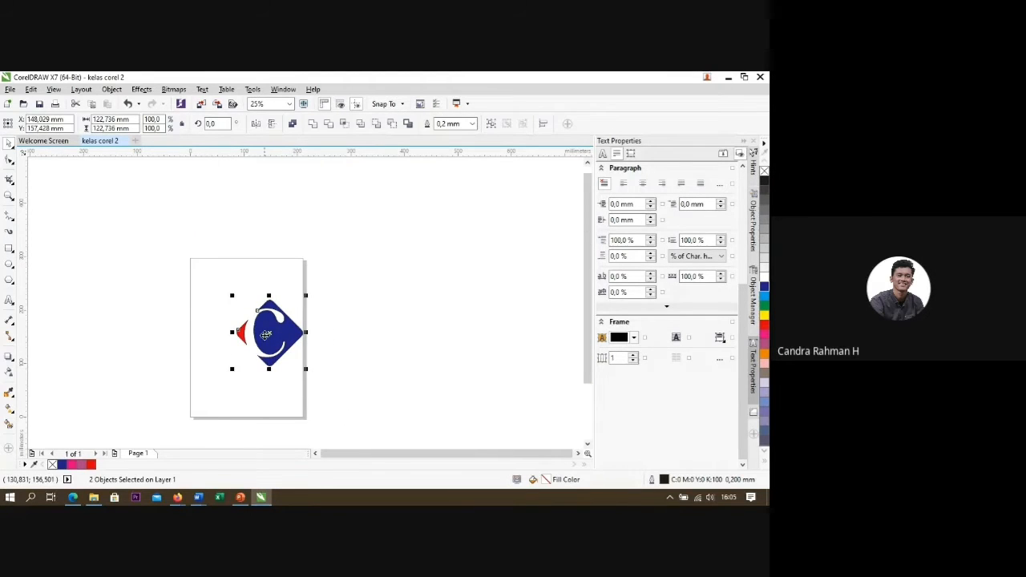
pyautogui.moveTo(270, 336); pyautogui.dragTo(108, 335)
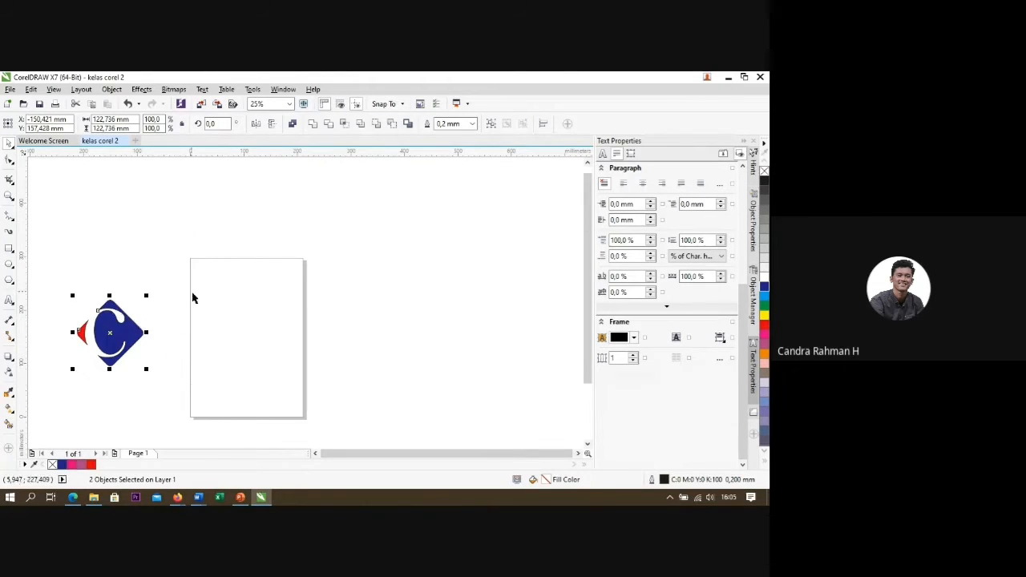
# Step: Deselect the logo pieces and add two more pages after page 1 of the document
pyautogui.click(156, 256)
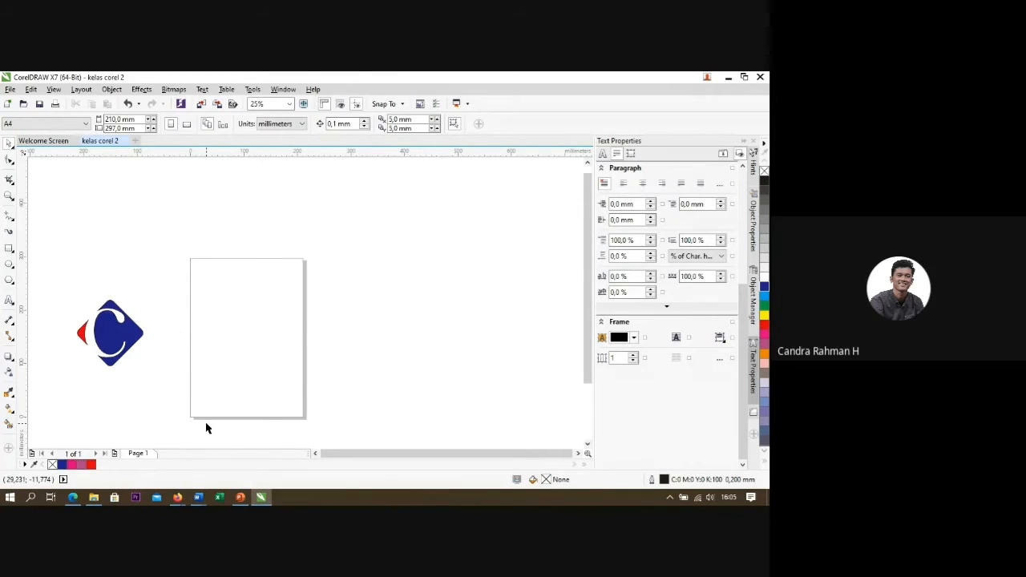
pyautogui.scroll(2, 206, 427)
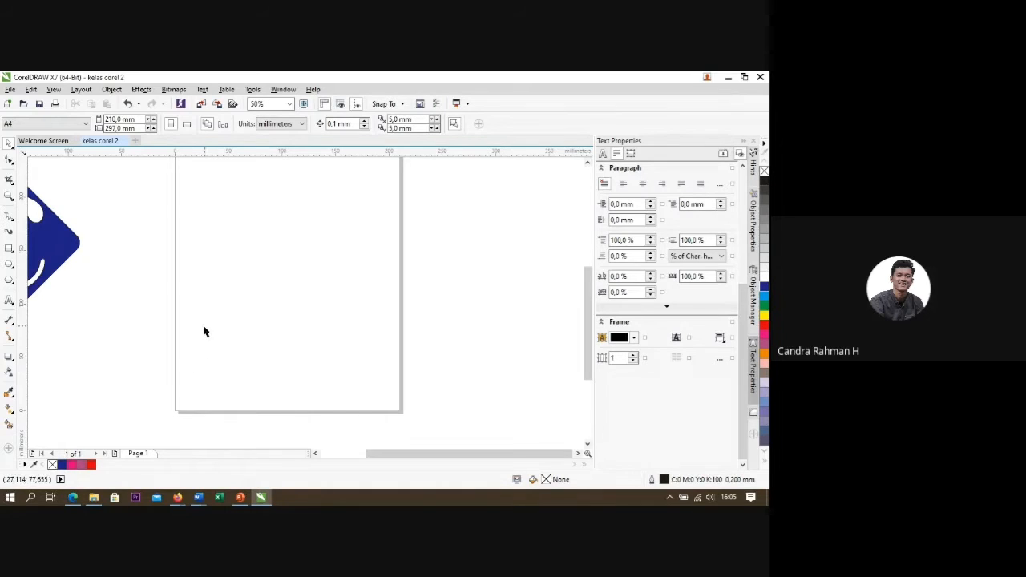
pyautogui.scroll(-2, 207, 323)
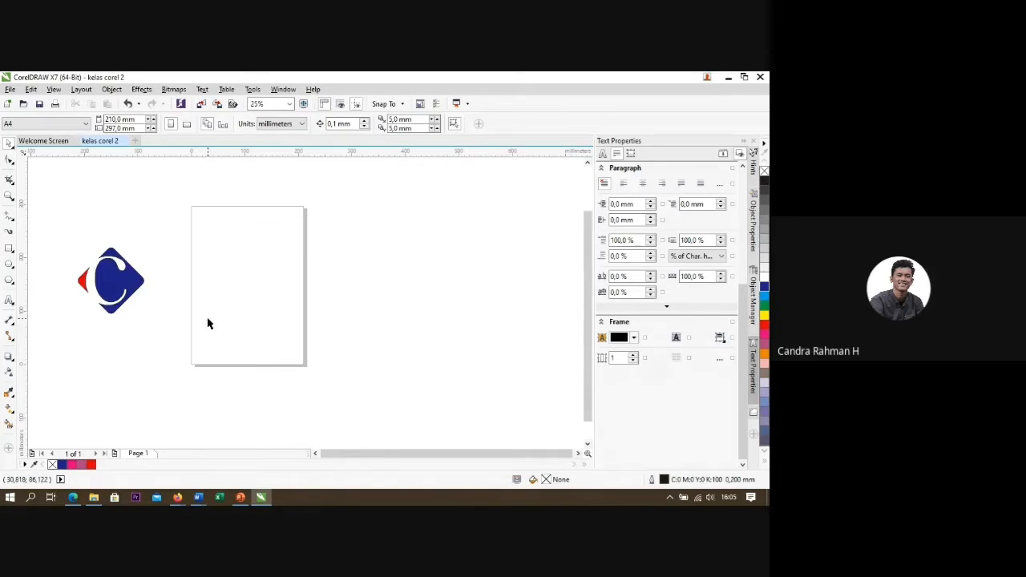
pyautogui.click(115, 454)
pyautogui.click(115, 453)
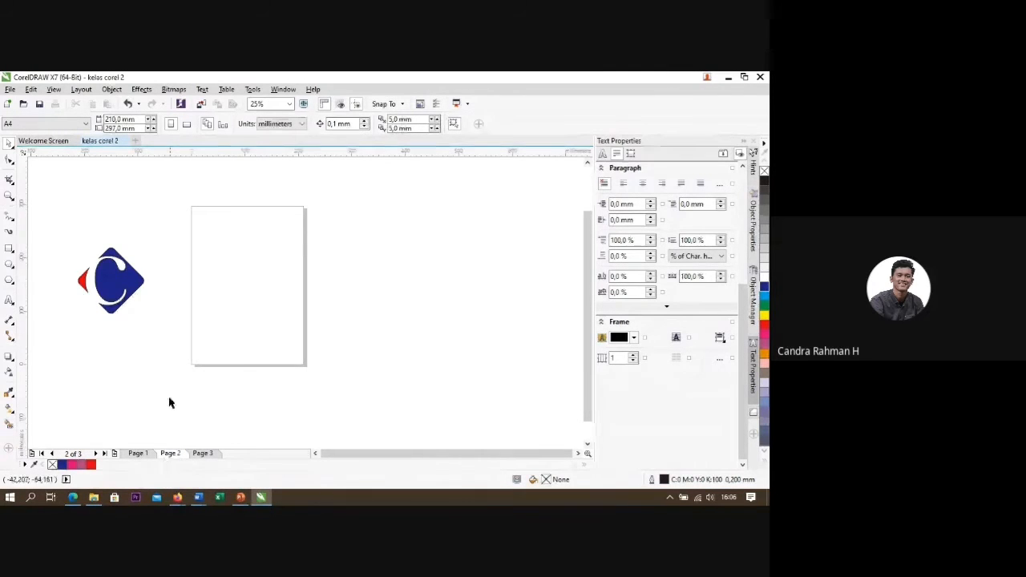
# Step: Look through pages 1, 2 and 3 and check the logo on the area outside the page on each
pyautogui.click(146, 455)
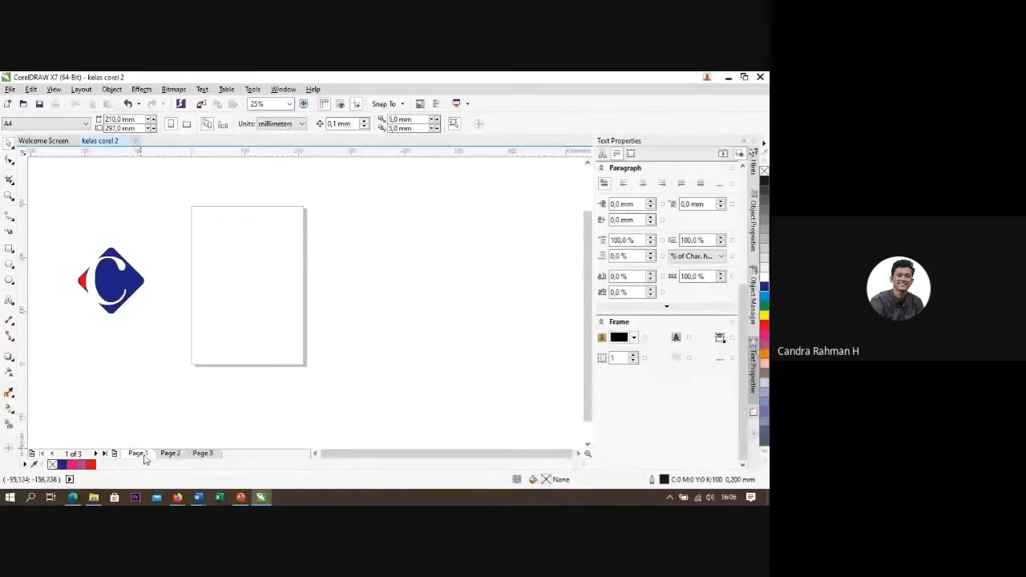
pyautogui.moveTo(60, 229); pyautogui.dragTo(168, 340)
pyautogui.moveTo(62, 230); pyautogui.dragTo(168, 351)
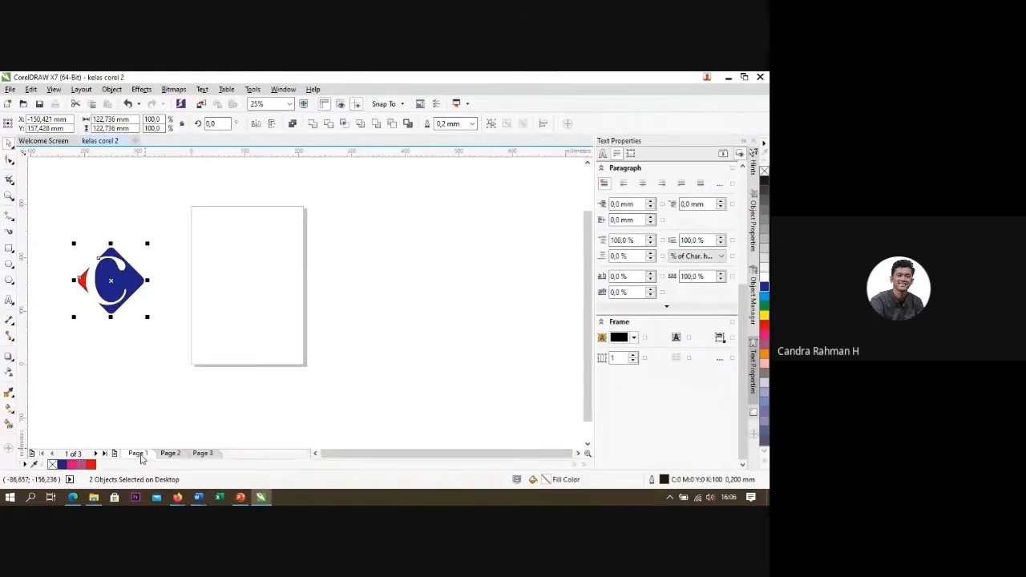
pyautogui.click(170, 454)
pyautogui.click(203, 454)
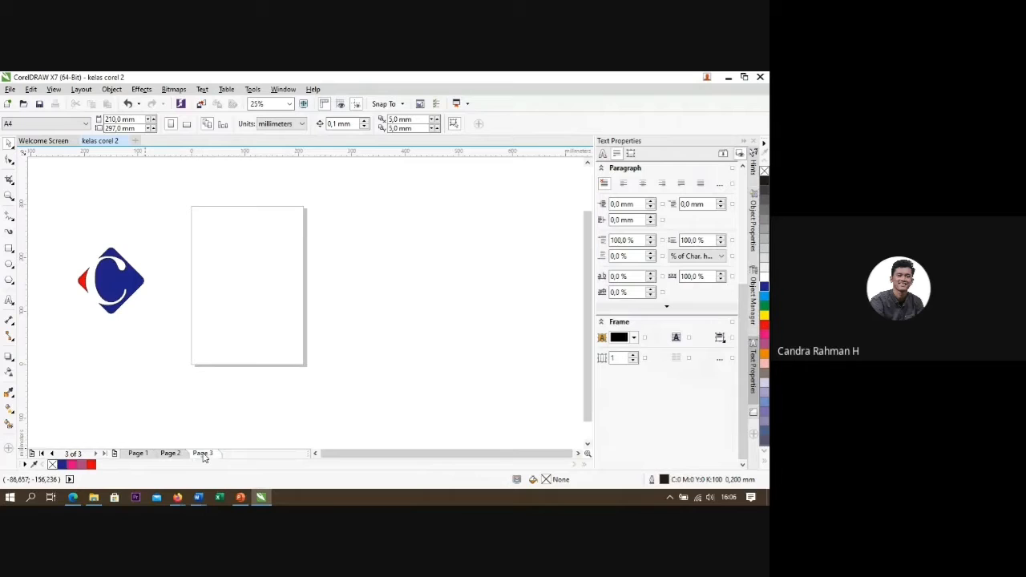
pyautogui.click(138, 454)
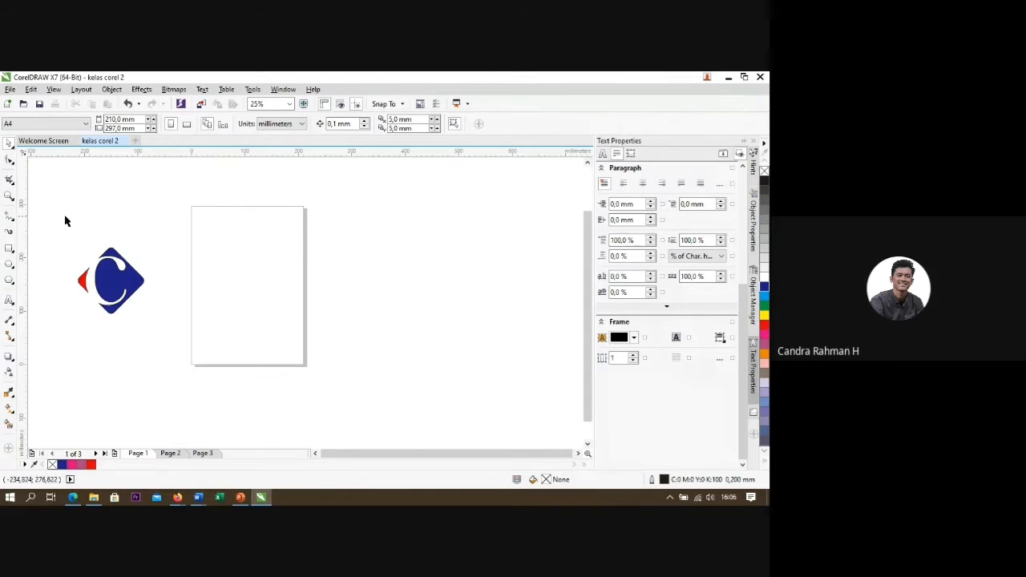
pyautogui.moveTo(66, 222); pyautogui.dragTo(169, 351)
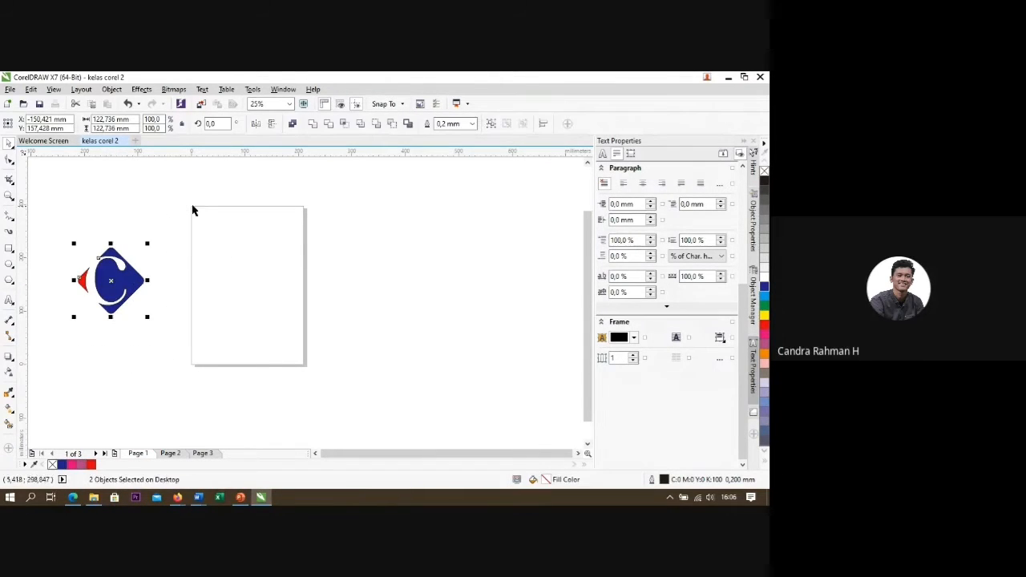
pyautogui.click(191, 215)
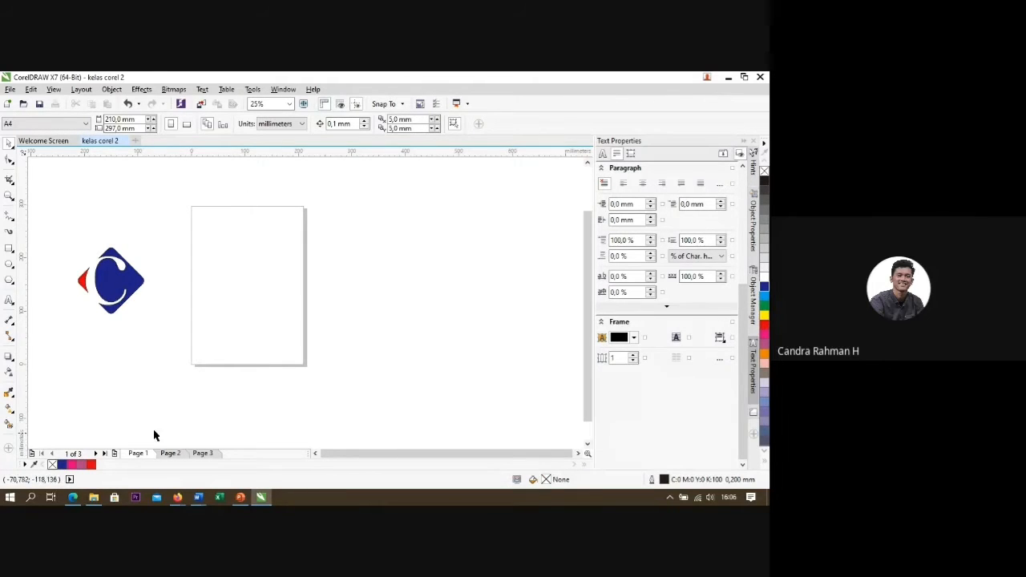
pyautogui.click(169, 453)
pyautogui.click(202, 453)
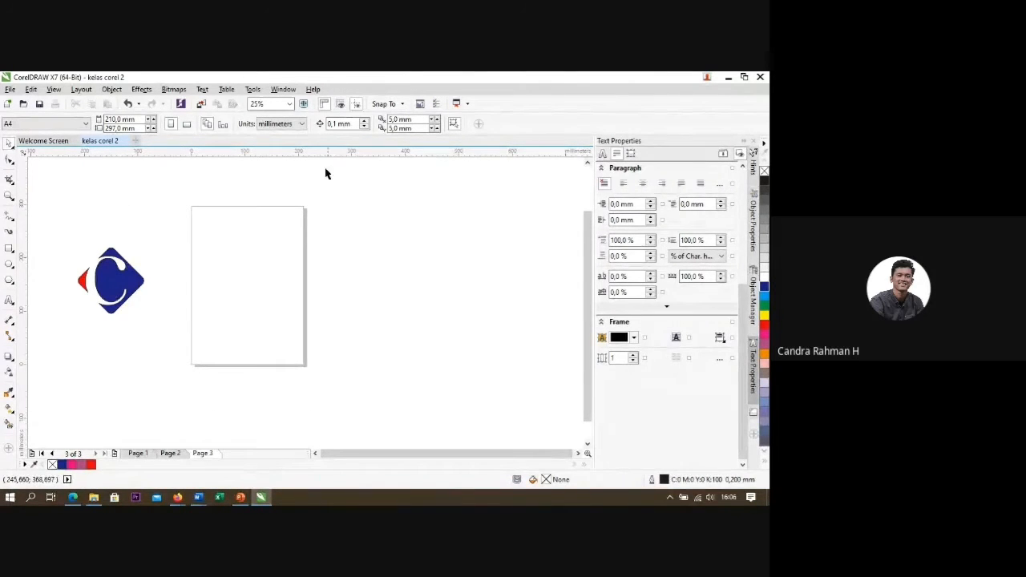
pyautogui.click(149, 455)
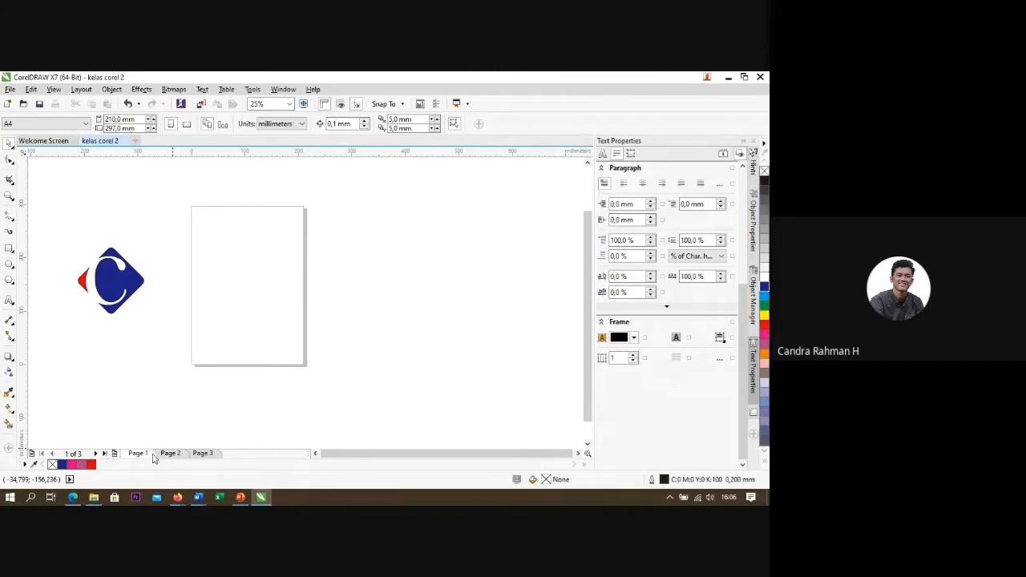
# Step: Move the red and blue logo pieces about 230 mm right onto page 3, and compare it with pages 1 and 2
pyautogui.click(203, 454)
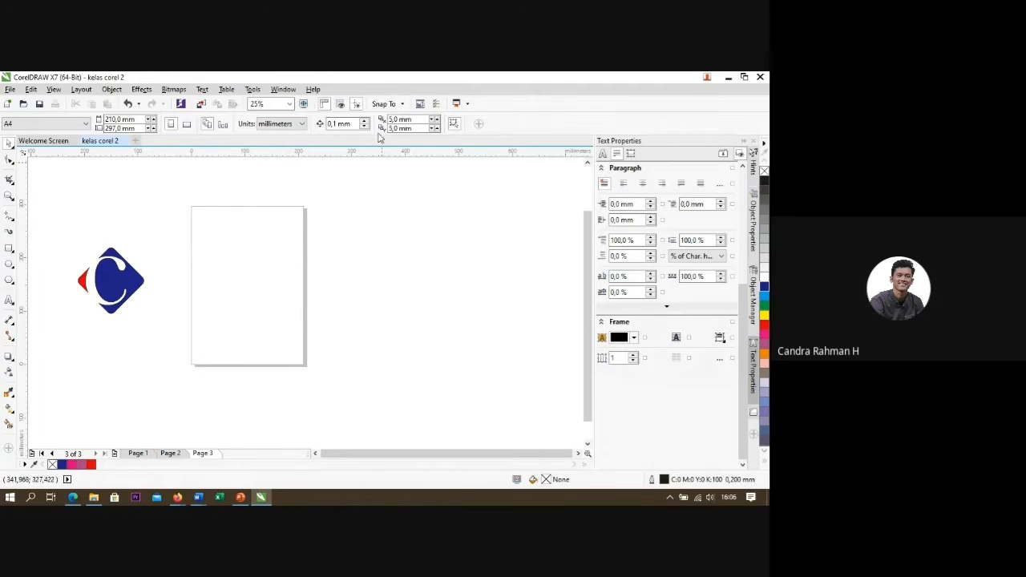
pyautogui.moveTo(57, 234); pyautogui.dragTo(156, 330)
pyautogui.moveTo(114, 282); pyautogui.dragTo(237, 284)
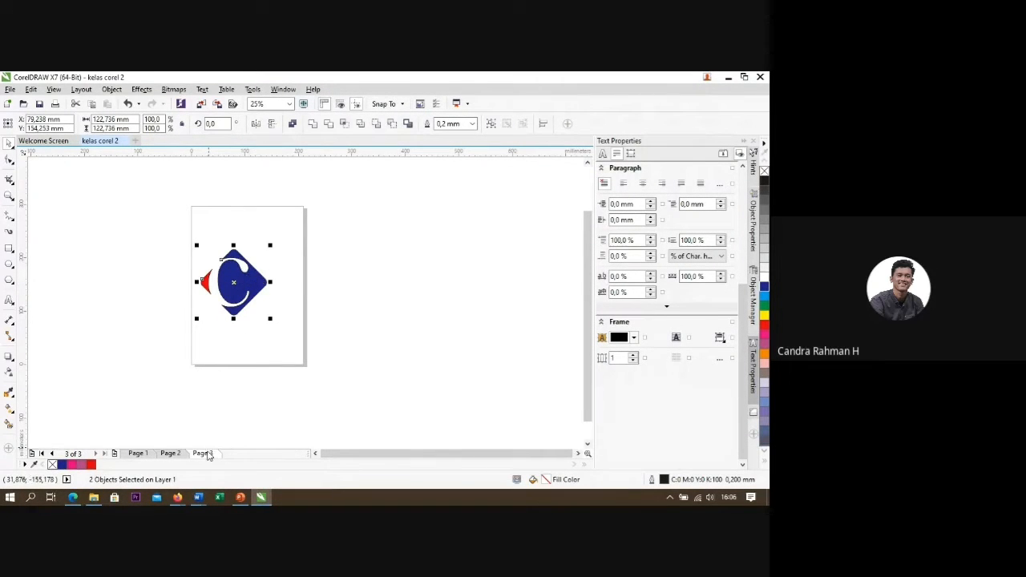
pyautogui.click(178, 454)
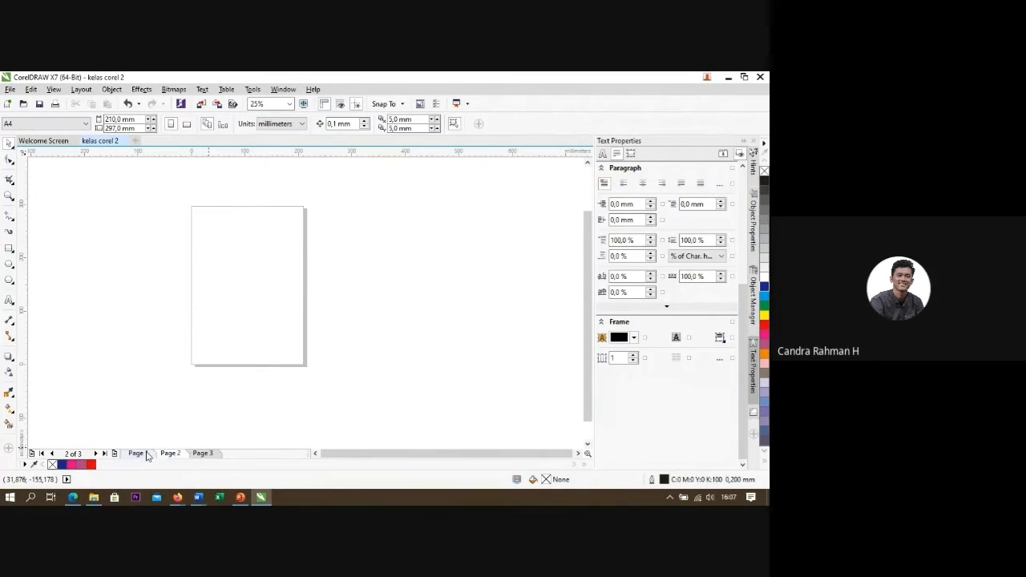
pyautogui.click(147, 454)
pyautogui.click(202, 455)
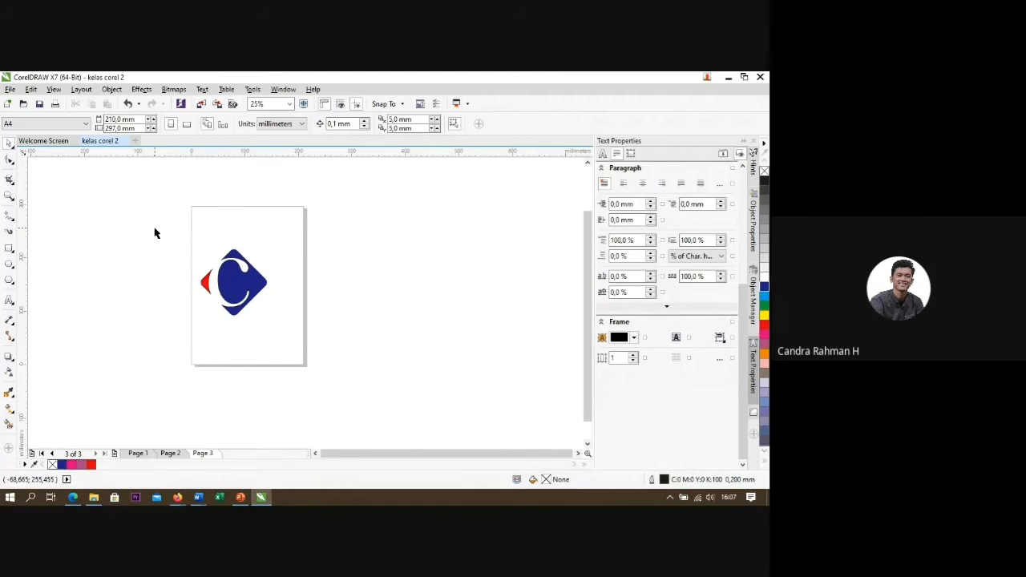
# Step: Move both logo pieces off page 3 to the blank area left of the page, and view page 2
pyautogui.moveTo(155, 233); pyautogui.dragTo(286, 320)
pyautogui.moveTo(243, 291); pyautogui.dragTo(130, 291)
pyautogui.click(129, 200)
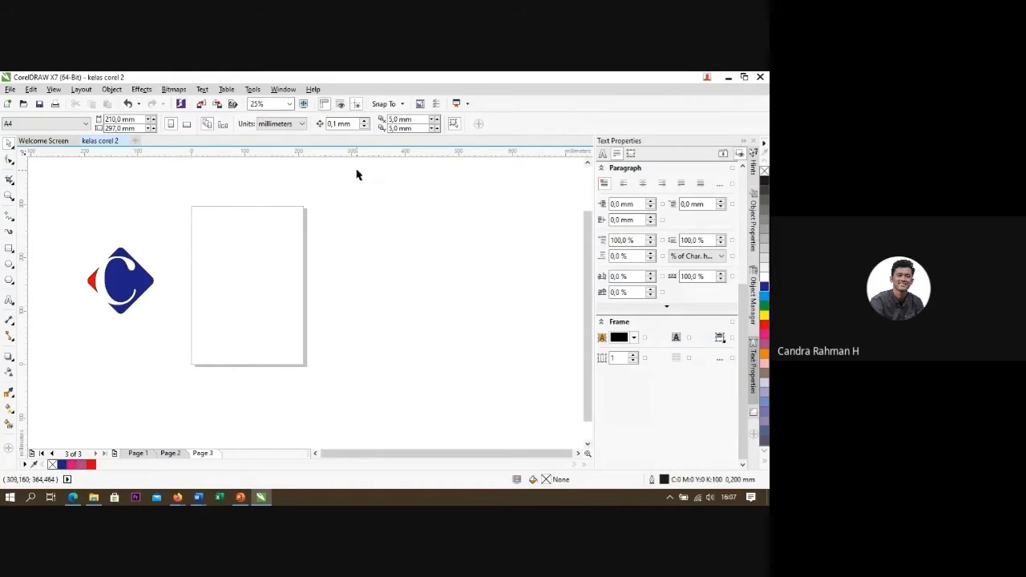
pyautogui.click(171, 454)
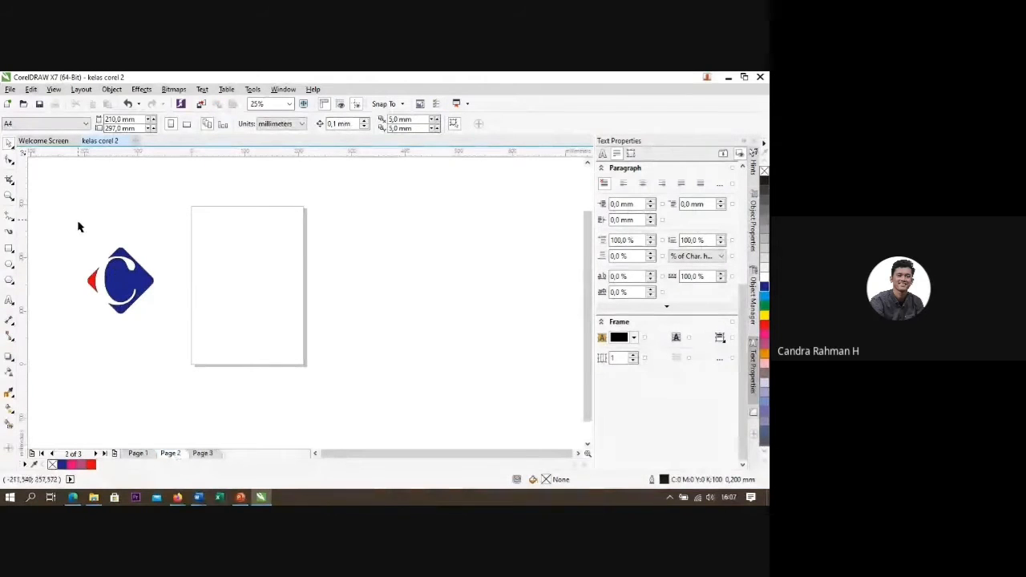
pyautogui.moveTo(85, 191); pyautogui.dragTo(114, 233)
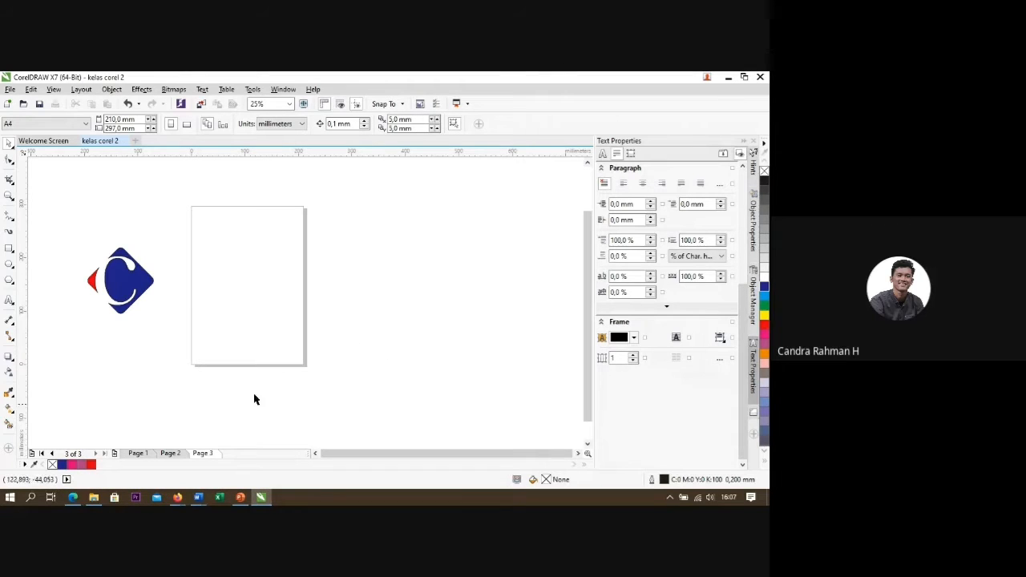
# Step: Switch to the PowerPoint presentation "workshop coreldraw 2" and review the Weld, Trim and Intersect slides
pyautogui.click(239, 498)
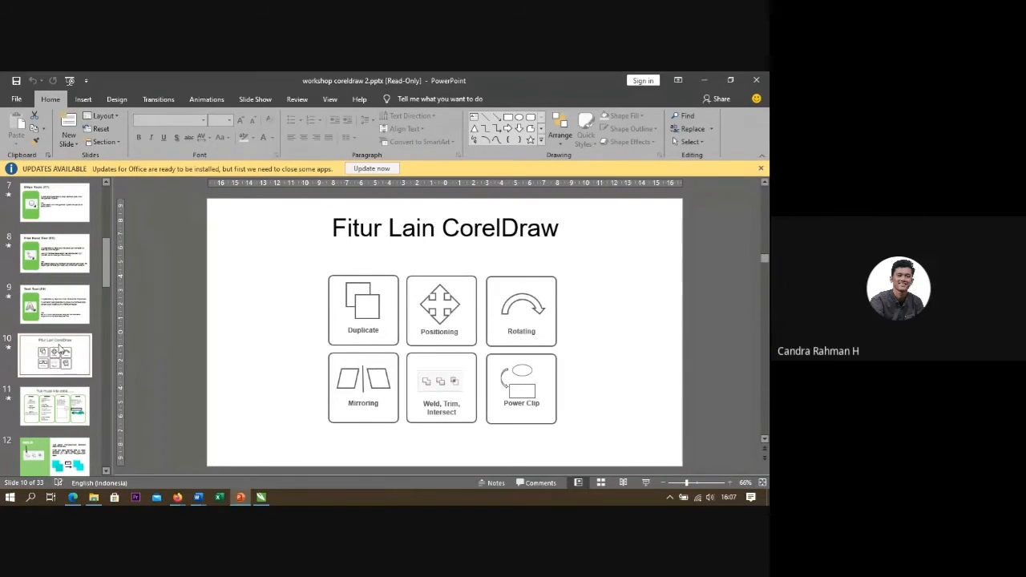
pyautogui.scroll(-3, 58, 348)
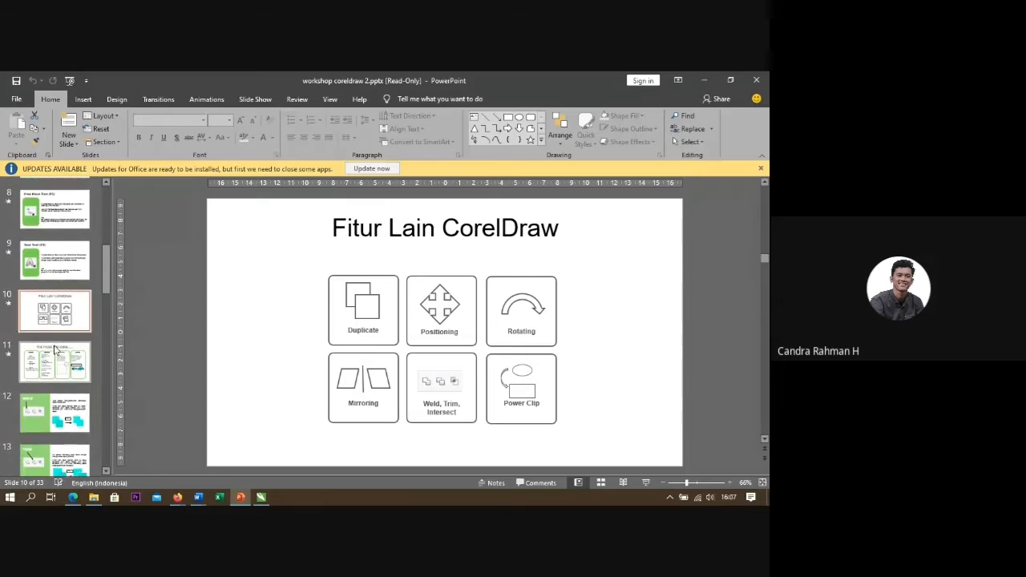
pyautogui.scroll(-3, 54, 347)
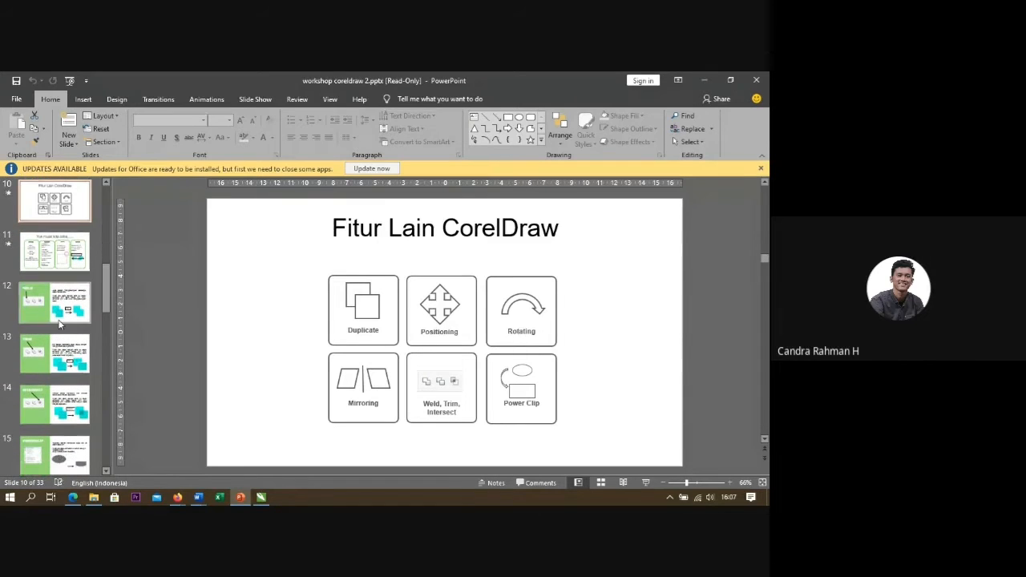
pyautogui.click(59, 319)
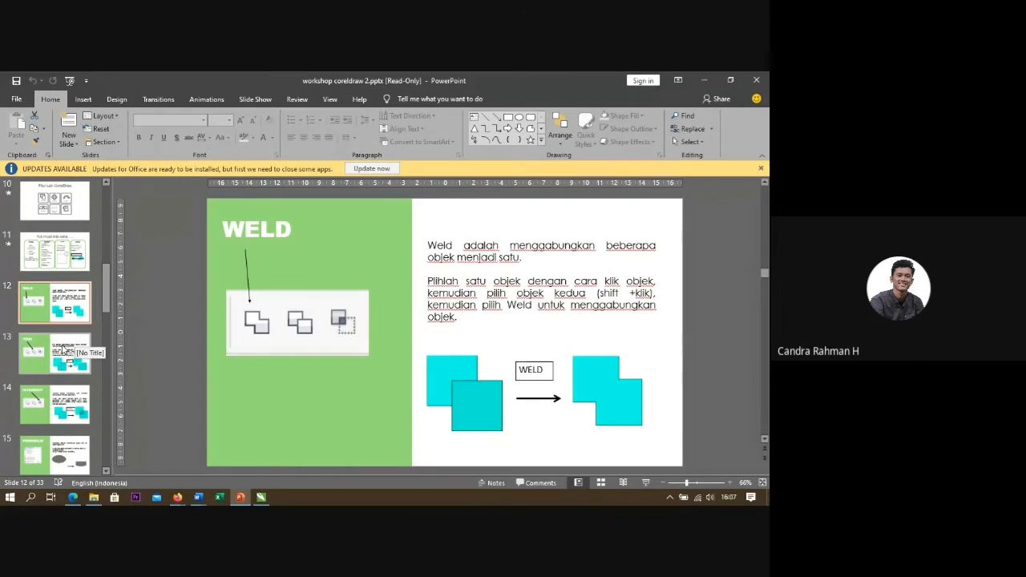
pyautogui.scroll(-1, 64, 350)
pyautogui.click(64, 350)
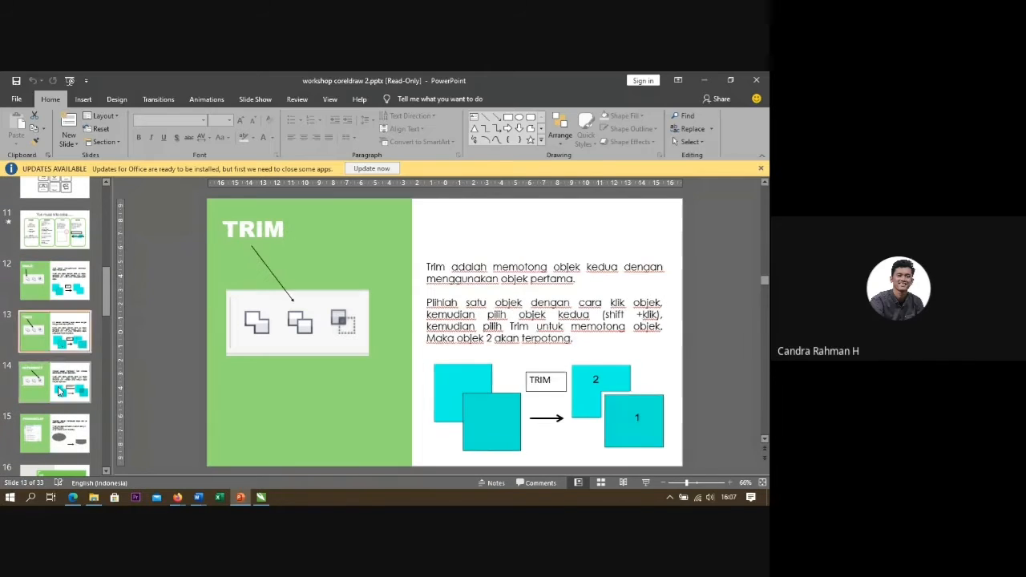
pyautogui.click(66, 372)
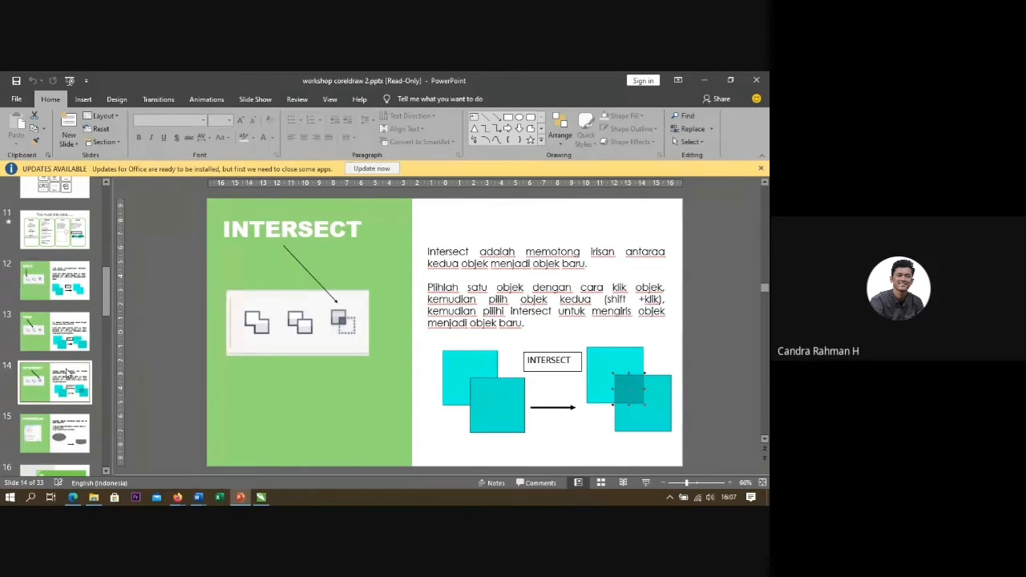
# Step: Review the PowerClip slide and the section title slide "Memilih Warna dan Font"
pyautogui.scroll(-1, 68, 374)
pyautogui.scroll(-1, 68, 374)
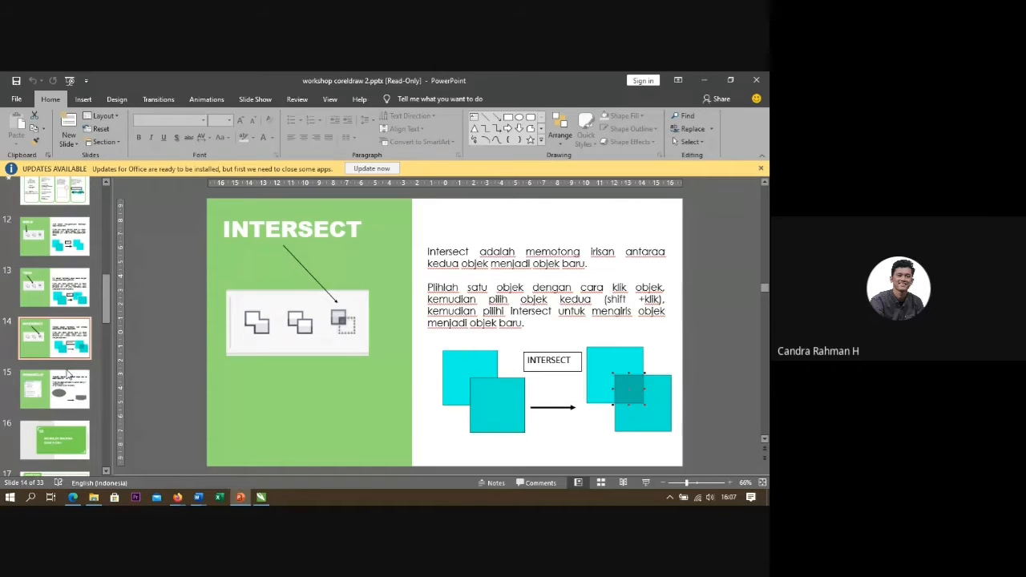
pyautogui.scroll(-1, 68, 377)
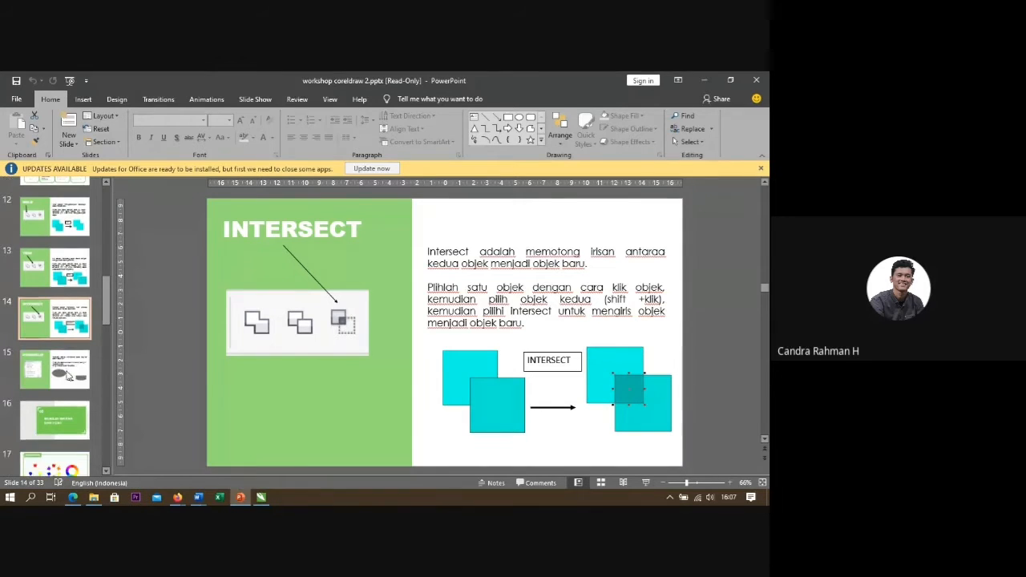
pyautogui.click(84, 367)
pyautogui.scroll(-1, 88, 365)
pyautogui.scroll(-1, 80, 371)
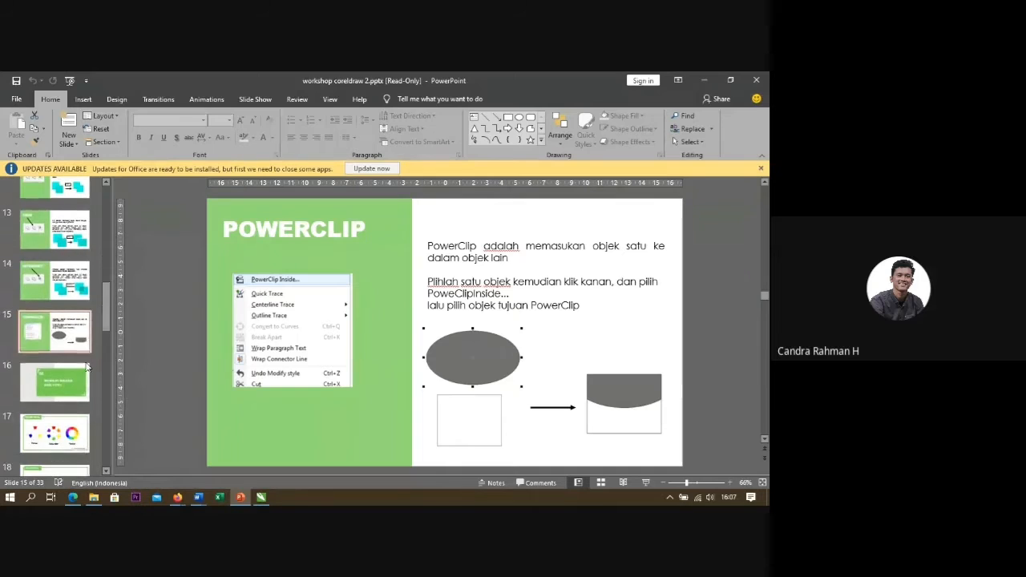
pyautogui.click(52, 381)
pyautogui.scroll(-2, 64, 377)
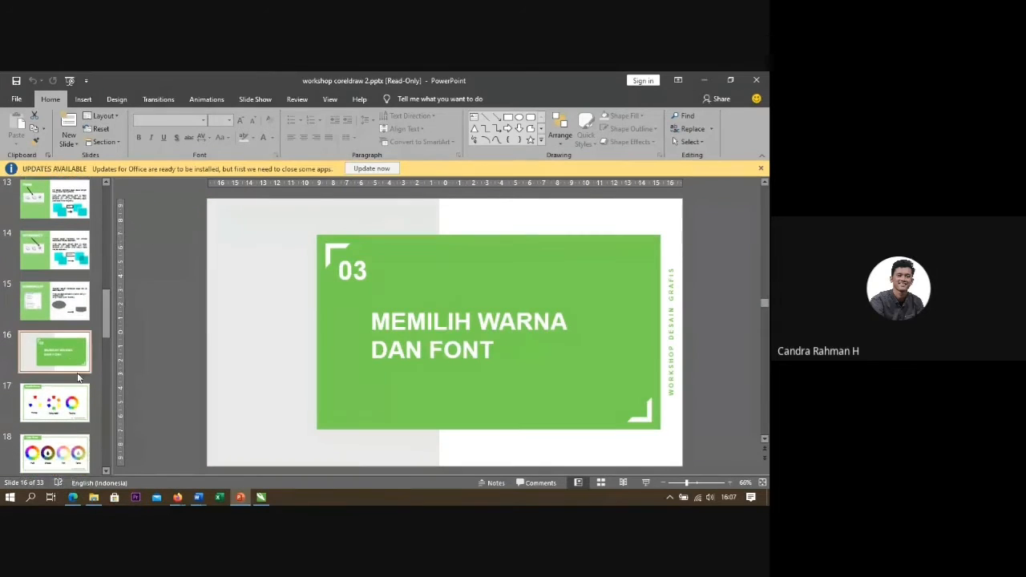
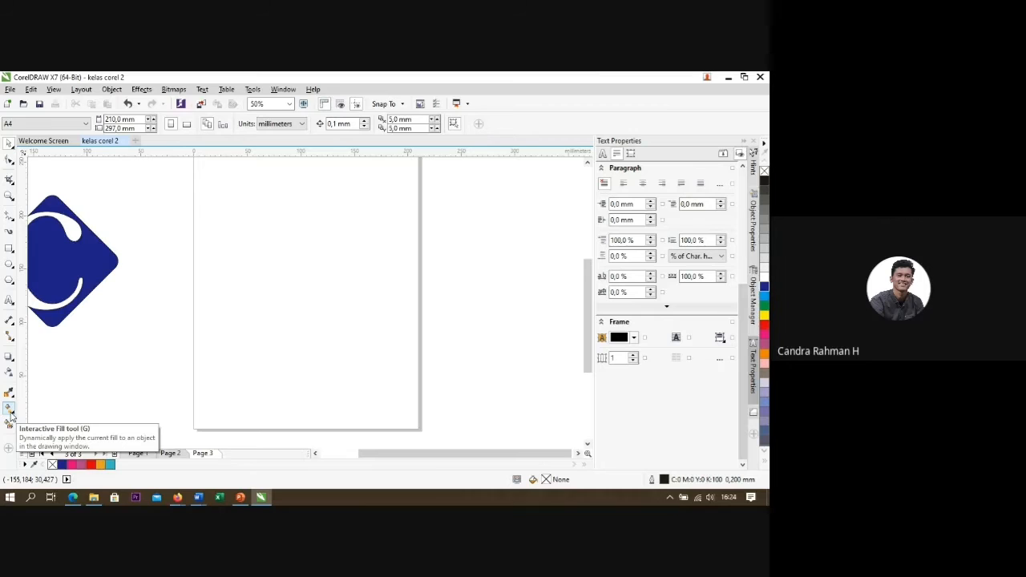
# Step: Draw a horizontal rectangle about 110 by 59 mm near the middle of page 3 in CorelDRAW
pyautogui.click(9, 250)
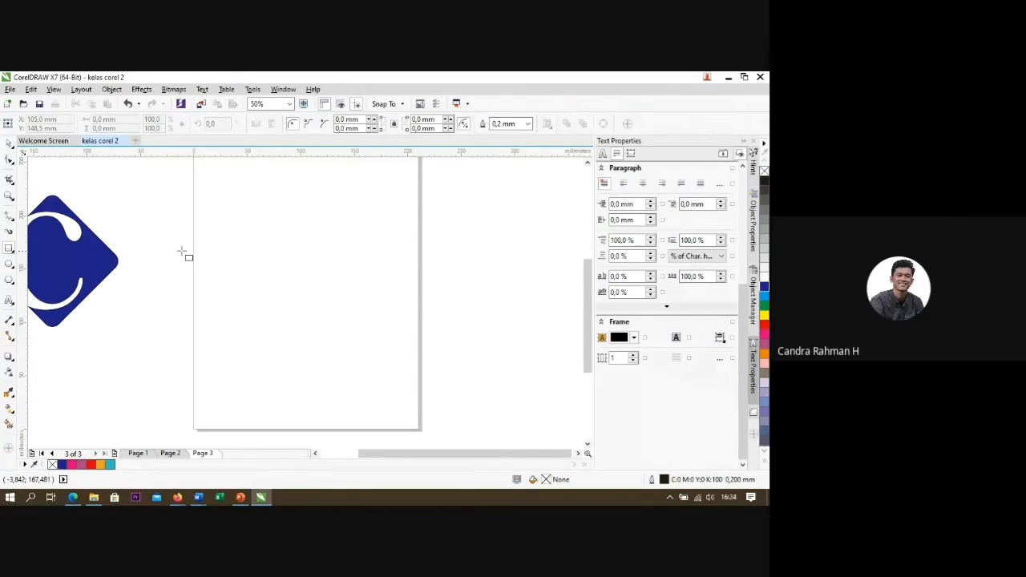
pyautogui.moveTo(250, 235); pyautogui.dragTo(369, 299)
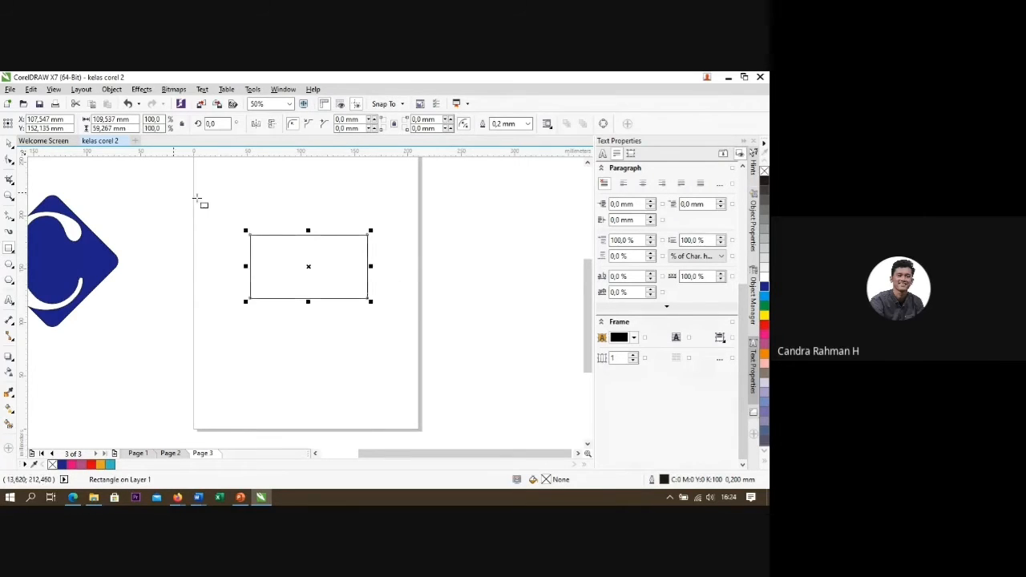
pyautogui.click(8, 143)
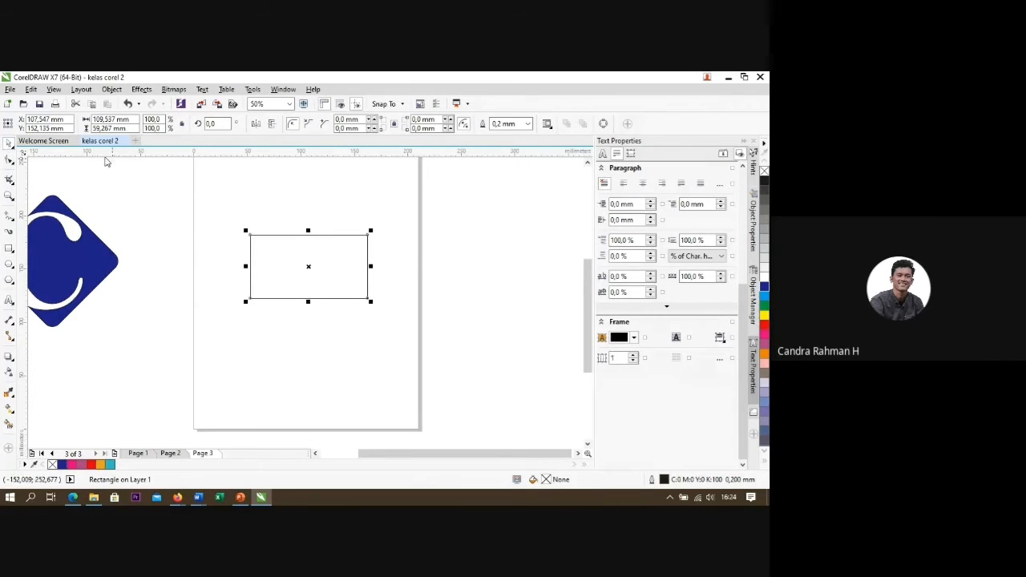
pyautogui.click(264, 201)
# Step: Fill the rectangle on page 3 with purple and deselect it
pyautogui.click(326, 264)
pyautogui.click(82, 465)
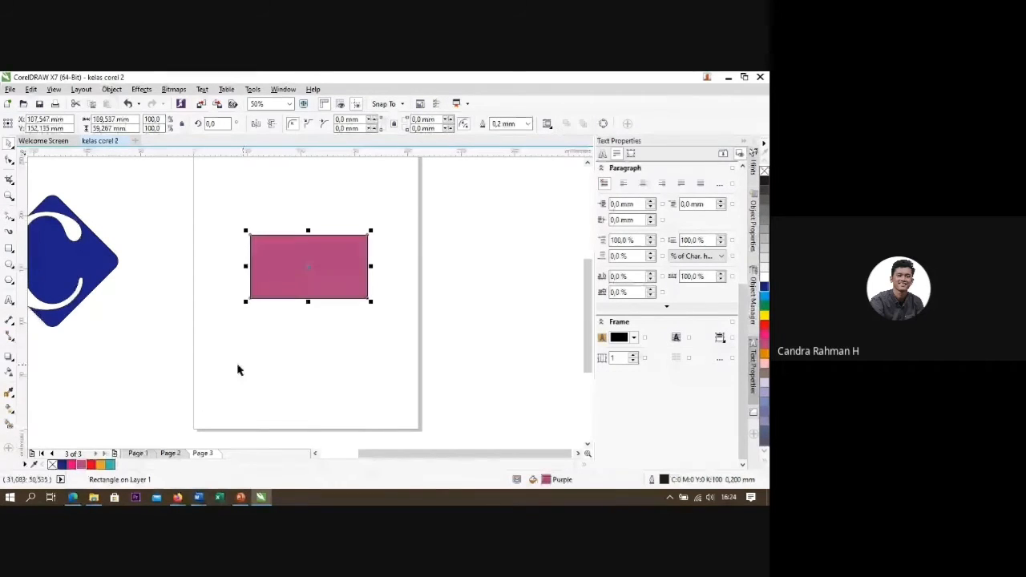
pyautogui.click(399, 247)
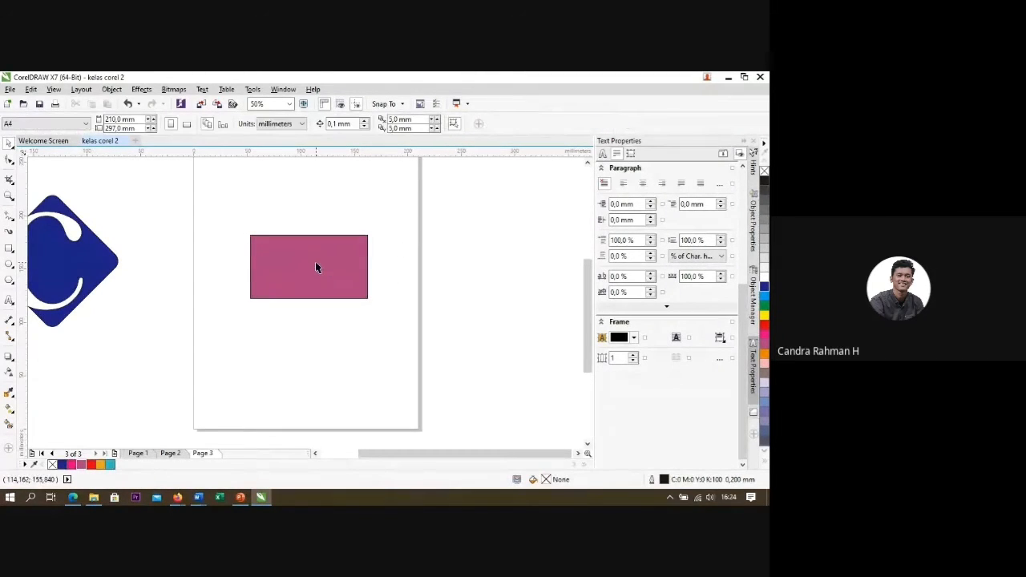
# Step: Apply a linear fountain fill to the purple rectangle on page 3 with the Interactive Fill tool
pyautogui.scroll(1, 315, 262)
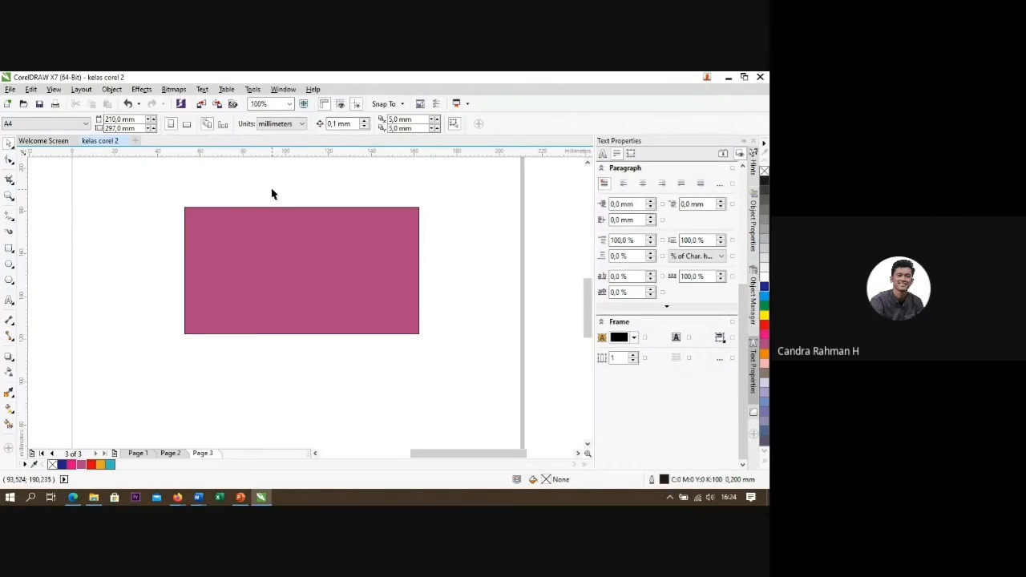
pyautogui.click(280, 251)
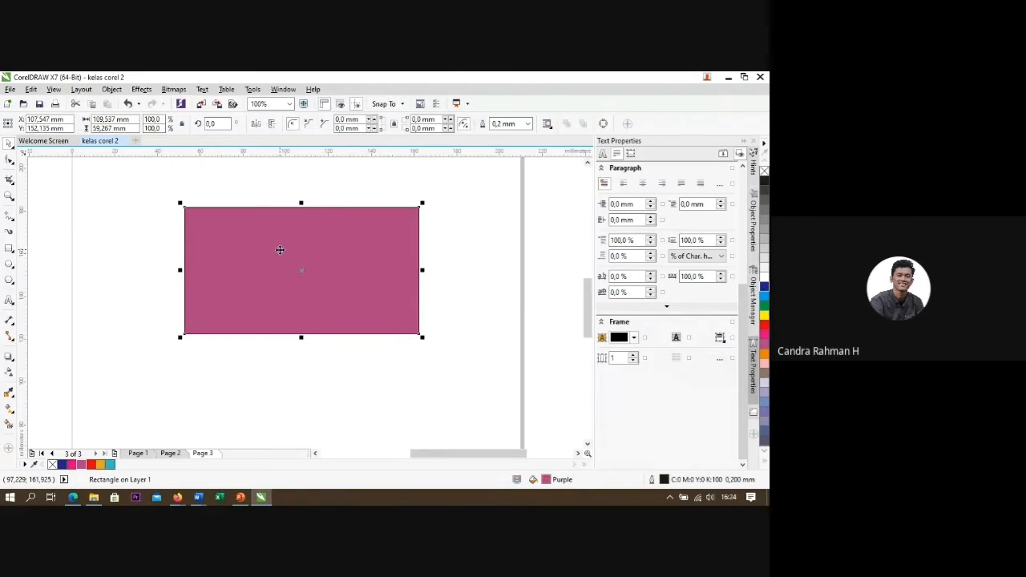
pyautogui.click(9, 408)
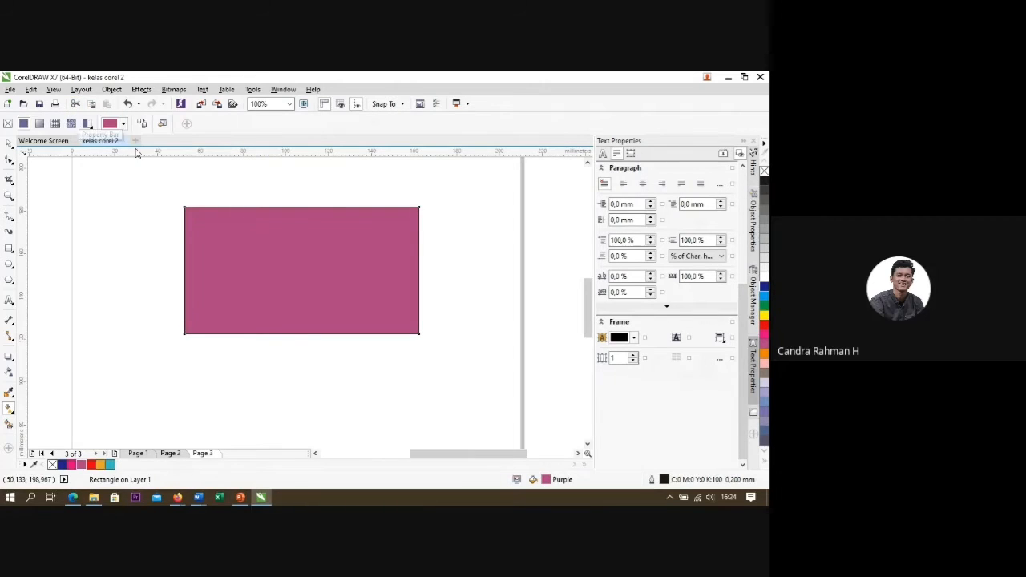
pyautogui.click(40, 124)
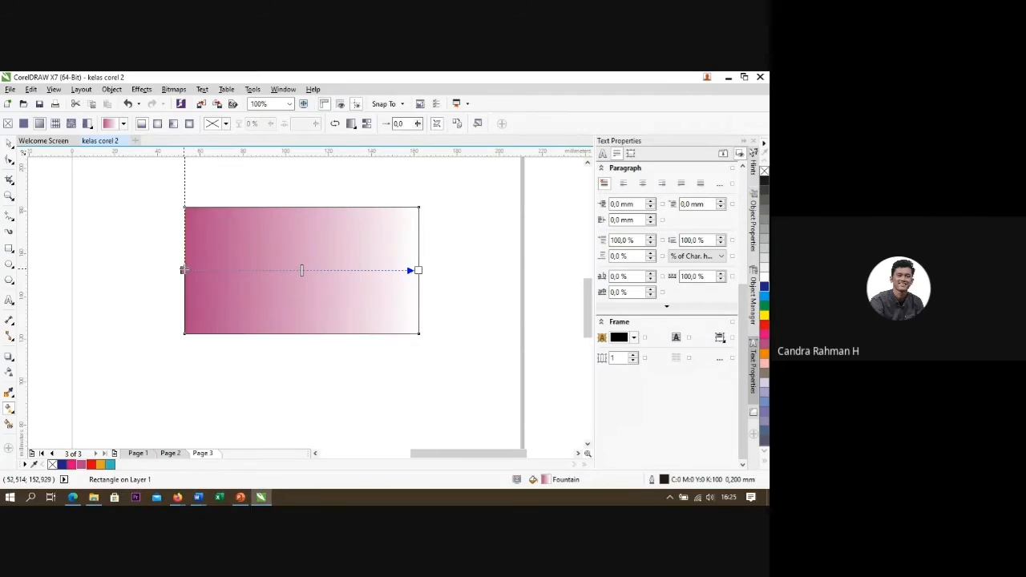
# Step: Set the fountain fill's white end node to blue, C 100, M 86, Y 0, K 0, and leave the fill tool
pyautogui.click(185, 270)
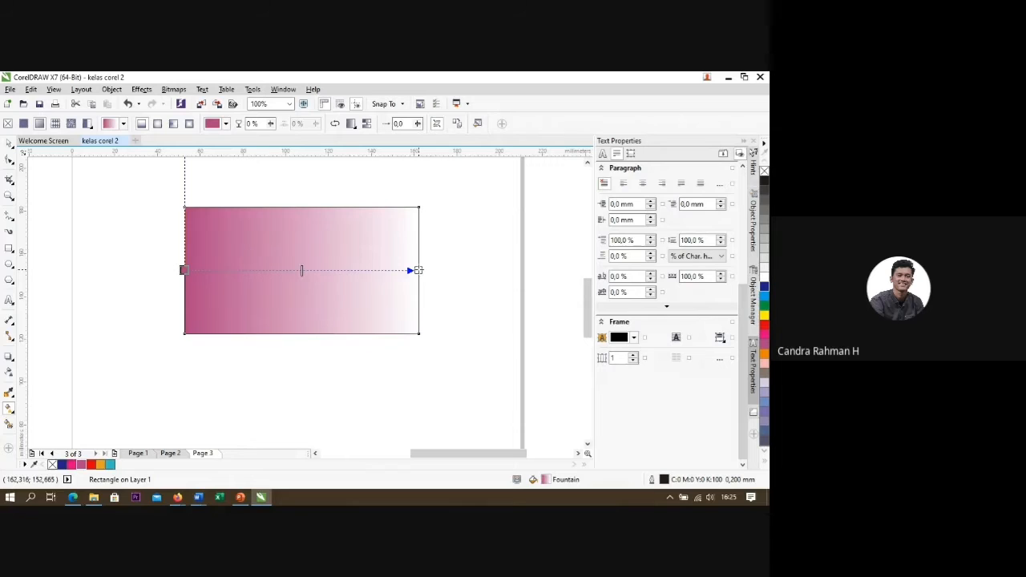
pyautogui.scroll(2, 418, 270)
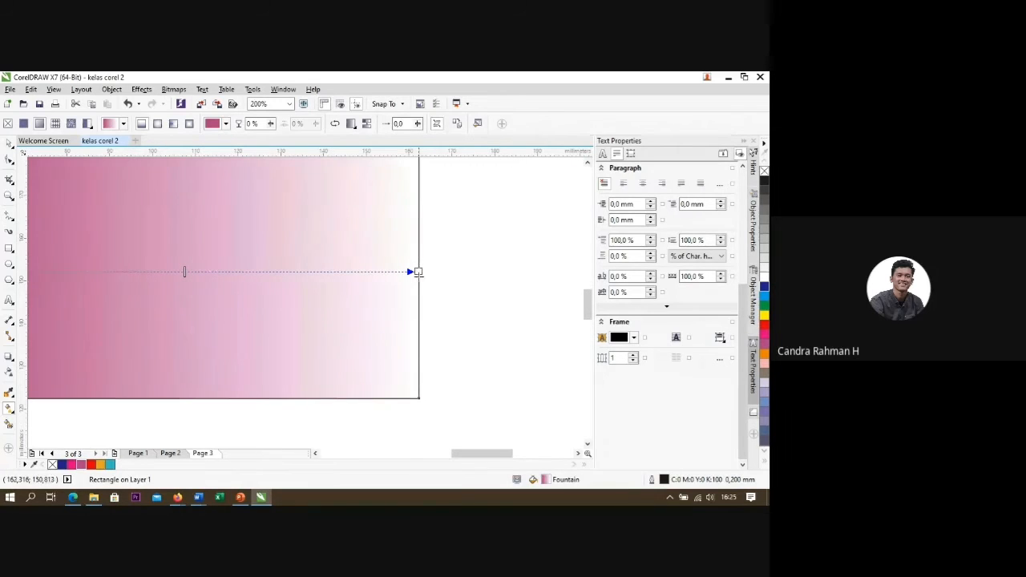
pyautogui.click(417, 271)
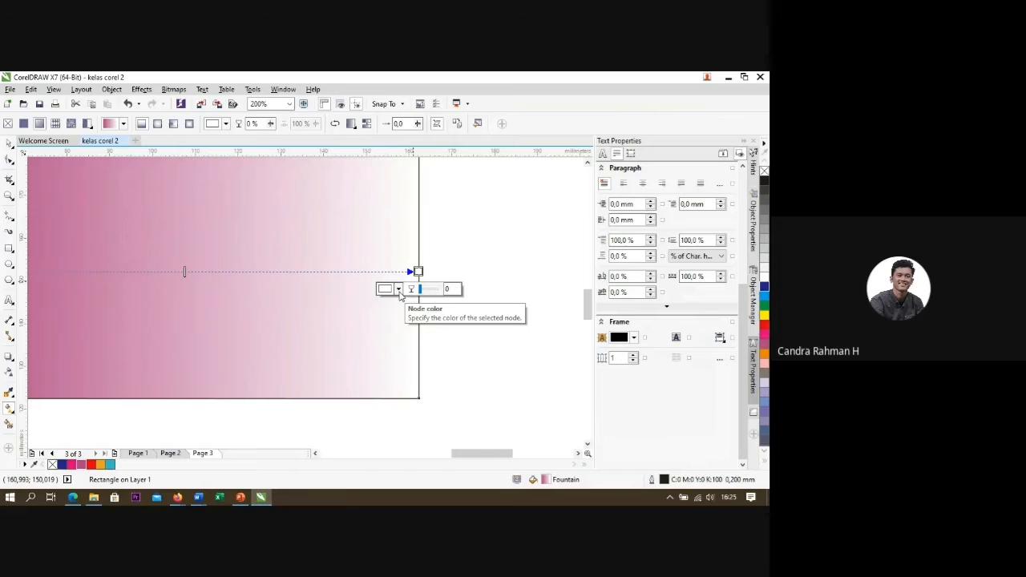
pyautogui.click(399, 290)
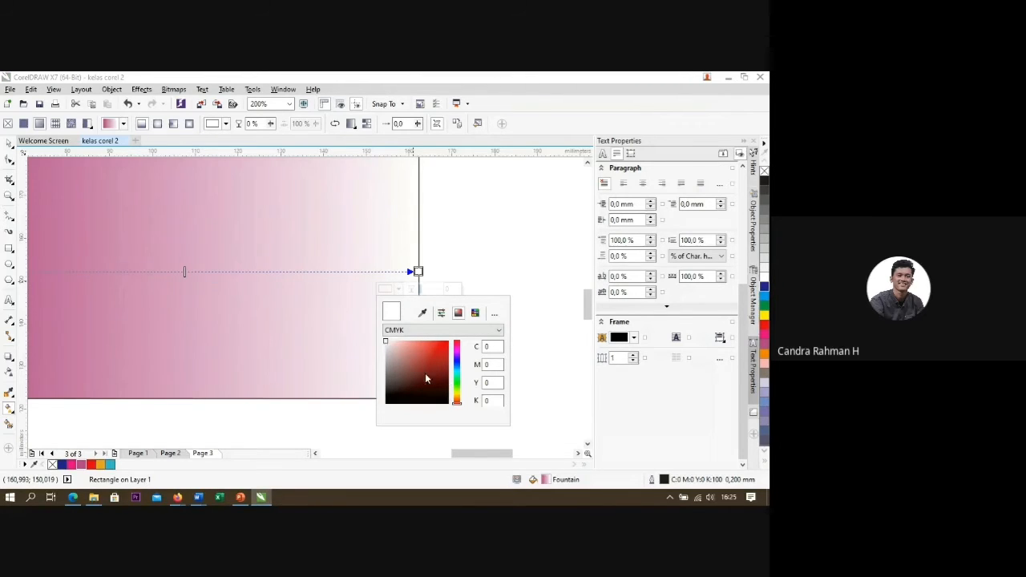
pyautogui.moveTo(459, 403); pyautogui.dragTo(457, 388)
pyautogui.moveTo(387, 345); pyautogui.dragTo(414, 357)
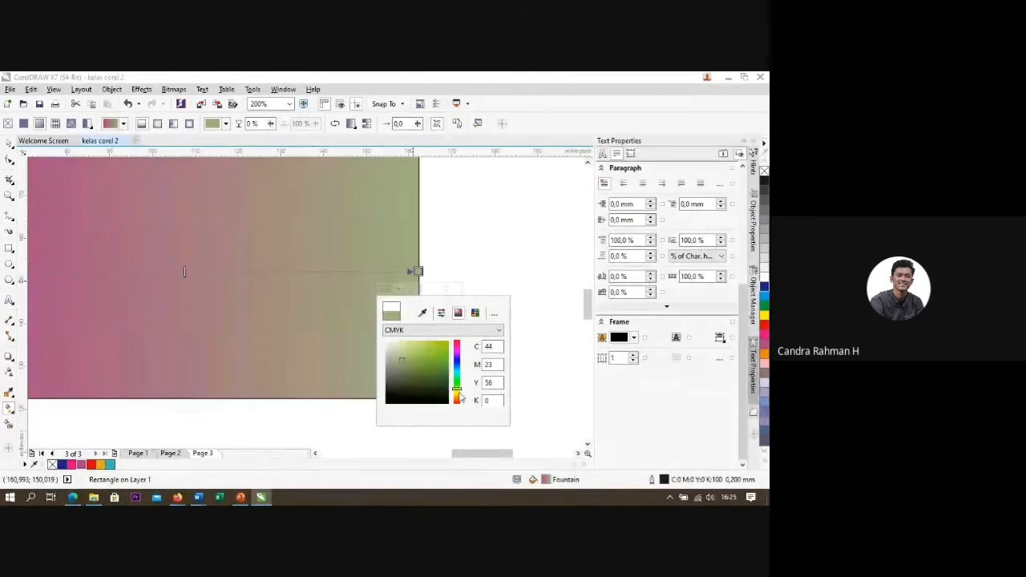
pyautogui.moveTo(461, 393); pyautogui.dragTo(464, 365)
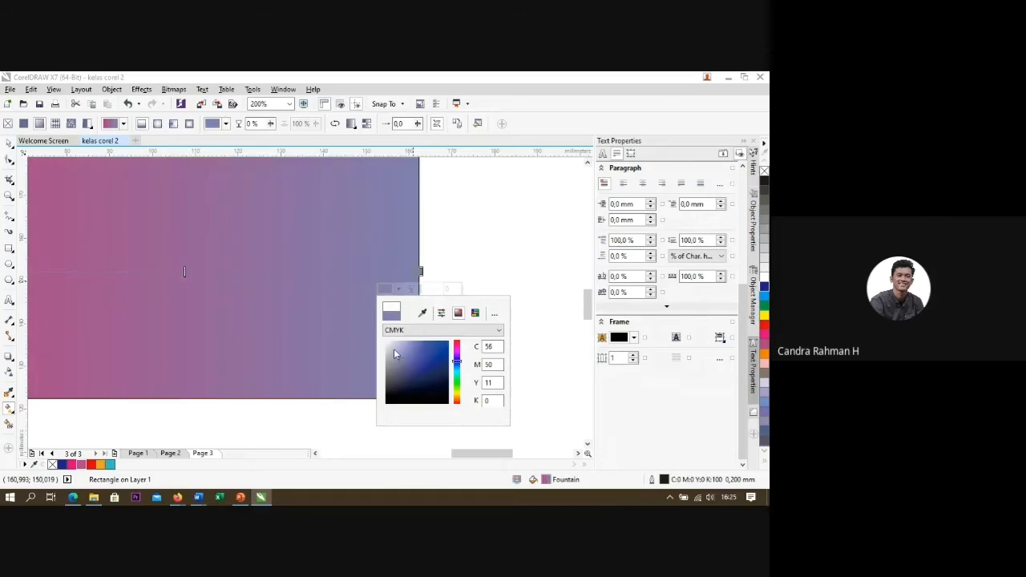
pyautogui.moveTo(403, 358); pyautogui.dragTo(433, 364)
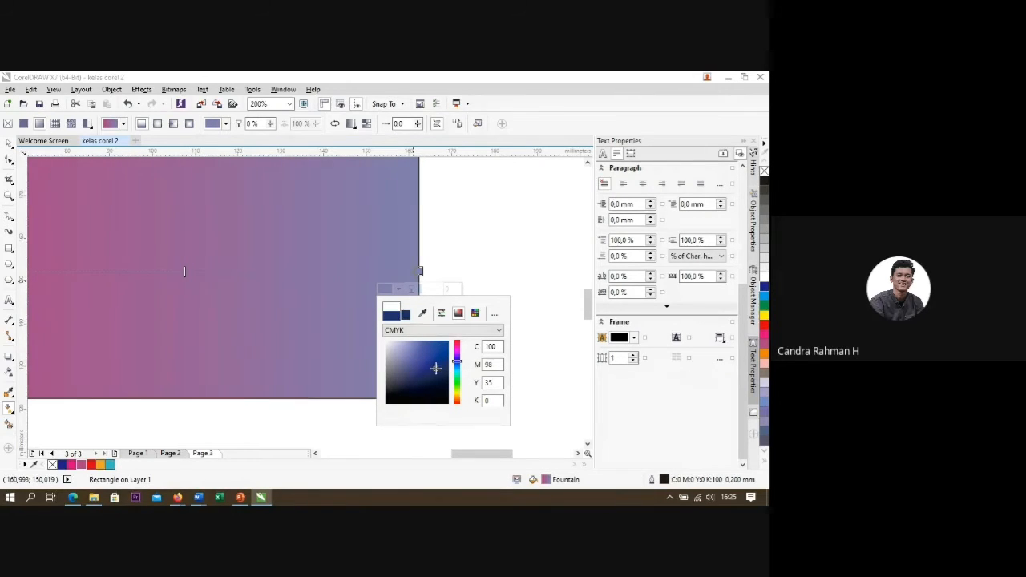
pyautogui.click(439, 357)
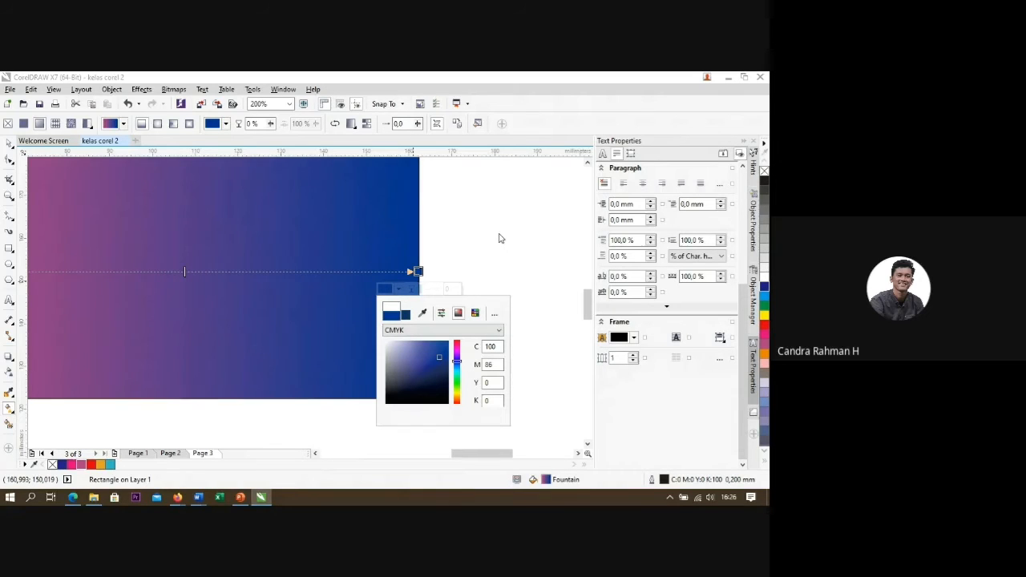
pyautogui.scroll(-2, 399, 288)
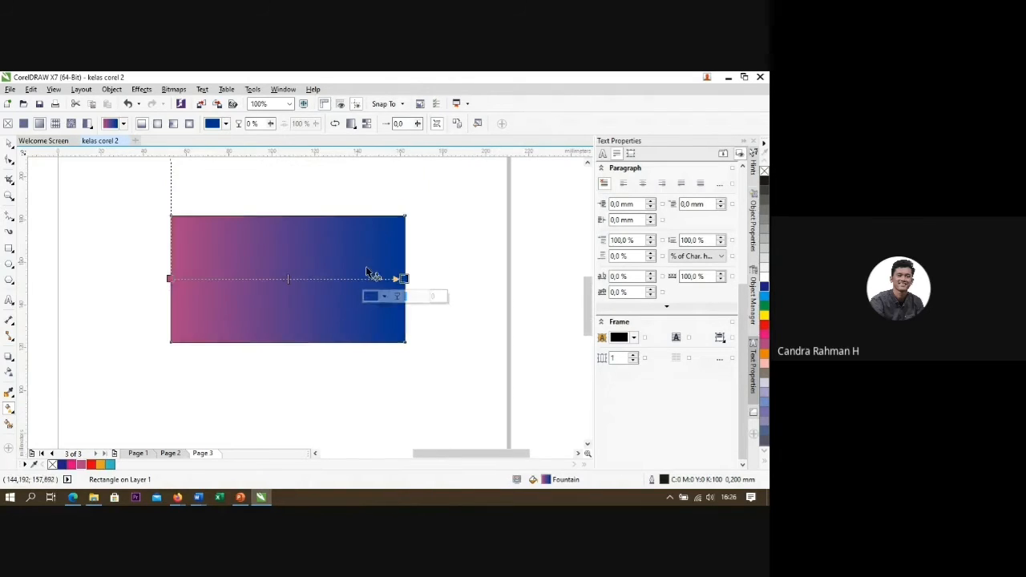
pyautogui.press('space')
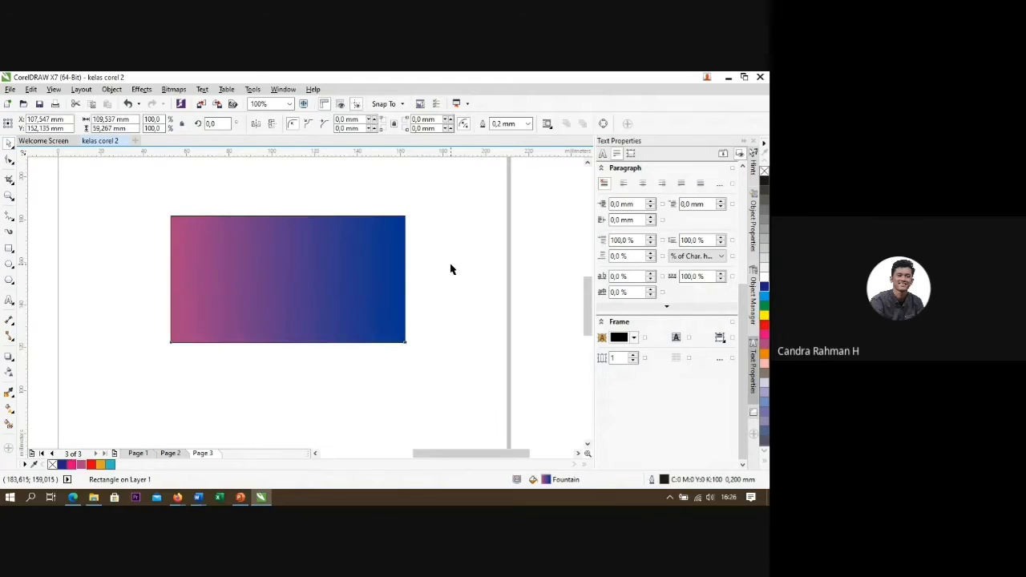
# Step: Try elliptical and conical fountain fills on the rectangle, tilting and shortening the conical gradient through its blue node
pyautogui.click(350, 274)
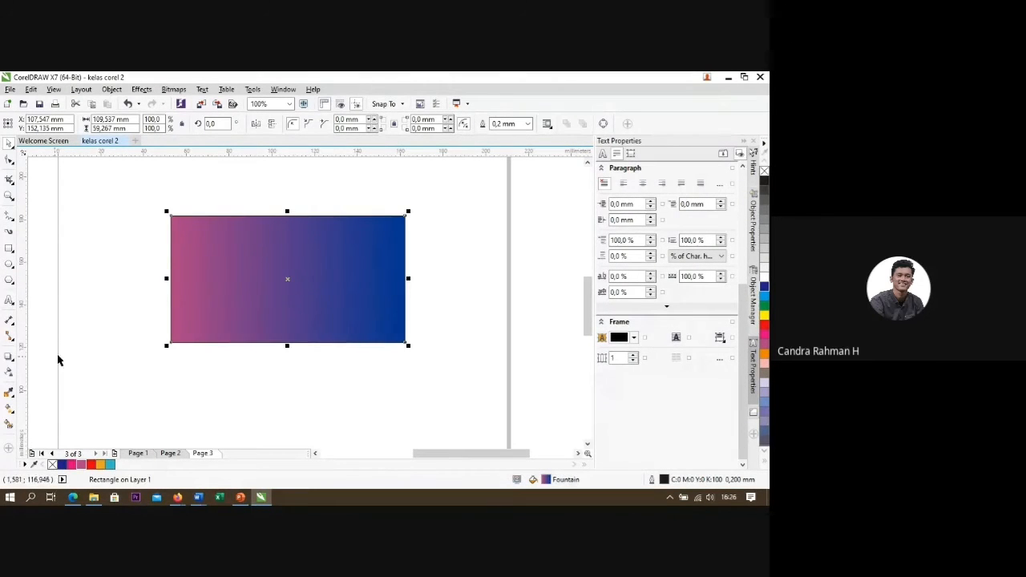
pyautogui.click(9, 409)
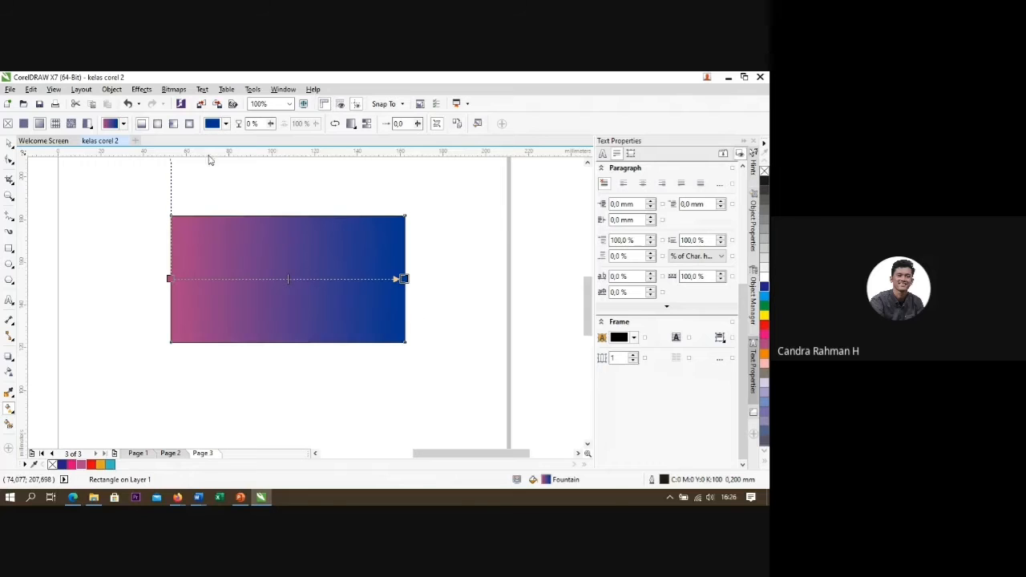
pyautogui.click(158, 126)
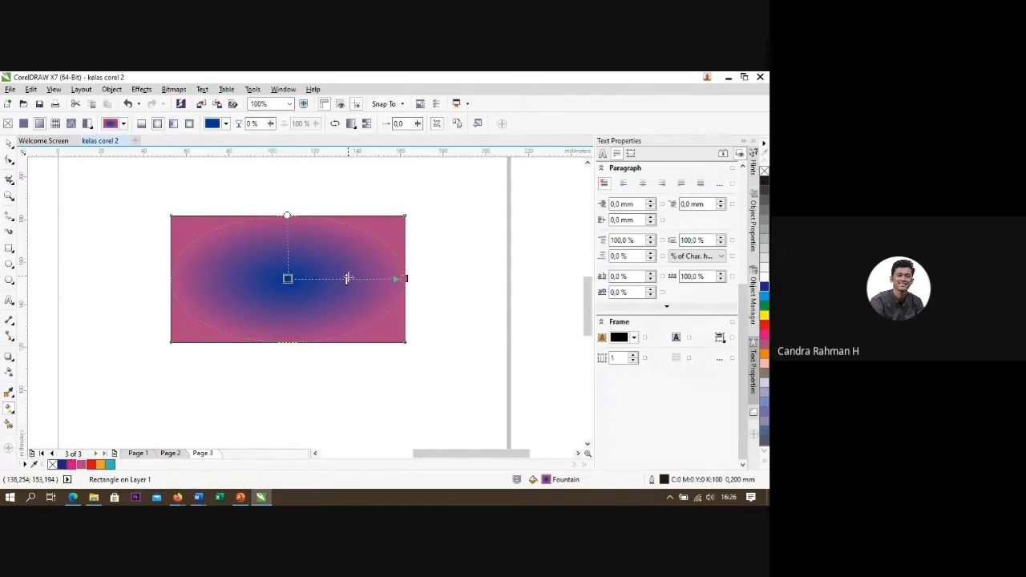
pyautogui.click(173, 123)
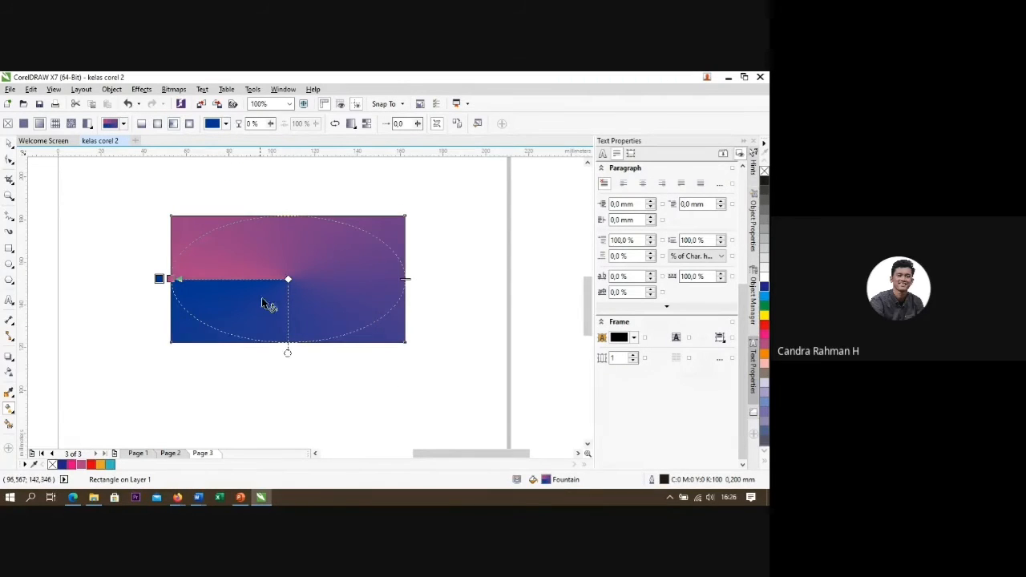
pyautogui.moveTo(159, 278); pyautogui.dragTo(232, 301)
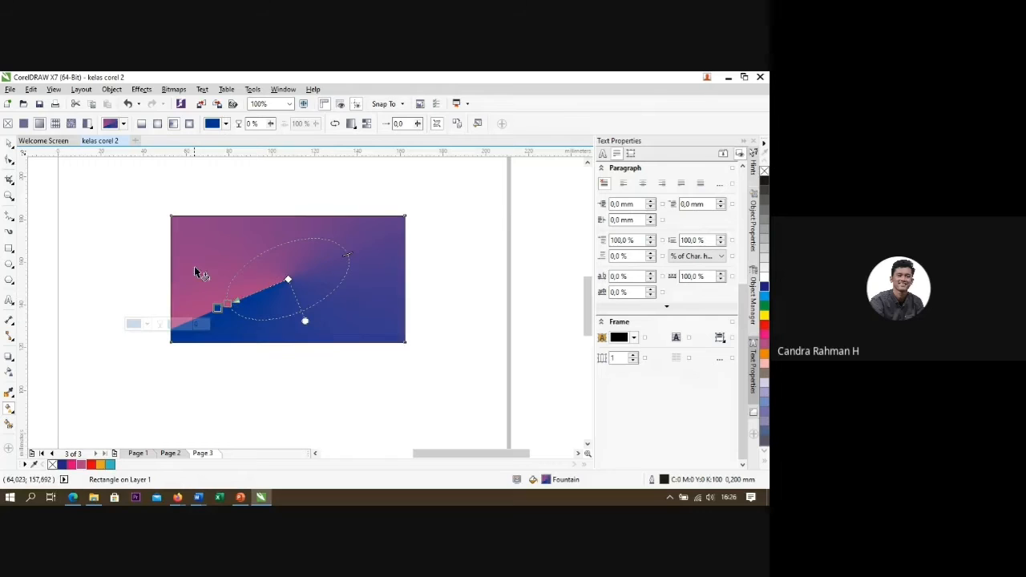
# Step: Change the fill to a rectangular fountain and level its purple outer node horizontally, inside the rectangle's right edge
pyautogui.click(191, 124)
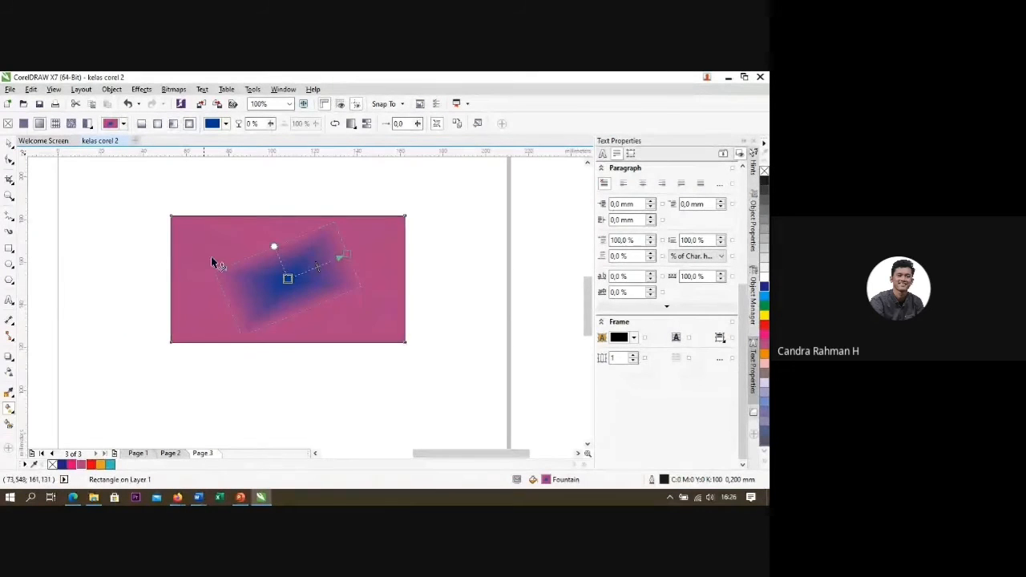
pyautogui.moveTo(349, 256); pyautogui.dragTo(373, 278)
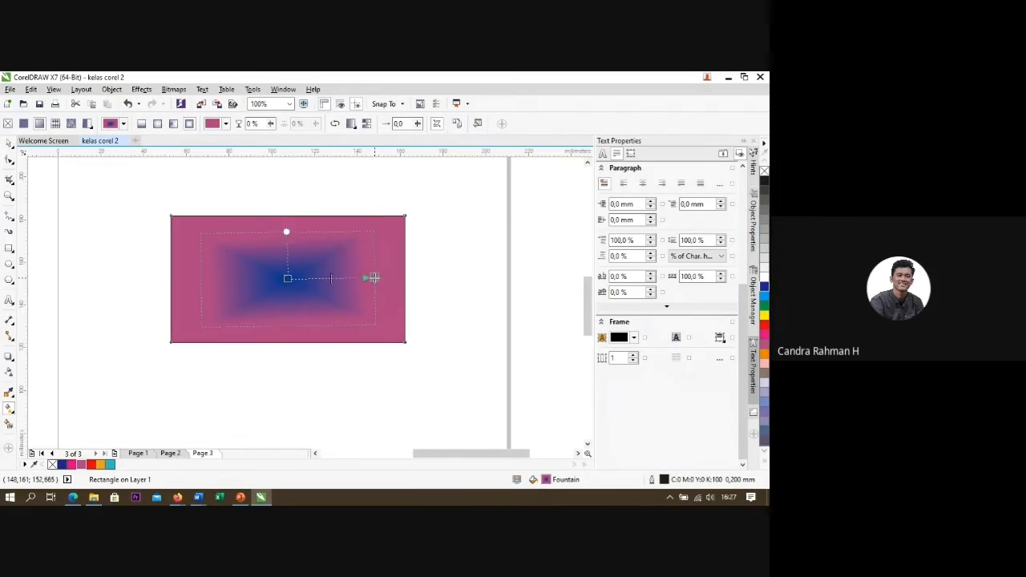
pyautogui.click(362, 278)
# Step: Set the rectangular fountain's centre node to teal, C 80, M 24, Y 49, K 0, and deselect the rectangle
pyautogui.scroll(1, 295, 287)
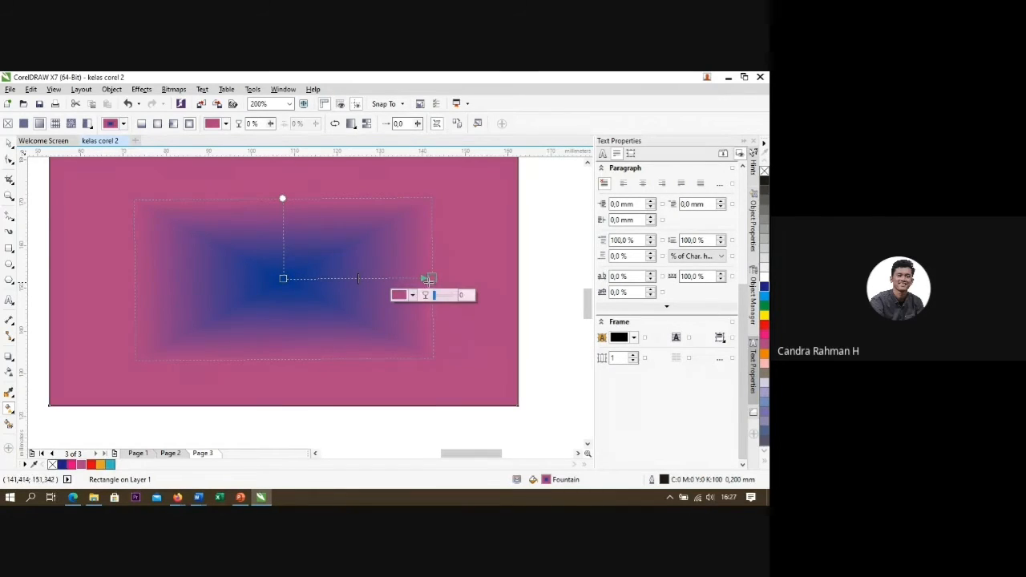
pyautogui.click(283, 278)
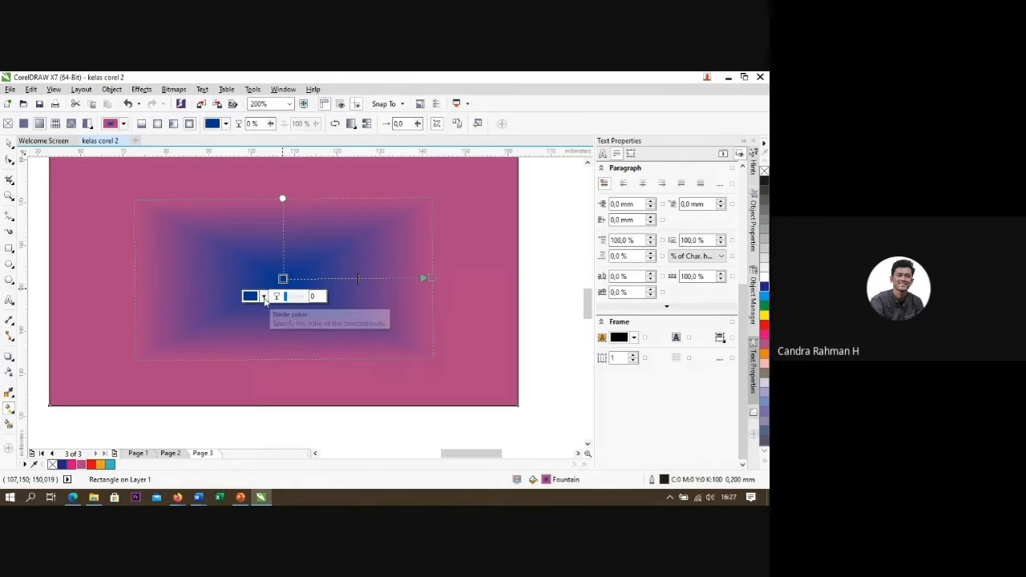
pyautogui.click(264, 298)
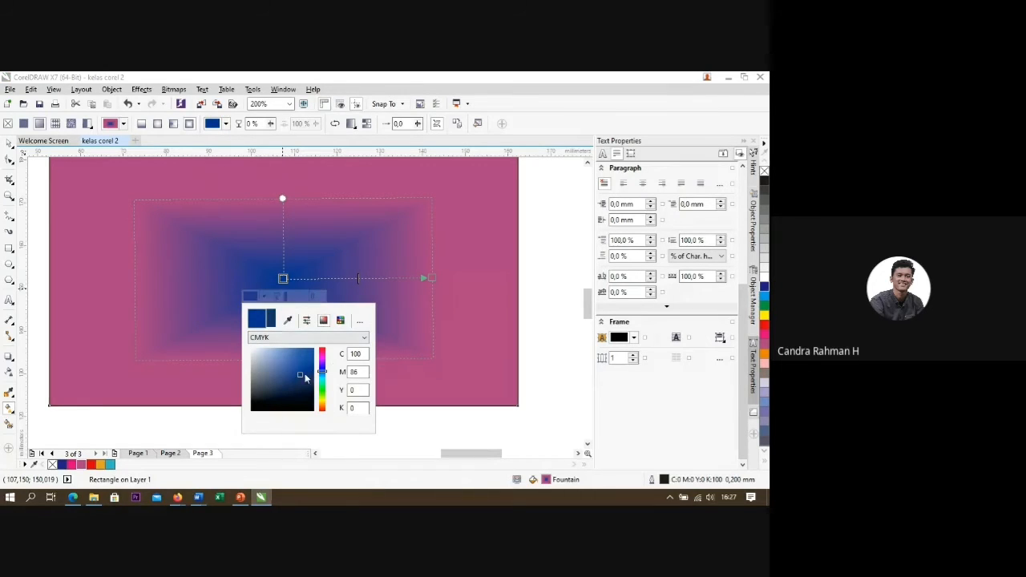
pyautogui.moveTo(321, 373)
pyautogui.mouseDown()
pyautogui.moveTo(321, 384)
pyautogui.moveTo(327, 375)
pyautogui.mouseUp()
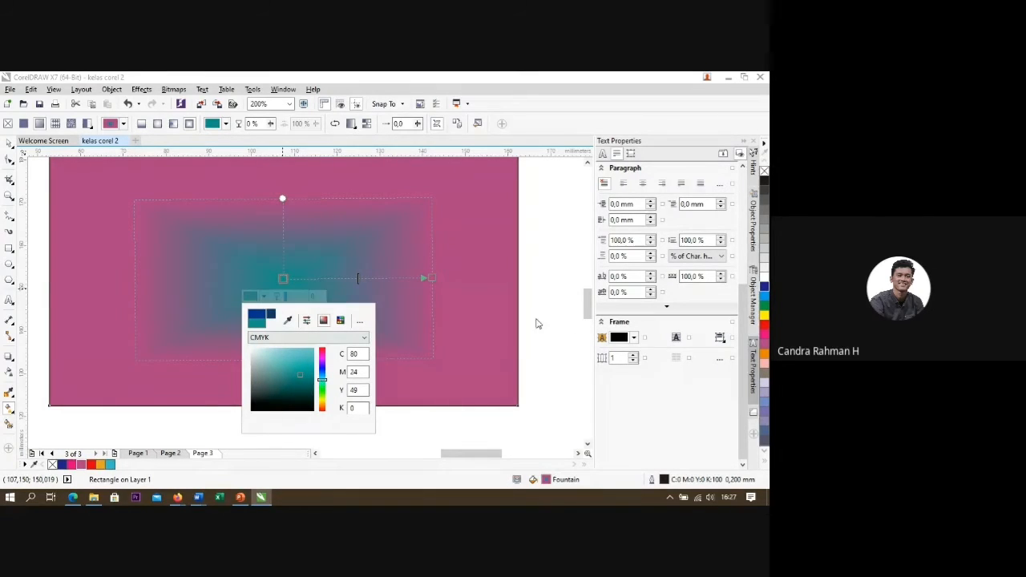
pyautogui.scroll(-1, 238, 277)
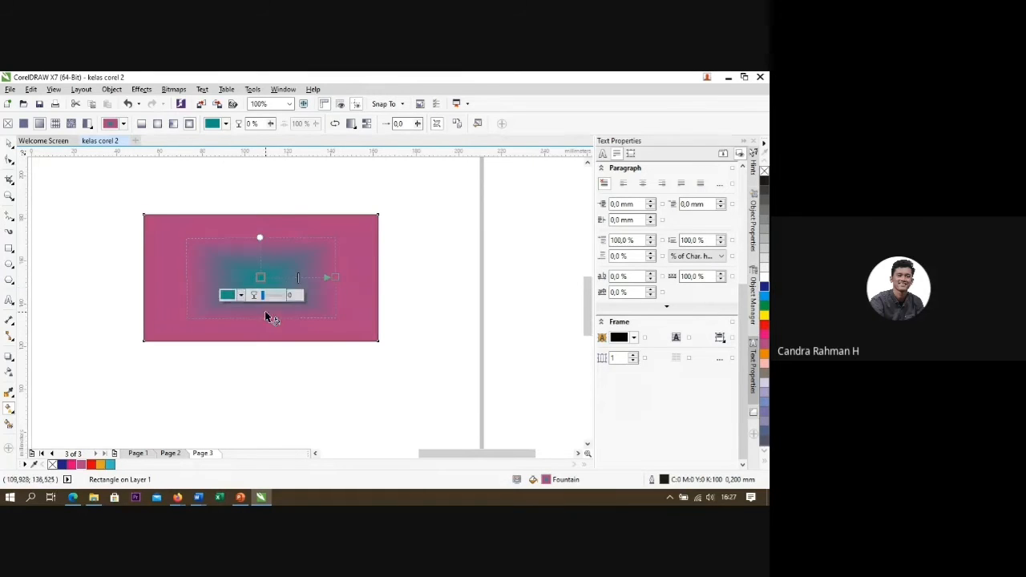
pyautogui.click(9, 143)
pyautogui.click(69, 200)
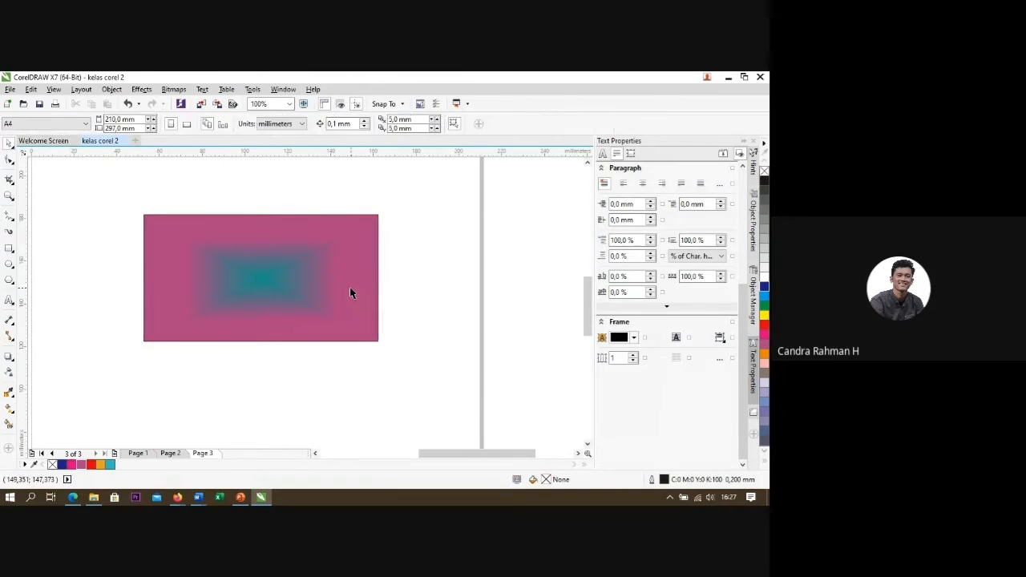
# Step: Set the rectangular fountain's purple outer node to blue, C 89, M 54, Y 0, K 0
pyautogui.click(352, 292)
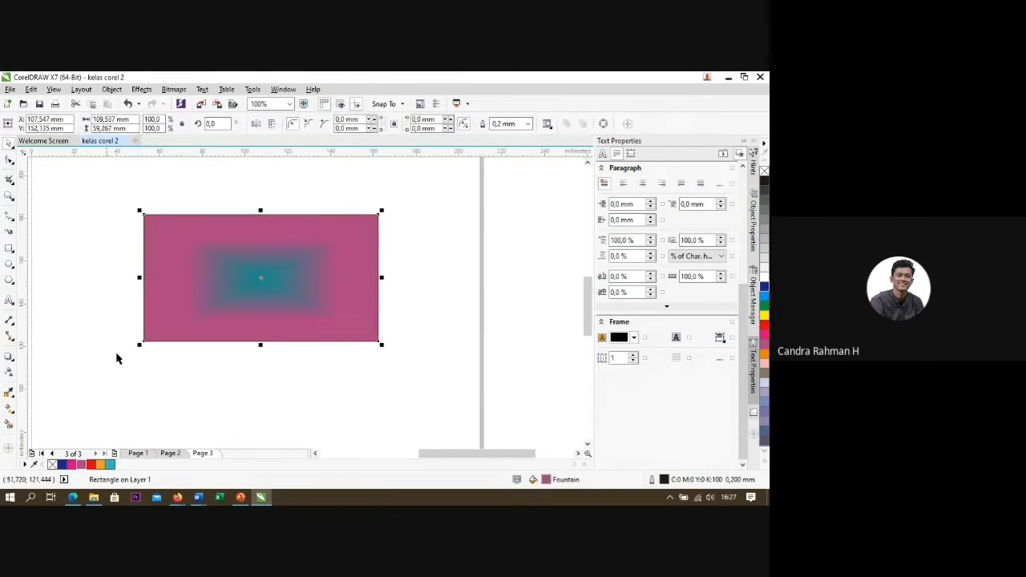
pyautogui.click(10, 407)
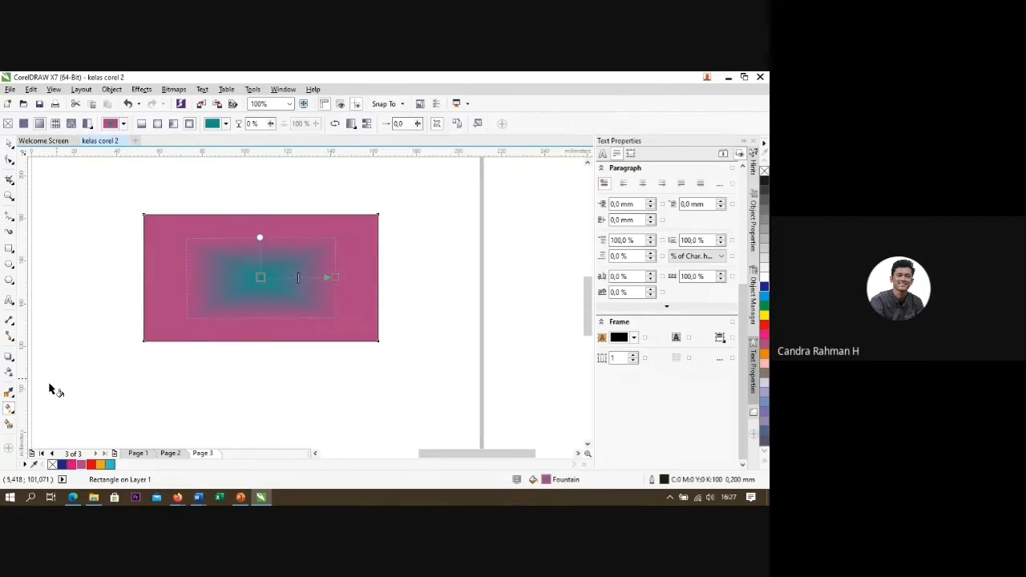
pyautogui.click(334, 277)
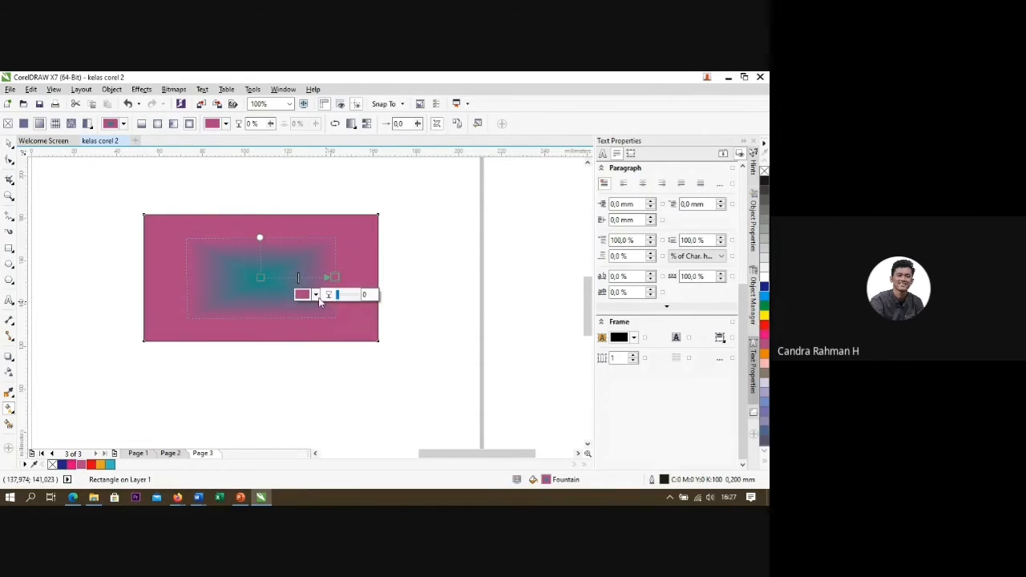
pyautogui.click(315, 295)
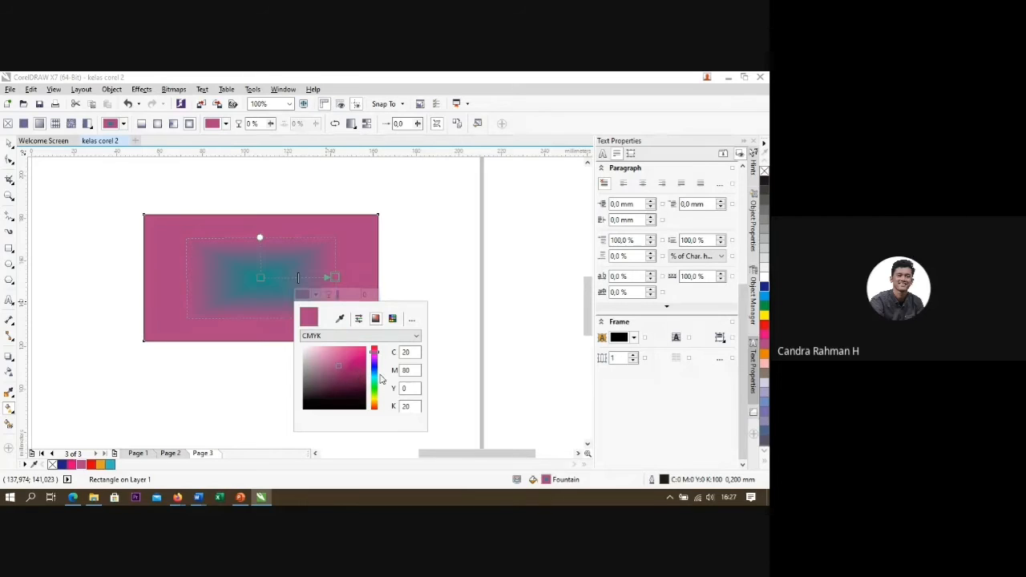
pyautogui.moveTo(379, 358)
pyautogui.mouseDown()
pyautogui.moveTo(380, 377)
pyautogui.moveTo(361, 362)
pyautogui.mouseUp()
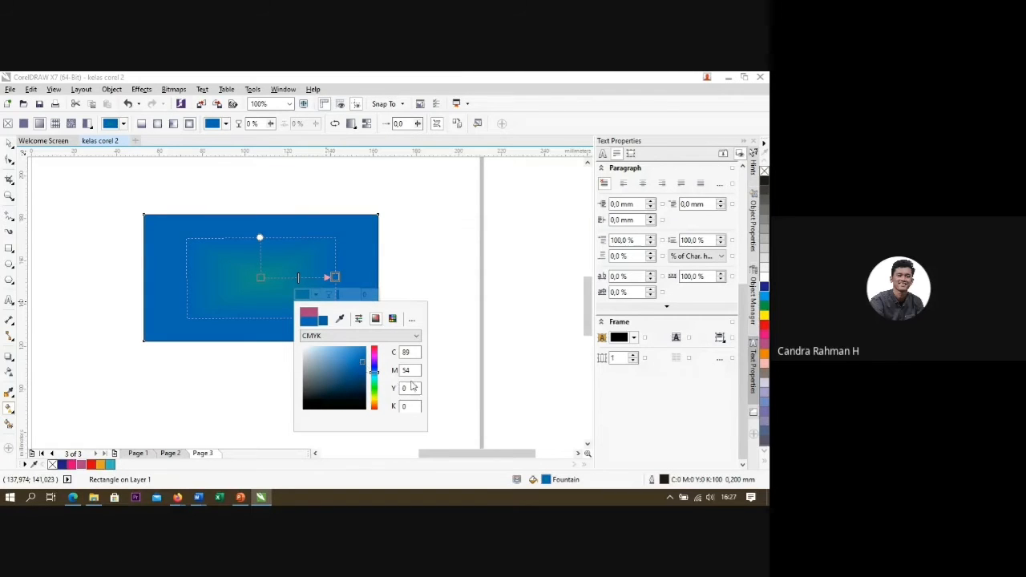
pyautogui.click(457, 361)
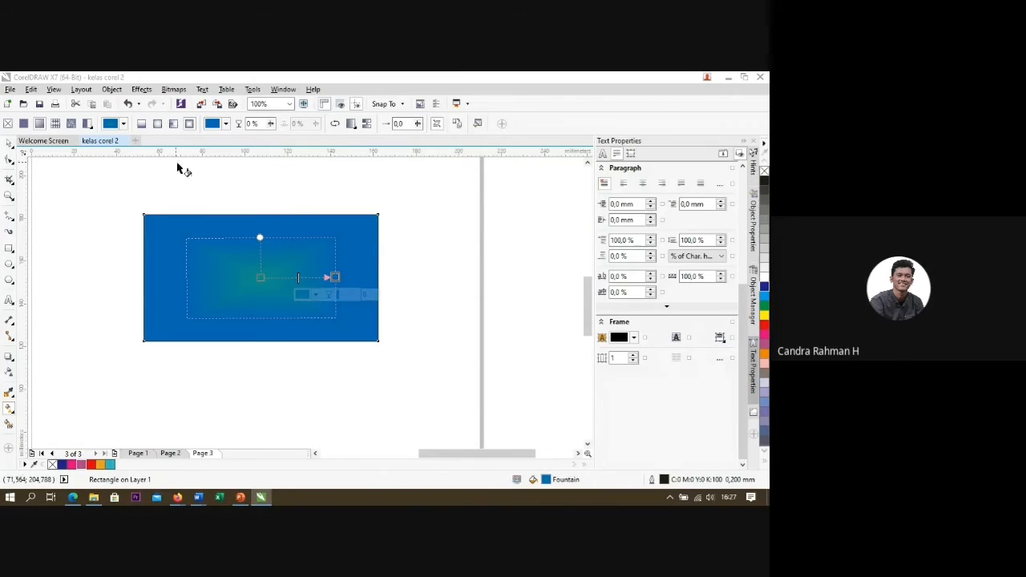
# Step: Switch the rectangle to a linear fountain fill and redraw a very short gradient line just outside its upper right corner
pyautogui.click(141, 128)
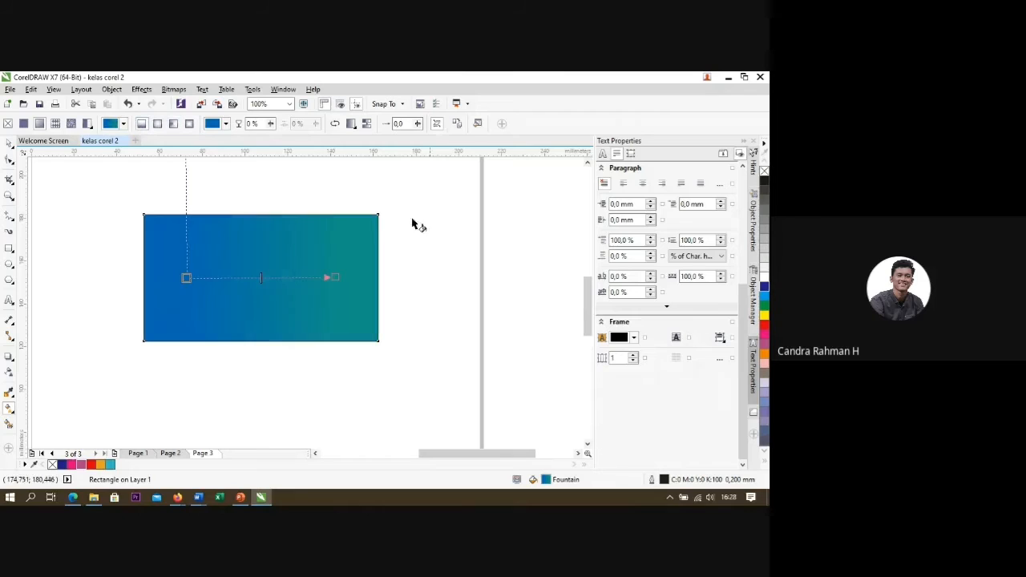
pyautogui.moveTo(422, 229); pyautogui.dragTo(418, 227)
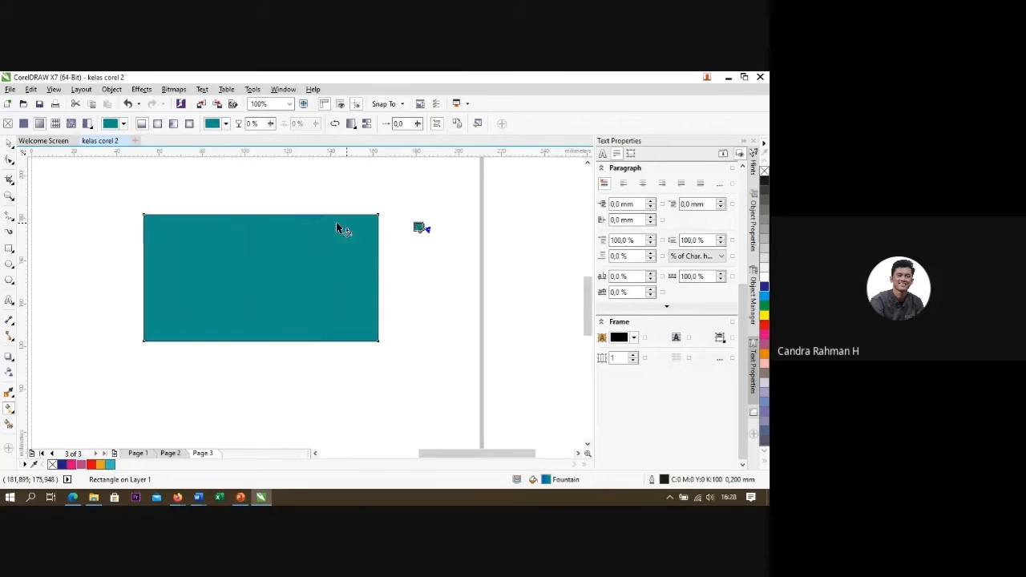
pyautogui.click(8, 143)
pyautogui.click(268, 273)
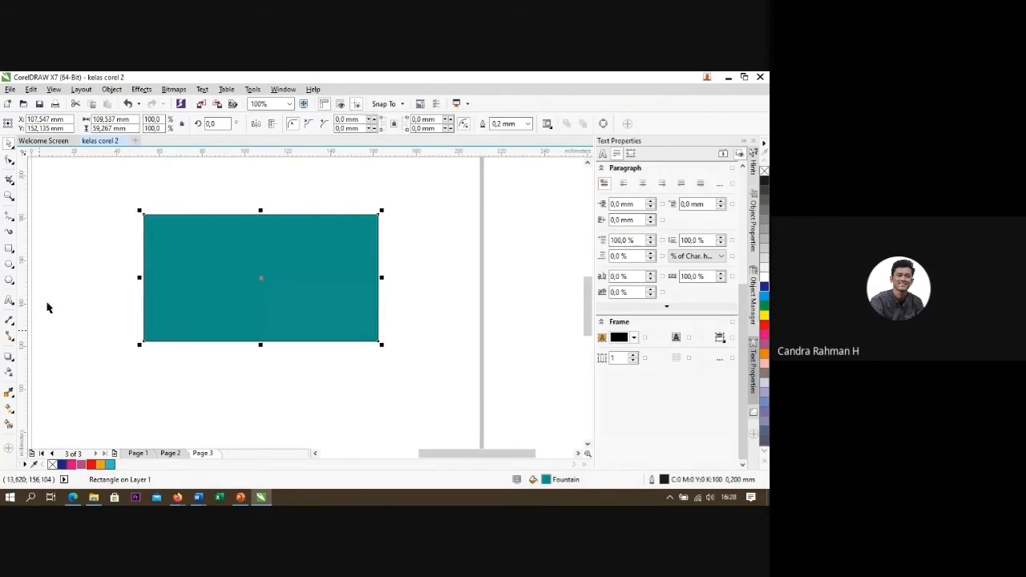
pyautogui.click(8, 408)
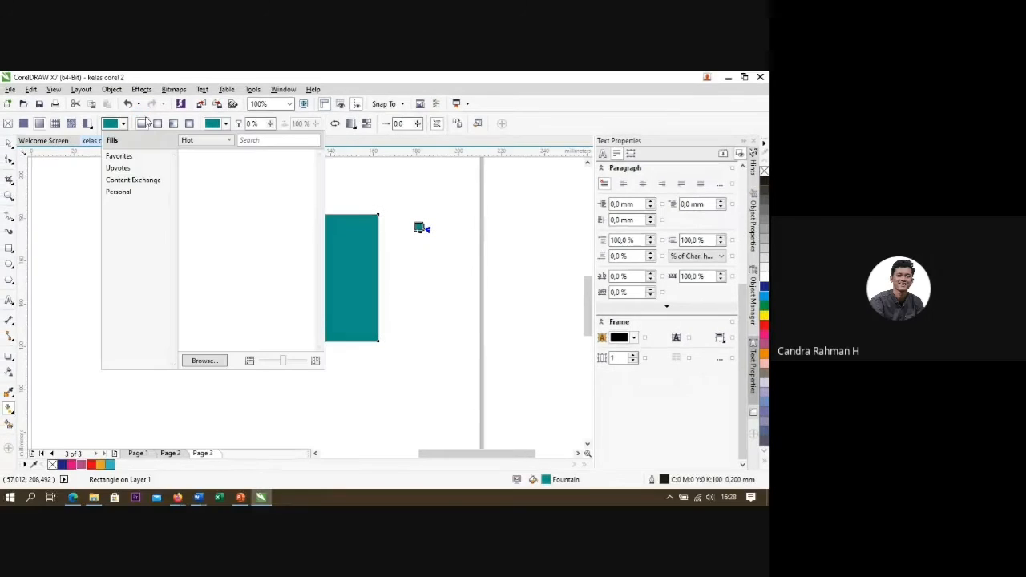
pyautogui.click(188, 328)
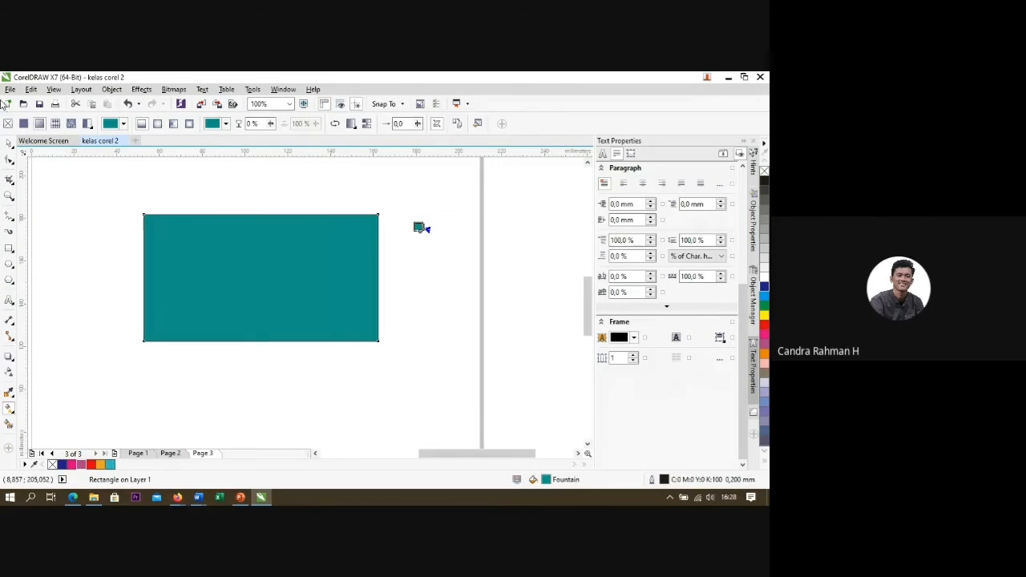
pyautogui.click(9, 143)
pyautogui.click(75, 206)
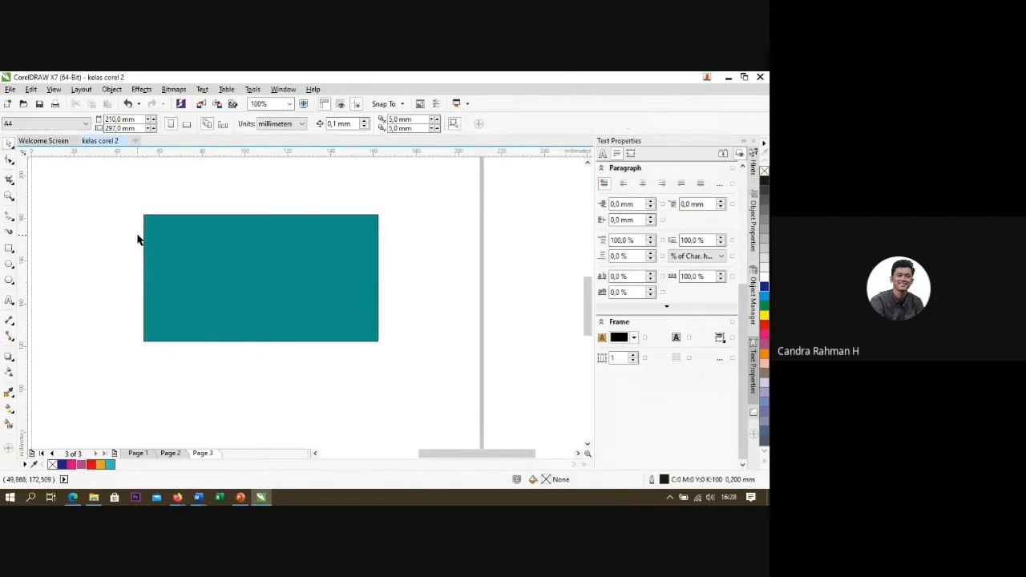
# Step: Undo the short gradient line's last change and reselect the rectangle
pyautogui.hotkey('ctrl', 'z')
pyautogui.click(446, 234)
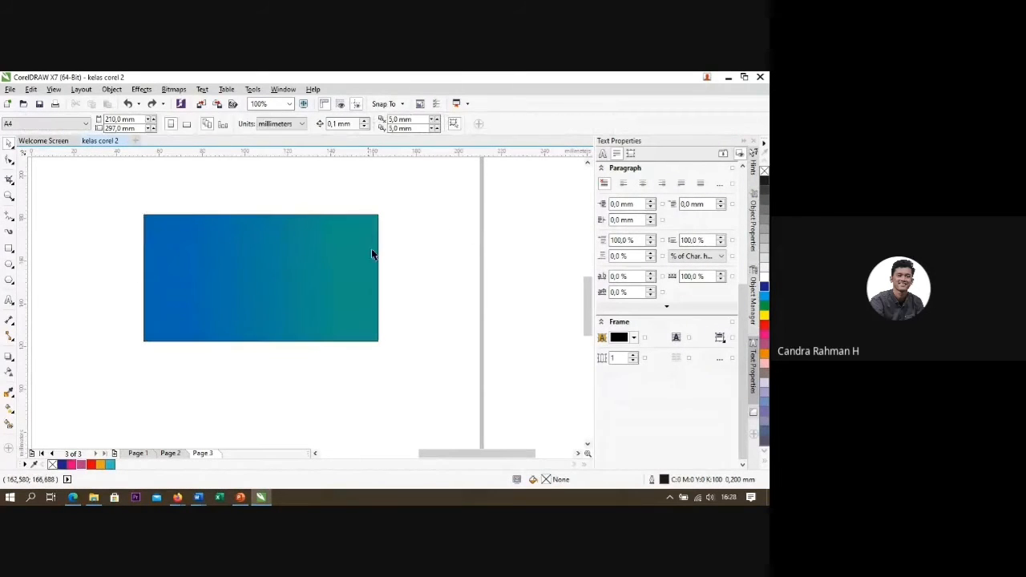
pyautogui.click(340, 255)
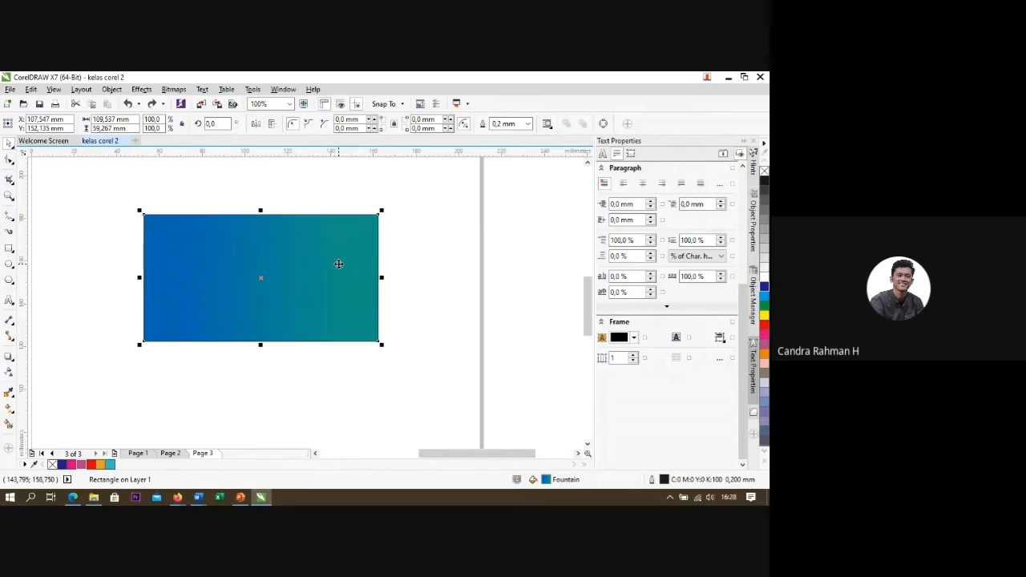
pyautogui.click(118, 301)
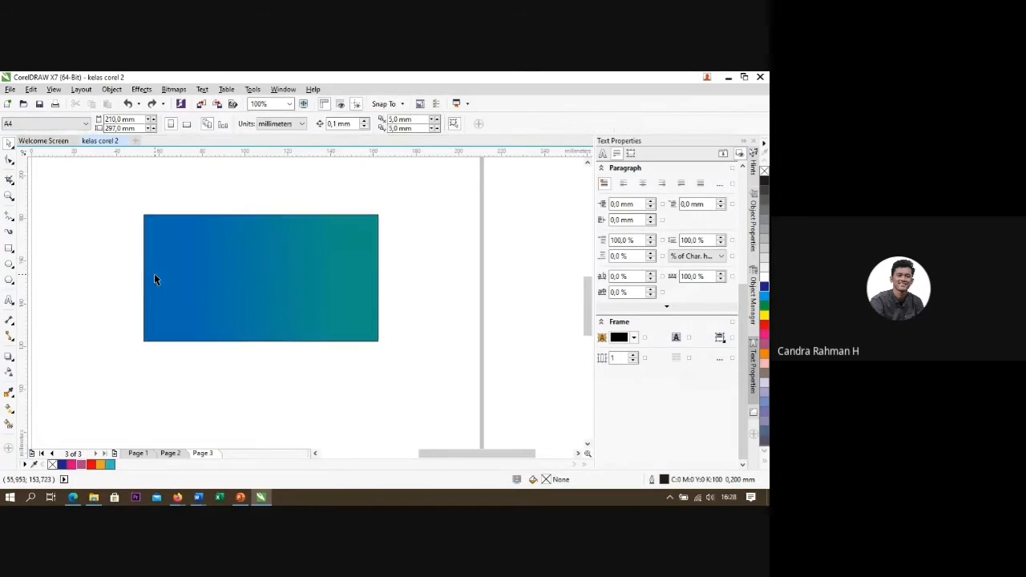
pyautogui.click(231, 259)
pyautogui.click(225, 187)
pyautogui.click(240, 254)
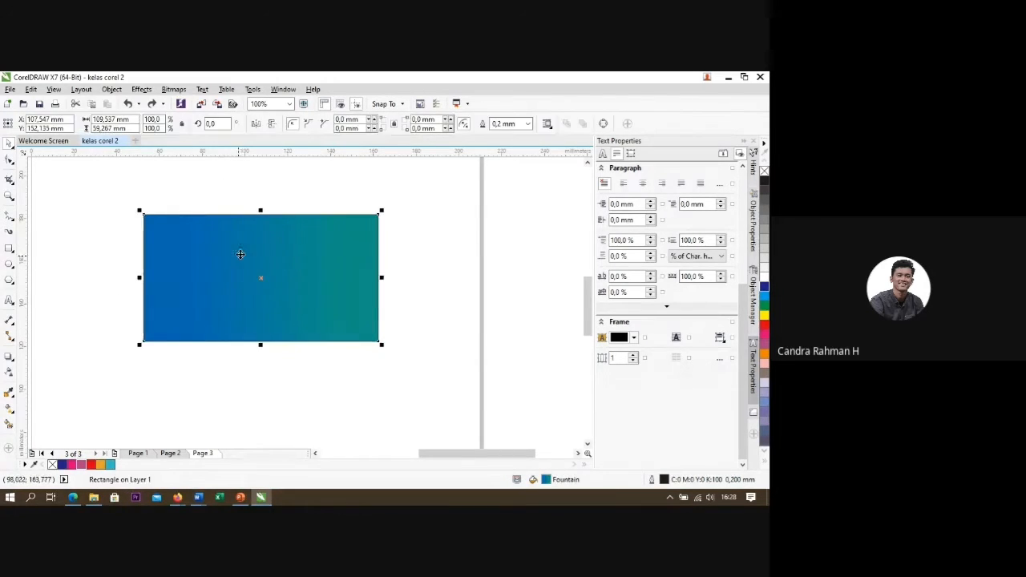
# Step: Slide the midpoint of the rectangle's linear fountain fill toward each end of the gradient line, and leave it near the centre
pyautogui.click(11, 407)
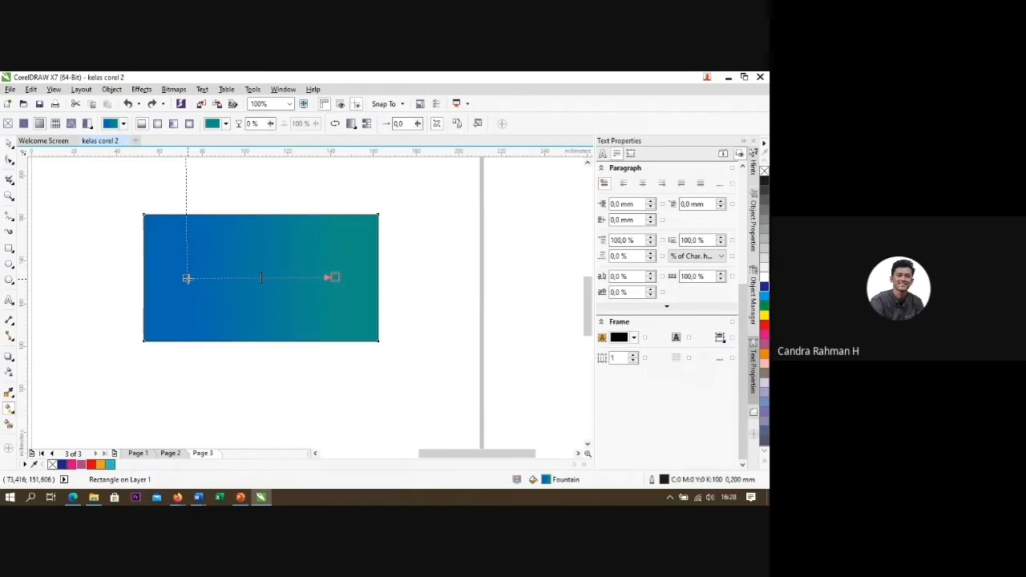
pyautogui.scroll(-1, 187, 260)
pyautogui.scroll(1, 187, 267)
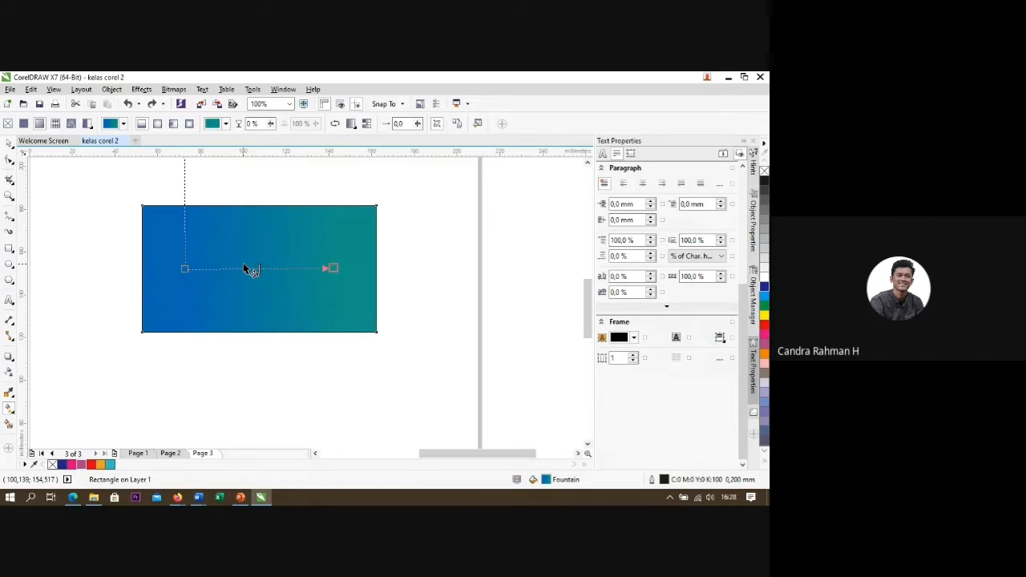
pyautogui.scroll(2, 245, 269)
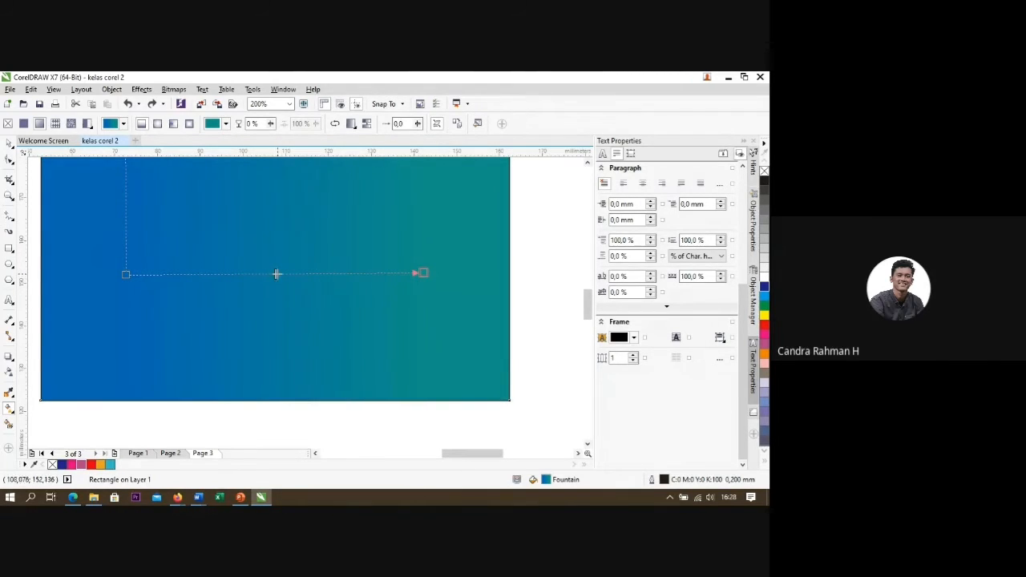
pyautogui.scroll(-2, 275, 274)
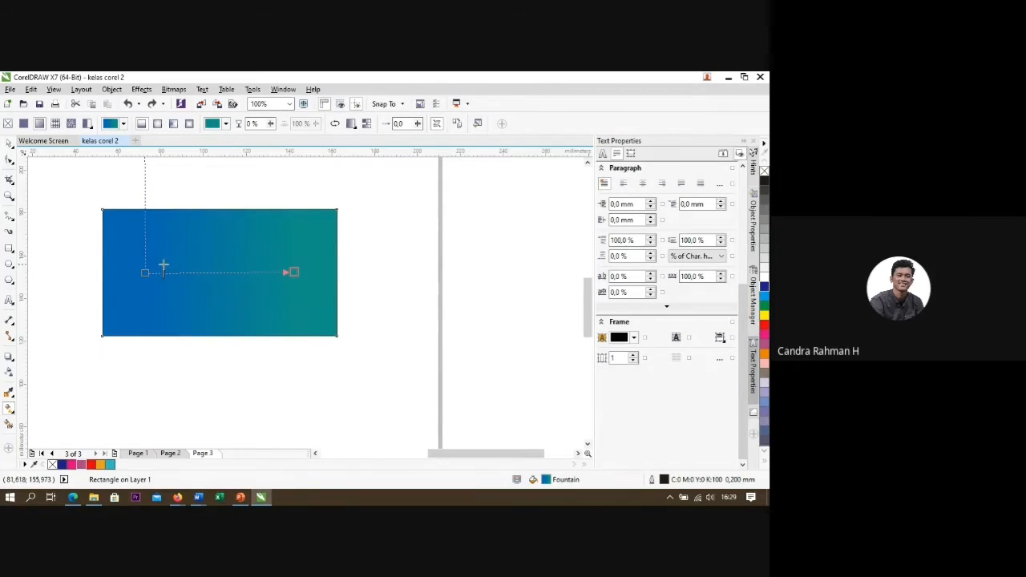
pyautogui.moveTo(163, 265); pyautogui.dragTo(155, 265)
pyautogui.moveTo(275, 287); pyautogui.dragTo(275, 287)
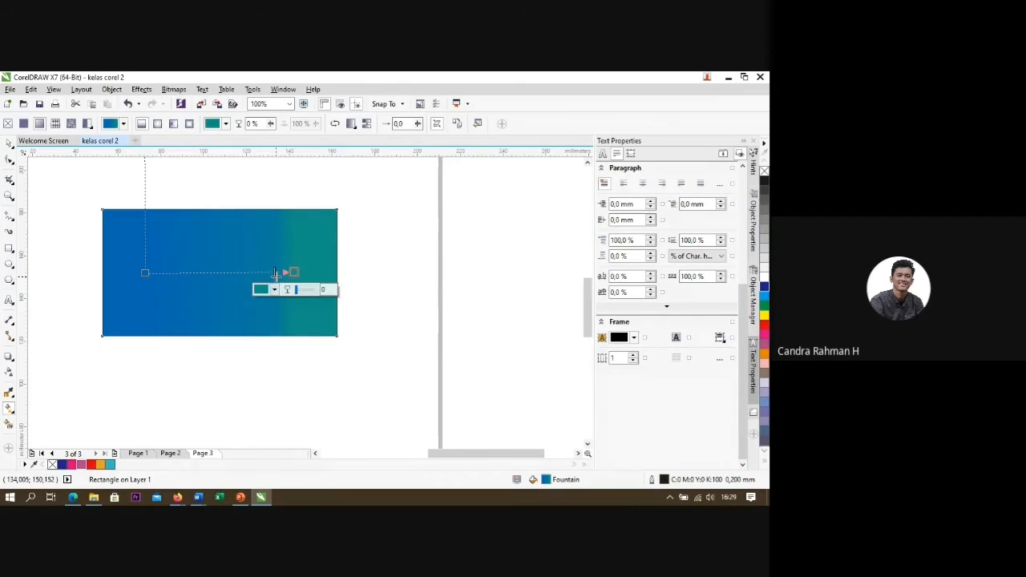
pyautogui.moveTo(275, 274); pyautogui.dragTo(226, 273)
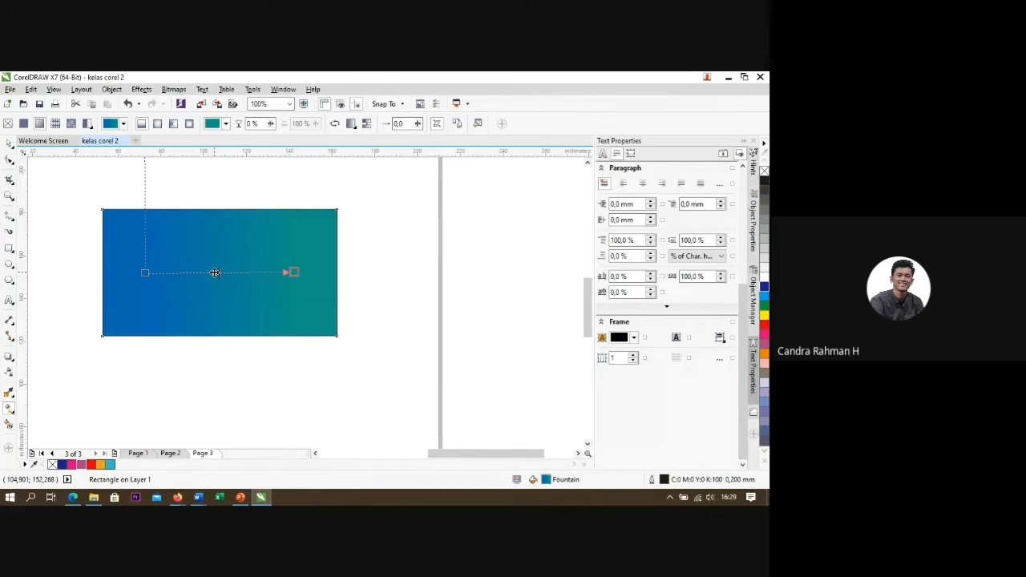
# Step: Add a node at 46% on the rectangle's gradient line, colour it magenta, R 155, G 11, B 160, and deselect the rectangle
pyautogui.click(214, 273)
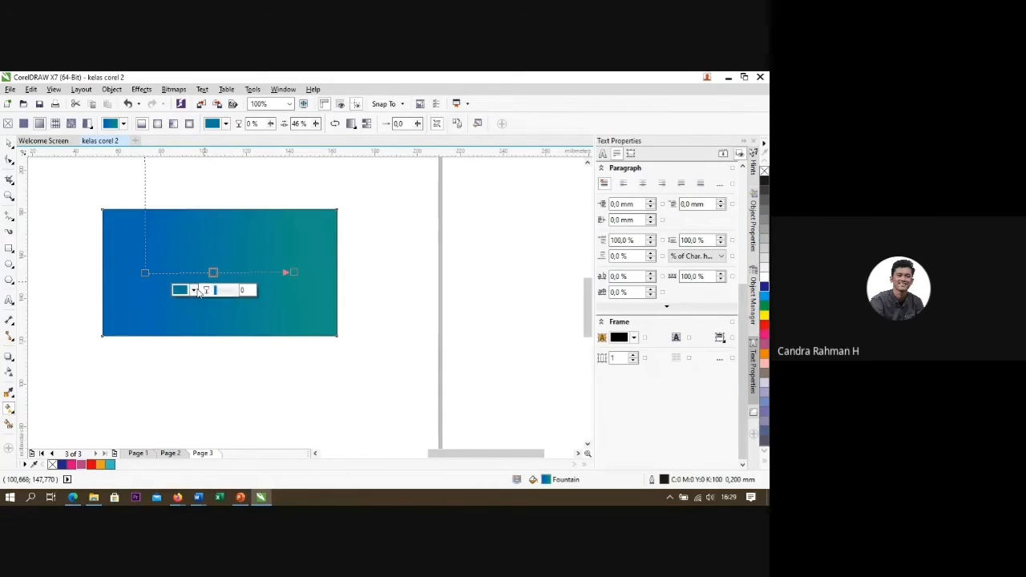
pyautogui.click(193, 290)
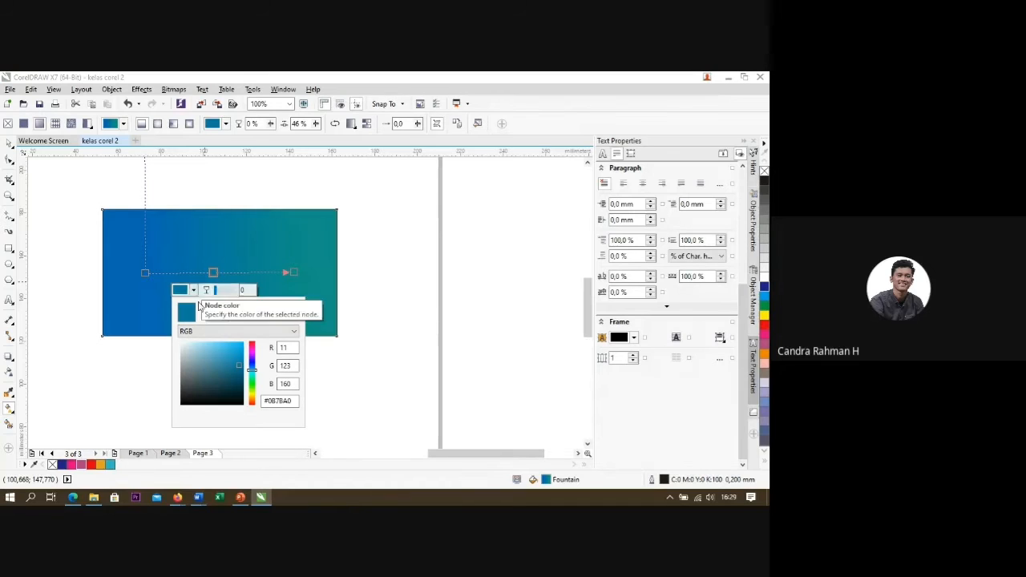
pyautogui.click(253, 374)
pyautogui.moveTo(254, 375)
pyautogui.mouseDown()
pyautogui.moveTo(256, 409)
pyautogui.moveTo(255, 354)
pyautogui.mouseUp()
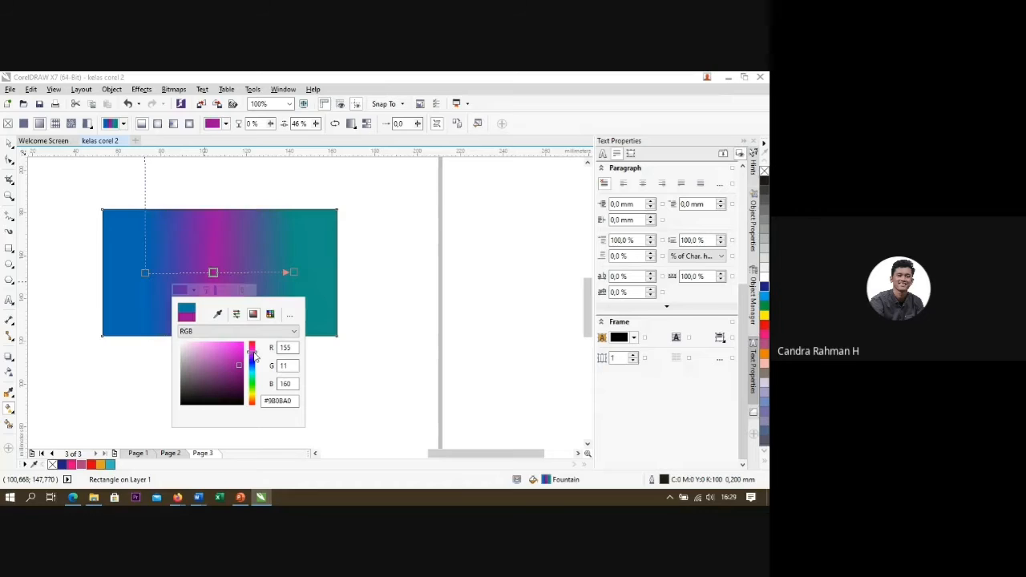
pyautogui.click(158, 360)
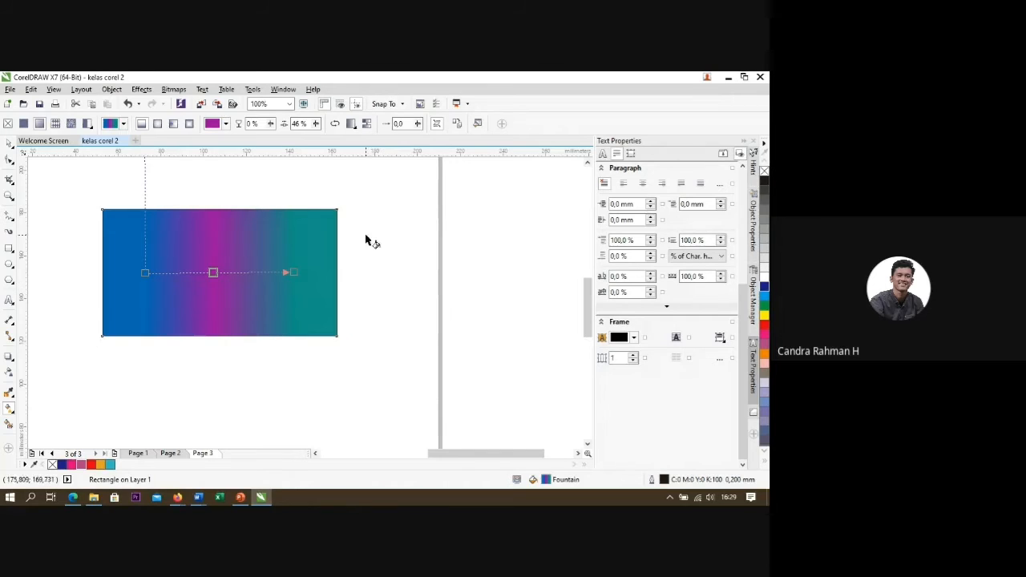
pyautogui.click(390, 208)
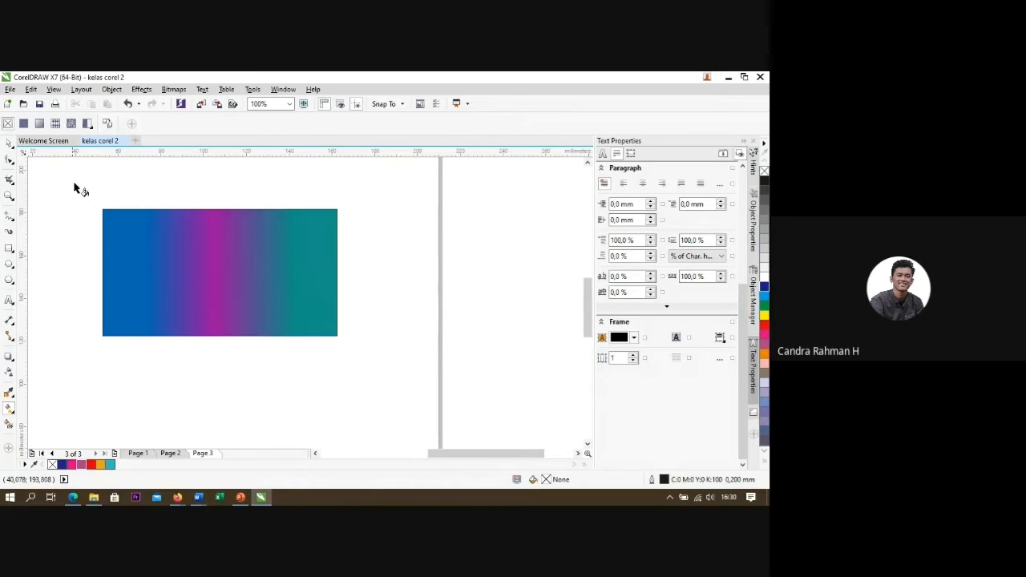
# Step: Examine the rectangle's three-colour fill and its black outline close up at the upper left corner
pyautogui.click(8, 144)
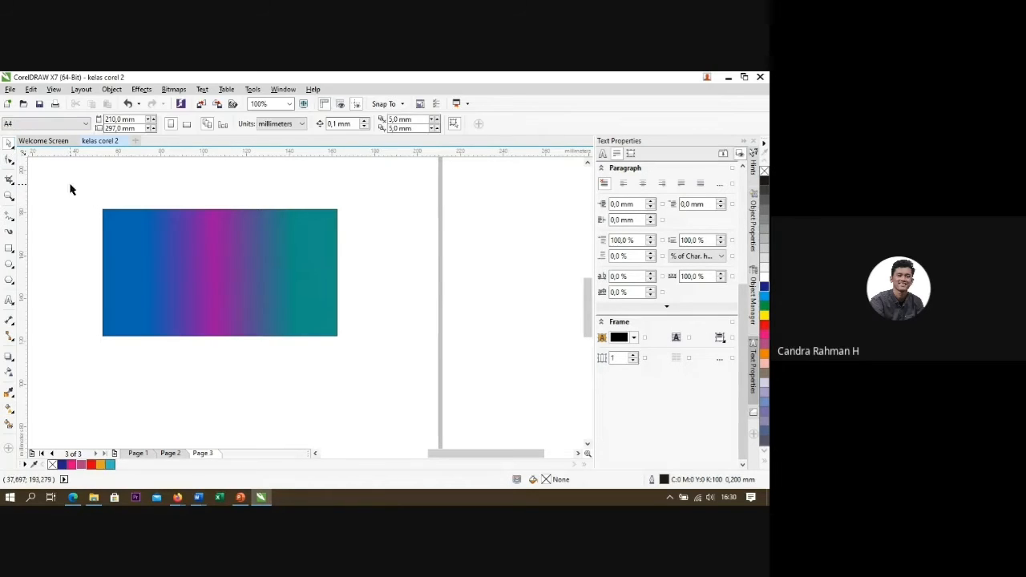
pyautogui.click(206, 267)
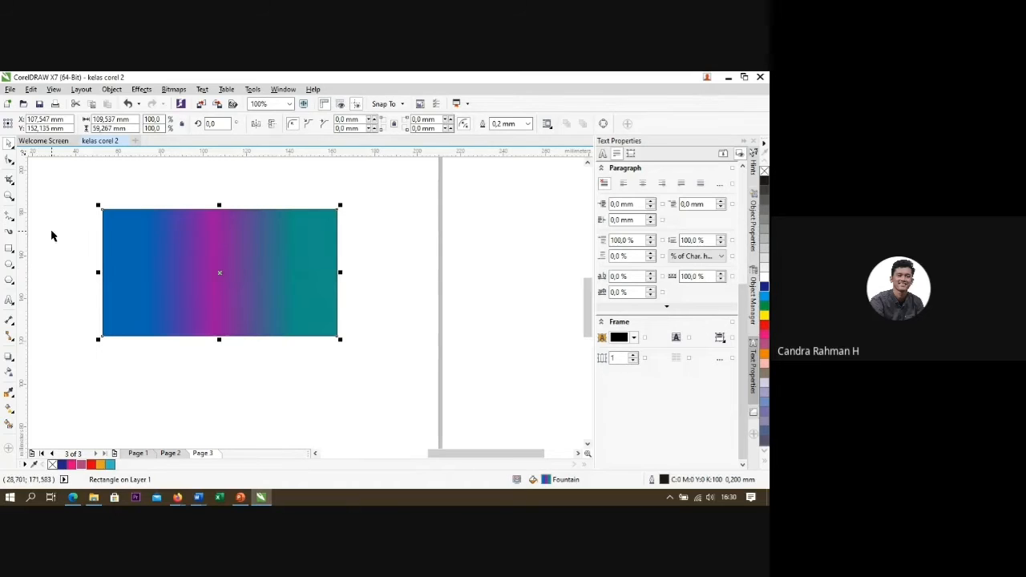
pyautogui.press('Escape')
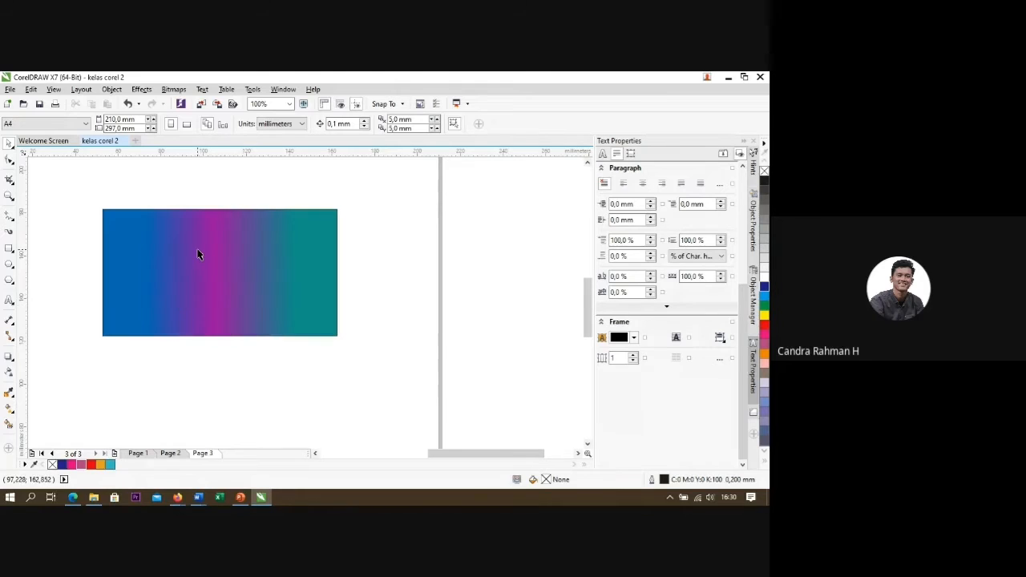
pyautogui.scroll(2, 199, 255)
pyautogui.scroll(-2, 194, 254)
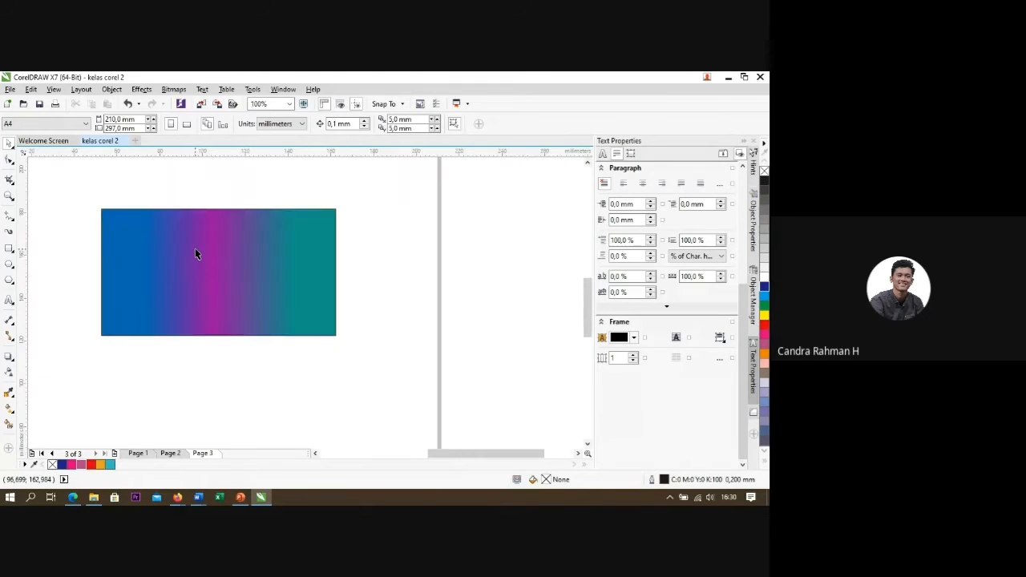
pyautogui.scroll(2, 172, 235)
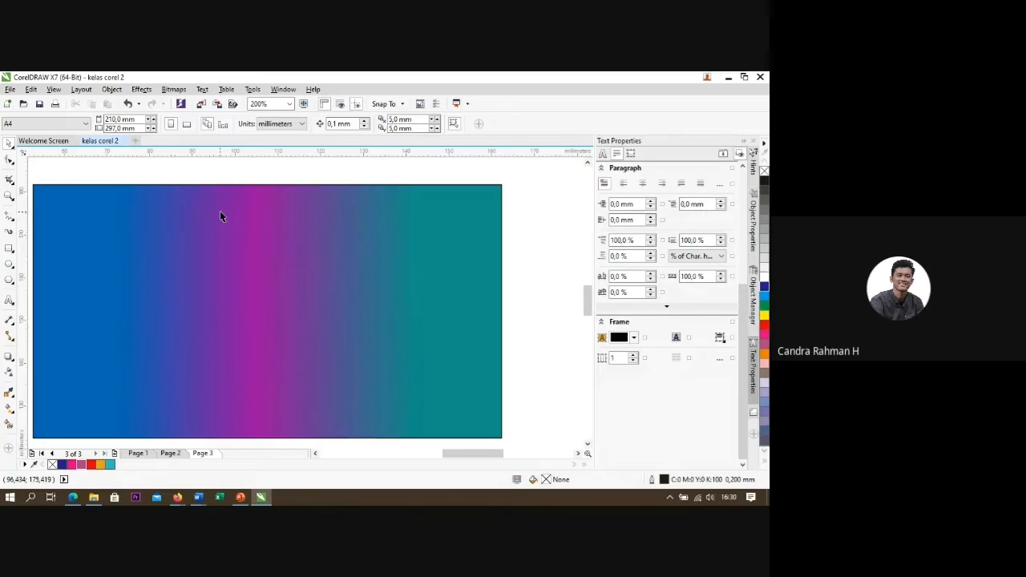
pyautogui.scroll(-2, 225, 206)
pyautogui.scroll(2, 211, 206)
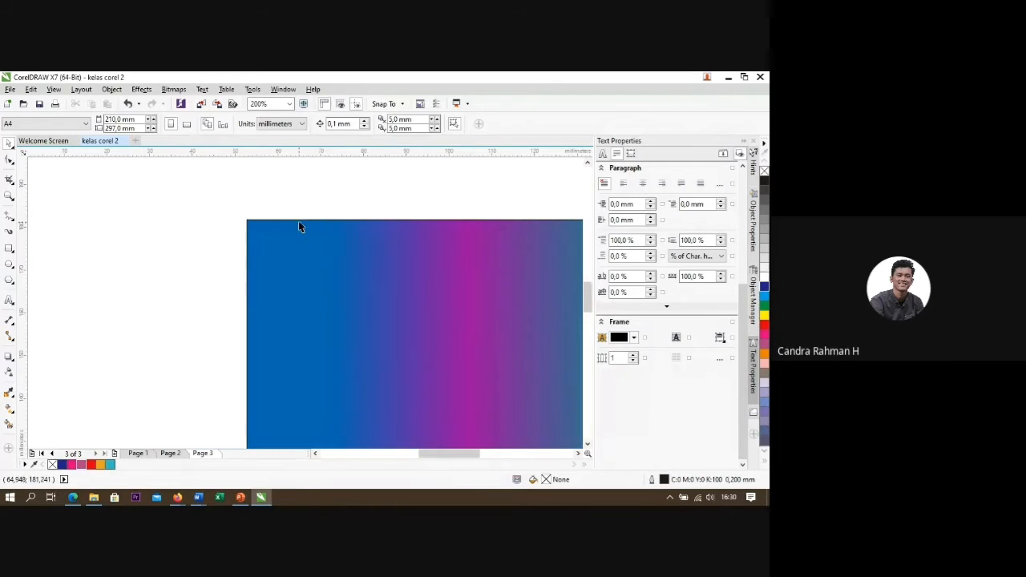
pyautogui.scroll(1, 299, 225)
pyautogui.scroll(2, 201, 217)
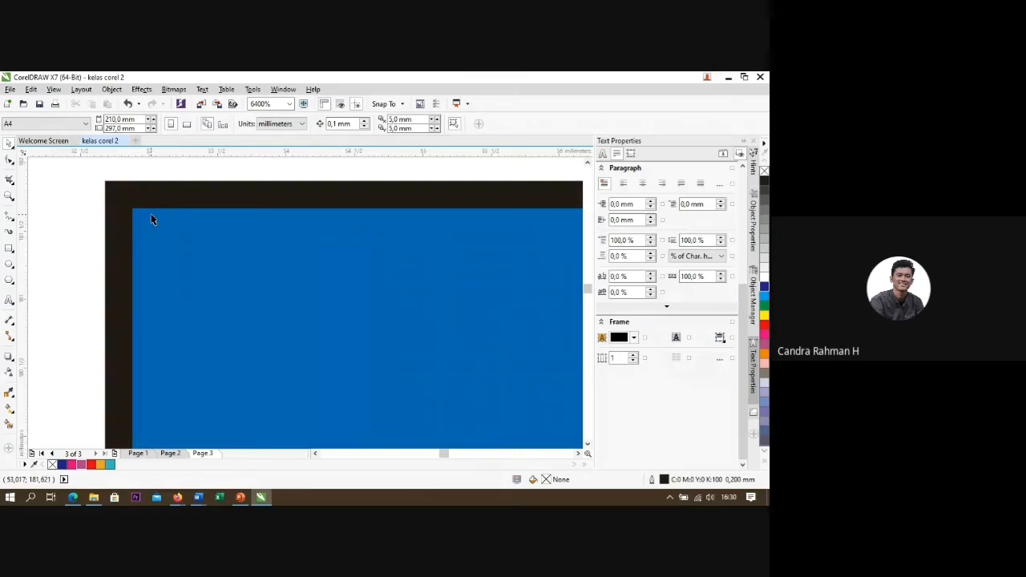
pyautogui.scroll(-1, 132, 218)
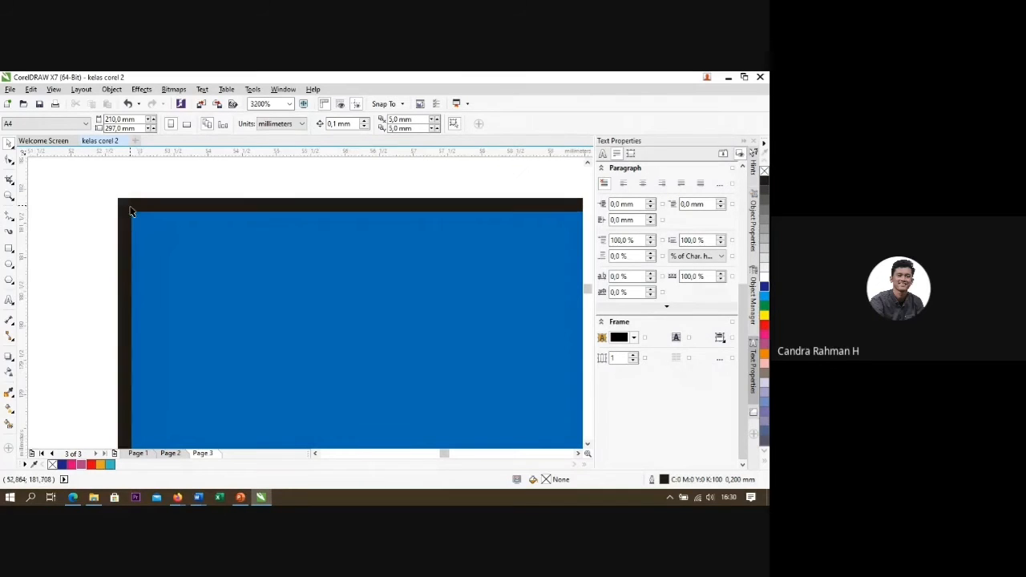
pyautogui.moveTo(130, 178); pyautogui.dragTo(163, 266)
pyautogui.moveTo(90, 178); pyautogui.dragTo(202, 270)
pyautogui.scroll(-4, 208, 257)
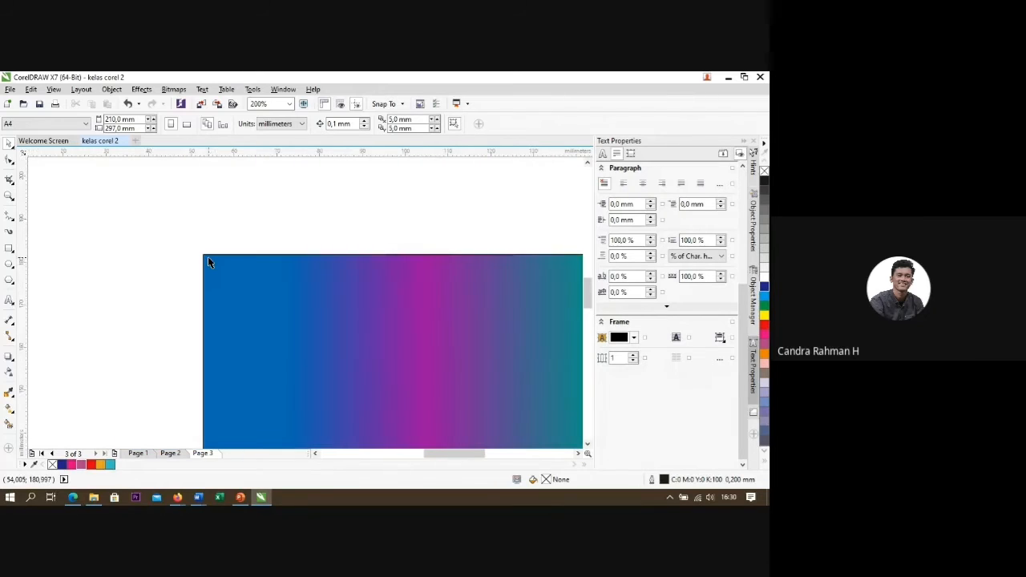
pyautogui.scroll(3, 186, 252)
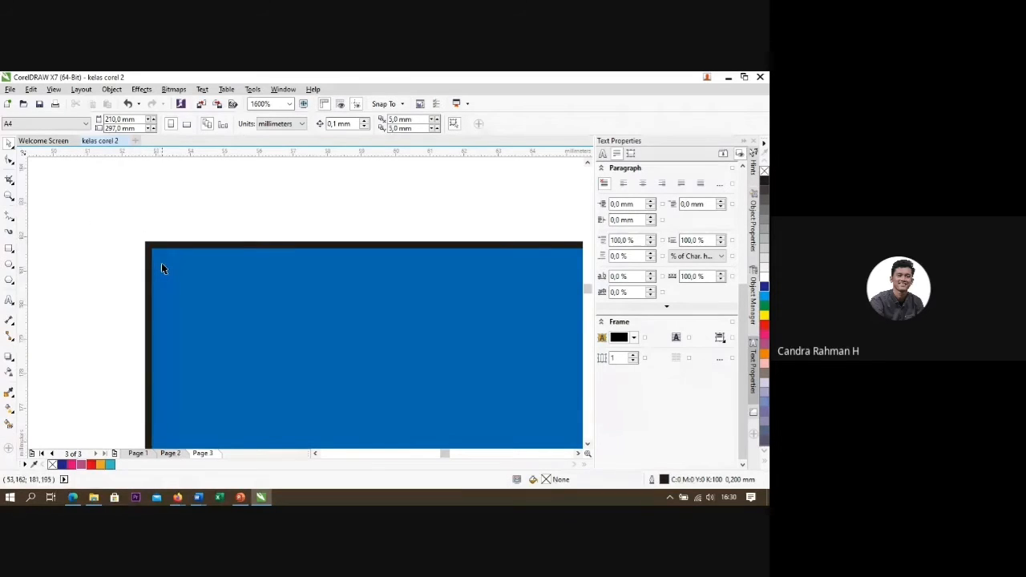
pyautogui.scroll(2, 160, 247)
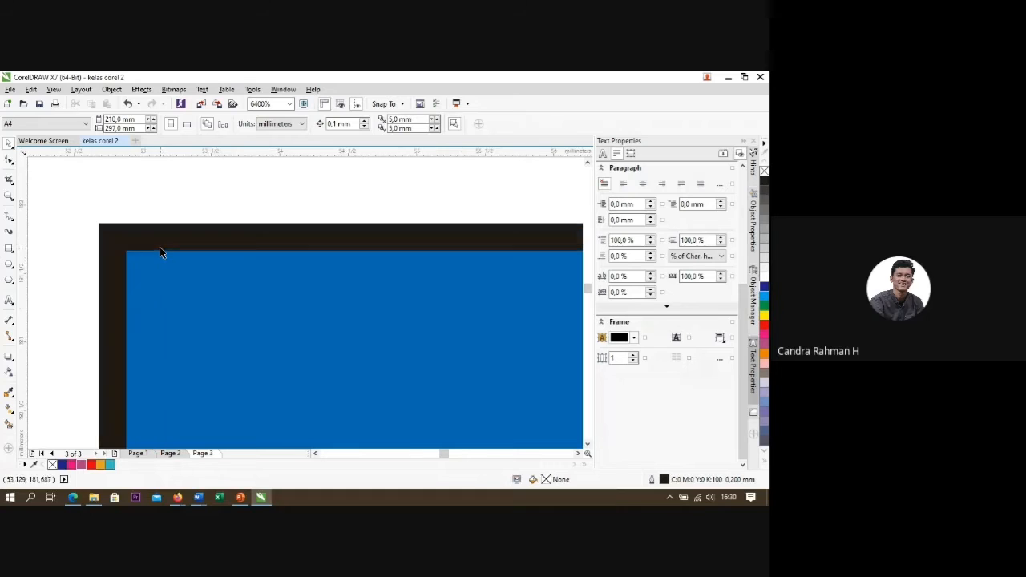
pyautogui.scroll(-2, 93, 205)
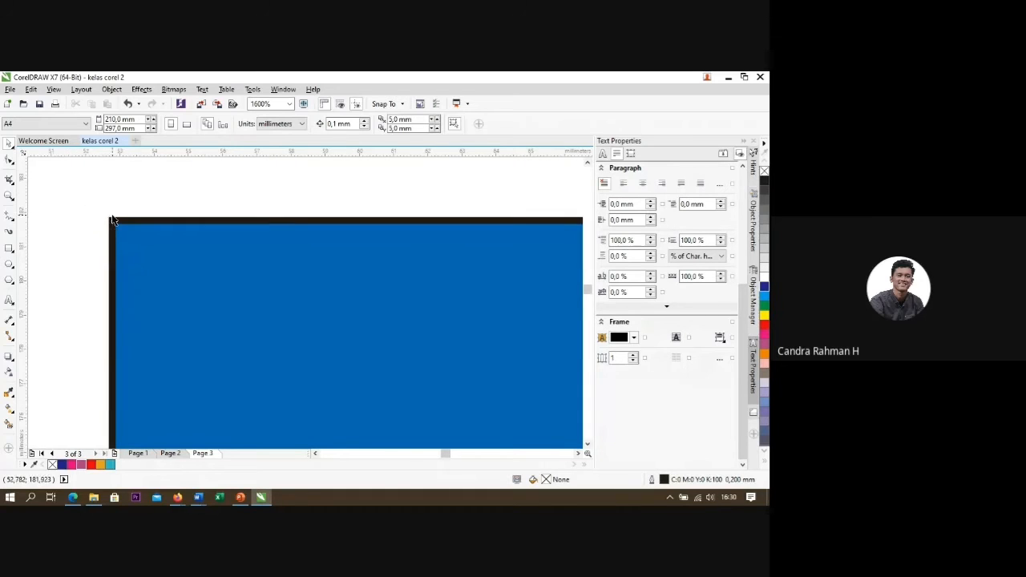
# Step: Draw an upright ellipse about 1.7 by 3.4 mm over the rectangle's left edge near its upper corner and fill it with mauve pink
pyautogui.click(10, 264)
pyautogui.moveTo(67, 201); pyautogui.dragTo(123, 322)
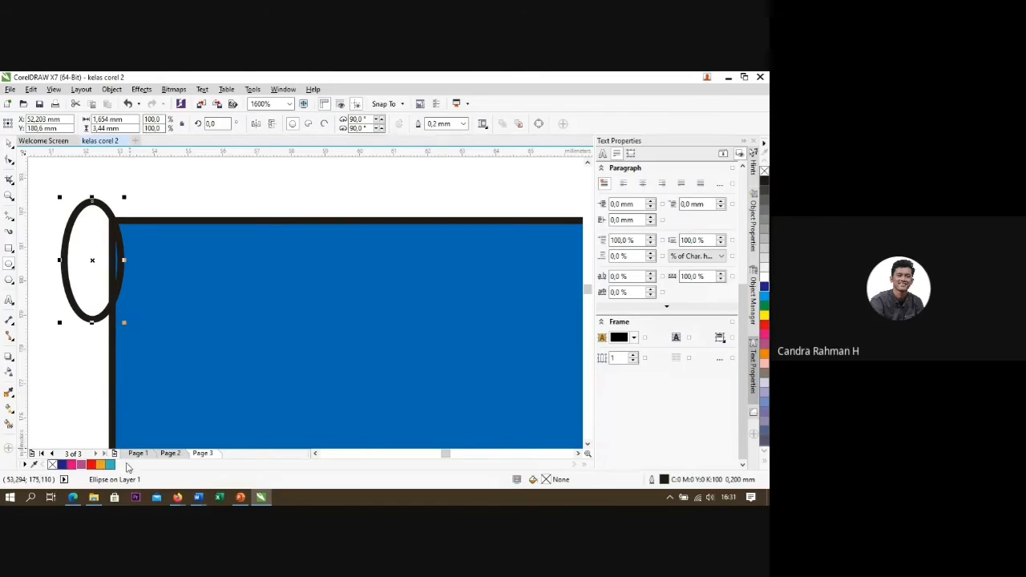
pyautogui.click(82, 465)
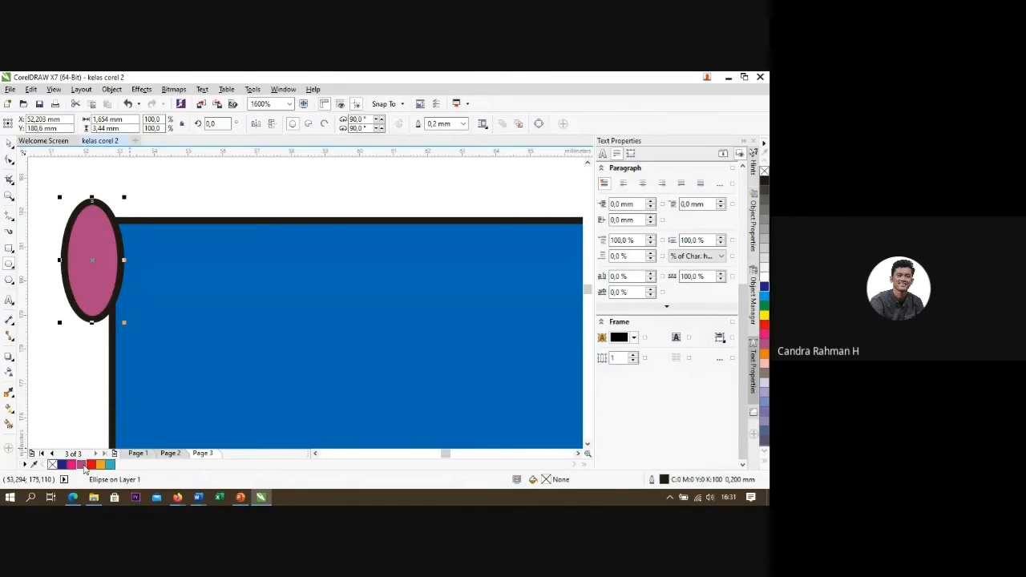
# Step: Draw a small rectangle about 2.4 by 2.4 mm across the large rectangle's top edge and fill it orange, C 9, M 42, Y 89, K 0
pyautogui.click(9, 248)
pyautogui.moveTo(152, 210); pyautogui.dragTo(242, 294)
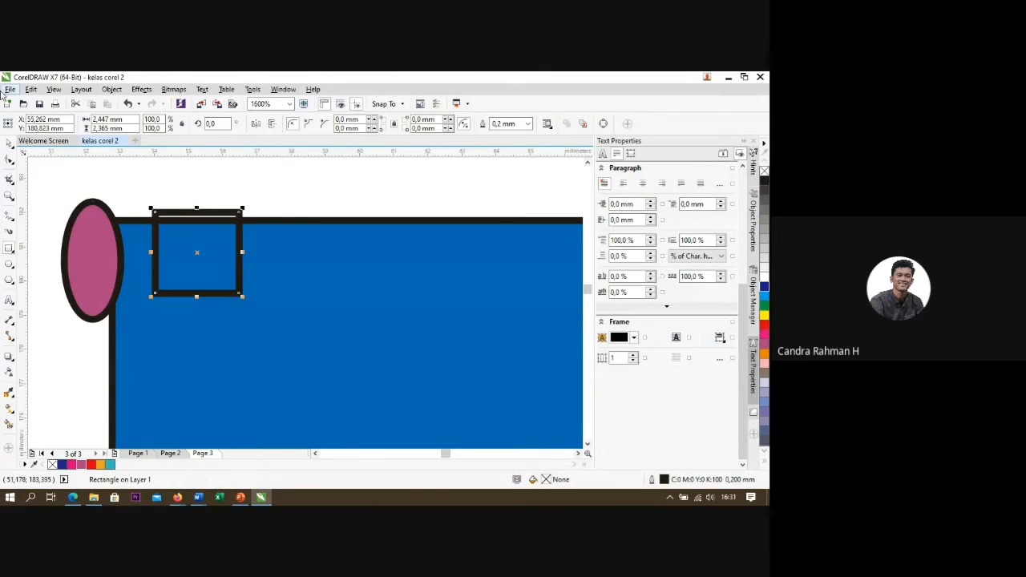
pyautogui.click(100, 466)
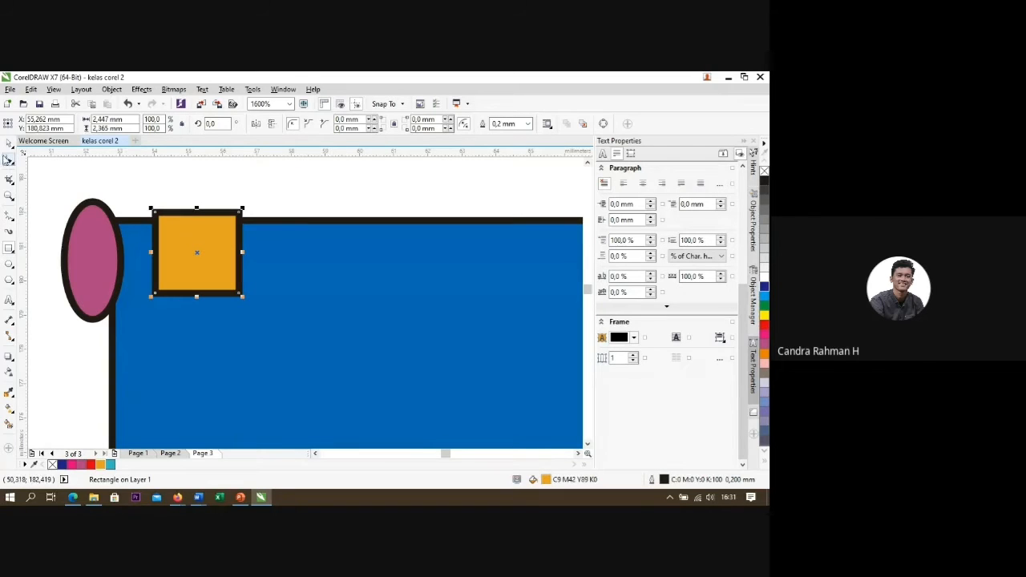
# Step: Deselect the orange square and set the mauve pink ellipse's outline width to 1.0 mm
pyautogui.click(9, 144)
pyautogui.click(280, 202)
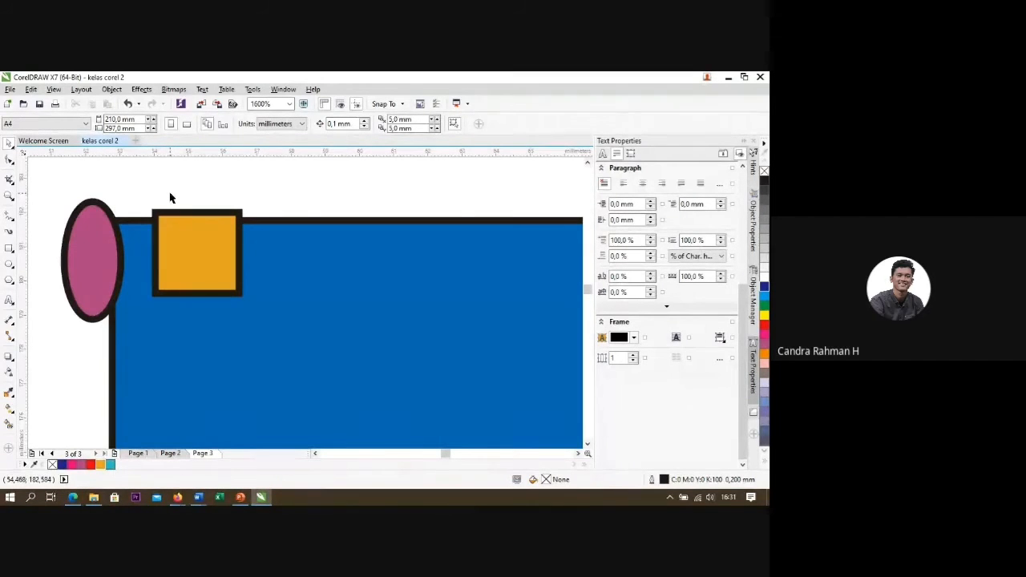
pyautogui.scroll(-3, 217, 211)
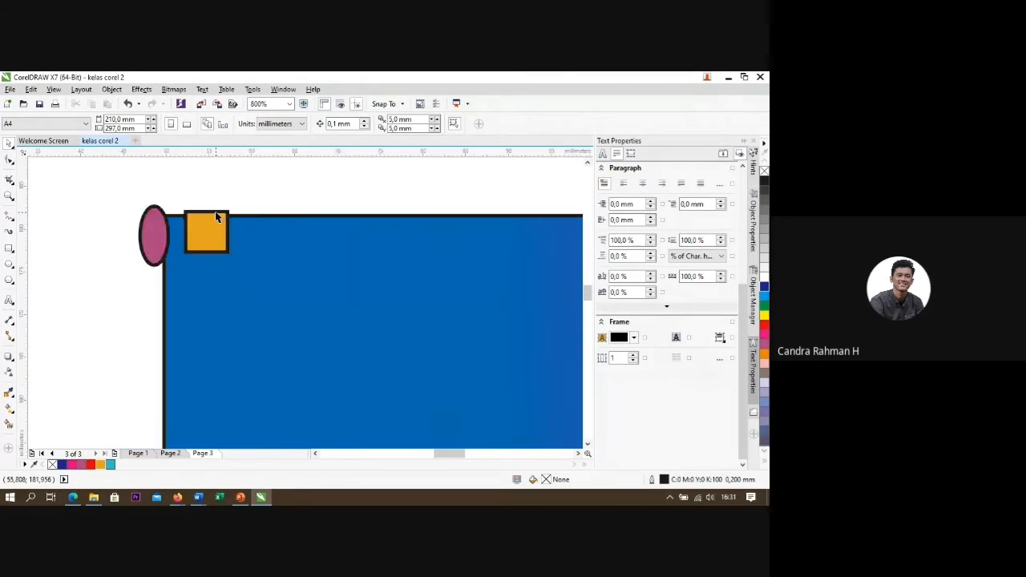
pyautogui.scroll(3, 216, 212)
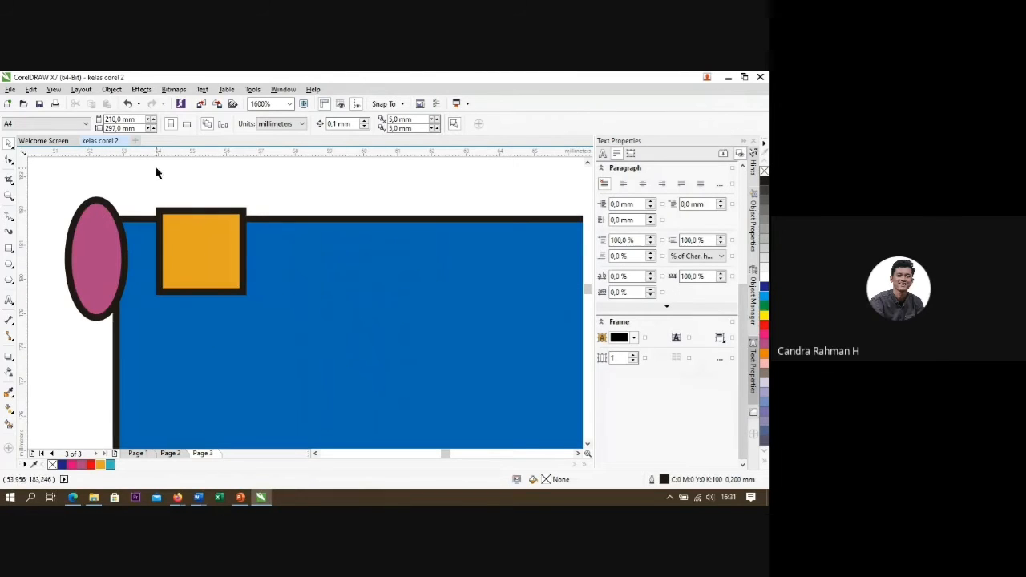
pyautogui.click(94, 239)
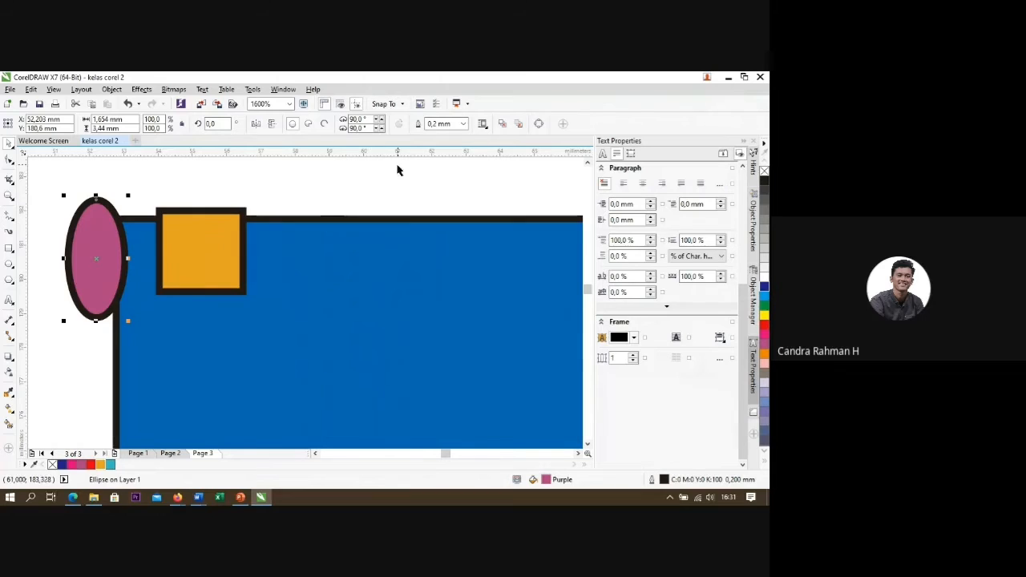
pyautogui.click(103, 167)
pyautogui.click(111, 225)
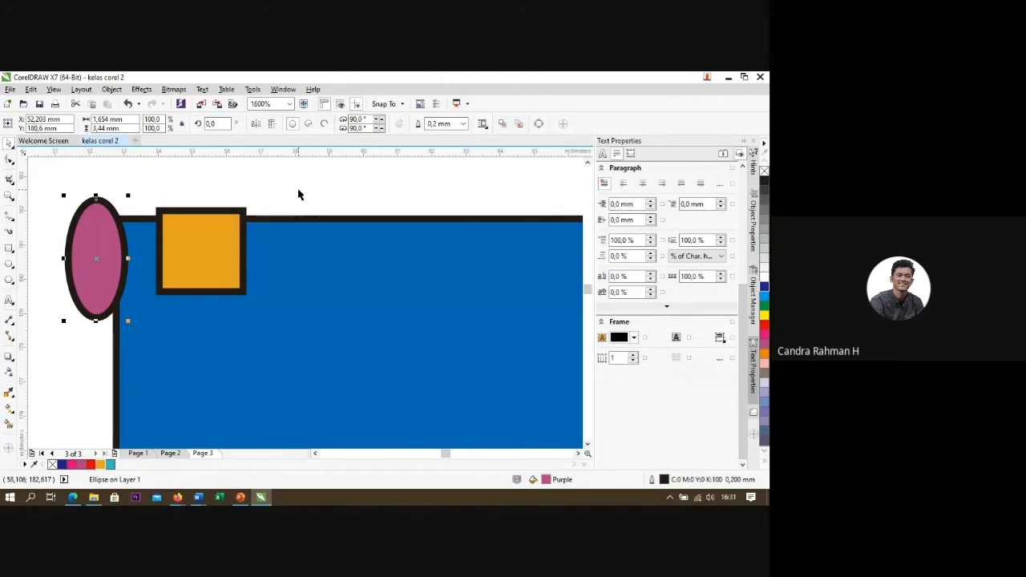
pyautogui.click(453, 124)
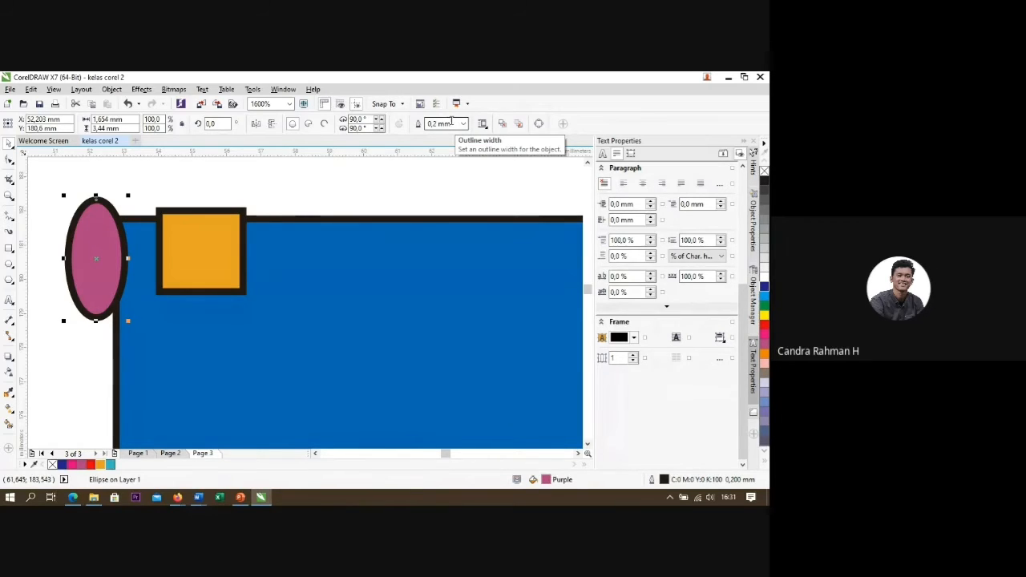
pyautogui.click(462, 124)
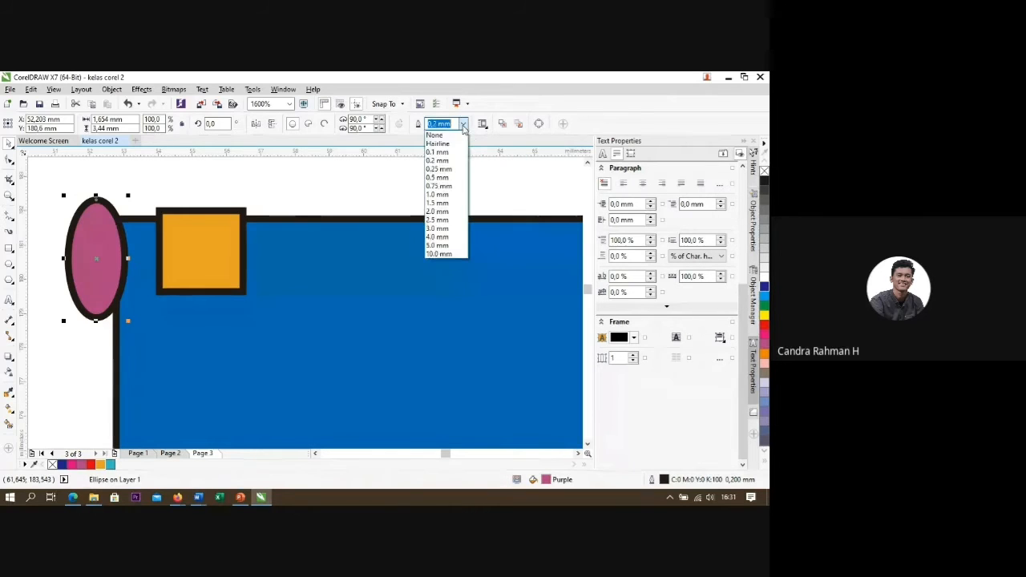
pyautogui.click(437, 197)
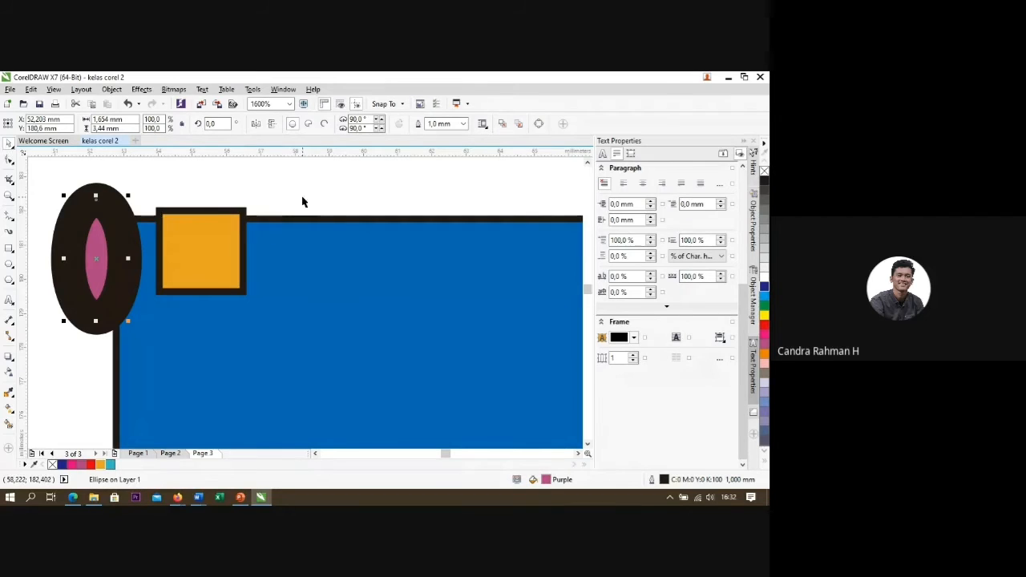
# Step: Set the mauve pink ellipse's outline width to None and deselect it
pyautogui.click(463, 126)
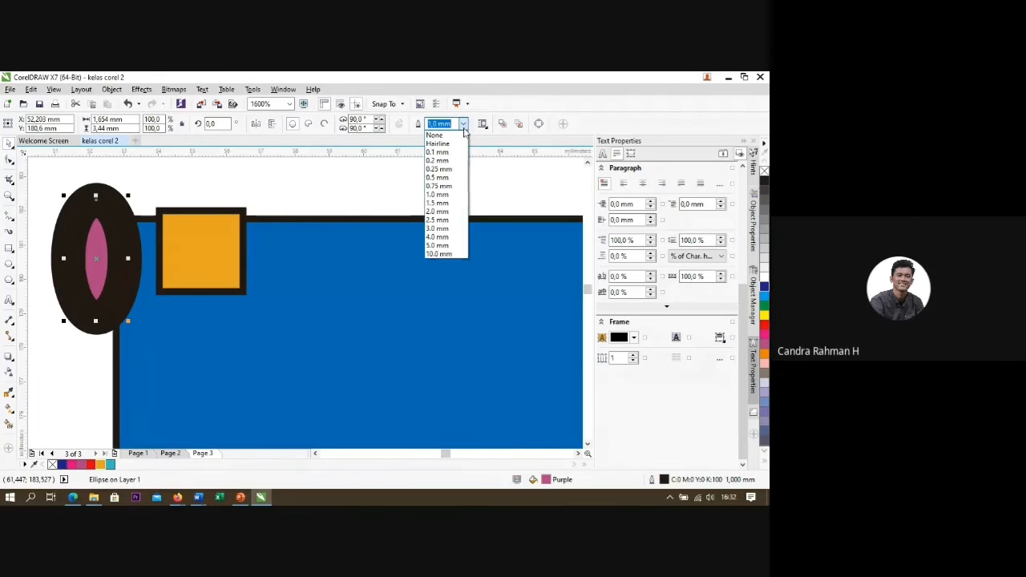
pyautogui.click(435, 134)
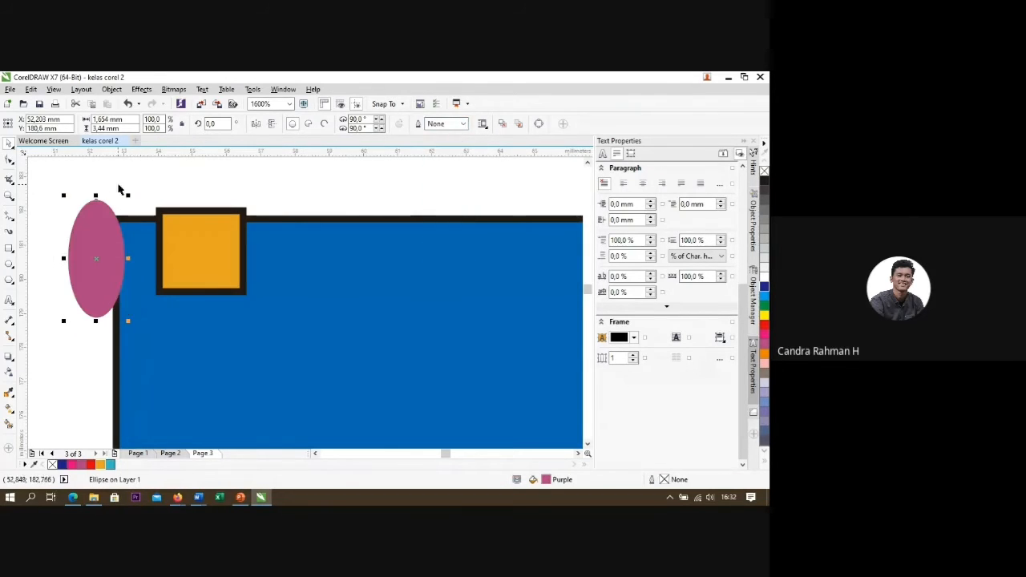
pyautogui.scroll(3, 102, 200)
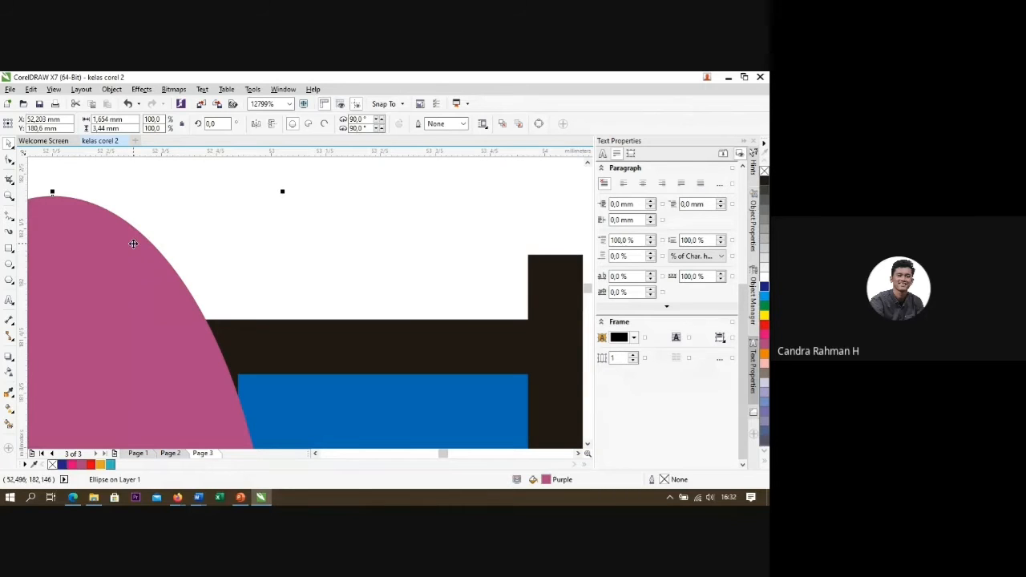
pyautogui.scroll(-3, 183, 236)
pyautogui.click(295, 214)
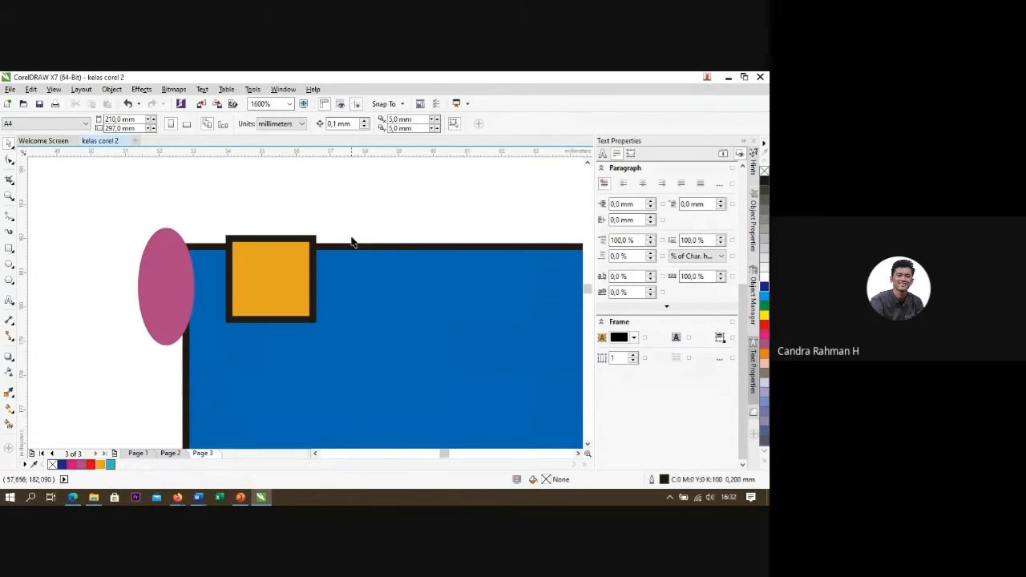
# Step: Remove the outline of the small orange square by setting its width to None
pyautogui.scroll(1, 391, 271)
pyautogui.click(230, 239)
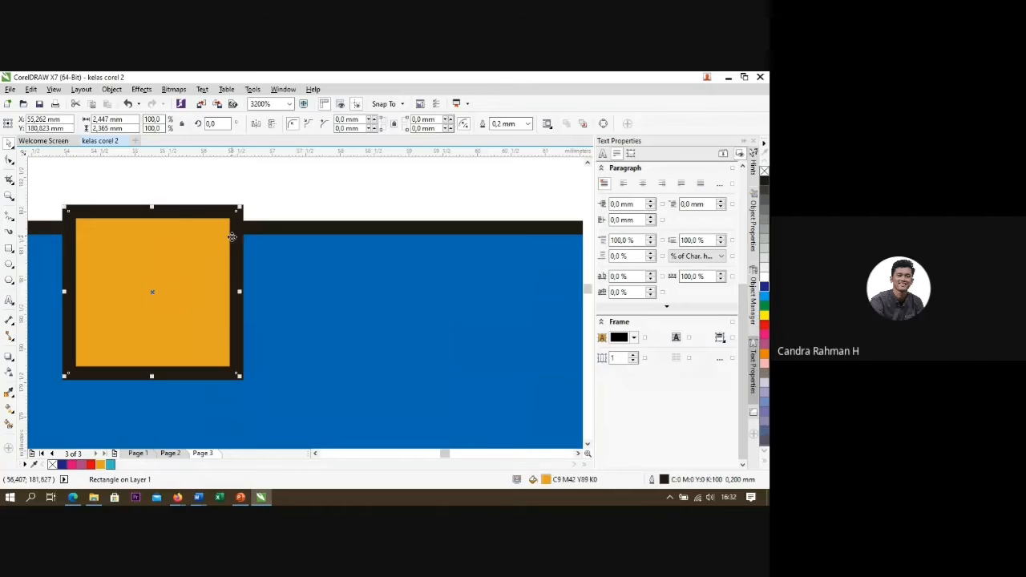
pyautogui.click(527, 124)
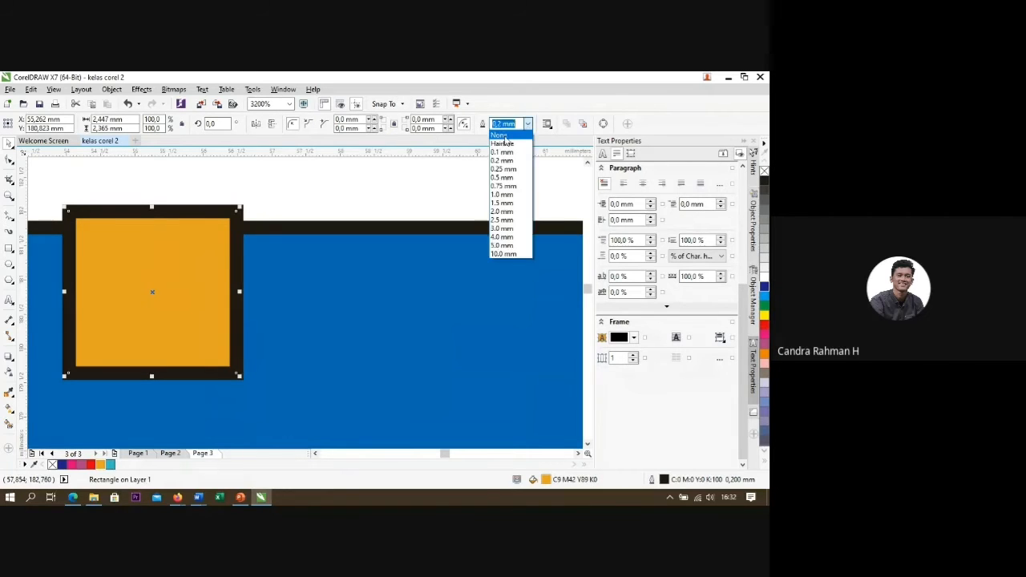
pyautogui.click(505, 141)
# Step: Remove the large gradient rectangle's outline by setting its width to None
pyautogui.scroll(-1, 158, 204)
pyautogui.click(267, 246)
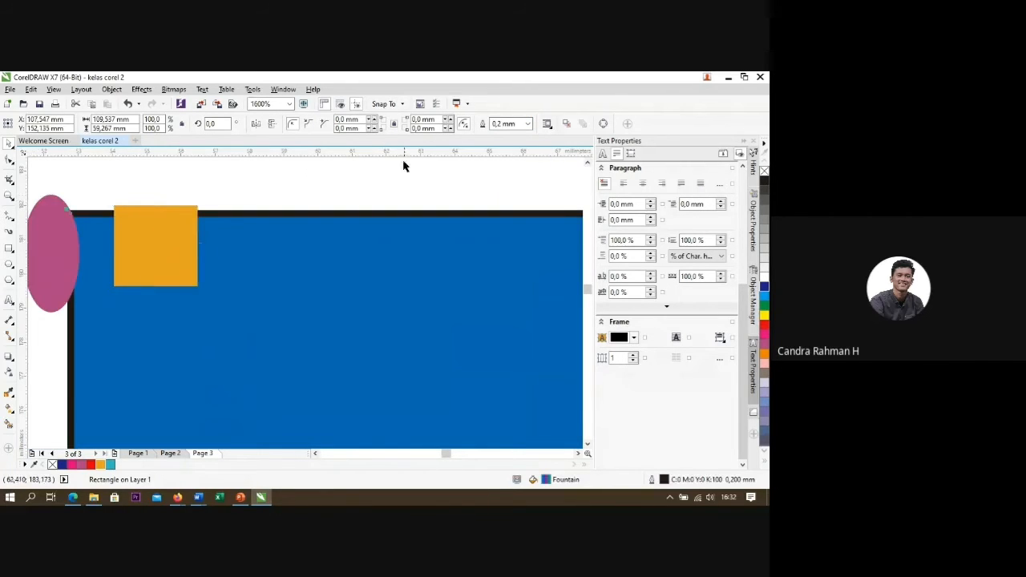
pyautogui.click(527, 124)
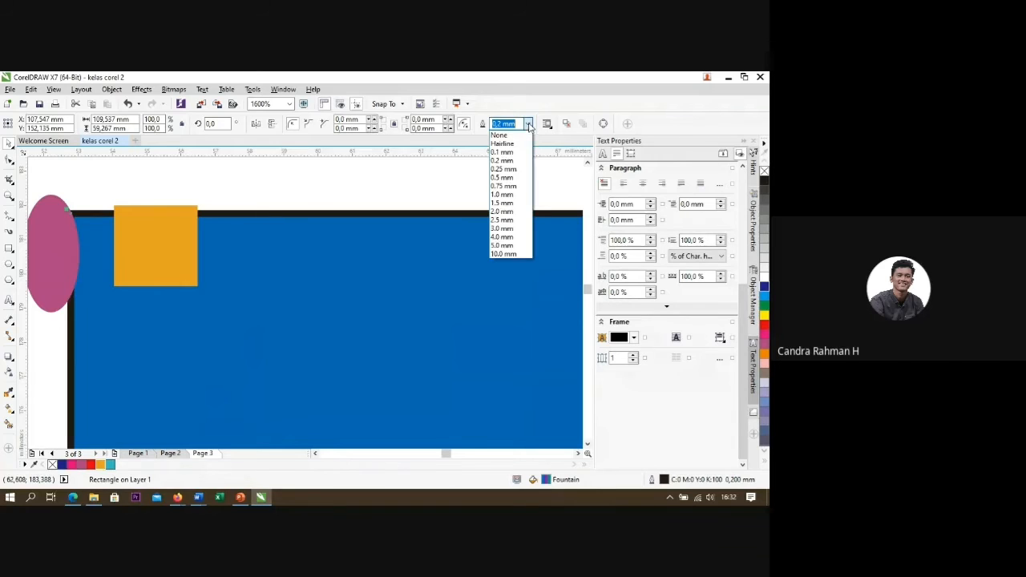
pyautogui.click(522, 137)
pyautogui.scroll(-2, 231, 228)
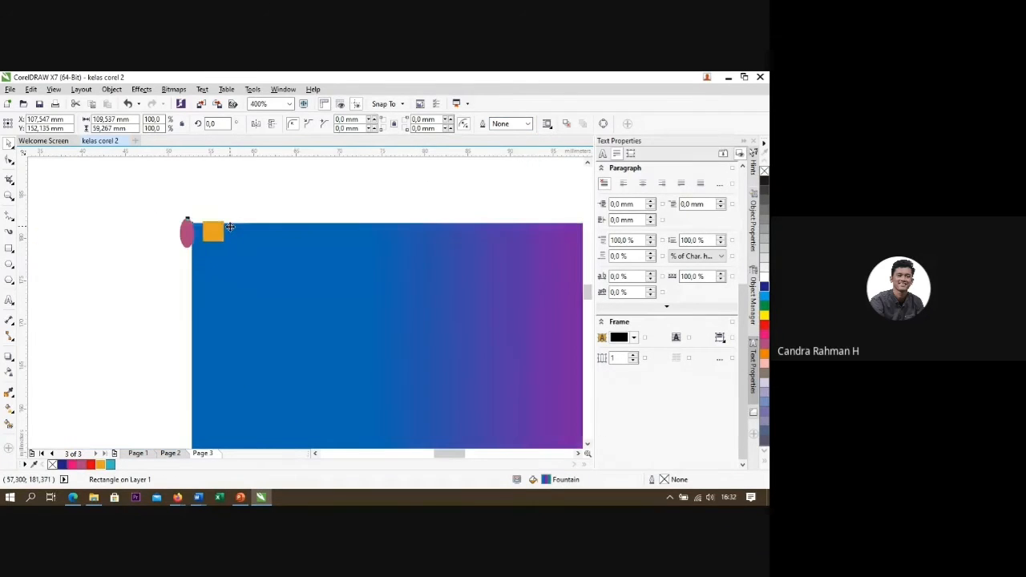
pyautogui.scroll(2, 206, 233)
pyautogui.scroll(-2, 94, 190)
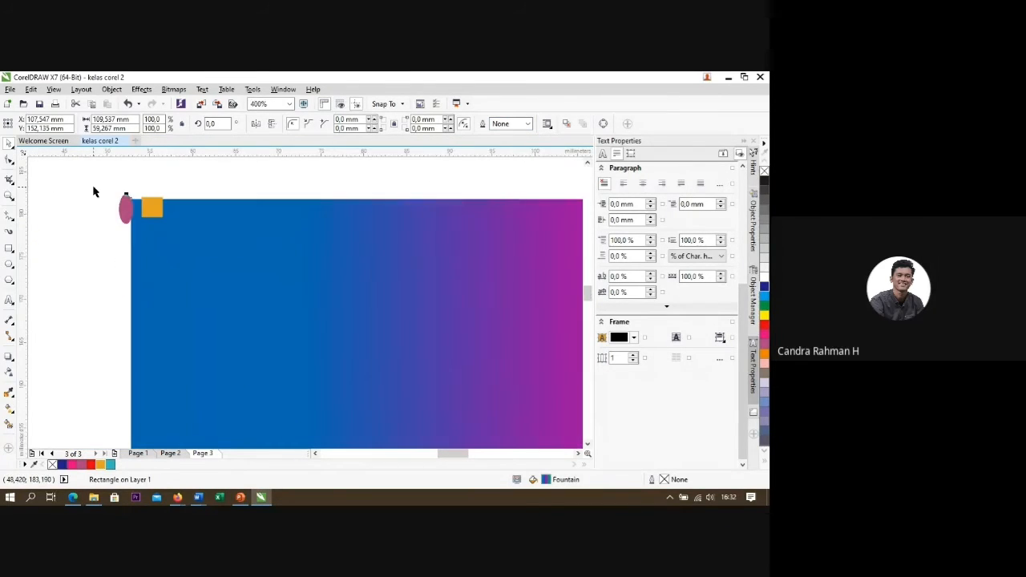
# Step: Move the ellipse and orange square together into the gradient rectangle and enlarge them to about 20.7 by 13.9 mm overall
pyautogui.moveTo(94, 182); pyautogui.dragTo(185, 250)
pyautogui.moveTo(150, 209); pyautogui.dragTo(292, 261)
pyautogui.scroll(-2, 105, 211)
pyautogui.scroll(2, 170, 232)
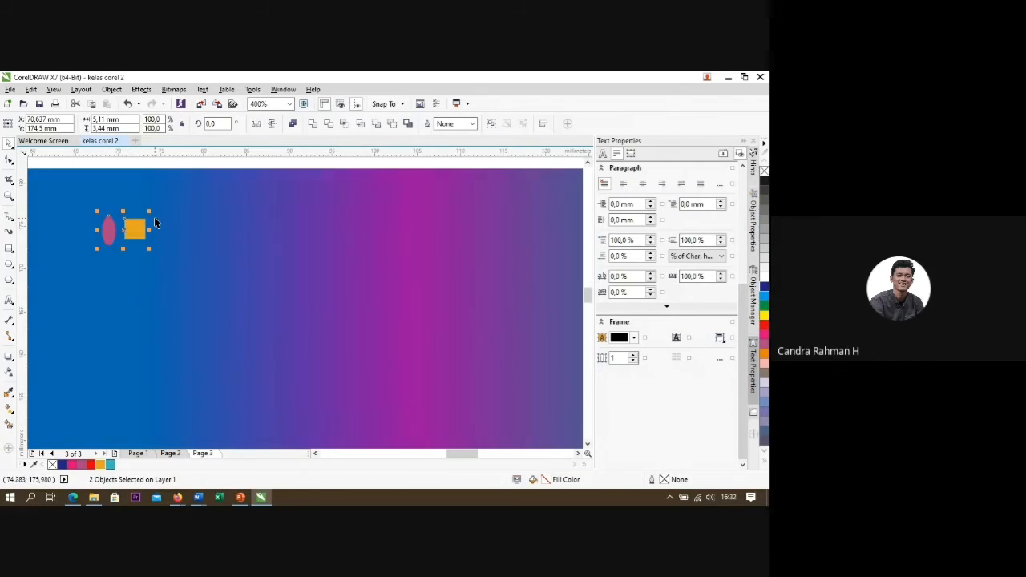
pyautogui.moveTo(149, 251); pyautogui.dragTo(282, 337)
pyautogui.scroll(-4, 216, 297)
pyautogui.scroll(1, 221, 298)
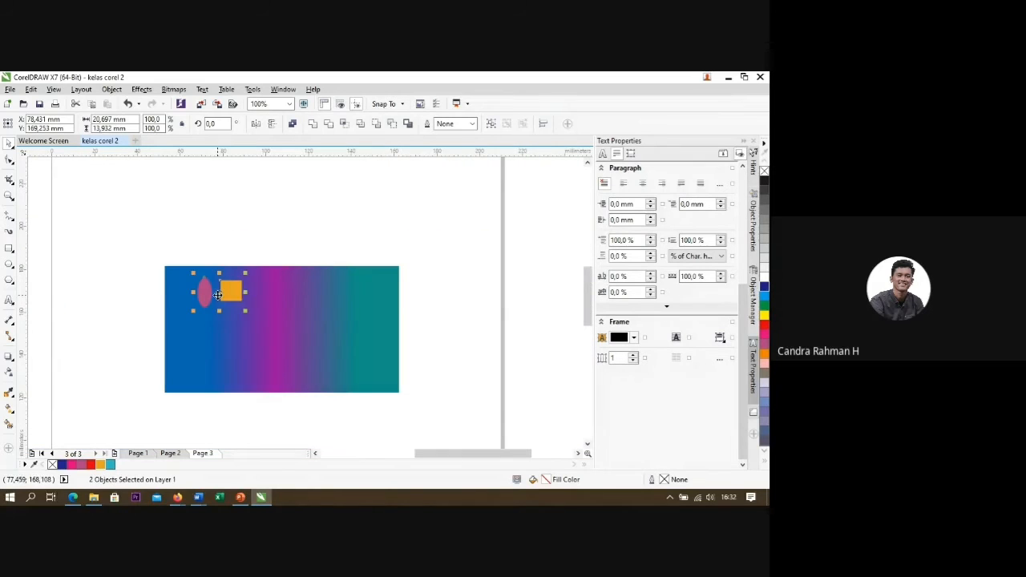
# Step: Move the ellipse and orange square above the gradient rectangle and delete them, and delete the gradient rectangle from page 3
pyautogui.moveTo(219, 297); pyautogui.dragTo(170, 231)
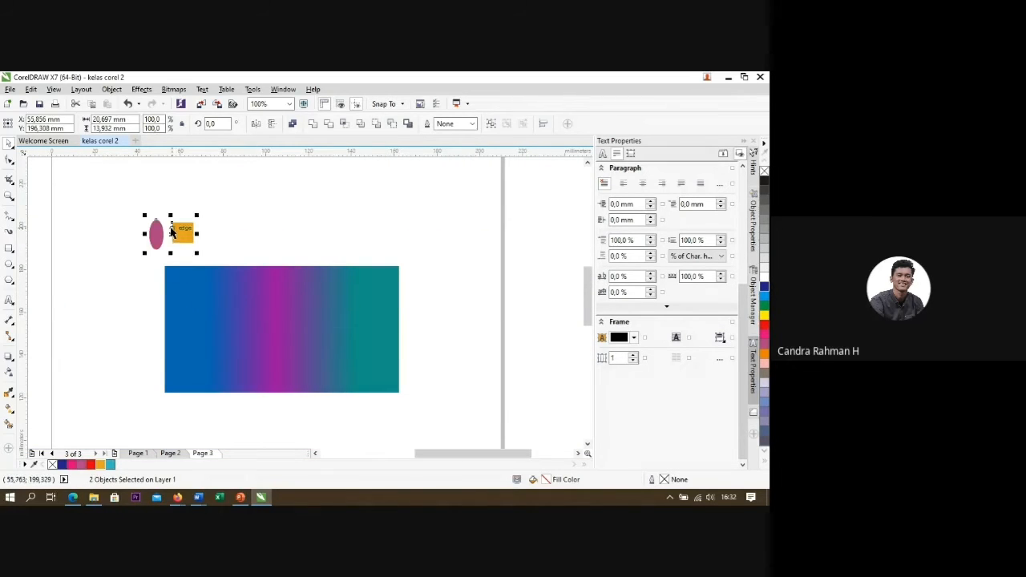
pyautogui.press('Delete')
pyautogui.scroll(-2, 174, 222)
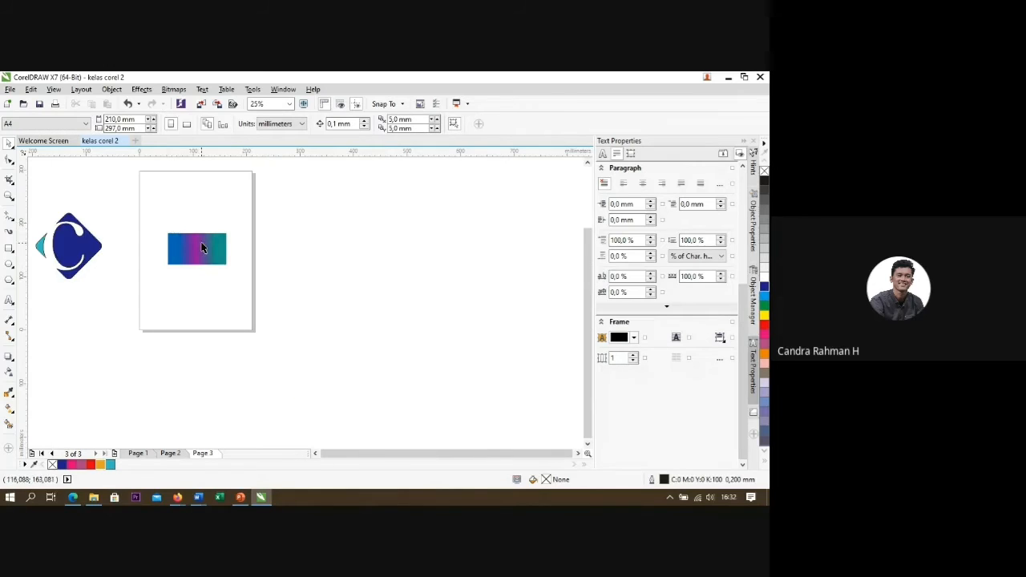
pyautogui.scroll(2, 201, 245)
pyautogui.click(202, 243)
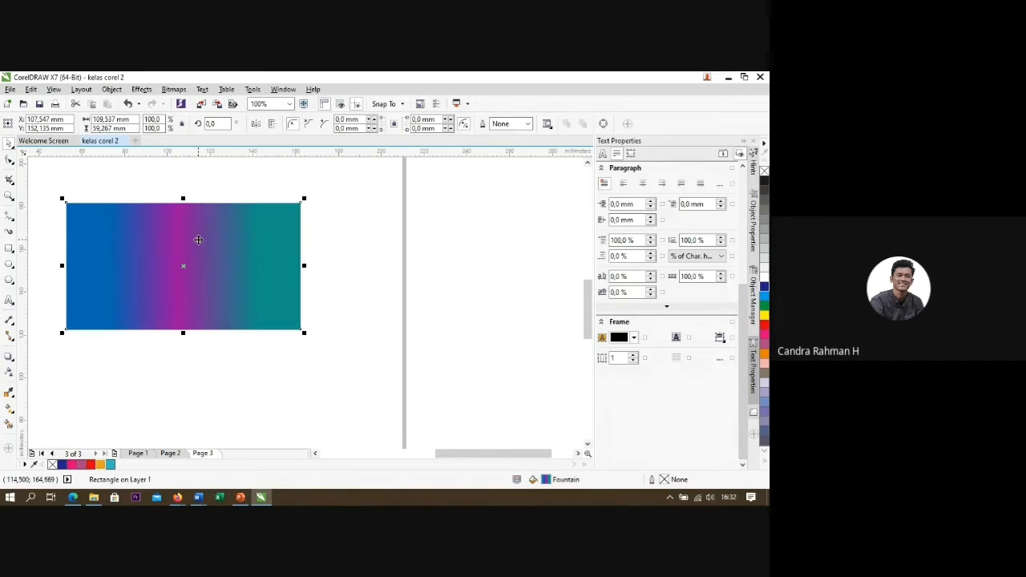
pyautogui.click(195, 189)
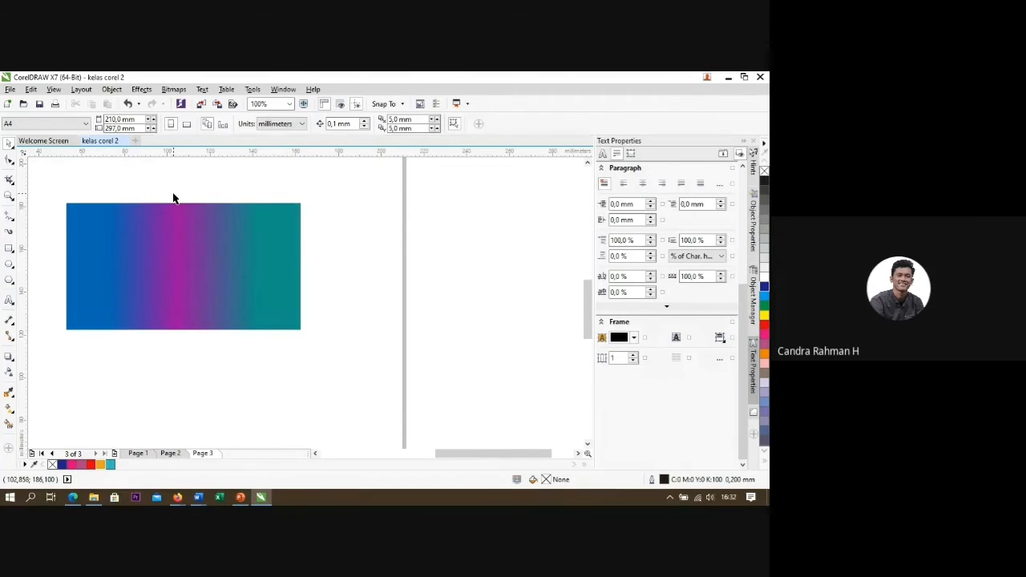
pyautogui.click(196, 218)
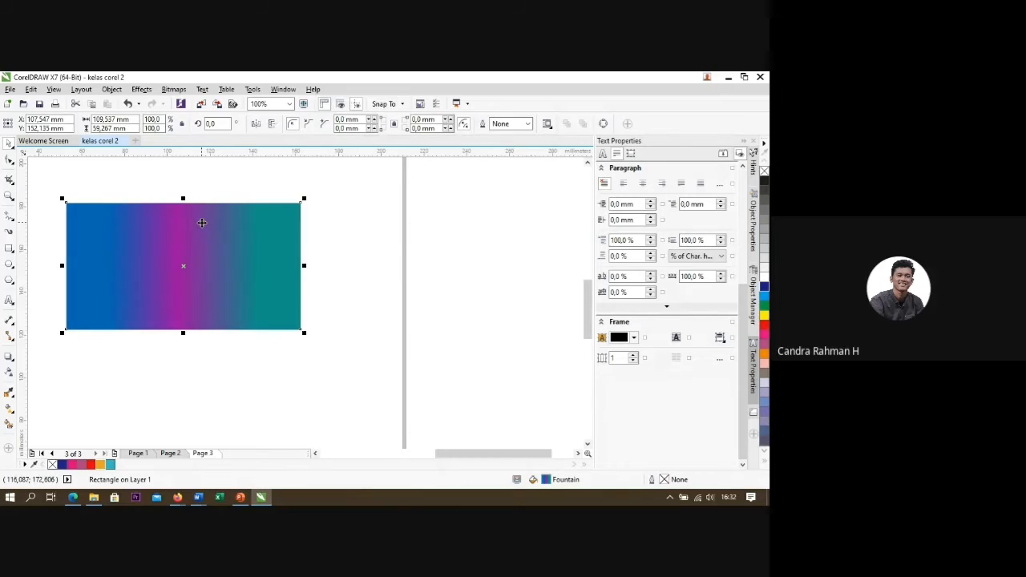
pyautogui.press('Delete')
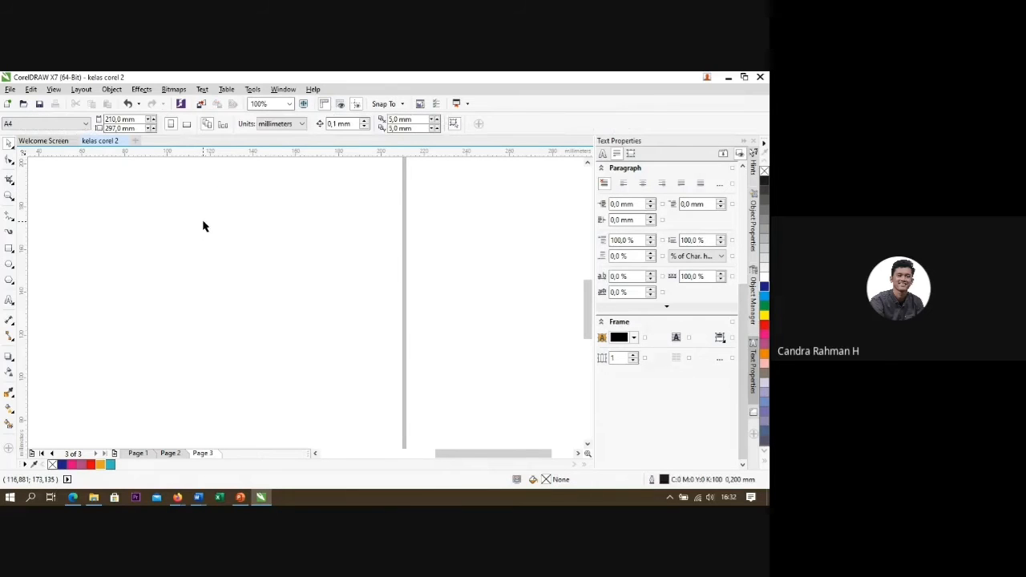
pyautogui.scroll(-1, 206, 225)
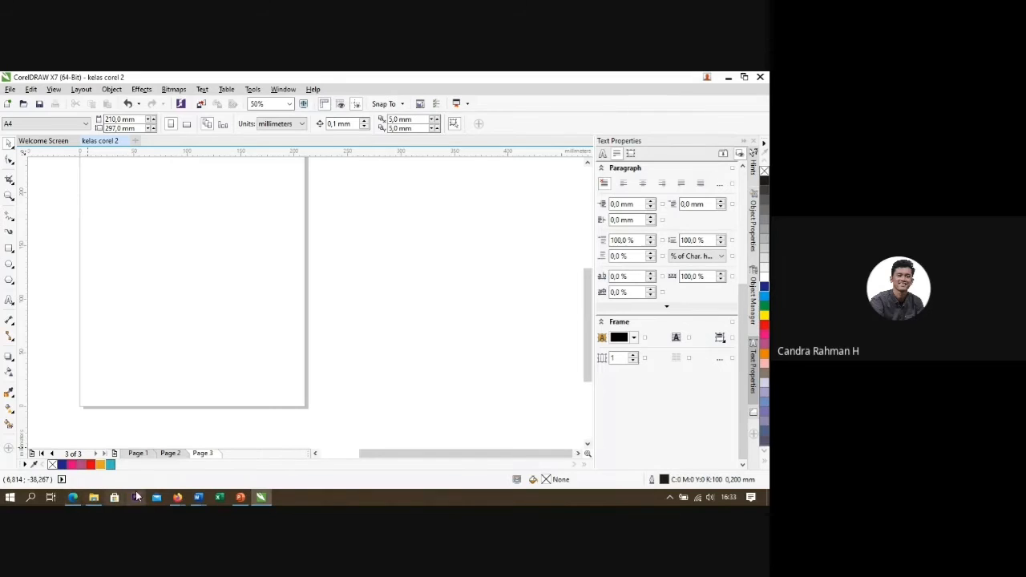
# Step: Check the Google Meet window in Firefox, return to CorelDRAW and view the blank page 3 beside the logo
pyautogui.click(177, 498)
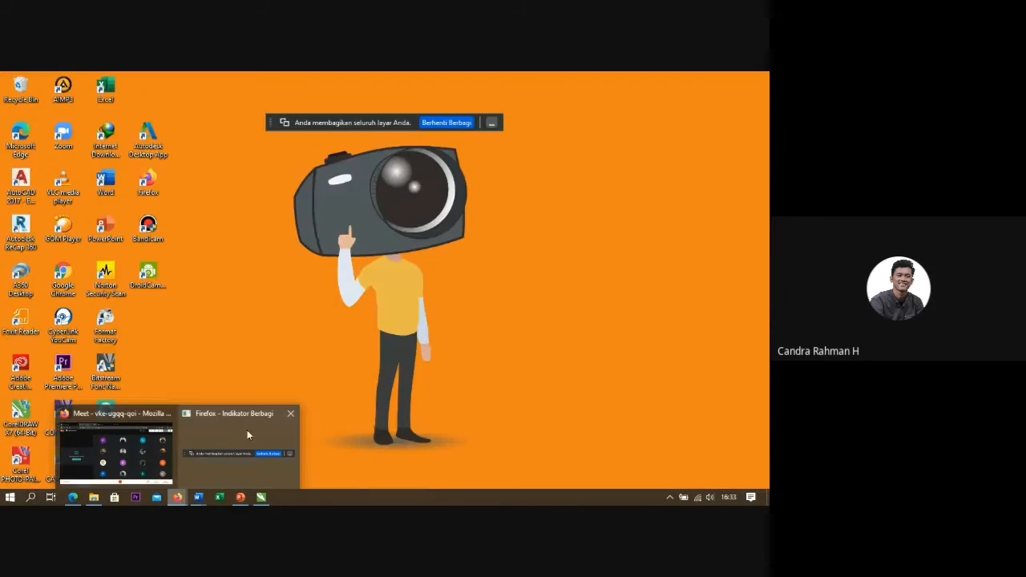
pyautogui.moveTo(145, 454)
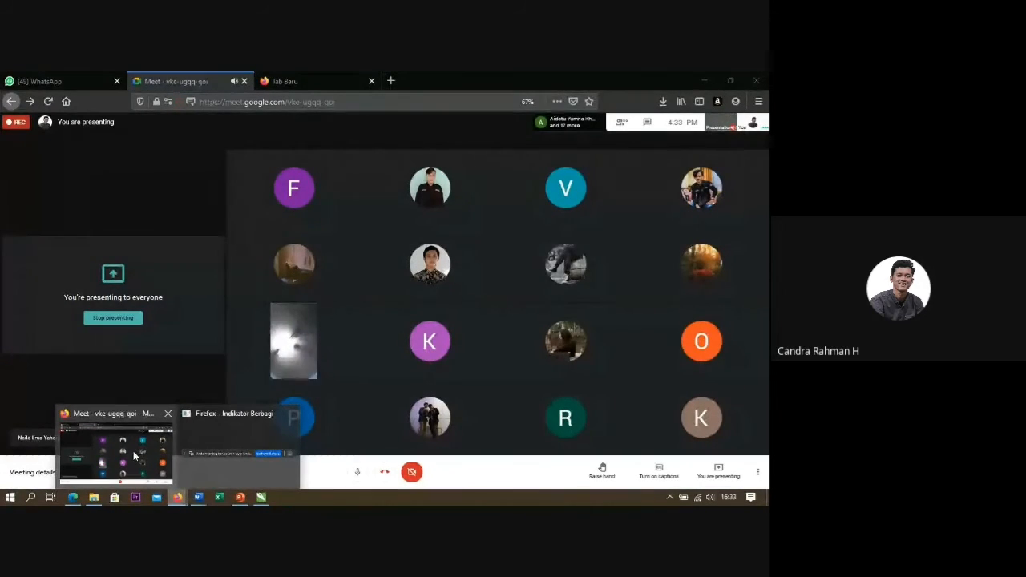
pyautogui.click(264, 498)
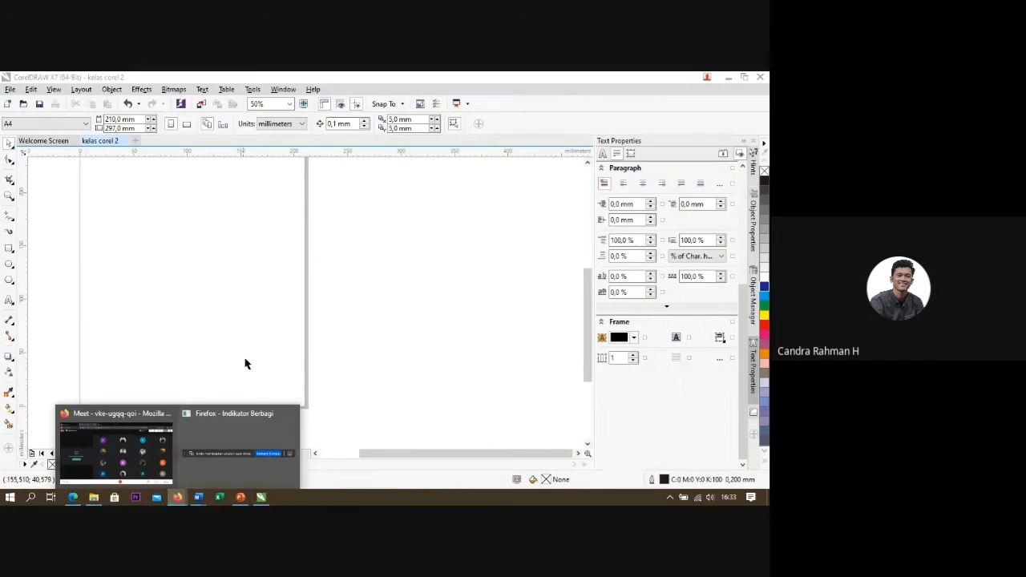
pyautogui.scroll(-1, 385, 316)
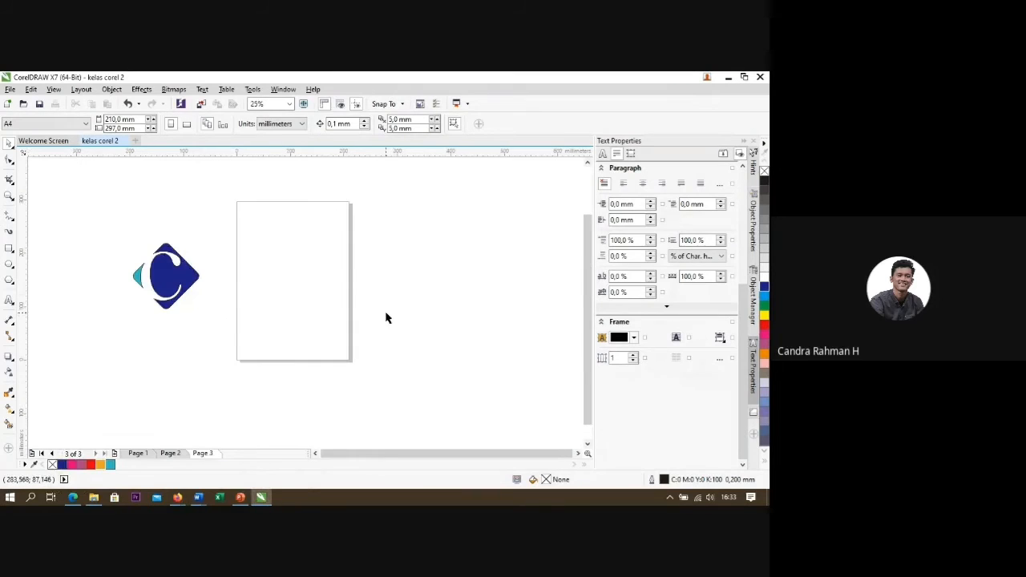
pyautogui.scroll(1, 246, 278)
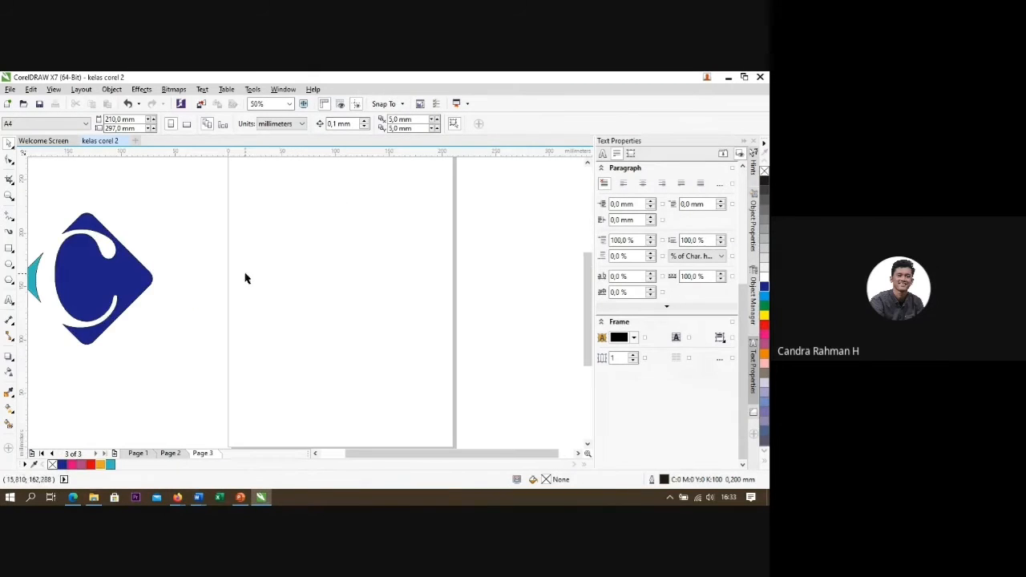
# Step: Switch to the kelas CorelDRAW folder in File Explorer and show the desktop
pyautogui.click(177, 497)
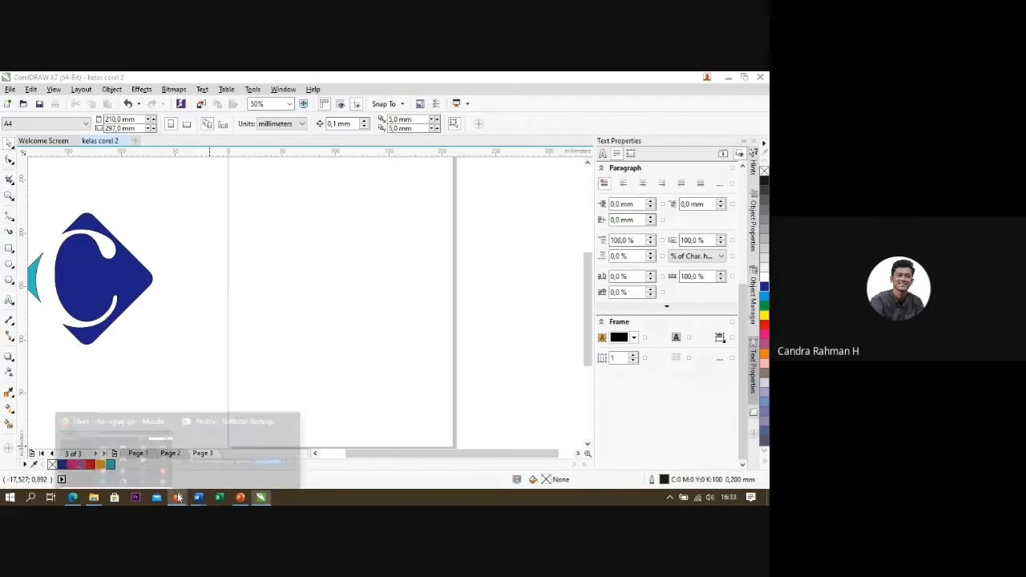
pyautogui.click(93, 497)
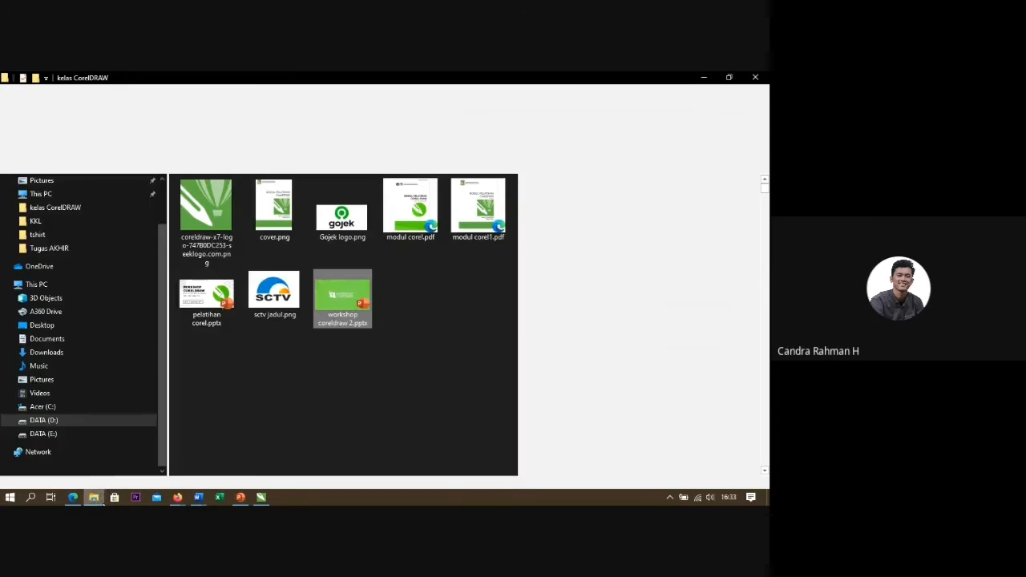
pyautogui.click(768, 498)
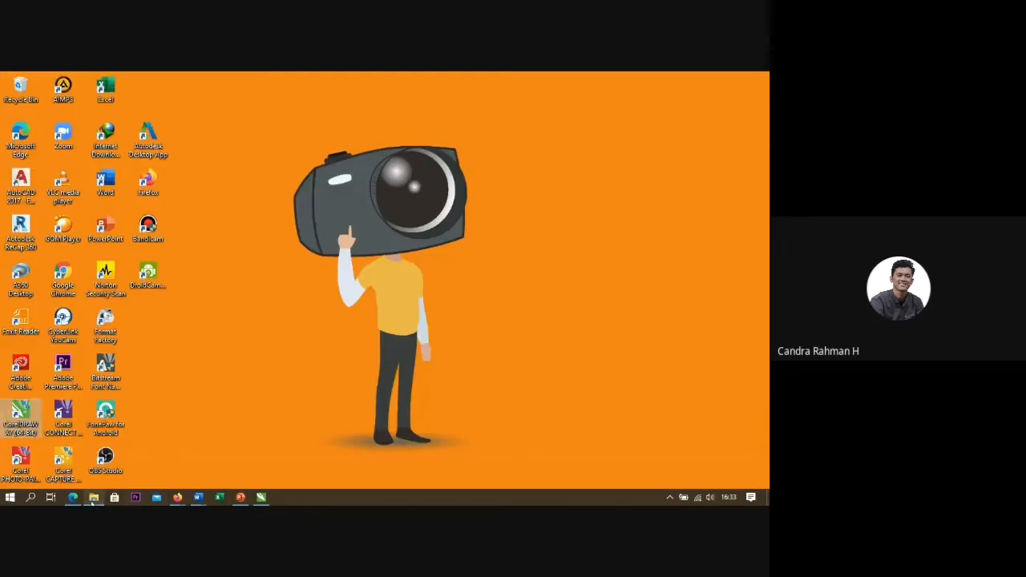
# Step: Bring "Gojek logo.png" from the kelas CorelDRAW folder in File Explorer into page 3 of the CorelDRAW document
pyautogui.click(94, 500)
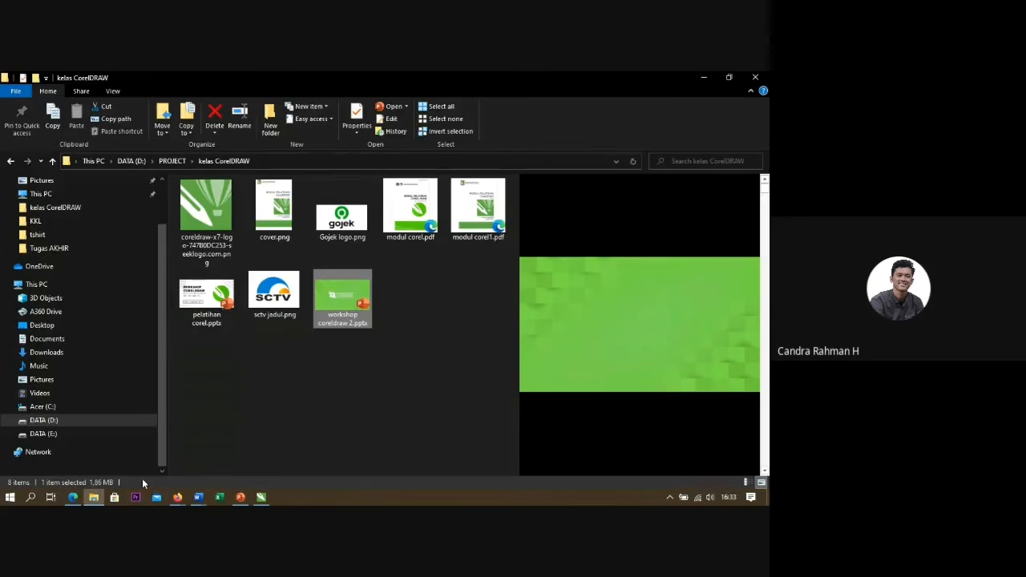
pyautogui.click(331, 378)
pyautogui.click(341, 212)
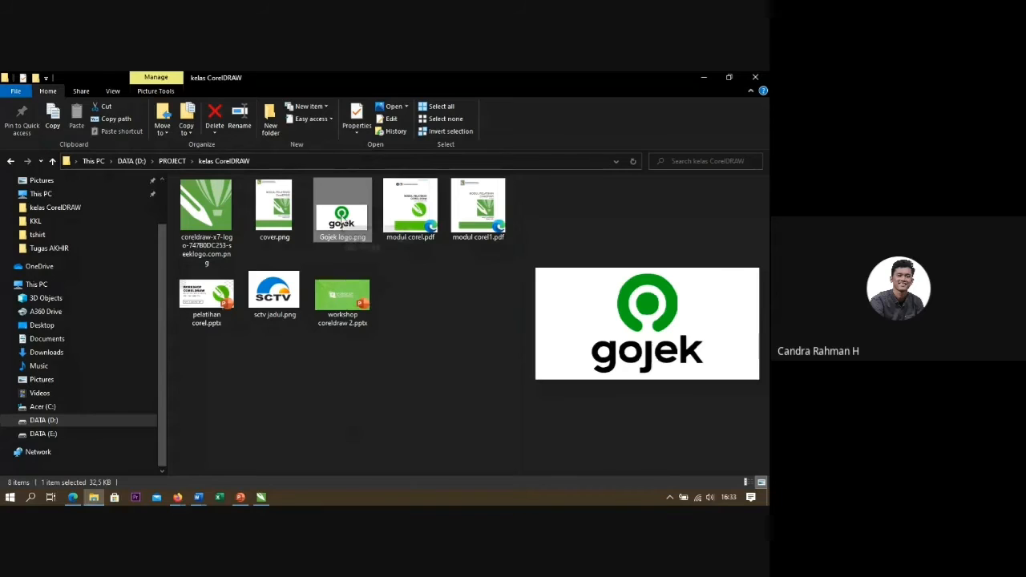
pyautogui.moveTo(340, 224); pyautogui.dragTo(321, 323)
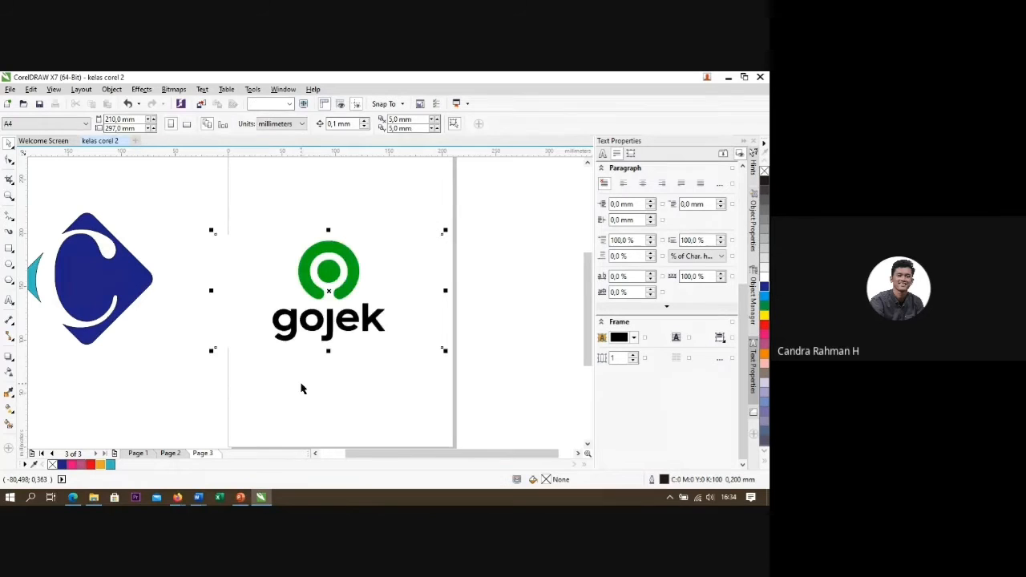
# Step: Bring "sctv jadul.png" from the kelas CorelDRAW folder into page 3 of the CorelDRAW document
pyautogui.click(94, 498)
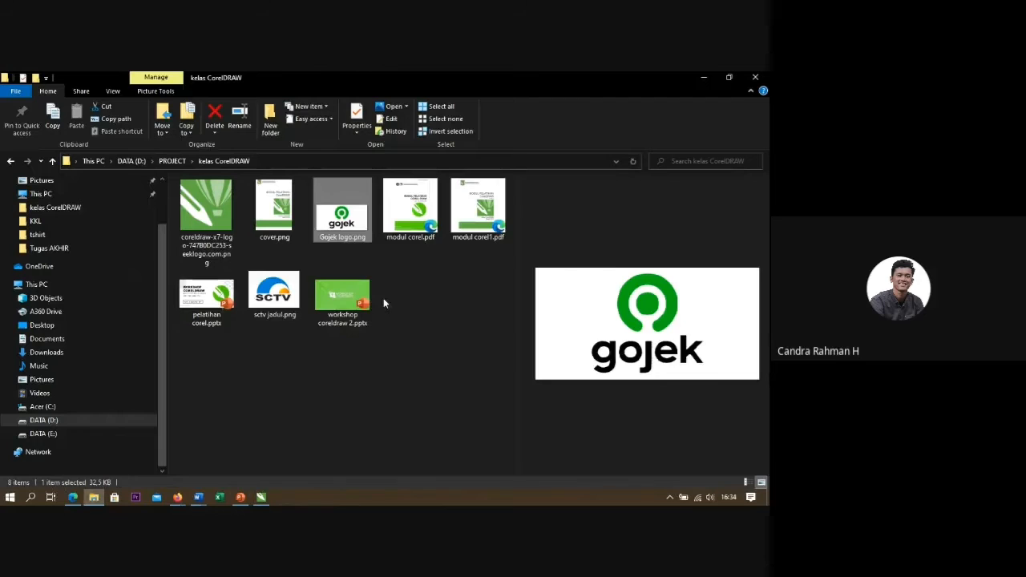
pyautogui.click(275, 297)
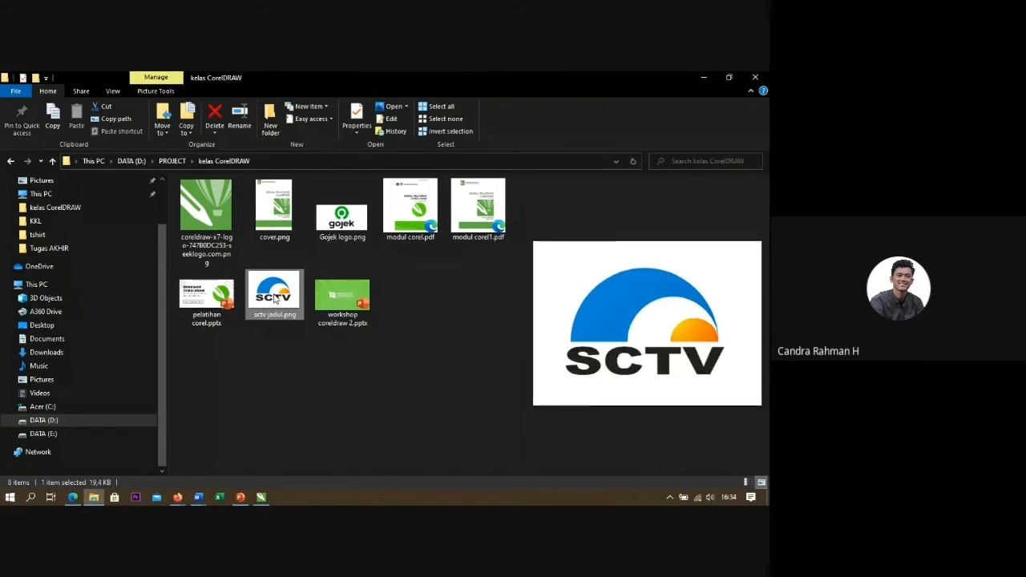
pyautogui.moveTo(275, 298); pyautogui.dragTo(286, 396)
pyautogui.scroll(-2, 234, 282)
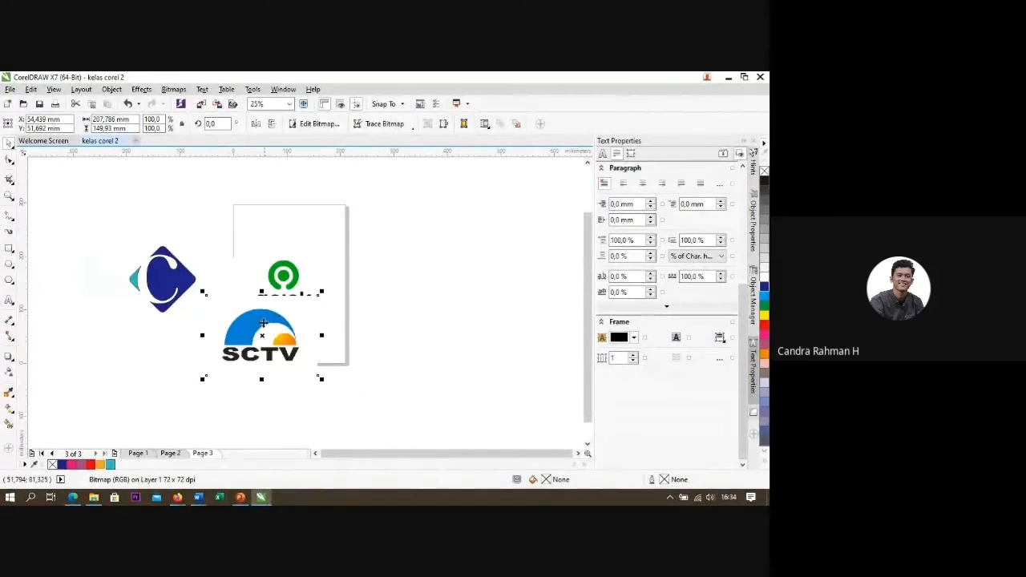
# Step: Move the SCTV logo off the page above the diamond logo and the Gojek logo below it
pyautogui.moveTo(262, 326); pyautogui.dragTo(157, 213)
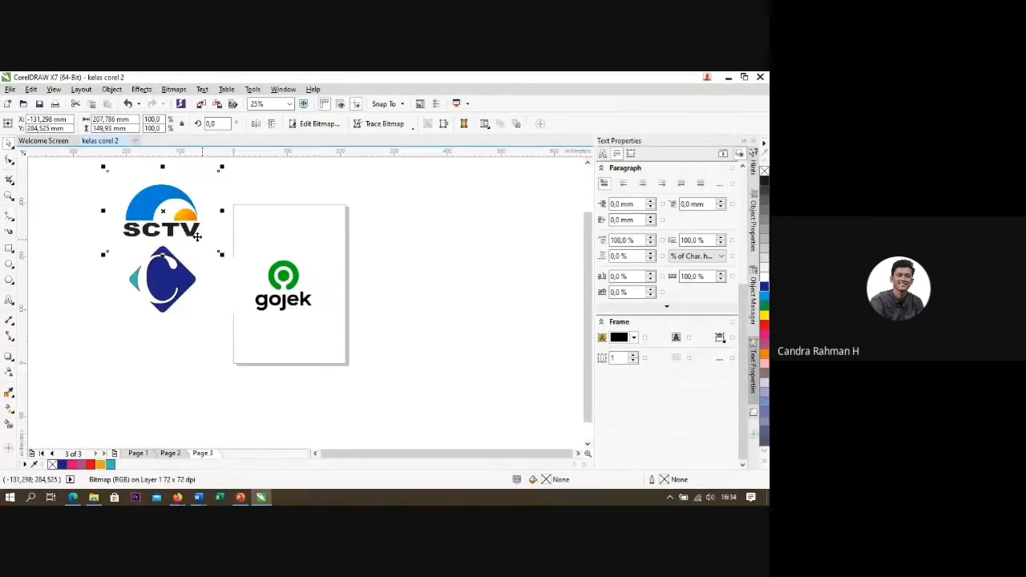
pyautogui.moveTo(280, 293); pyautogui.dragTo(162, 359)
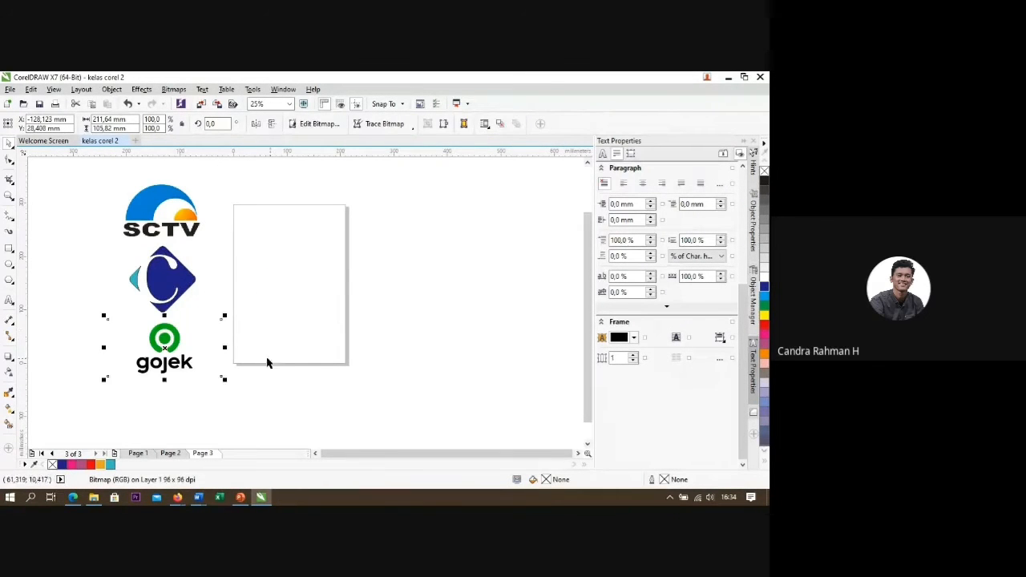
pyautogui.click(274, 362)
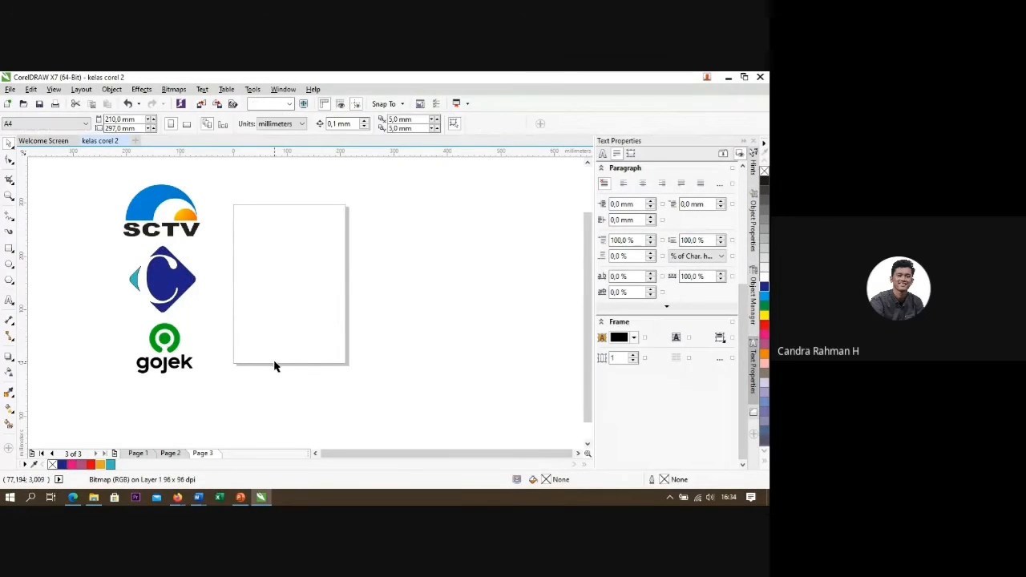
# Step: Look over the remaining files in the kelas CorelDRAW folder, select "modul corel.pdf" and return to CorelDRAW
pyautogui.click(94, 498)
pyautogui.click(316, 388)
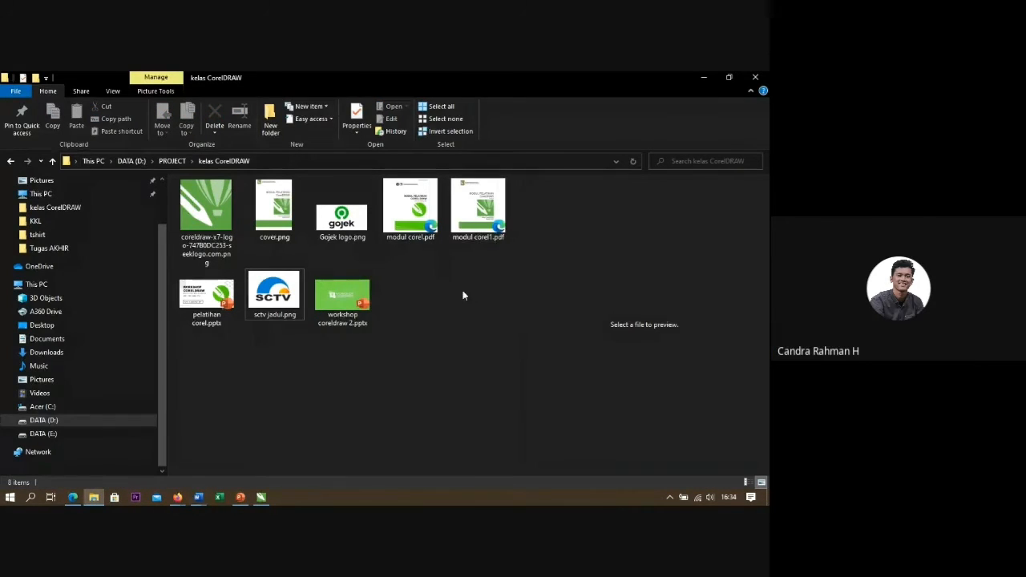
pyautogui.click(416, 210)
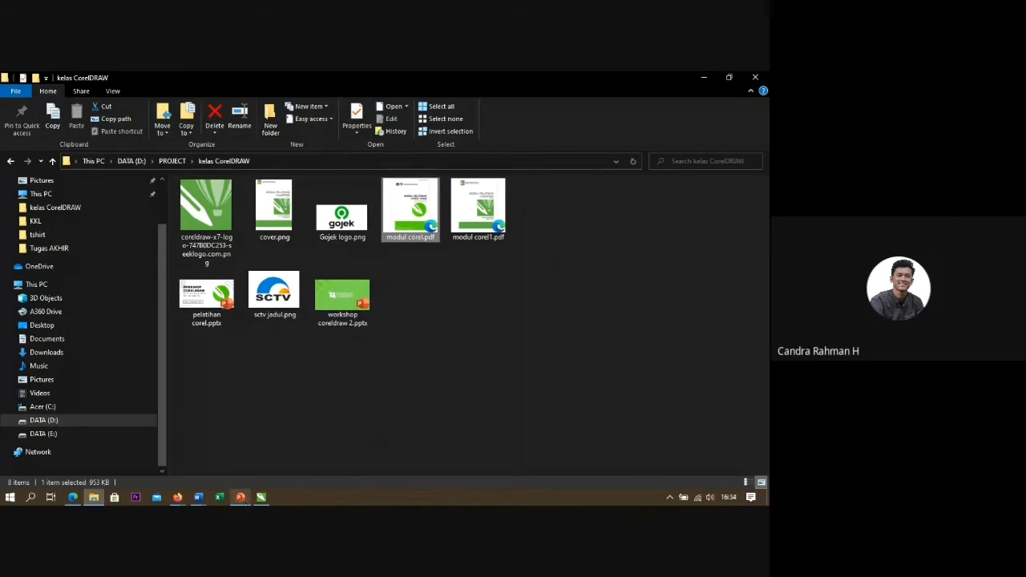
pyautogui.click(260, 497)
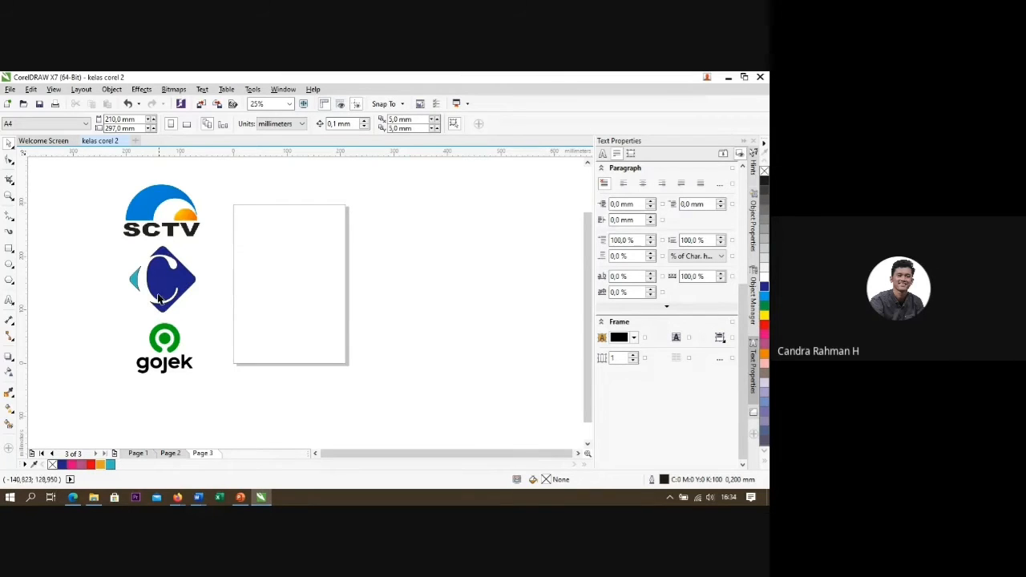
# Step: Try rearranging the logos by shifting SCTV, moving only the diamond's blue part and undoing that, and placing Gojek above SCTV
pyautogui.moveTo(163, 211); pyautogui.dragTo(122, 236)
pyautogui.moveTo(167, 290); pyautogui.dragTo(58, 379)
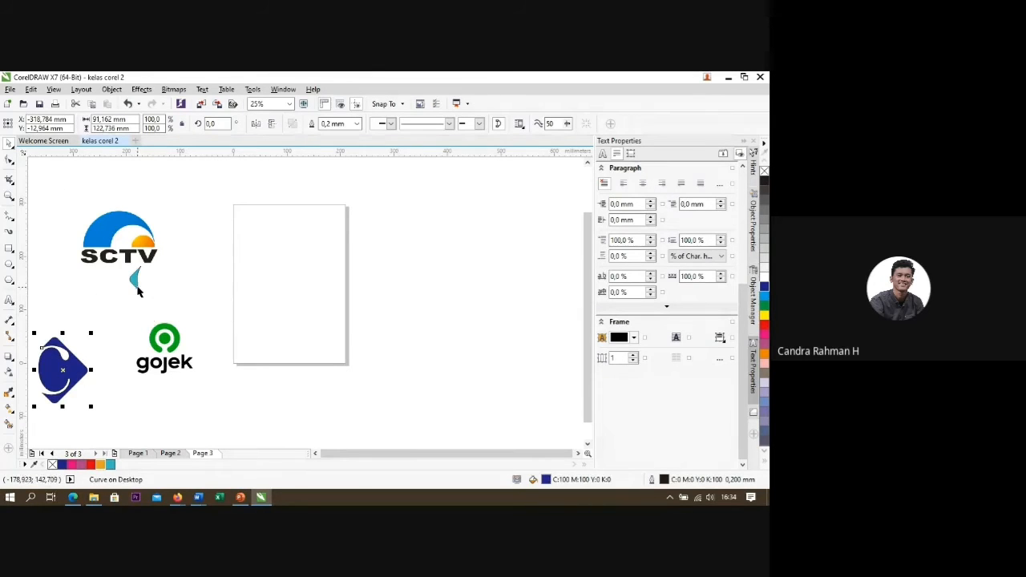
pyautogui.hotkey('ctrl', 'z')
pyautogui.moveTo(220, 320); pyautogui.dragTo(199, 165)
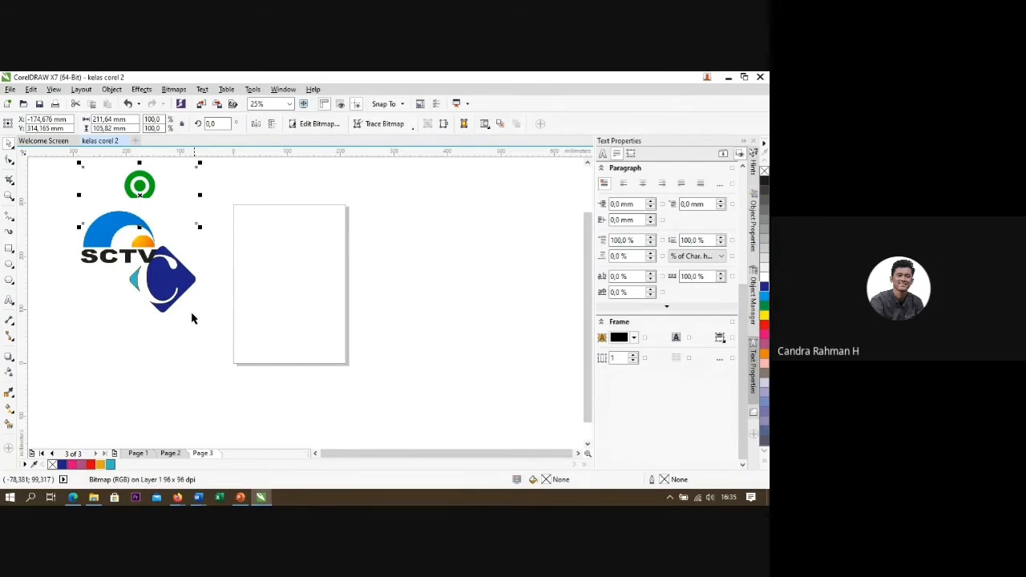
# Step: Select both parts of the diamond logo and move them together farther down and away from the page
pyautogui.moveTo(210, 333); pyautogui.dragTo(99, 228)
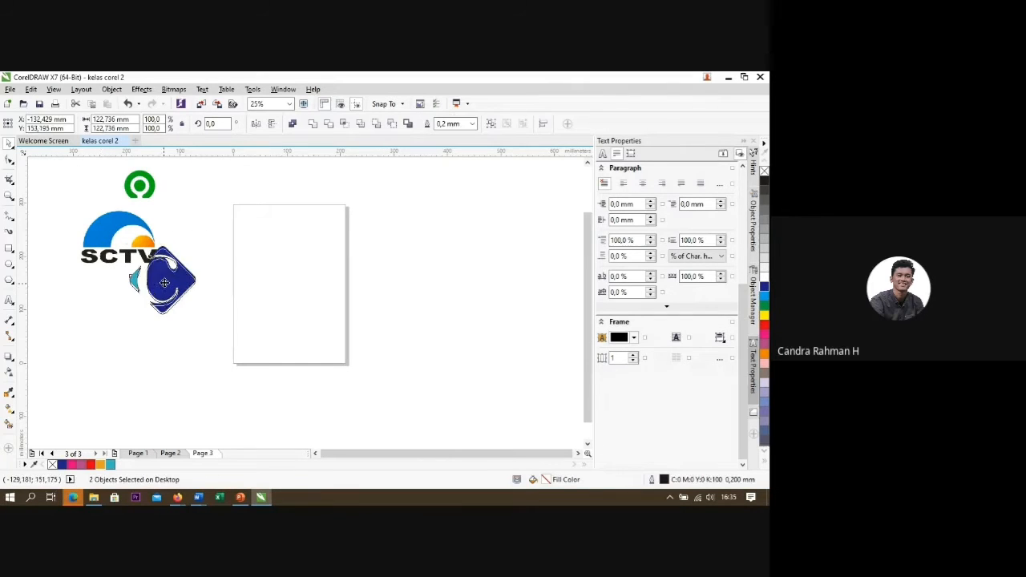
pyautogui.moveTo(164, 283); pyautogui.dragTo(83, 392)
pyautogui.click(174, 340)
# Step: Stack the SCTV logo above the Gojek logo in the empty area beside page 3 and deselect them
pyautogui.click(133, 244)
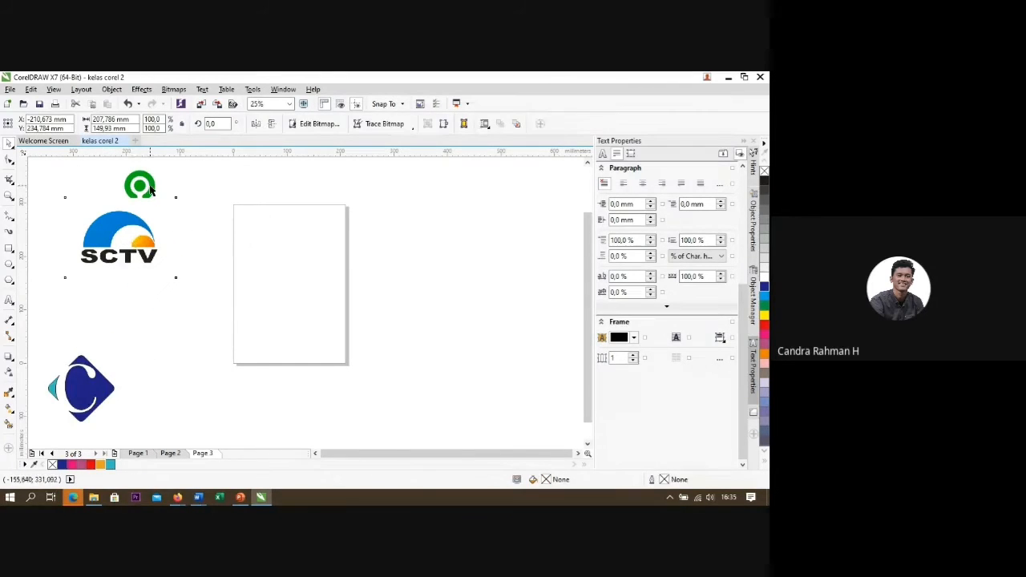
pyautogui.moveTo(150, 189); pyautogui.dragTo(178, 311)
pyautogui.moveTo(111, 232); pyautogui.dragTo(164, 235)
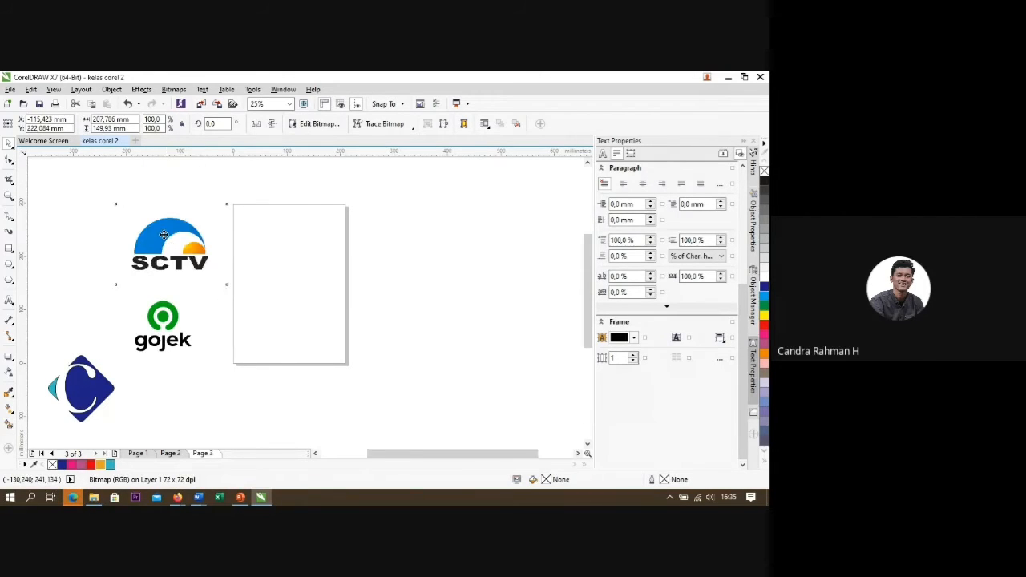
pyautogui.scroll(1, 163, 235)
pyautogui.scroll(-1, 163, 235)
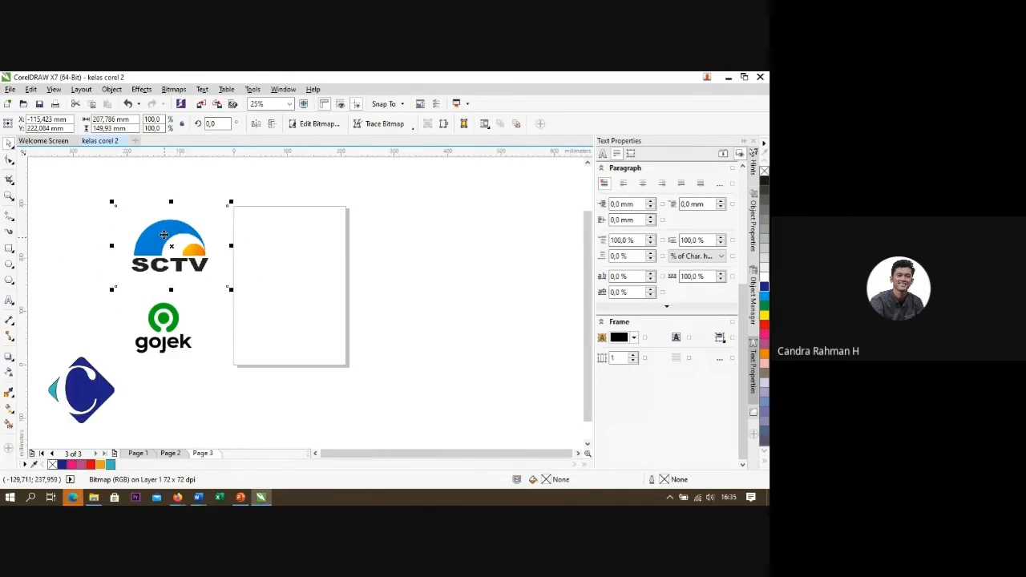
pyautogui.click(65, 218)
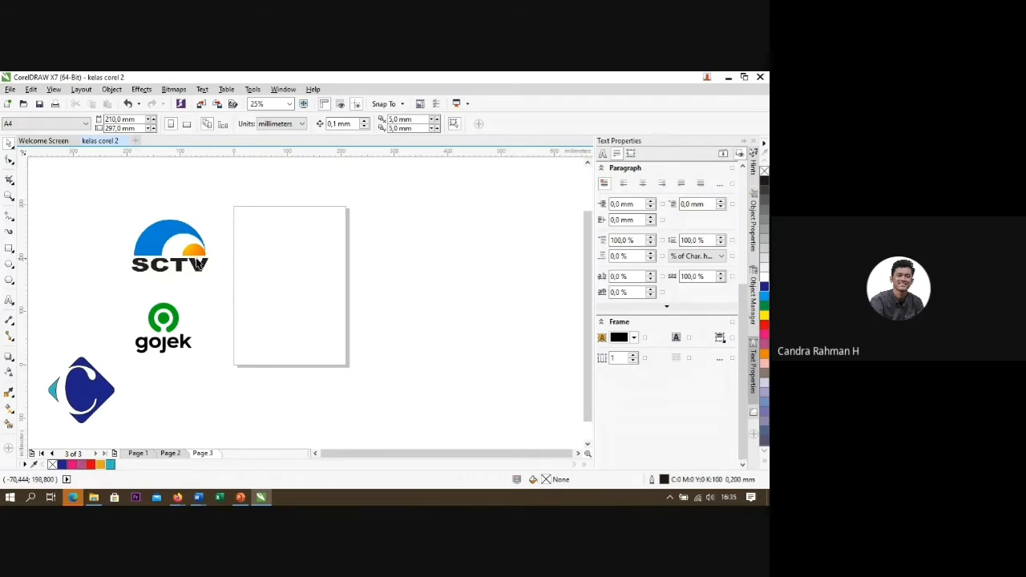
# Step: Examine the SCTV logo's blue arc, orange half circle and lettering up close
pyautogui.scroll(3, 193, 257)
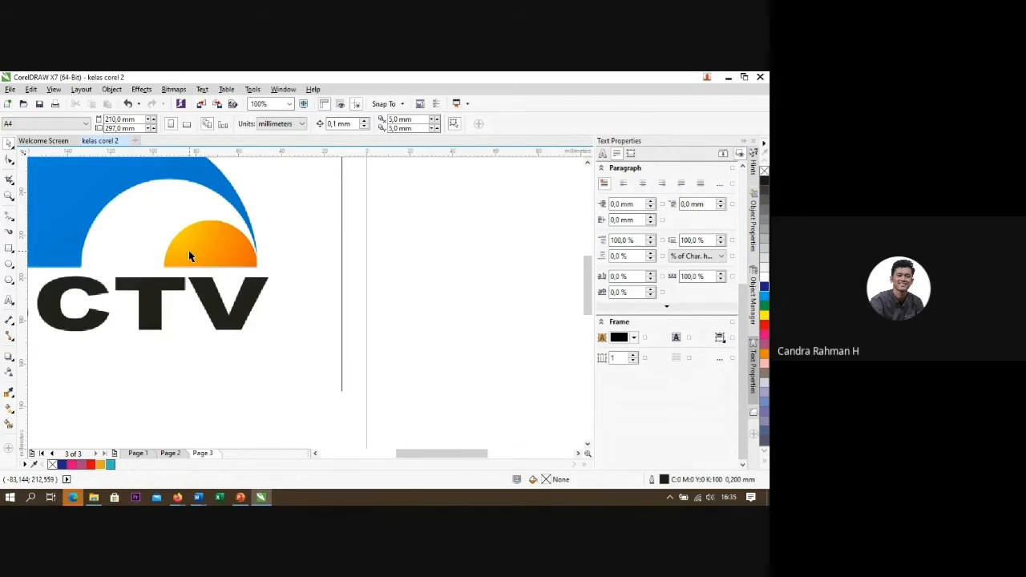
pyautogui.scroll(-1, 190, 256)
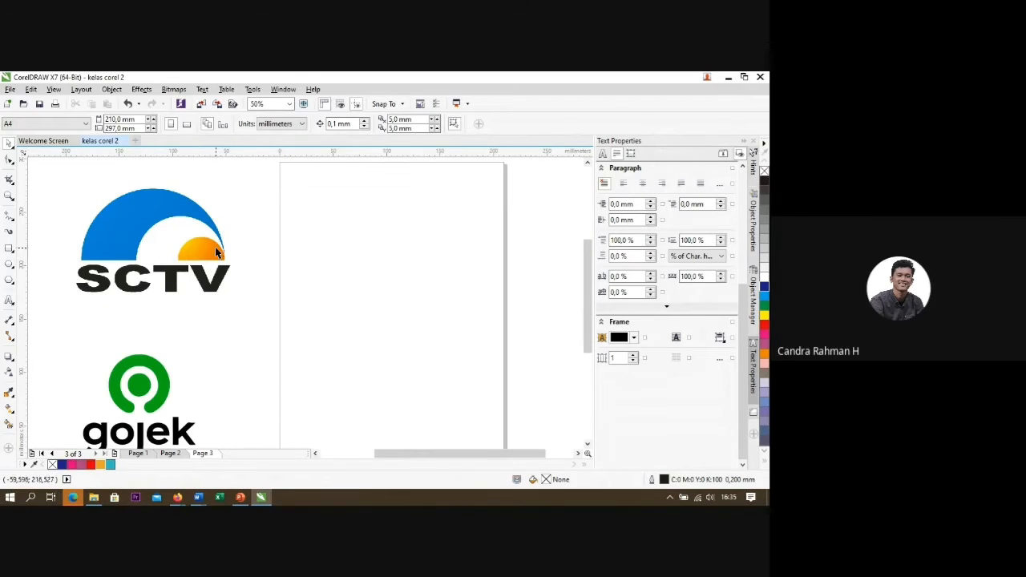
pyautogui.scroll(1, 195, 250)
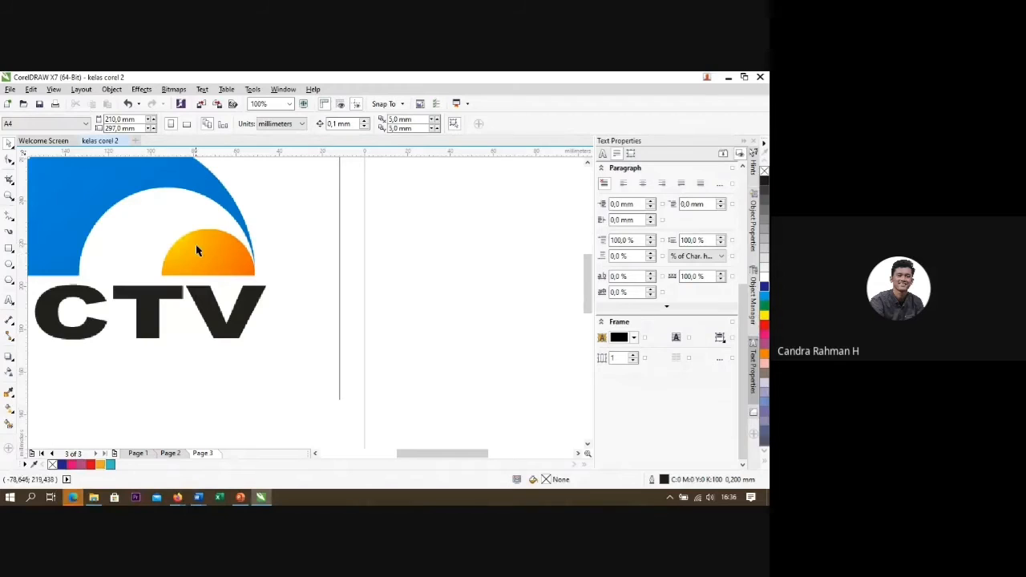
pyautogui.scroll(-1, 222, 250)
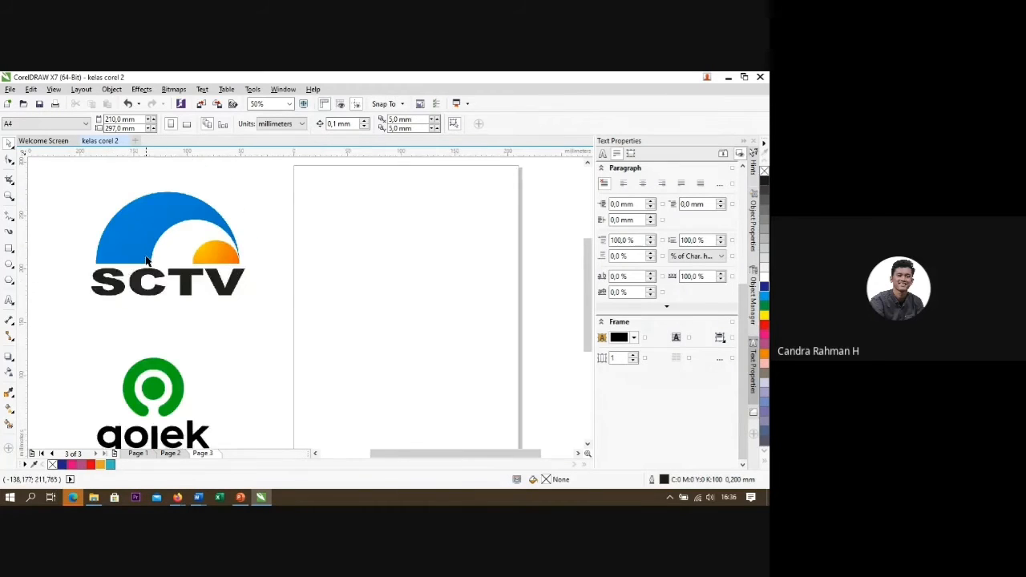
pyautogui.scroll(1, 147, 257)
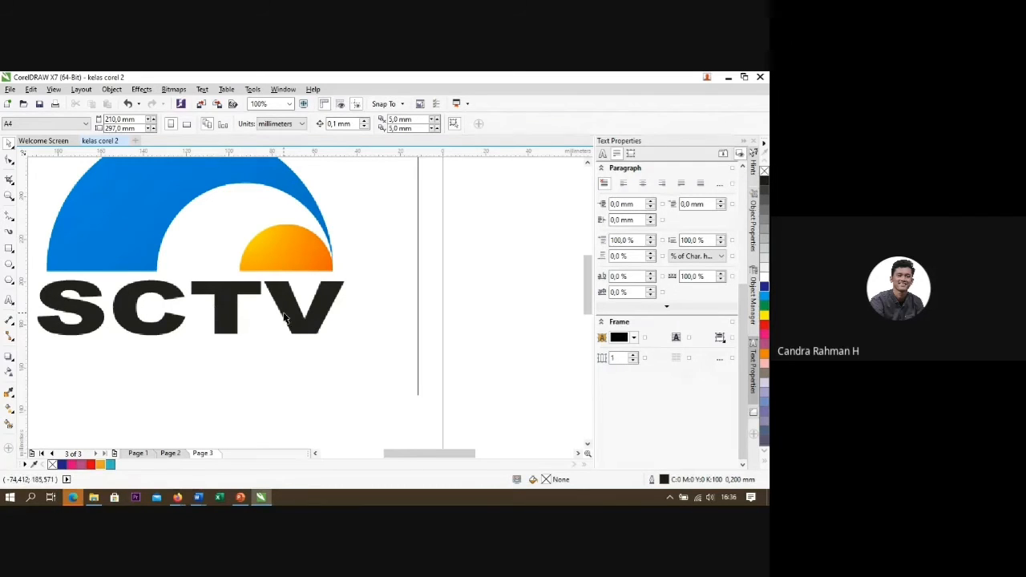
pyautogui.click(201, 380)
pyautogui.scroll(-1, 222, 323)
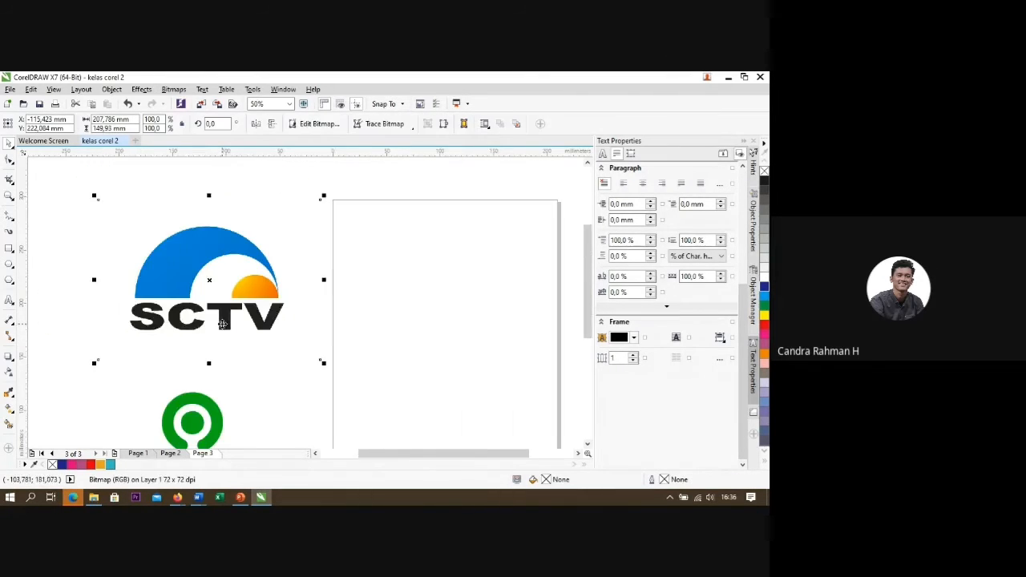
pyautogui.click(207, 297)
# Step: Draw a circle about 119.6 mm in diameter on page 3 beside the SCTV logo
pyautogui.click(9, 265)
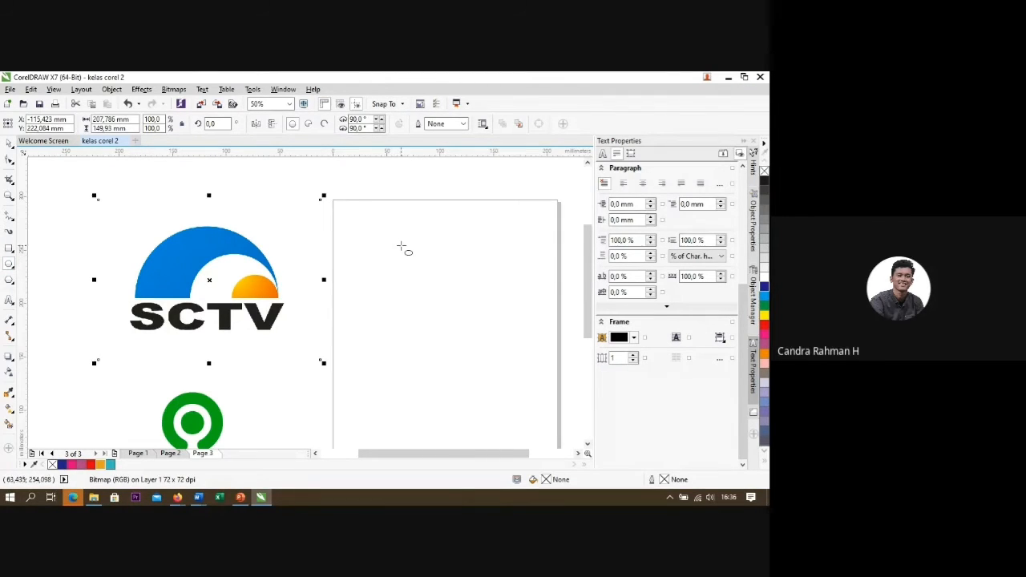
pyautogui.moveTo(401, 246); pyautogui.dragTo(530, 365)
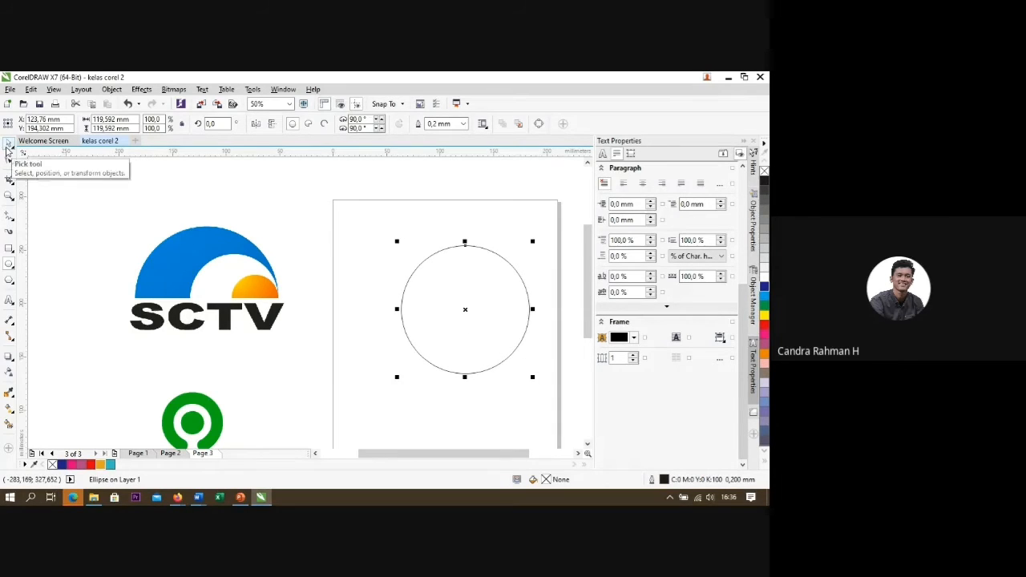
pyautogui.click(8, 143)
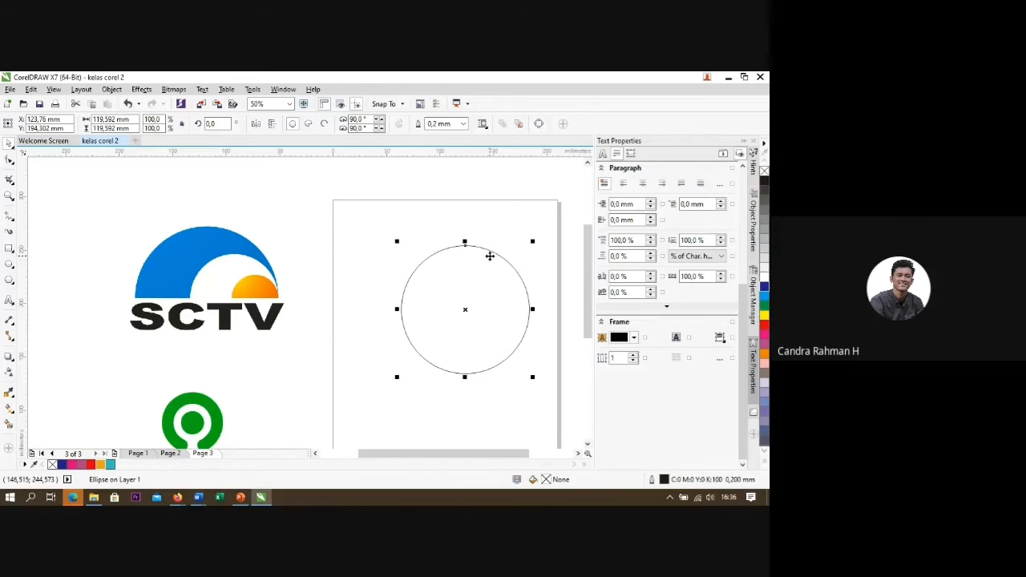
# Step: Fill the circle on page 3 with Blue (C100 M100 Y0 K0) and deselect it
pyautogui.click(764, 288)
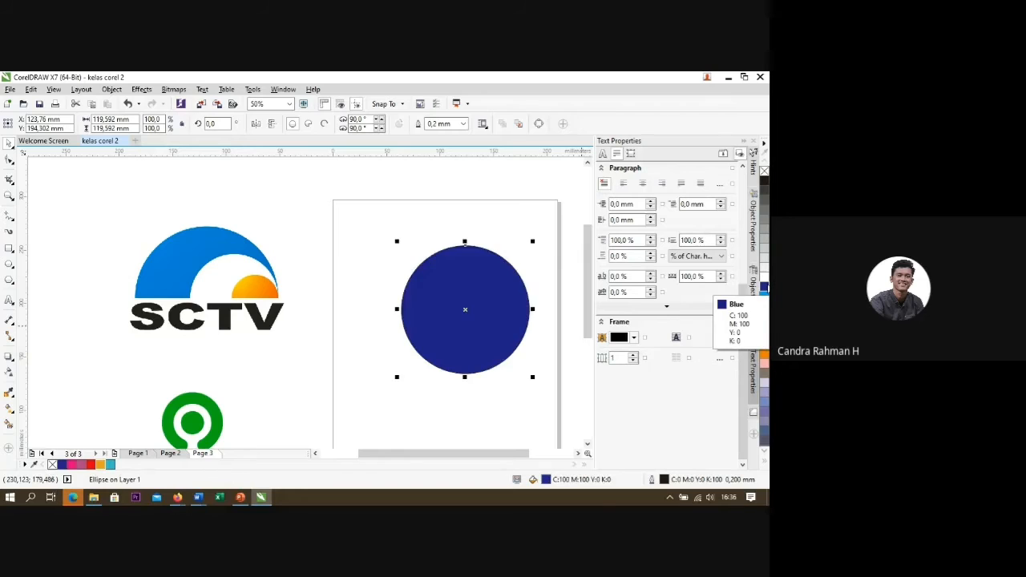
pyautogui.click(442, 223)
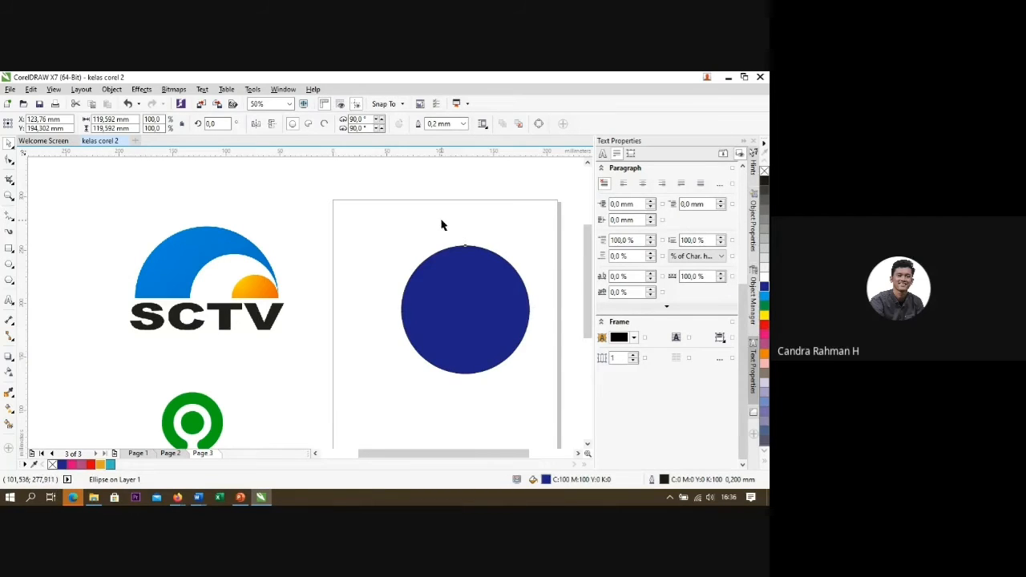
pyautogui.click(463, 286)
pyautogui.click(389, 214)
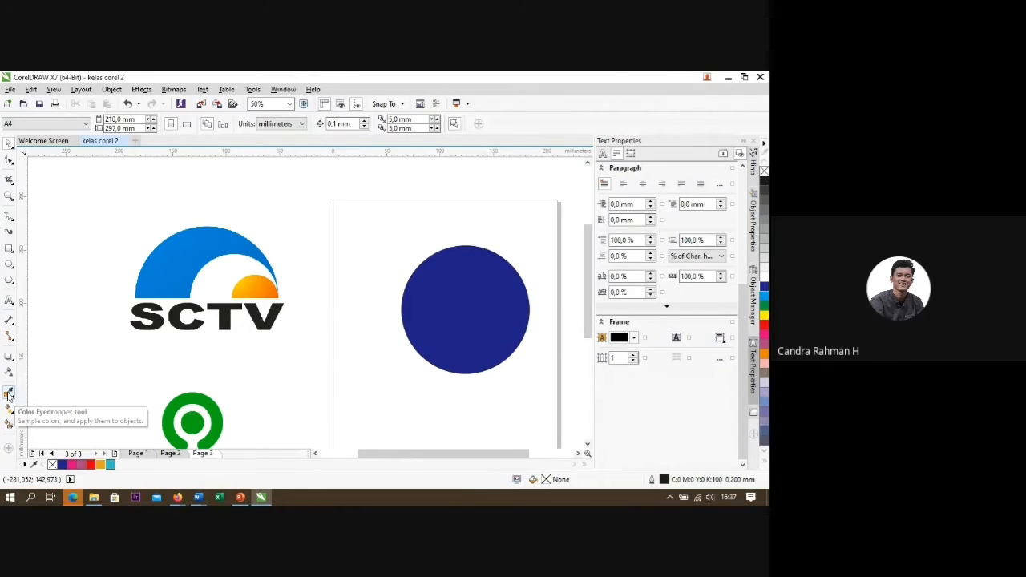
# Step: Sample the blue of the SCTV logo's arc with the Color Eyedropper and apply it to the circle on page 3
pyautogui.click(10, 395)
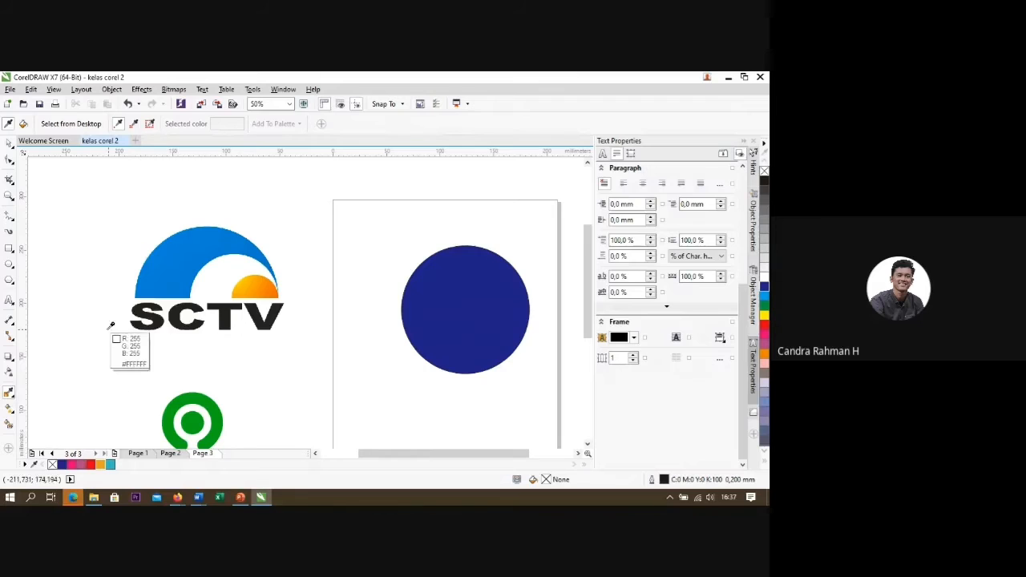
pyautogui.click(171, 271)
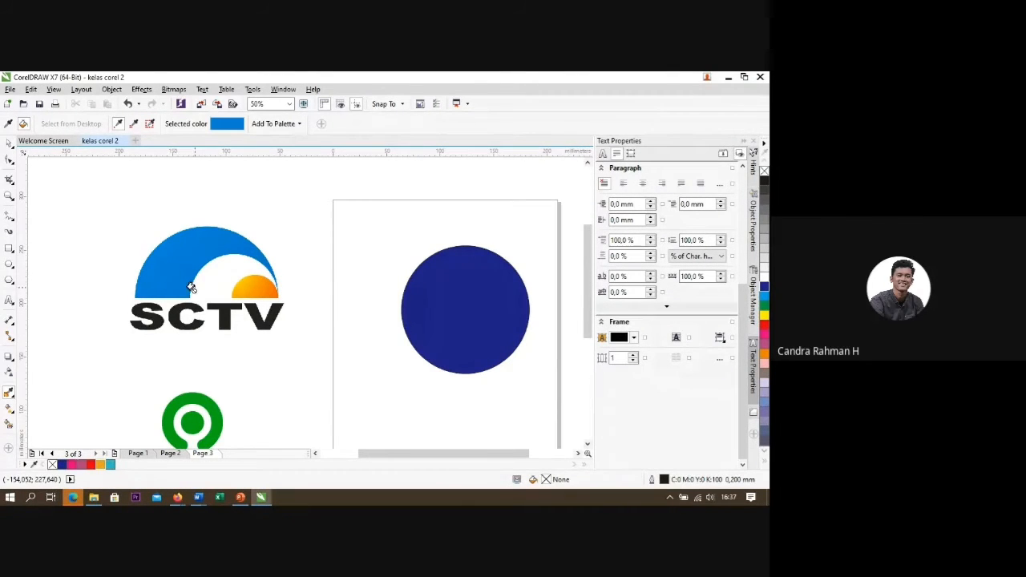
pyautogui.click(450, 303)
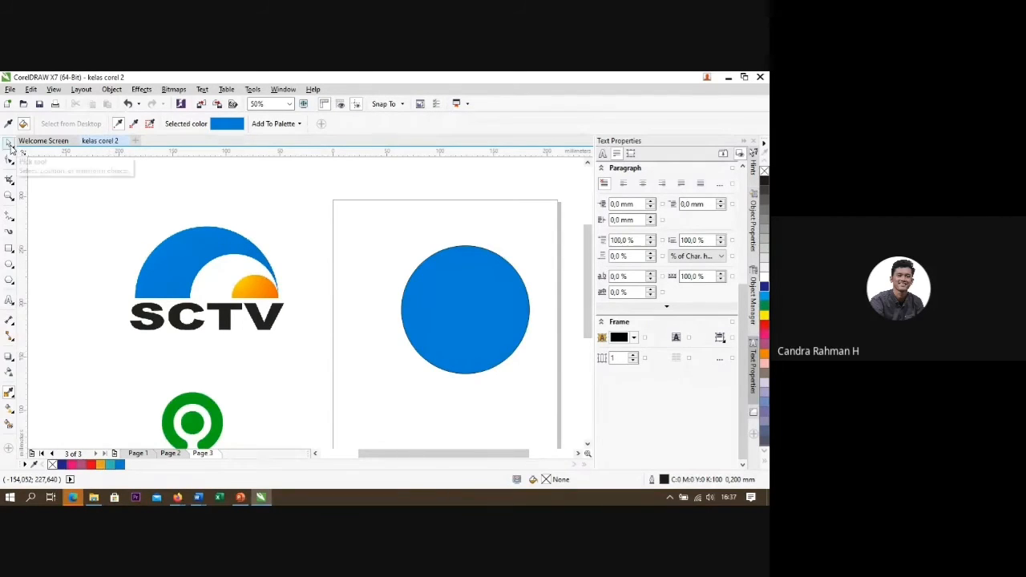
pyautogui.click(9, 145)
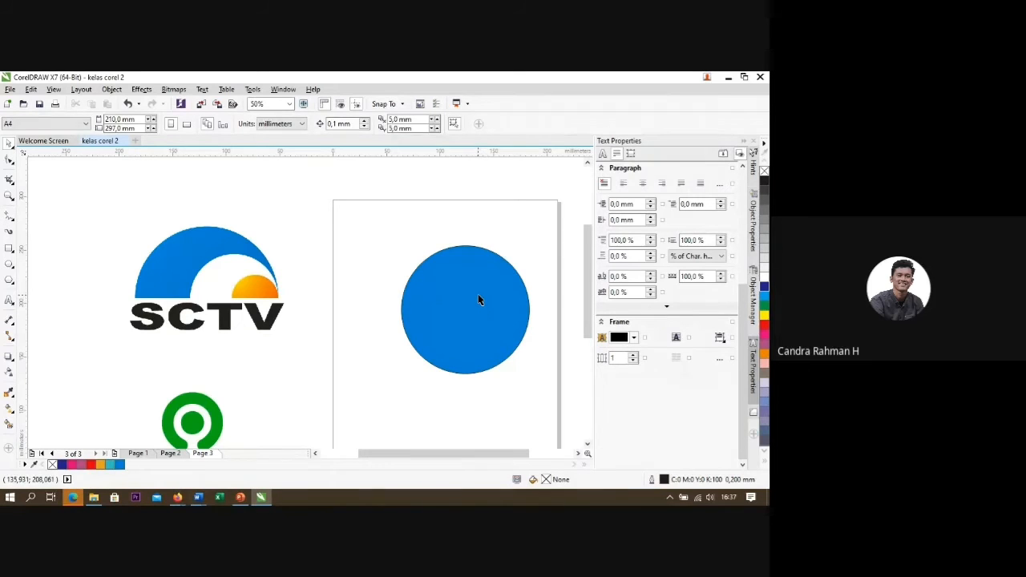
# Step: Move the blue circle slightly up and to the left on page 3 and deselect it
pyautogui.moveTo(478, 294)
pyautogui.mouseDown()
pyautogui.moveTo(461, 295)
pyautogui.moveTo(461, 286)
pyautogui.mouseUp()
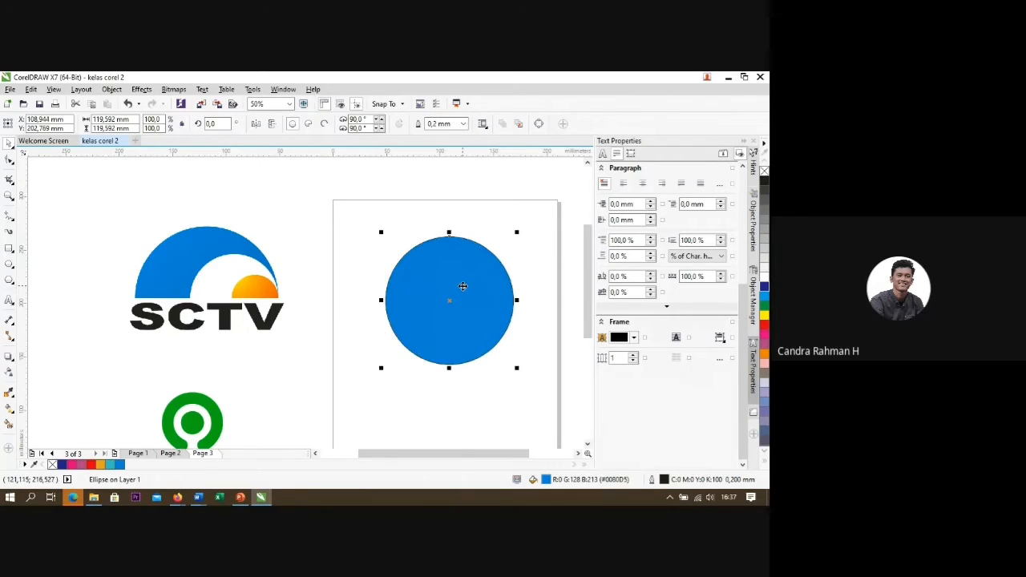
pyautogui.click(398, 222)
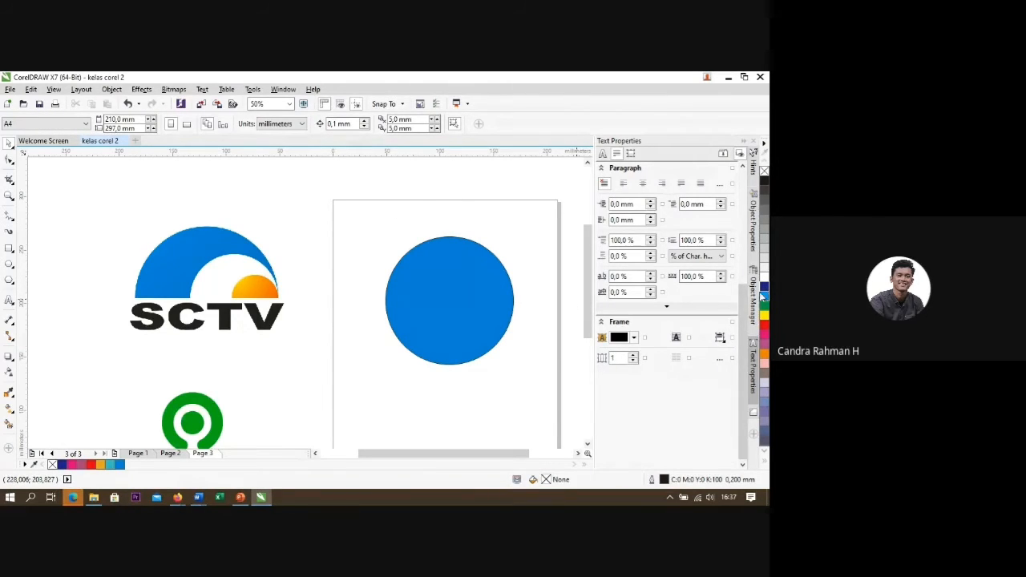
pyautogui.click(765, 461)
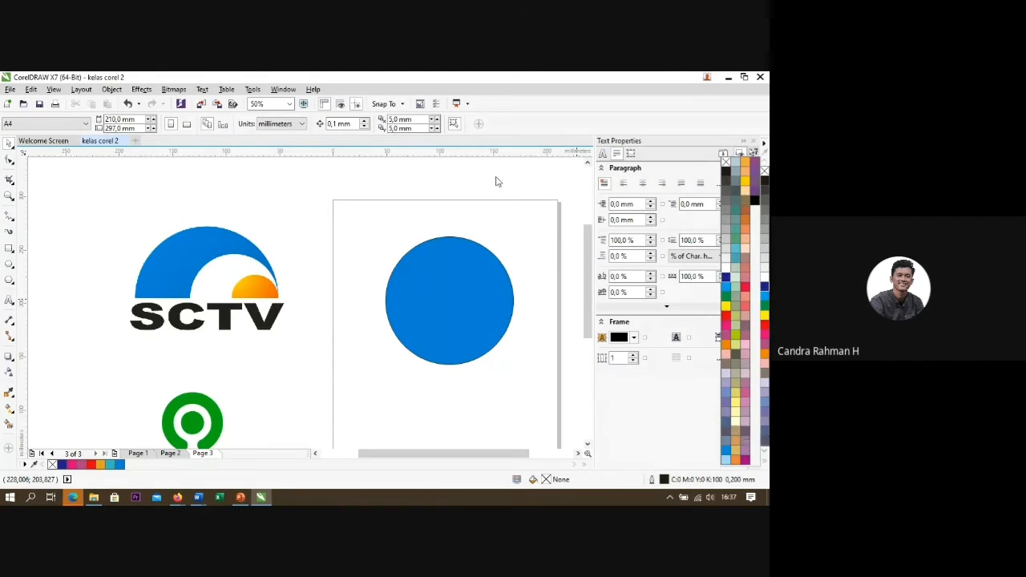
pyautogui.scroll(2, 497, 276)
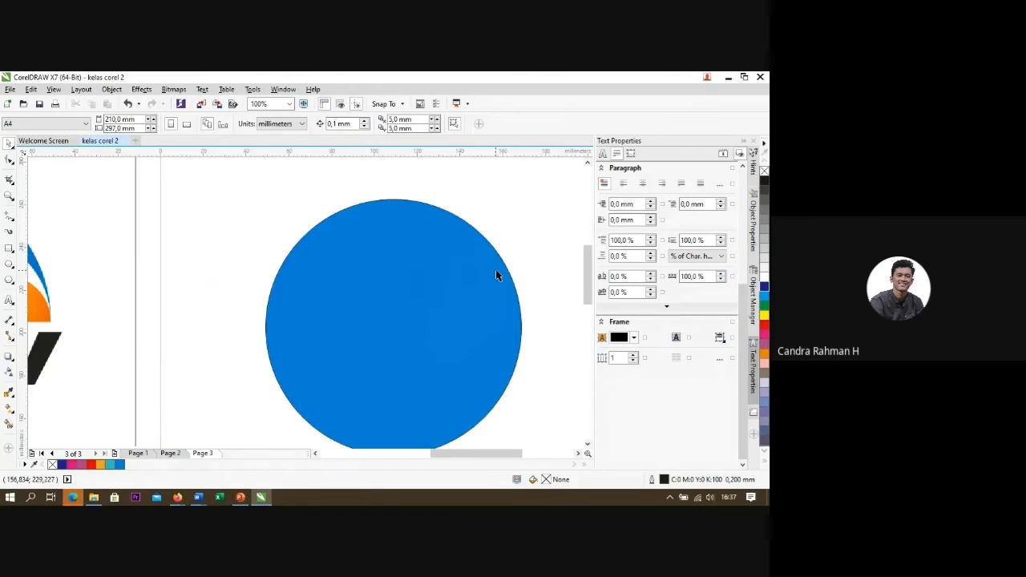
pyautogui.scroll(-1, 495, 275)
pyautogui.scroll(1, 479, 313)
pyautogui.scroll(-1, 460, 303)
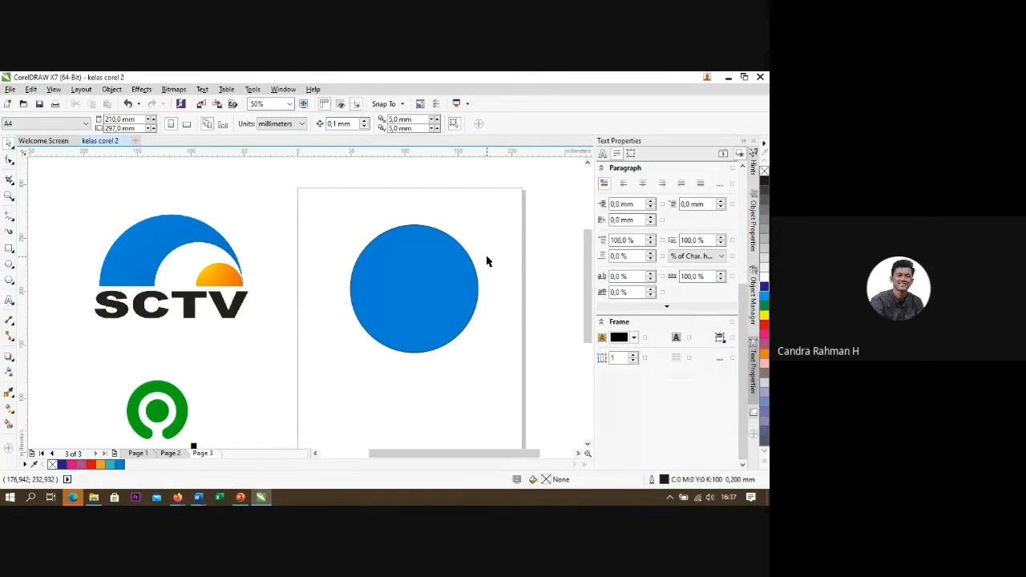
pyautogui.click(407, 278)
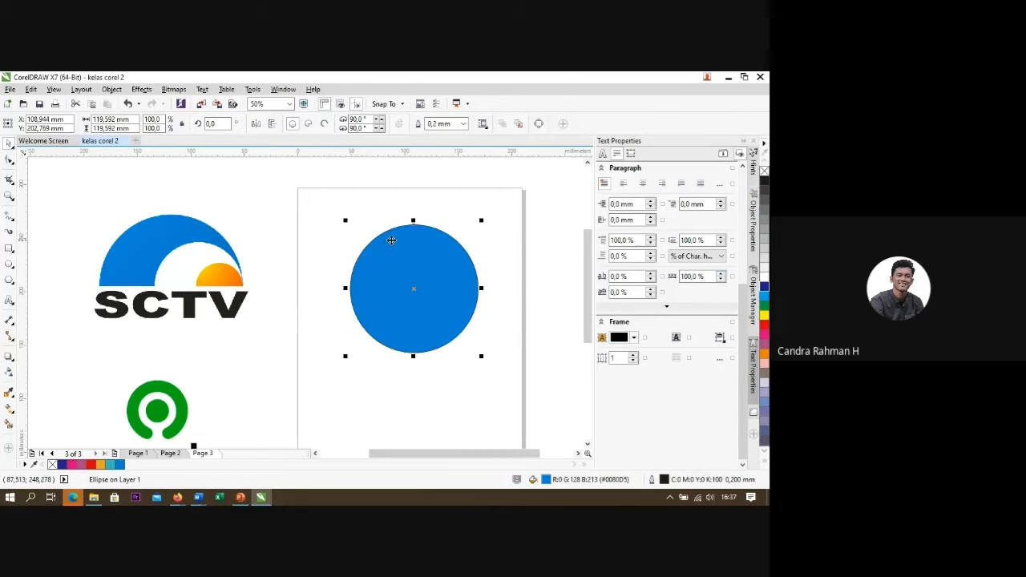
pyautogui.click(384, 214)
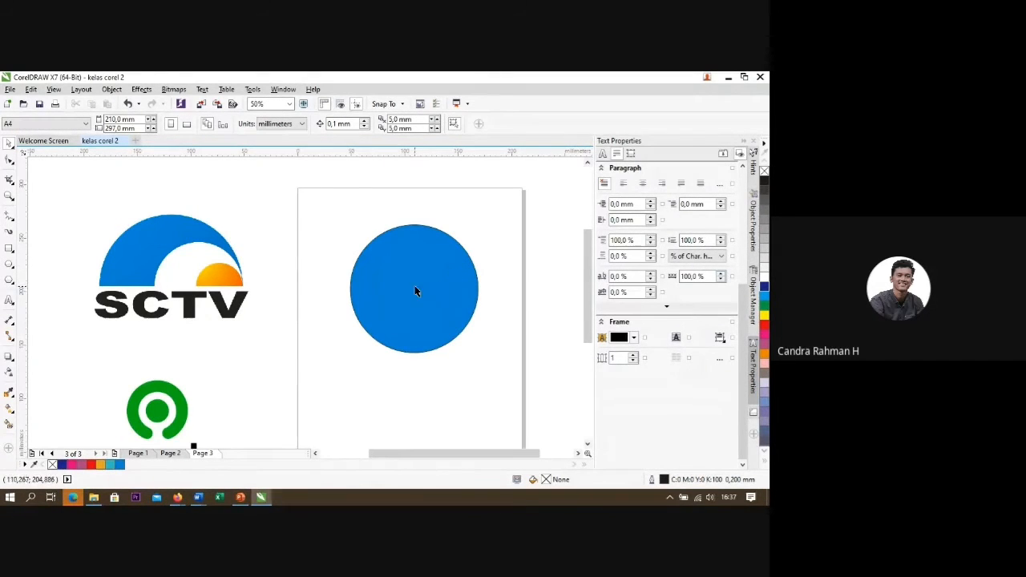
pyautogui.moveTo(403, 284); pyautogui.dragTo(541, 286)
pyautogui.press('Escape')
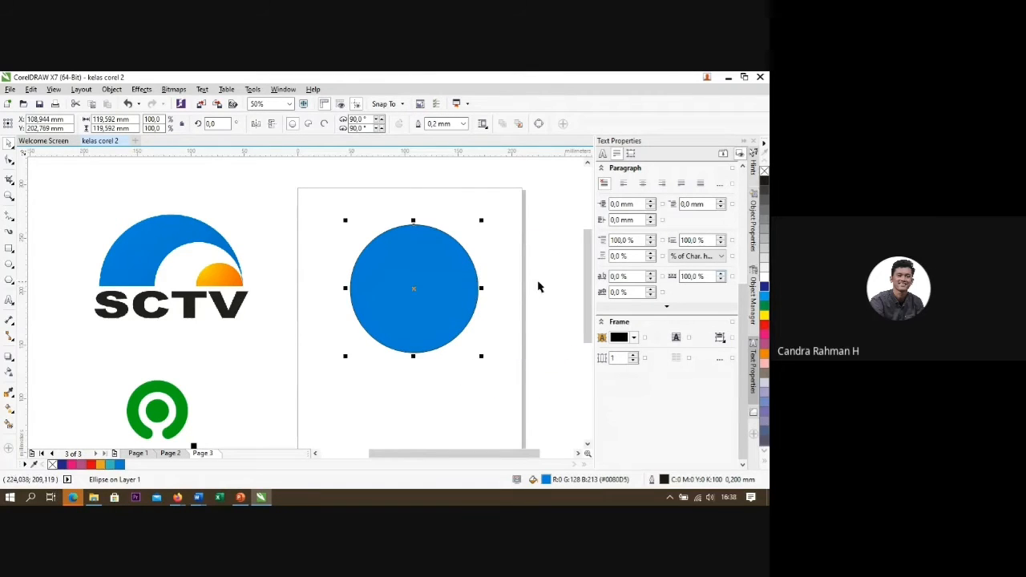
pyautogui.moveTo(408, 270); pyautogui.dragTo(280, 339)
pyautogui.press('Escape')
pyautogui.moveTo(382, 291); pyautogui.dragTo(252, 360)
pyautogui.press('Escape')
pyautogui.moveTo(389, 298); pyautogui.dragTo(251, 393)
pyautogui.press('Escape')
pyautogui.moveTo(397, 318); pyautogui.dragTo(336, 279)
pyautogui.press('Escape')
pyautogui.moveTo(419, 259); pyautogui.dragTo(322, 250)
pyautogui.press('Escape')
pyautogui.moveTo(409, 257); pyautogui.dragTo(244, 335)
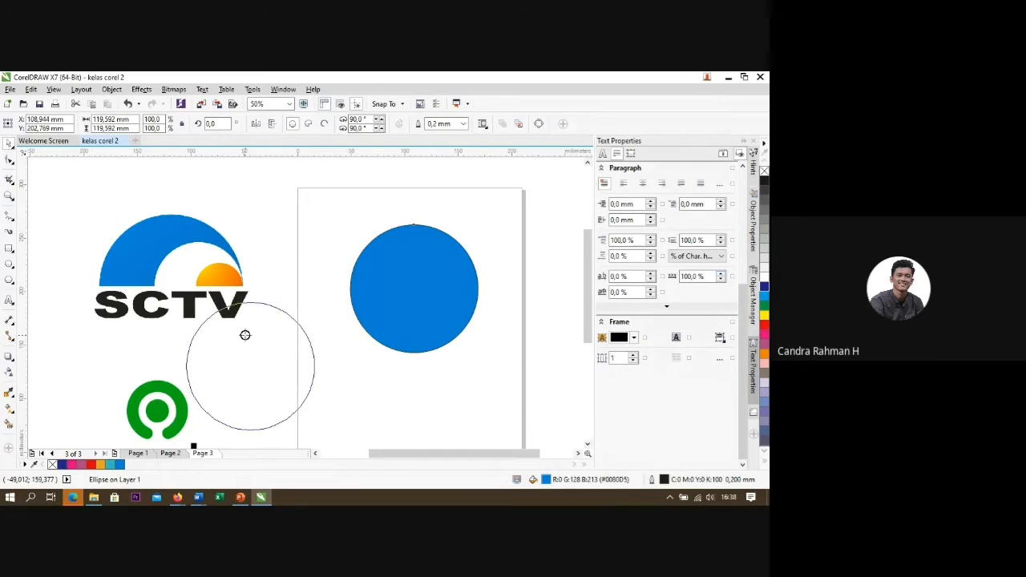
pyautogui.press('Escape')
pyautogui.moveTo(398, 270); pyautogui.dragTo(314, 237)
pyautogui.press('Escape')
pyautogui.moveTo(399, 256); pyautogui.dragTo(245, 352)
pyautogui.press('Escape')
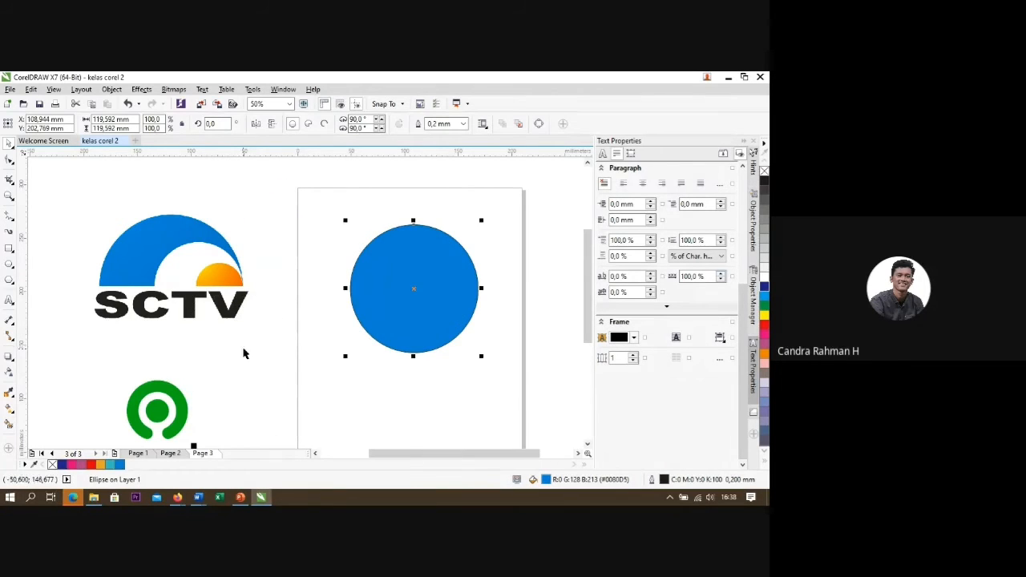
# Step: Place a copy of the blue circle to its lower left, overlapping the page's edge, and reselect the original
pyautogui.moveTo(417, 323); pyautogui.dragTo(285, 404)
pyautogui.click(326, 424)
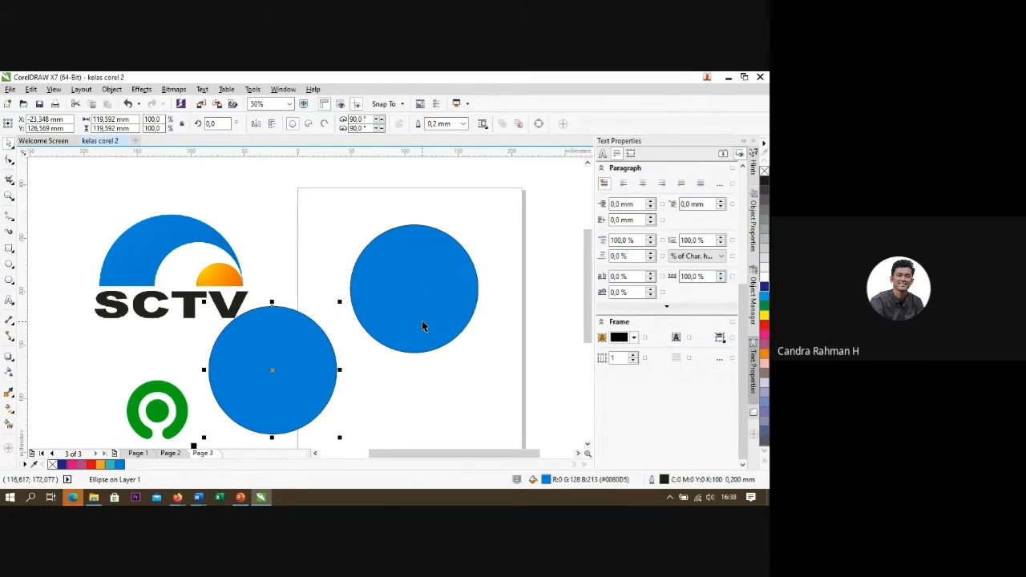
pyautogui.click(412, 276)
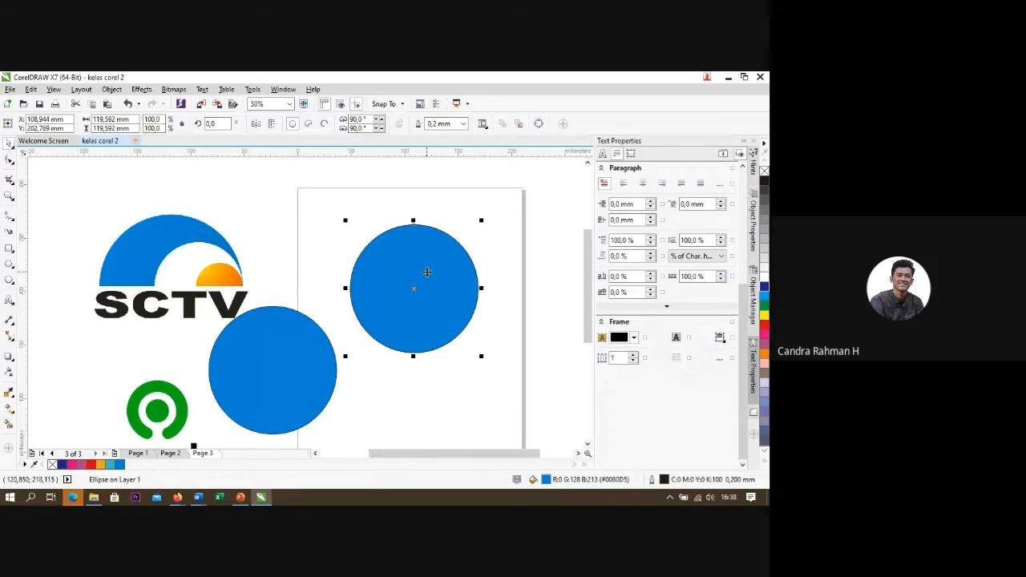
# Step: Try placing two more copies of the circle, at its upper left and right side, and undo both
pyautogui.moveTo(425, 272); pyautogui.dragTo(300, 221)
pyautogui.click(393, 307)
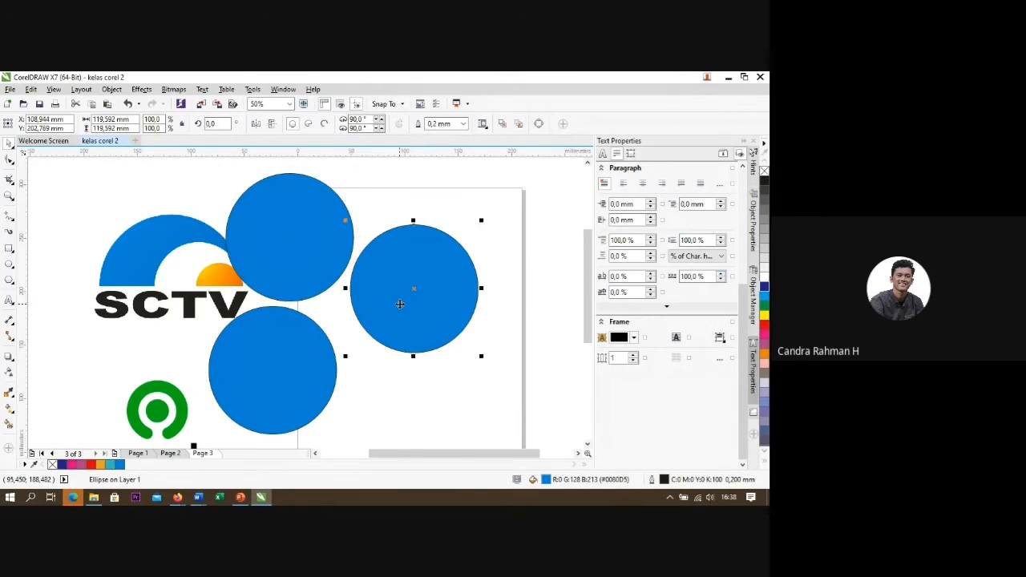
pyautogui.moveTo(399, 305); pyautogui.dragTo(484, 290)
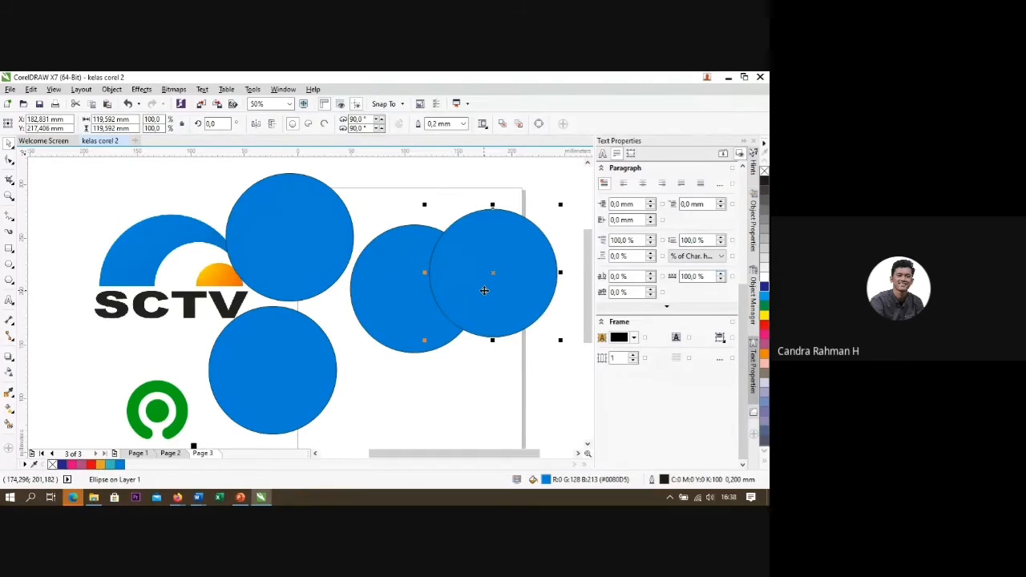
pyautogui.hotkey('ctrl', 'z')
pyautogui.hotkey('ctrl', 'z')
pyautogui.click(484, 295)
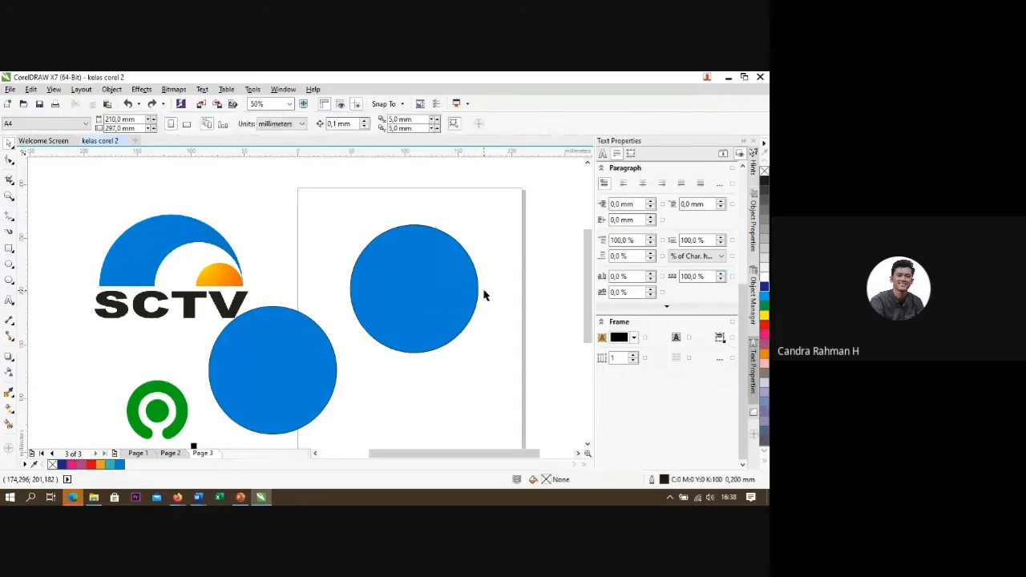
# Step: Move the original circle slightly left and down, and delete its copy at the page's edge
pyautogui.moveTo(430, 290)
pyautogui.mouseDown()
pyautogui.moveTo(465, 325)
pyautogui.moveTo(421, 309)
pyautogui.moveTo(412, 293)
pyautogui.mouseUp()
pyautogui.click(266, 355)
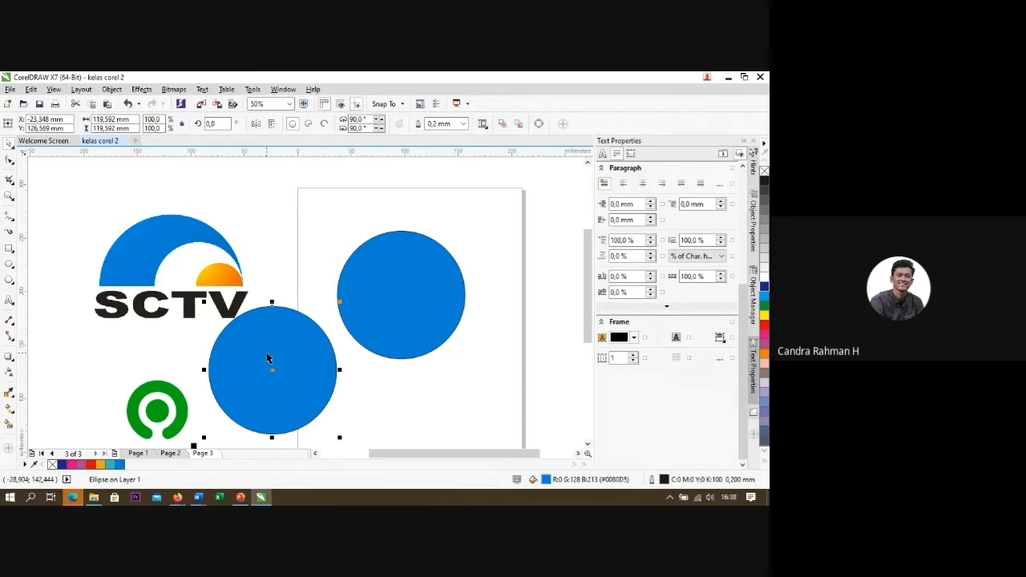
pyautogui.press('Delete')
pyautogui.click(407, 335)
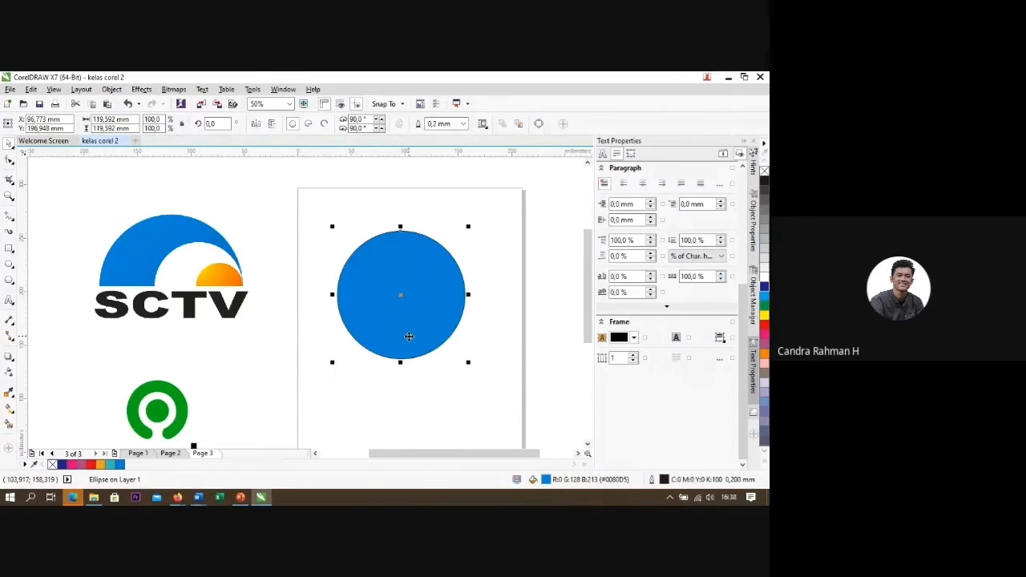
pyautogui.click(505, 248)
# Step: Make a scaled-down copy of the blue circle, about 78.6 mm in diameter, anchored at its lower-right corner
pyautogui.click(427, 274)
pyautogui.scroll(1, 419, 283)
pyautogui.scroll(-1, 405, 286)
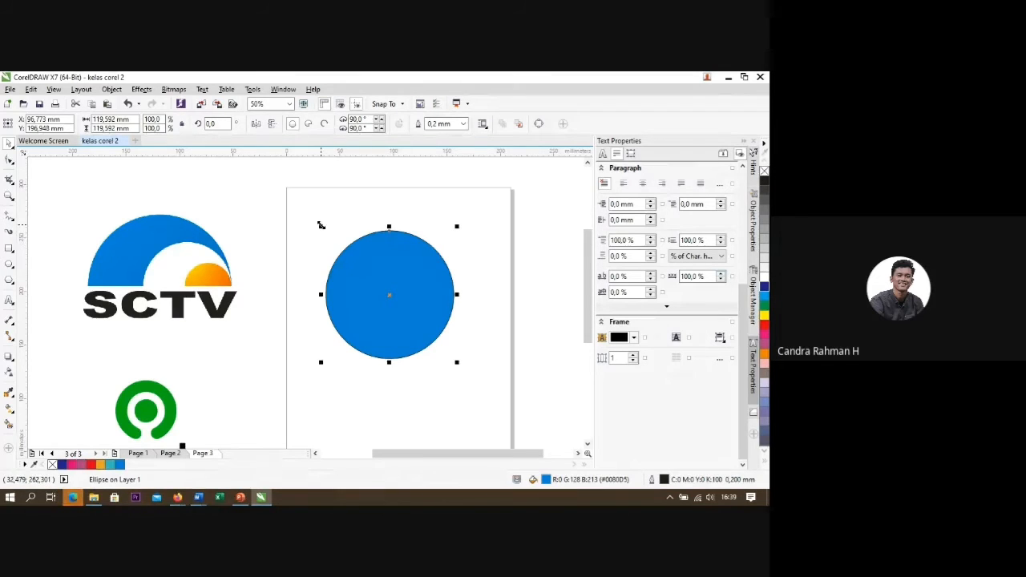
pyautogui.moveTo(320, 226); pyautogui.dragTo(366, 249)
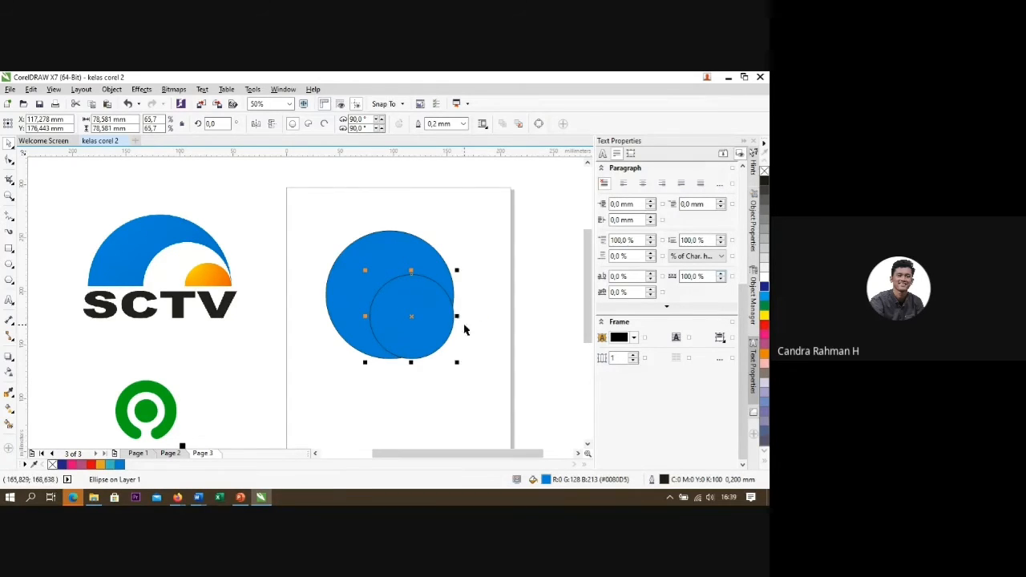
# Step: Try stretching the smaller circle to about 129.1 mm wide and 124.4 mm high, and undo both changes
pyautogui.moveTo(458, 316); pyautogui.dragTo(508, 317)
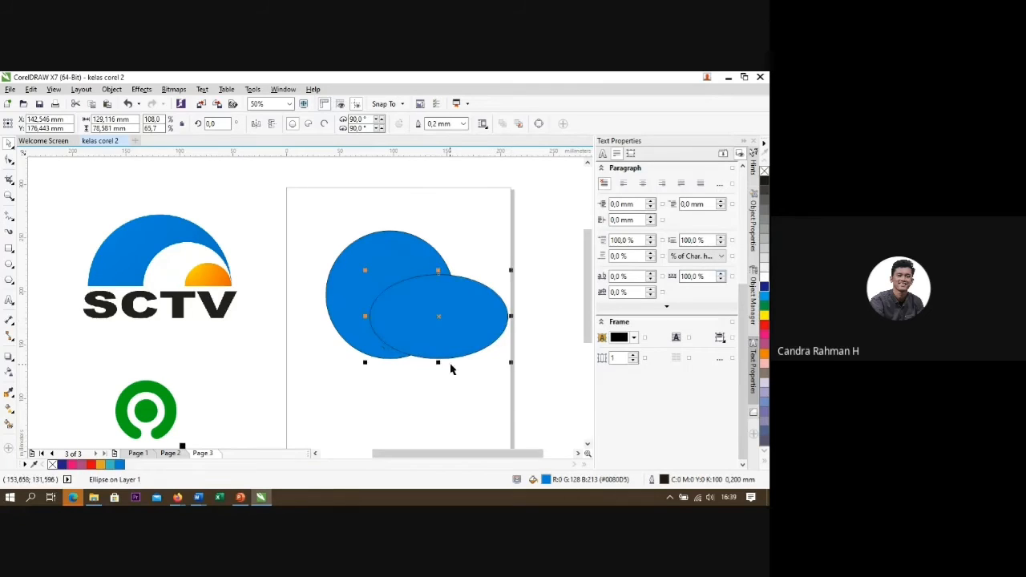
pyautogui.moveTo(438, 363); pyautogui.dragTo(438, 413)
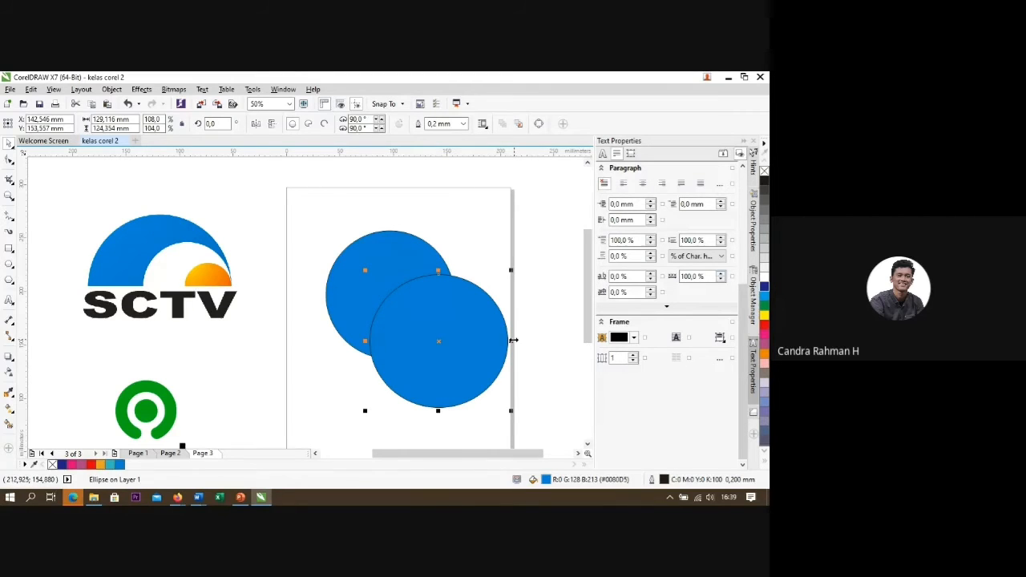
pyautogui.hotkey('ctrl', 'z')
pyautogui.hotkey('ctrl', 'z')
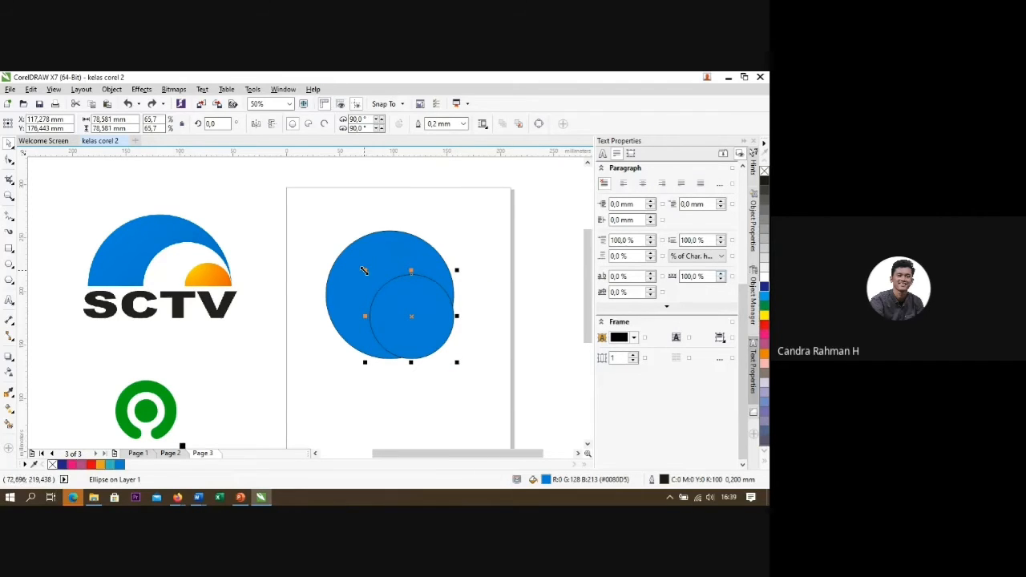
# Step: Resize the smaller circle proportionally to about 79.1 mm in diameter, keeping its lower-right corner fixed
pyautogui.moveTo(364, 271)
pyautogui.mouseDown()
pyautogui.moveTo(348, 267)
pyautogui.moveTo(365, 271)
pyautogui.mouseUp()
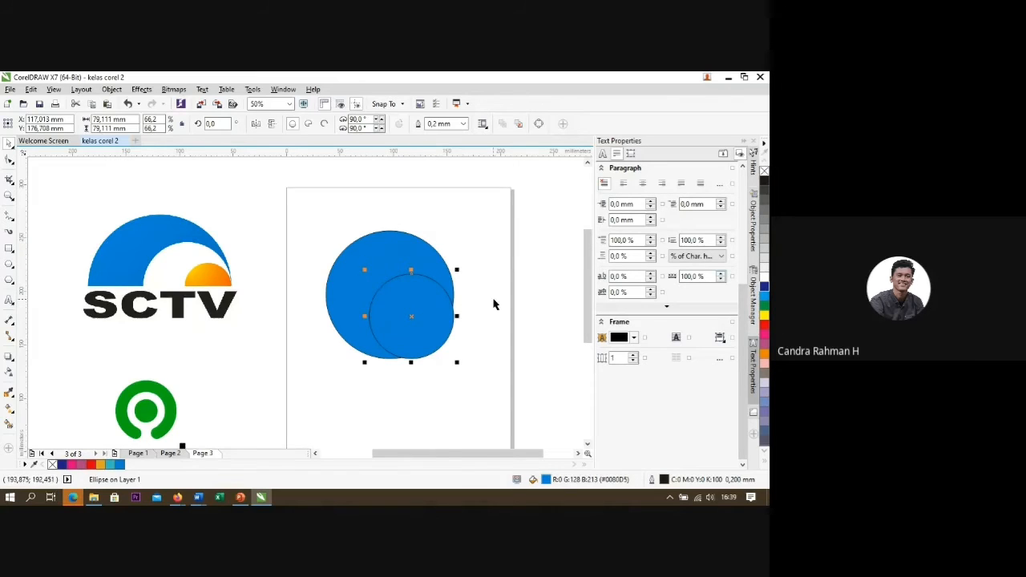
pyautogui.scroll(2, 493, 302)
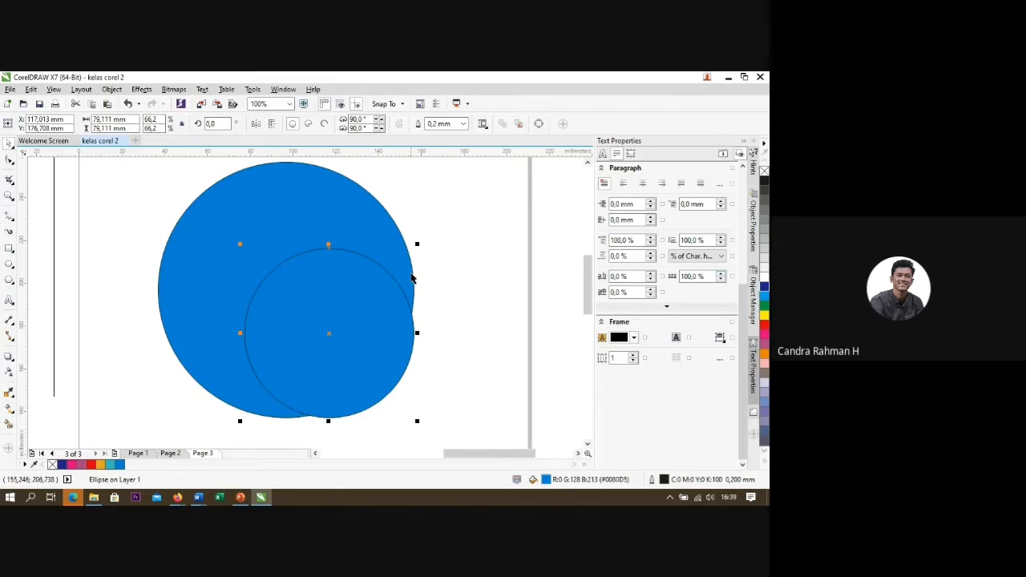
pyautogui.scroll(-2, 415, 292)
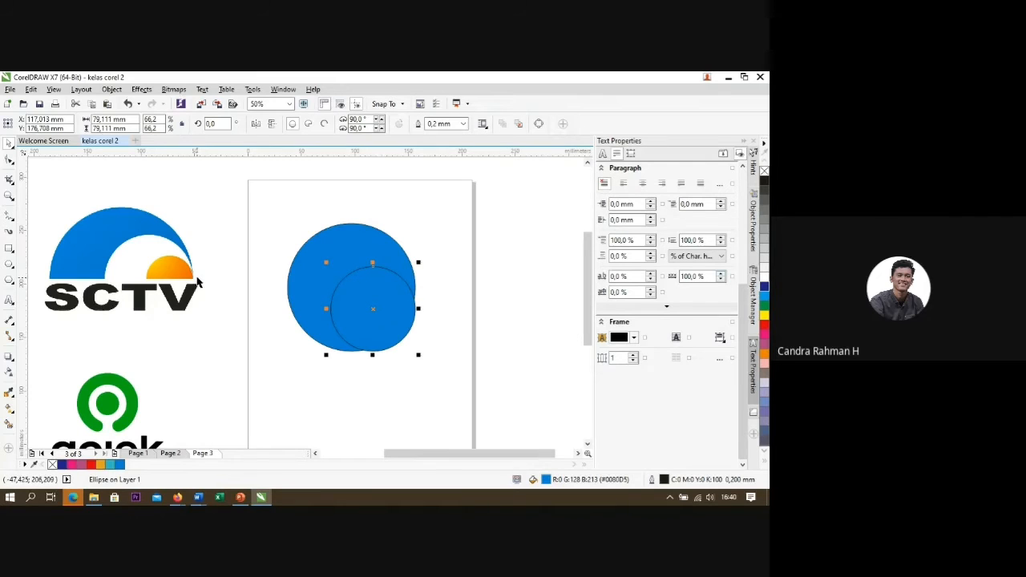
# Step: Move the smaller circle straight up until its right edge meets the large circle's right edge, and deselect it
pyautogui.scroll(2, 433, 320)
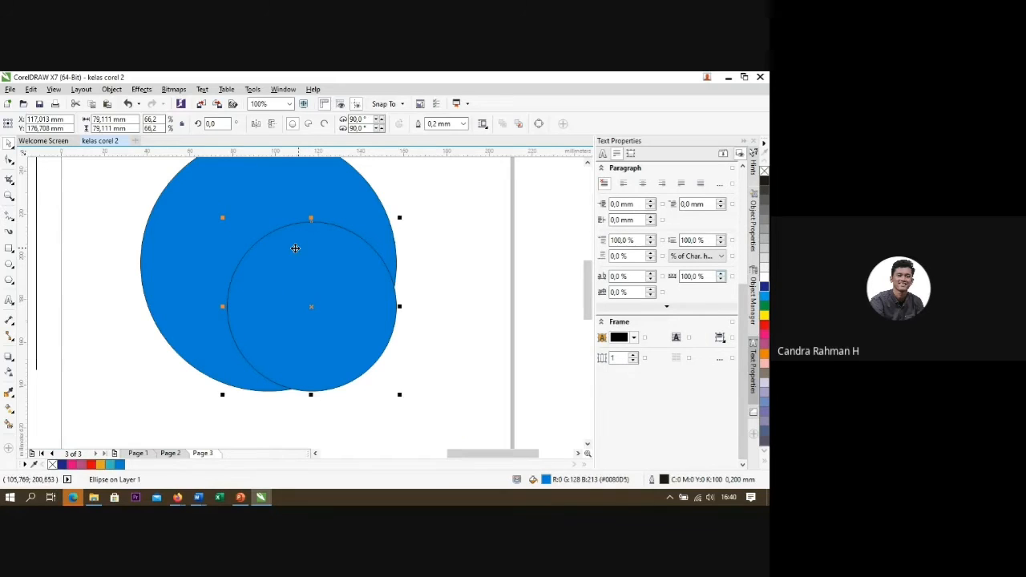
pyautogui.scroll(1, 295, 249)
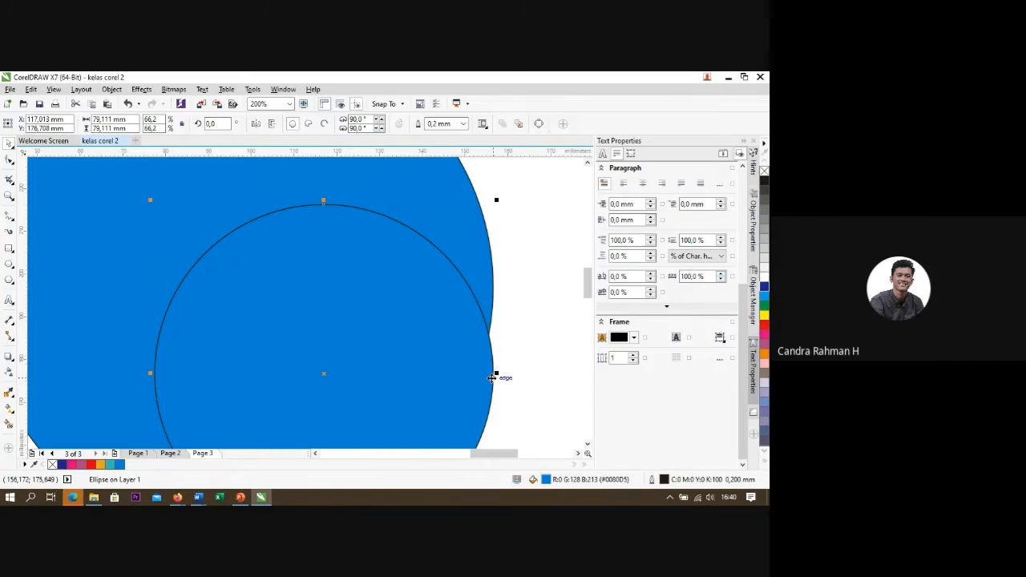
pyautogui.moveTo(491, 373); pyautogui.dragTo(496, 286)
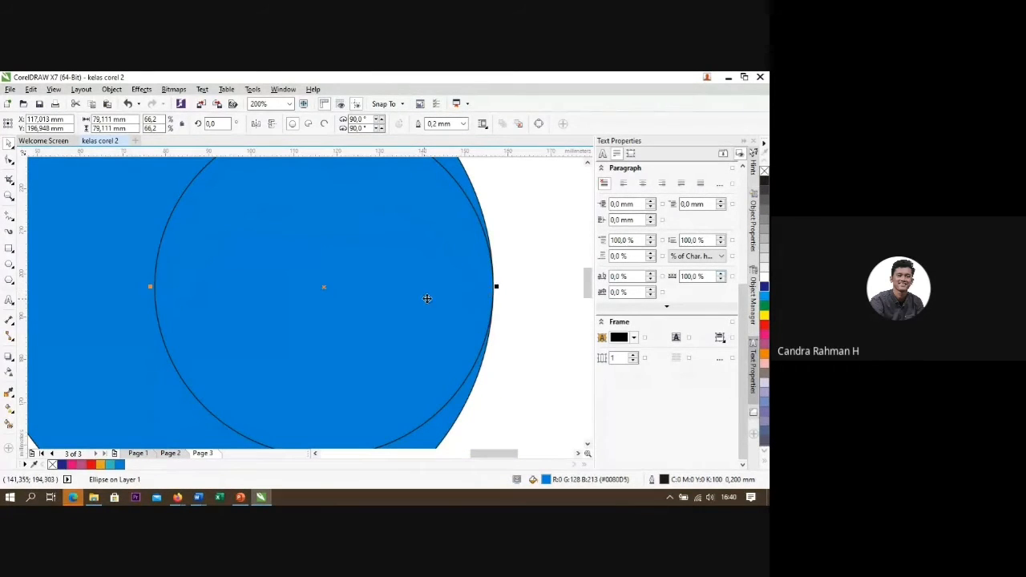
pyautogui.scroll(-2, 345, 302)
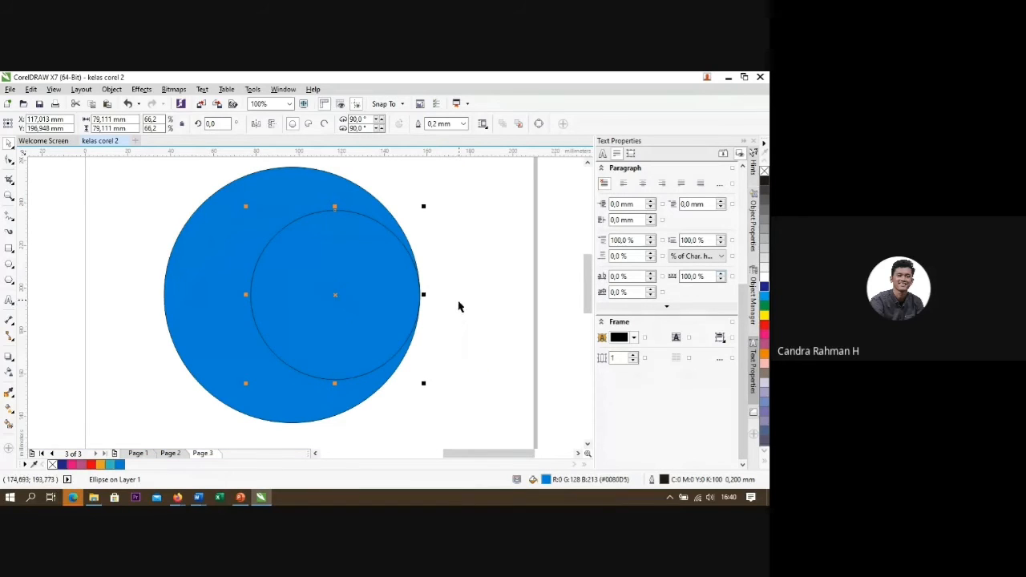
pyautogui.scroll(-2, 457, 296)
pyautogui.click(287, 339)
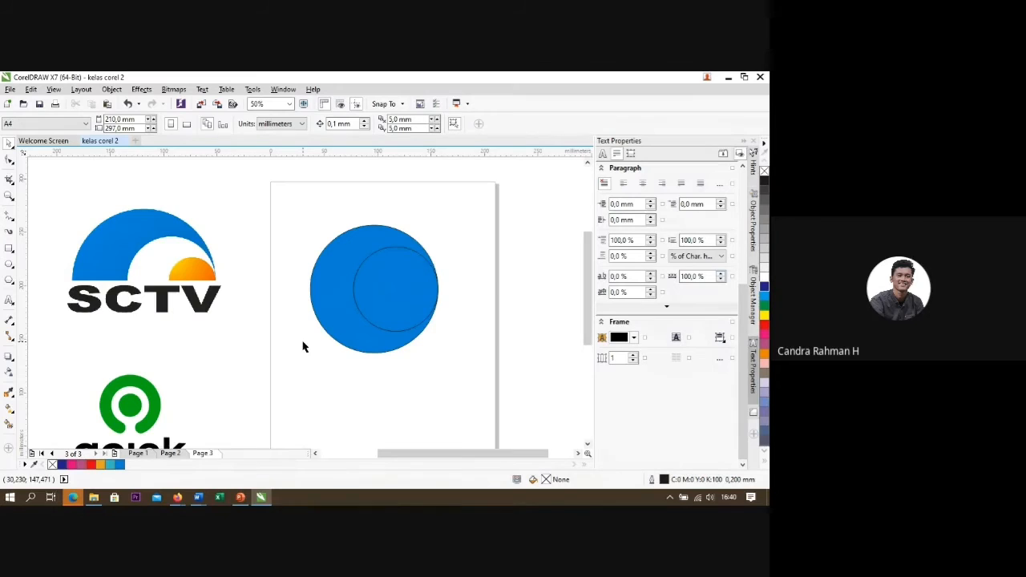
# Step: Fill the smaller circle with white (C0 M0 Y0 K0), deselect it and inspect where the two circles meet
pyautogui.click(395, 301)
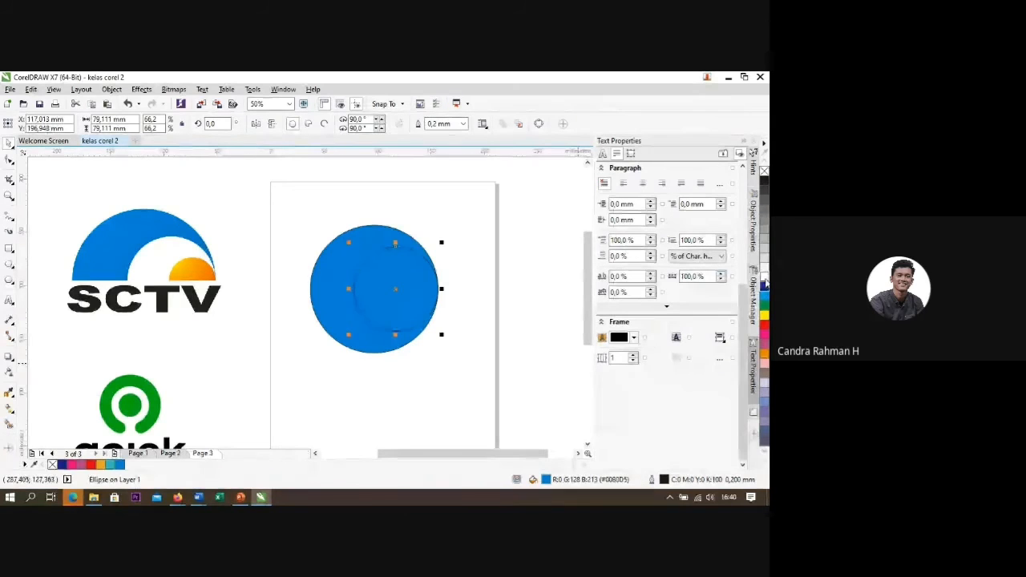
pyautogui.press('F10')
pyautogui.click(490, 273)
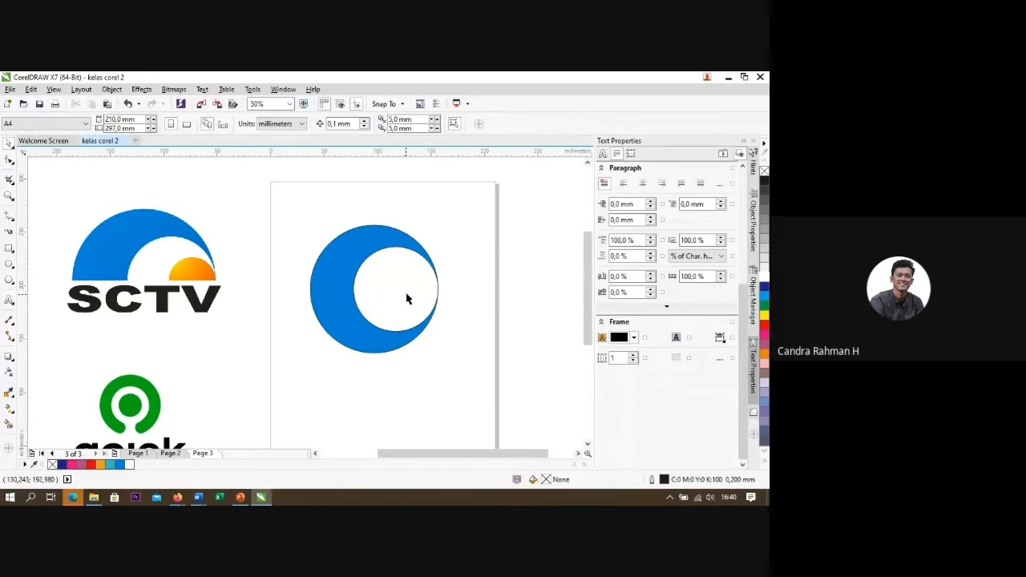
pyautogui.scroll(4, 438, 291)
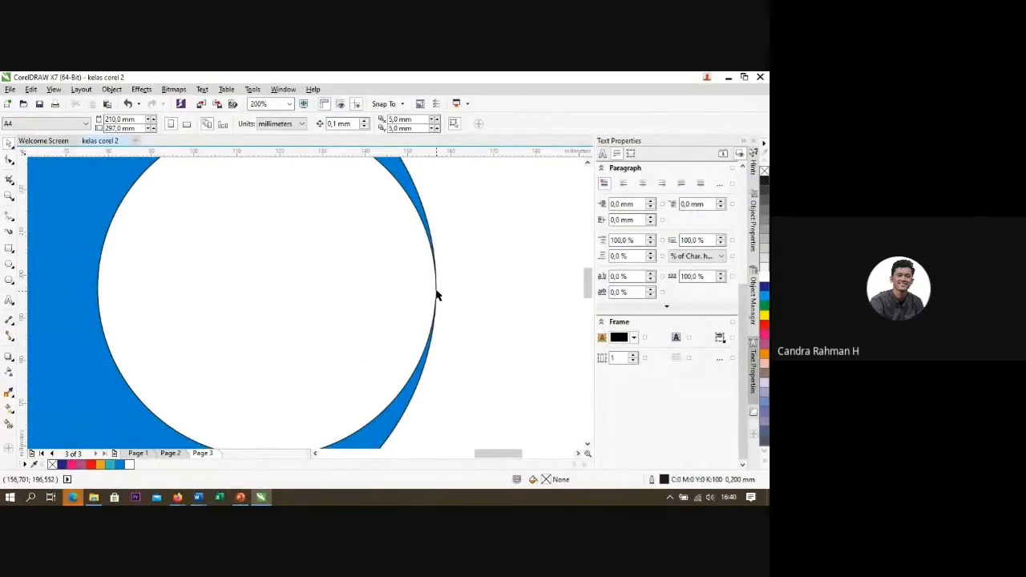
pyautogui.scroll(-4, 455, 285)
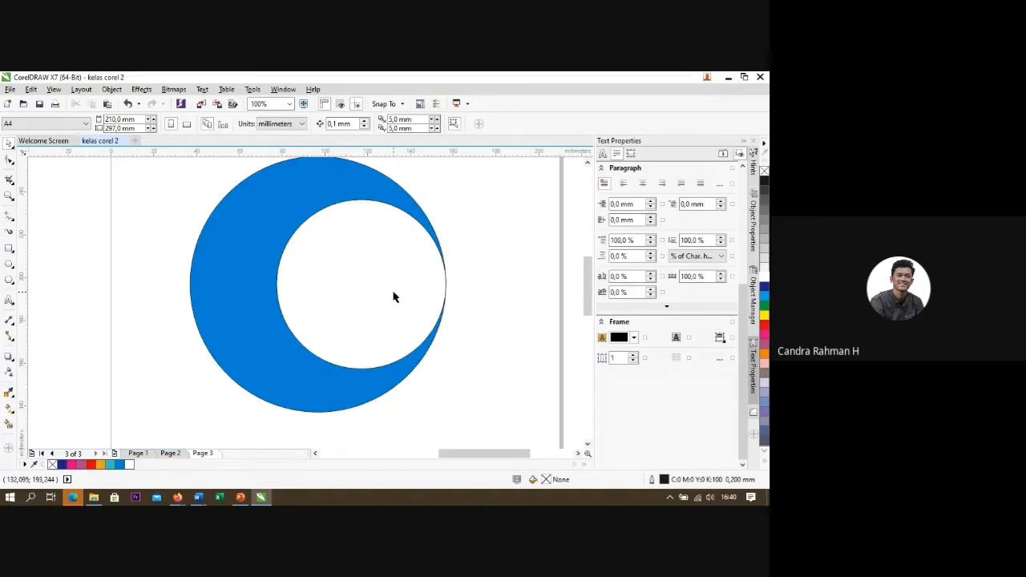
# Step: Make a proportionally scaled-down copy of the white circle, anchored at its lower-right corner and about 46.4 mm in diameter
pyautogui.click(392, 291)
pyautogui.scroll(-2, 392, 291)
pyautogui.scroll(2, 469, 266)
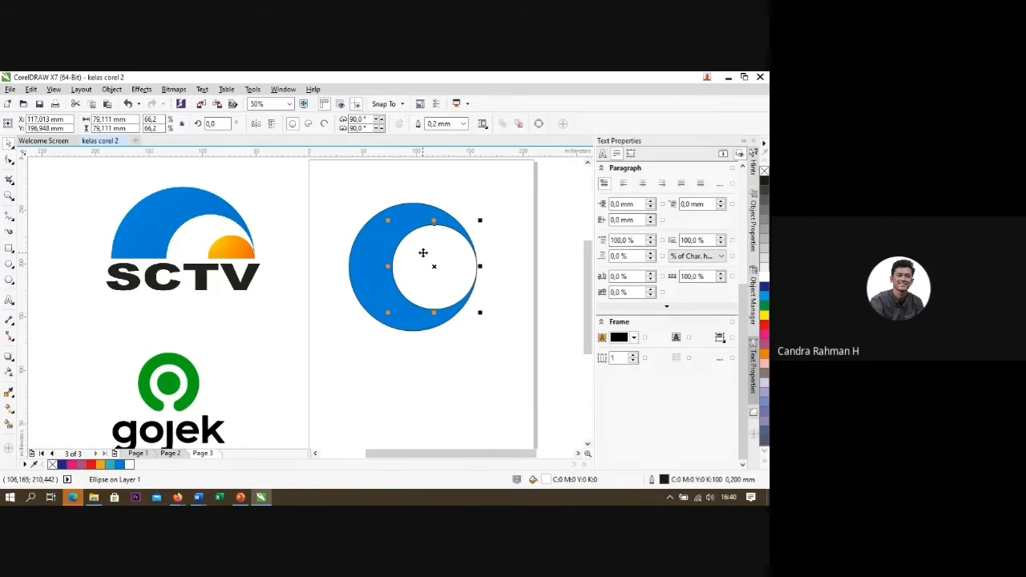
pyautogui.scroll(1, 423, 246)
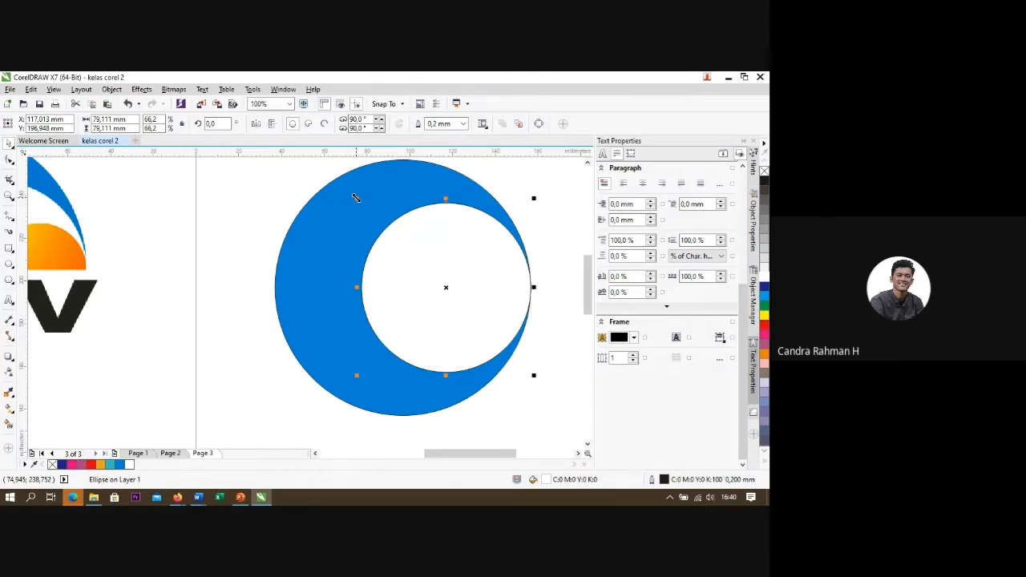
pyautogui.moveTo(356, 198); pyautogui.dragTo(417, 253)
pyautogui.scroll(-1, 419, 255)
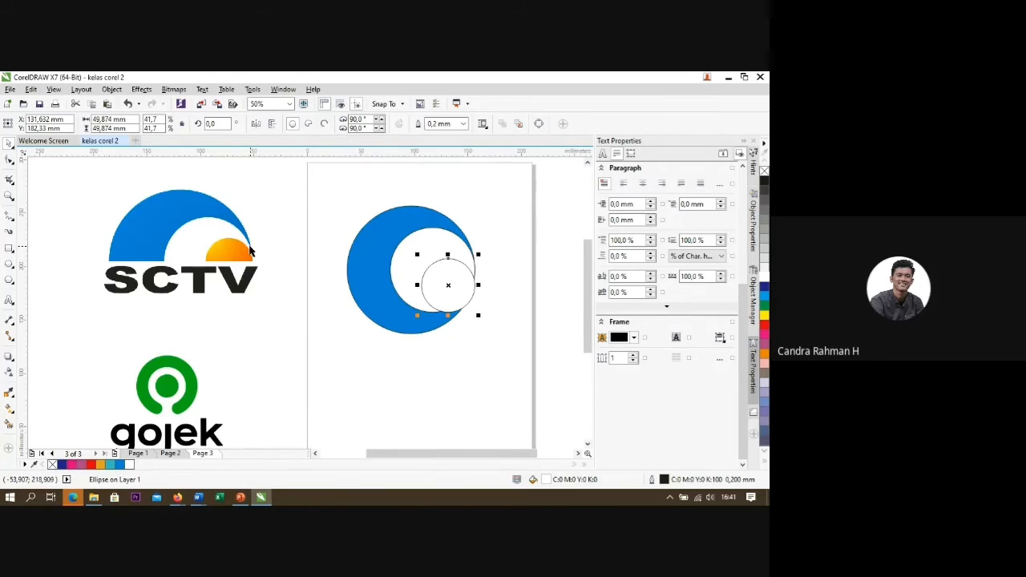
pyautogui.moveTo(417, 254); pyautogui.dragTo(422, 255)
# Step: Move the smallest circle straight up until its right edge point meets the white circle's right edge point
pyautogui.scroll(1, 475, 280)
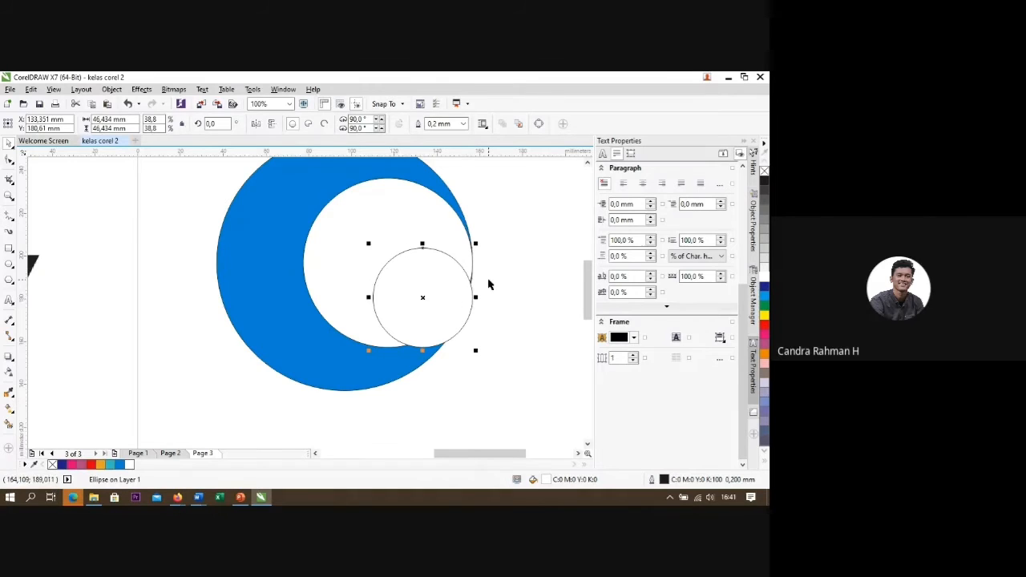
pyautogui.scroll(1, 487, 283)
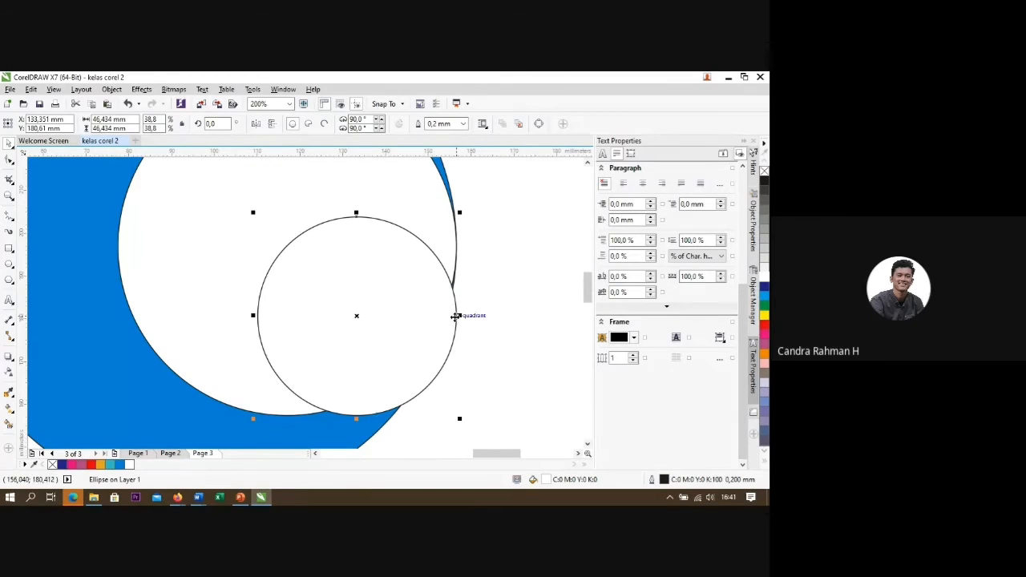
pyautogui.moveTo(456, 315); pyautogui.dragTo(457, 245)
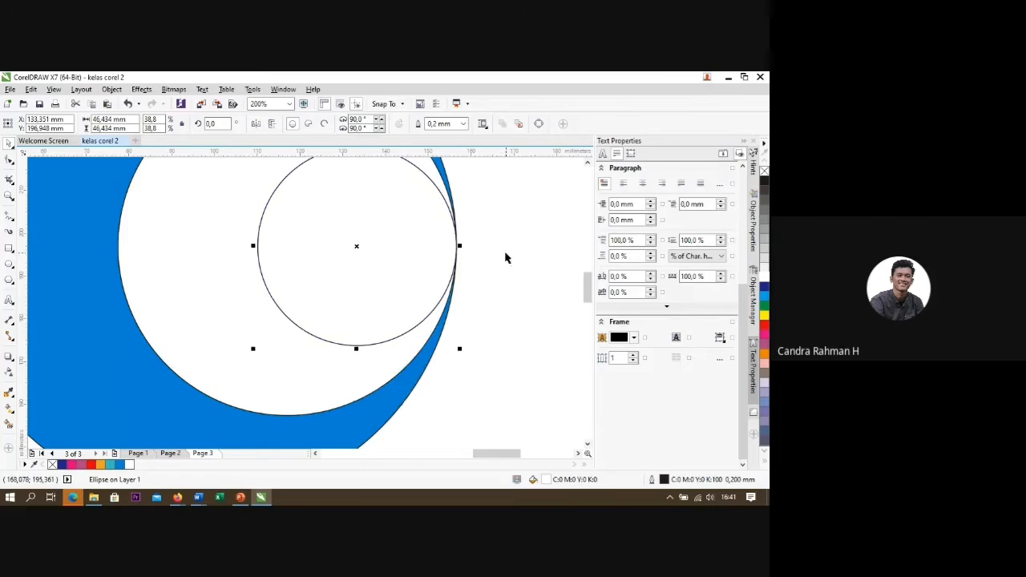
# Step: Compare the three nested circles with the arcs and the orange half circle of the reference SCTV logo, and deselect the smallest circle
pyautogui.scroll(-2, 426, 283)
pyautogui.scroll(-2, 418, 297)
pyautogui.scroll(2, 407, 280)
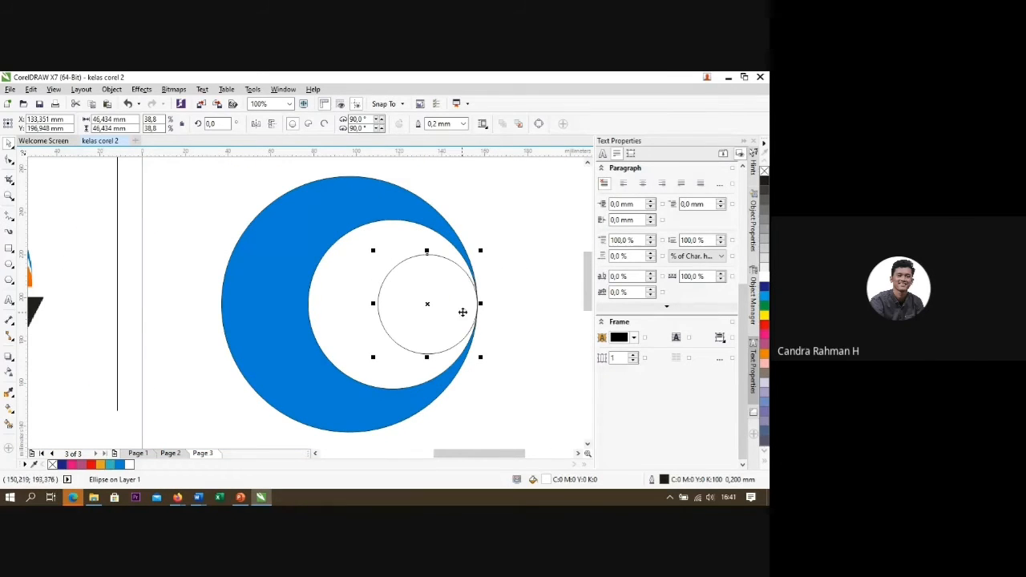
pyautogui.scroll(-1, 486, 266)
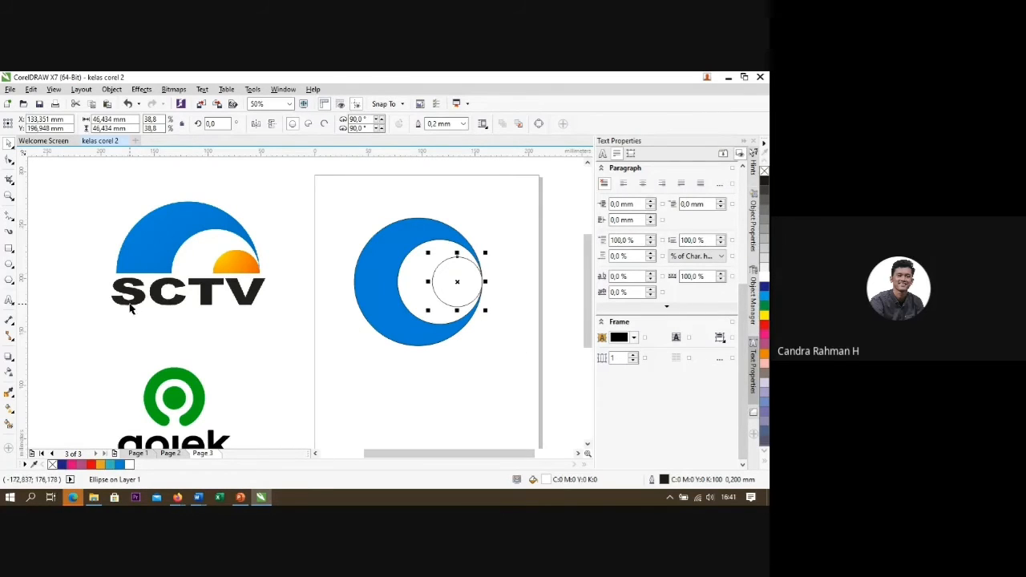
pyautogui.scroll(2, 122, 215)
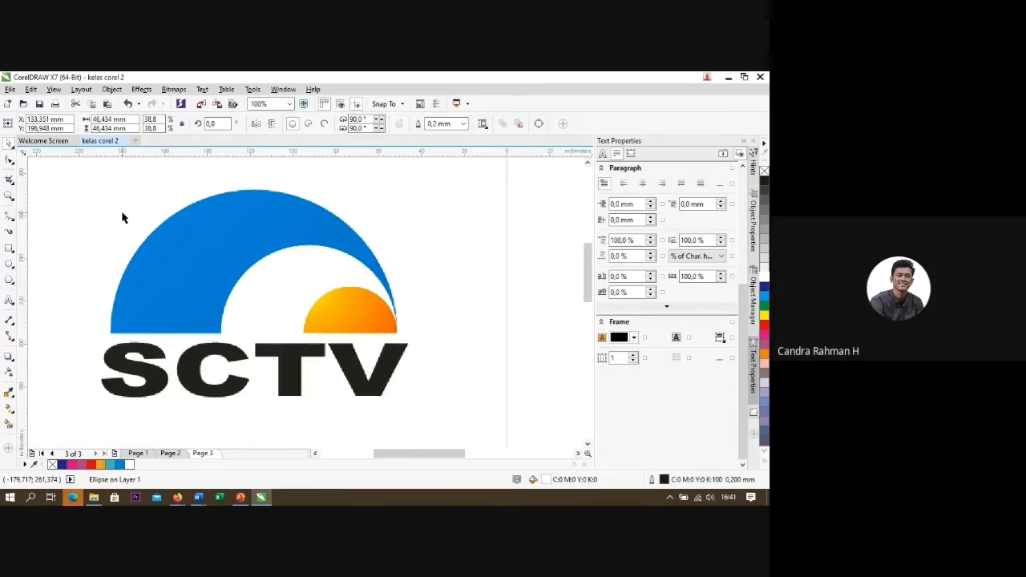
pyautogui.scroll(-2, 129, 256)
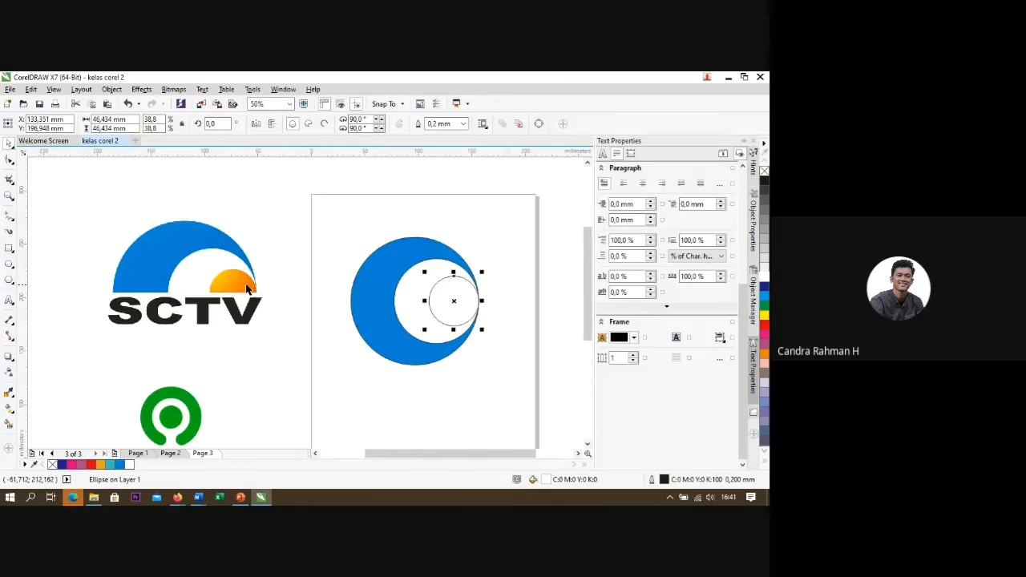
pyautogui.scroll(2, 270, 275)
pyautogui.scroll(-2, 252, 275)
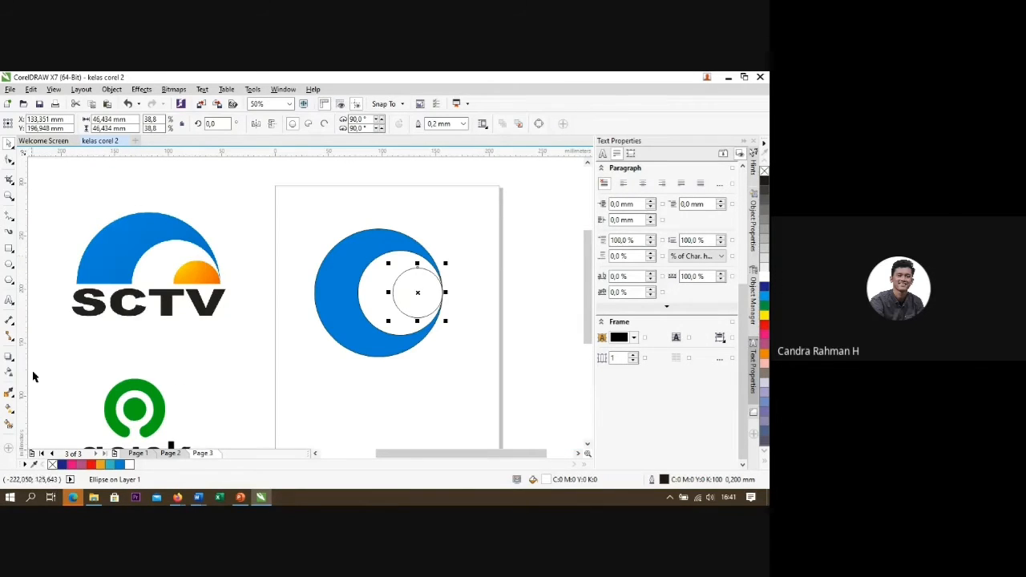
pyautogui.click(264, 243)
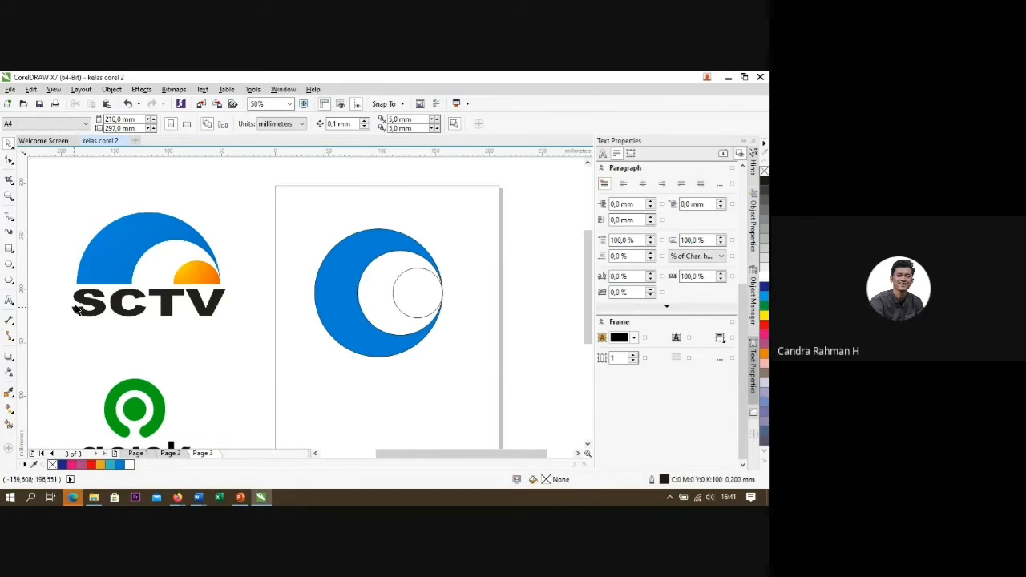
# Step: Sample the dark orange at the lower-right end of the reference logo's half circle and fill the smallest circle with it
pyautogui.click(9, 393)
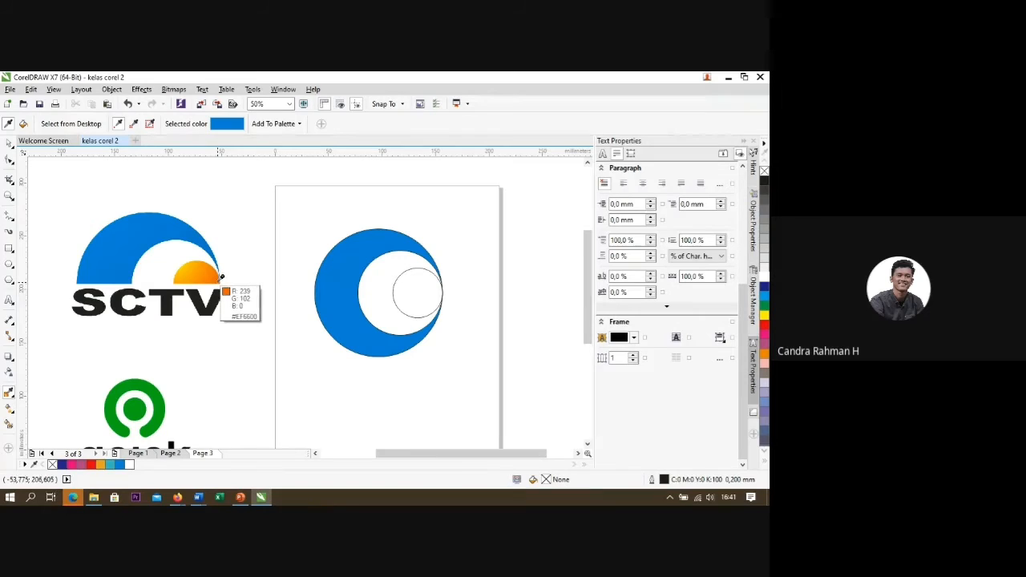
pyautogui.scroll(2, 222, 278)
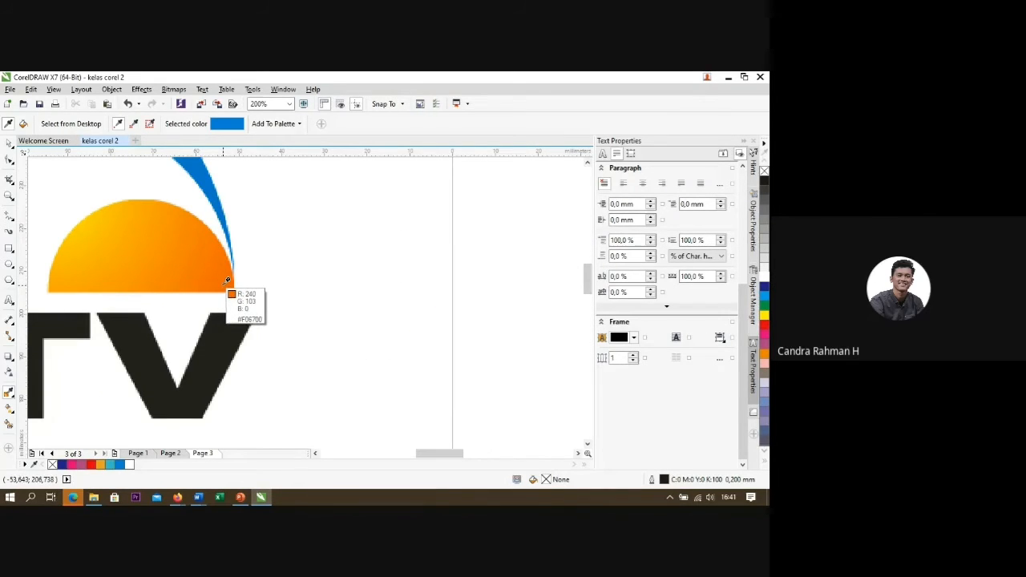
pyautogui.click(225, 281)
pyautogui.scroll(-2, 222, 282)
pyautogui.scroll(-1, 264, 296)
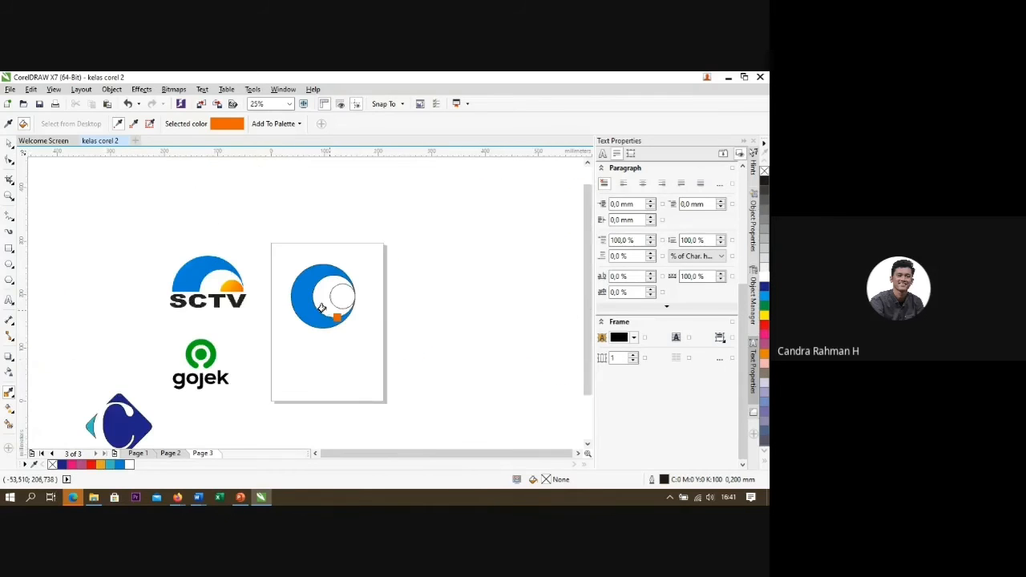
pyautogui.scroll(1, 345, 298)
pyautogui.click(338, 293)
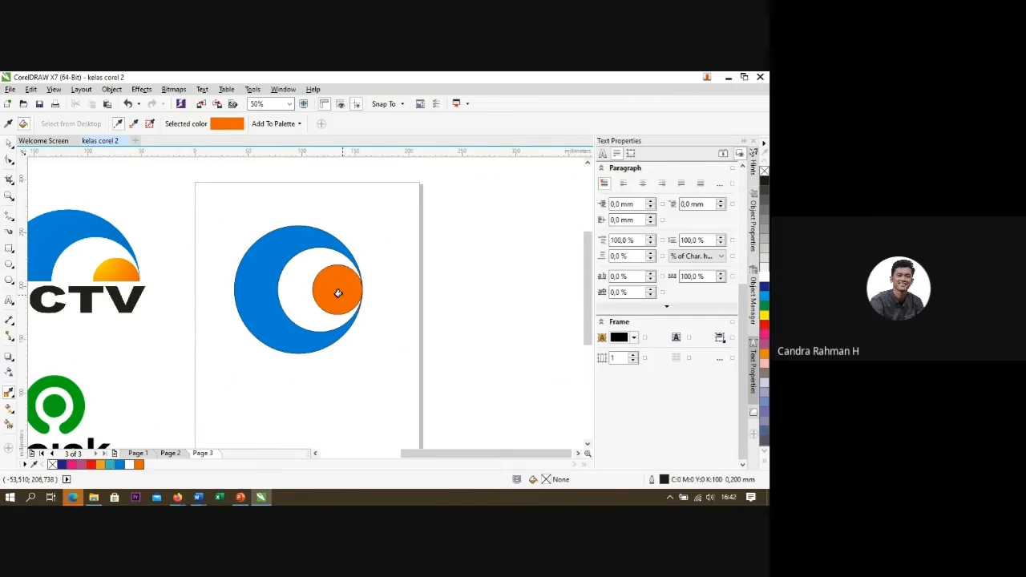
pyautogui.click(10, 145)
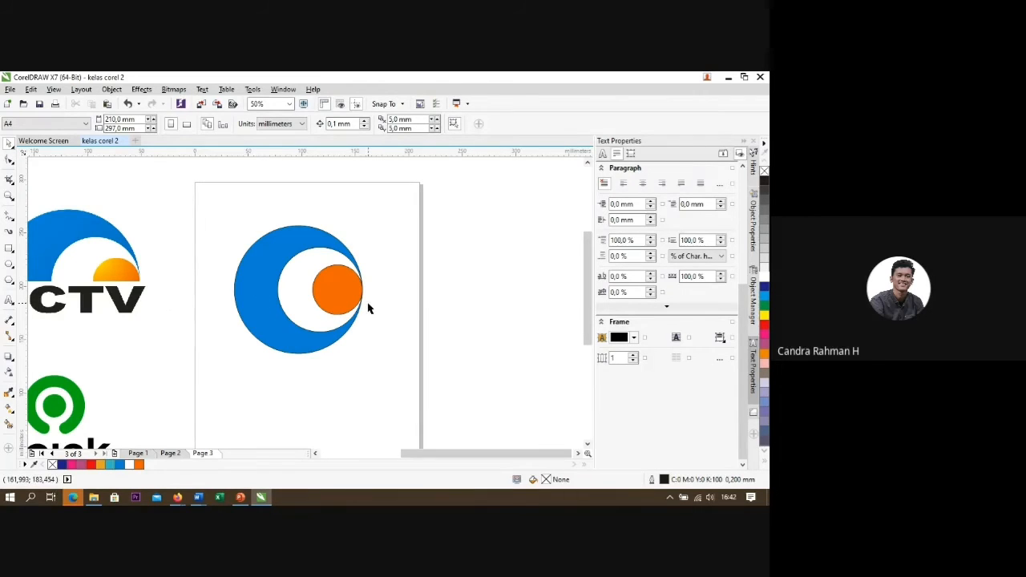
# Step: Apply a linear fountain fill from orange to white to the smallest circle
pyautogui.click(340, 293)
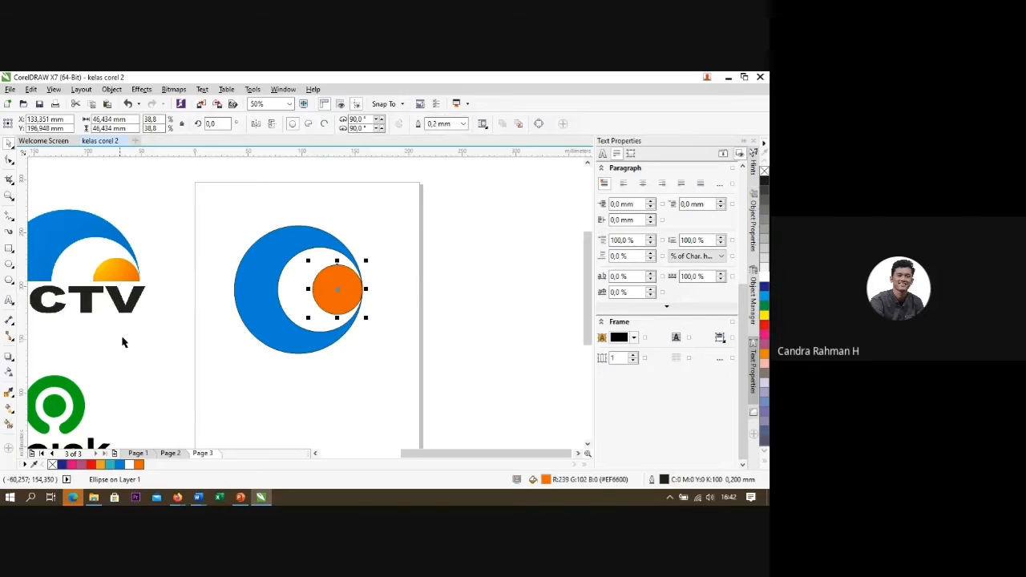
pyautogui.click(9, 409)
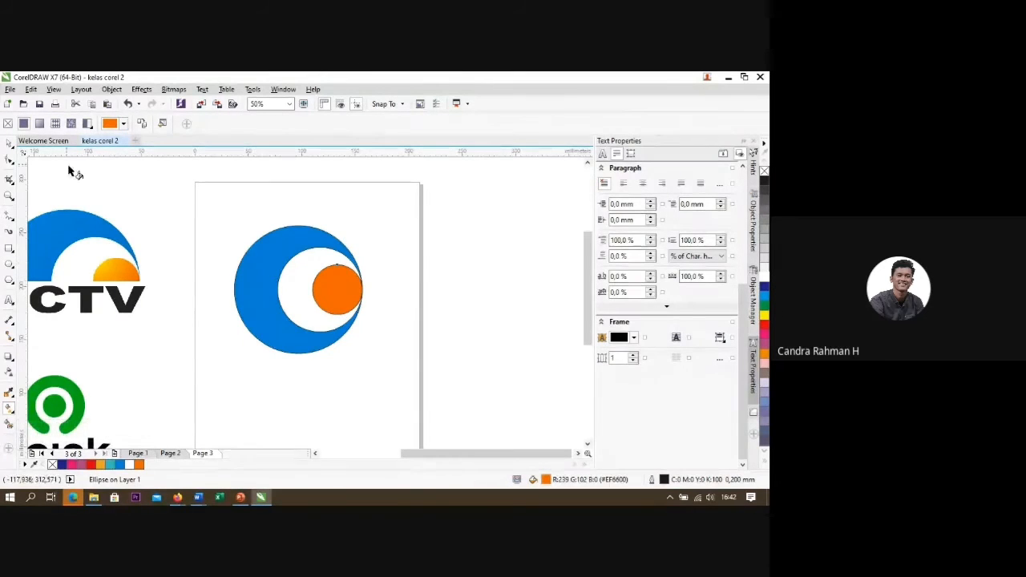
pyautogui.click(38, 127)
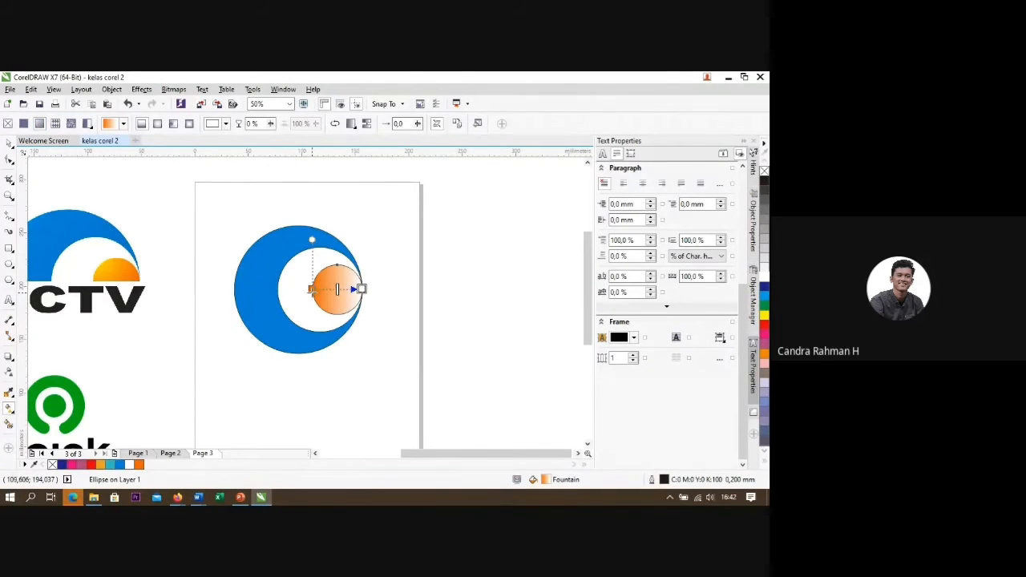
# Step: Reverse the gradient horizontally so white starts at the smallest circle's left edge and orange at its right edge
pyautogui.scroll(2, 312, 295)
pyautogui.scroll(-1, 319, 290)
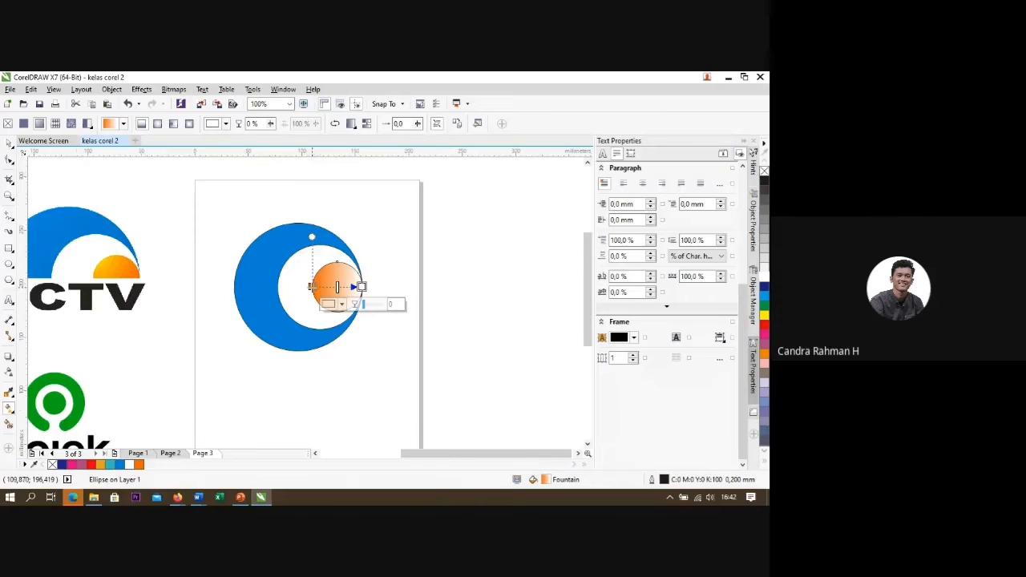
pyautogui.scroll(1, 316, 287)
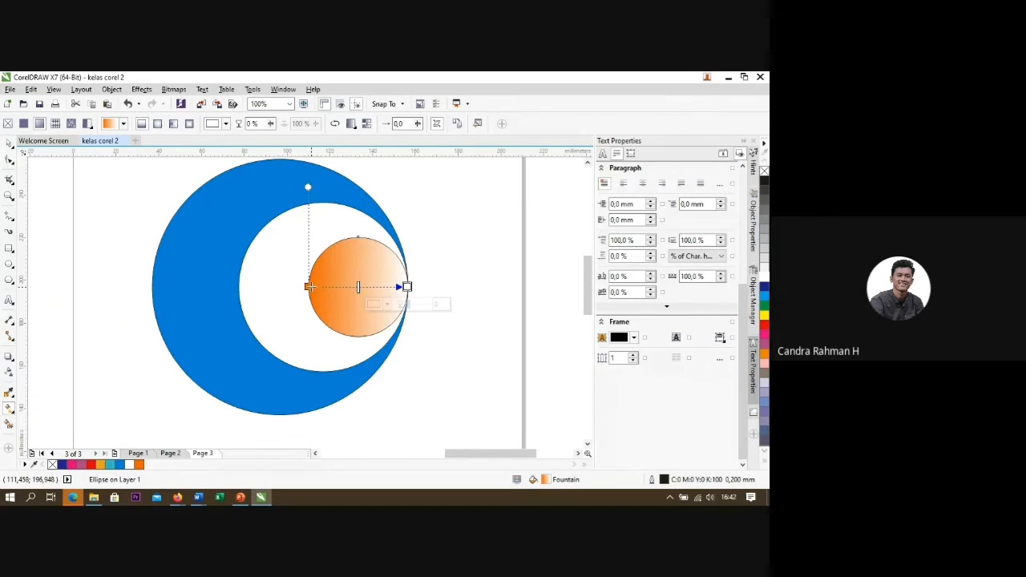
pyautogui.scroll(2, 312, 287)
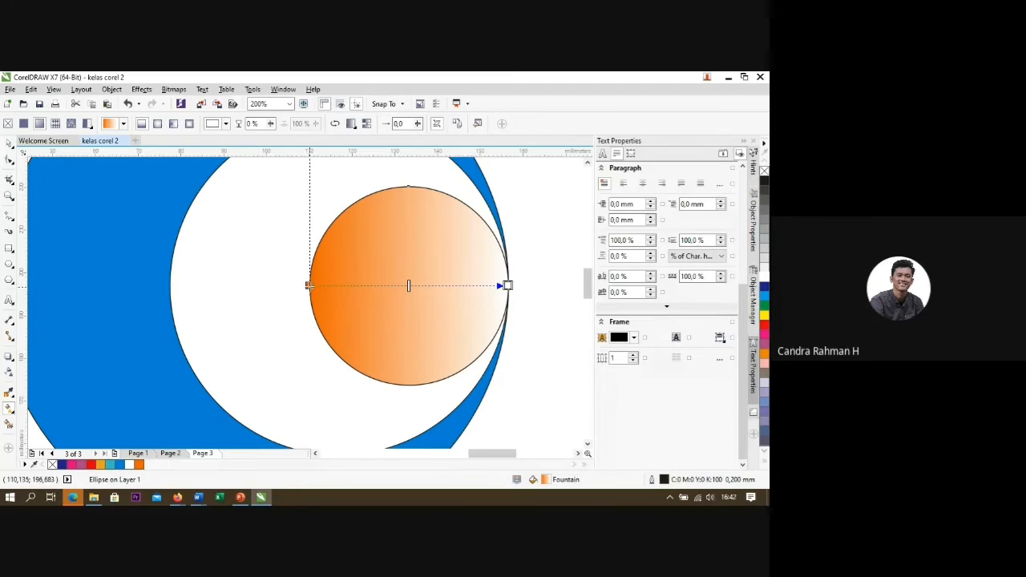
pyautogui.moveTo(310, 285)
pyautogui.mouseDown()
pyautogui.moveTo(353, 305)
pyautogui.moveTo(368, 328)
pyautogui.moveTo(510, 328)
pyautogui.moveTo(335, 278)
pyautogui.moveTo(310, 286)
pyautogui.mouseUp()
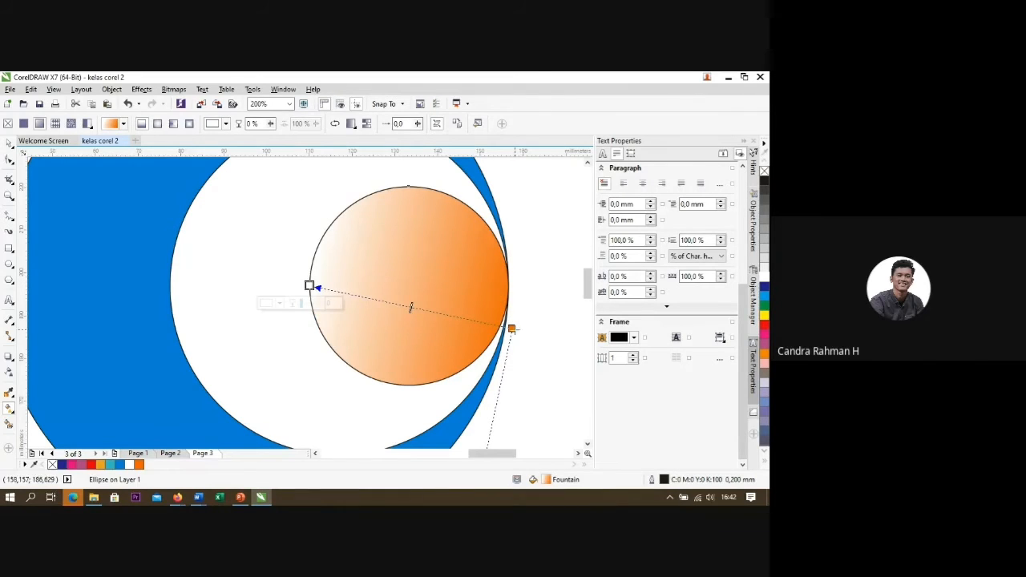
pyautogui.moveTo(512, 328); pyautogui.dragTo(508, 285)
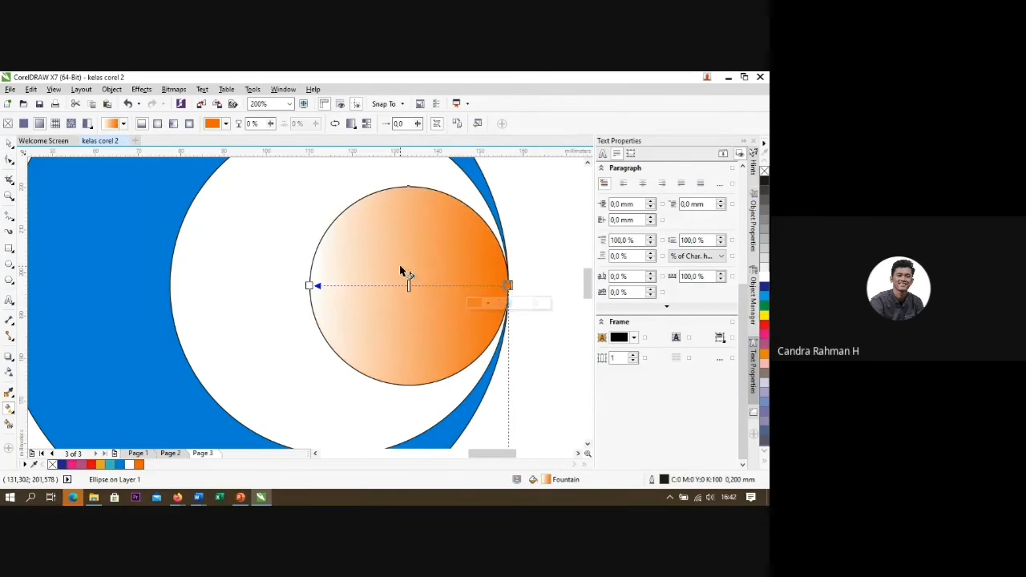
pyautogui.scroll(-2, 405, 278)
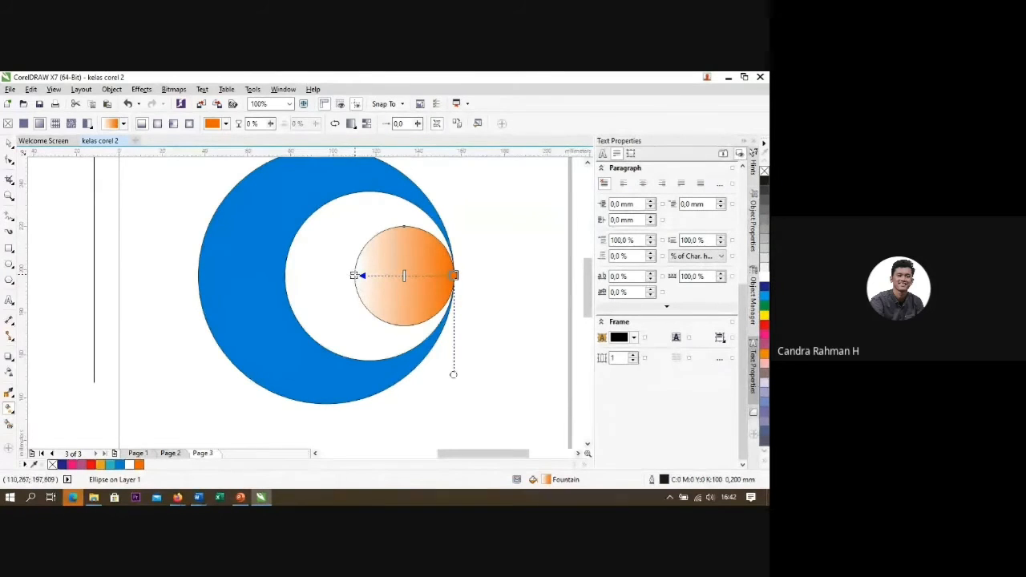
# Step: Set the starting colour of the small circle's fountain fill to #FAB200, sampled from the edge of the sun in the SCTV reference logo
pyautogui.scroll(-2, 358, 289)
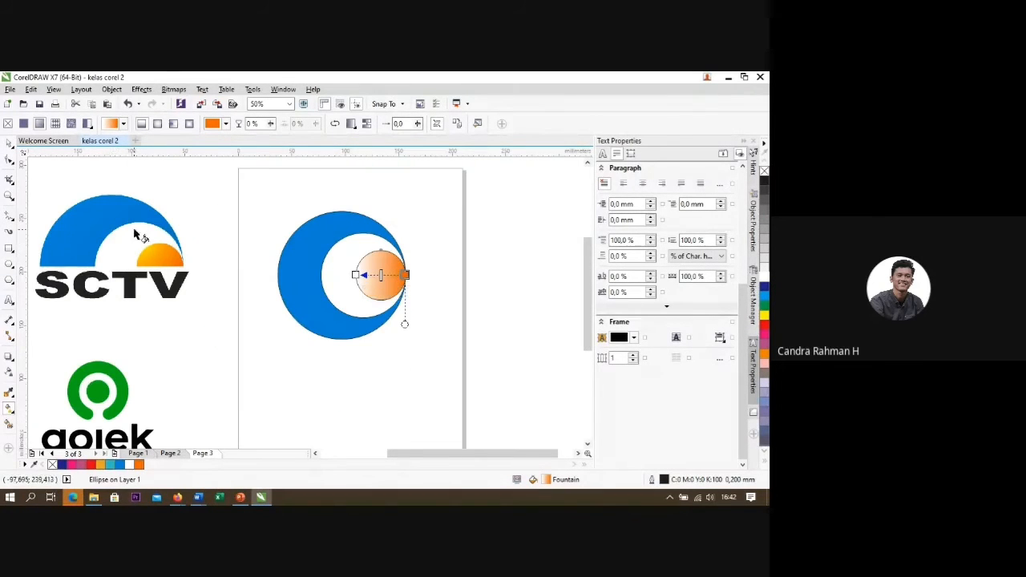
pyautogui.scroll(-2, 174, 239)
pyautogui.scroll(2, 175, 239)
pyautogui.scroll(-2, 290, 285)
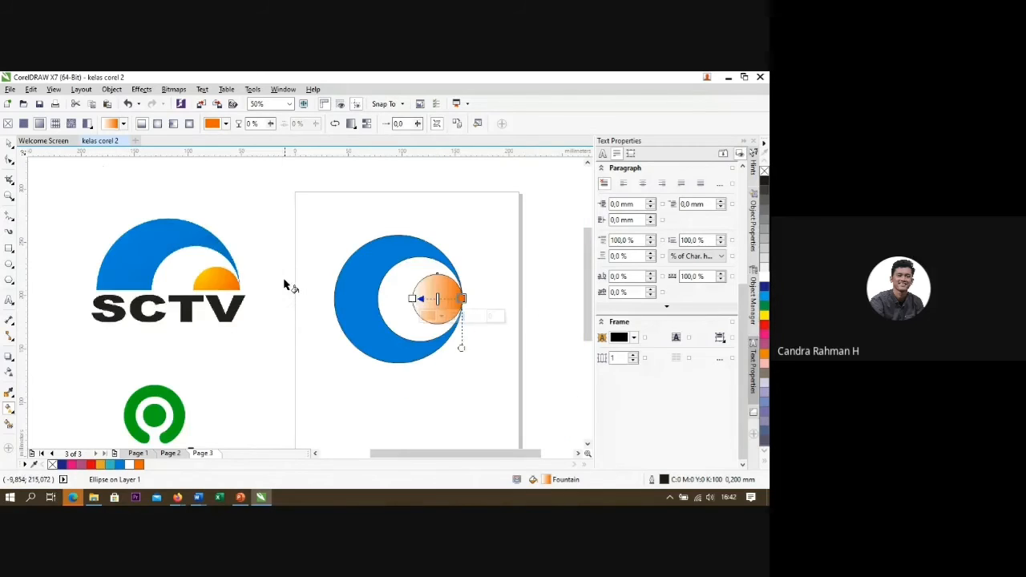
pyautogui.scroll(2, 296, 293)
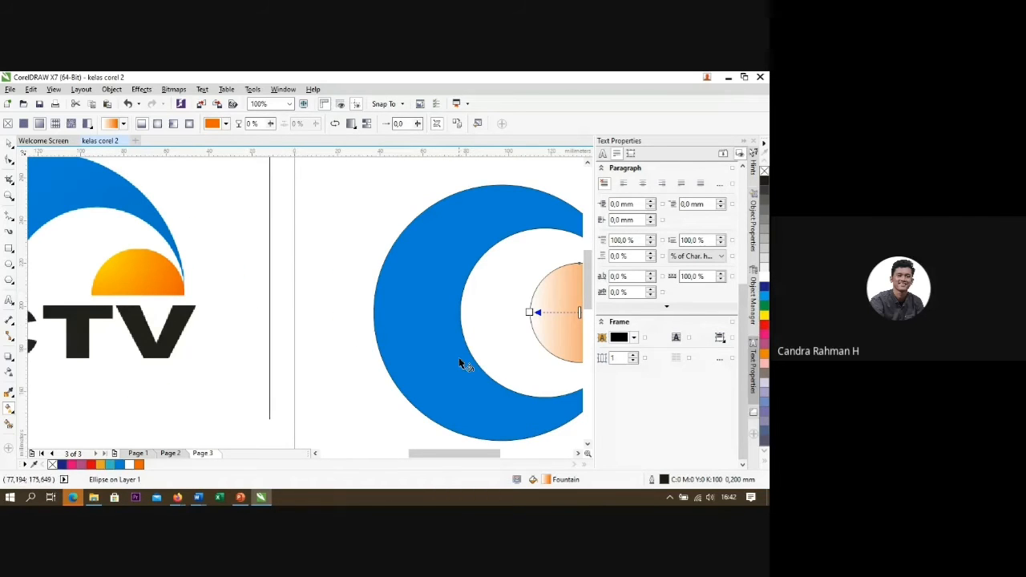
pyautogui.click(529, 312)
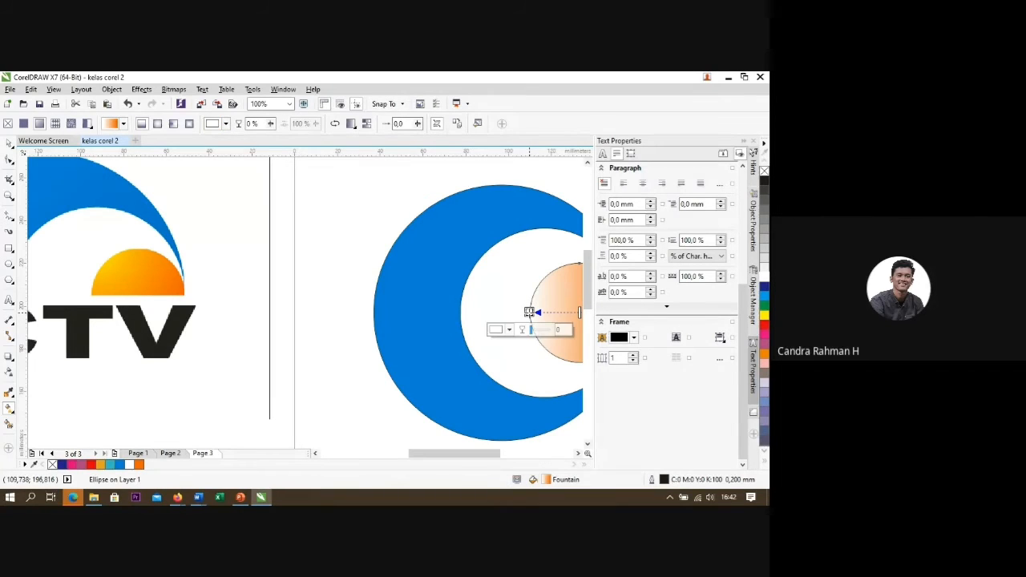
pyautogui.click(510, 329)
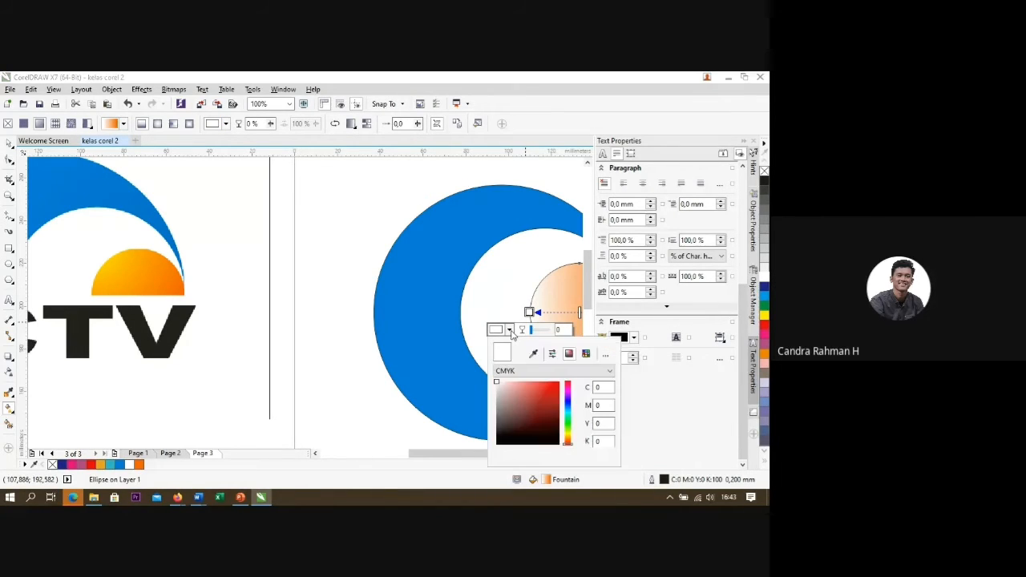
pyautogui.click(529, 311)
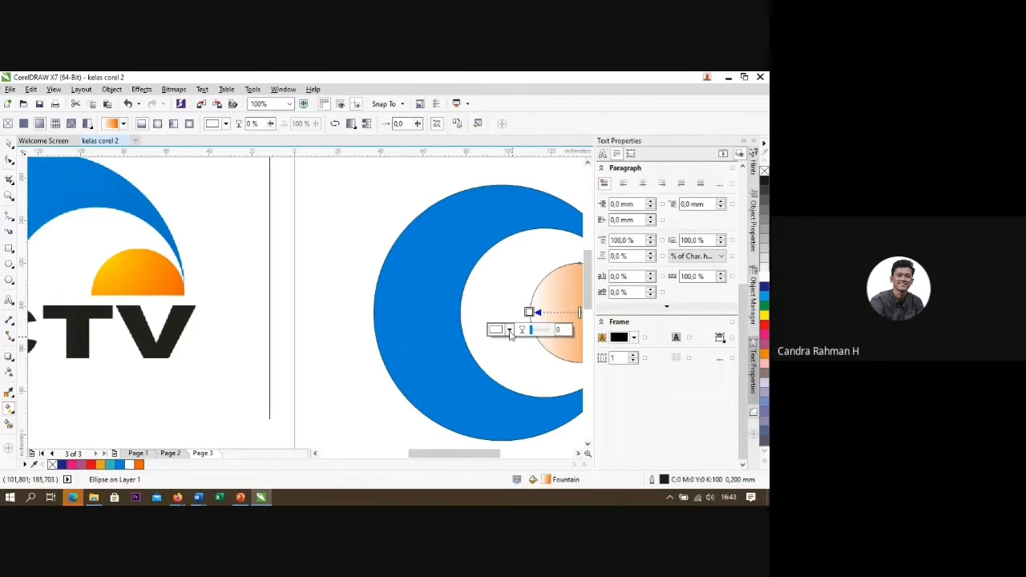
pyautogui.click(509, 330)
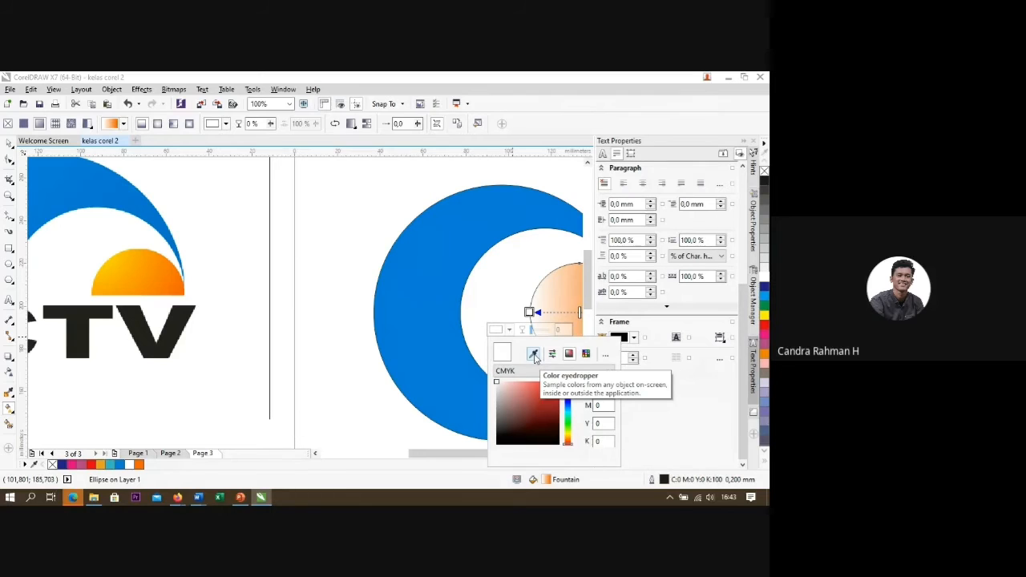
pyautogui.click(533, 354)
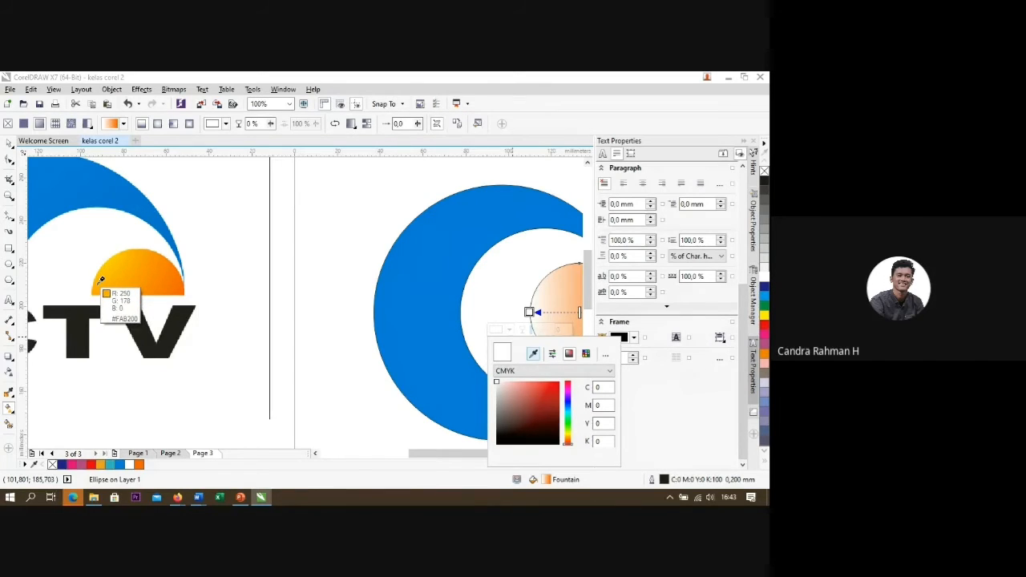
pyautogui.click(101, 280)
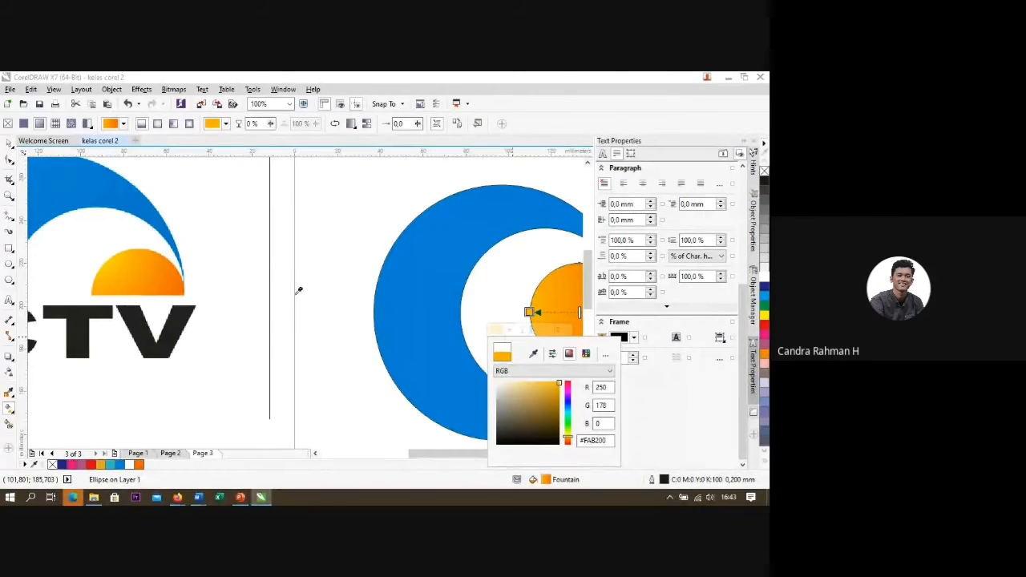
pyautogui.click(299, 297)
pyautogui.click(9, 143)
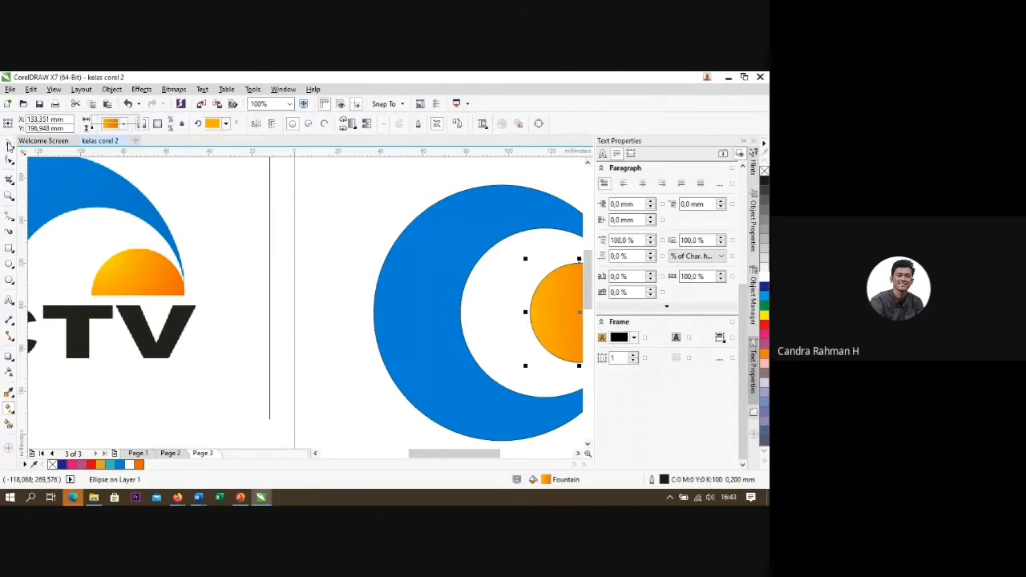
# Step: Compare the recoloured circle with the reference logo and inspect the outlines around the three circles up close
pyautogui.scroll(-1, 287, 268)
pyautogui.scroll(1, 361, 276)
pyautogui.scroll(-1, 347, 274)
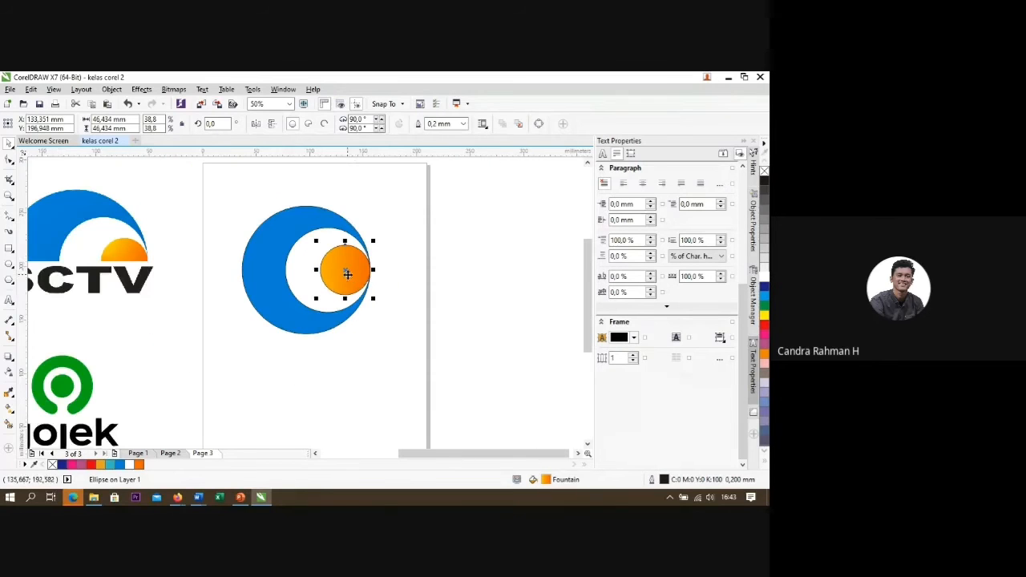
pyautogui.scroll(-1, 357, 275)
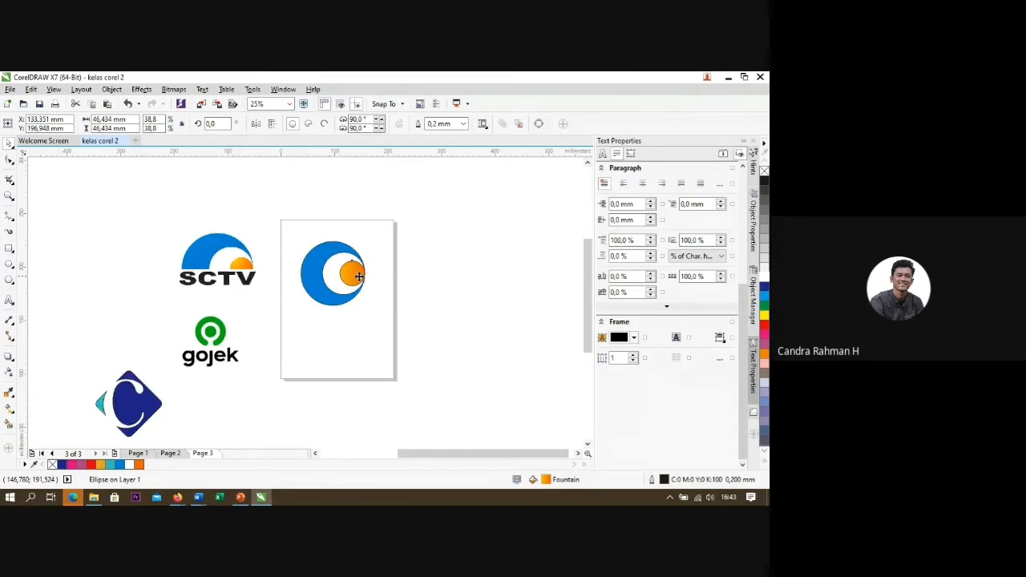
pyautogui.scroll(2, 337, 271)
pyautogui.scroll(-1, 335, 271)
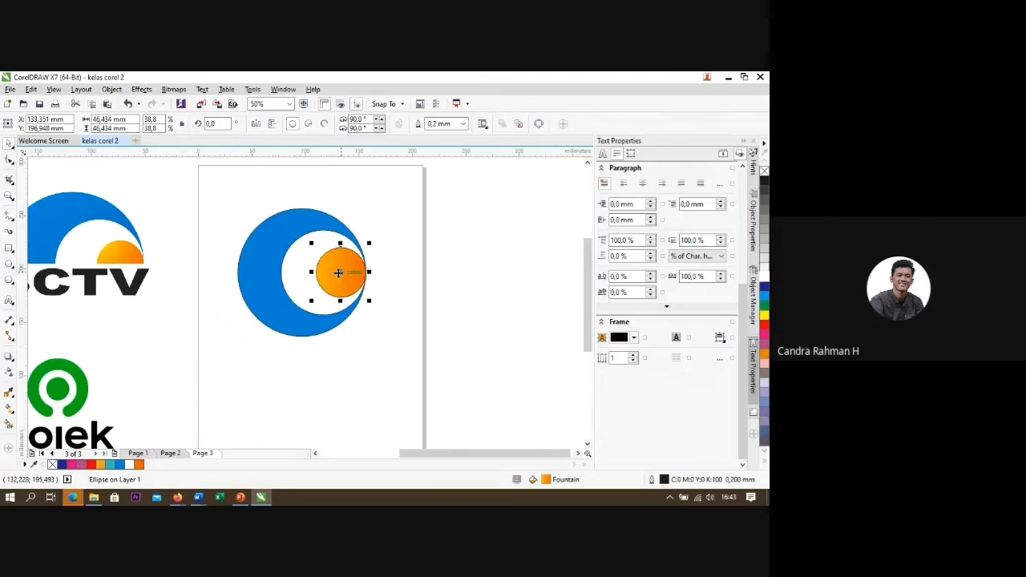
pyautogui.click(400, 267)
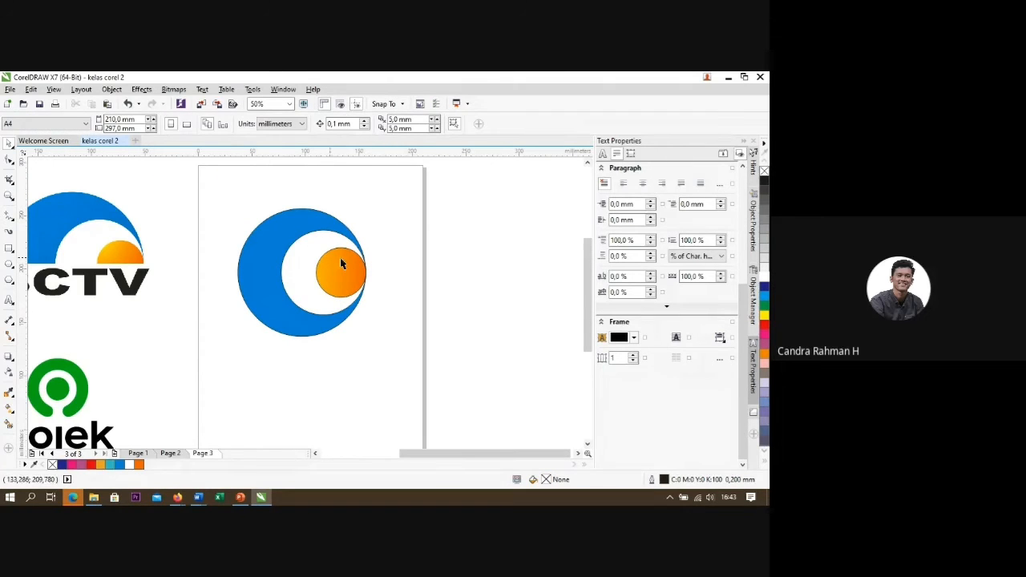
pyautogui.scroll(1, 274, 230)
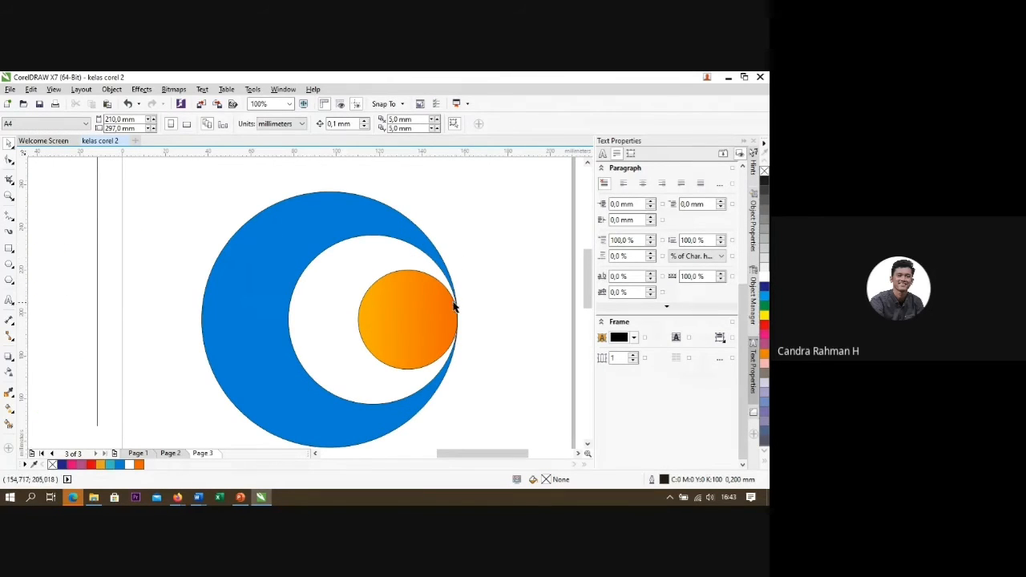
pyautogui.scroll(1, 335, 197)
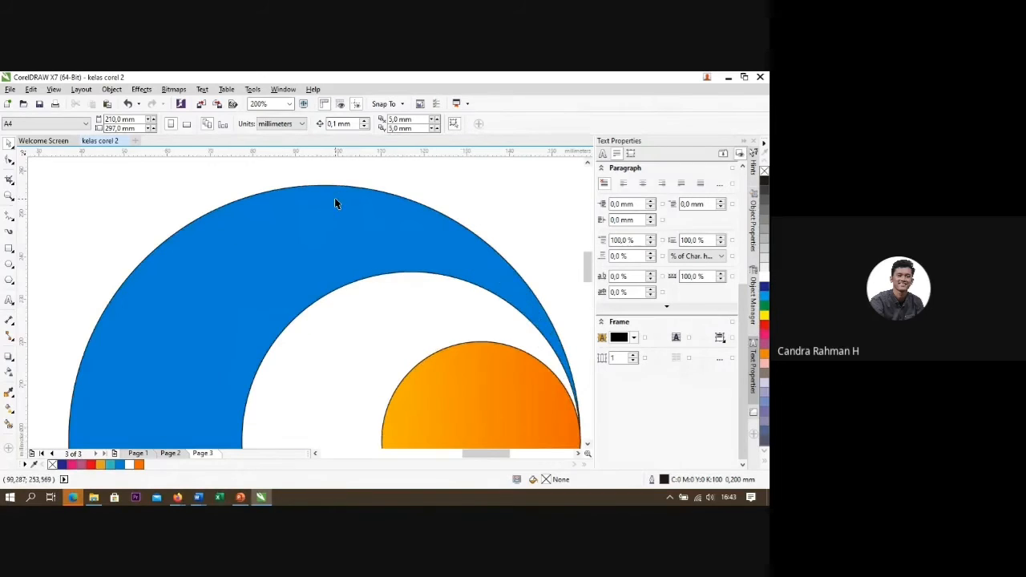
pyautogui.scroll(-1, 334, 198)
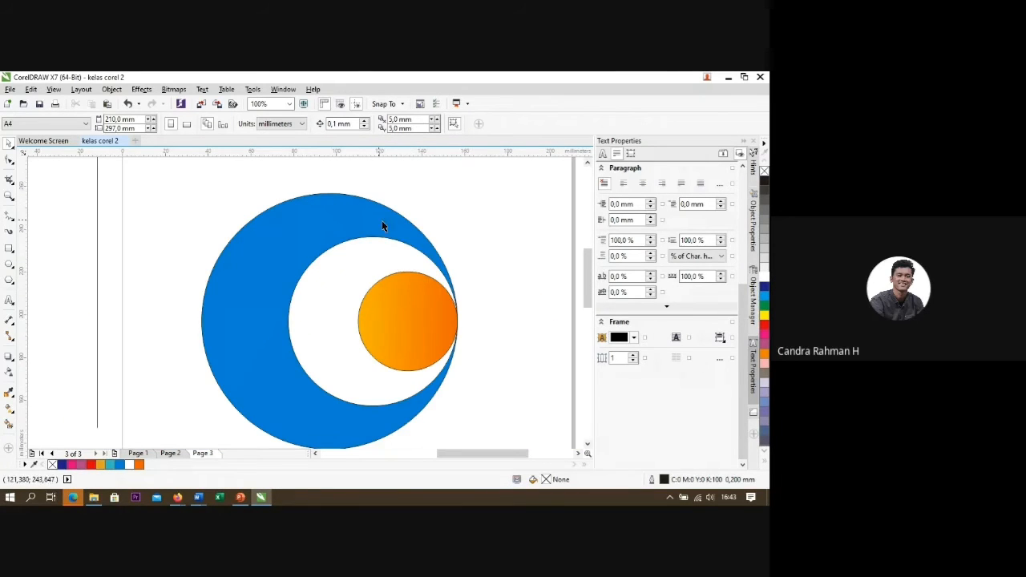
pyautogui.scroll(3, 339, 190)
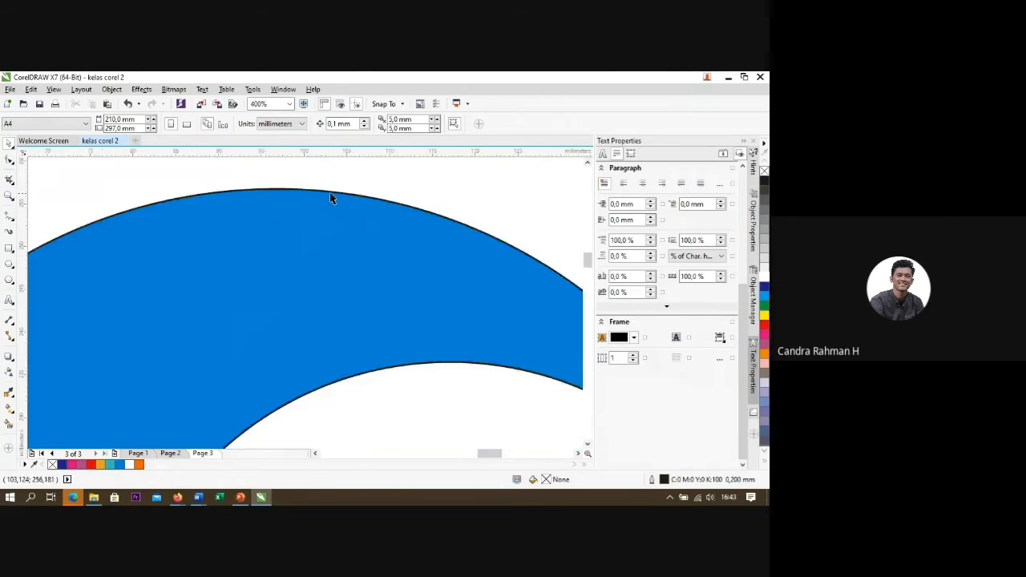
pyautogui.scroll(-1, 324, 193)
pyautogui.scroll(-2, 313, 193)
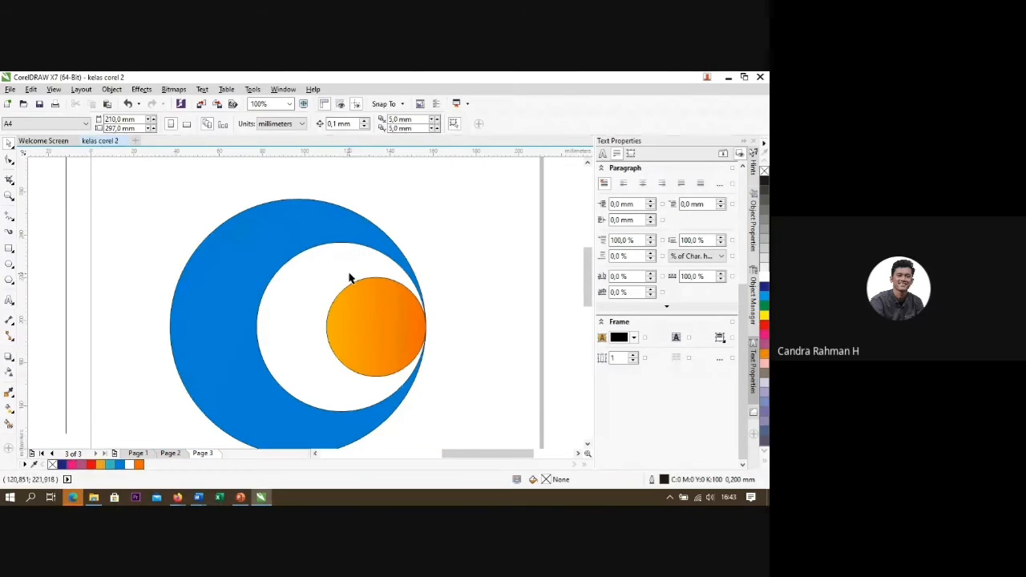
pyautogui.scroll(-1, 340, 244)
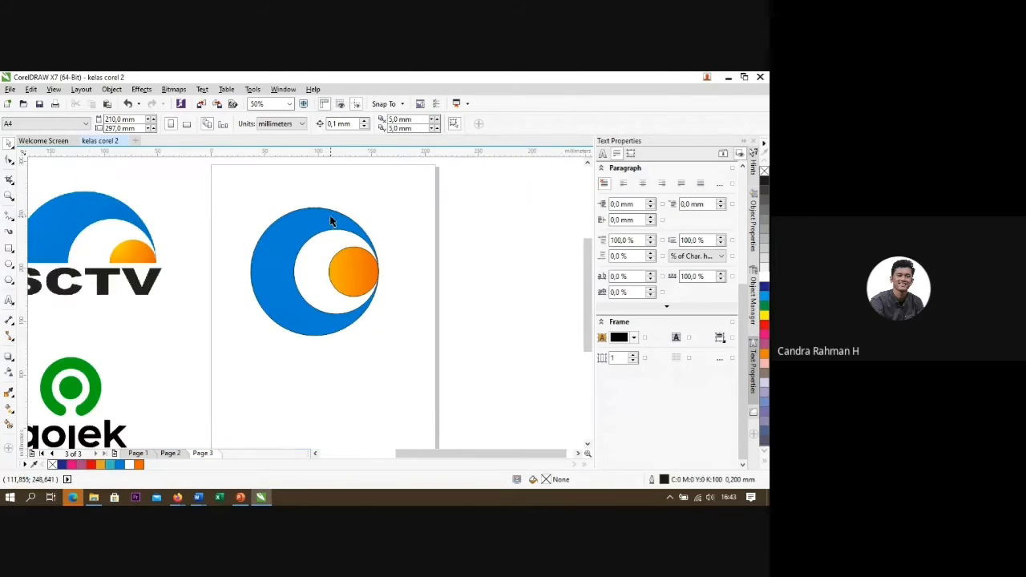
# Step: Remove the outlines from all three circles by setting their outline width to None, and check their edges
pyautogui.moveTo(240, 211); pyautogui.dragTo(216, 194)
pyautogui.click(422, 376)
pyautogui.moveTo(419, 360); pyautogui.dragTo(206, 200)
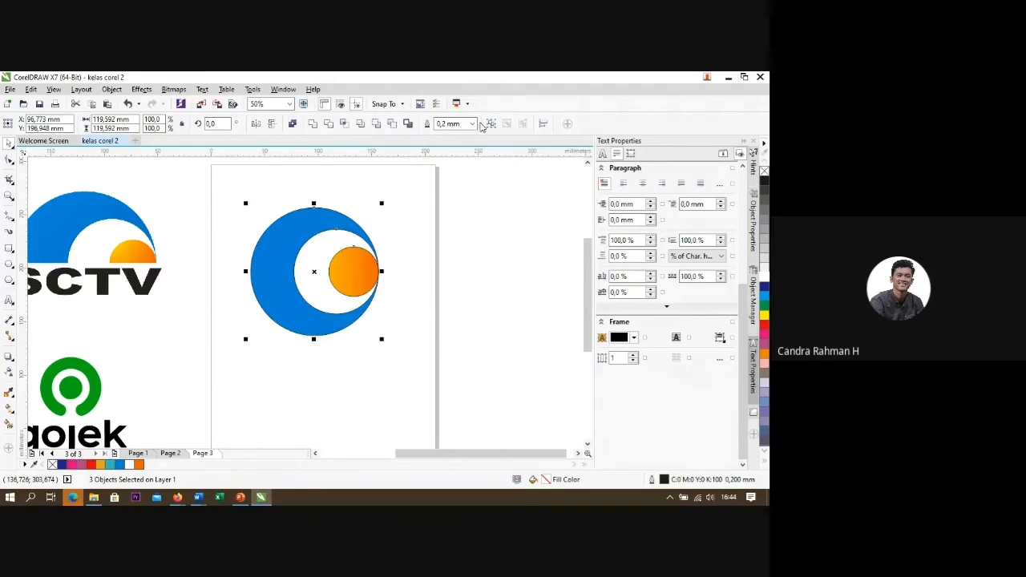
pyautogui.click(473, 125)
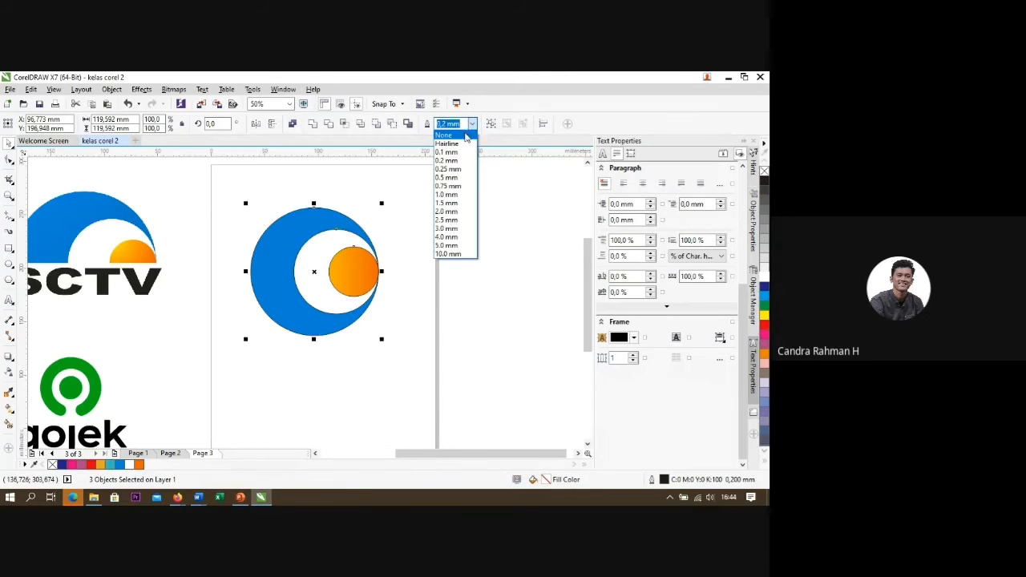
pyautogui.click(467, 136)
pyautogui.scroll(6, 321, 232)
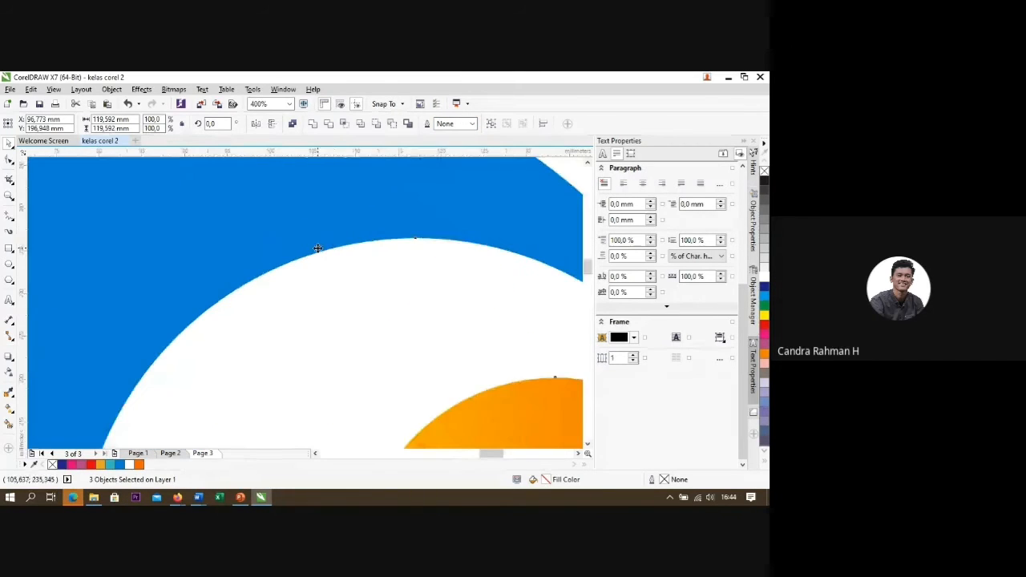
pyautogui.scroll(2, 315, 251)
pyautogui.scroll(-8, 313, 264)
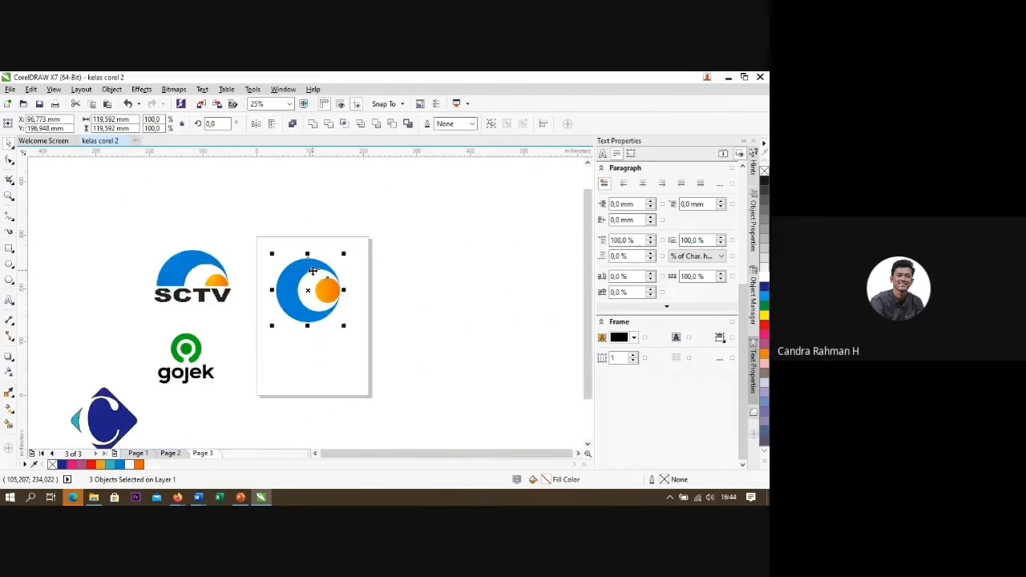
pyautogui.scroll(2, 311, 290)
pyautogui.scroll(-1, 304, 293)
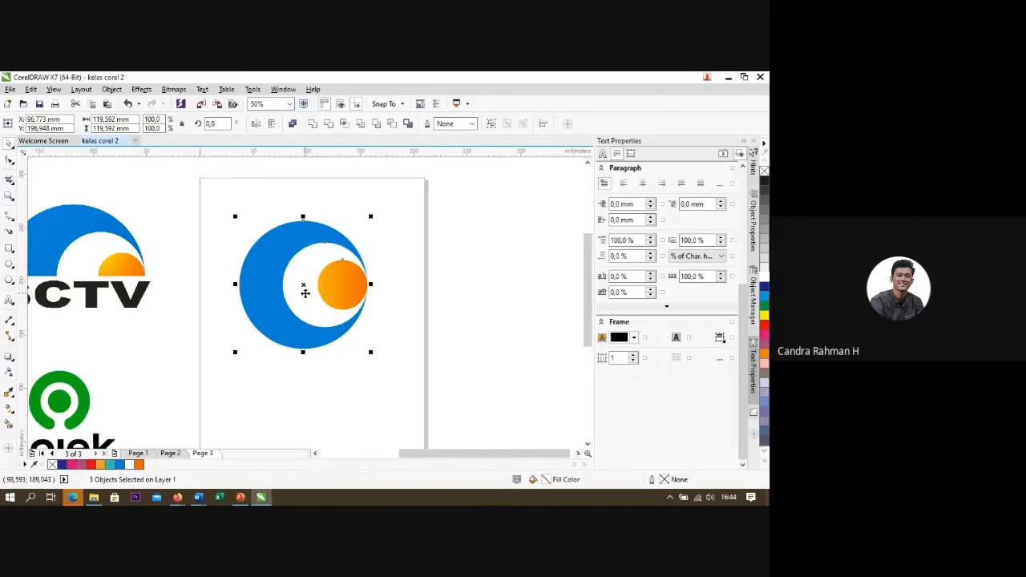
pyautogui.click(396, 254)
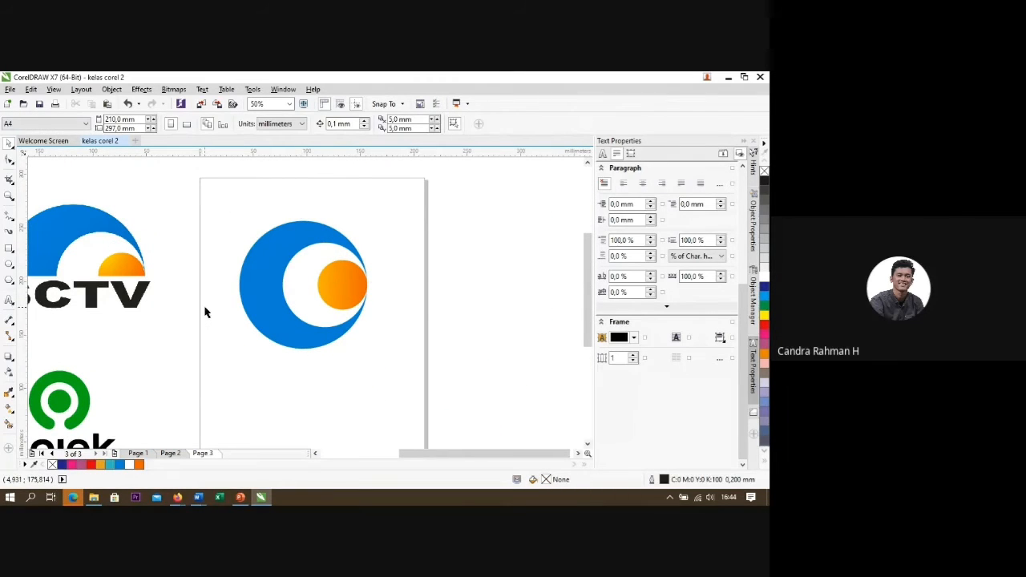
# Step: Draw a rectangle about 148 by 74 mm over the circles' lower half, its upper edge on their horizontal centreline and both sides extending past the large circle
pyautogui.scroll(-1, 280, 268)
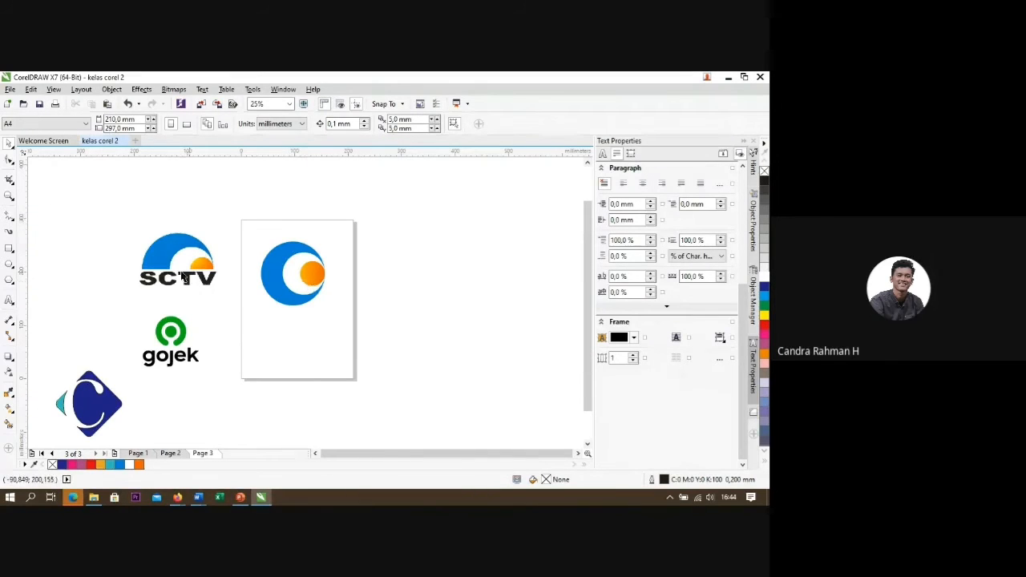
pyautogui.scroll(1, 165, 260)
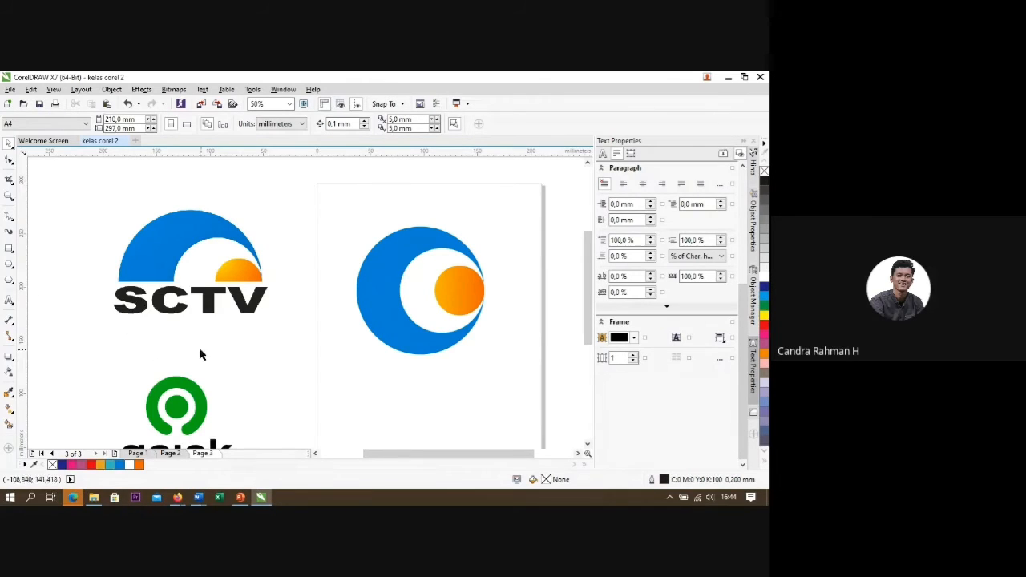
pyautogui.click(10, 249)
pyautogui.scroll(-2, 298, 282)
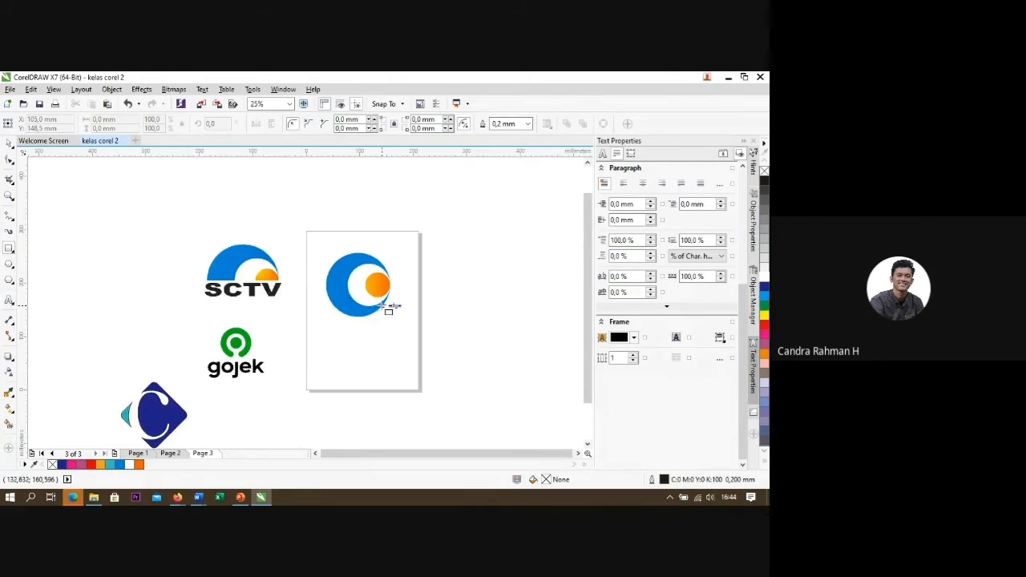
pyautogui.scroll(2, 389, 310)
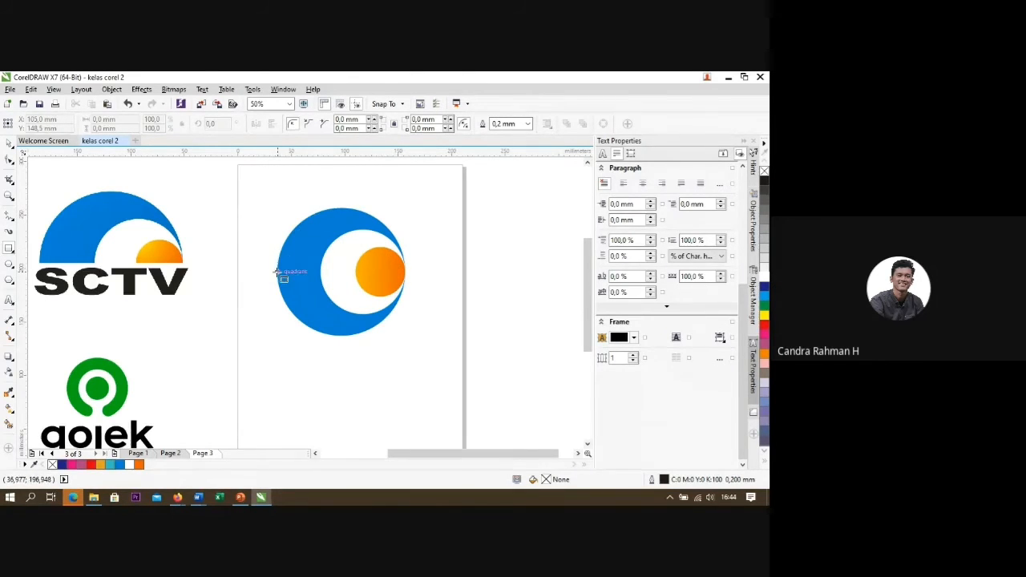
pyautogui.moveTo(277, 272); pyautogui.dragTo(435, 354)
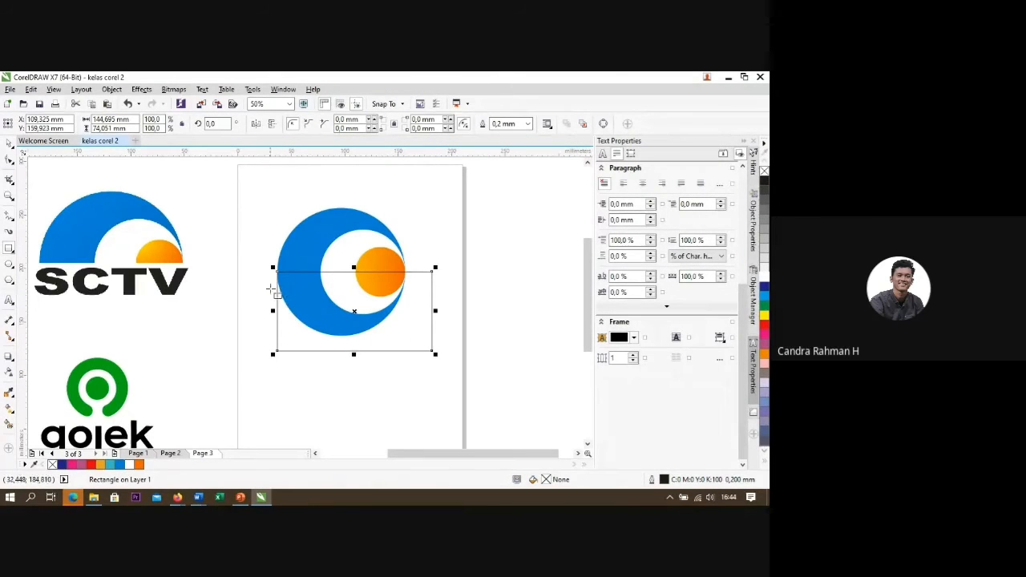
pyautogui.moveTo(273, 311); pyautogui.dragTo(258, 311)
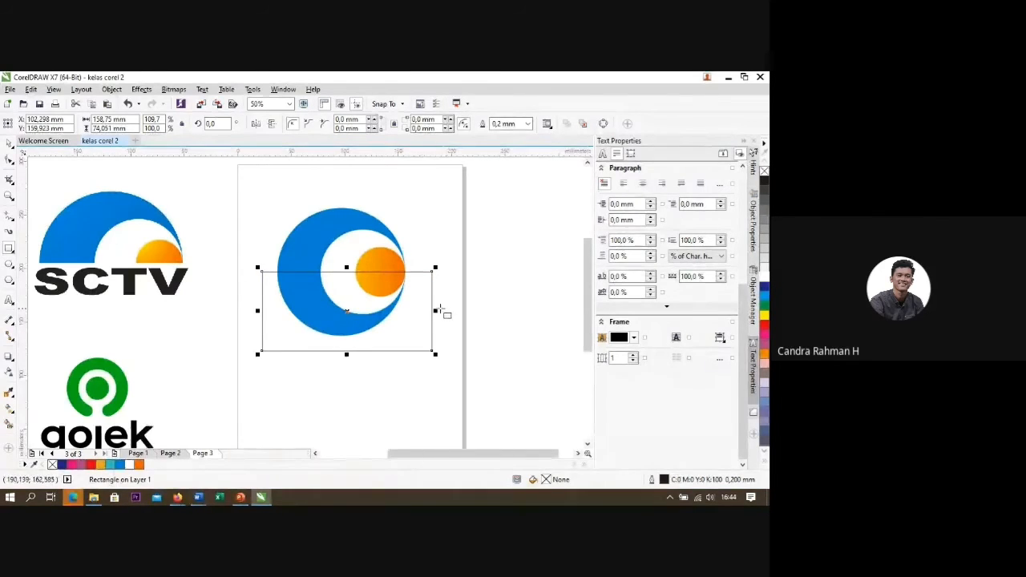
pyautogui.moveTo(436, 310); pyautogui.dragTo(424, 310)
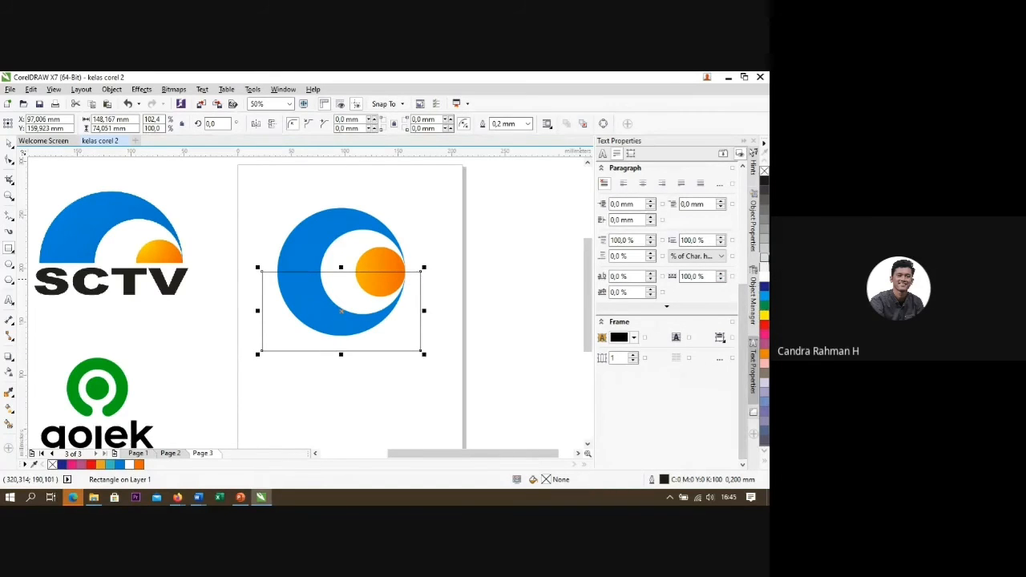
# Step: Fill the rectangle with 70% black and move it about 80 mm straight down, below the circles
pyautogui.click(765, 210)
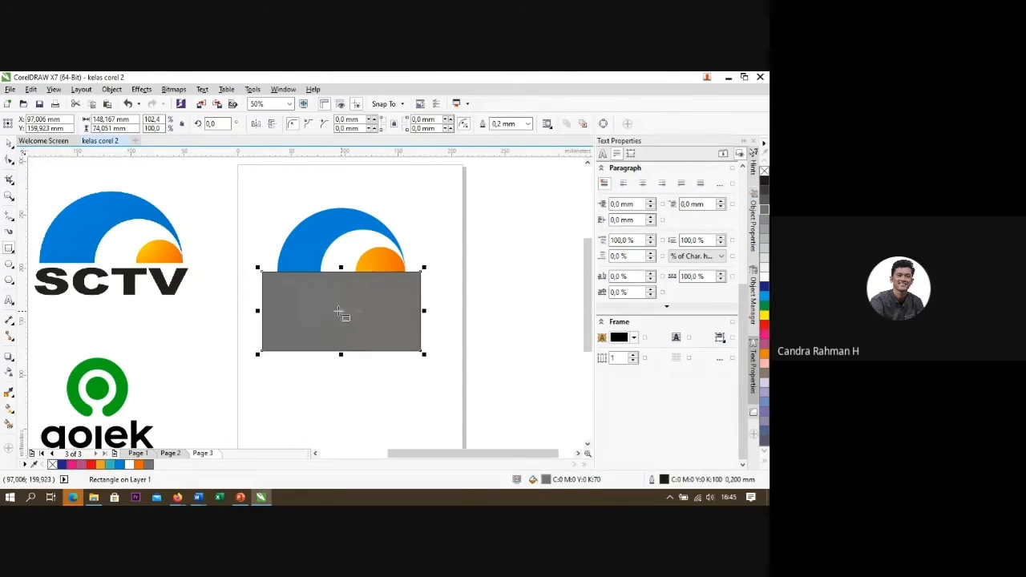
pyautogui.click(9, 145)
pyautogui.moveTo(341, 313); pyautogui.dragTo(340, 397)
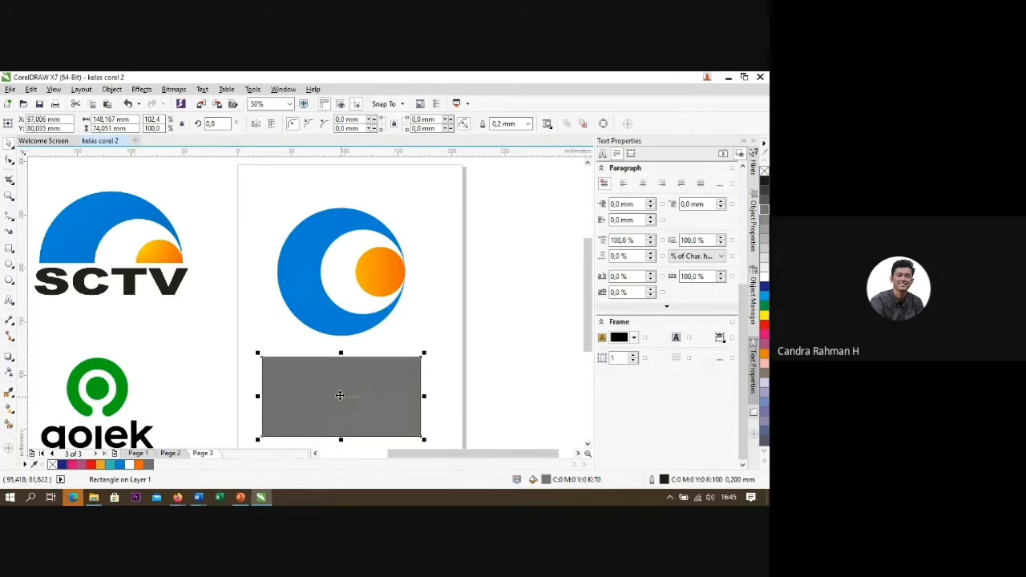
# Step: Group the blue, white and orange circles and move the group about 8 mm down, just above the grey rectangle
pyautogui.click(278, 206)
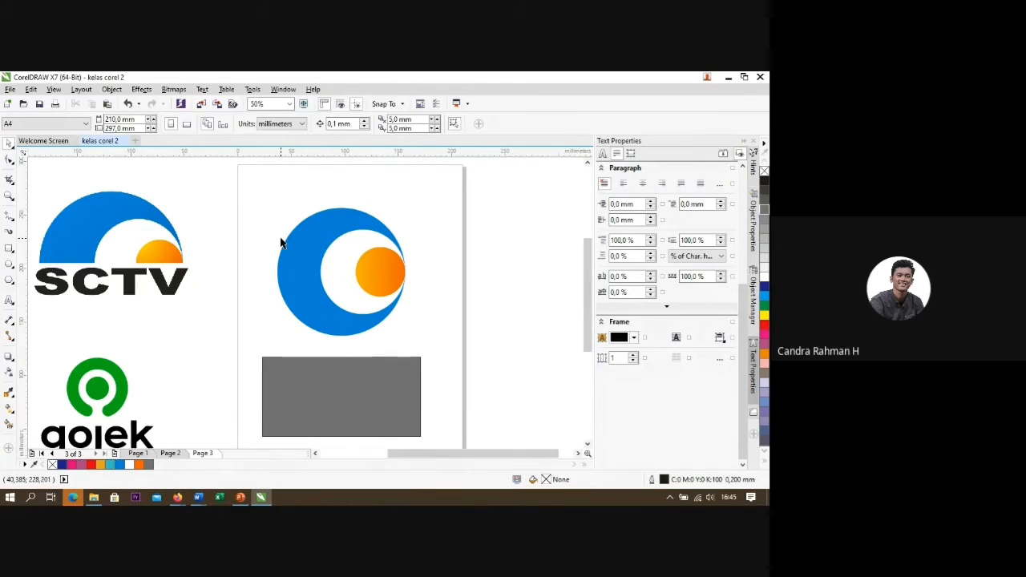
pyautogui.moveTo(257, 193); pyautogui.dragTo(451, 355)
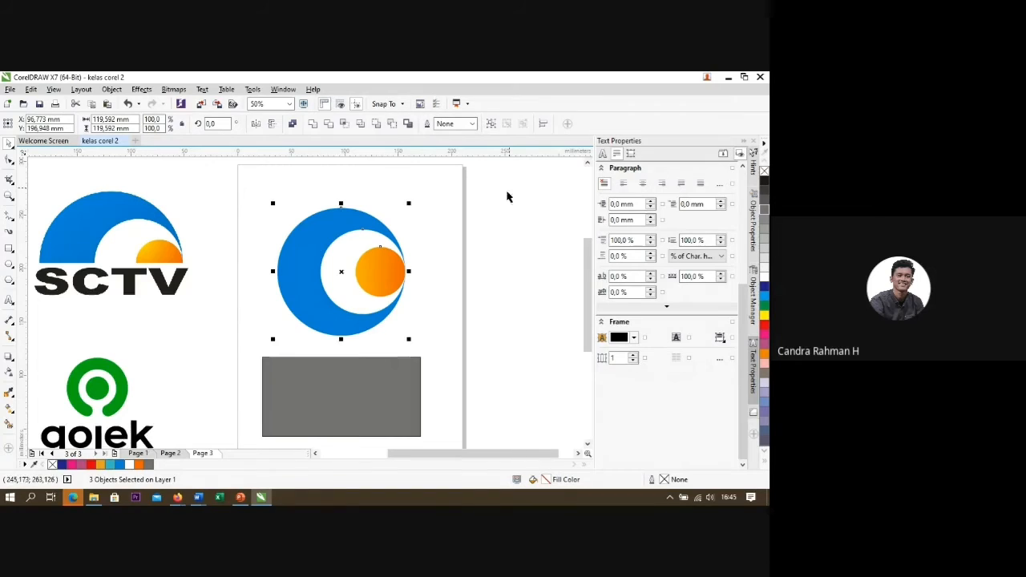
pyautogui.click(491, 125)
pyautogui.click(300, 209)
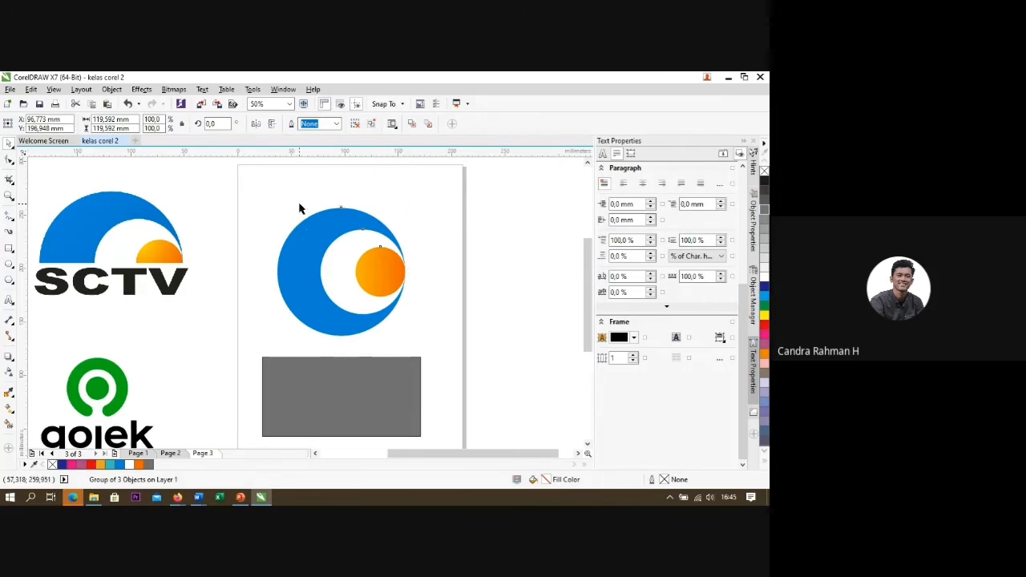
pyautogui.moveTo(311, 233); pyautogui.dragTo(368, 250)
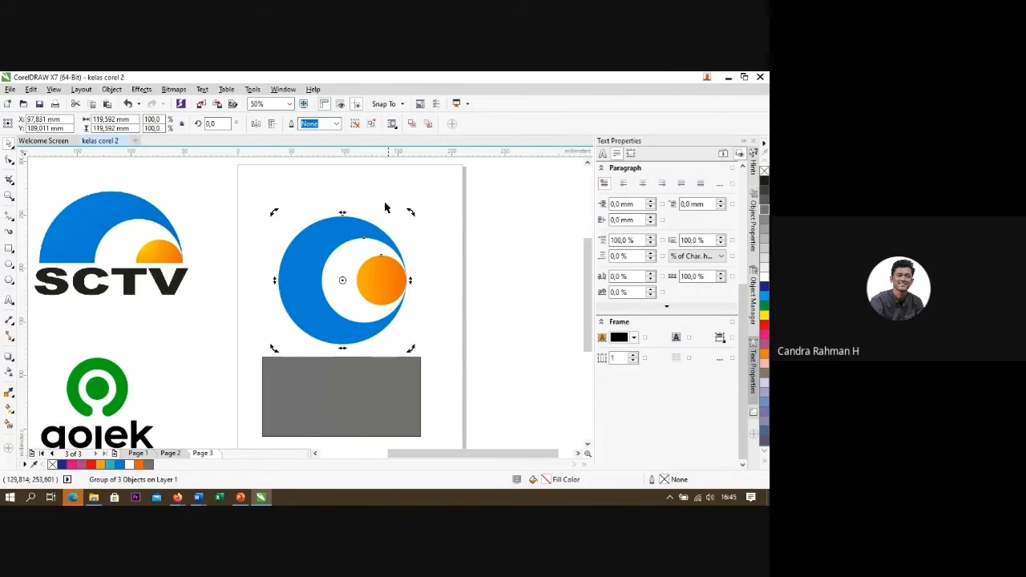
# Step: Ungroup the circles, try moving the orange and white circles out to the side, and undo both moves
pyautogui.click(370, 124)
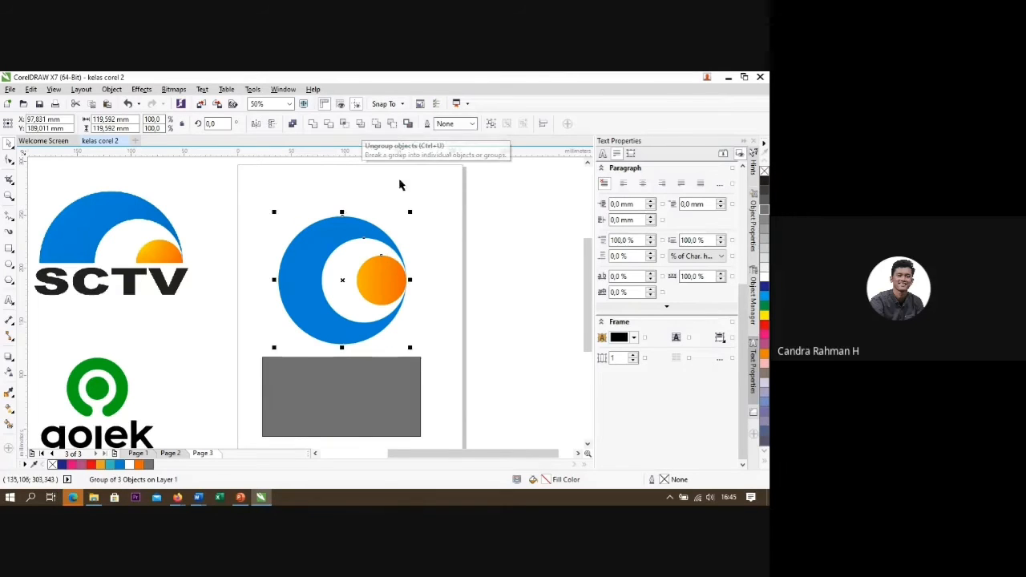
pyautogui.click(423, 269)
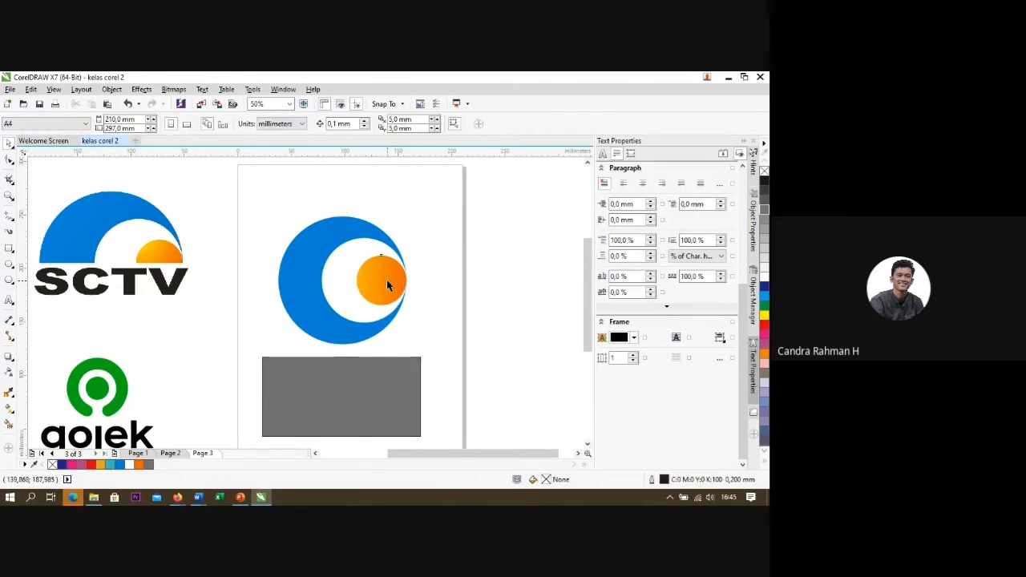
pyautogui.moveTo(386, 279); pyautogui.dragTo(415, 259)
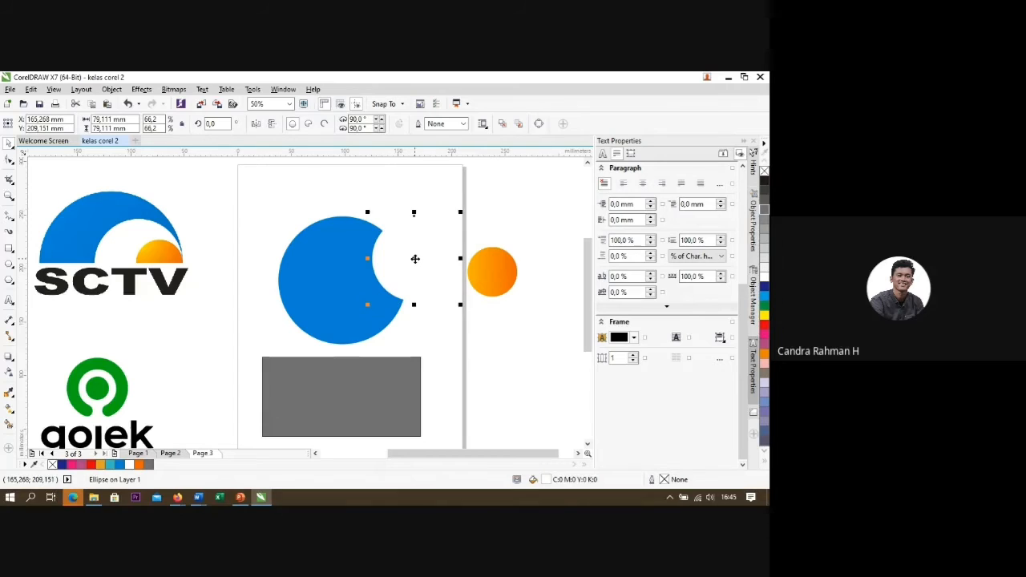
pyautogui.hotkey('ctrl', 'z')
pyautogui.hotkey('ctrl', 'z')
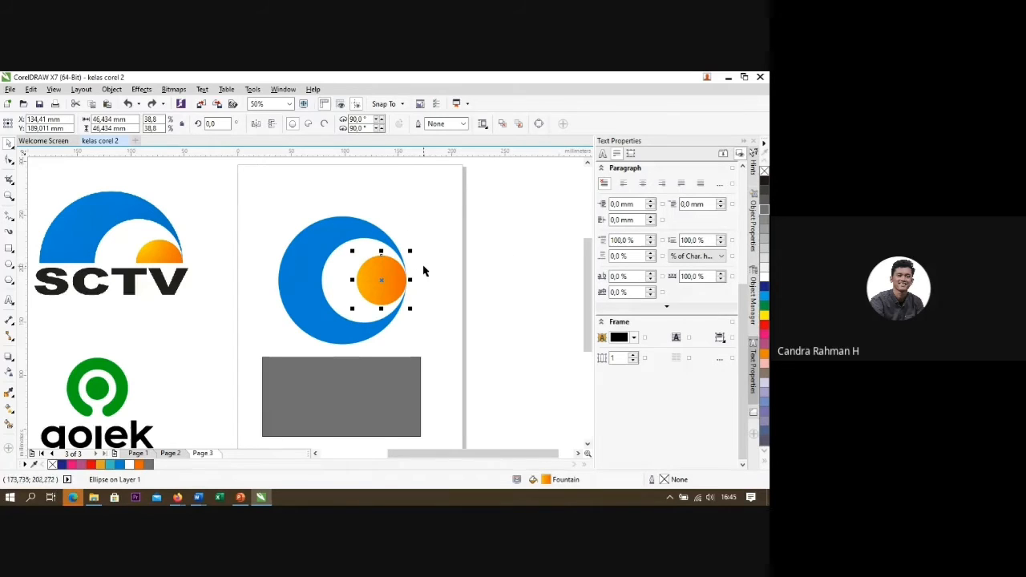
pyautogui.click(425, 273)
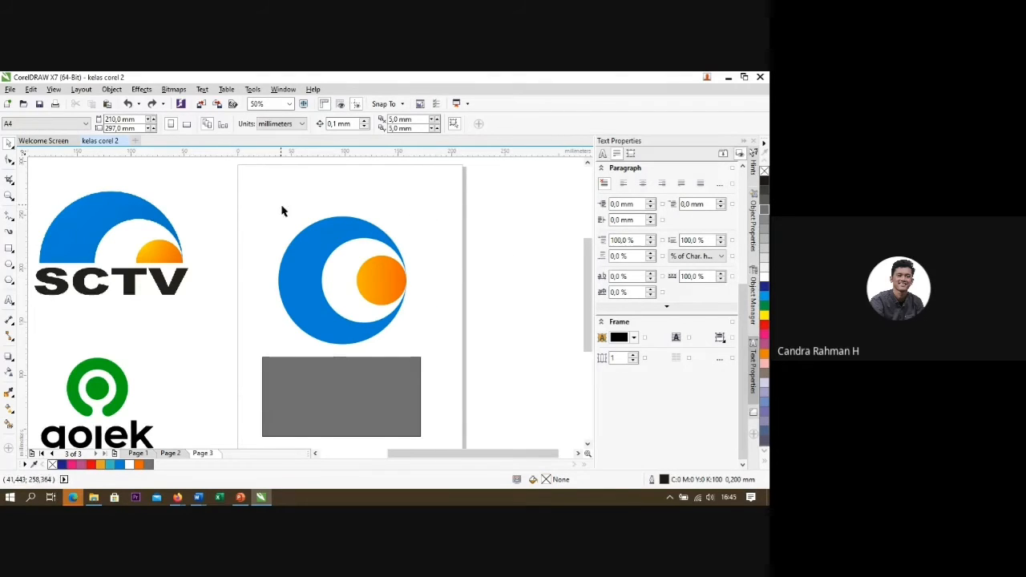
# Step: Group the three circles again and rotate the group slightly clockwise, to about 356.3°
pyautogui.moveTo(261, 195); pyautogui.dragTo(422, 357)
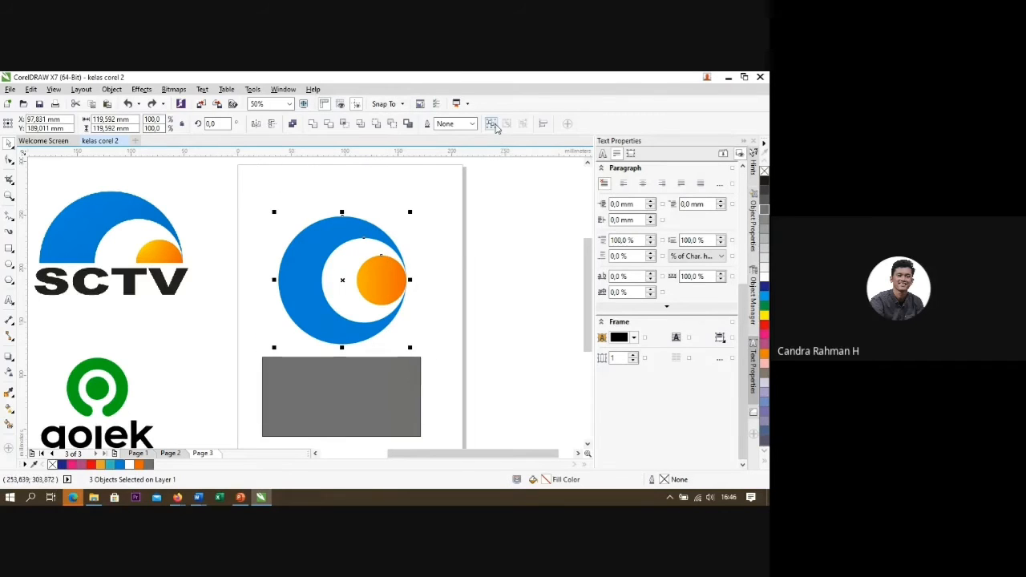
pyautogui.click(491, 125)
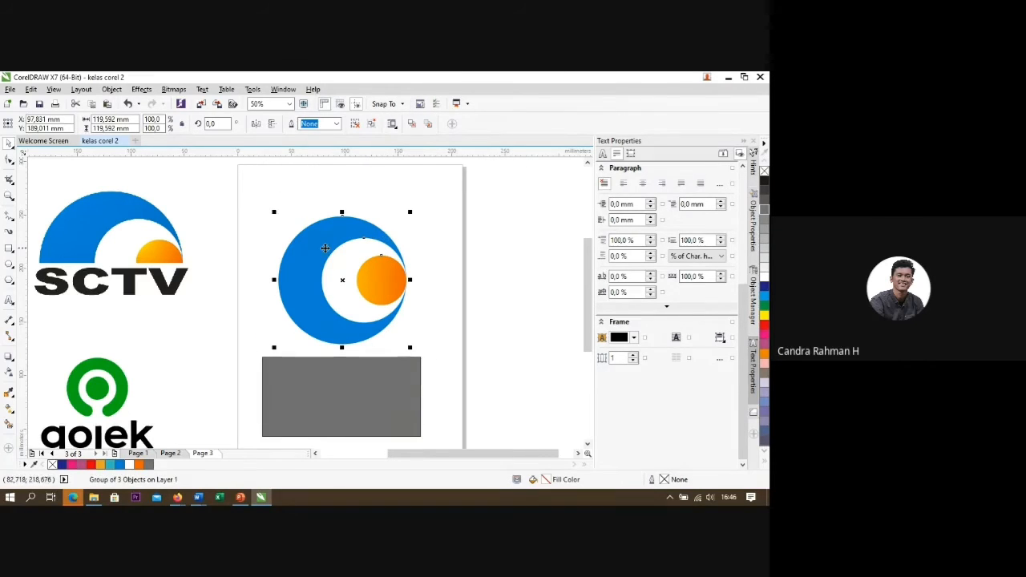
pyautogui.click(356, 238)
pyautogui.moveTo(410, 213); pyautogui.dragTo(417, 218)
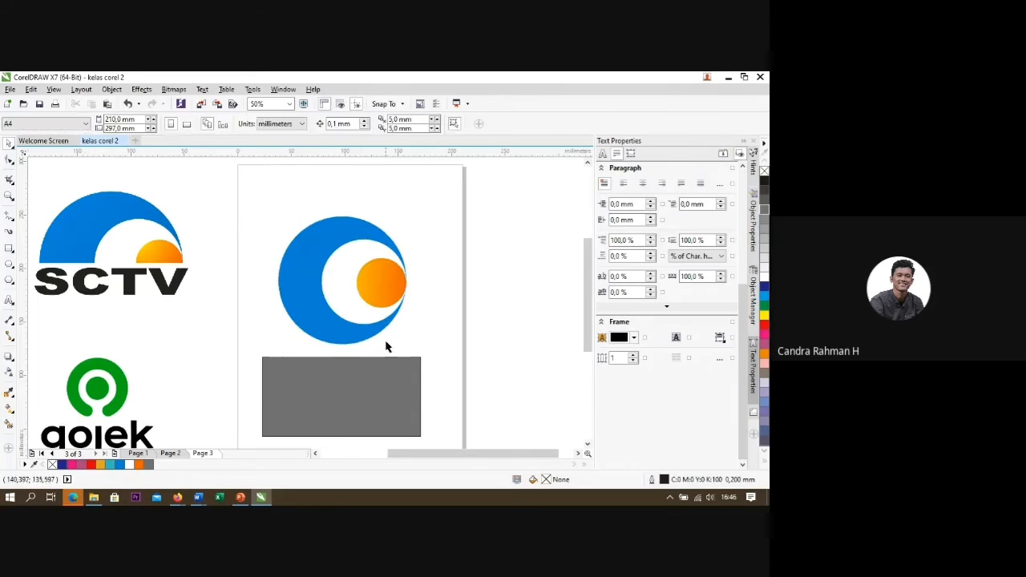
# Step: Move the grey rectangle about 72 mm up, snapping its upper edge's midpoint to the large circle's centre to cover the lower half
pyautogui.click(377, 374)
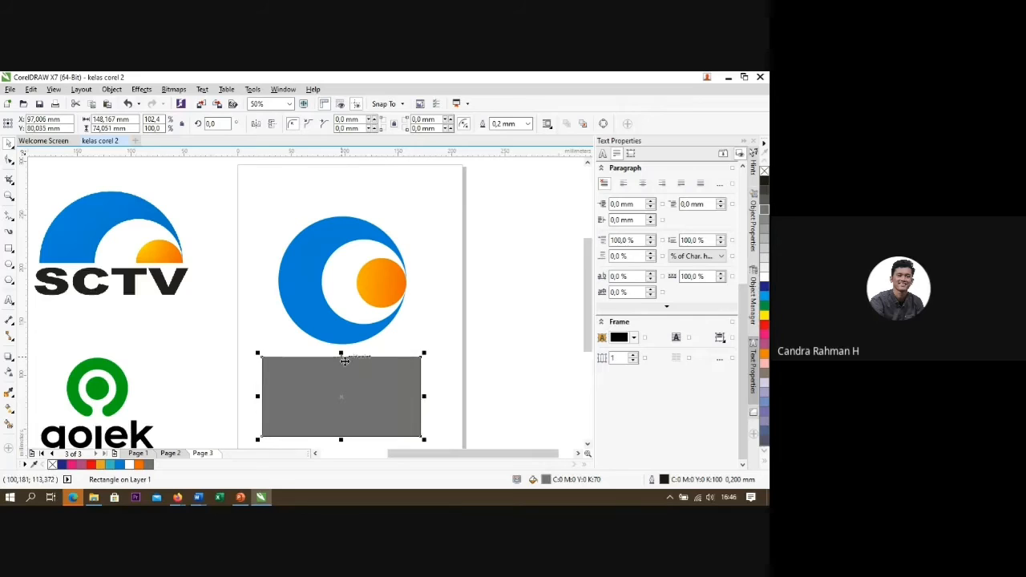
pyautogui.moveTo(341, 358); pyautogui.dragTo(342, 282)
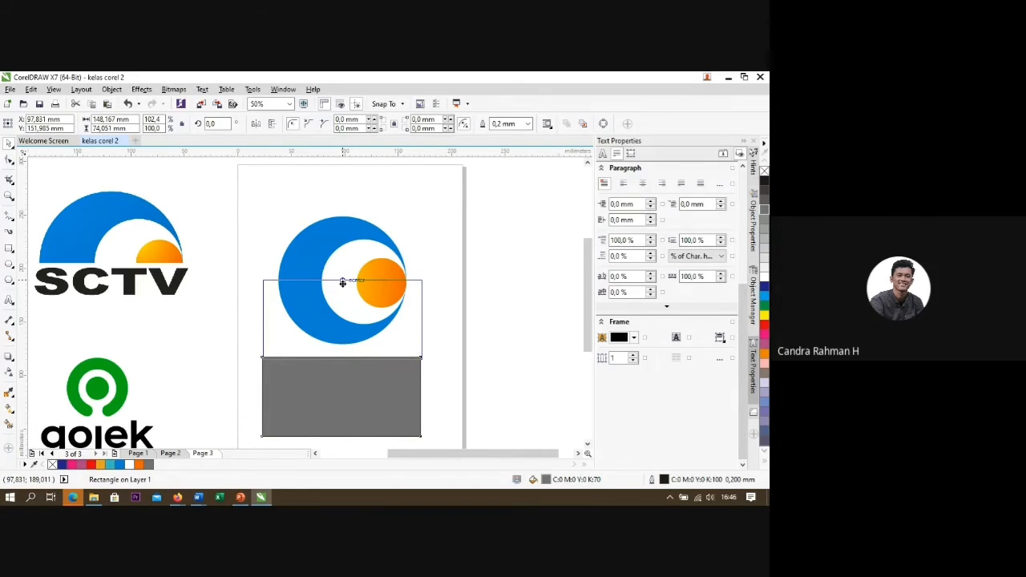
pyautogui.moveTo(342, 283); pyautogui.dragTo(342, 283)
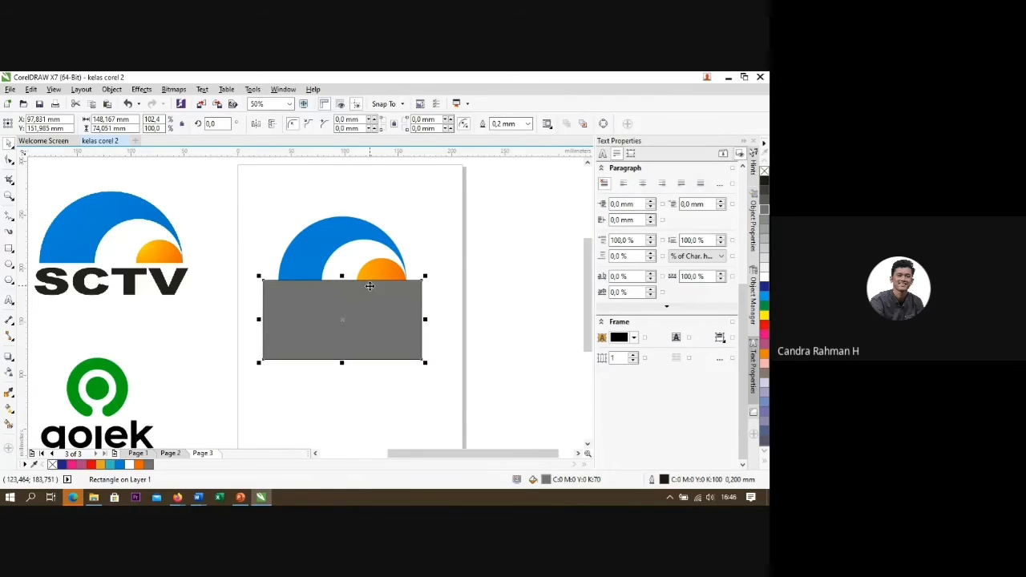
pyautogui.click(432, 242)
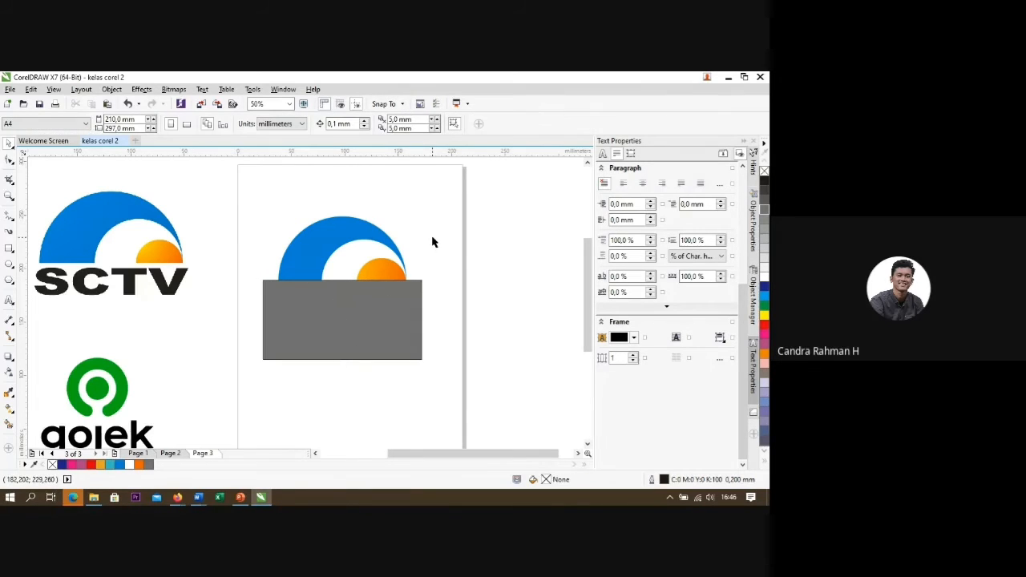
# Step: Cut the grey rectangle out of the circle group behind it with Back minus front, leaving only the upper half-circles
pyautogui.click(373, 321)
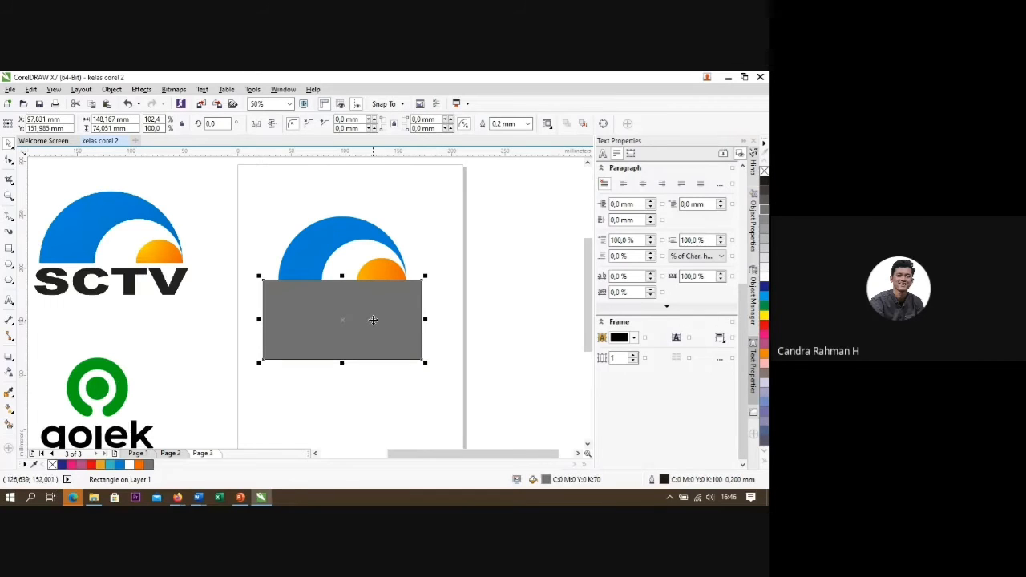
pyautogui.keyDown('shift'); pyautogui.click(322, 243); pyautogui.keyUp('shift')
pyautogui.click(462, 369)
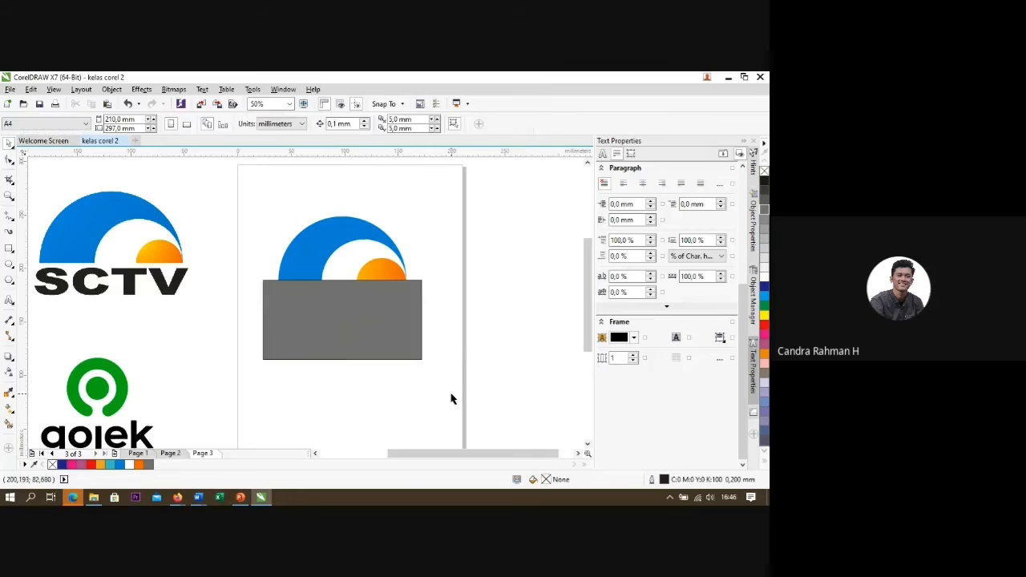
pyautogui.click(350, 324)
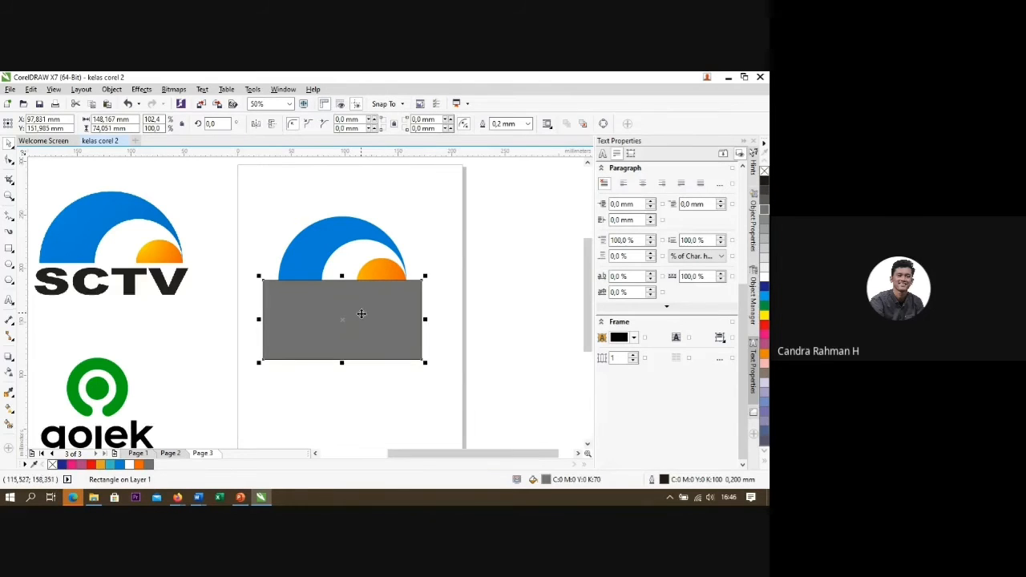
pyautogui.keyDown('shift'); pyautogui.click(322, 236); pyautogui.keyUp('shift')
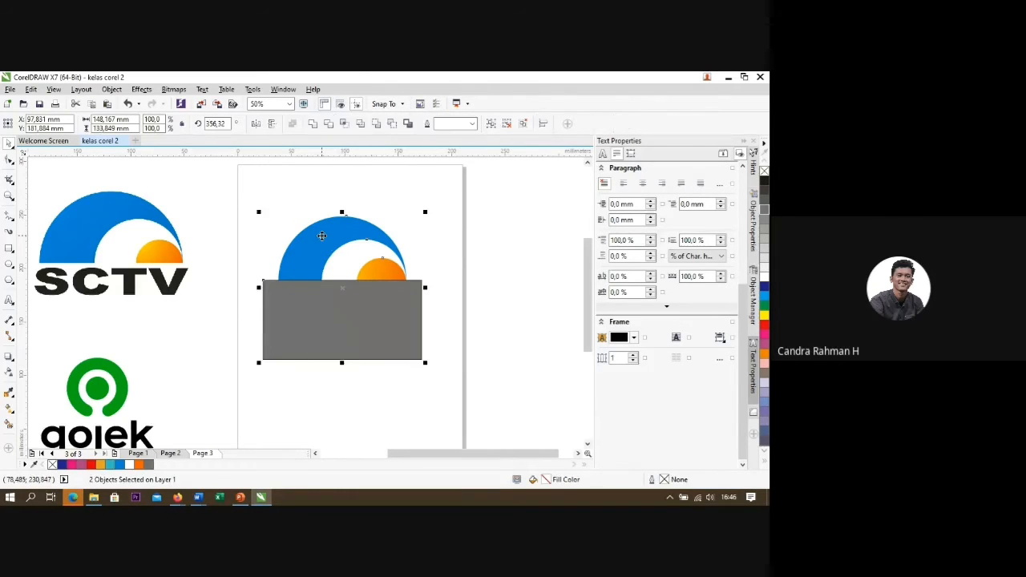
pyautogui.click(441, 323)
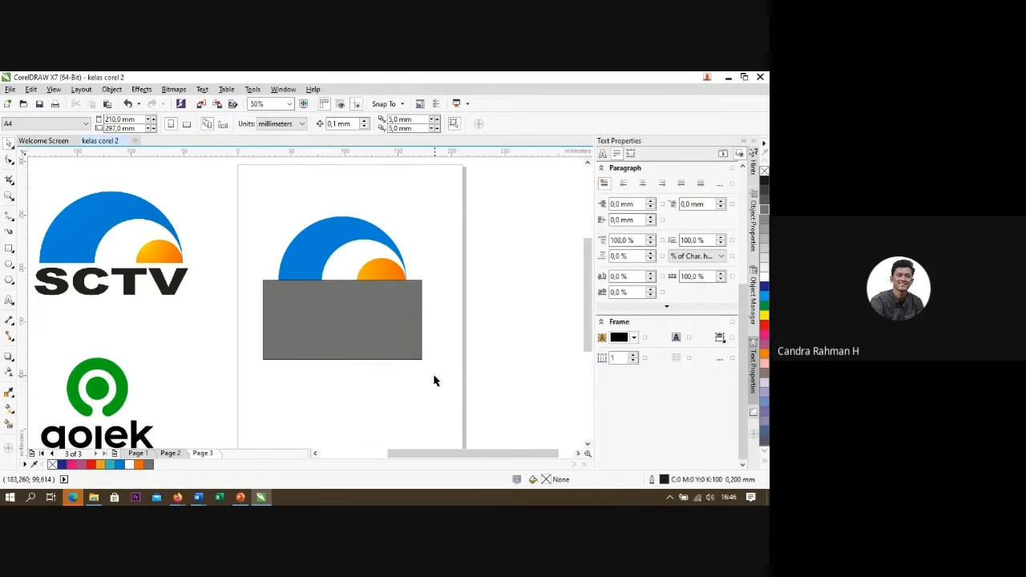
pyautogui.moveTo(442, 381); pyautogui.dragTo(229, 205)
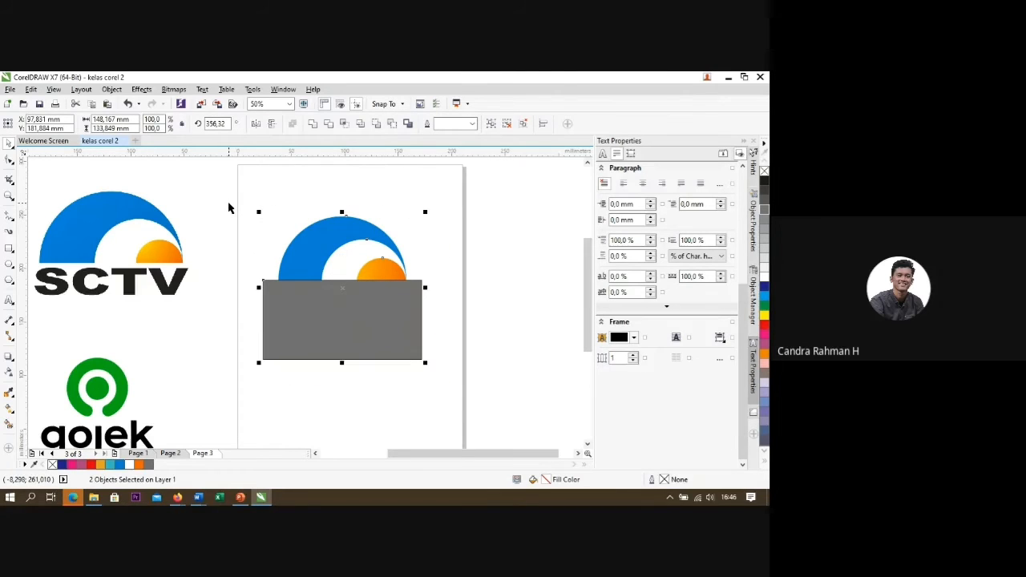
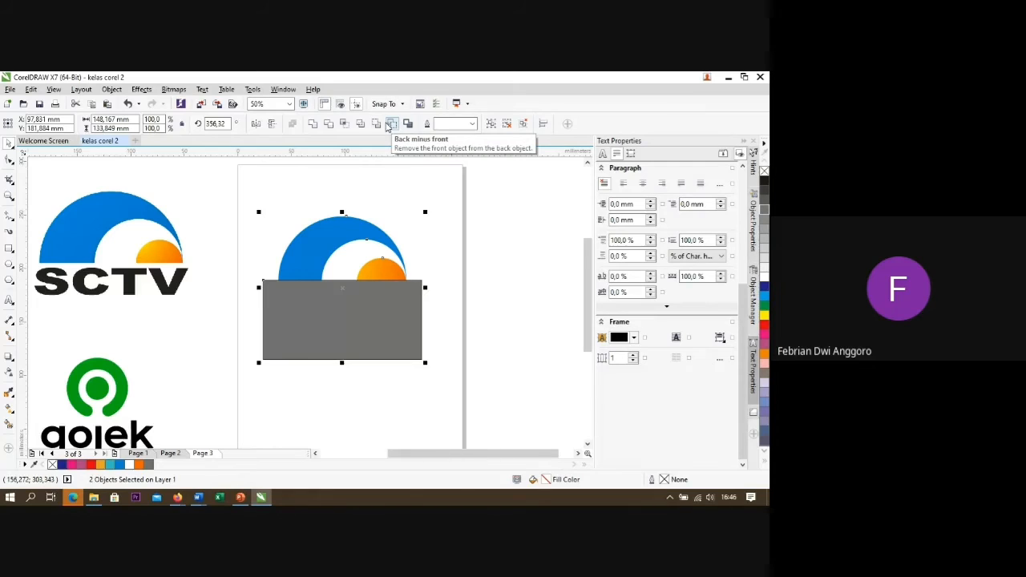
pyautogui.click(391, 124)
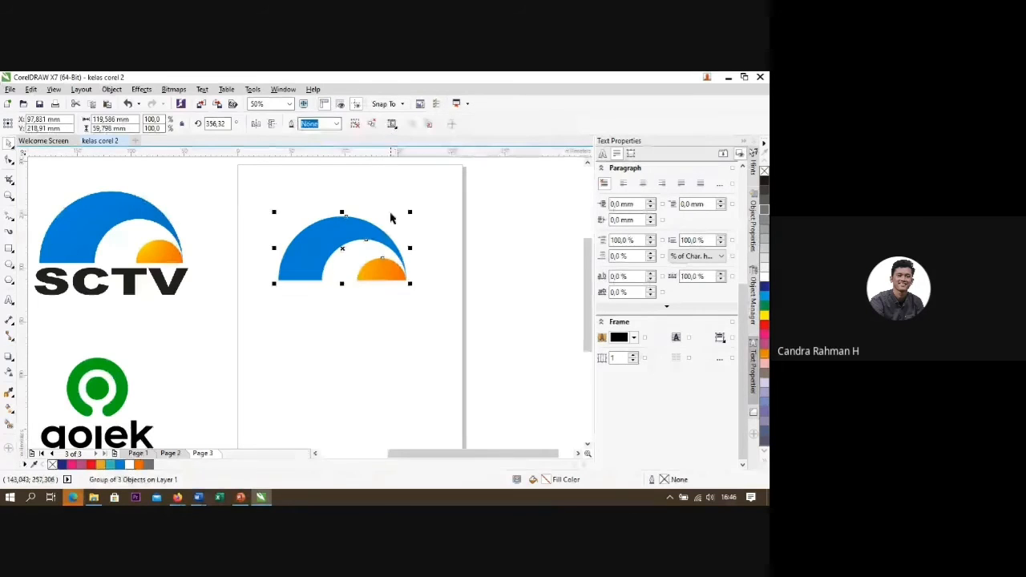
# Step: Examine the straight lower edge of the trimmed half-circles up close, especially along the white part
pyautogui.click(361, 310)
pyautogui.scroll(3, 330, 286)
pyautogui.scroll(2, 330, 286)
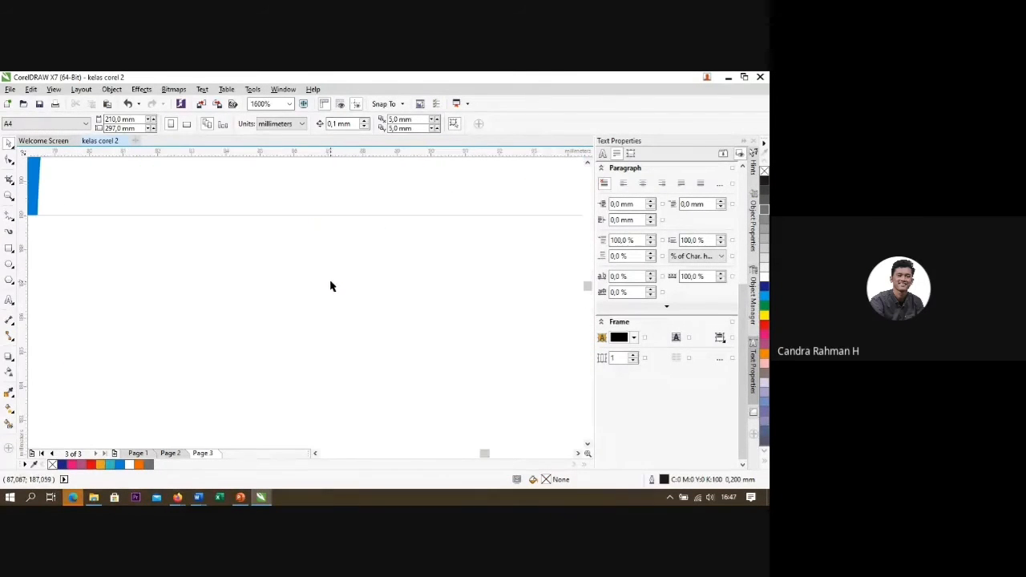
pyautogui.scroll(2, 200, 255)
pyautogui.click(194, 244)
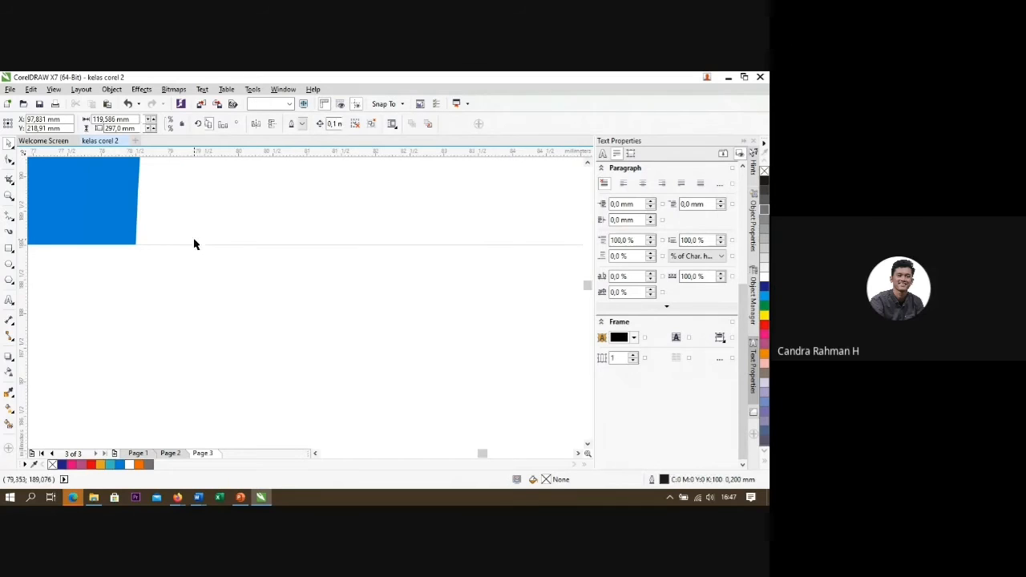
pyautogui.scroll(-6, 213, 245)
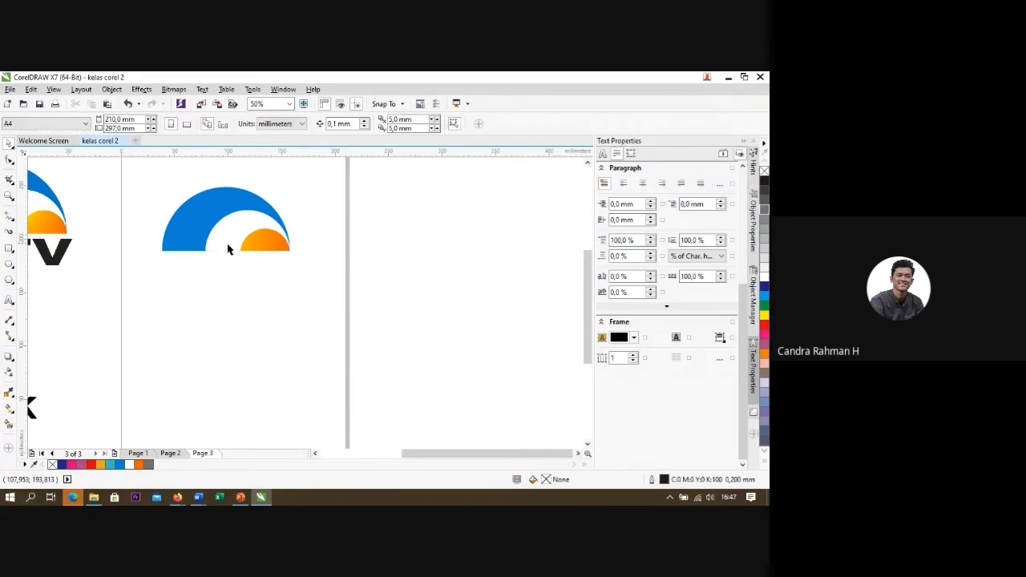
pyautogui.scroll(2, 216, 245)
pyautogui.scroll(4, 179, 264)
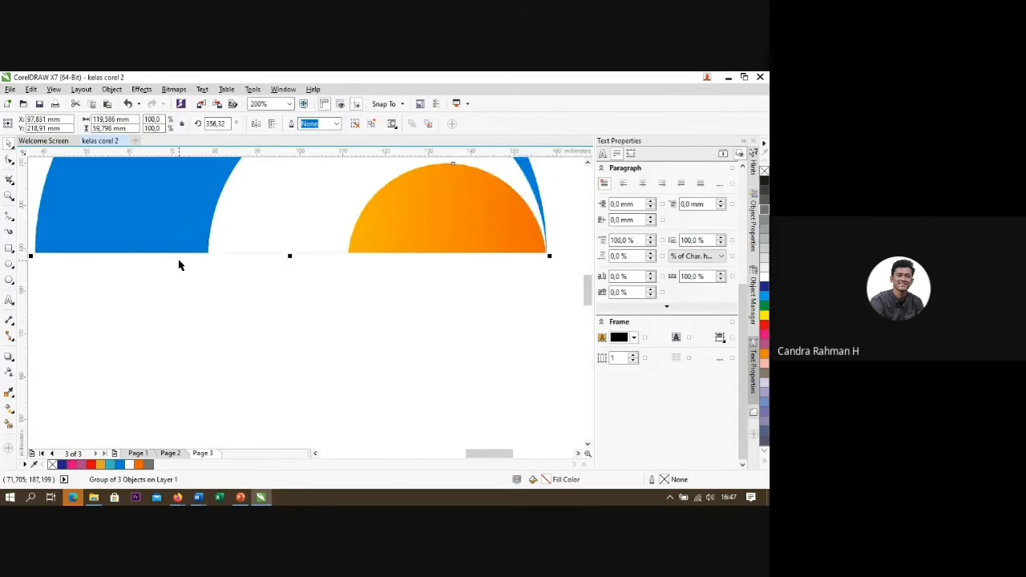
pyautogui.scroll(-4, 190, 266)
pyautogui.click(386, 231)
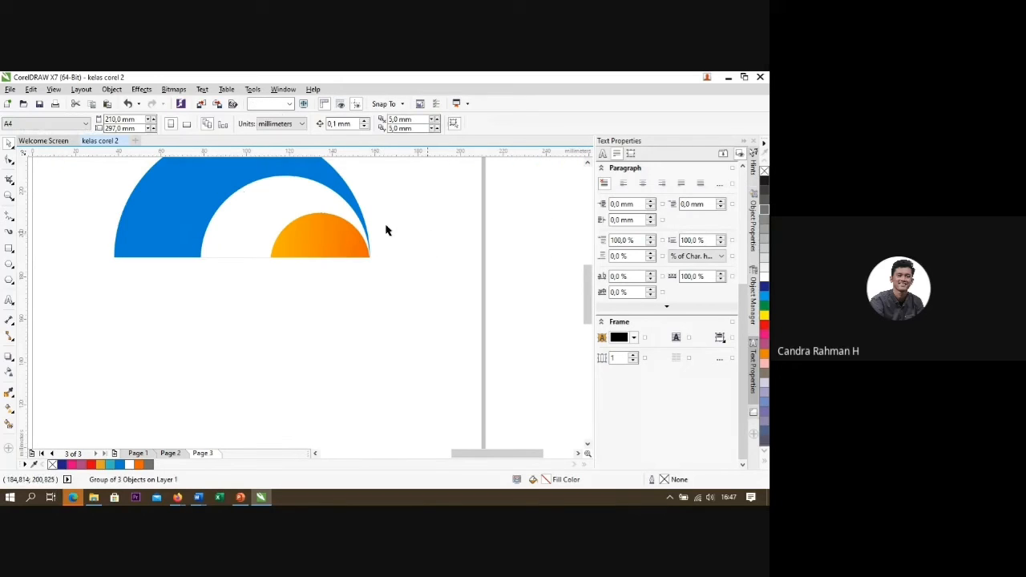
pyautogui.scroll(-2, 262, 234)
pyautogui.scroll(2, 256, 217)
# Step: Ungroup the trimmed half-circles and move all three pieces together about 18 mm down on the page
pyautogui.click(256, 214)
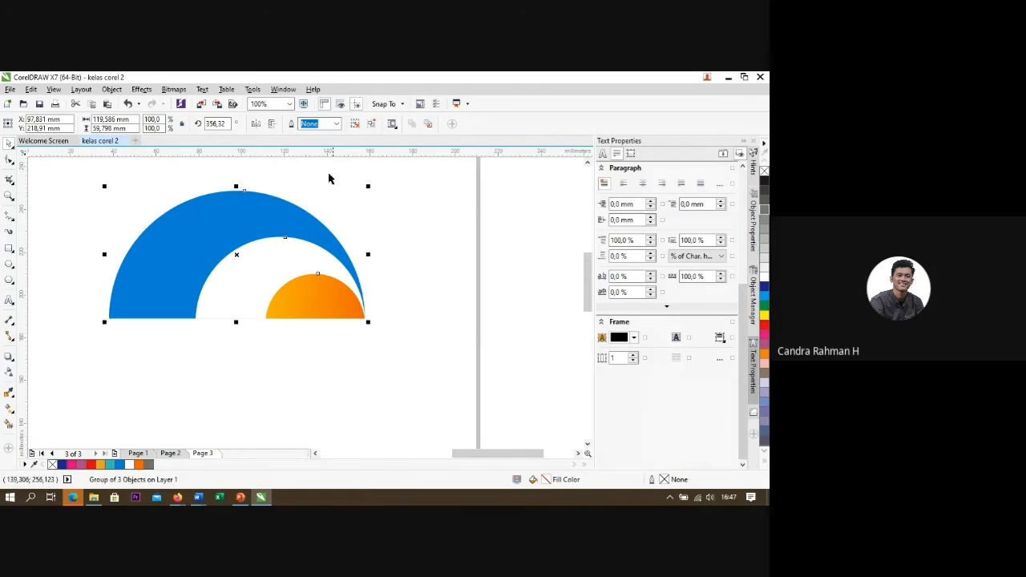
pyautogui.click(356, 124)
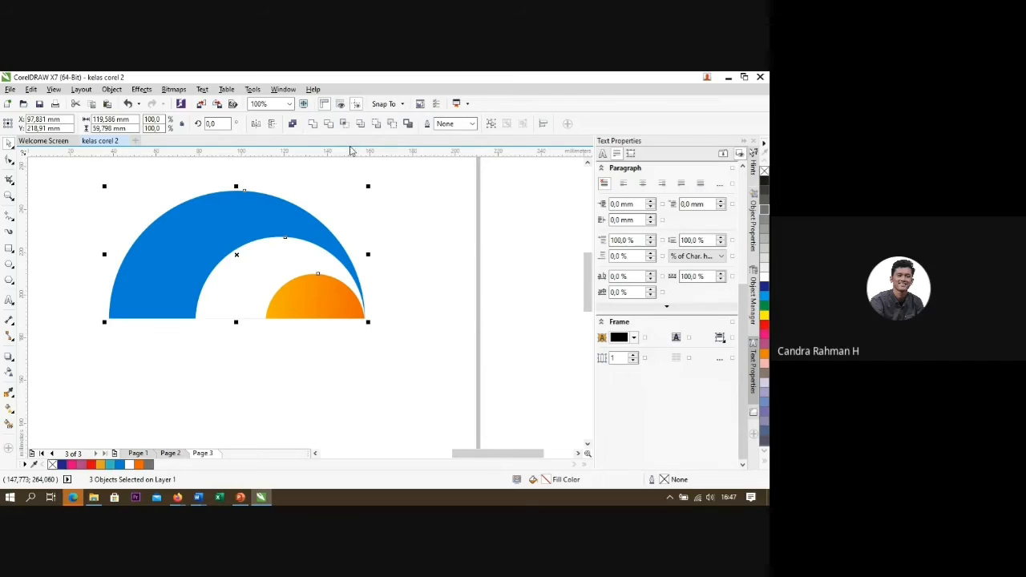
pyautogui.moveTo(315, 297); pyautogui.dragTo(311, 339)
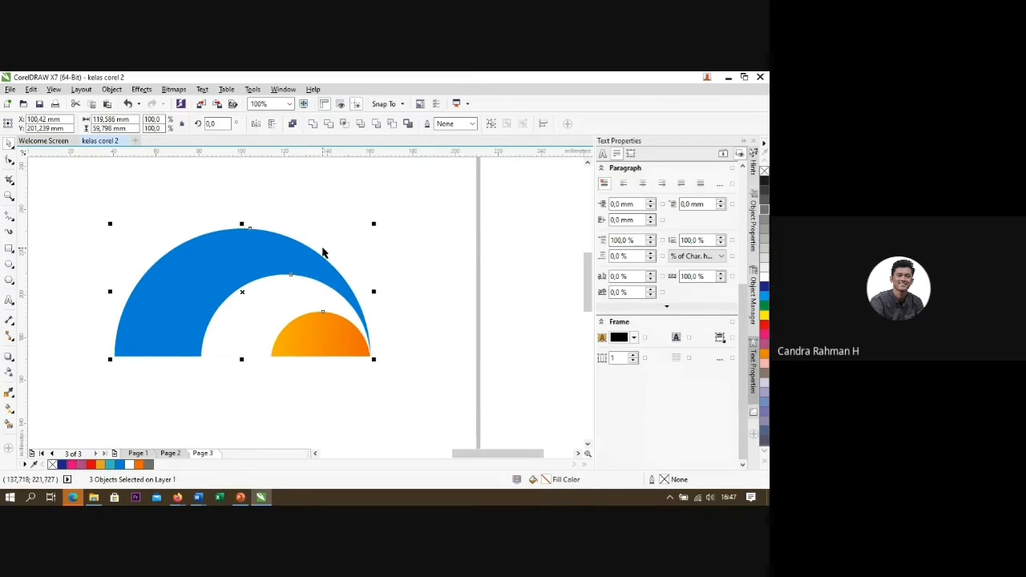
pyautogui.scroll(-1, 323, 254)
pyautogui.scroll(1, 284, 293)
pyautogui.scroll(-1, 284, 293)
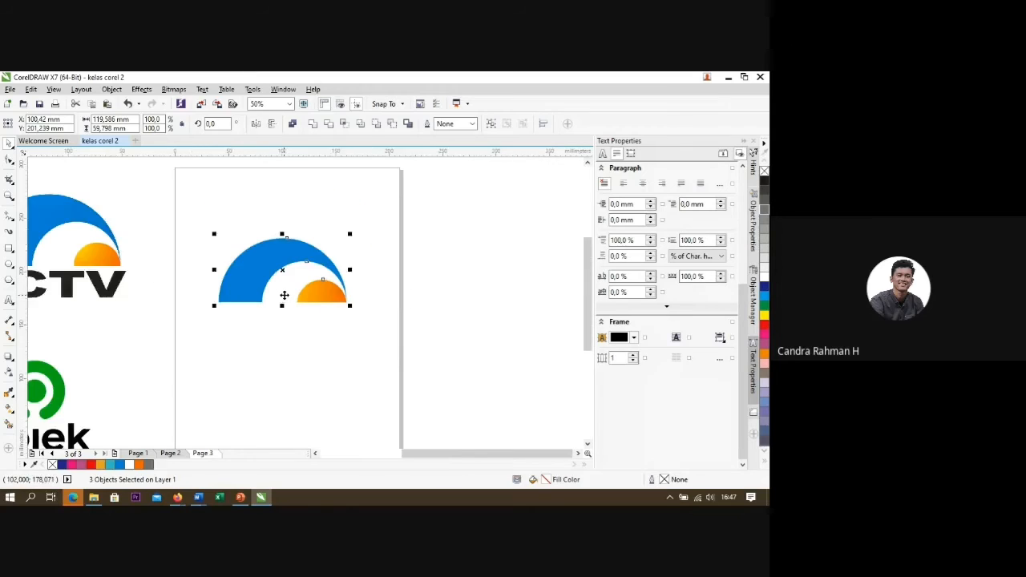
pyautogui.click(387, 264)
# Step: Add the artistic text "SCTV" in capital letters on the page below the trimmed half-circles
pyautogui.scroll(-1, 404, 247)
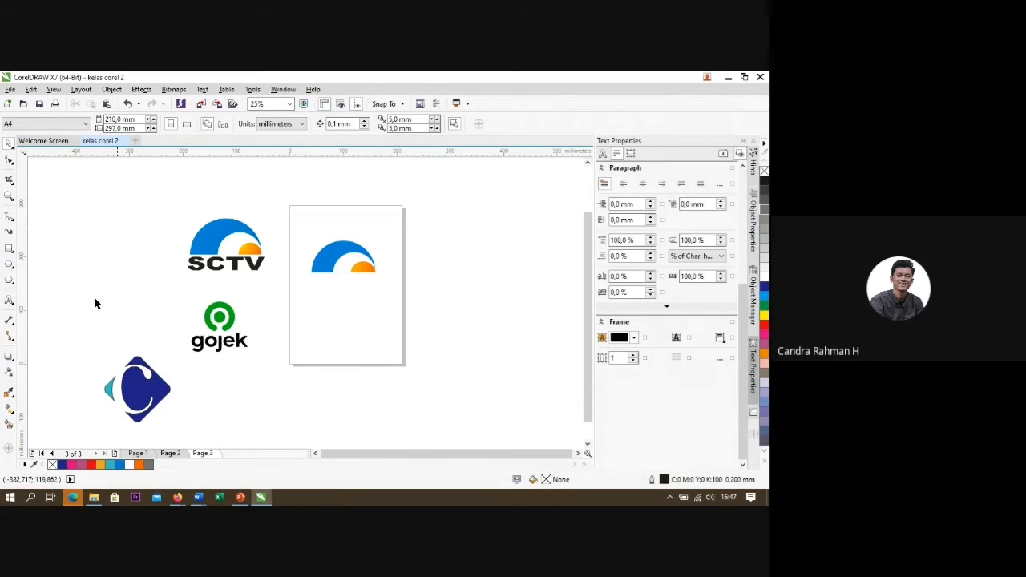
pyautogui.click(8, 301)
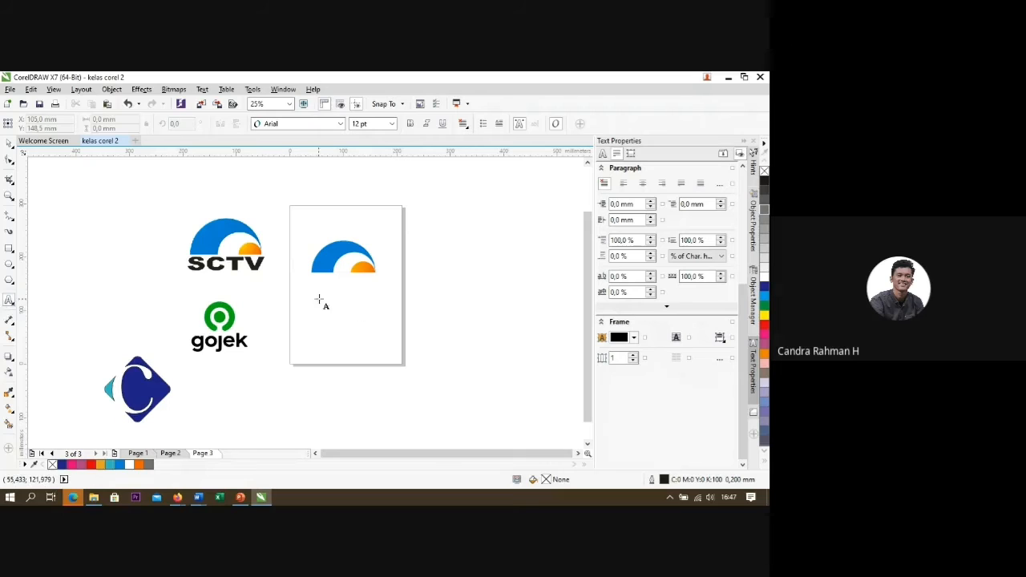
pyautogui.scroll(1, 312, 291)
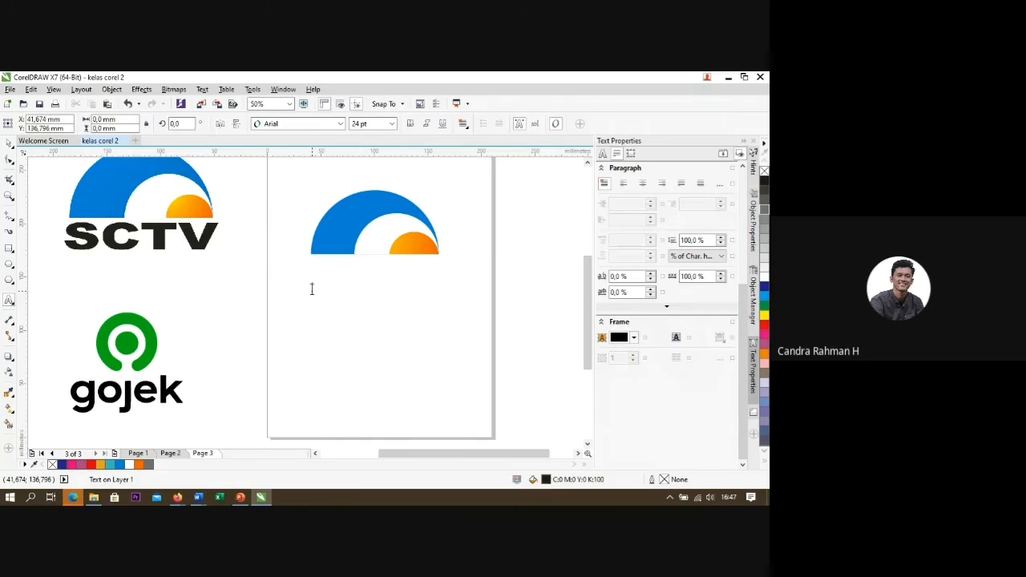
pyautogui.click(312, 288)
pyautogui.write('sctv')
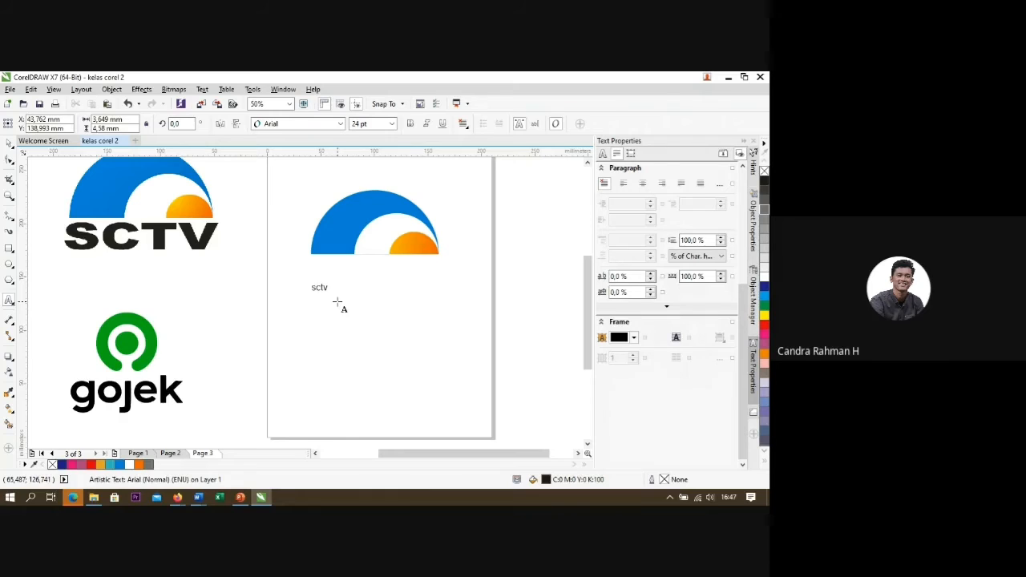
pyautogui.press('Escape')
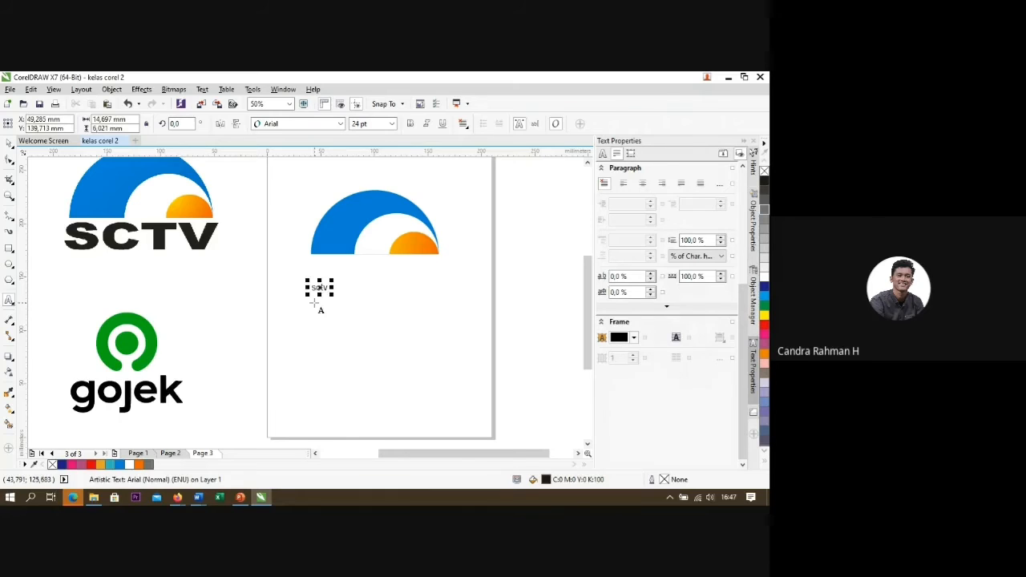
pyautogui.press('BackSpace')
pyautogui.press('capslock')
pyautogui.write('SCTV')
pyautogui.press('Escape')
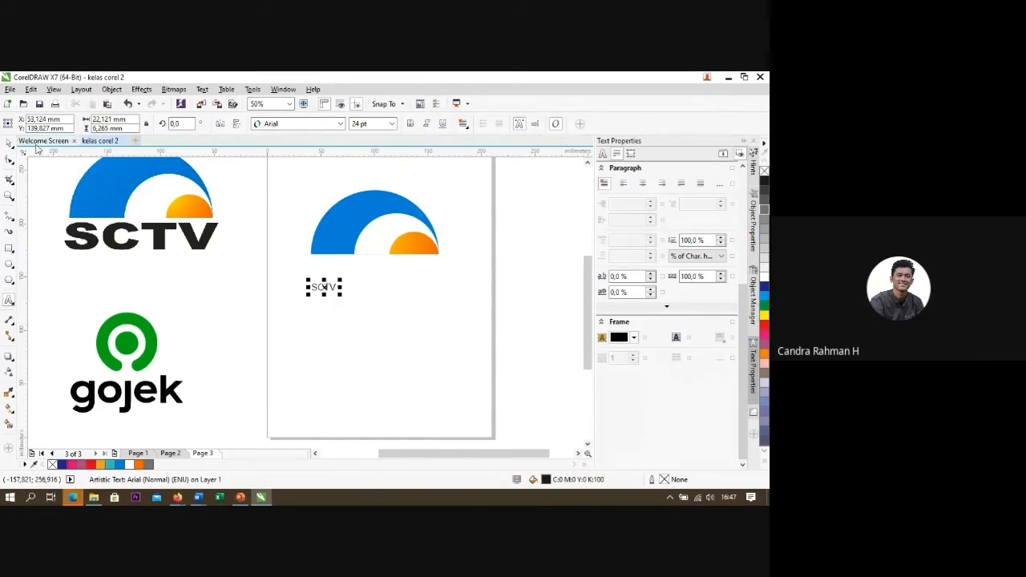
# Step: Enlarge the SCTV text to about 118 mm wide and move it about 23 mm up, directly beneath the half-circles
pyautogui.click(9, 144)
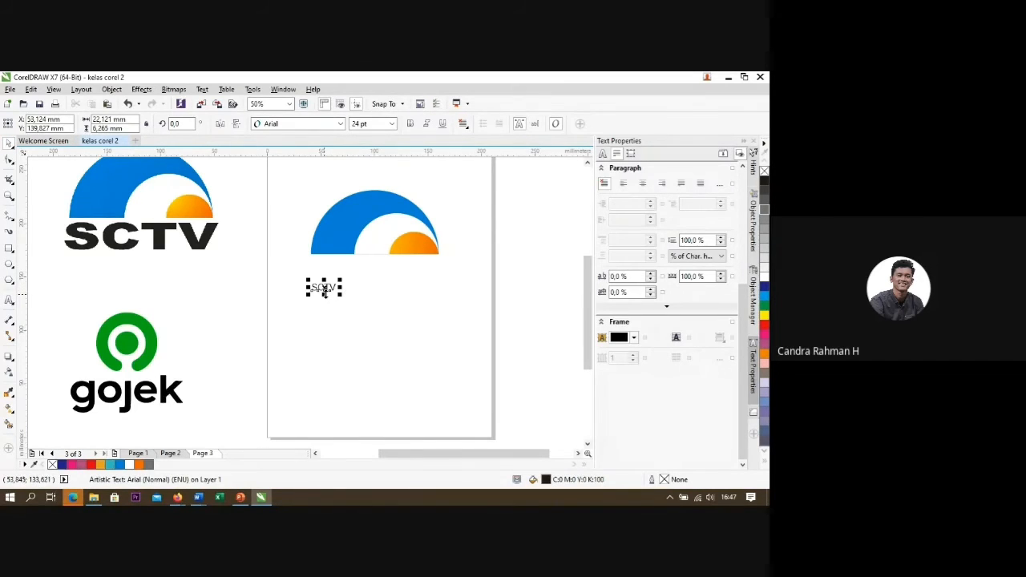
pyautogui.click(392, 124)
pyautogui.click(393, 125)
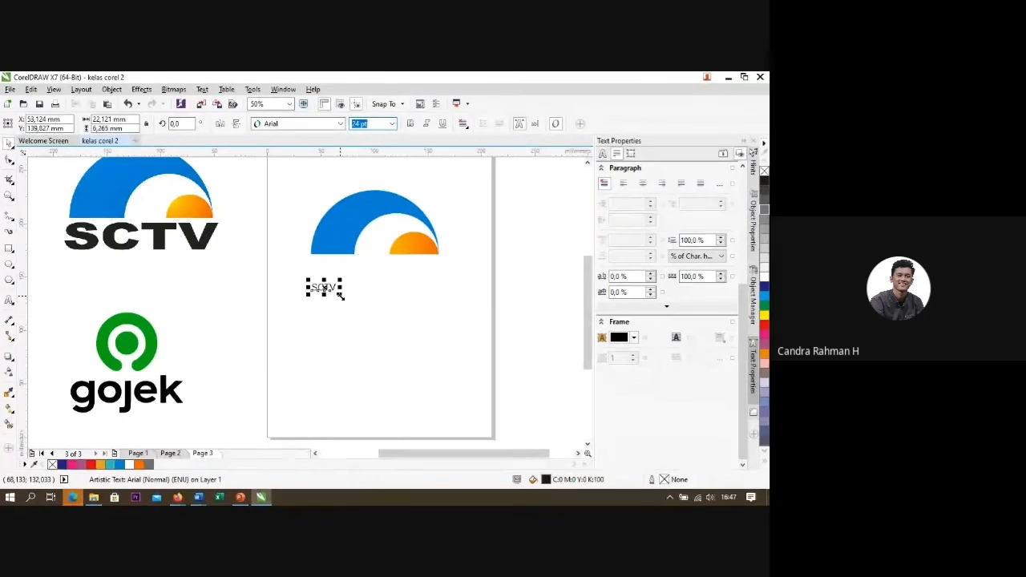
pyautogui.moveTo(340, 295); pyautogui.dragTo(442, 373)
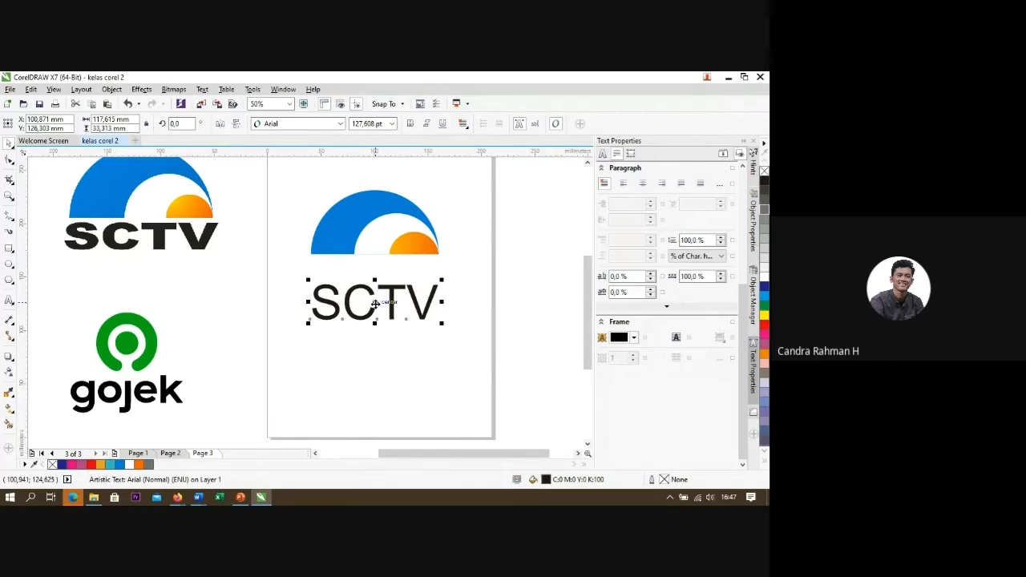
pyautogui.moveTo(375, 302); pyautogui.dragTo(377, 279)
pyautogui.scroll(-1, 331, 269)
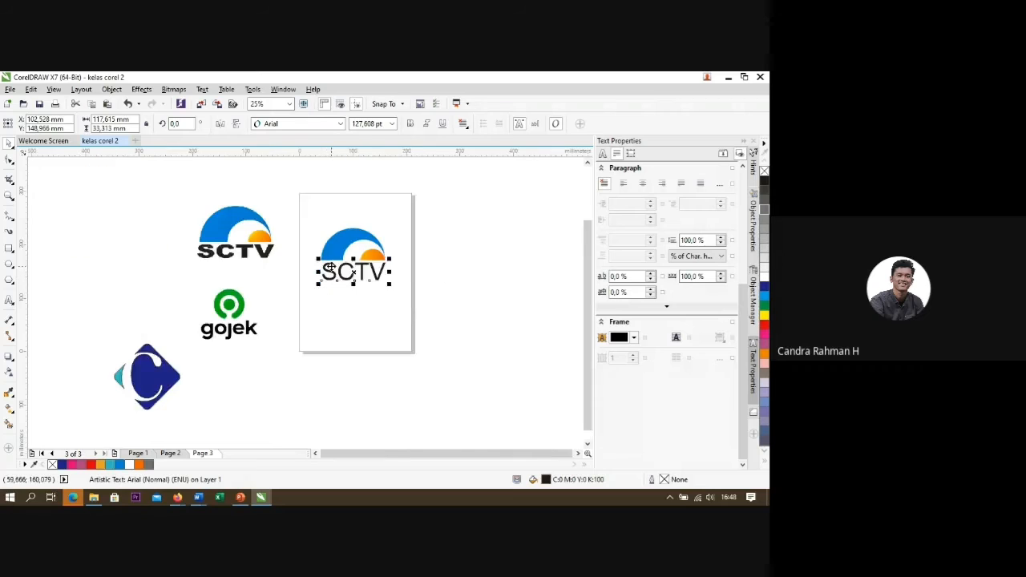
# Step: Set the SCTV text's font to Arial (Bold)
pyautogui.scroll(1, 295, 252)
pyautogui.click(341, 124)
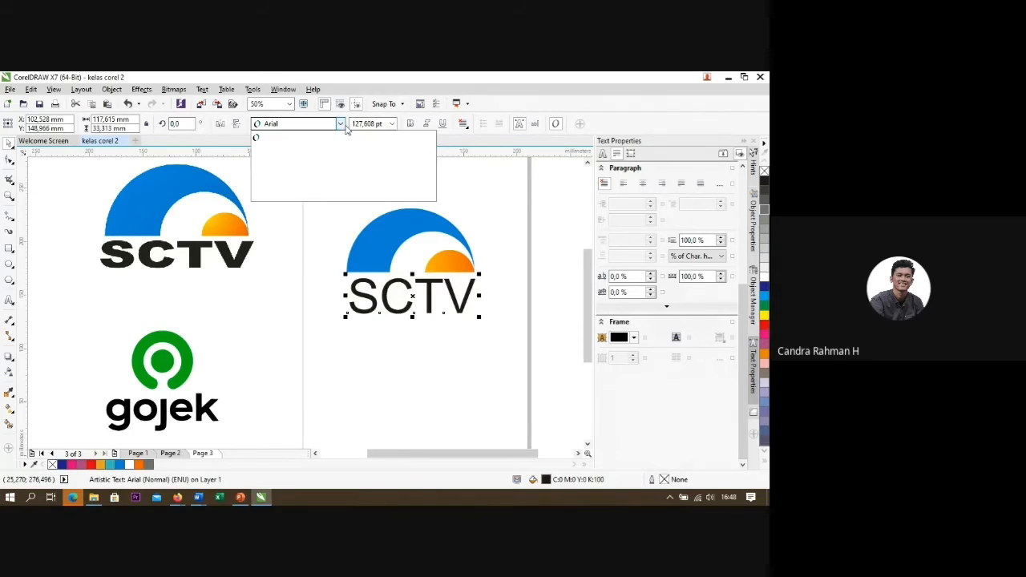
pyautogui.moveTo(341, 140)
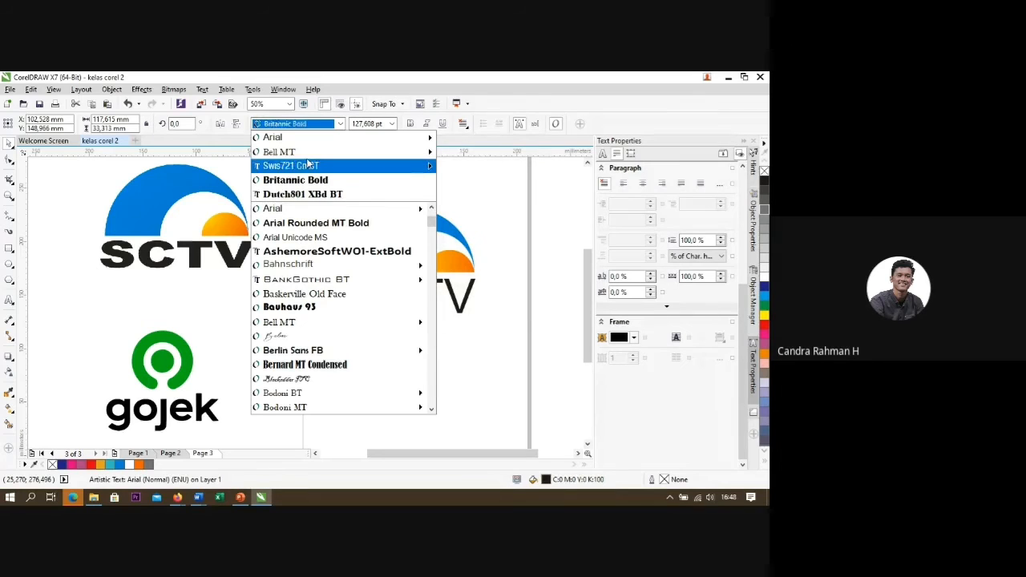
pyautogui.moveTo(304, 158)
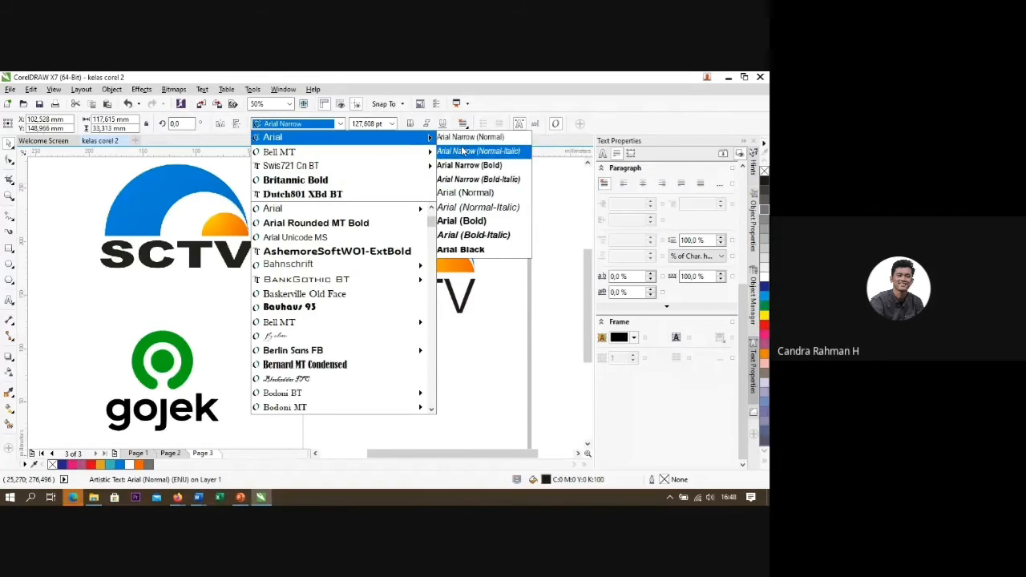
pyautogui.click(483, 223)
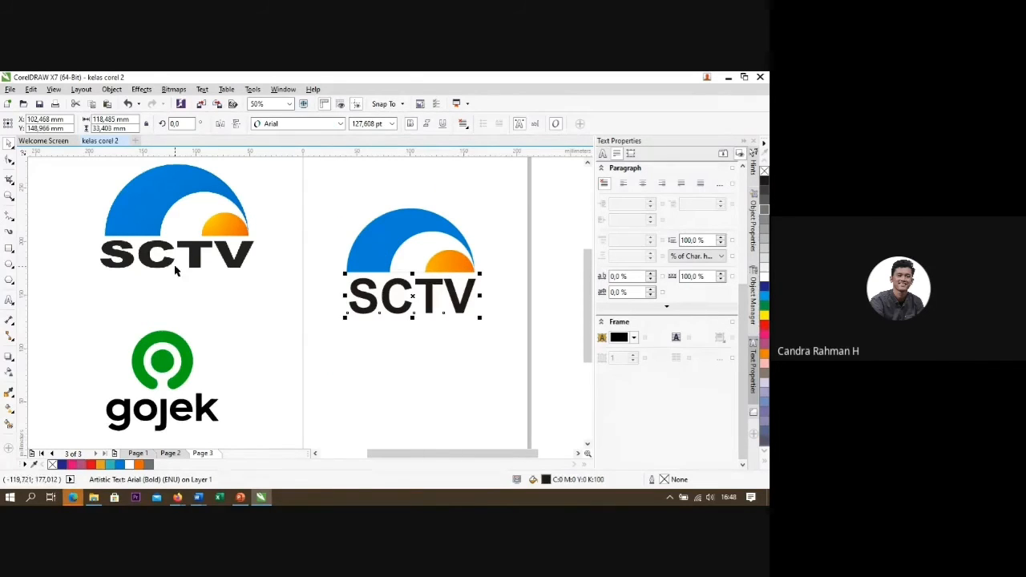
# Step: Move the half-circles and SCTV text together about 78 mm left and 34 mm up, beside the reference SCTV logo
pyautogui.click(419, 324)
pyautogui.click(382, 305)
pyautogui.moveTo(495, 330); pyautogui.dragTo(348, 211)
pyautogui.moveTo(405, 243); pyautogui.dragTo(318, 206)
pyautogui.press('Escape')
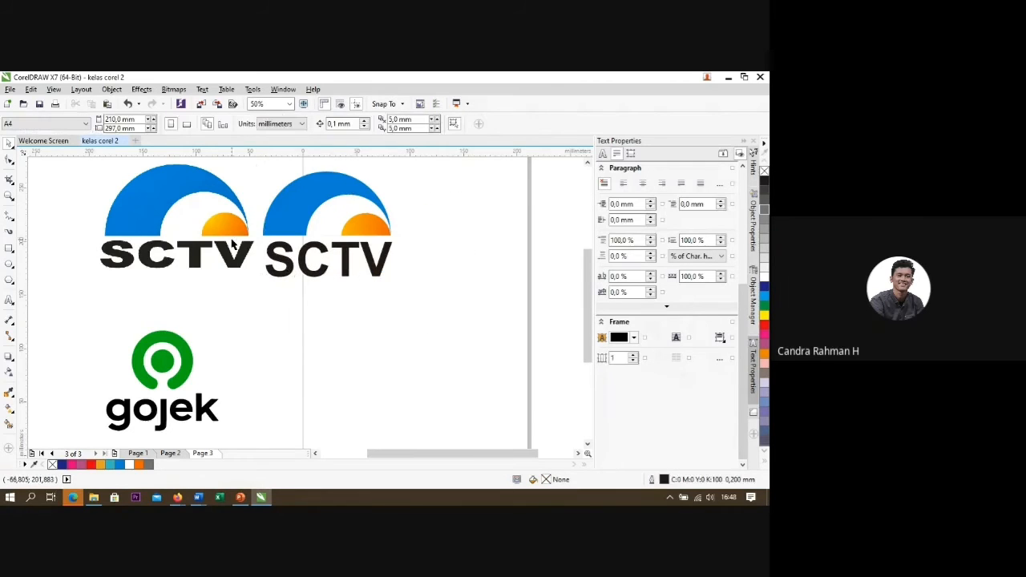
# Step: Flatten the SCTV text to about 25 mm high, keeping its width and upper edge, to match the reference lettering
pyautogui.scroll(2, 229, 244)
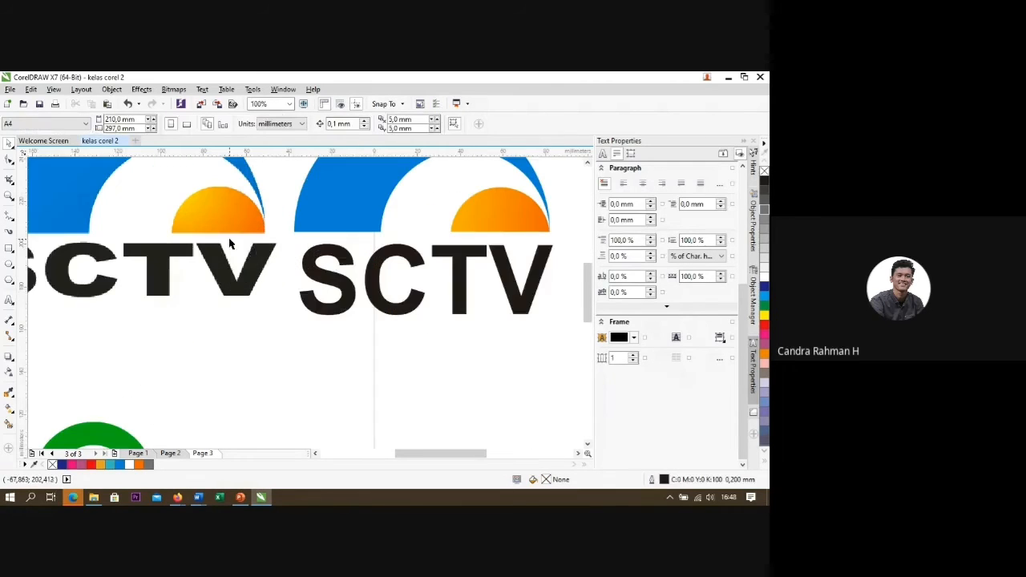
pyautogui.click(356, 288)
pyautogui.scroll(-2, 362, 275)
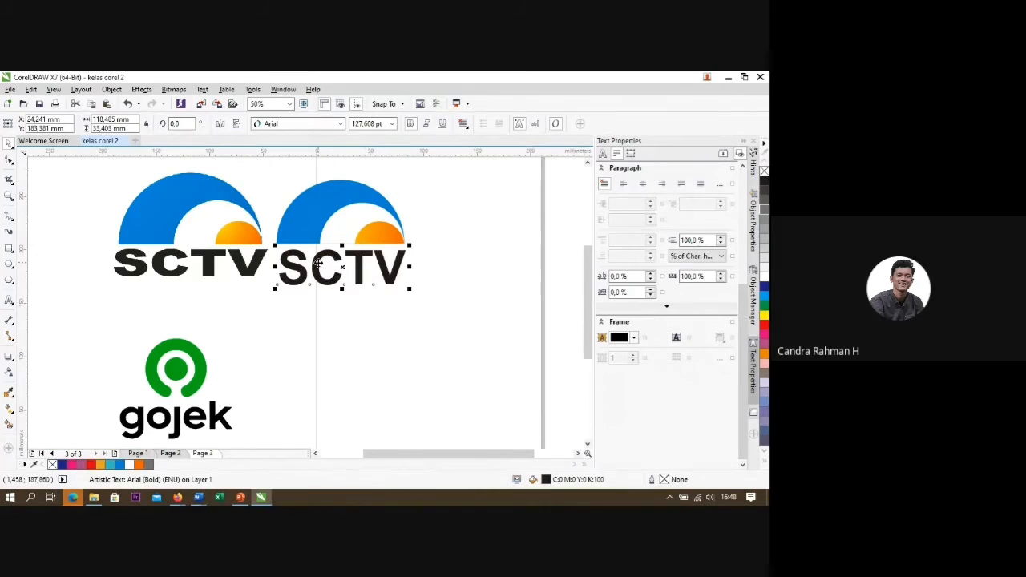
pyautogui.scroll(2, 268, 254)
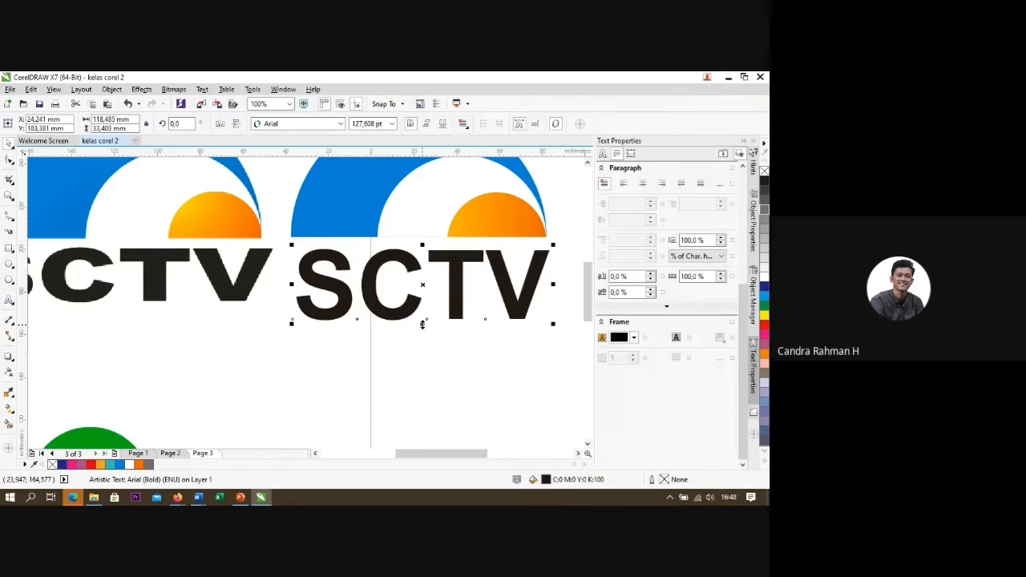
pyautogui.moveTo(423, 324); pyautogui.dragTo(419, 306)
pyautogui.scroll(-2, 419, 306)
pyautogui.click(396, 307)
pyautogui.scroll(1, 386, 298)
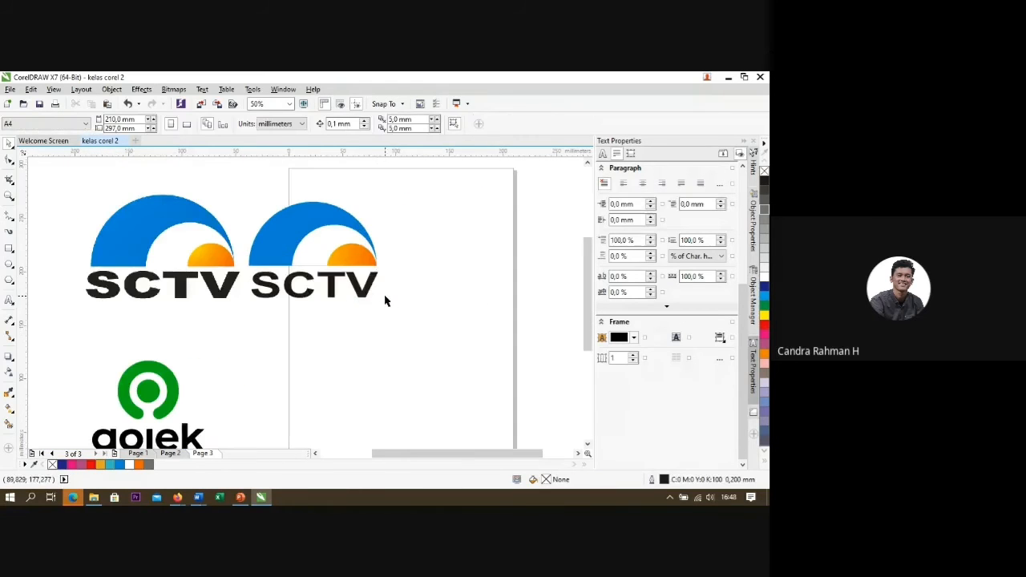
# Step: Look through the font list for a typeface closer to the reference SCTV lettering, leaving the text in Arial
pyautogui.scroll(-2, 371, 291)
pyautogui.scroll(3, 385, 286)
pyautogui.click(328, 279)
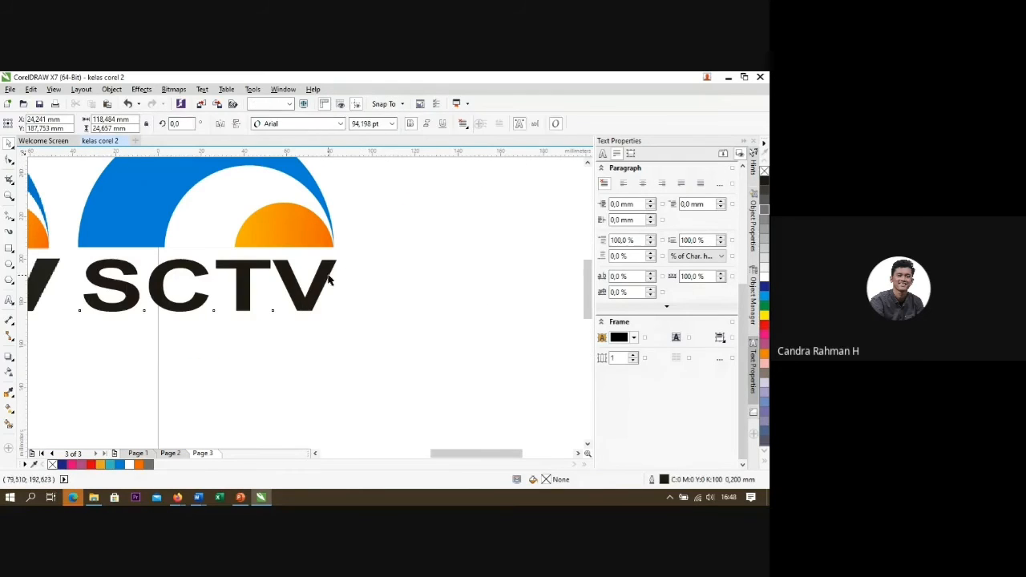
pyautogui.click(340, 124)
pyautogui.moveTo(338, 155)
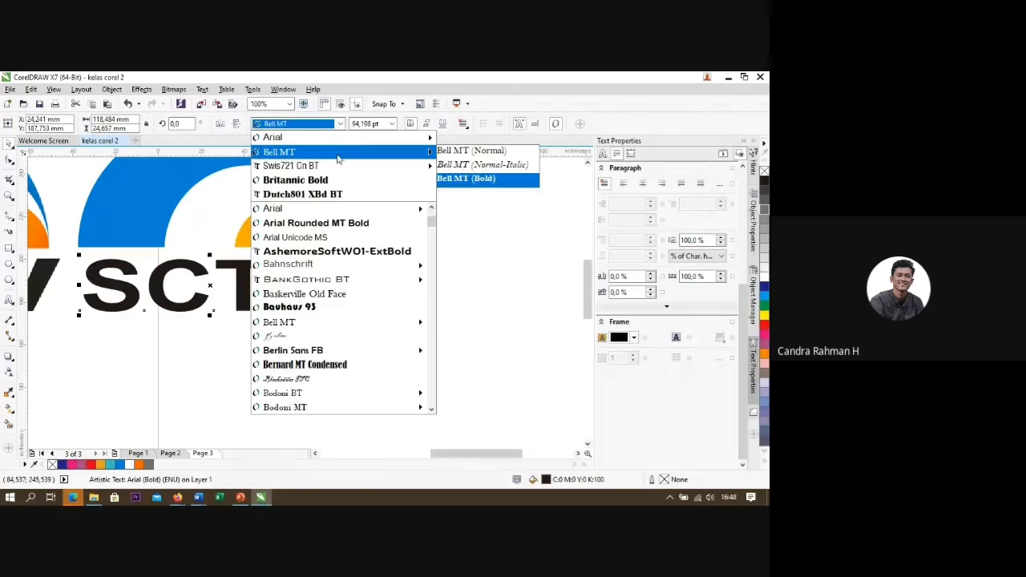
pyautogui.scroll(-2, 365, 300)
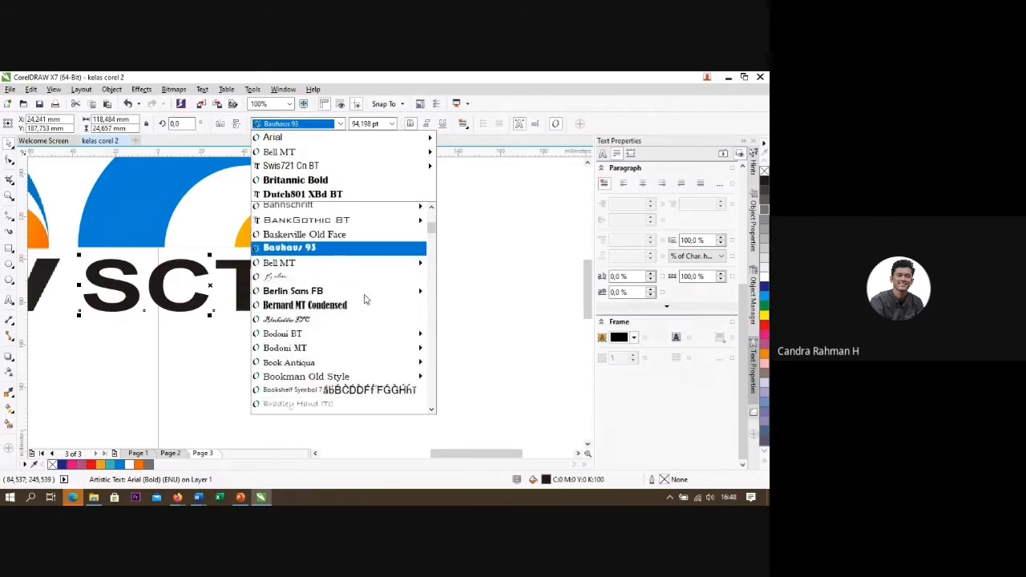
pyautogui.scroll(-5, 361, 300)
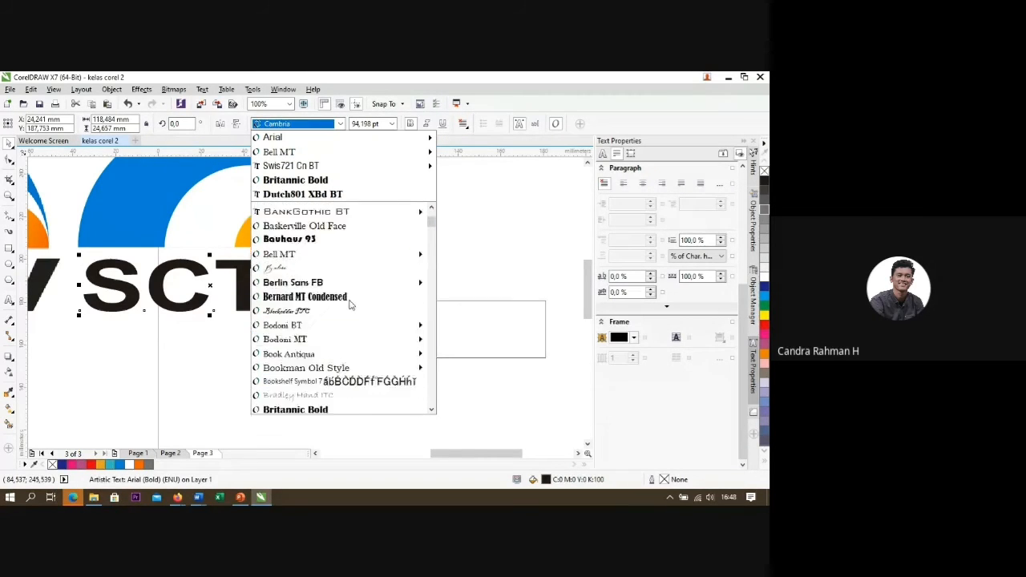
pyautogui.scroll(5, 350, 304)
pyautogui.click(438, 245)
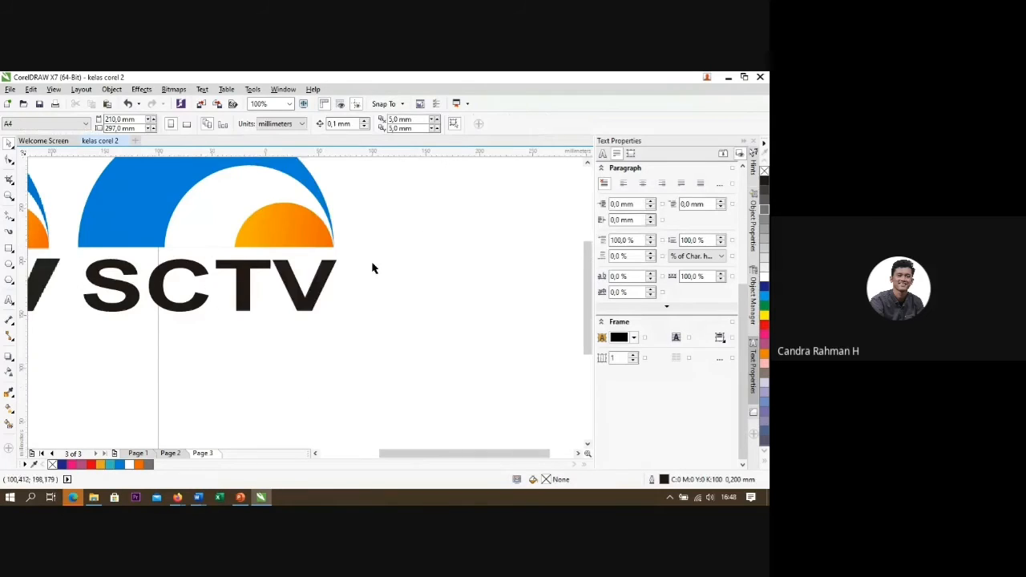
# Step: Compare the recreated SCTV logo with its reference and examine the shapes of the gojek logo's green ring and lettering
pyautogui.scroll(-3, 373, 269)
pyautogui.scroll(3, 339, 257)
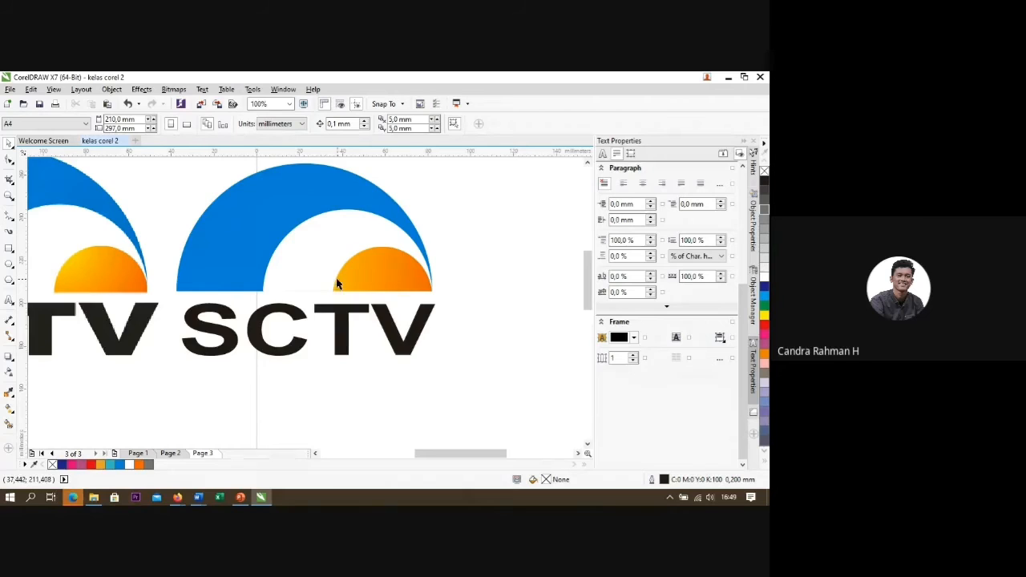
pyautogui.scroll(-2, 337, 281)
pyautogui.click(254, 219)
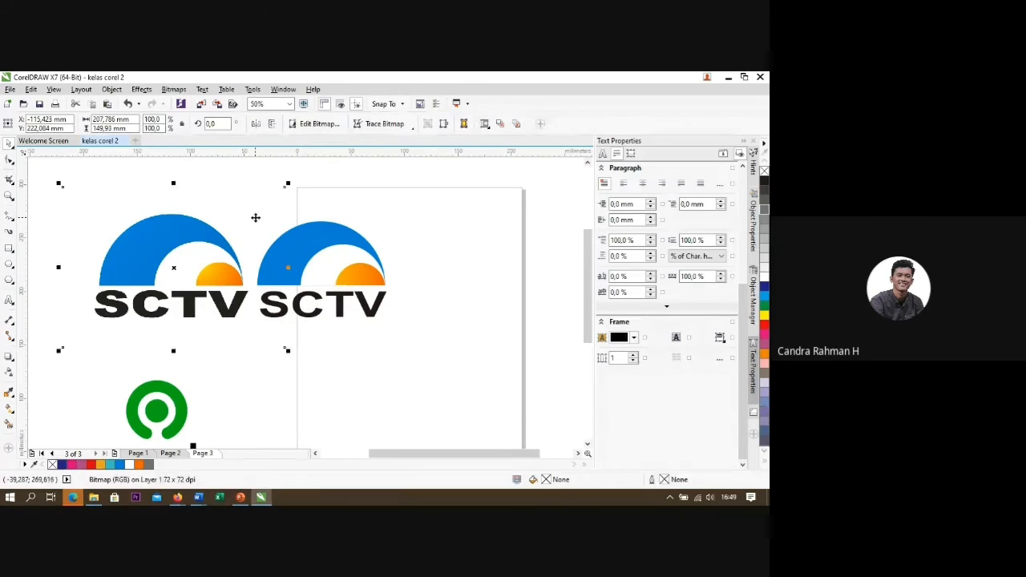
pyautogui.click(329, 180)
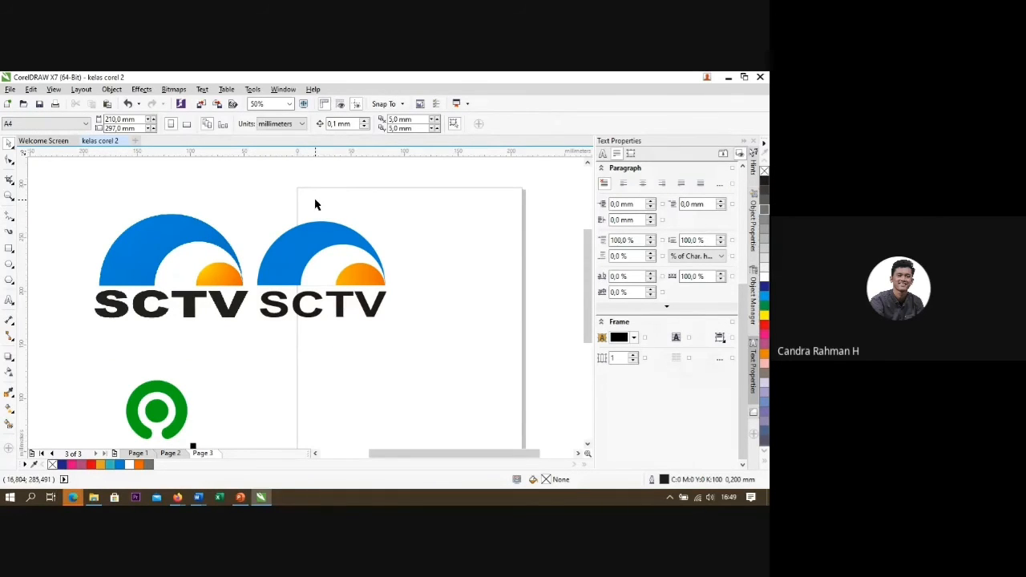
pyautogui.scroll(-2, 316, 203)
pyautogui.scroll(4, 241, 322)
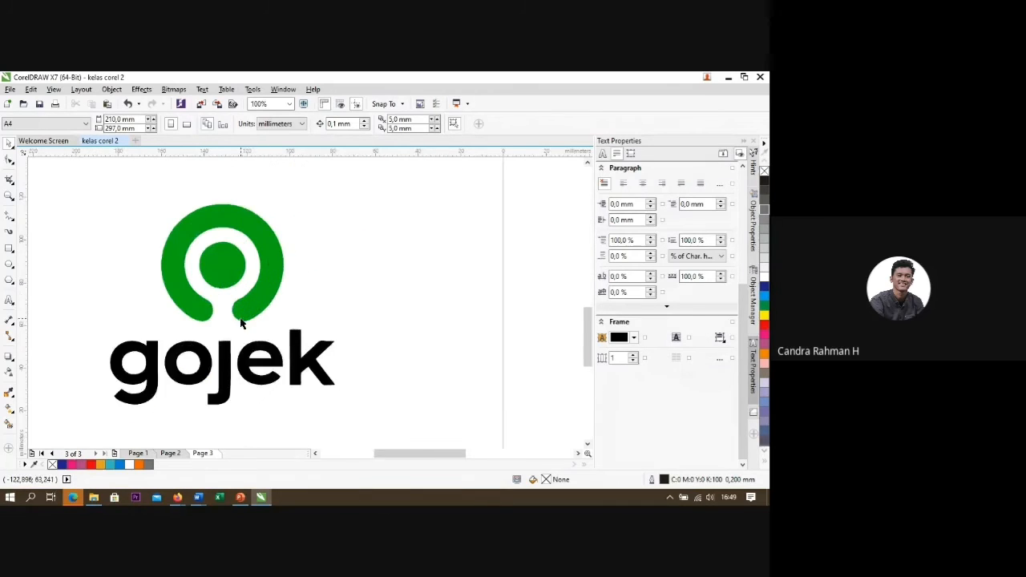
pyautogui.scroll(2, 241, 323)
pyautogui.scroll(-2, 230, 301)
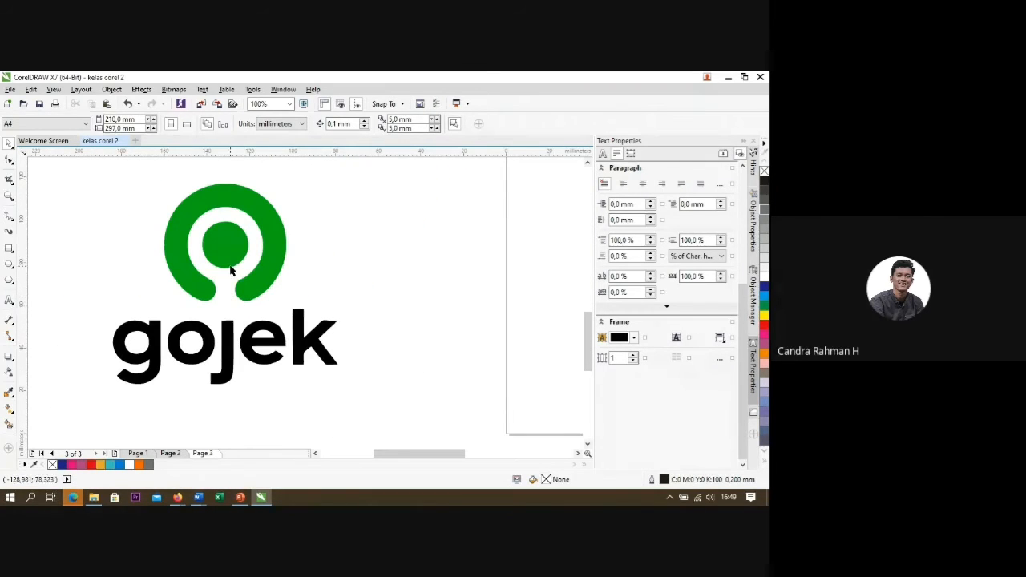
pyautogui.scroll(-2, 233, 259)
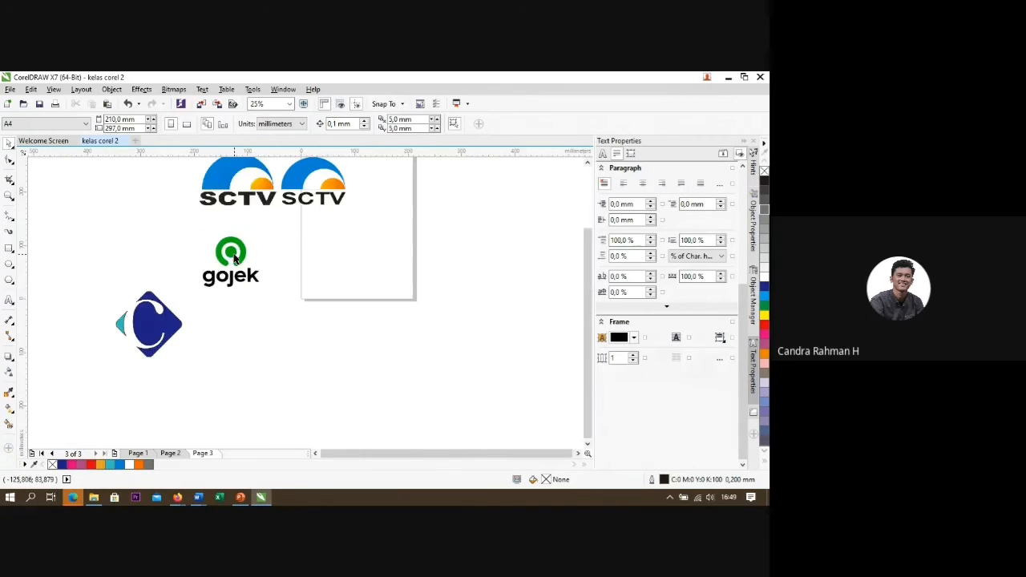
pyautogui.scroll(1, 290, 251)
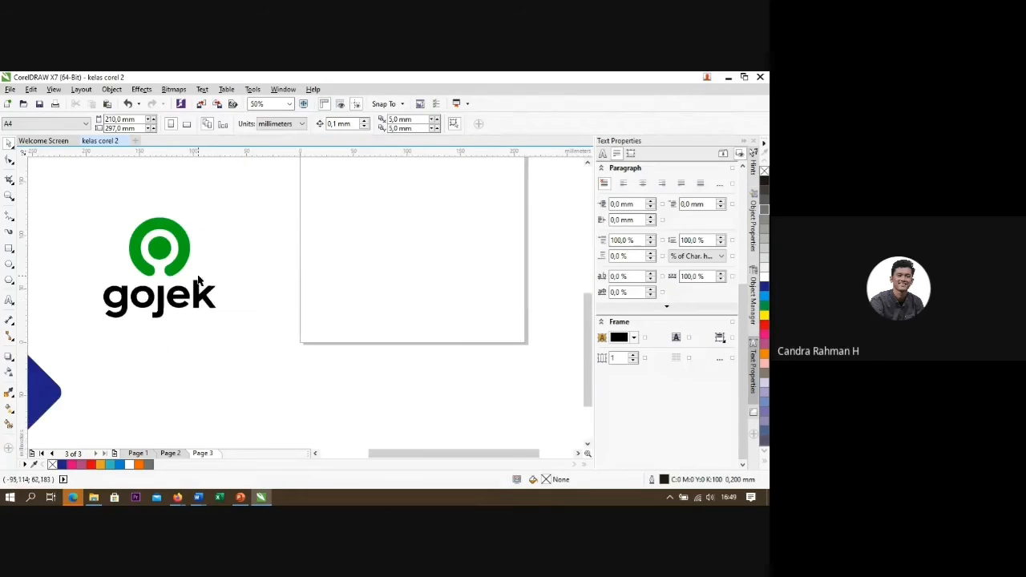
pyautogui.scroll(-1, 177, 268)
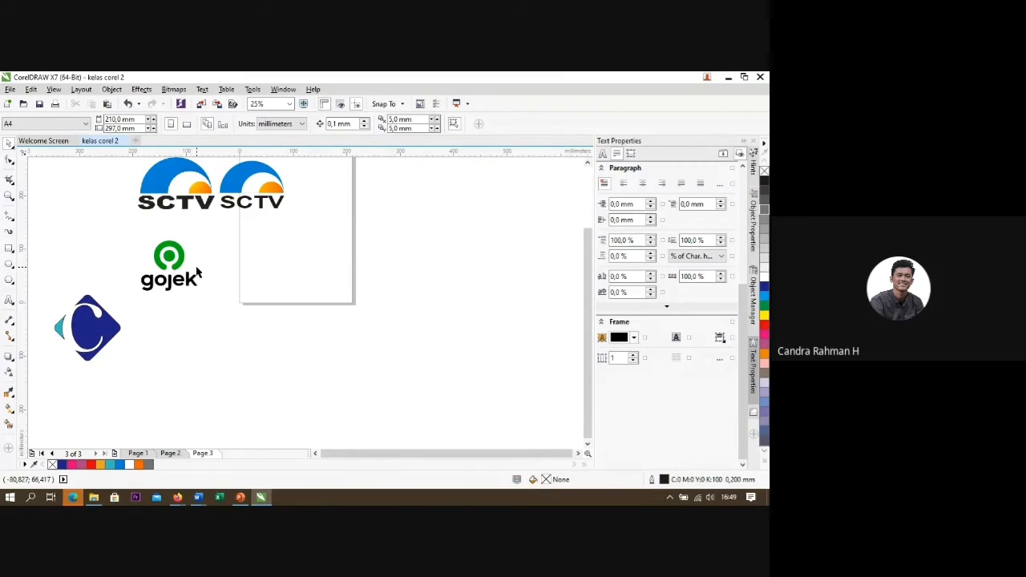
pyautogui.scroll(1, 167, 258)
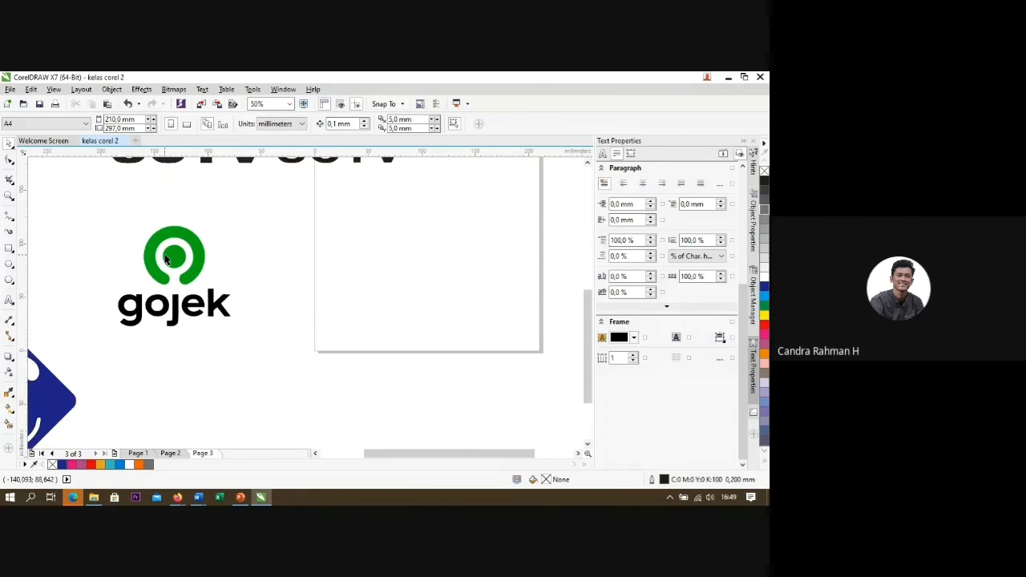
pyautogui.scroll(-4, 166, 259)
pyautogui.scroll(2, 164, 231)
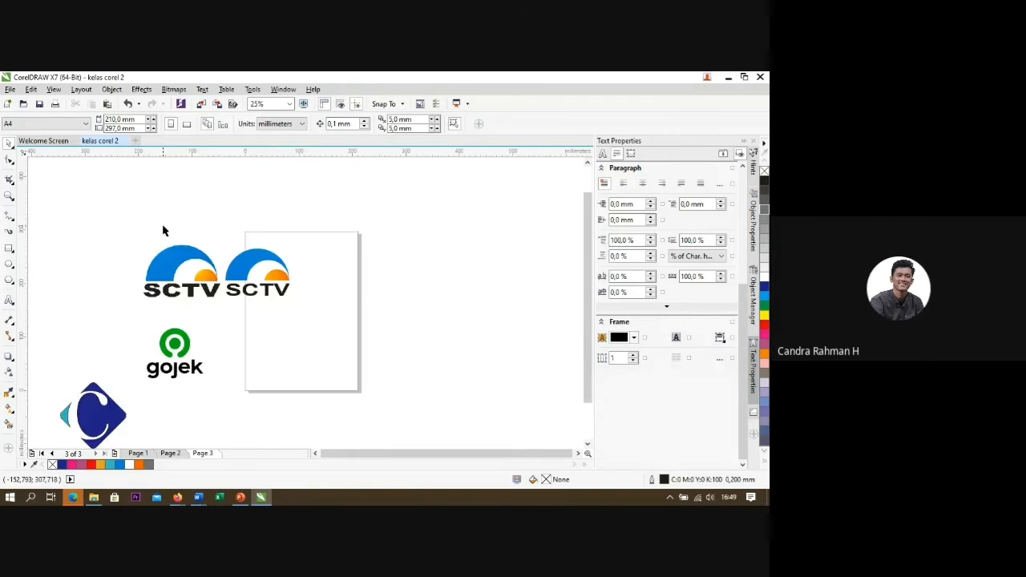
pyautogui.scroll(-1, 163, 231)
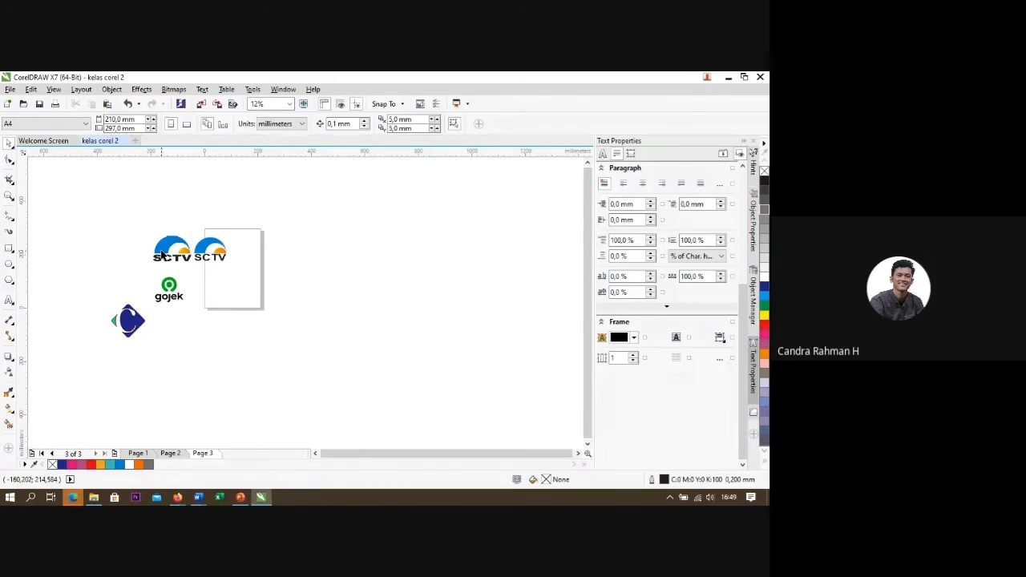
# Step: Draw a circle about 111 mm in diameter below the recreated SCTV logo and fill it with dark blue
pyautogui.scroll(4, 262, 202)
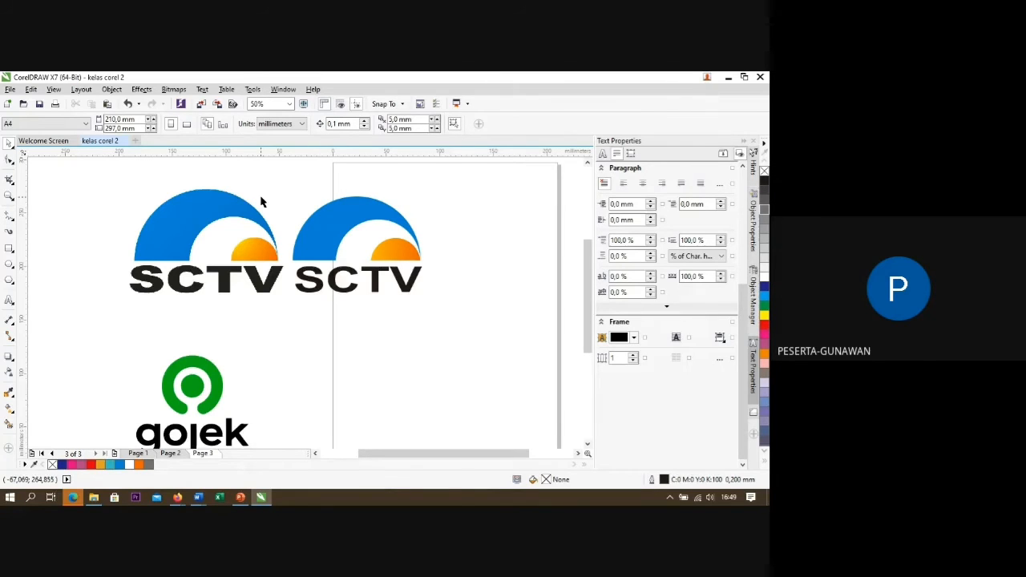
pyautogui.scroll(-2, 261, 202)
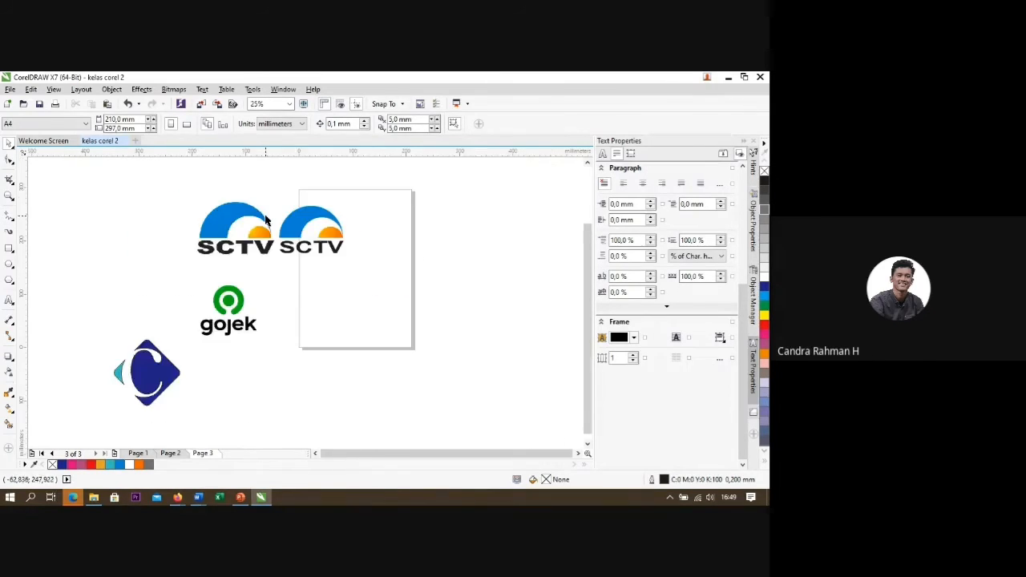
pyautogui.scroll(2, 361, 323)
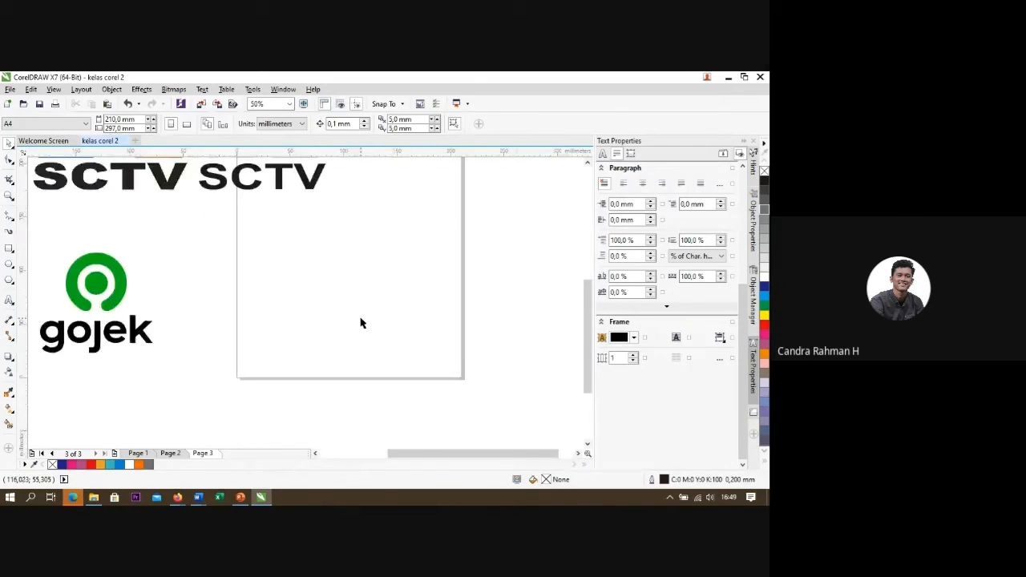
pyautogui.click(8, 266)
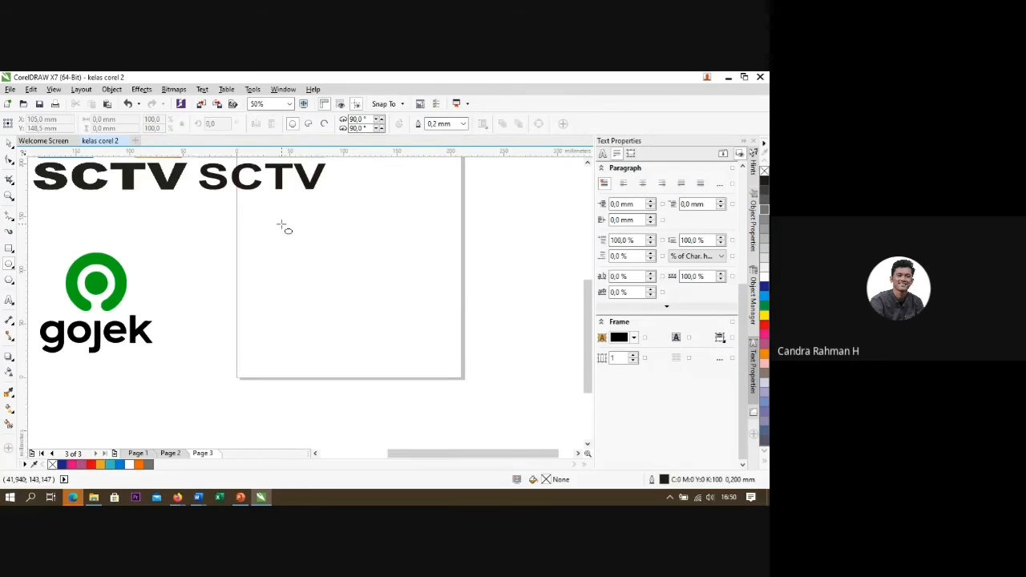
pyautogui.moveTo(280, 225); pyautogui.dragTo(400, 305)
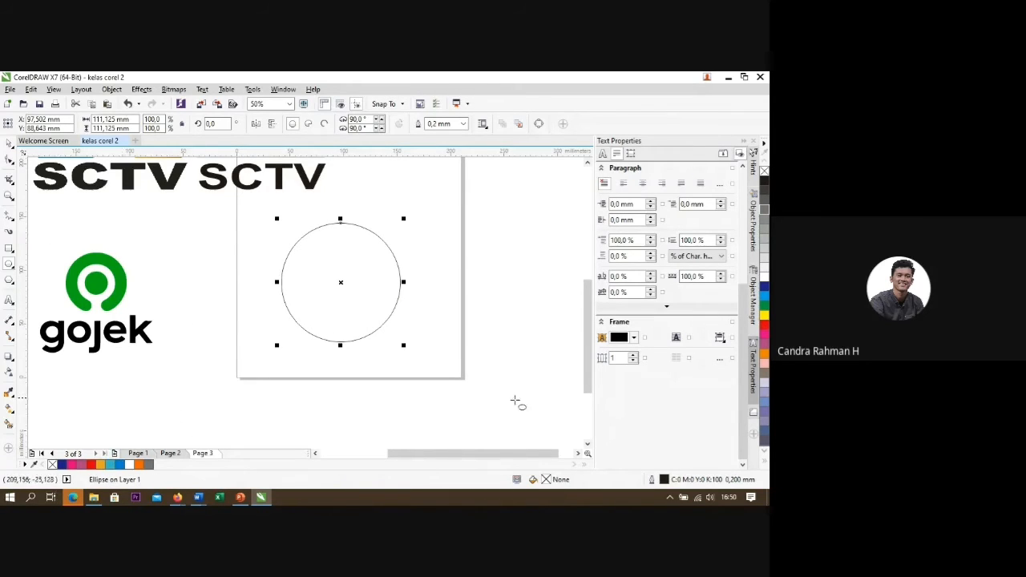
pyautogui.click(764, 288)
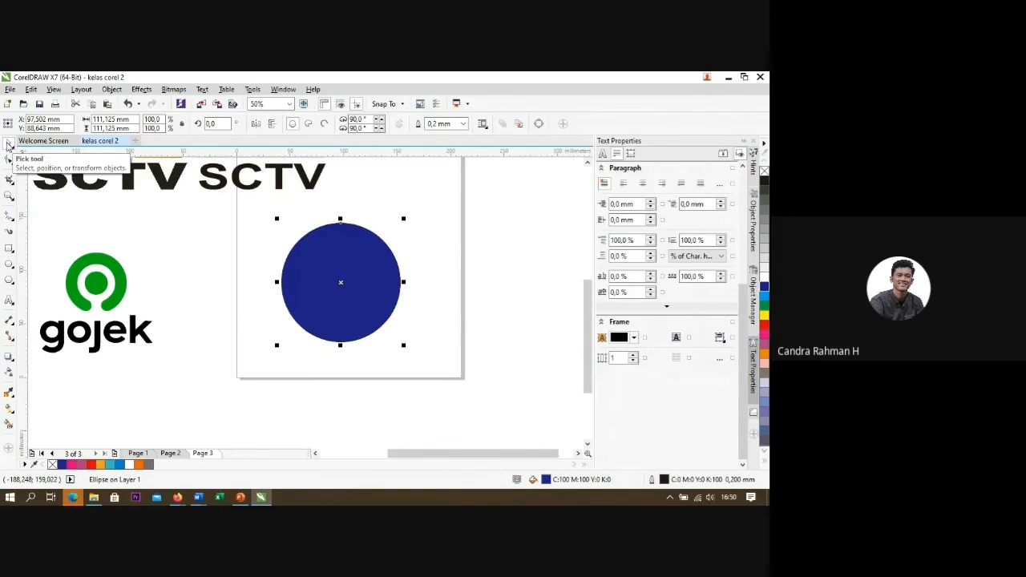
# Step: Compare the blue circle with the nested arcs of the SCTV logos and the gojek logo's ring
pyautogui.click(197, 300)
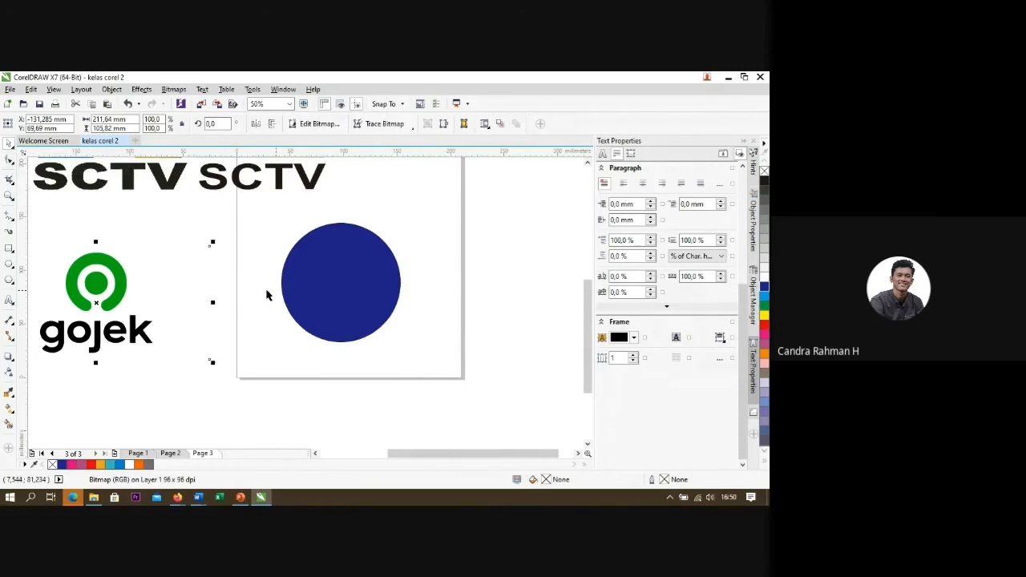
pyautogui.click(336, 288)
pyautogui.scroll(-2, 339, 291)
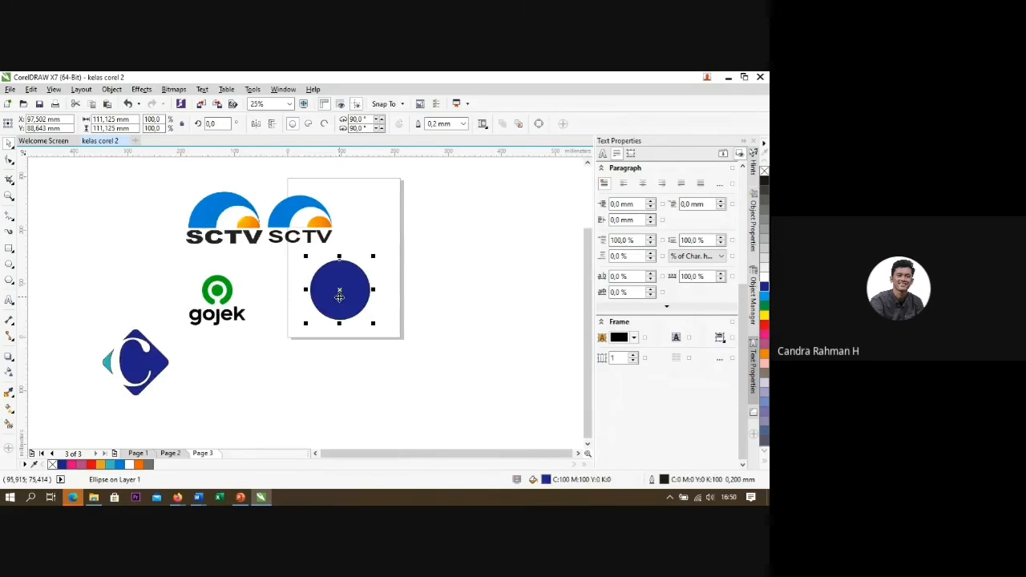
pyautogui.scroll(2, 247, 200)
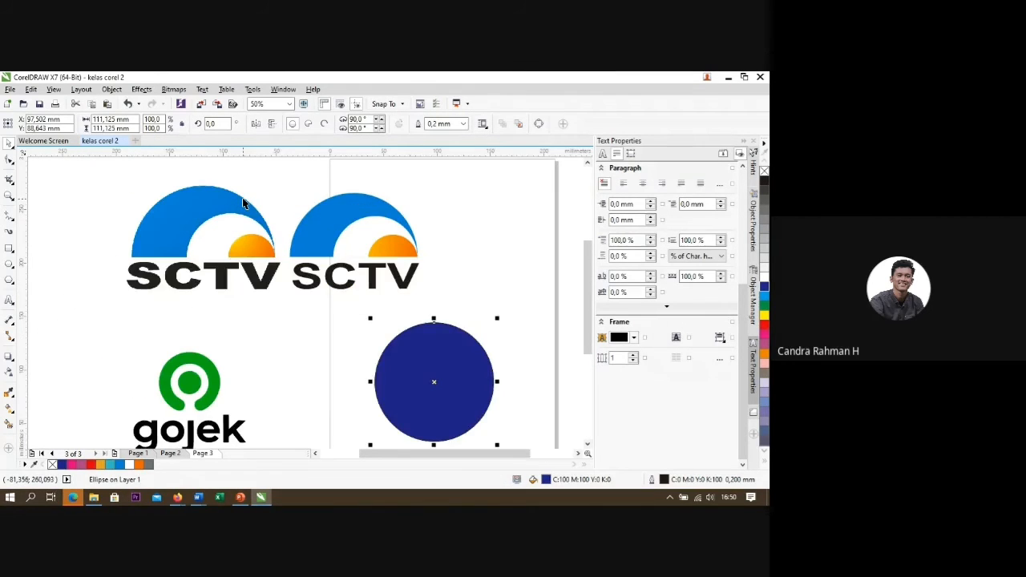
pyautogui.scroll(-2, 246, 201)
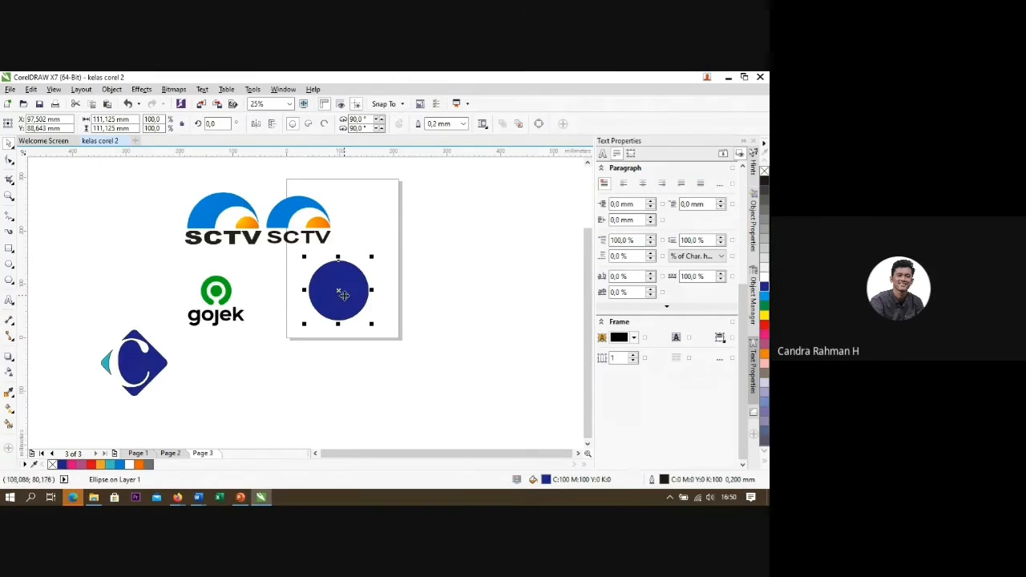
pyautogui.scroll(2, 343, 295)
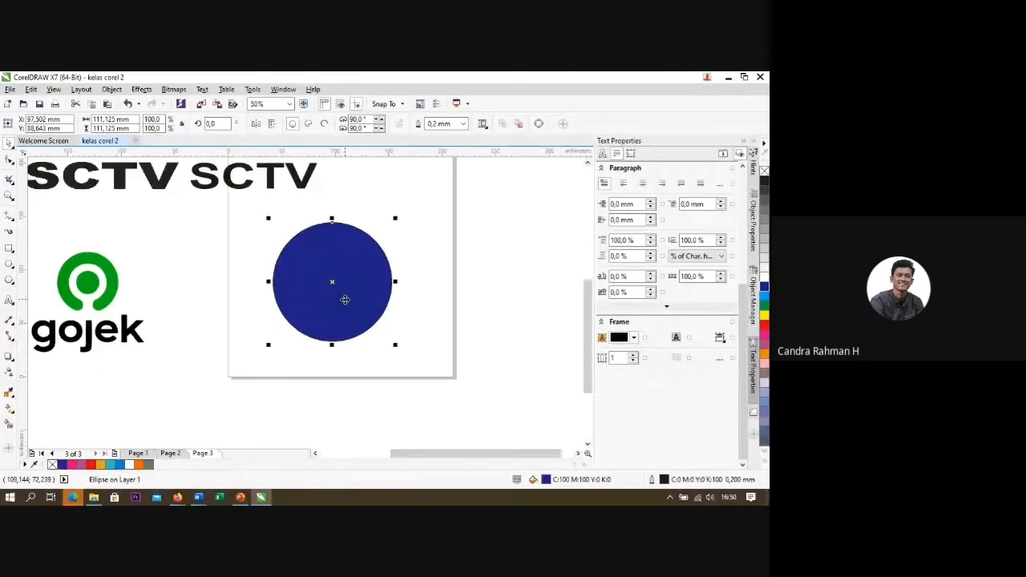
pyautogui.scroll(-2, 345, 300)
pyautogui.scroll(1, 345, 298)
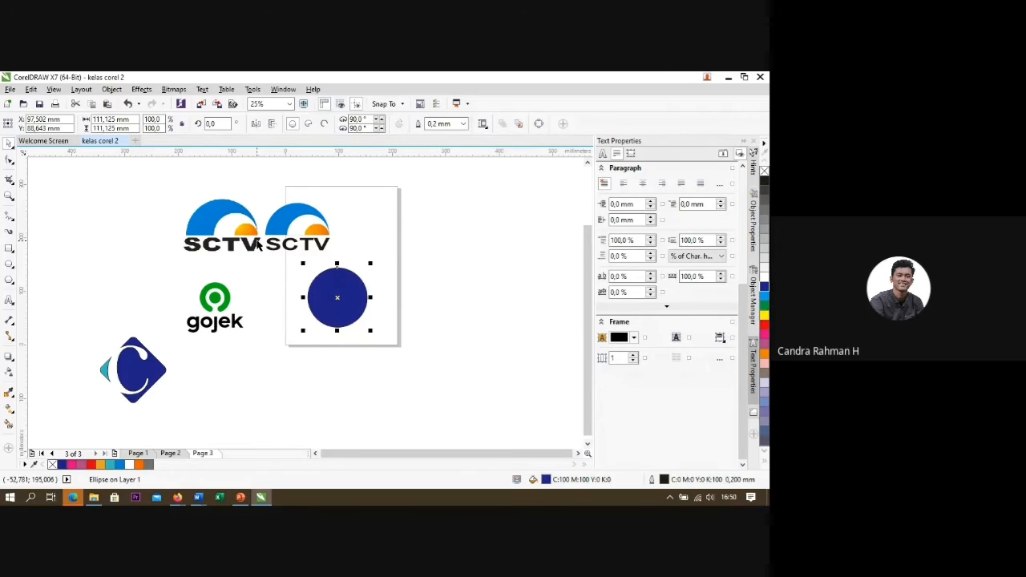
pyautogui.scroll(2, 192, 234)
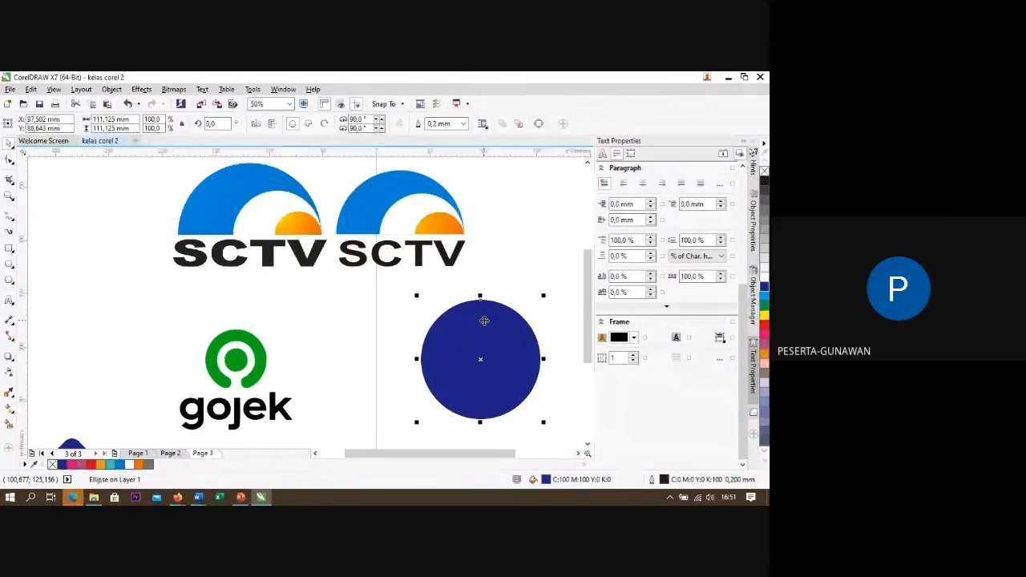
pyautogui.scroll(-2, 375, 295)
pyautogui.scroll(1, 467, 350)
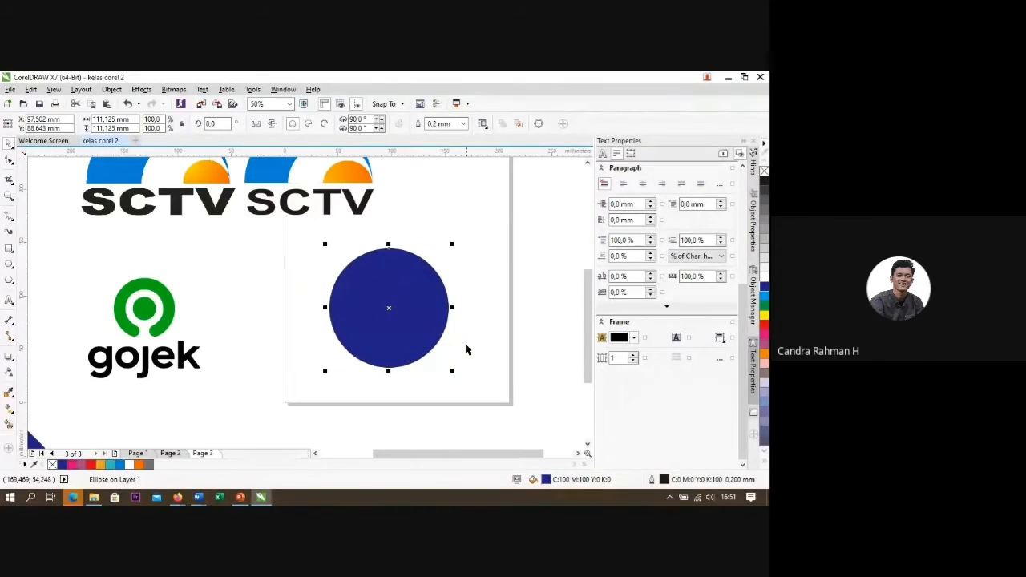
# Step: Duplicate the blue circle about 40 mm to its right and fill the copy with orange
pyautogui.click(513, 269)
pyautogui.click(403, 300)
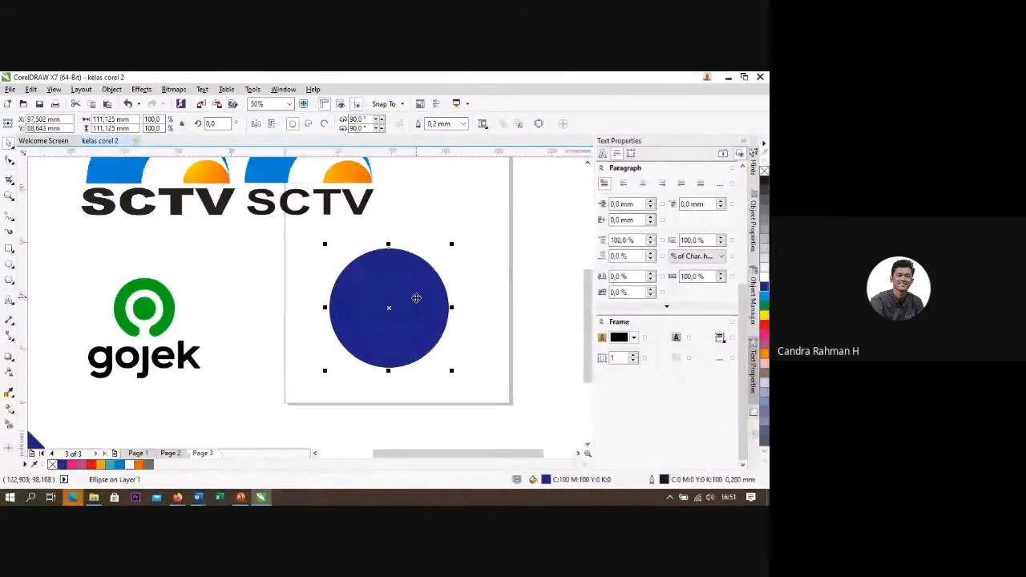
pyautogui.moveTo(415, 297); pyautogui.dragTo(452, 290)
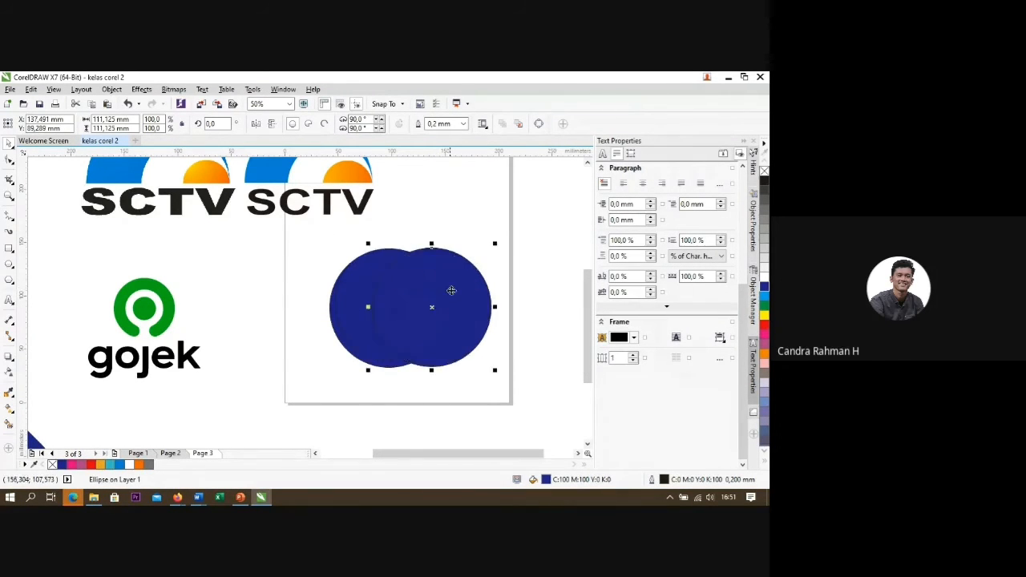
pyautogui.click(139, 465)
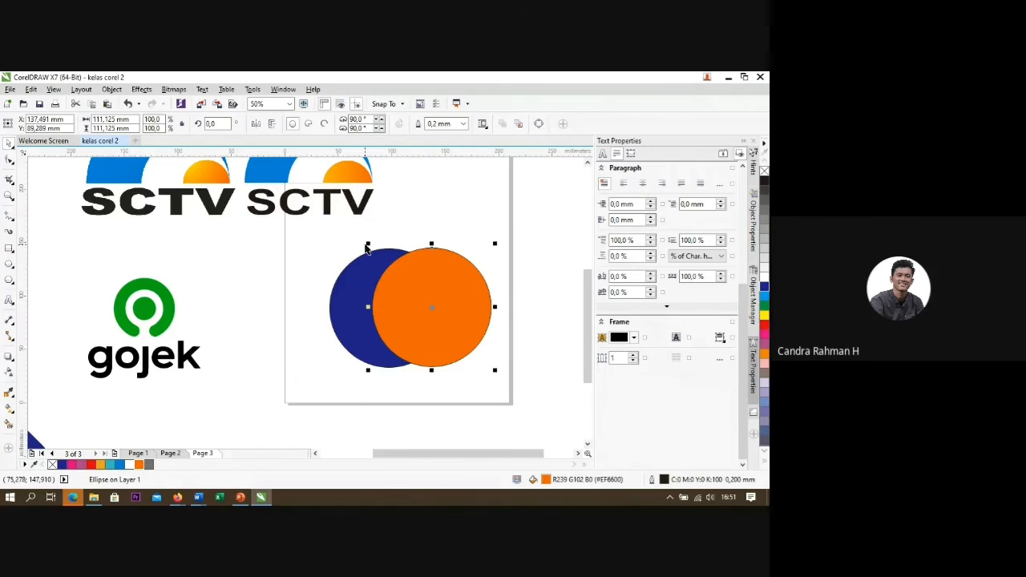
# Step: Shrink the orange circle to about 80 mm in diameter and place it inside the blue circle near its right edge
pyautogui.moveTo(368, 244); pyautogui.dragTo(397, 272)
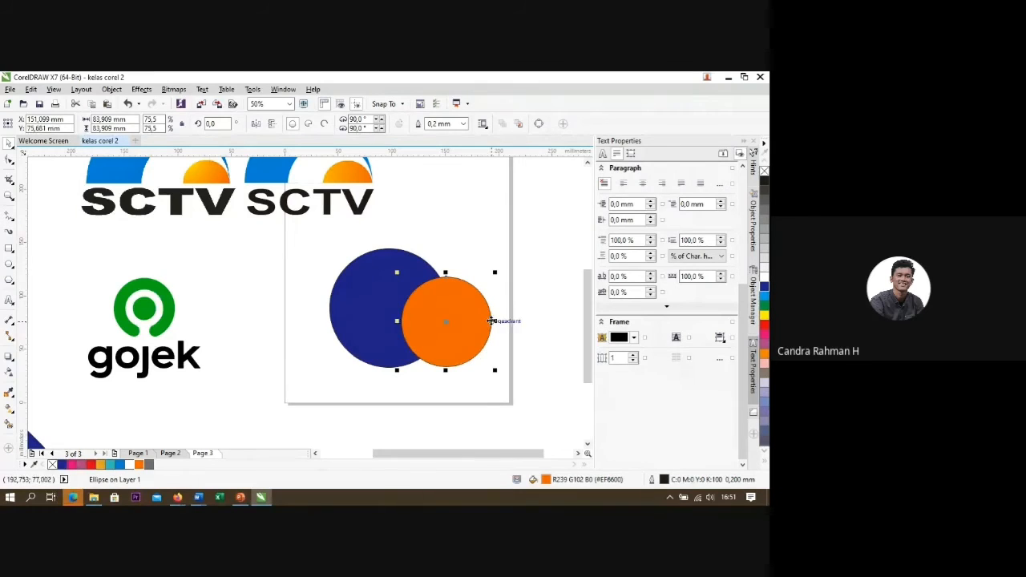
pyautogui.moveTo(489, 320); pyautogui.dragTo(447, 309)
pyautogui.scroll(-2, 431, 265)
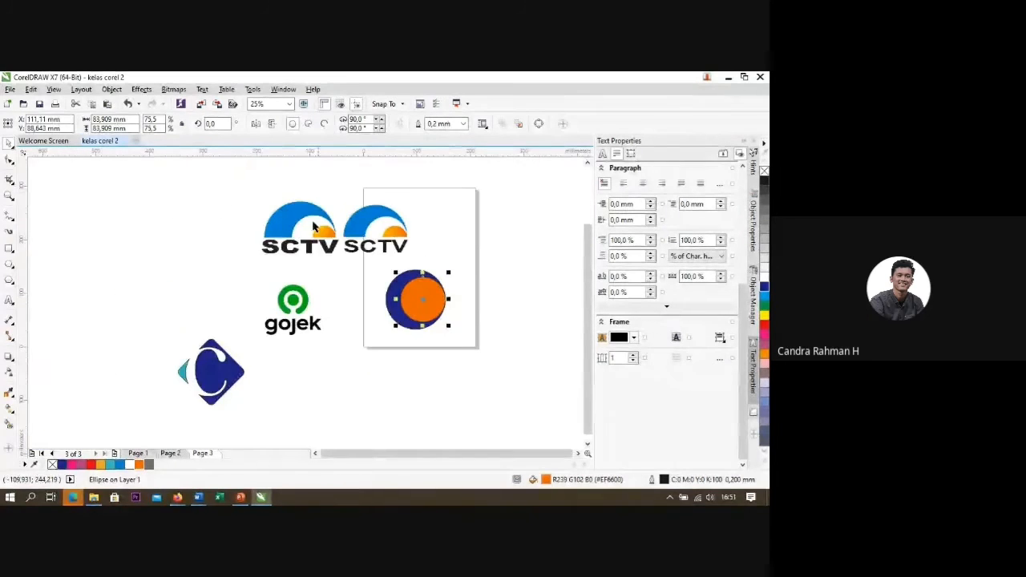
pyautogui.scroll(2, 431, 265)
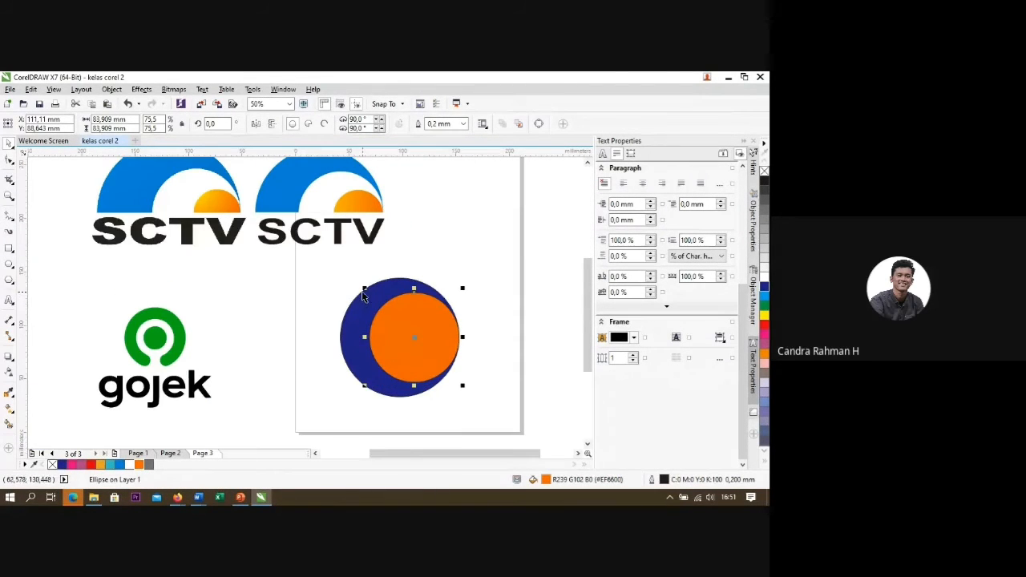
pyautogui.moveTo(365, 289); pyautogui.dragTo(369, 292)
# Step: Snap the orange circle's right quadrant onto the right quadrant of the blue circle
pyautogui.scroll(2, 457, 348)
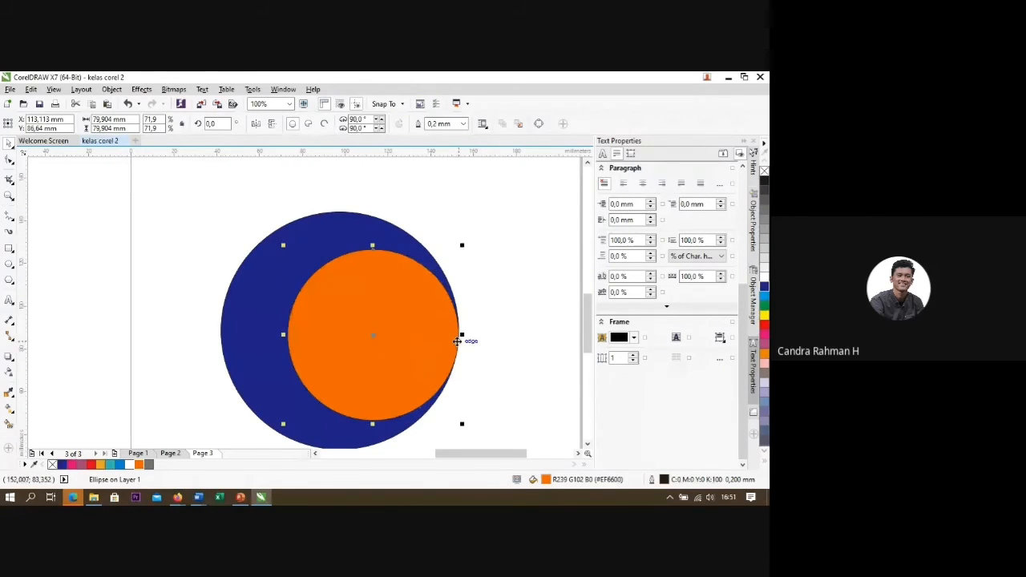
pyautogui.moveTo(453, 338); pyautogui.dragTo(259, 357)
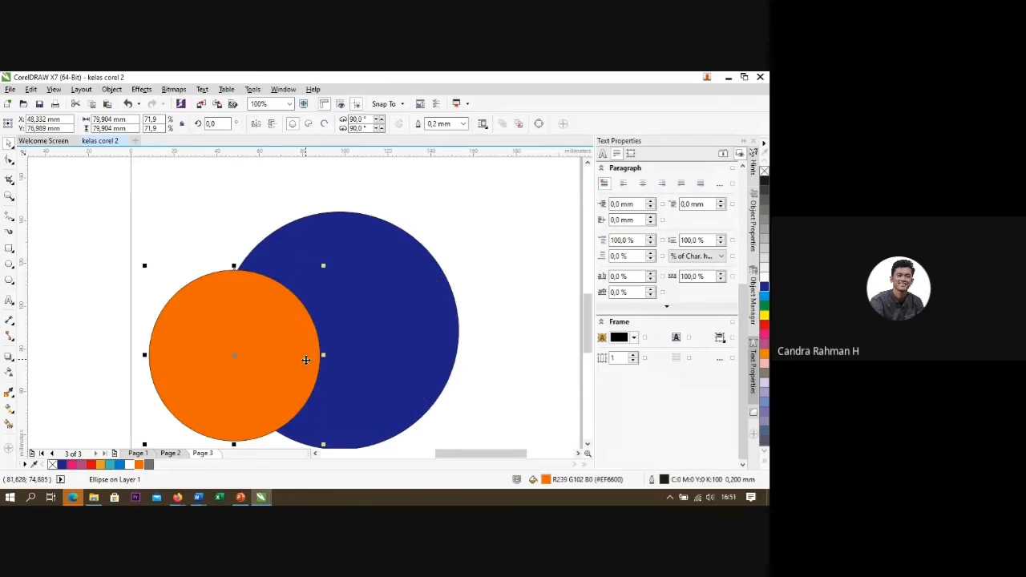
pyautogui.scroll(1, 313, 355)
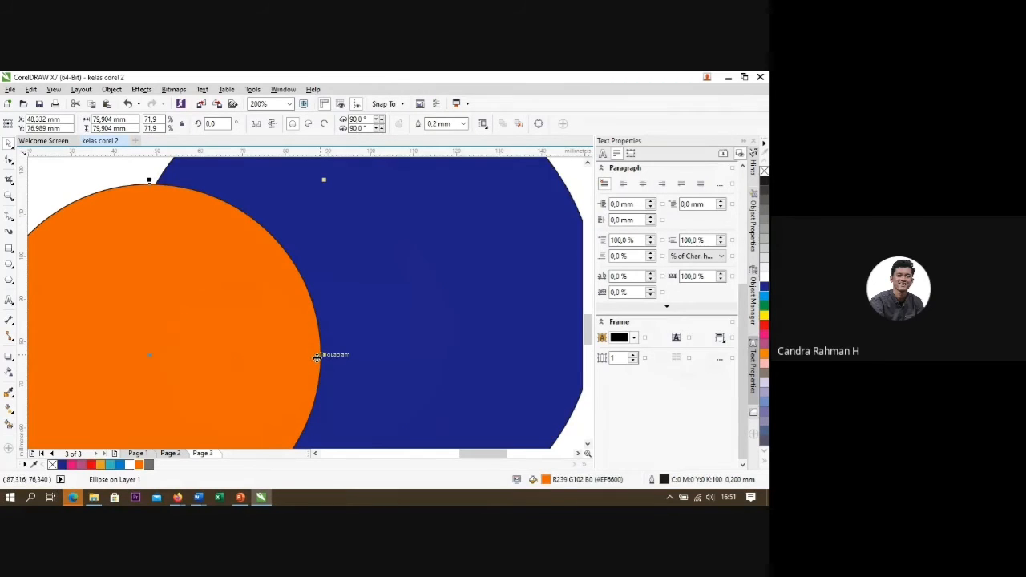
pyautogui.scroll(-1, 318, 356)
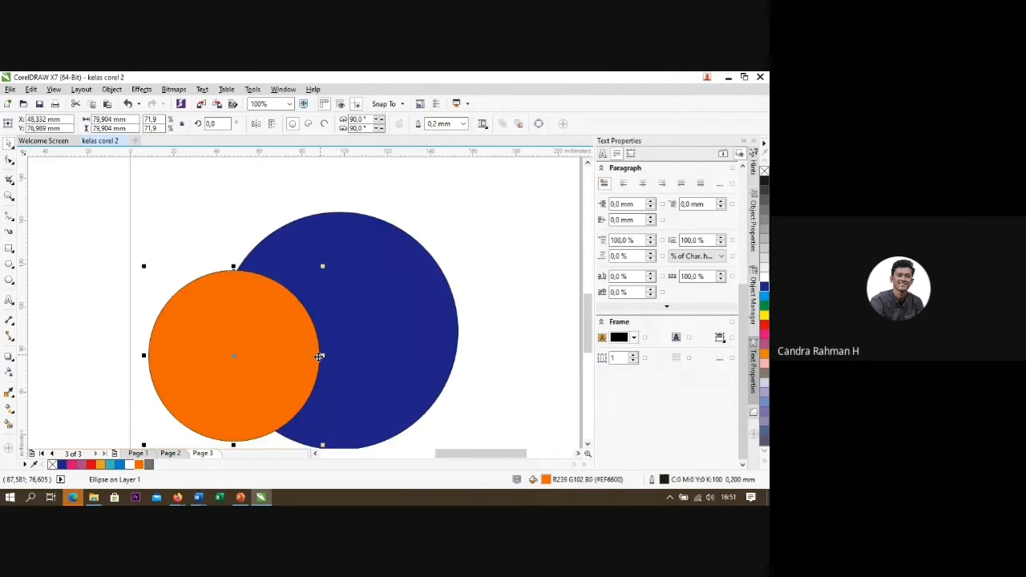
pyautogui.moveTo(319, 356); pyautogui.dragTo(455, 331)
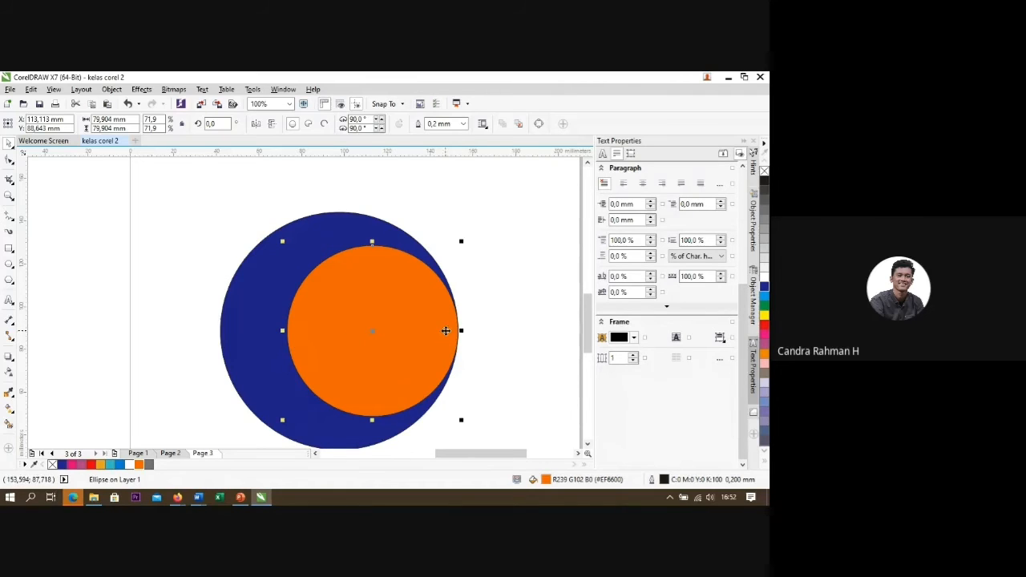
# Step: Recolor the inner orange circle white so that the blue shape reads as a crescent
pyautogui.scroll(-2, 344, 326)
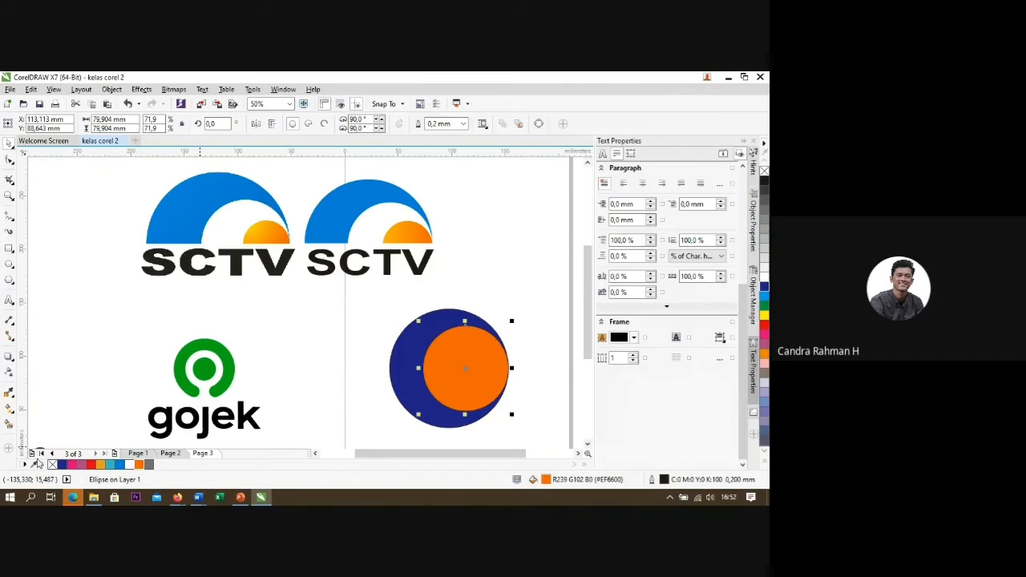
pyautogui.click(130, 465)
pyautogui.scroll(-2, 237, 403)
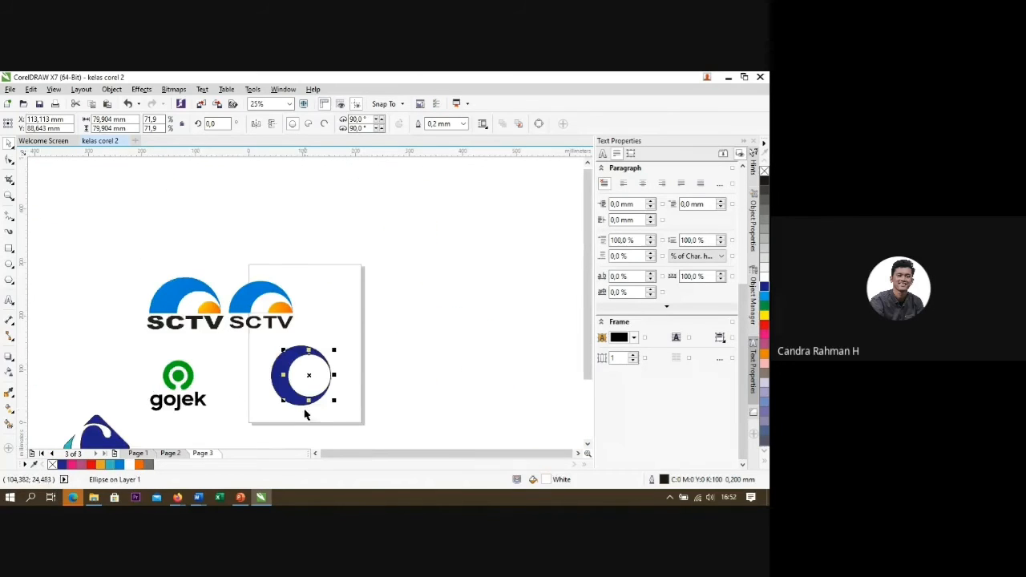
# Step: Make a scaled-down copy of the white circle, about 51 mm in diameter, and fill it with orange
pyautogui.scroll(2, 305, 415)
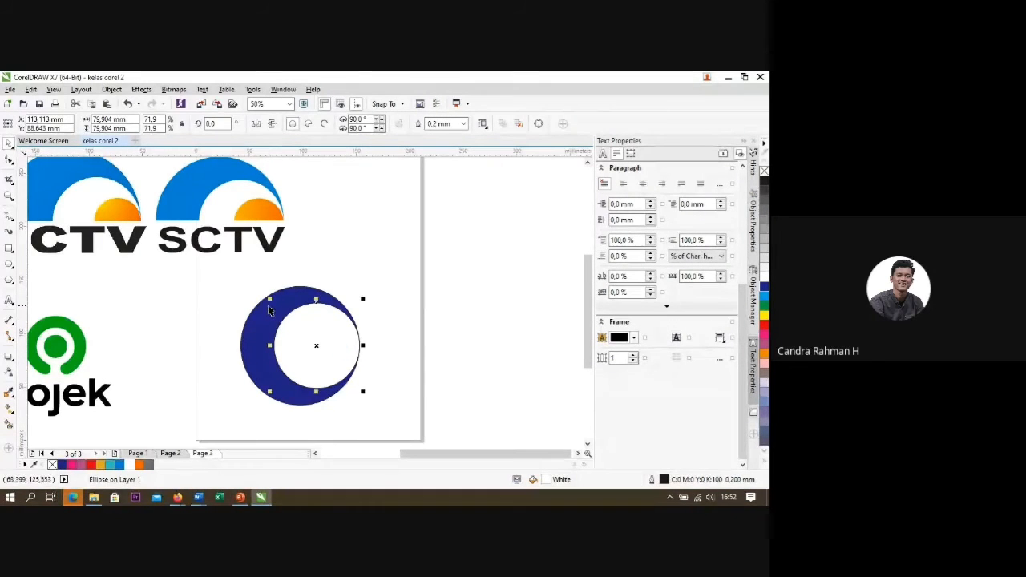
pyautogui.moveTo(269, 299); pyautogui.dragTo(300, 328)
pyautogui.click(142, 467)
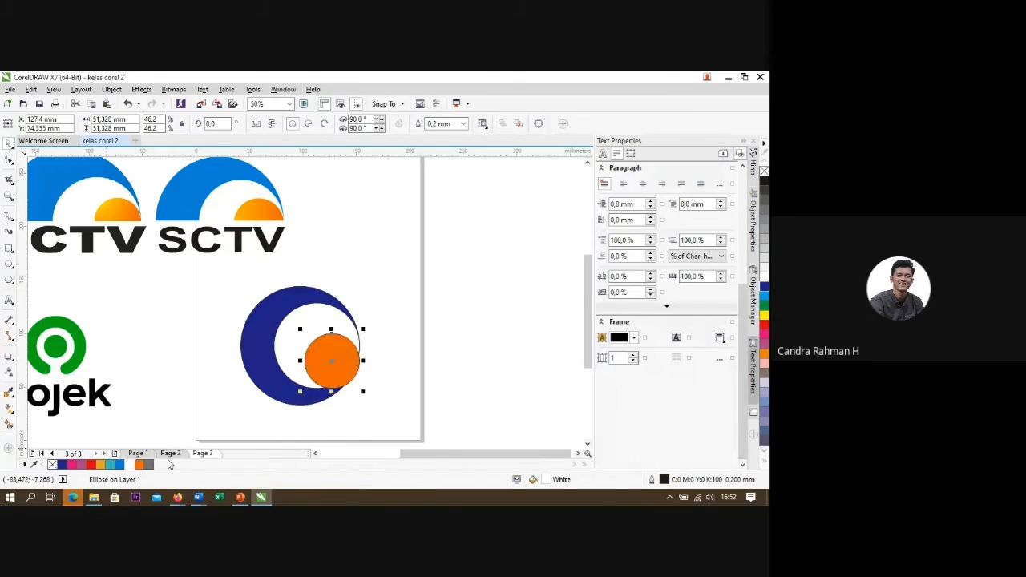
# Step: Move the small orange circle up about 14 mm so it touches the shared right edge of the other circles
pyautogui.scroll(1, 346, 378)
pyautogui.moveTo(375, 341); pyautogui.dragTo(374, 311)
pyautogui.scroll(-1, 383, 310)
pyautogui.scroll(3, 375, 309)
pyautogui.scroll(-2, 390, 305)
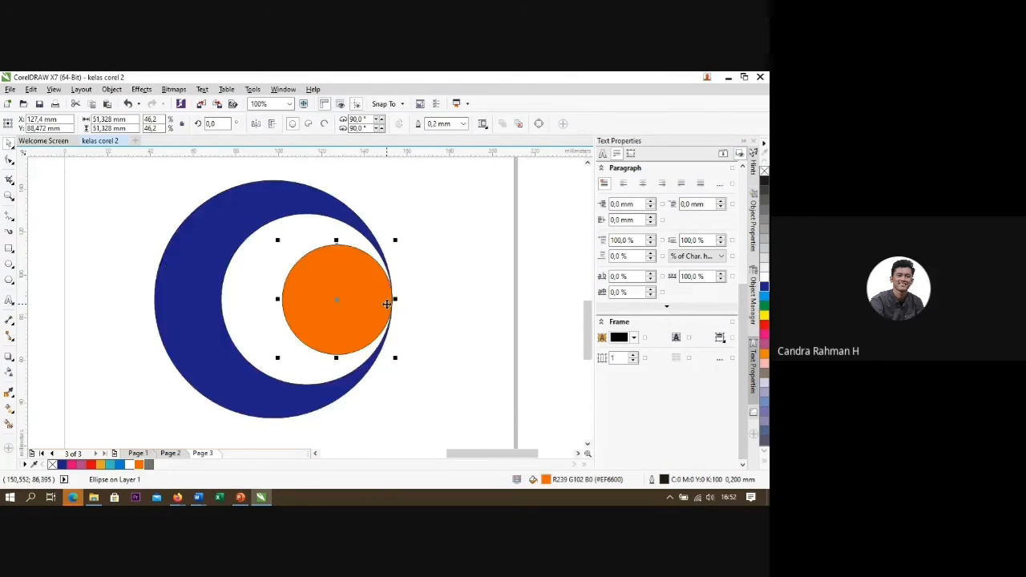
pyautogui.scroll(-1, 393, 294)
pyautogui.click(412, 298)
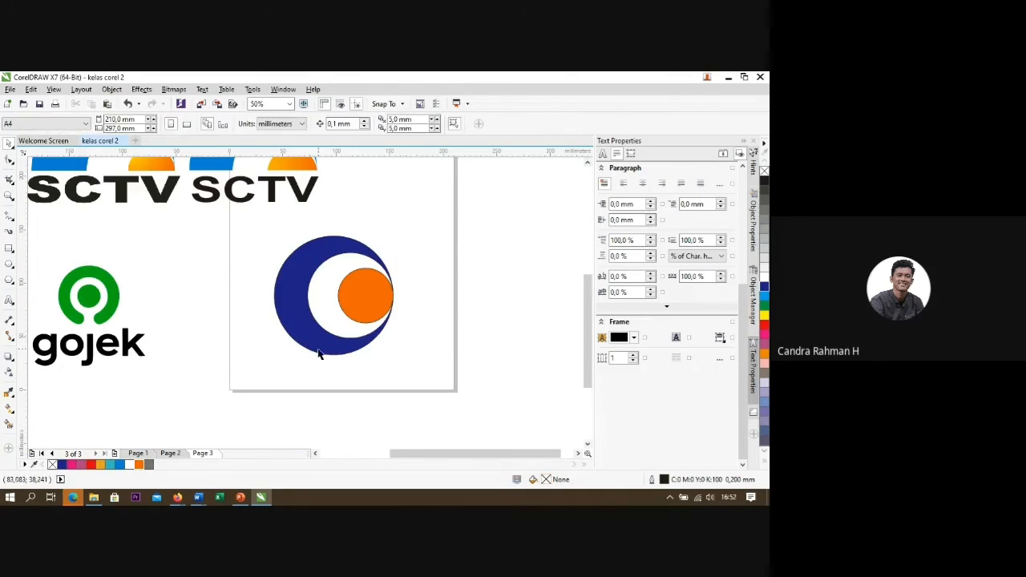
# Step: Remove the outlines from all three nested circles by setting their outline width to None
pyautogui.moveTo(414, 371); pyautogui.dragTo(220, 222)
pyautogui.click(422, 366)
pyautogui.moveTo(425, 371); pyautogui.dragTo(221, 210)
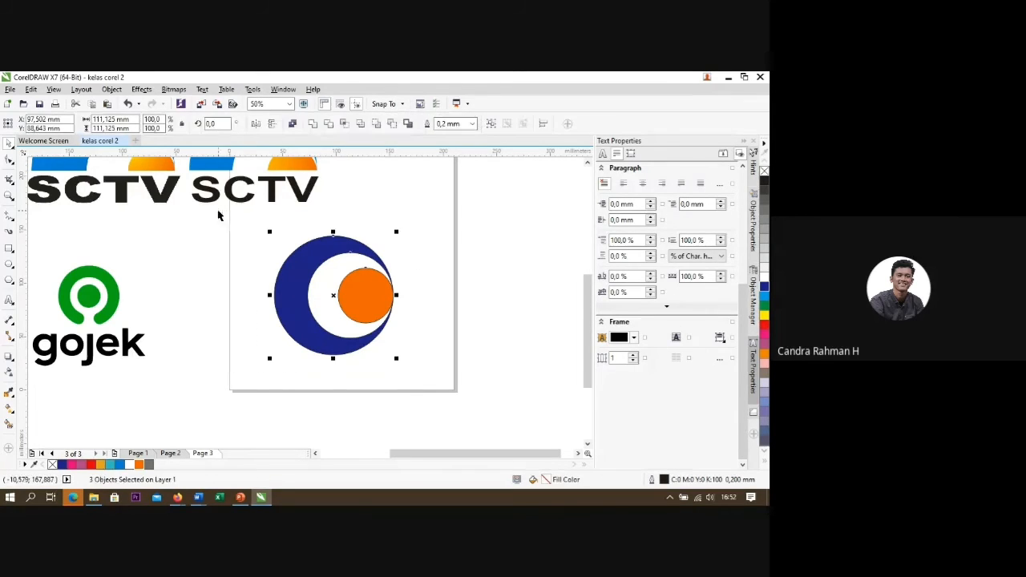
pyautogui.click(472, 124)
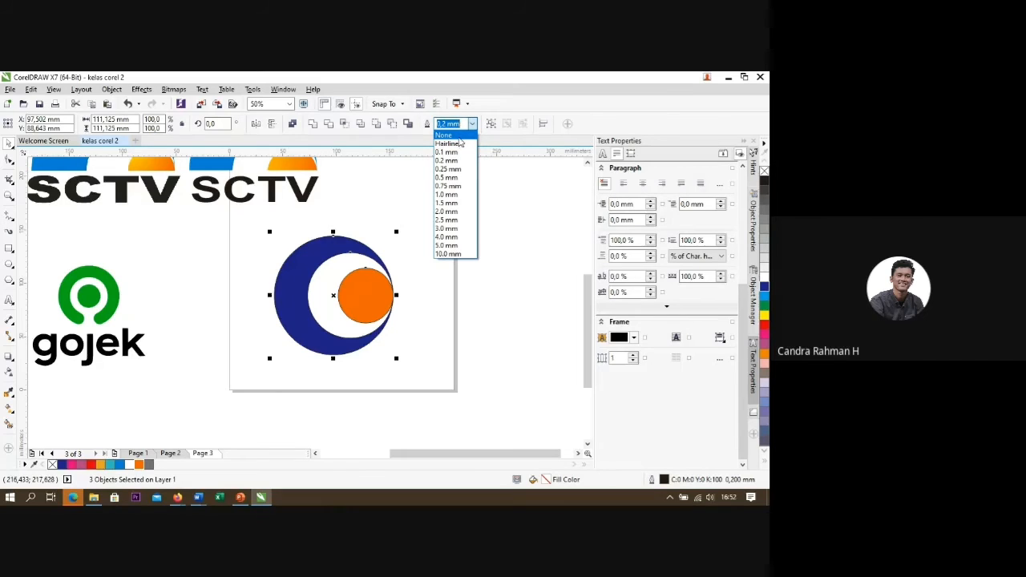
pyautogui.click(464, 136)
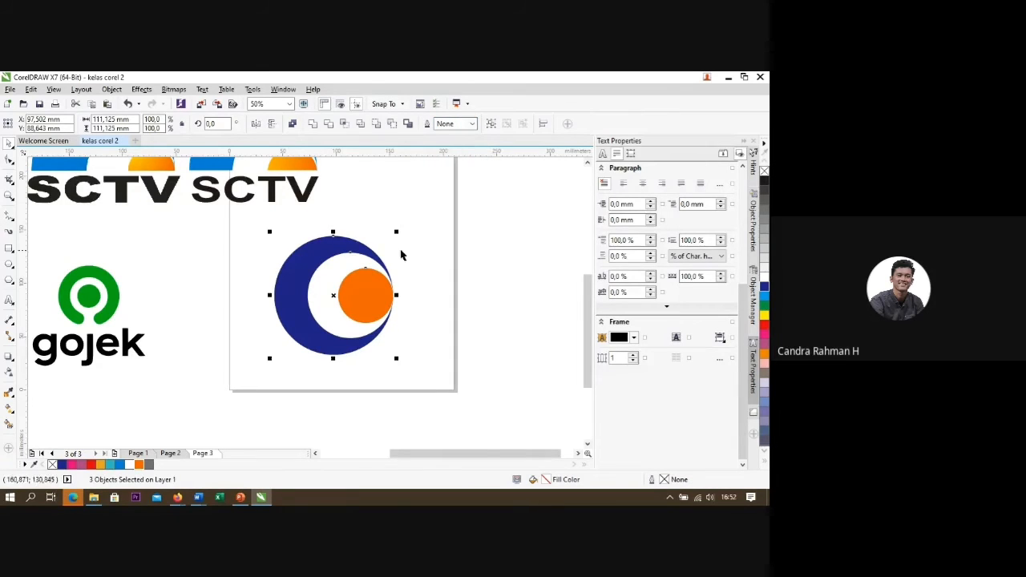
pyautogui.scroll(5, 402, 255)
pyautogui.scroll(-5, 367, 298)
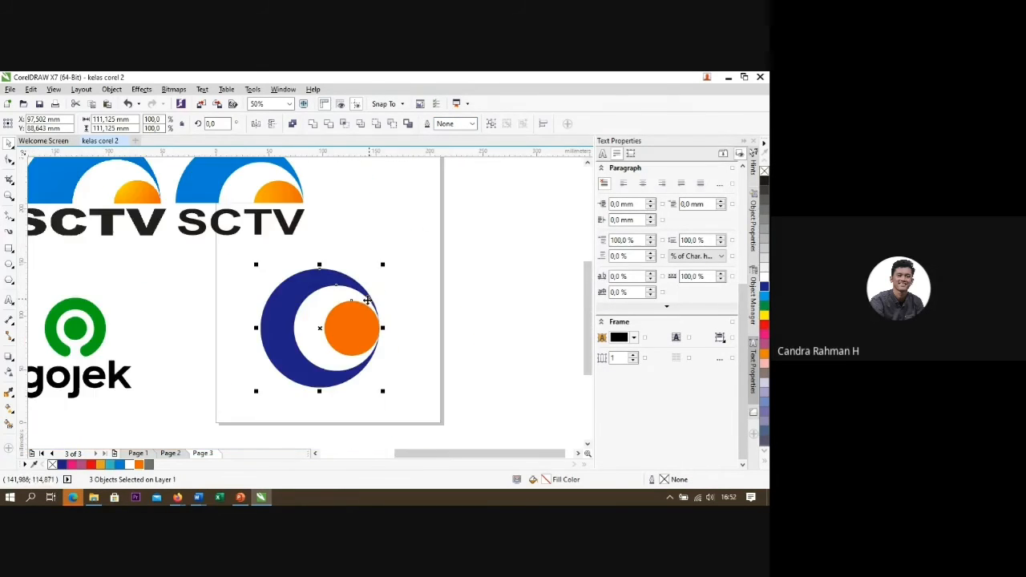
# Step: Group the three nested circles and move the group up about 28 mm on the page
pyautogui.click(490, 125)
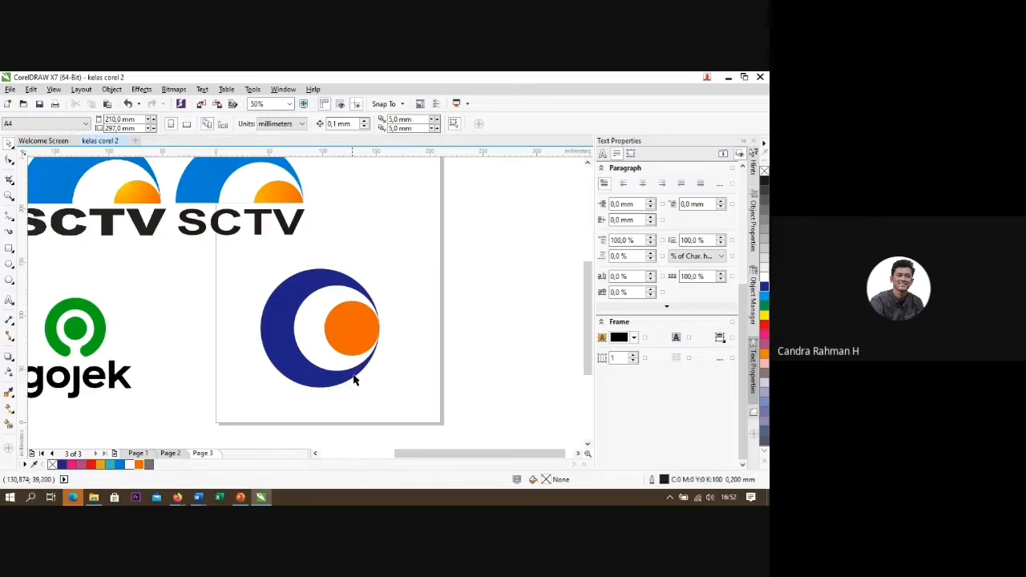
pyautogui.moveTo(340, 329); pyautogui.dragTo(358, 305)
pyautogui.click(433, 253)
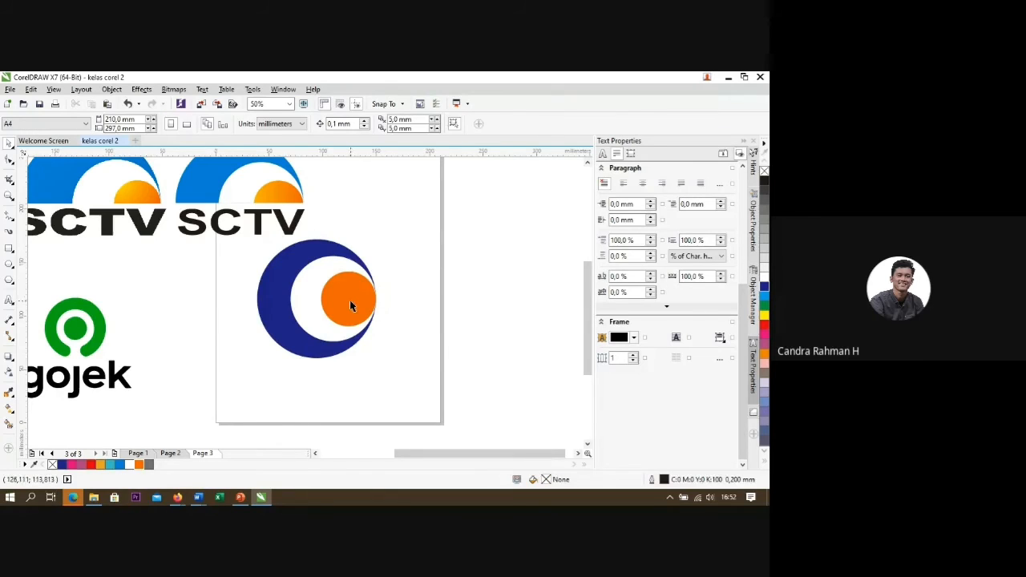
pyautogui.scroll(-2, 349, 305)
pyautogui.scroll(2, 330, 291)
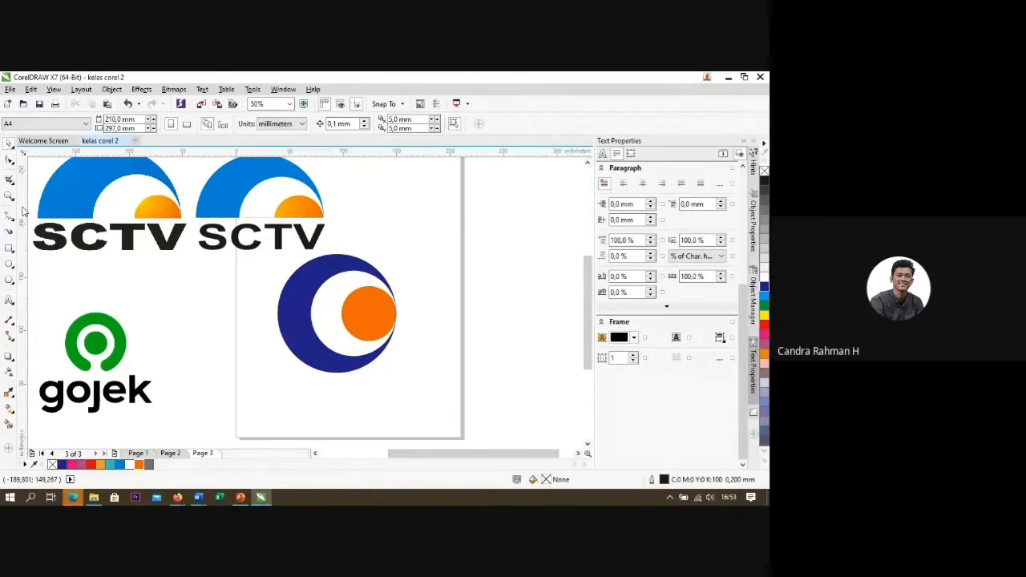
# Step: Draw a rectangle about 133 by 70 mm from the blue circle's left quadrant, covering the lower half of the circles
pyautogui.click(9, 250)
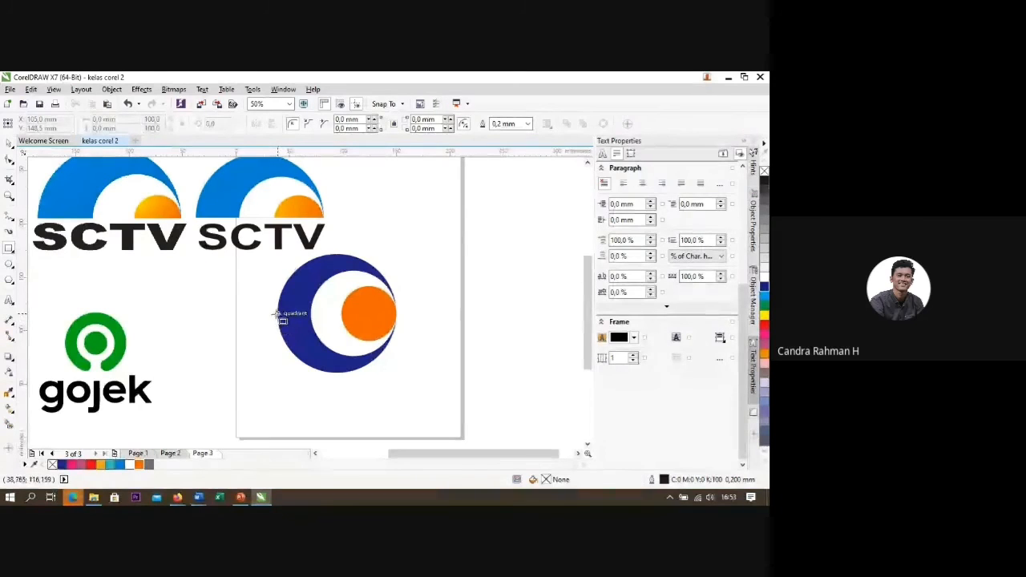
pyautogui.moveTo(278, 315); pyautogui.dragTo(420, 389)
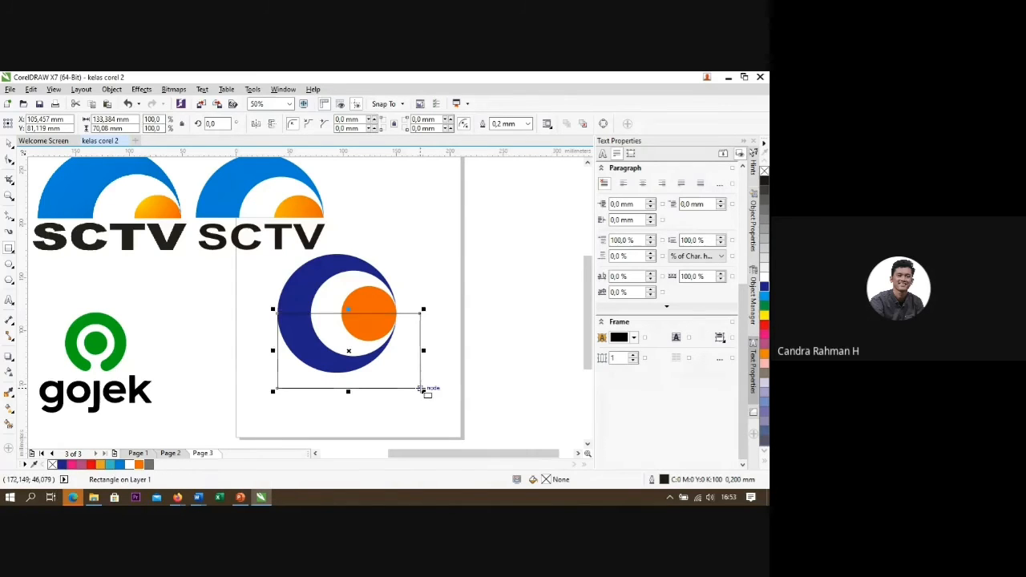
pyautogui.click(7, 145)
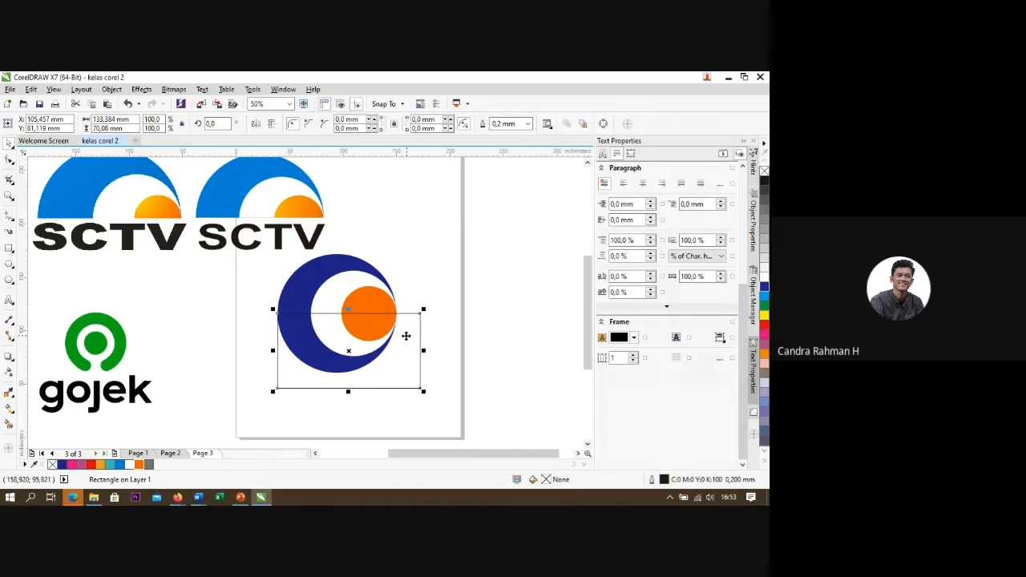
# Step: Shift the rectangle sideways, then centre it horizontally on the circle group with the align command
pyautogui.moveTo(406, 336); pyautogui.dragTo(437, 332)
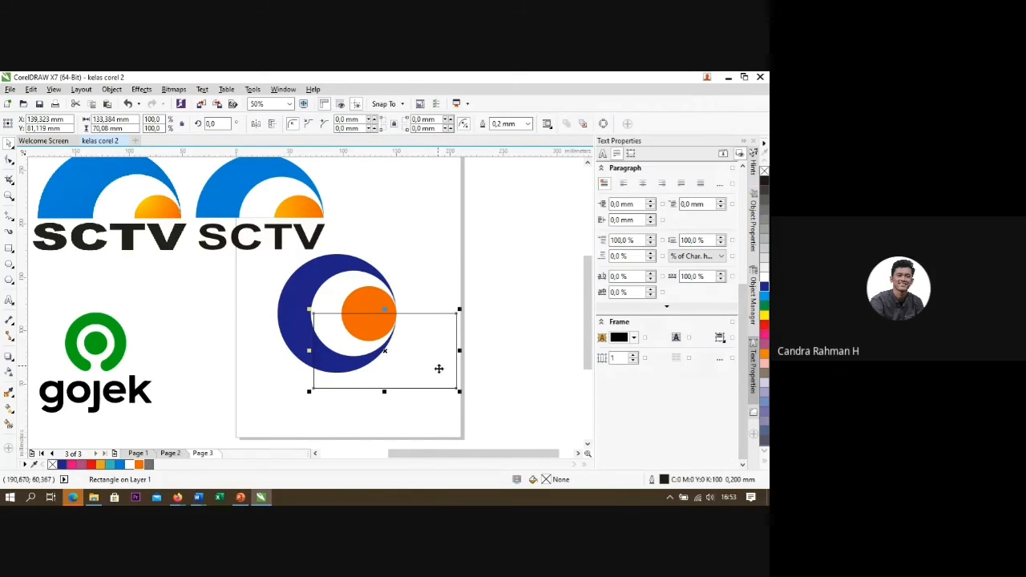
pyautogui.keyDown('shift'); pyautogui.click(323, 273); pyautogui.keyUp('shift')
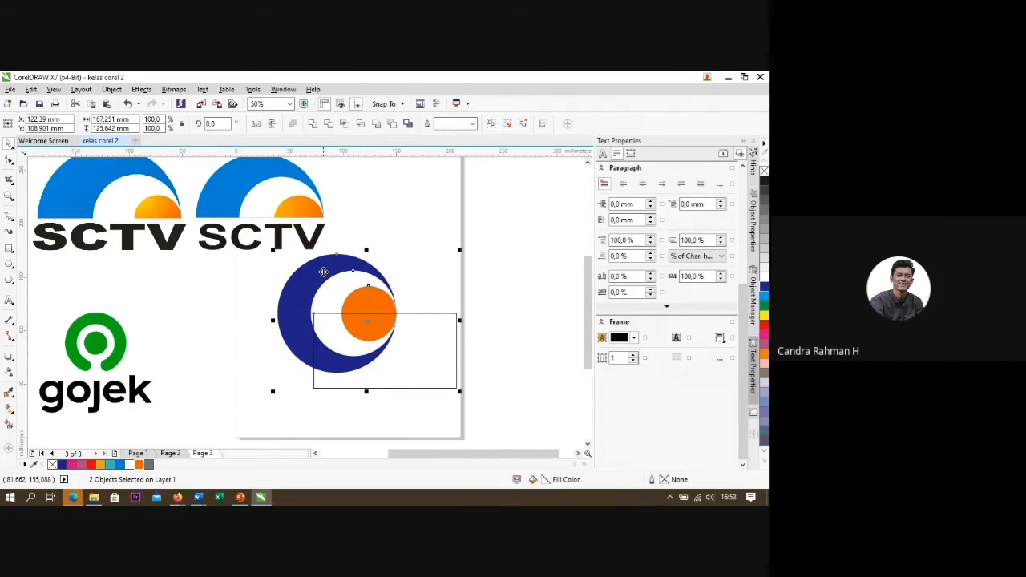
pyautogui.press('c')
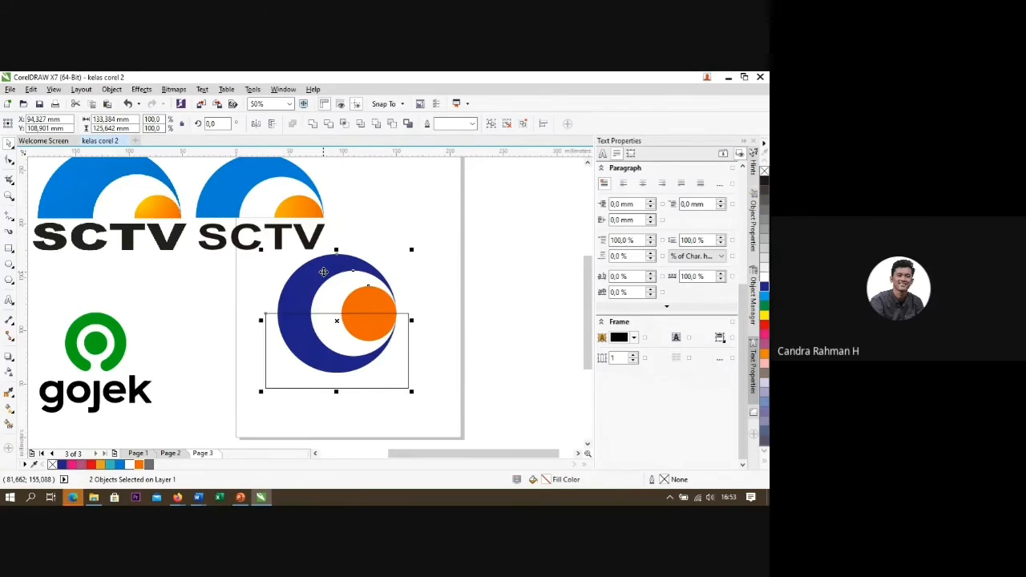
pyautogui.scroll(2, 336, 322)
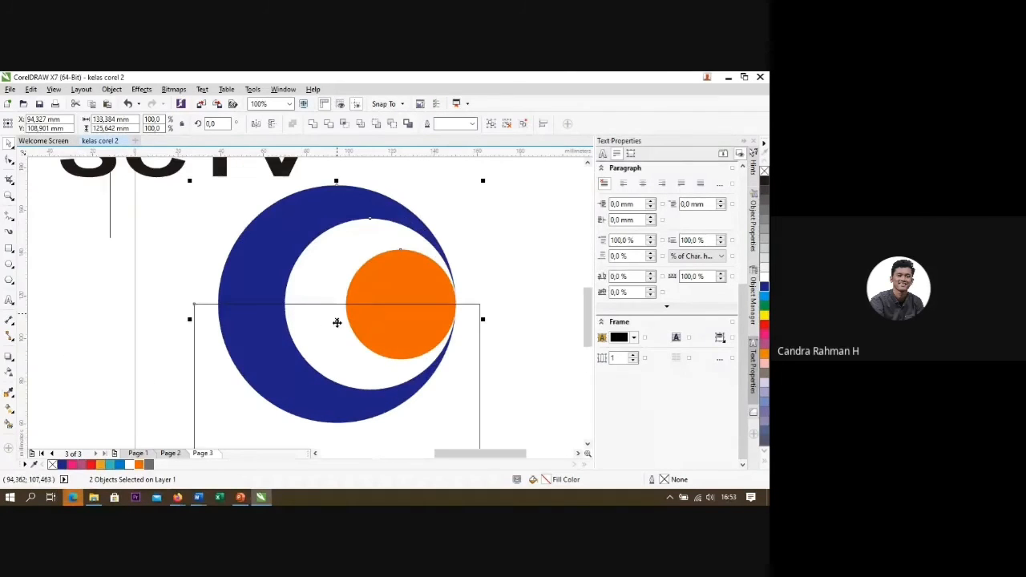
pyautogui.click(538, 278)
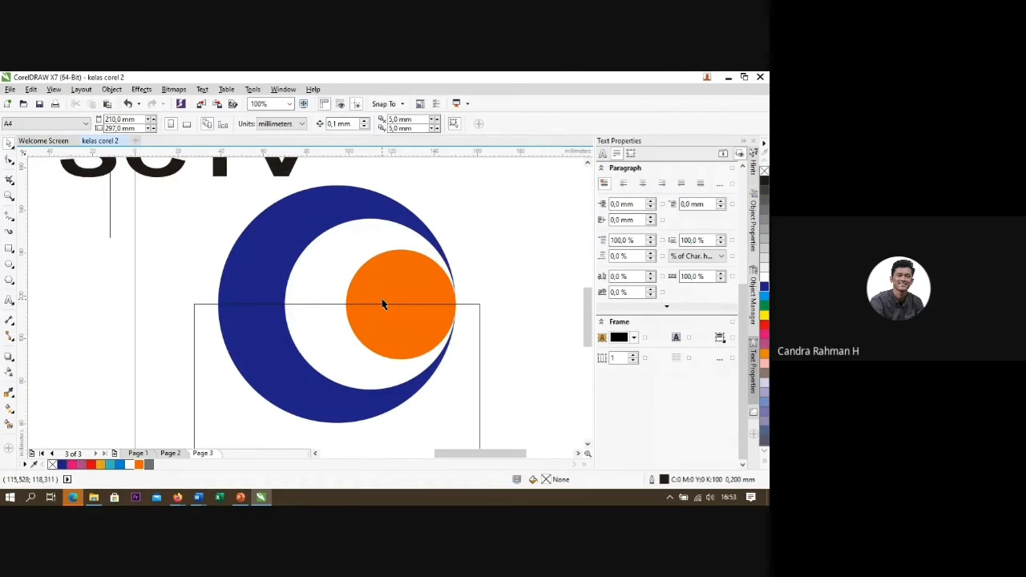
pyautogui.scroll(-1, 381, 299)
# Step: Fill the rectangle over the lower half of the circles with 70% Black
pyautogui.click(404, 373)
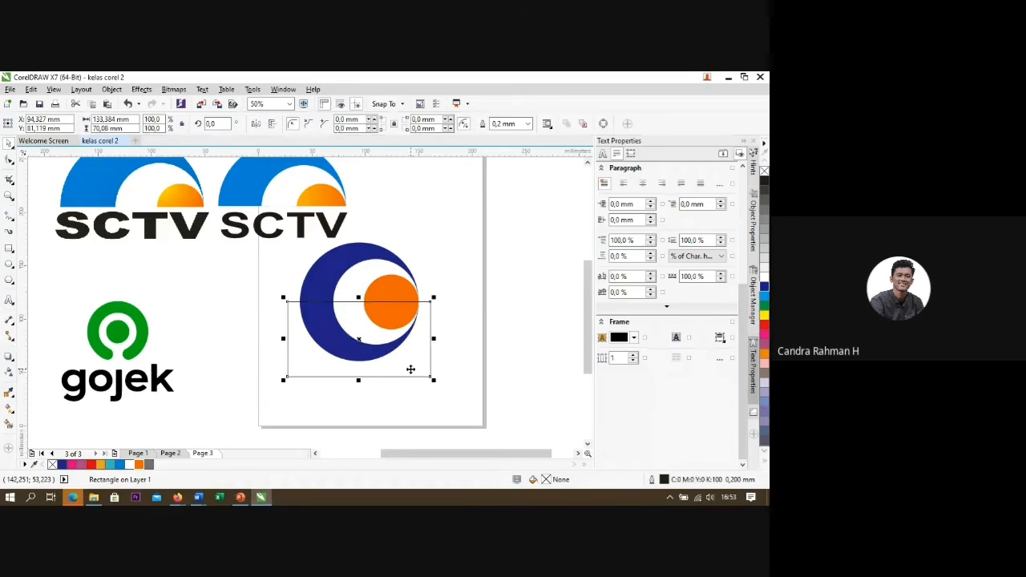
pyautogui.moveTo(148, 465)
pyautogui.mouseDown()
pyautogui.moveTo(205, 410)
pyautogui.moveTo(323, 333)
pyautogui.mouseUp()
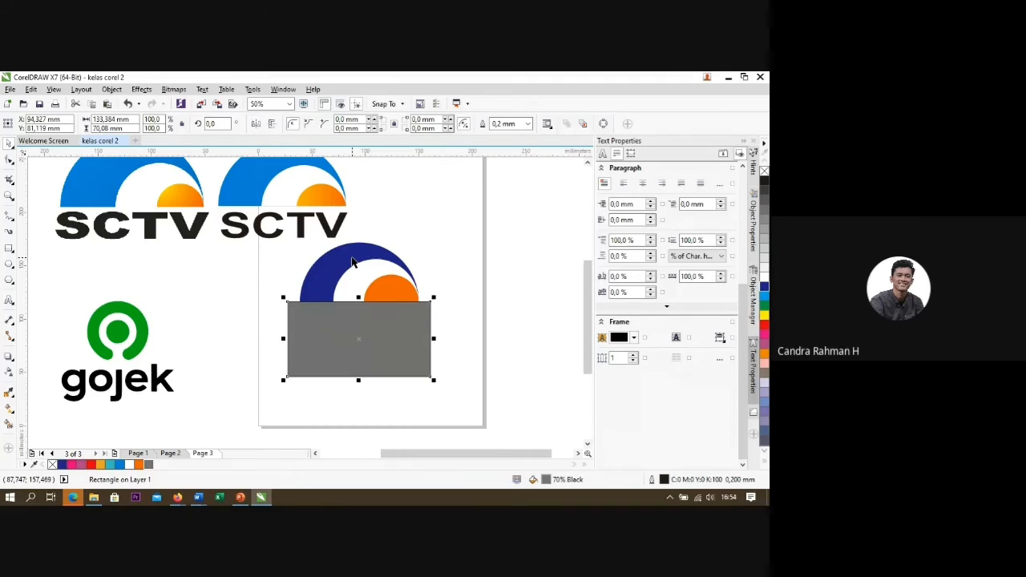
pyautogui.click(457, 390)
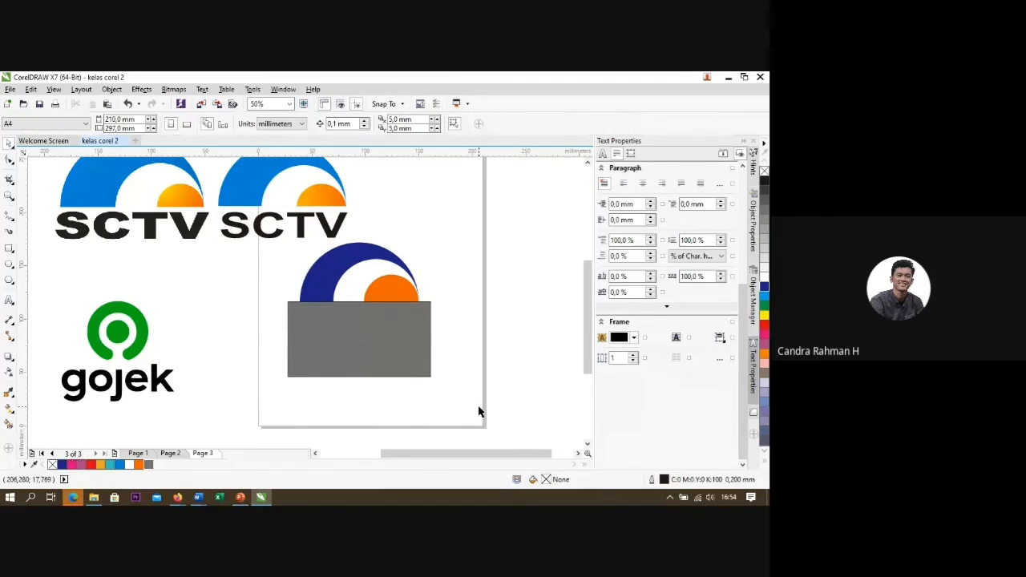
# Step: Cut the rectangle out of the circle group with Back minus front, leaving only the upper half arcs
pyautogui.moveTo(465, 409); pyautogui.dragTo(283, 289)
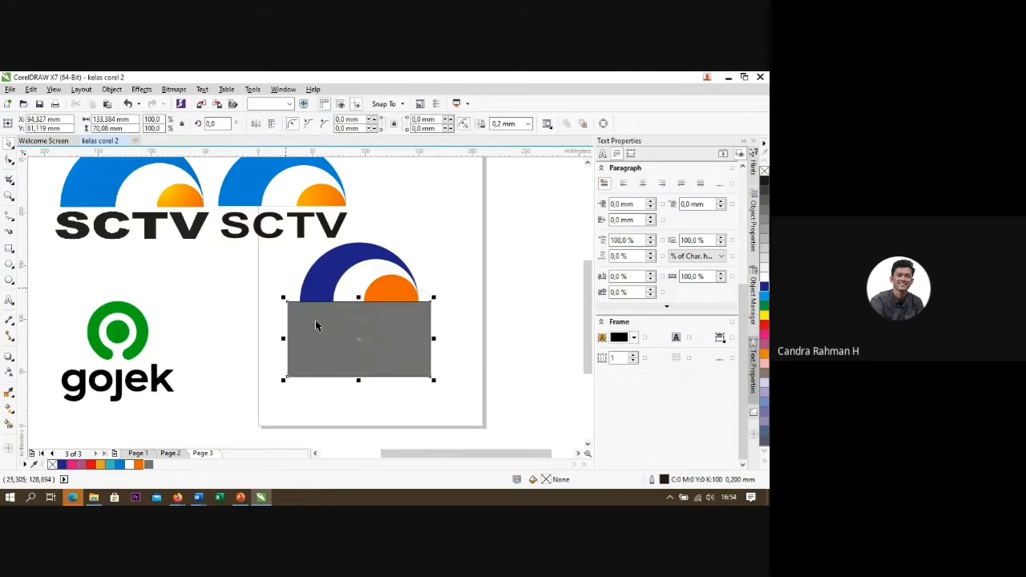
pyautogui.moveTo(482, 411); pyautogui.dragTo(241, 228)
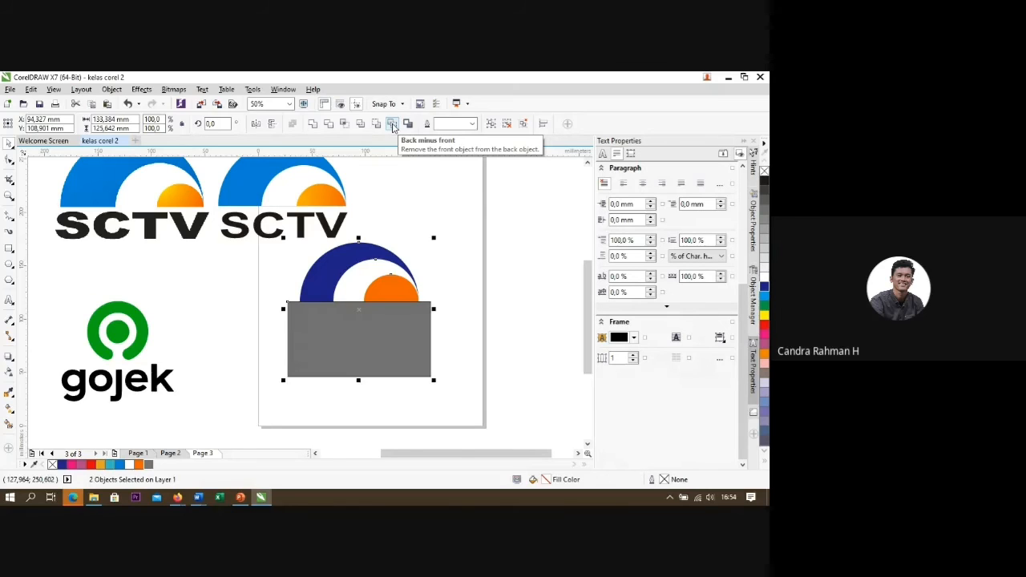
pyautogui.click(393, 125)
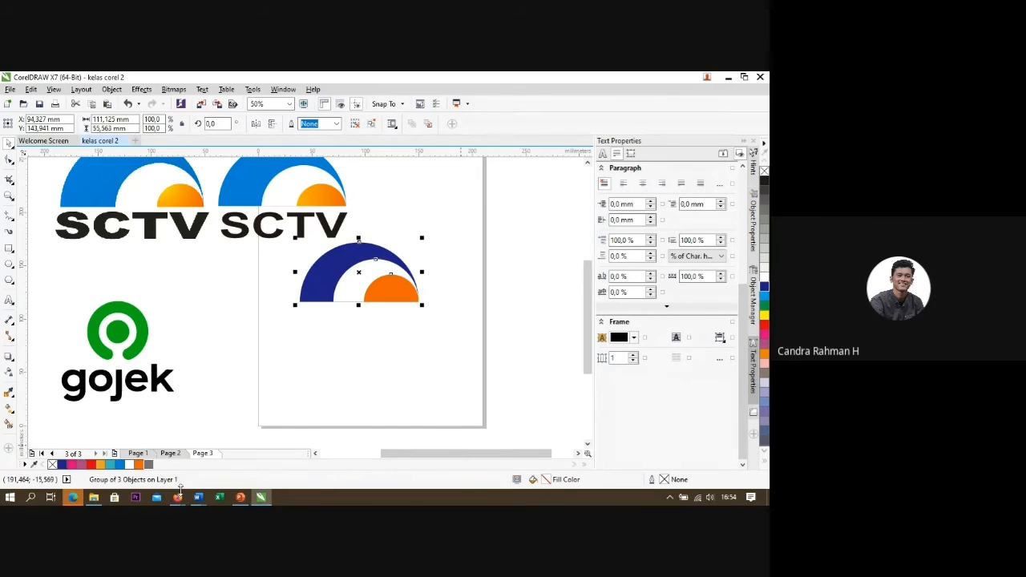
# Step: Stop sharing the entire screen in the Google Meet call
pyautogui.moveTo(177, 496)
pyautogui.click(204, 445)
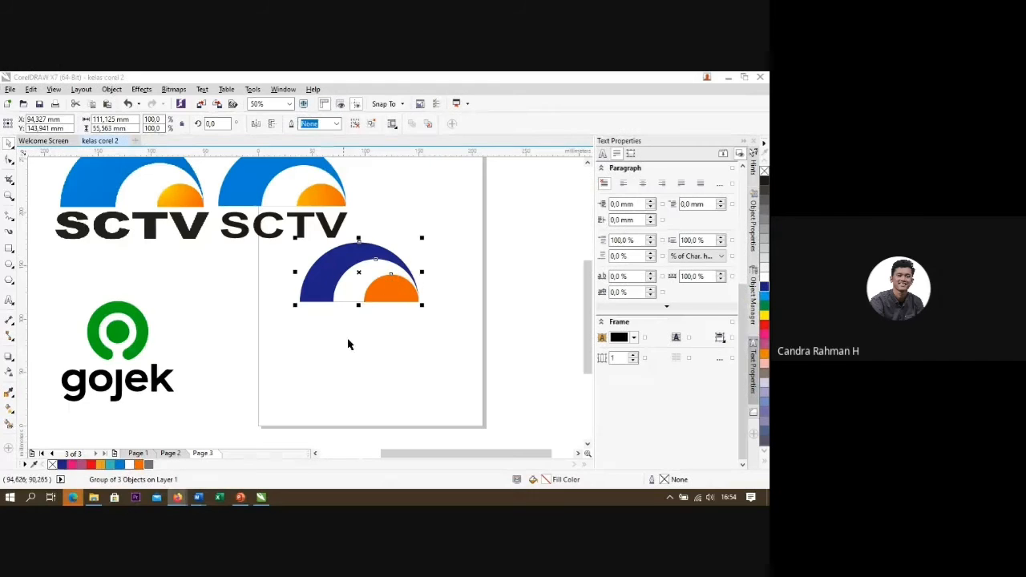
pyautogui.moveTo(177, 499)
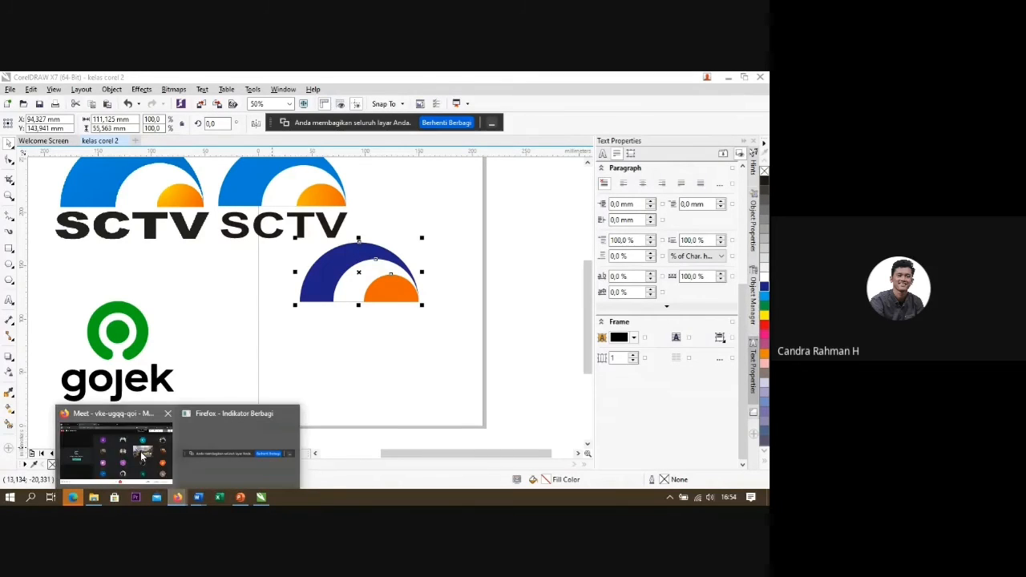
pyautogui.click(458, 127)
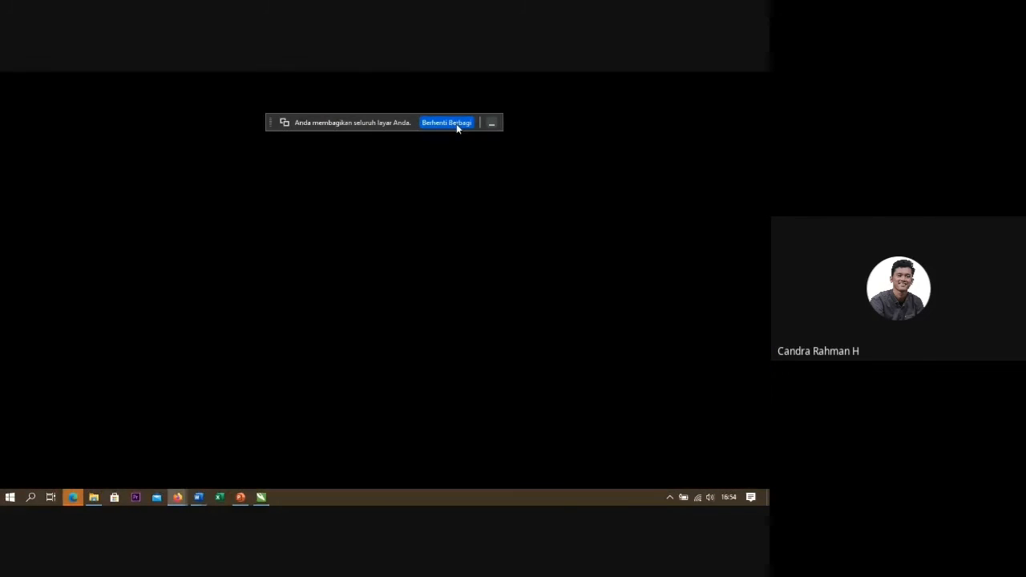
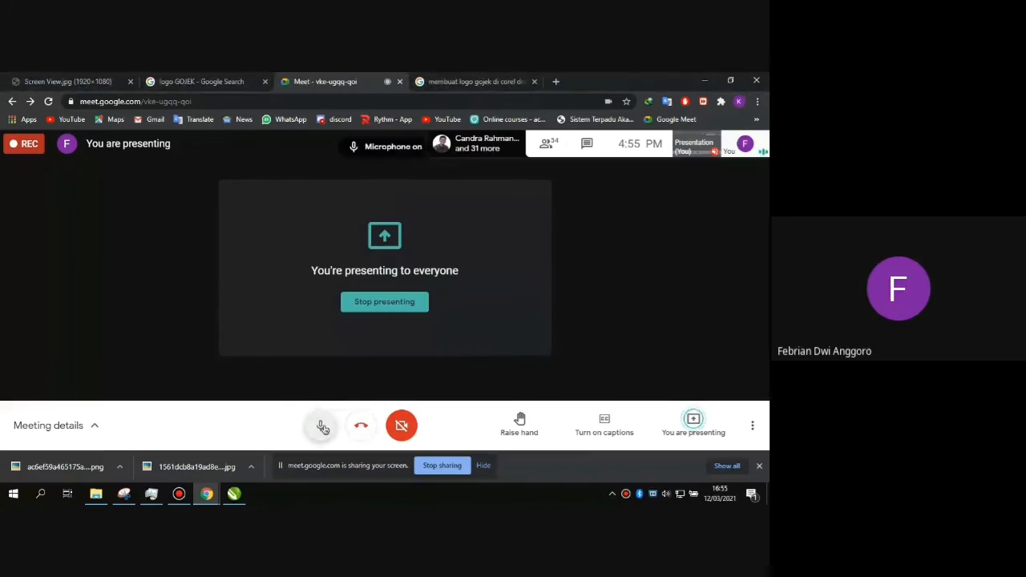
# Step: Mute the microphone in the Google Meet call
pyautogui.click(322, 427)
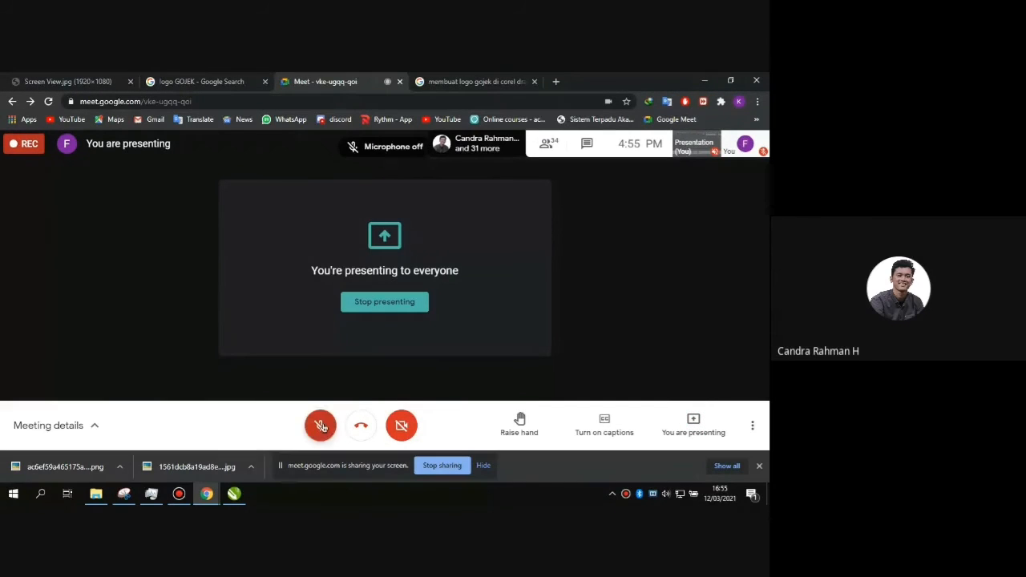
pyautogui.click(235, 494)
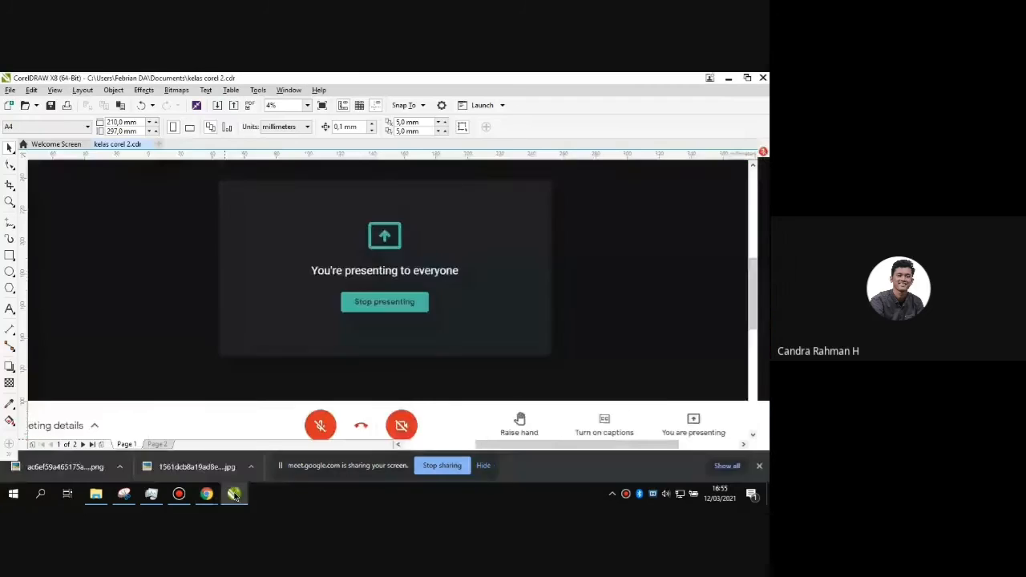
pyautogui.moveTo(207, 493)
pyautogui.click(172, 438)
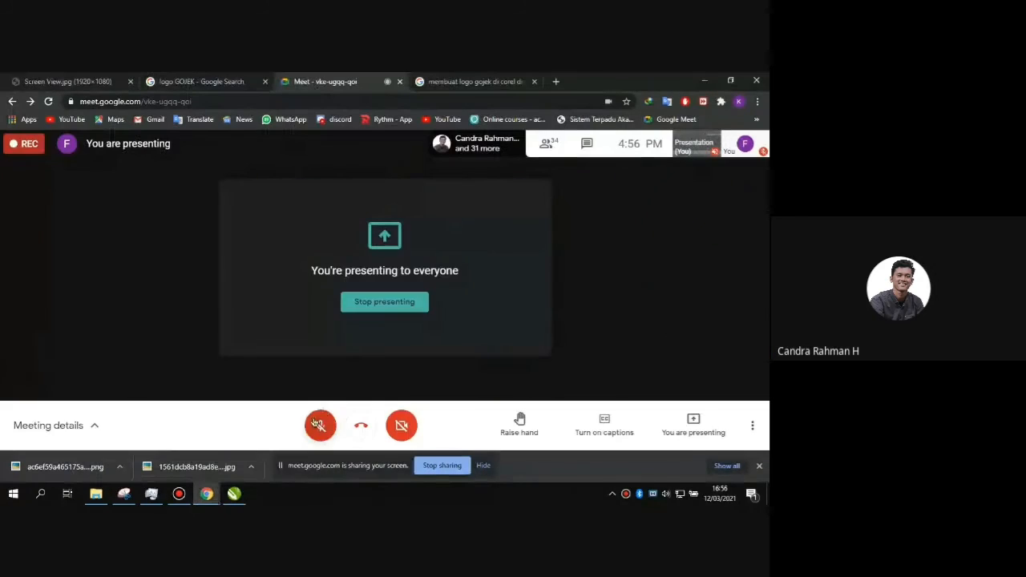
# Step: Turn the meeting microphone back on and switch to the kelas corel 2.cdr document in CorelDRAW
pyautogui.click(322, 426)
pyautogui.click(234, 494)
# Step: Examine the concentric green circles and compare them with the gap and rounded ends of the gojek logo's ring
pyautogui.scroll(-5, 418, 385)
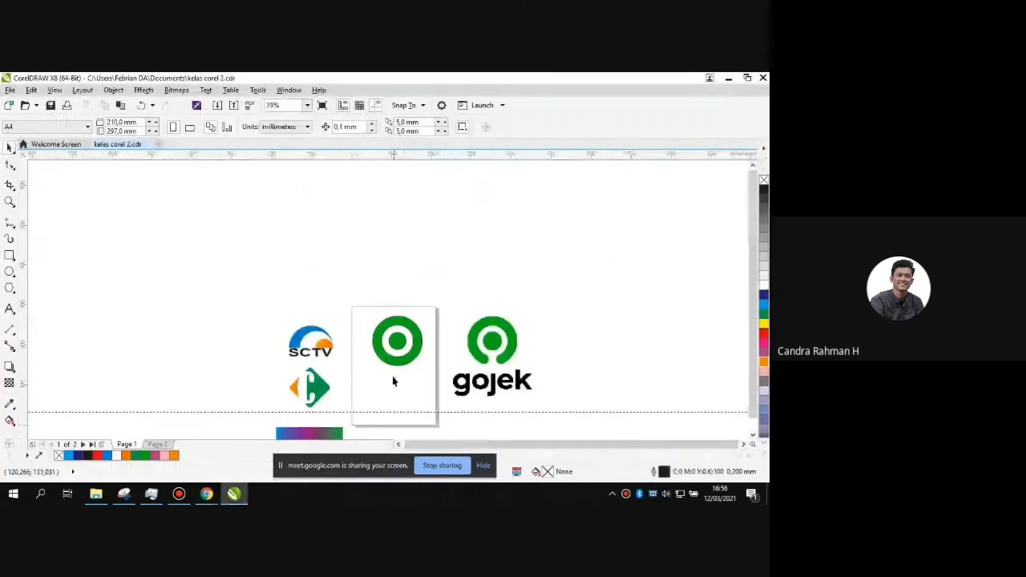
pyautogui.scroll(3, 394, 380)
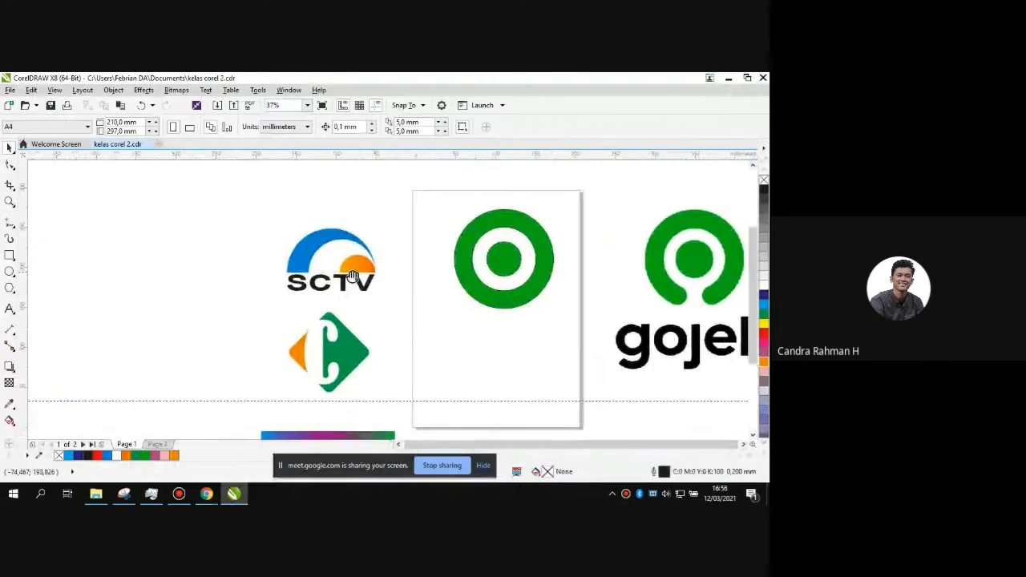
pyautogui.moveTo(389, 305); pyautogui.dragTo(311, 282)
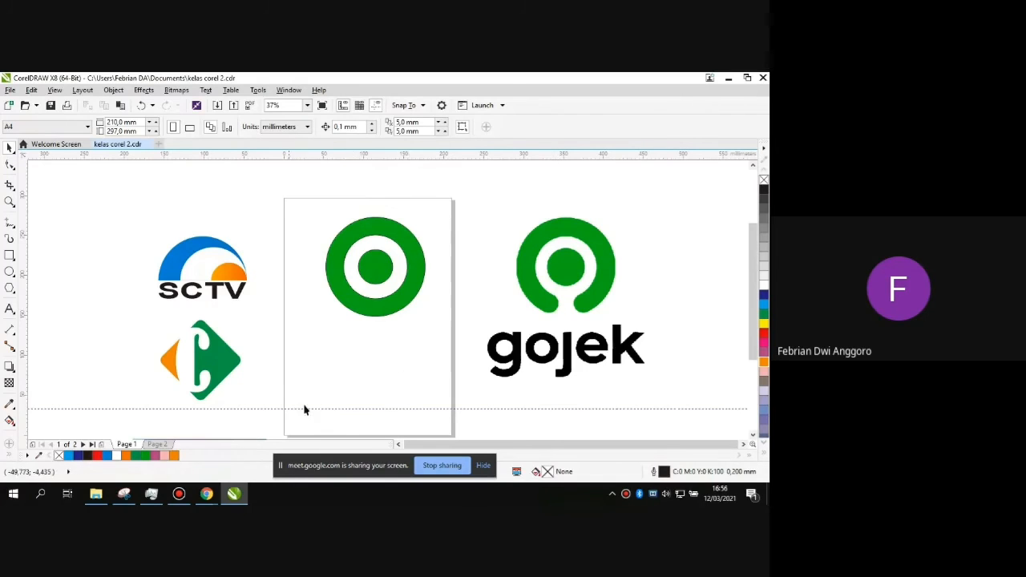
pyautogui.click(10, 272)
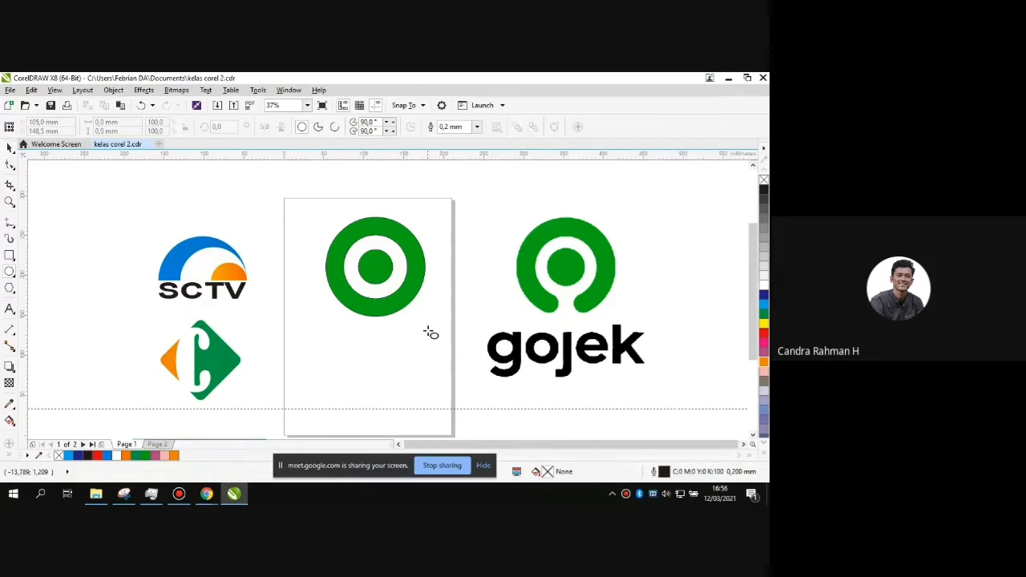
pyautogui.scroll(5, 391, 310)
pyautogui.scroll(-5, 385, 319)
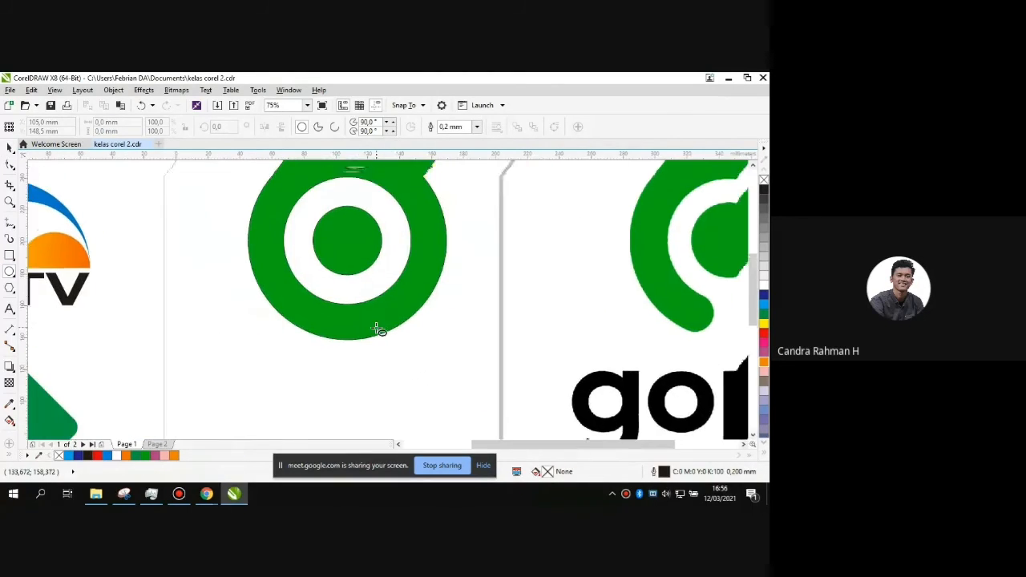
pyautogui.scroll(2, 568, 325)
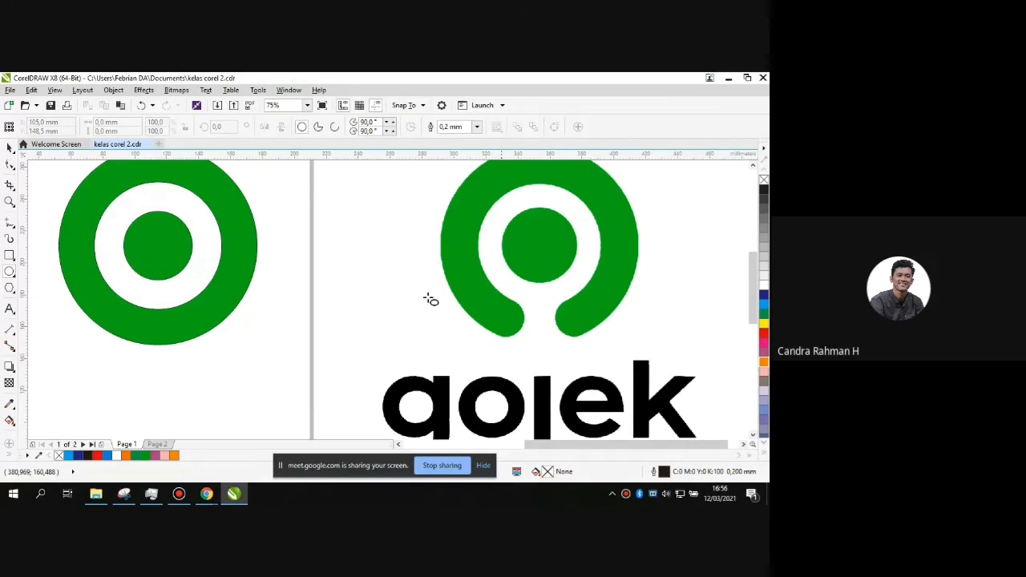
pyautogui.click(10, 147)
# Step: Return to the Google Meet window and stop presenting the screen
pyautogui.moveTo(205, 495)
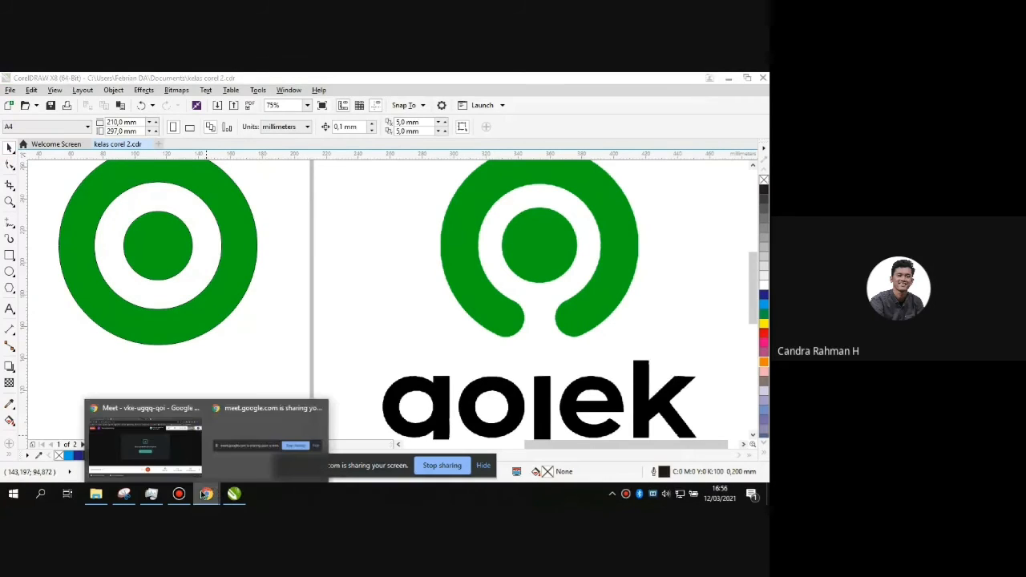
pyautogui.click(144, 441)
pyautogui.click(382, 300)
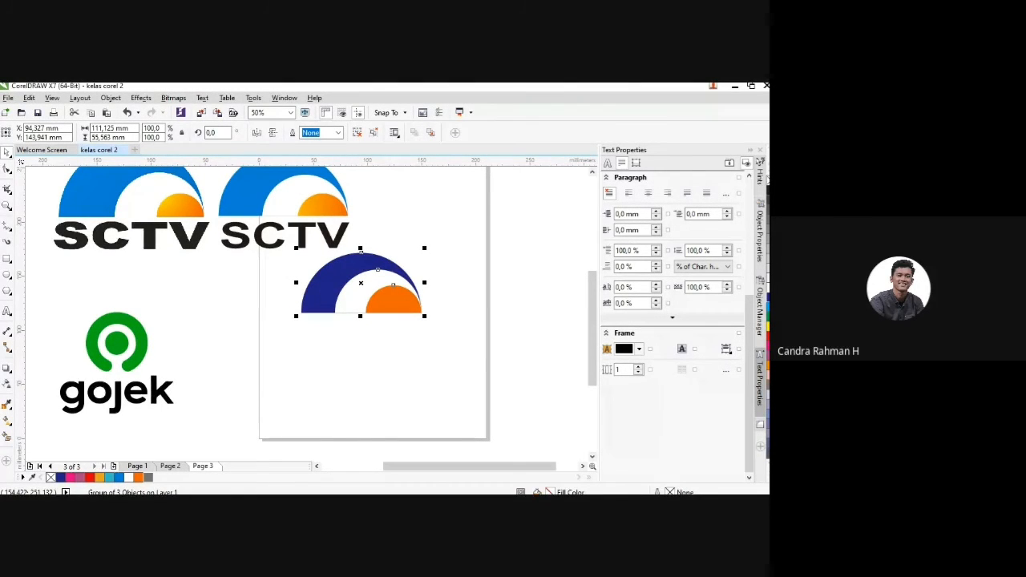
# Step: Move the gojek logo bitmap about 15 mm left and 28 mm down, away from the SCTV references
pyautogui.click(323, 321)
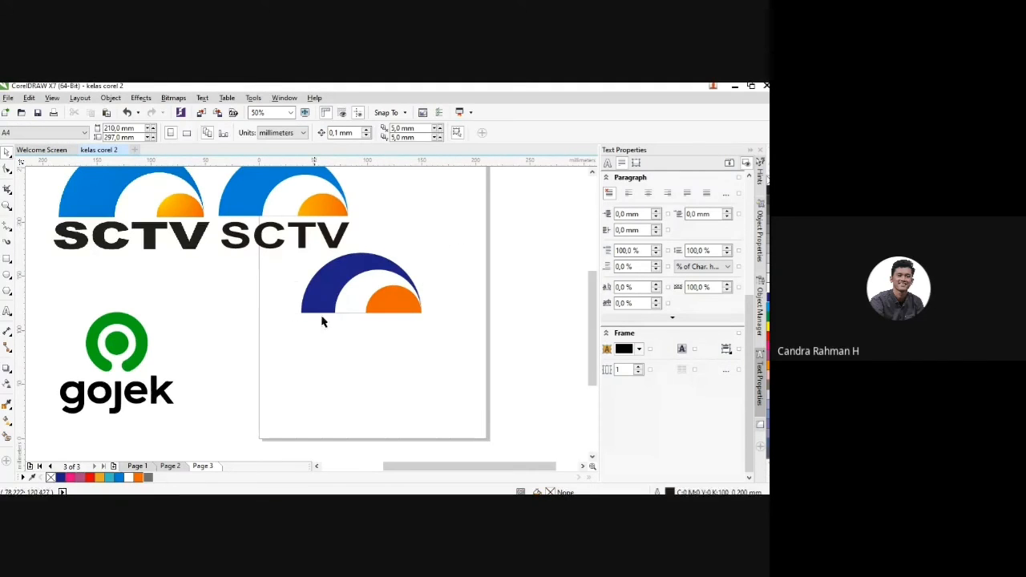
pyautogui.scroll(-2, 239, 332)
pyautogui.scroll(2, 183, 375)
pyautogui.moveTo(184, 294); pyautogui.dragTo(166, 324)
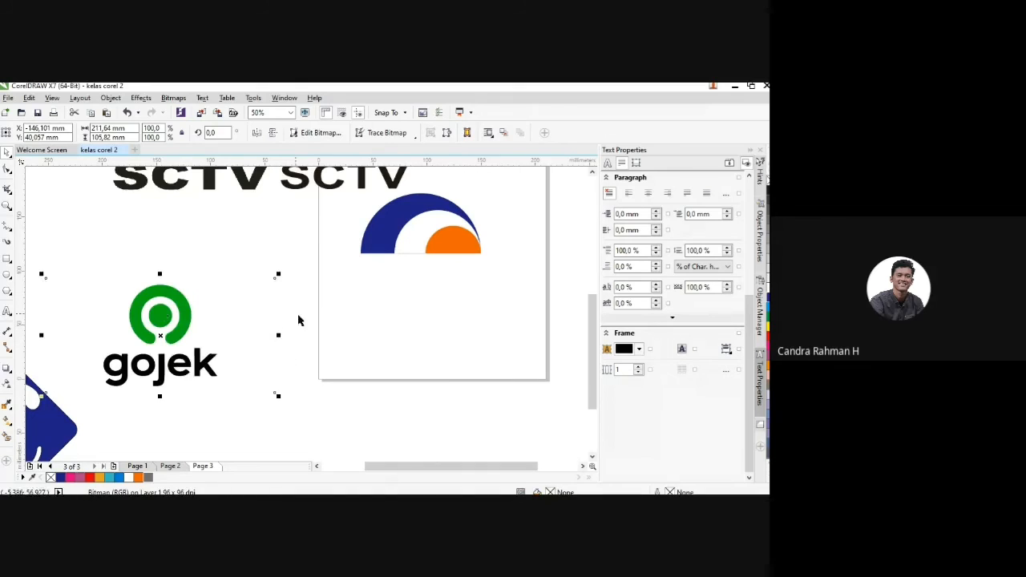
pyautogui.click(35, 323)
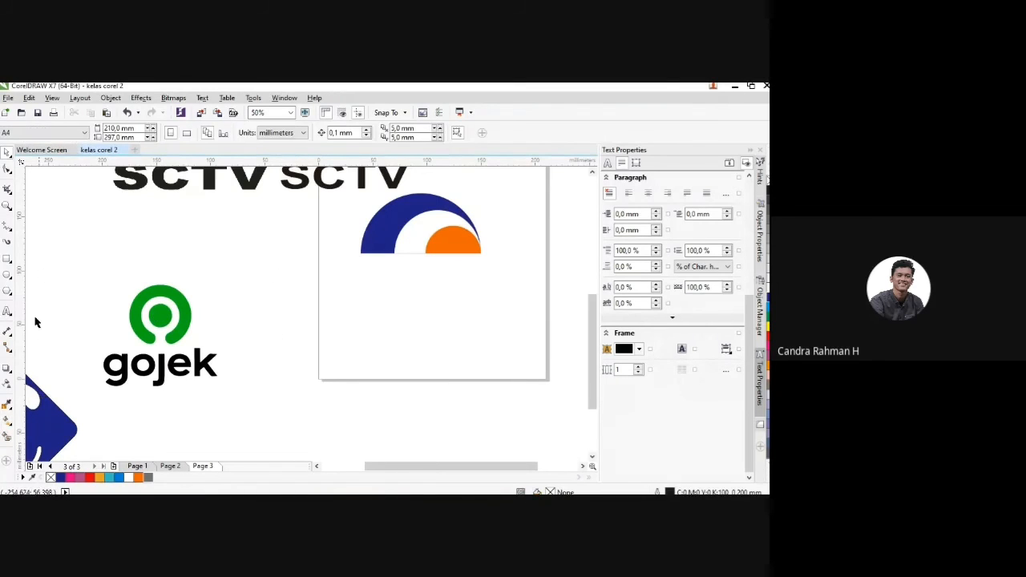
# Step: Draw a circle about 72 mm in diameter on the page, below the blue and orange arcs
pyautogui.click(7, 274)
pyautogui.moveTo(378, 296); pyautogui.dragTo(456, 375)
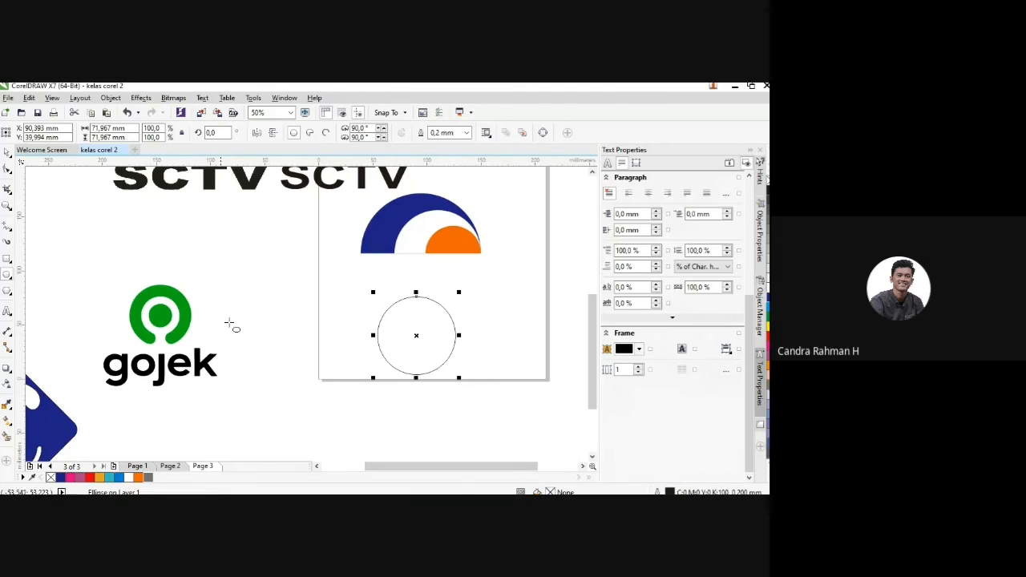
pyautogui.click(7, 152)
pyautogui.click(197, 266)
# Step: Duplicate the new circle inward as a concentric circle about 48 mm in diameter
pyautogui.click(420, 346)
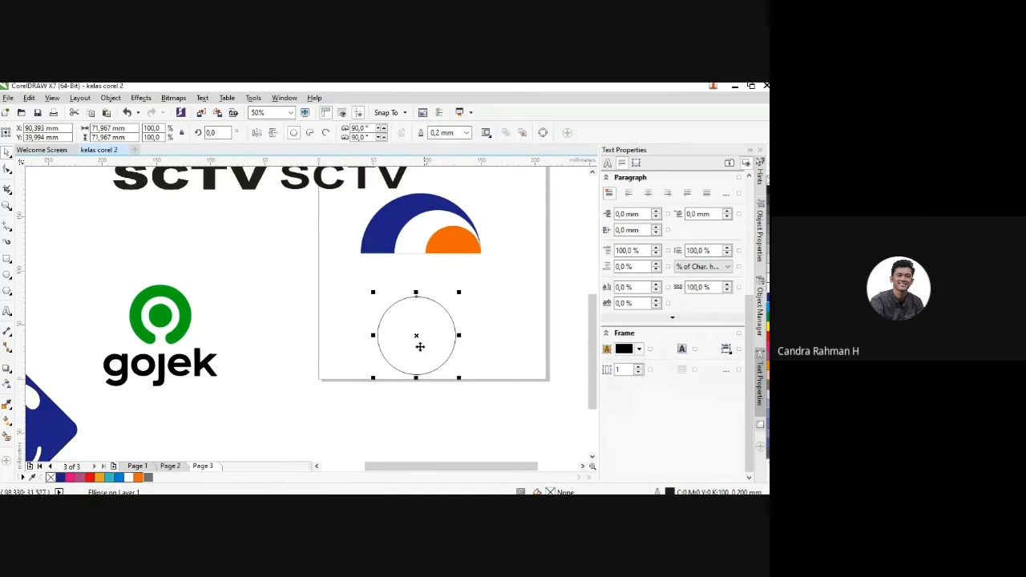
pyautogui.moveTo(458, 379); pyautogui.dragTo(454, 376)
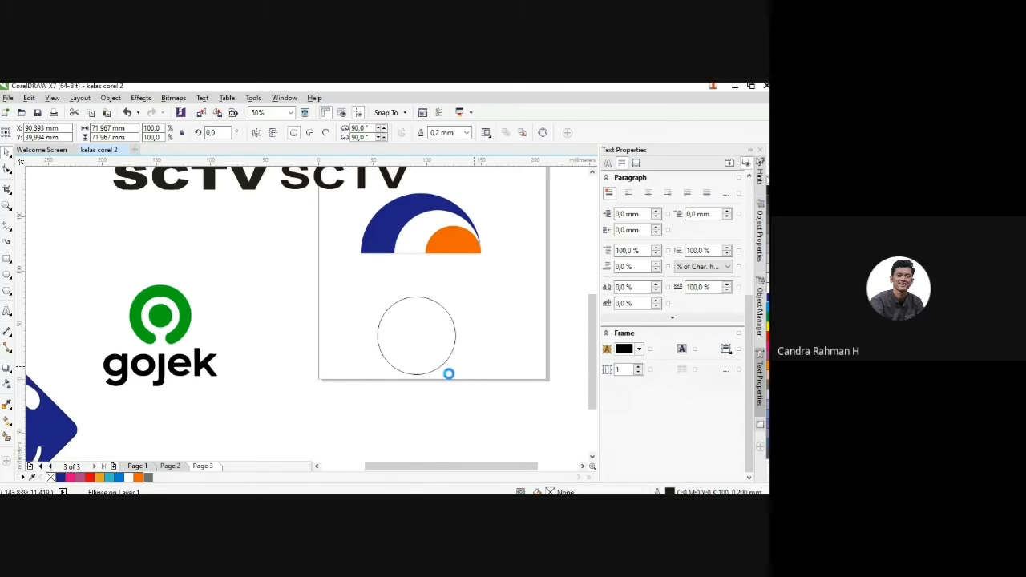
pyautogui.scroll(2, 458, 377)
pyautogui.moveTo(457, 378); pyautogui.dragTo(432, 355)
pyautogui.scroll(-2, 431, 353)
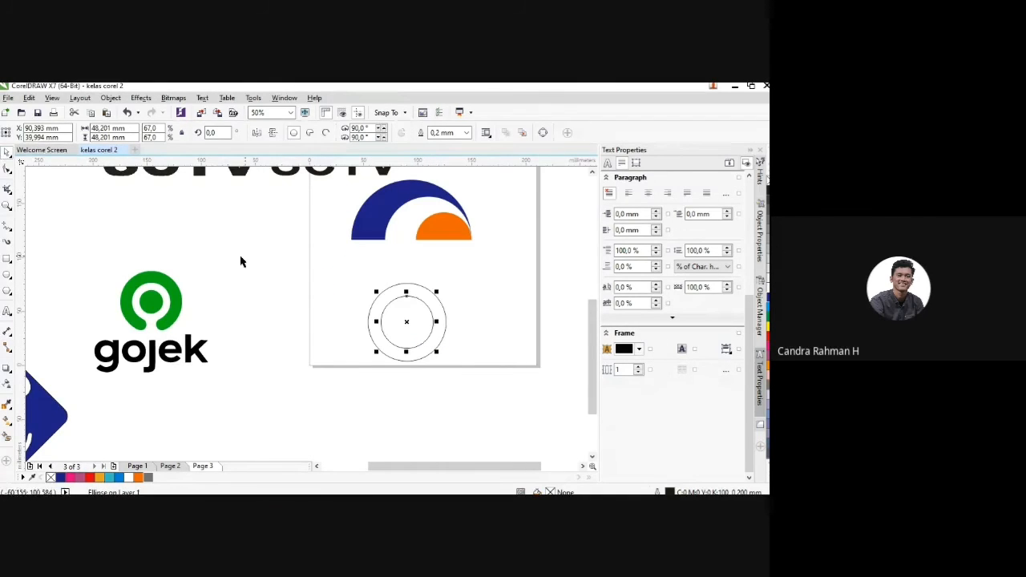
# Step: Scale both concentric circles down together until the outer one is about 55 mm across, and resize the inner one to about 34.7 mm
pyautogui.moveTo(321, 264); pyautogui.dragTo(418, 354)
pyautogui.click(460, 324)
pyautogui.click(404, 311)
pyautogui.scroll(1, 404, 309)
pyautogui.scroll(-1, 419, 355)
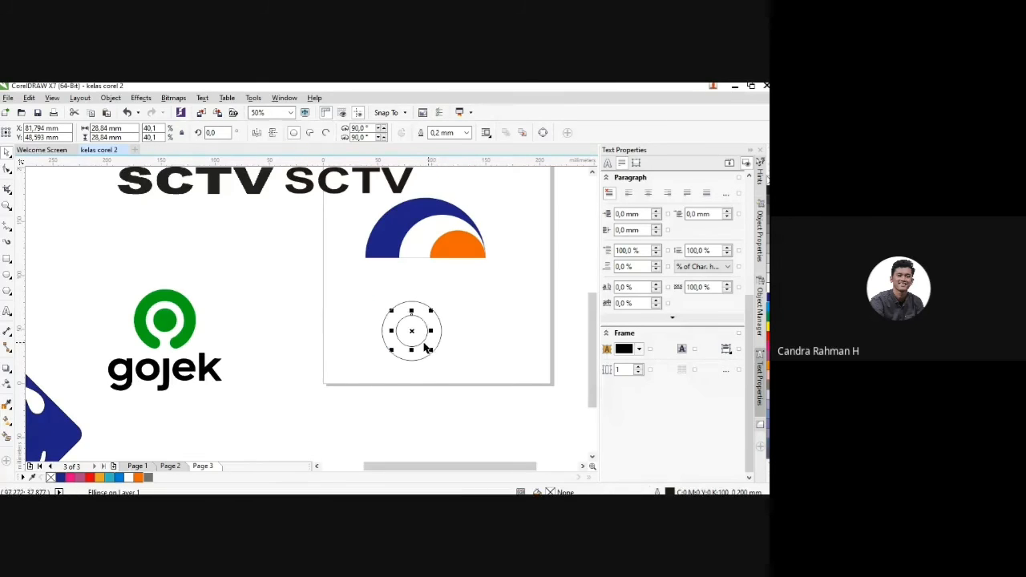
pyautogui.scroll(1, 426, 350)
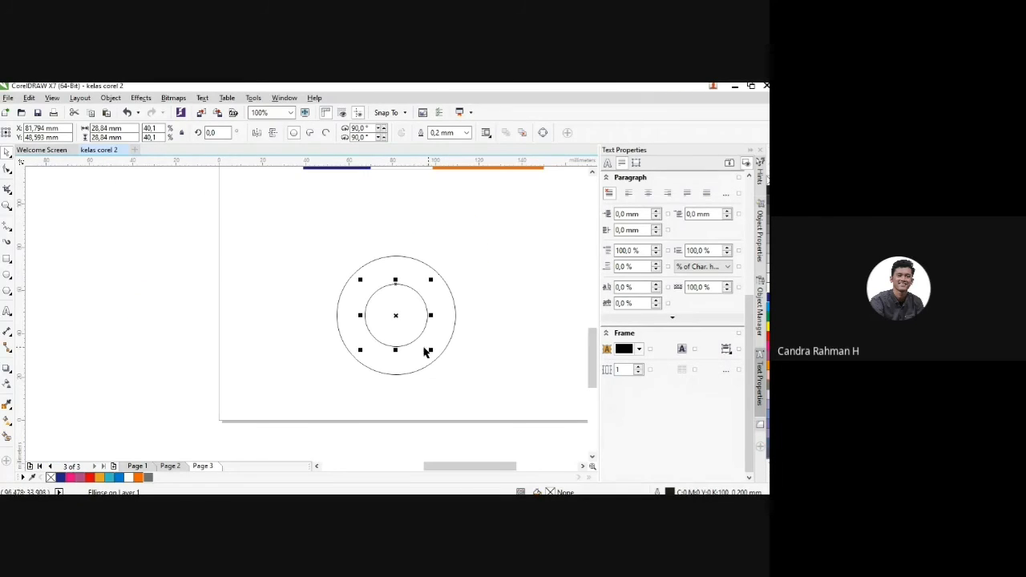
pyautogui.moveTo(426, 350); pyautogui.dragTo(433, 355)
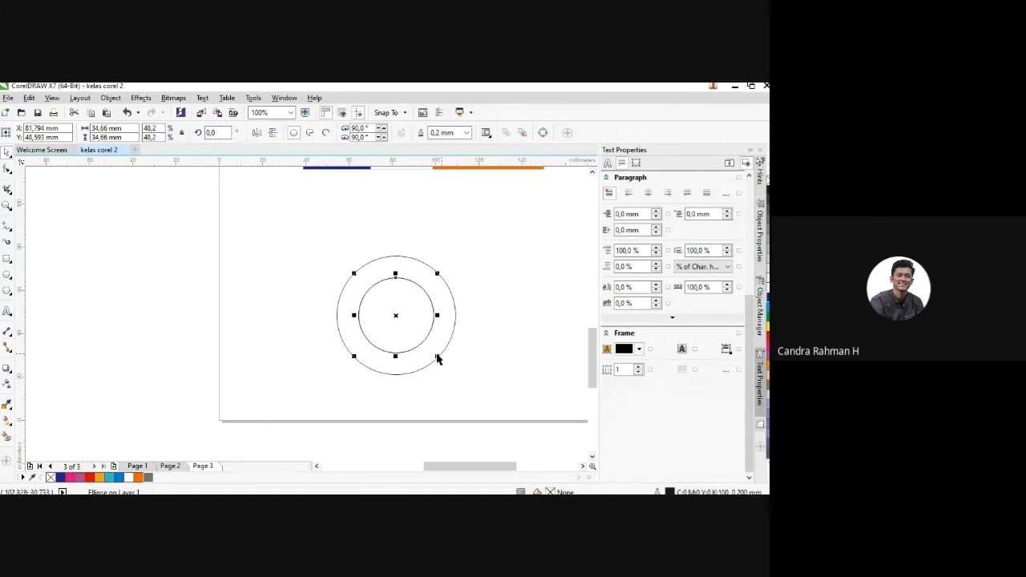
# Step: Duplicate the inner circle inward as a third concentric circle about 22 mm in diameter
pyautogui.moveTo(437, 356); pyautogui.dragTo(422, 348)
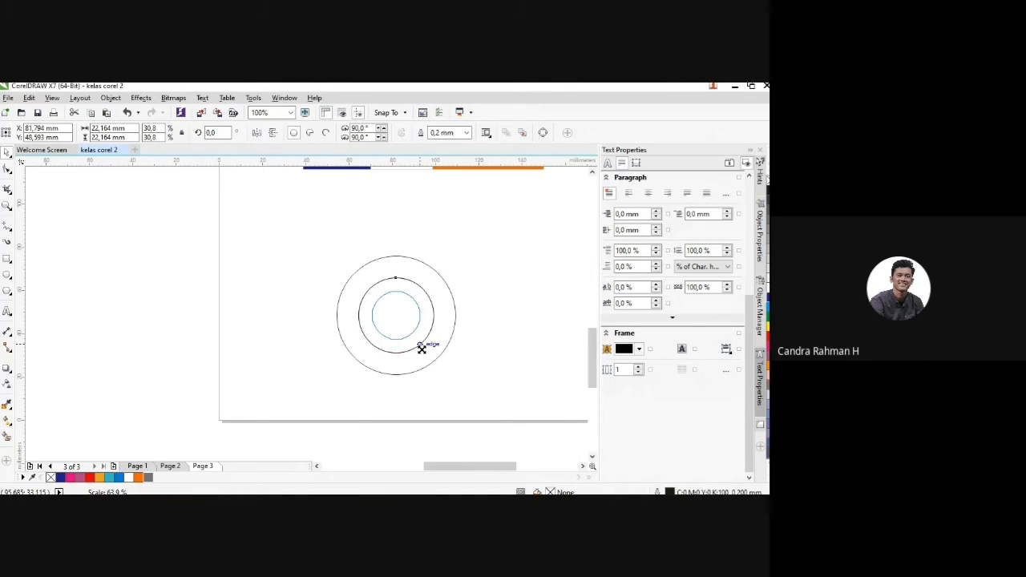
pyautogui.scroll(-1, 422, 350)
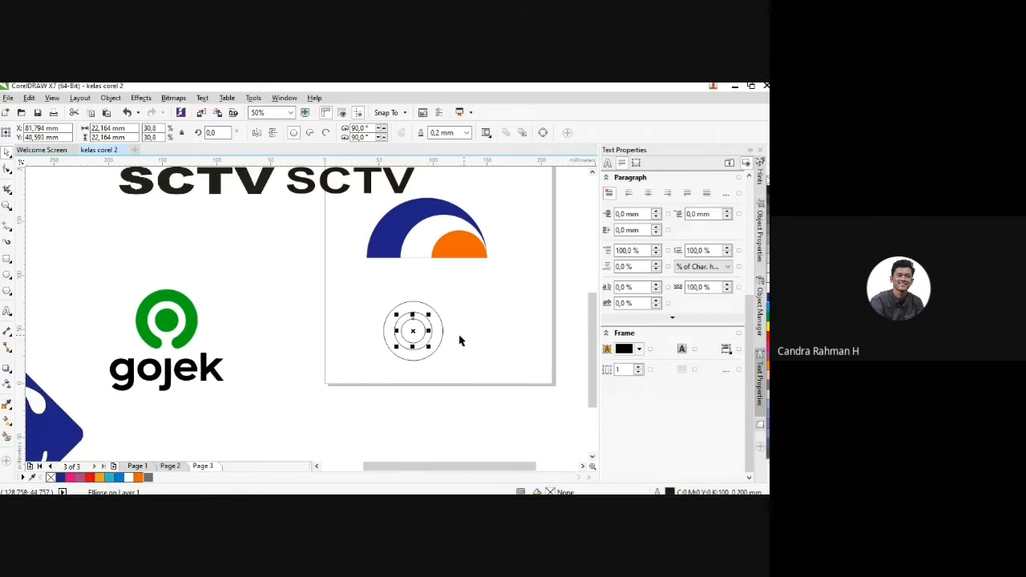
pyautogui.press('F10')
pyautogui.press('Escape')
pyautogui.scroll(1, 396, 336)
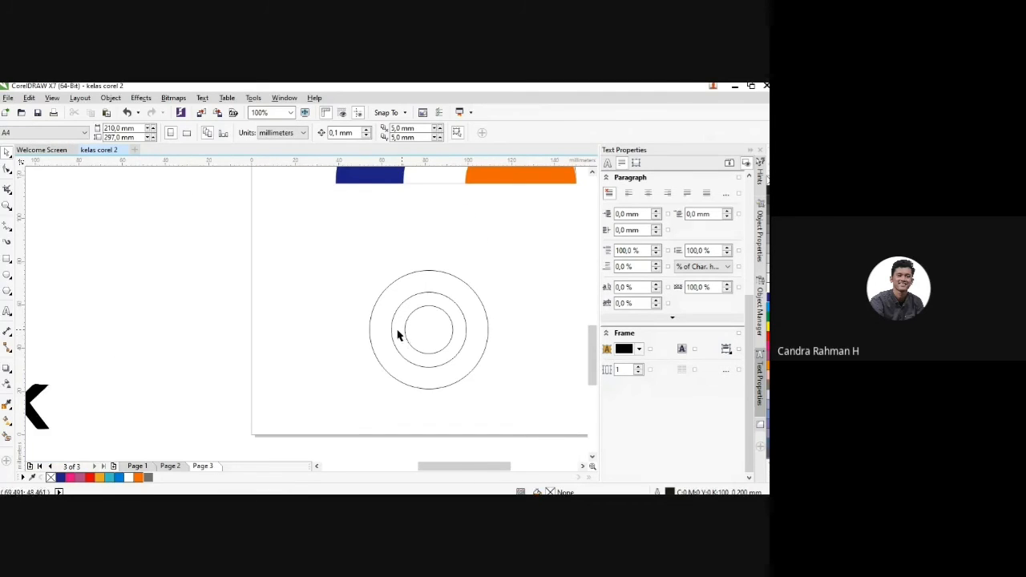
pyautogui.scroll(-1, 433, 335)
pyautogui.scroll(1, 472, 334)
pyautogui.scroll(-1, 390, 343)
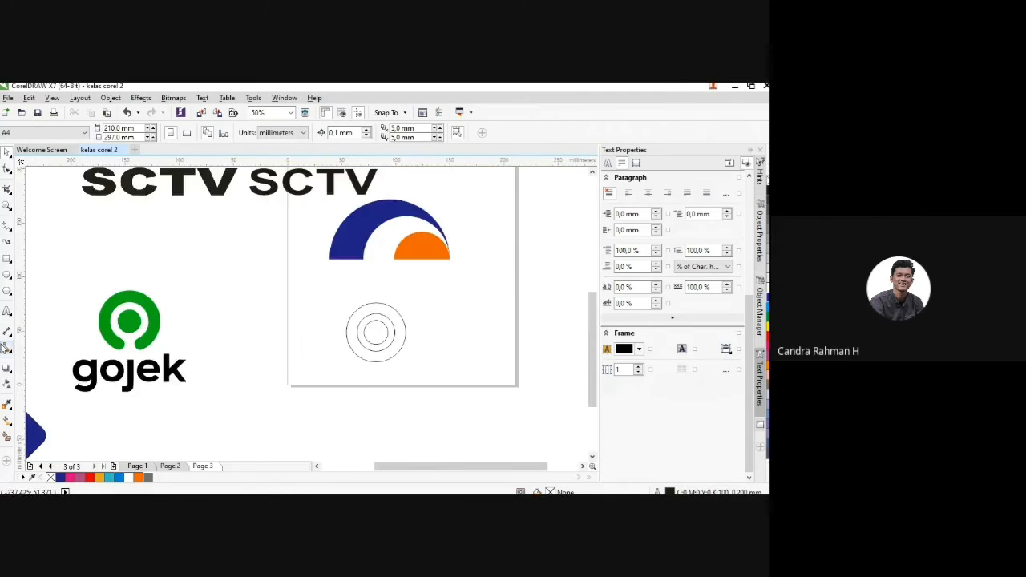
# Step: Sample the green of the gojek logo's ring and fill the outermost circle with it
pyautogui.click(7, 404)
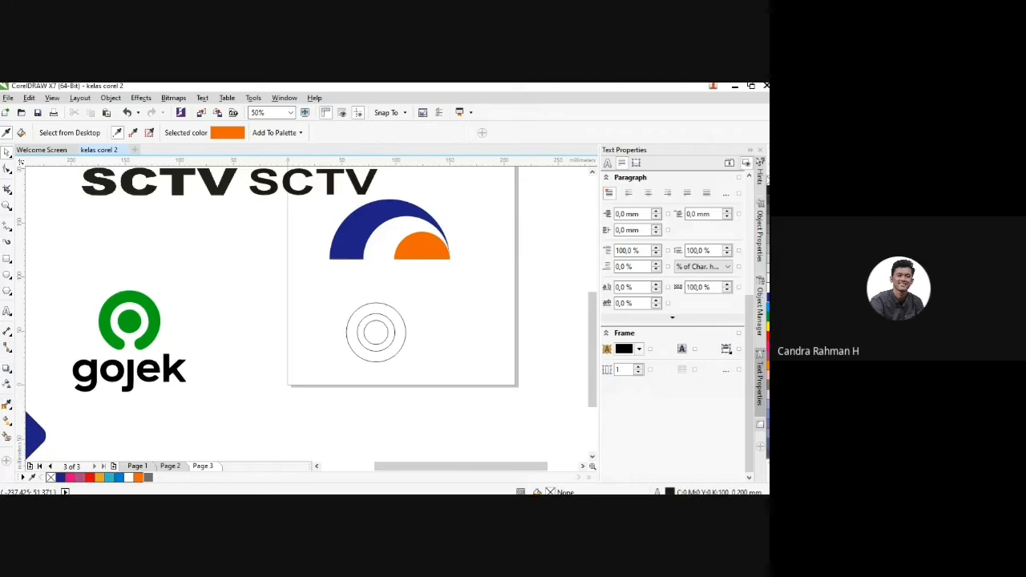
pyautogui.click(103, 324)
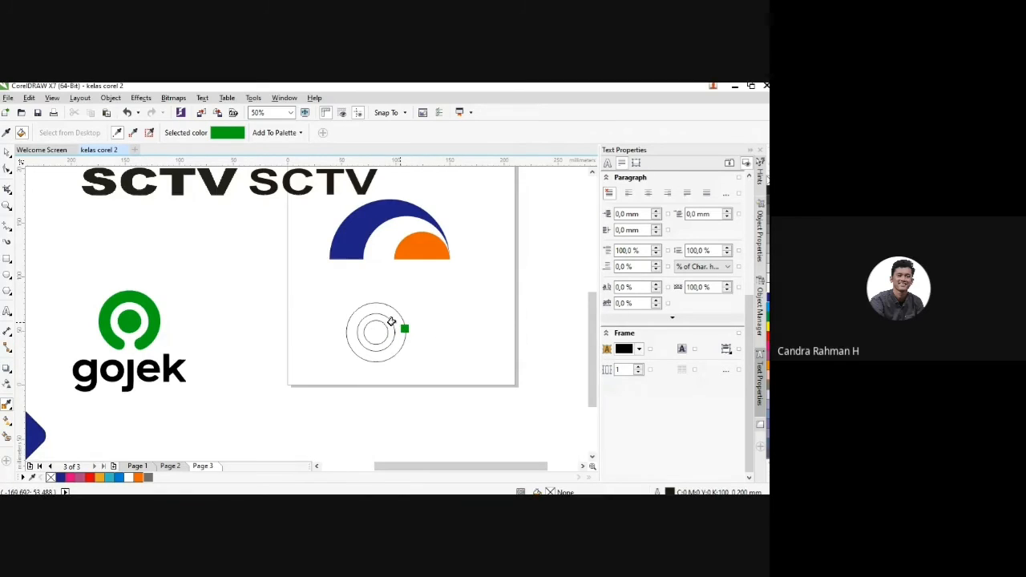
pyautogui.click(399, 327)
pyautogui.scroll(1, 392, 327)
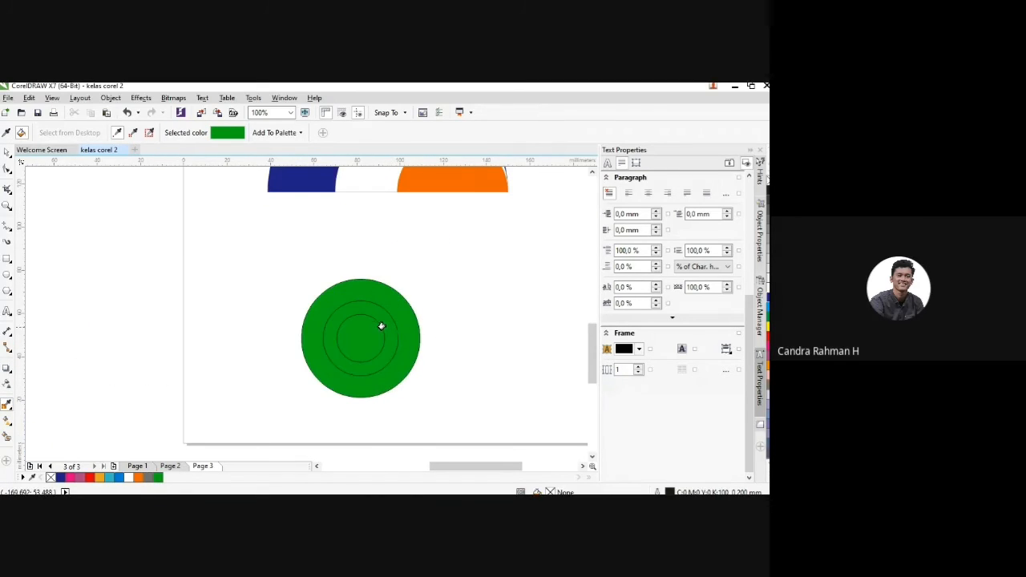
# Step: Fill the middle circle with white
pyautogui.click(7, 150)
pyautogui.click(387, 348)
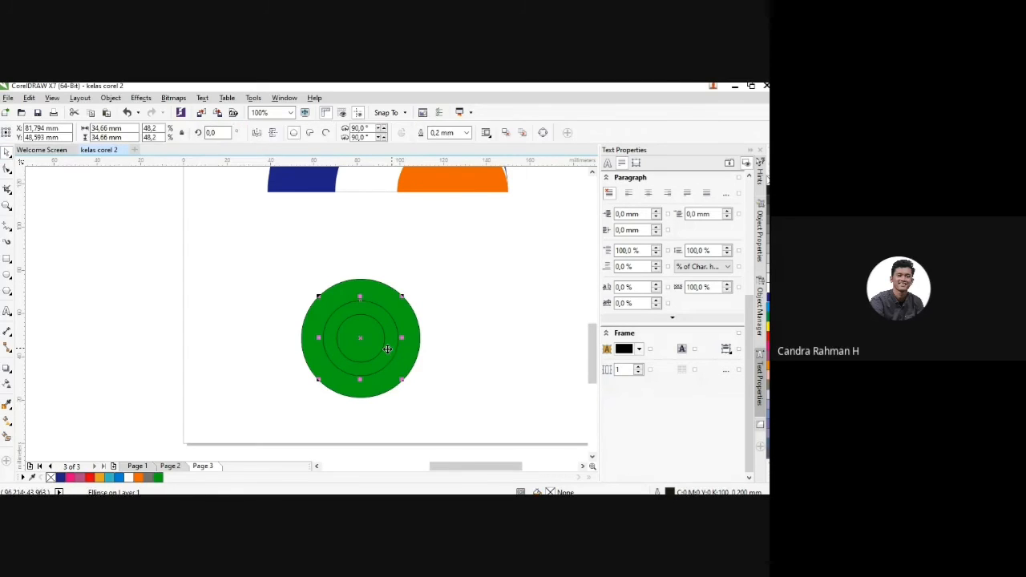
pyautogui.click(127, 477)
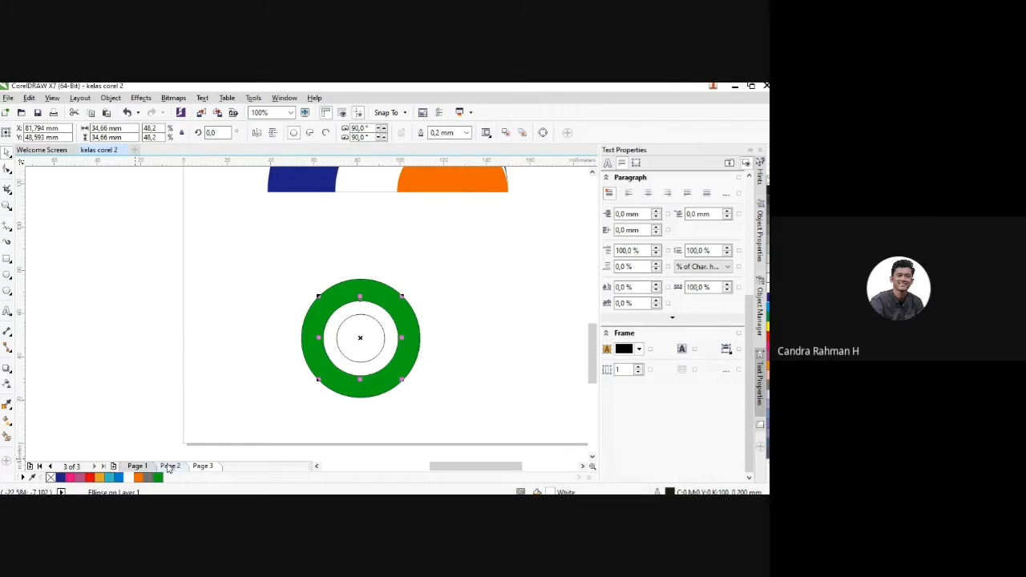
# Step: Fill the innermost circle with the sampled gojek green
pyautogui.click(110, 328)
pyautogui.click(352, 343)
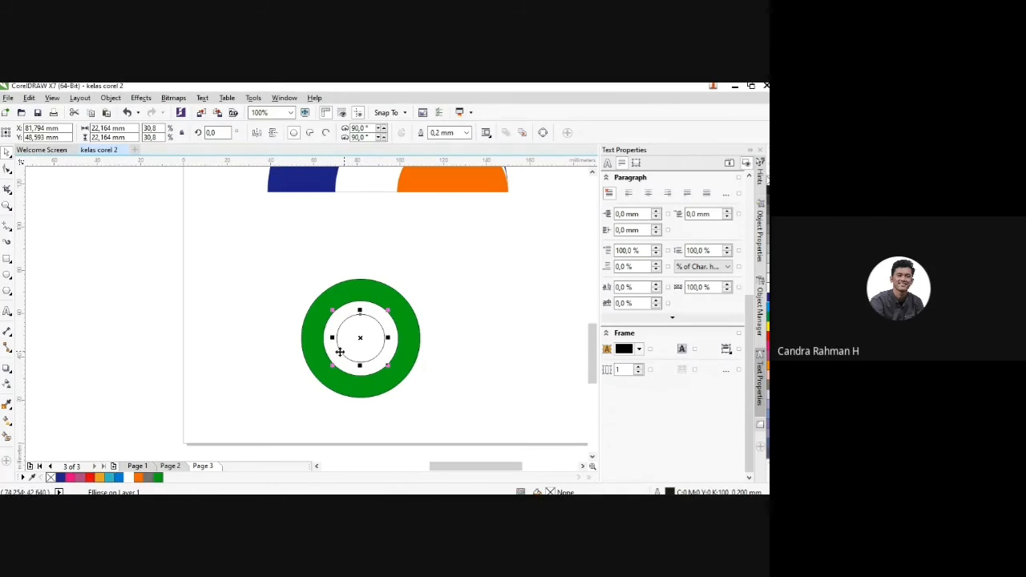
pyautogui.click(129, 323)
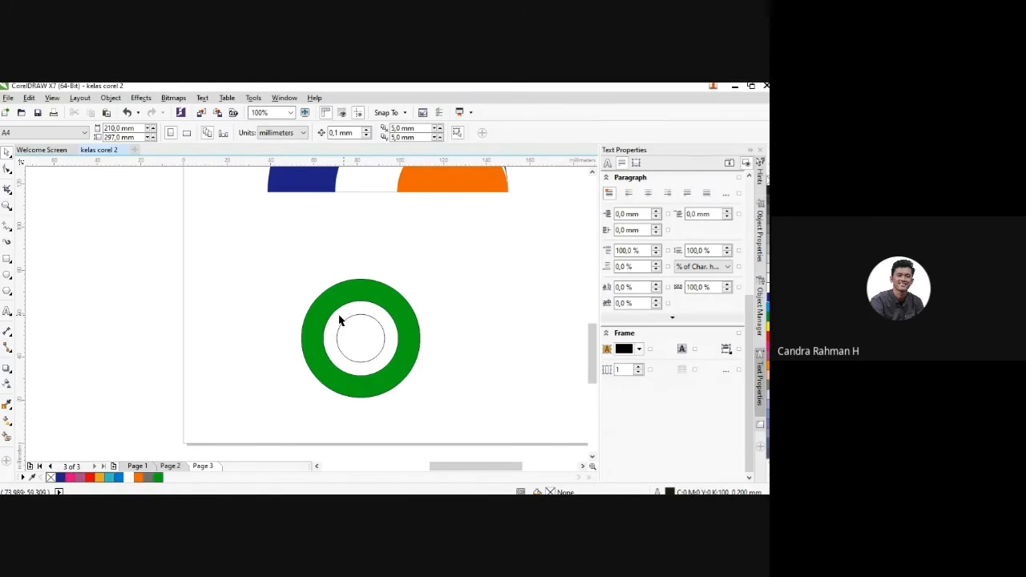
pyautogui.click(356, 335)
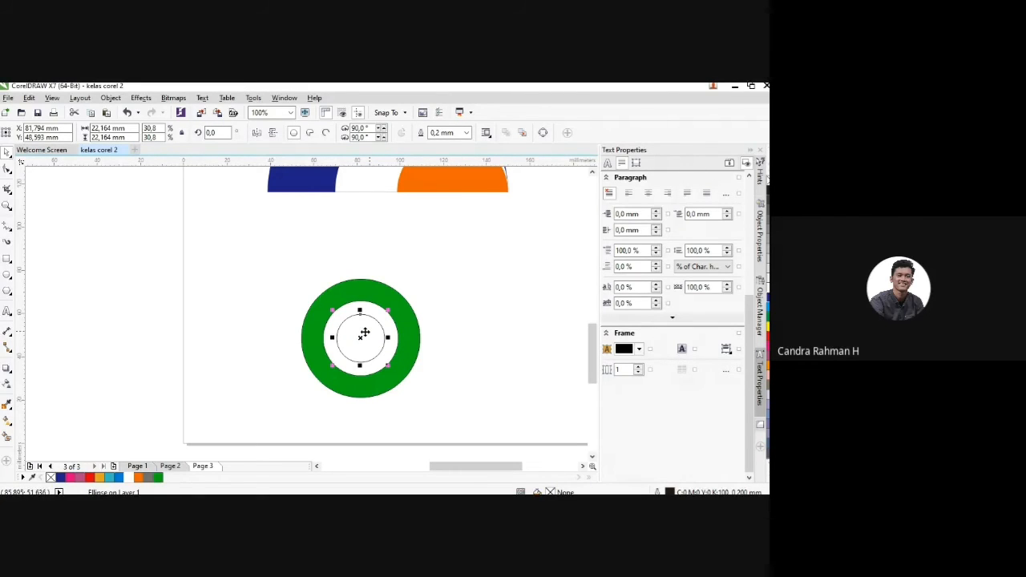
pyautogui.click(158, 478)
pyautogui.click(335, 356)
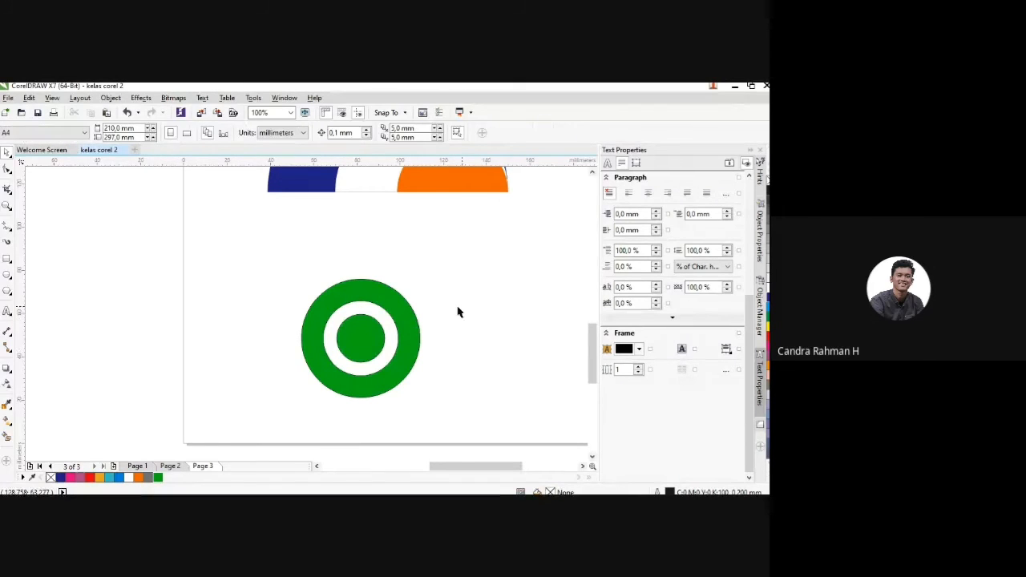
# Step: Set the outline width of all three concentric circles to None
pyautogui.scroll(-2, 329, 309)
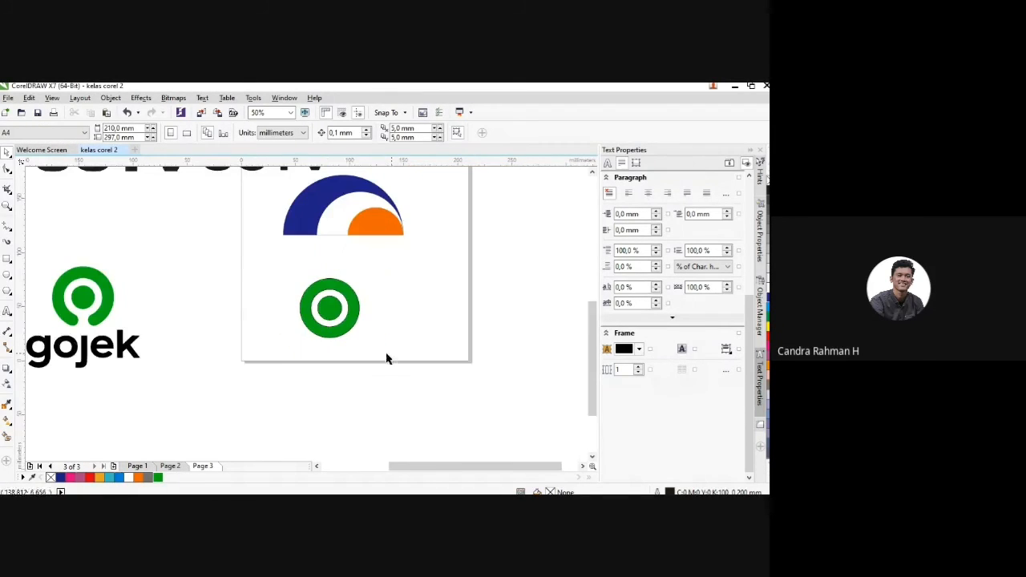
pyautogui.moveTo(387, 357); pyautogui.dragTo(291, 258)
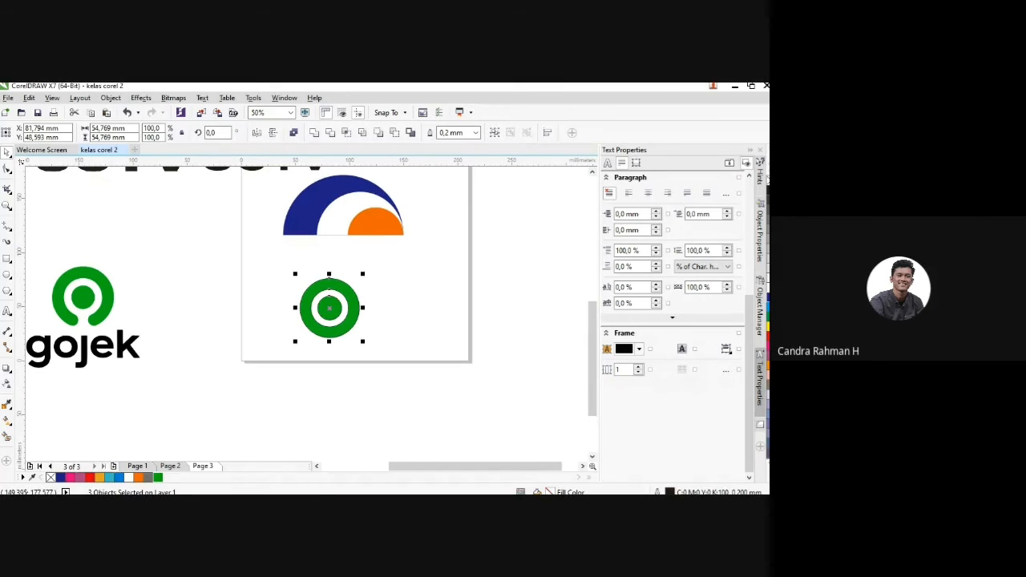
pyautogui.click(475, 133)
pyautogui.click(453, 148)
pyautogui.scroll(1, 297, 337)
pyautogui.scroll(-1, 355, 312)
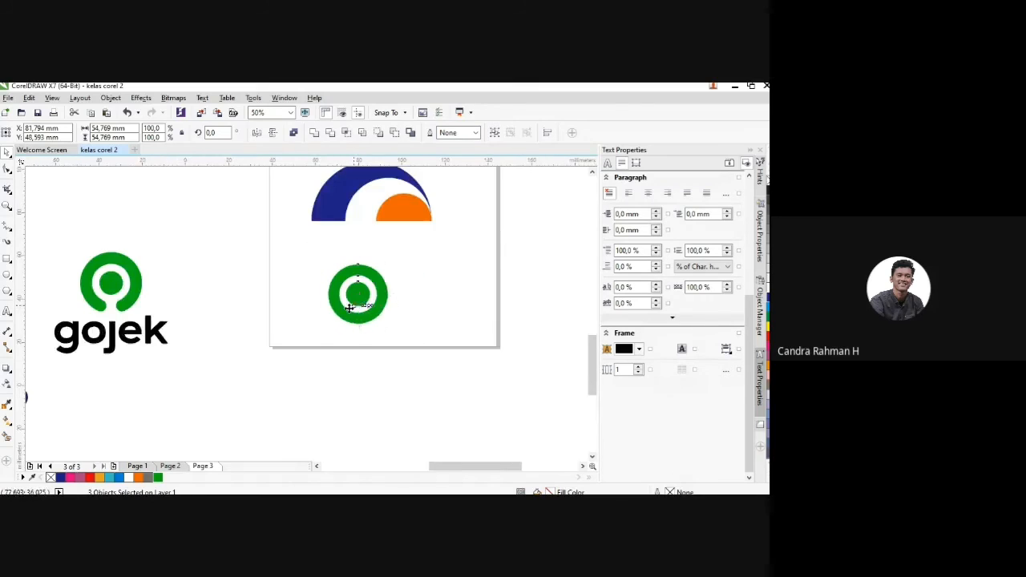
pyautogui.scroll(1, 347, 307)
pyautogui.click(488, 313)
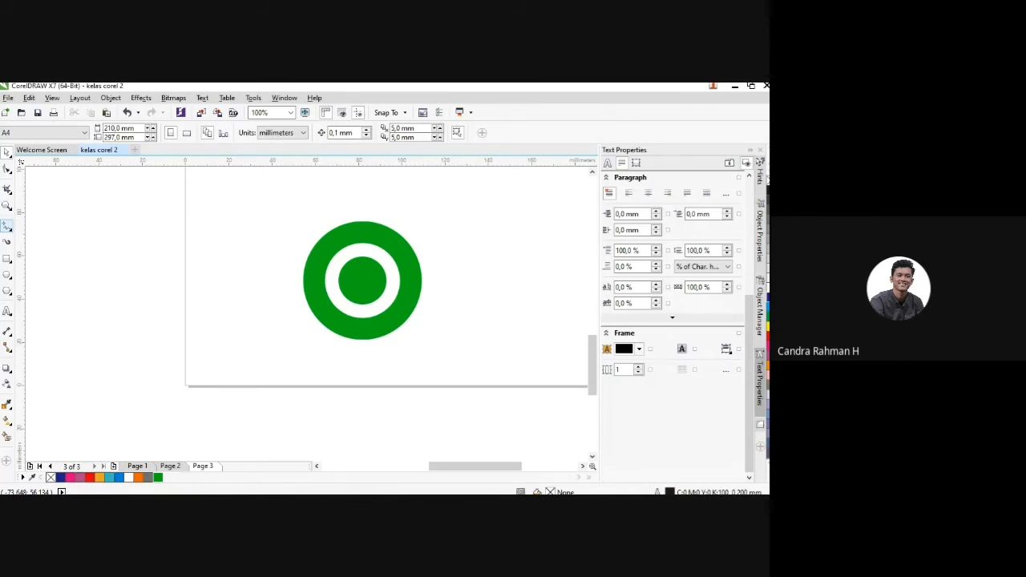
# Step: Try drawing a 3-point curve about 8.4 by 12.2 mm, bulging across the lower part of the green ring
pyautogui.click(7, 226)
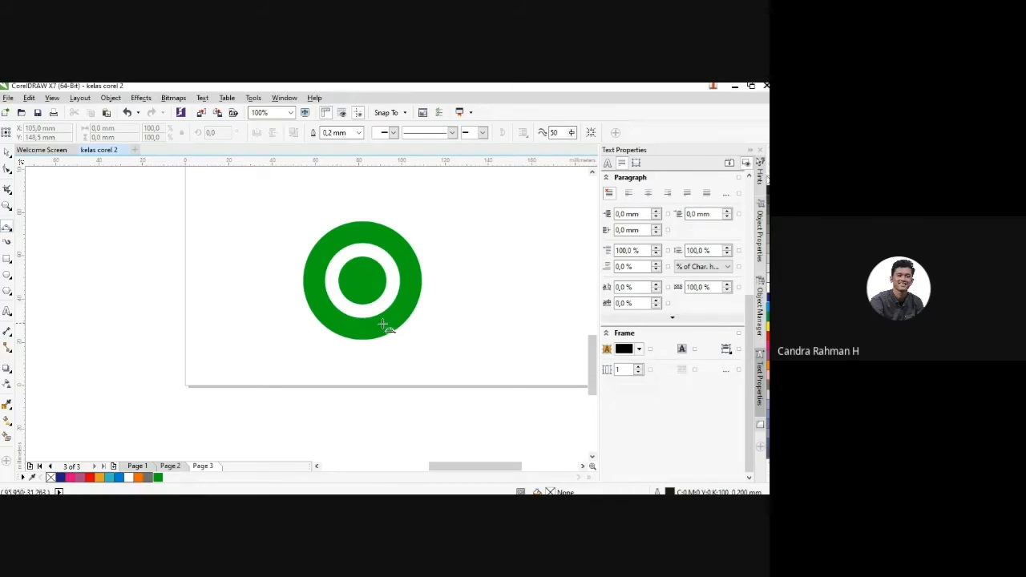
pyautogui.scroll(1, 371, 334)
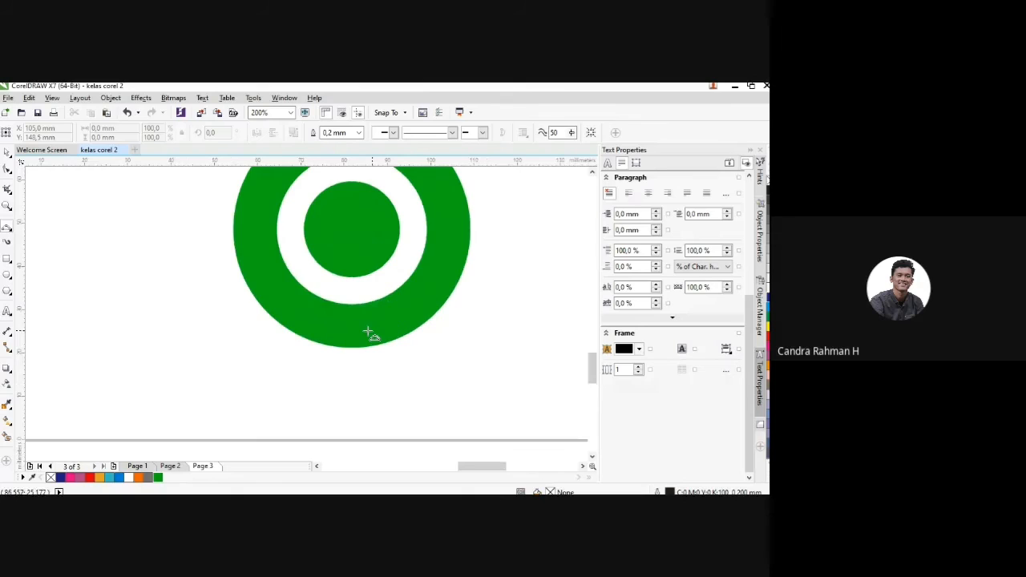
pyautogui.click(328, 297)
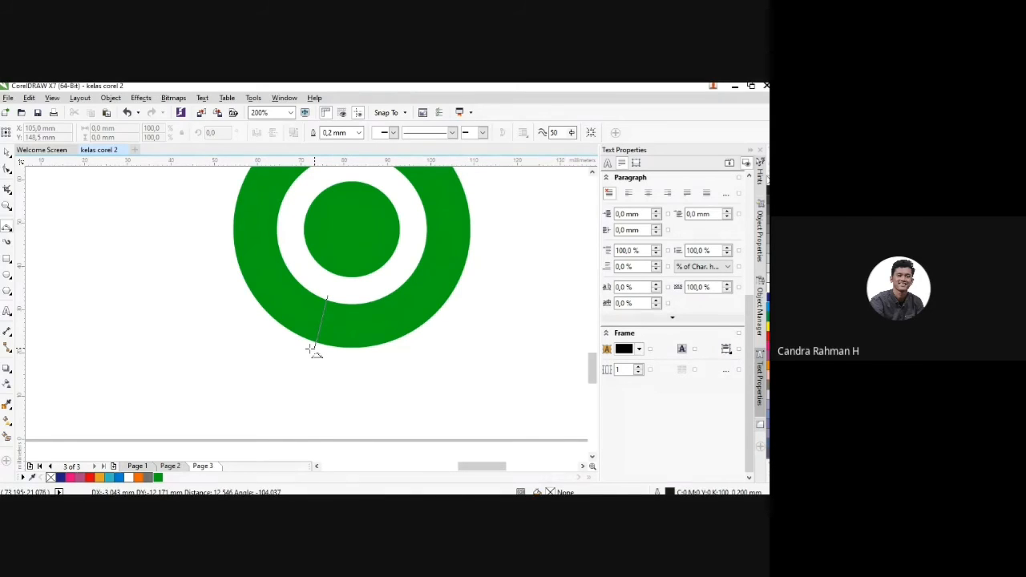
pyautogui.click(313, 348)
pyautogui.click(346, 329)
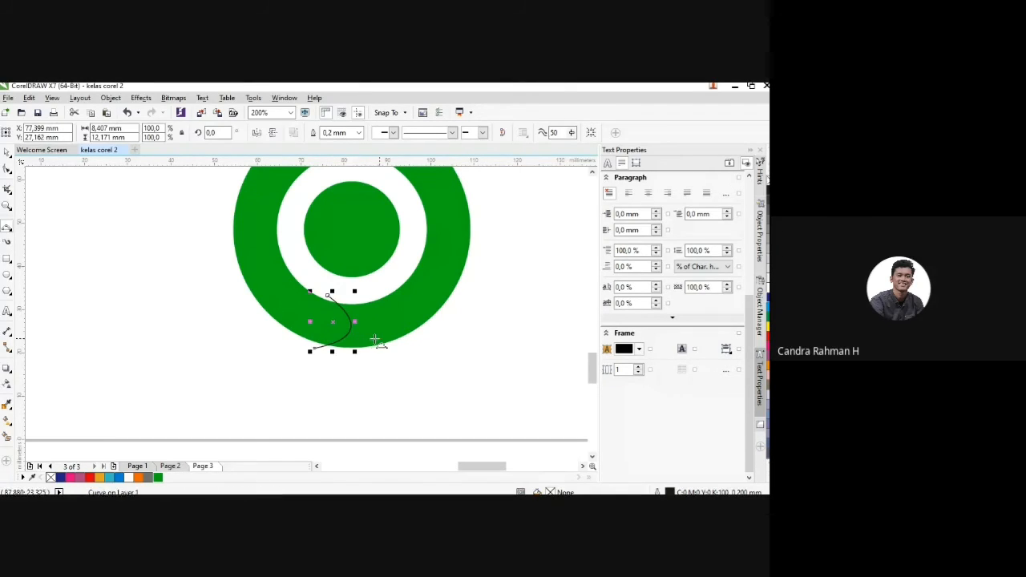
pyautogui.hotkey('ctrl', 'z')
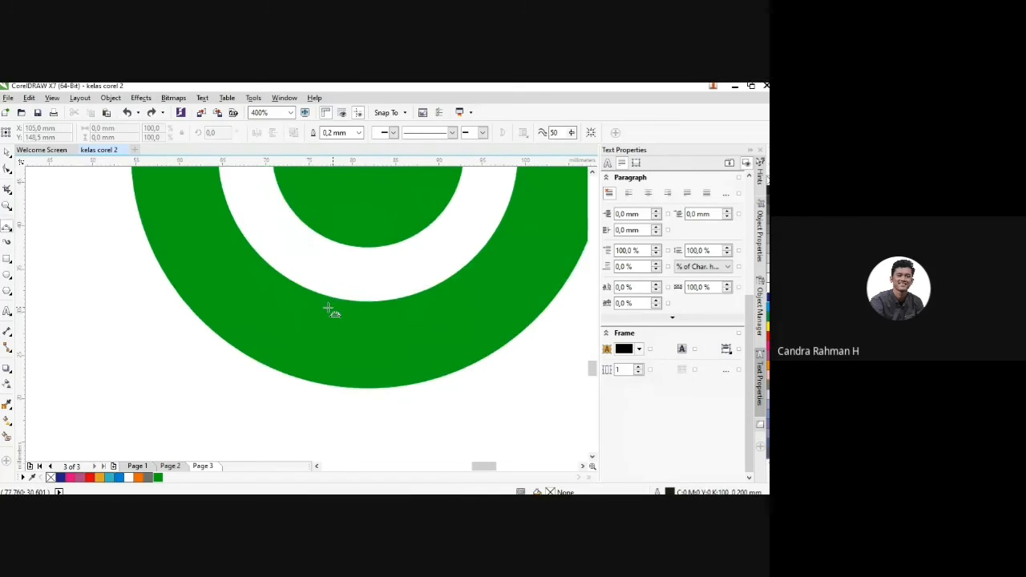
# Step: Draw a 3-point curve about 6.3 by 9 mm from the ring's inner edge to its outer edge at the lower left, bulging right
pyautogui.scroll(2, 332, 308)
pyautogui.moveTo(307, 290)
pyautogui.mouseDown()
pyautogui.moveTo(297, 340)
pyautogui.moveTo(273, 367)
pyautogui.mouseUp()
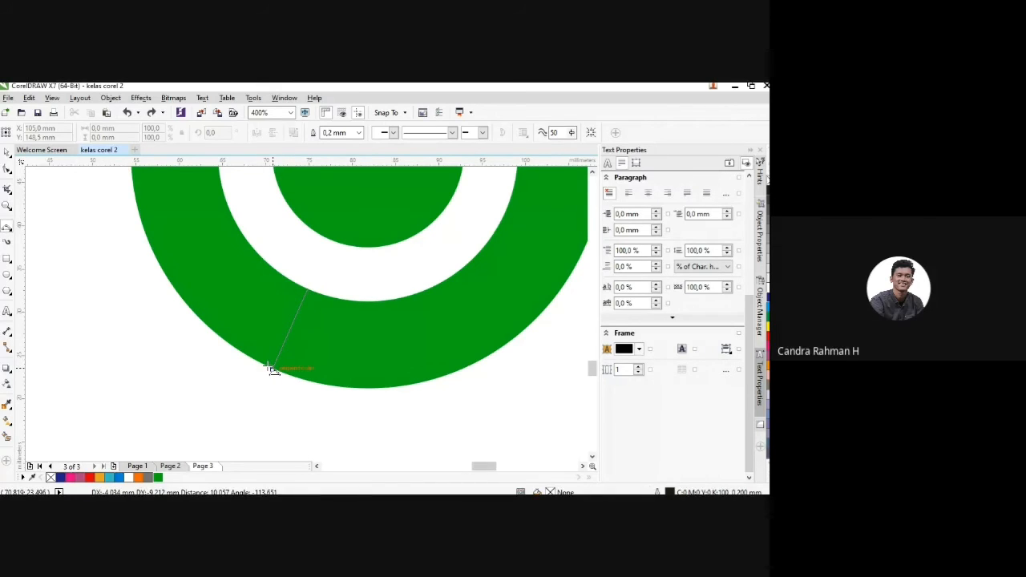
pyautogui.moveTo(267, 366); pyautogui.dragTo(269, 367)
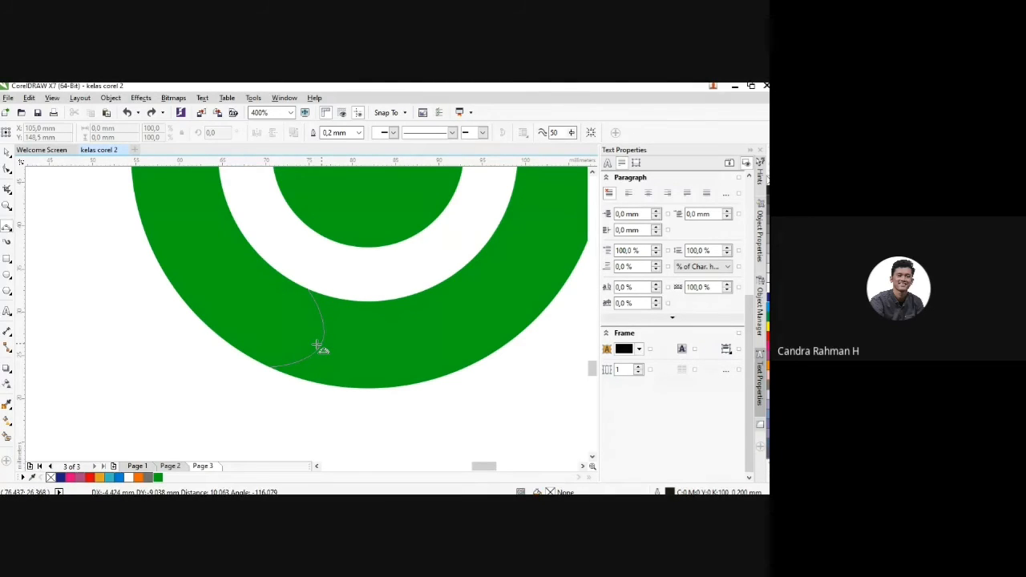
pyautogui.click(319, 346)
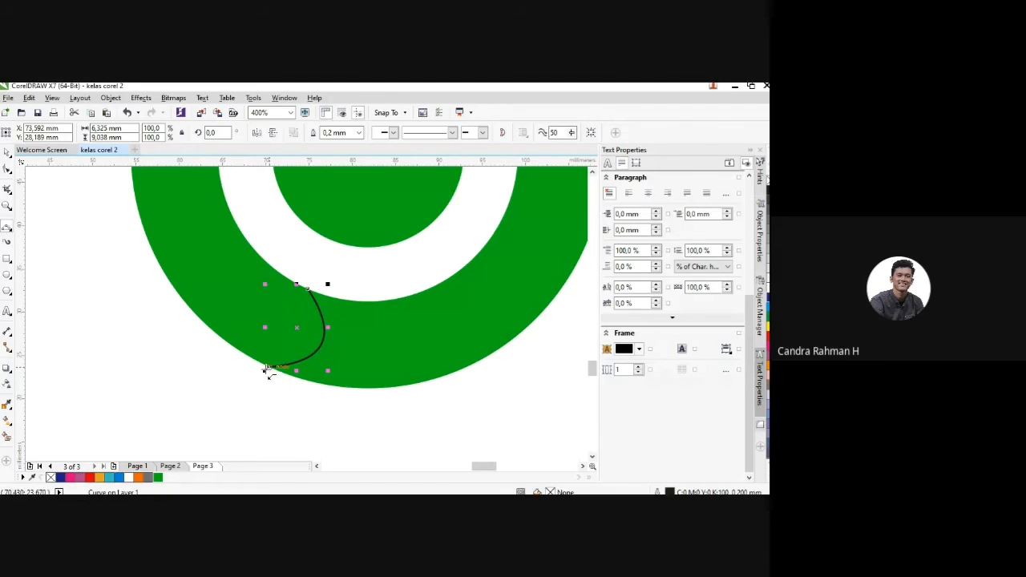
# Step: Extend the curve from its lower end with an arc passing beneath the green ring to its lower-right side, about 25.5 mm wide
pyautogui.click(268, 368)
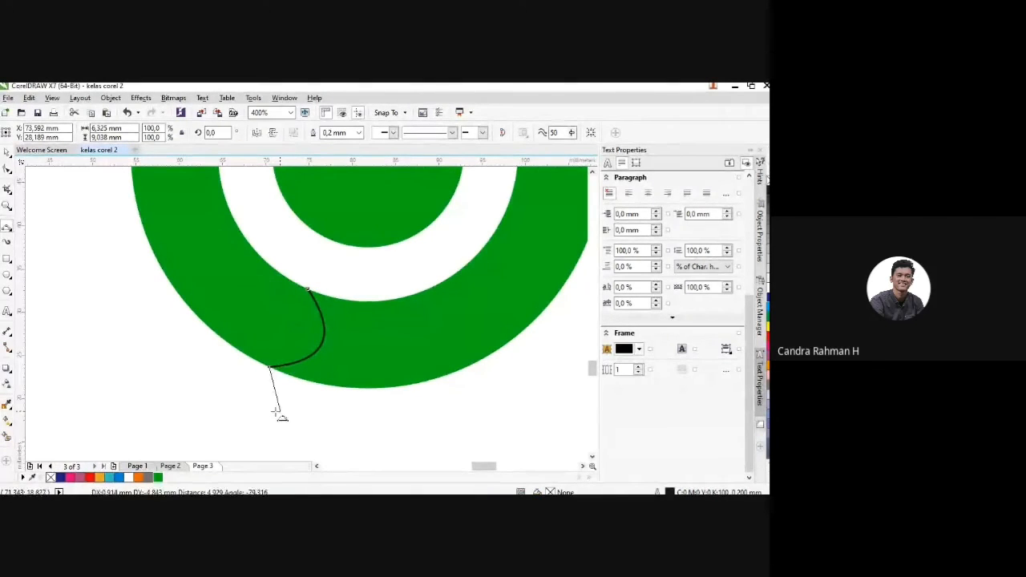
pyautogui.click(489, 379)
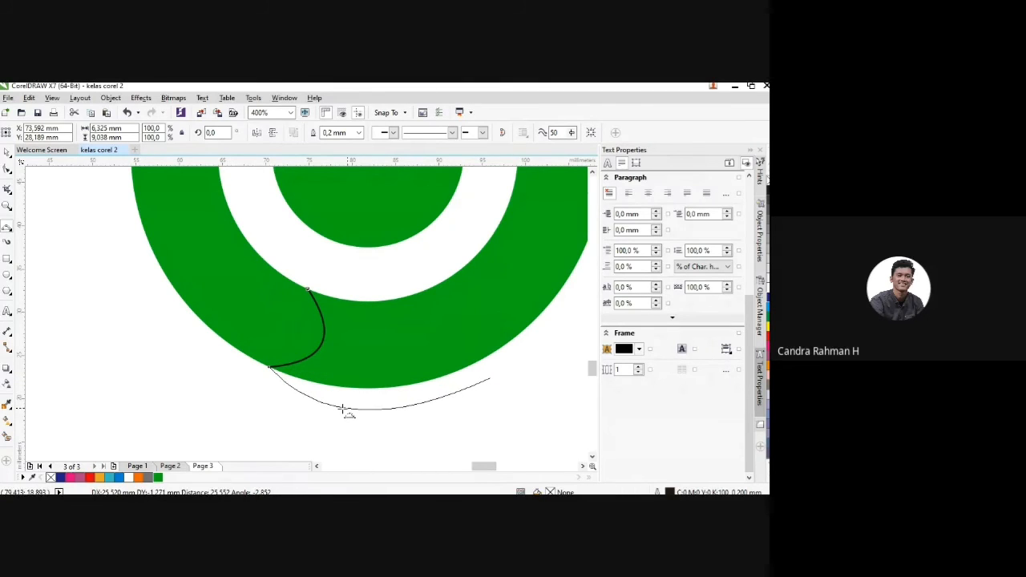
pyautogui.click(343, 410)
pyautogui.scroll(1, 502, 348)
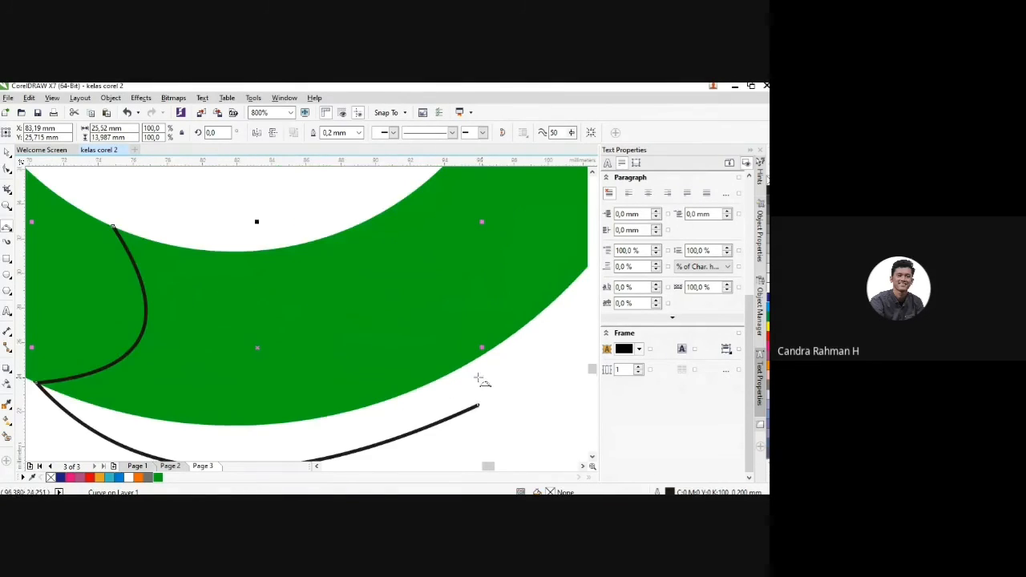
# Step: Extend the curve with a short segment about 2.4 mm up to the ring's outer edge and a left-bulging arc to its inner edge
pyautogui.scroll(-1, 473, 399)
pyautogui.click(475, 401)
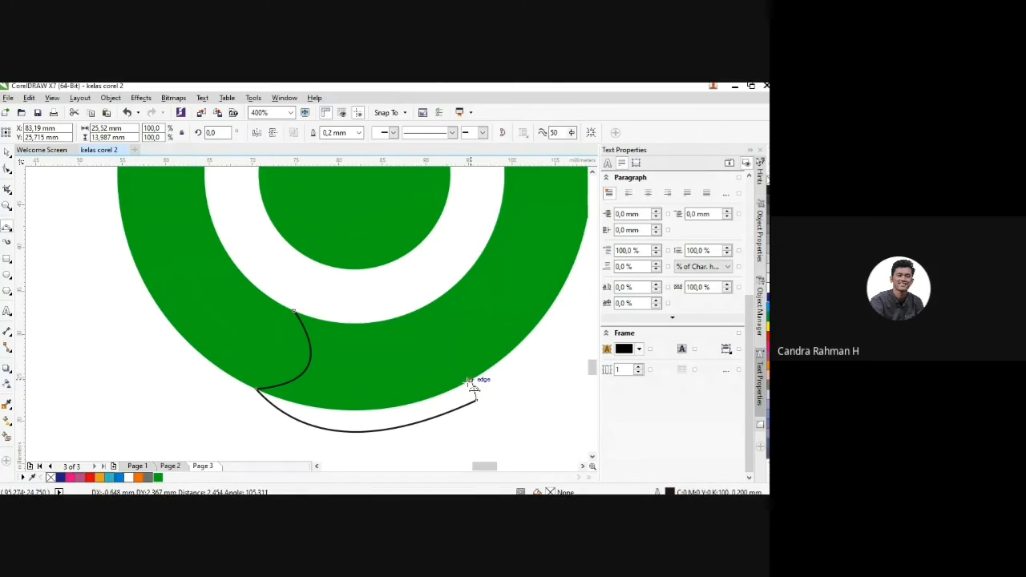
pyautogui.scroll(2, 473, 387)
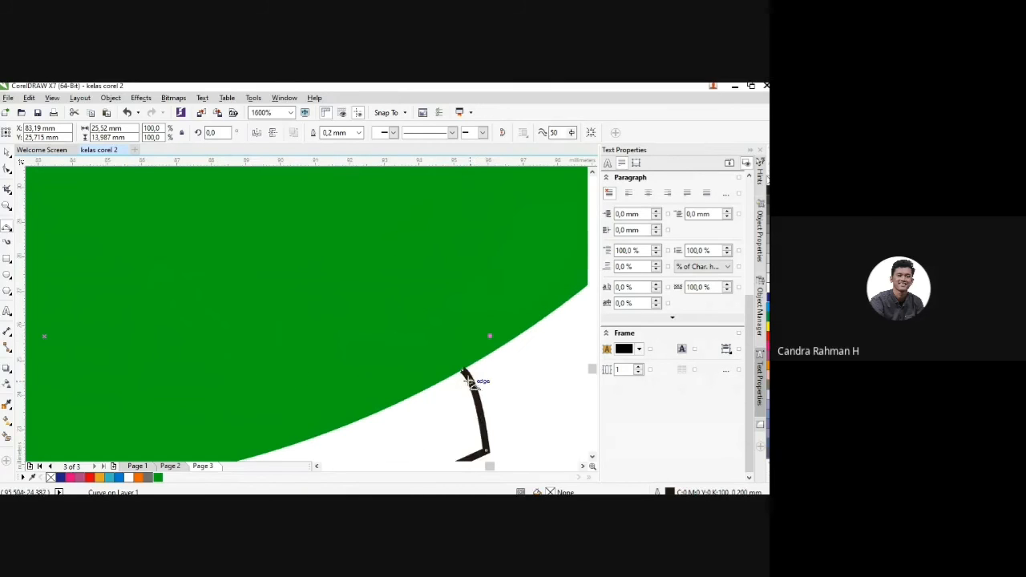
pyautogui.scroll(-1, 472, 386)
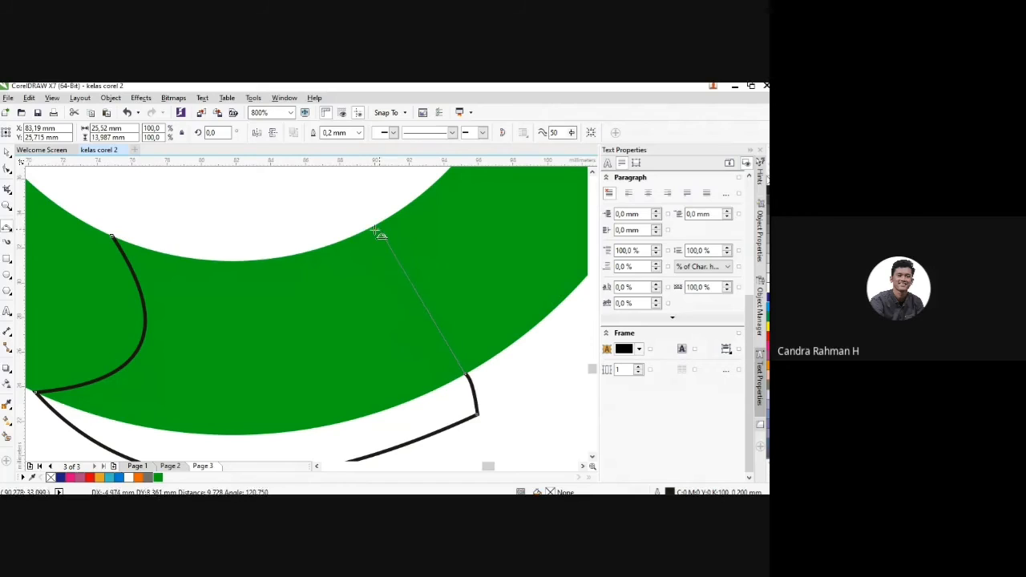
pyautogui.moveTo(377, 227); pyautogui.dragTo(377, 321)
pyautogui.click(376, 321)
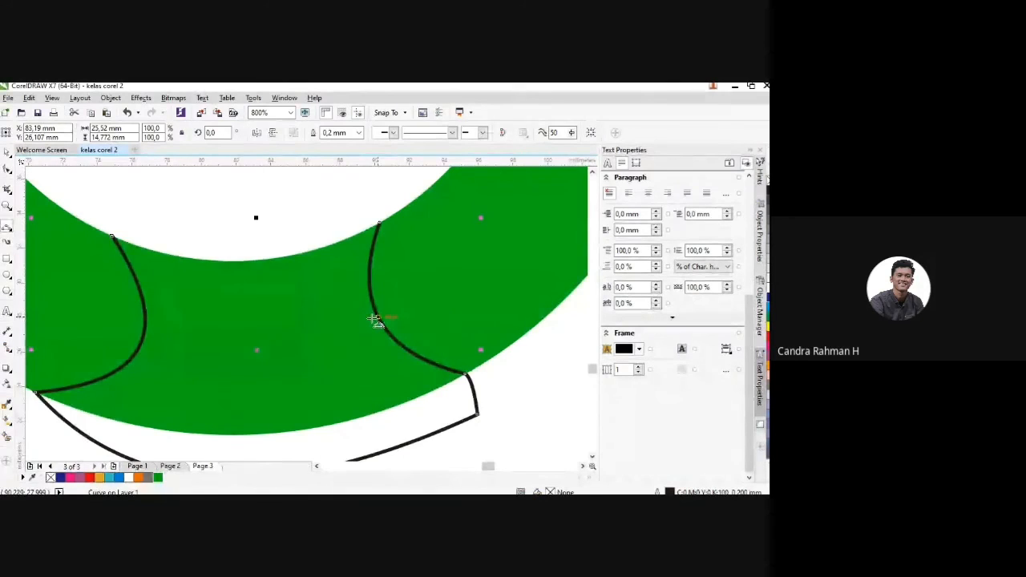
# Step: Close the cutting shape with a straight line about 15.5 mm long across the ring's inner edge to the curve's starting node
pyautogui.scroll(-2, 376, 322)
pyautogui.scroll(2, 373, 299)
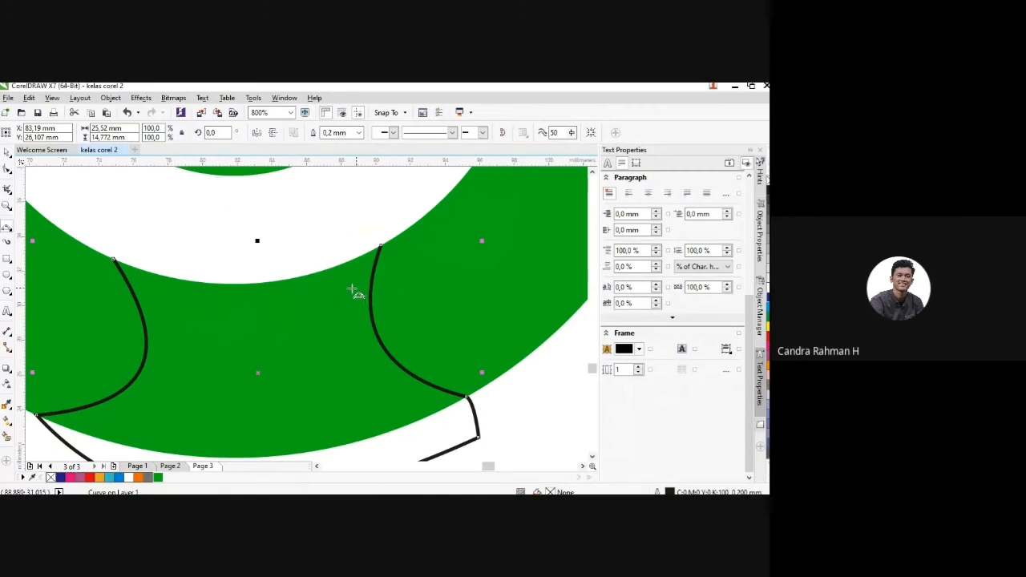
pyautogui.scroll(-2, 378, 242)
pyautogui.scroll(2, 374, 243)
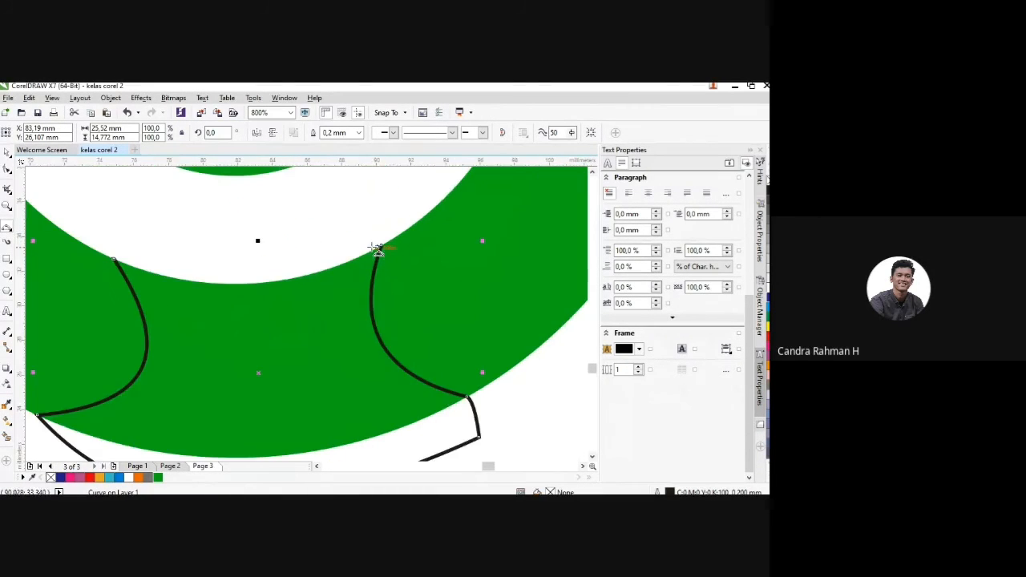
pyautogui.moveTo(380, 247); pyautogui.dragTo(110, 259)
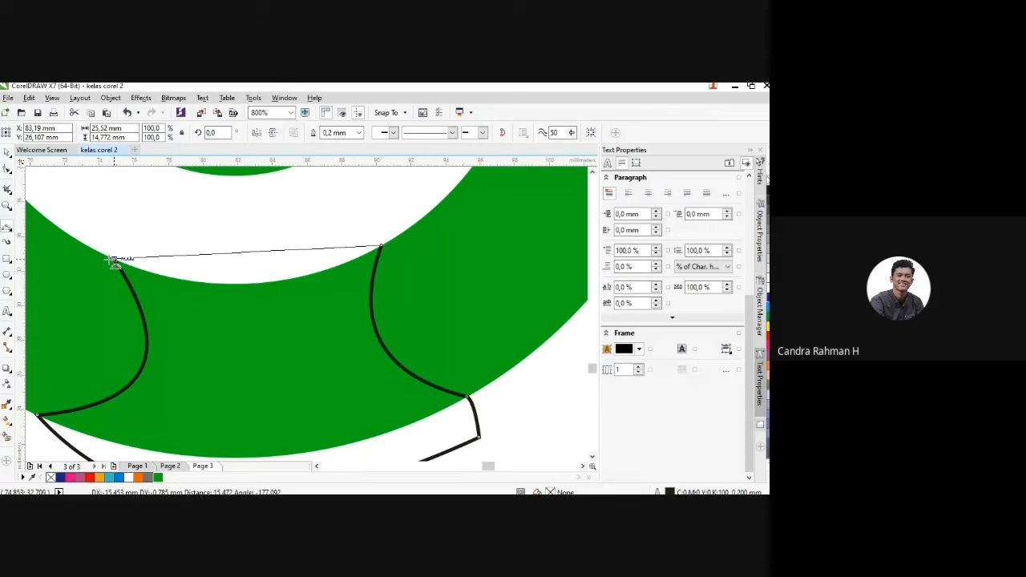
pyautogui.moveTo(111, 259); pyautogui.dragTo(112, 260)
pyautogui.scroll(2, 120, 260)
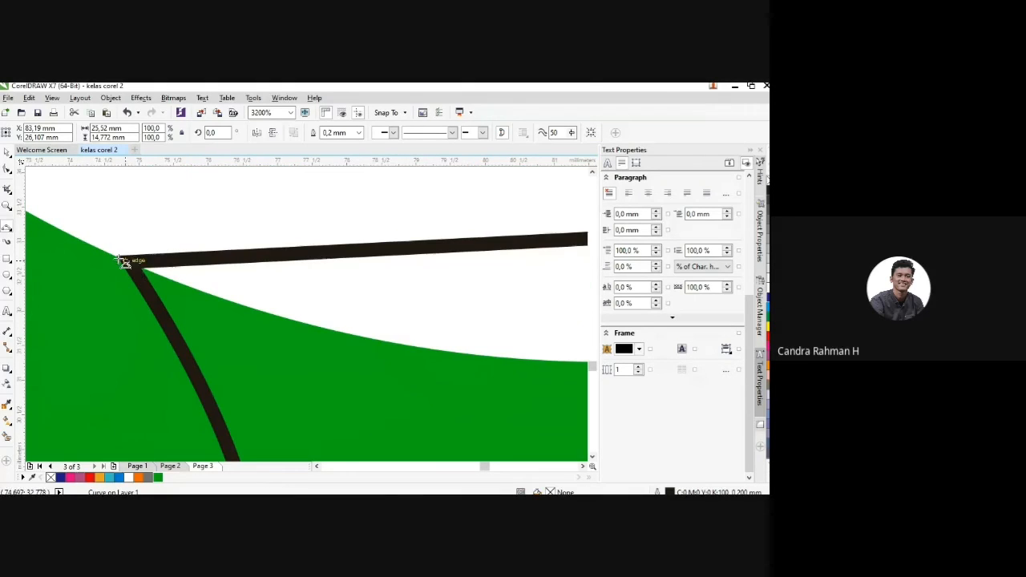
pyautogui.scroll(-1, 124, 261)
pyautogui.scroll(-2, 126, 263)
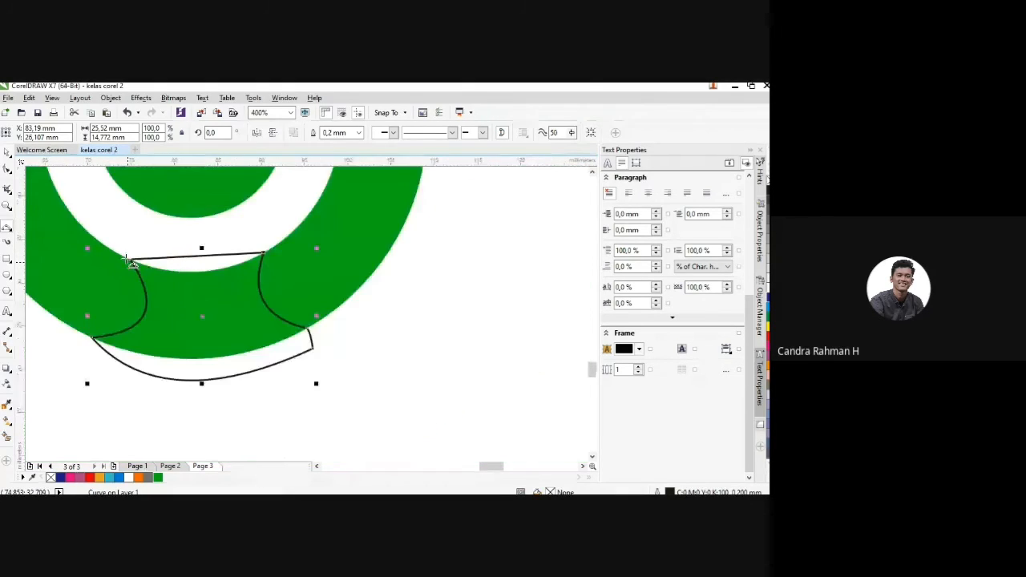
pyautogui.scroll(1, 138, 269)
pyautogui.scroll(-1, 138, 269)
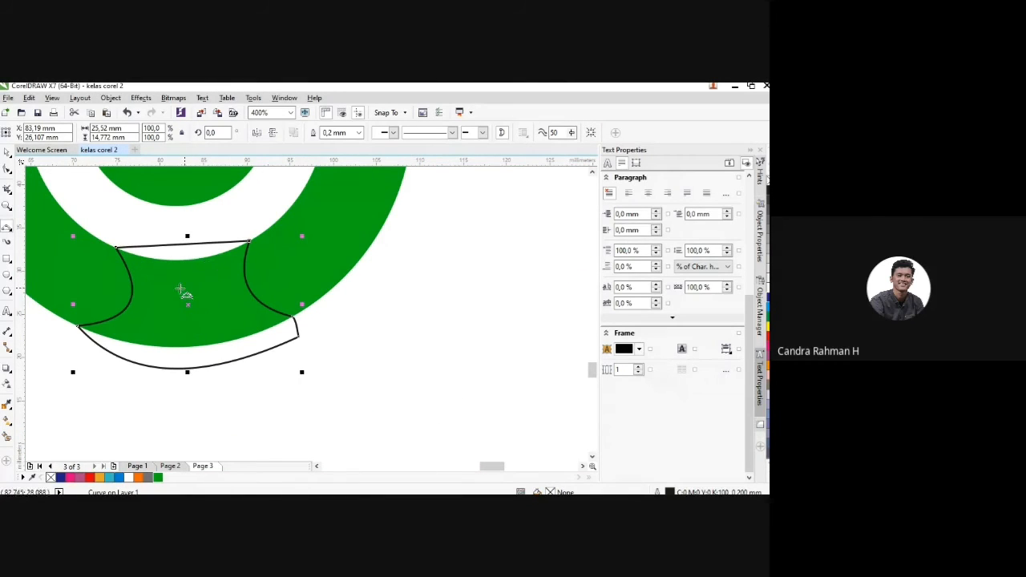
# Step: Fill the closed cutting shape with white
pyautogui.scroll(-1, 181, 290)
pyautogui.scroll(-4, 142, 270)
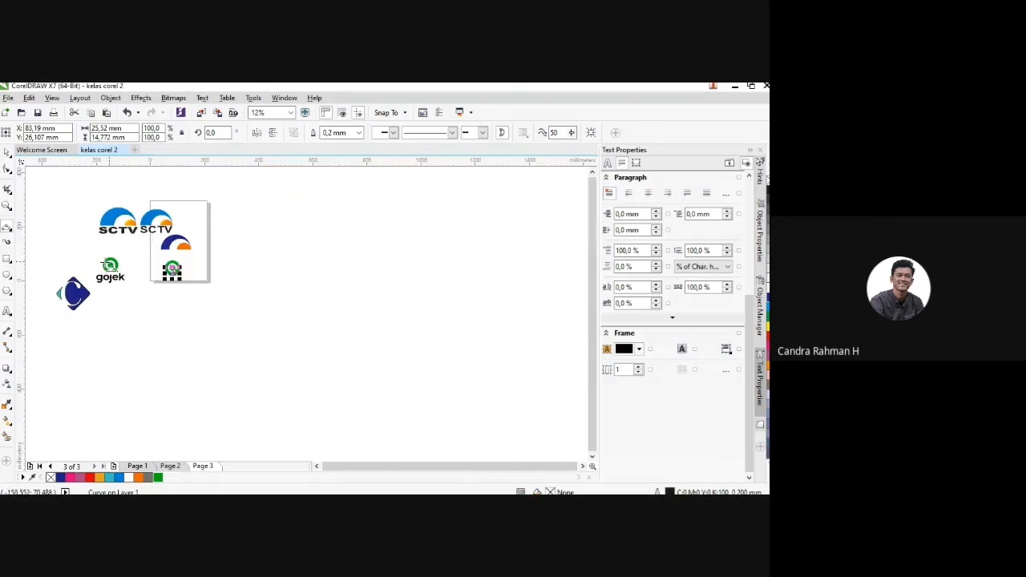
pyautogui.scroll(3, 110, 273)
pyautogui.scroll(-3, 117, 332)
pyautogui.scroll(3, 164, 337)
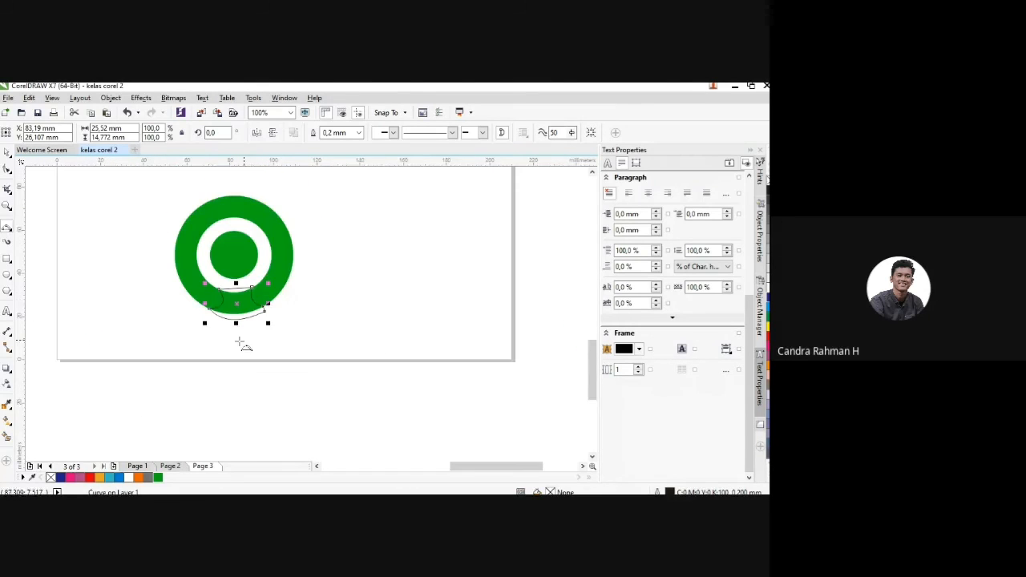
pyautogui.scroll(2, 239, 343)
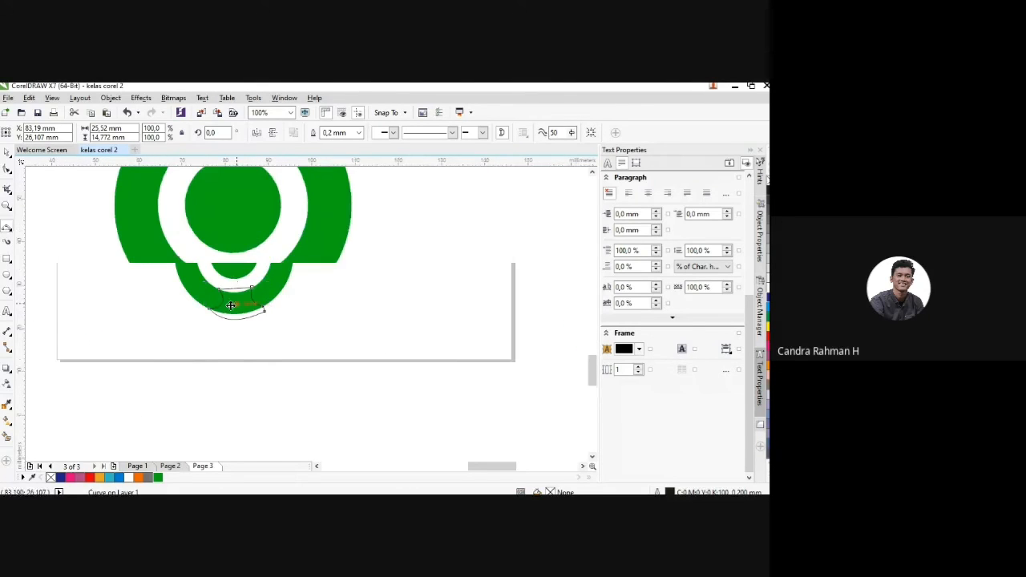
pyautogui.click(126, 477)
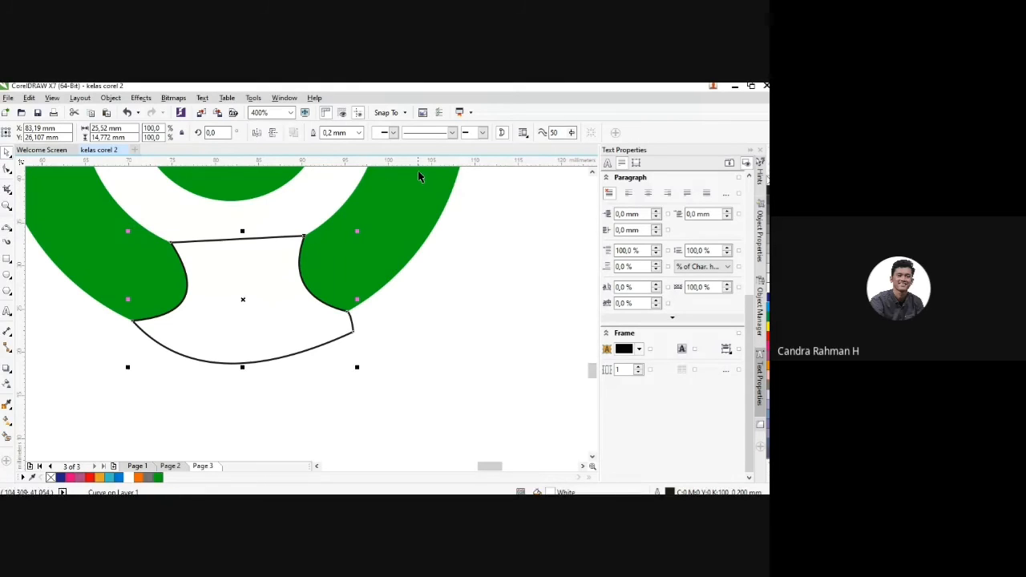
pyautogui.scroll(-1, 319, 263)
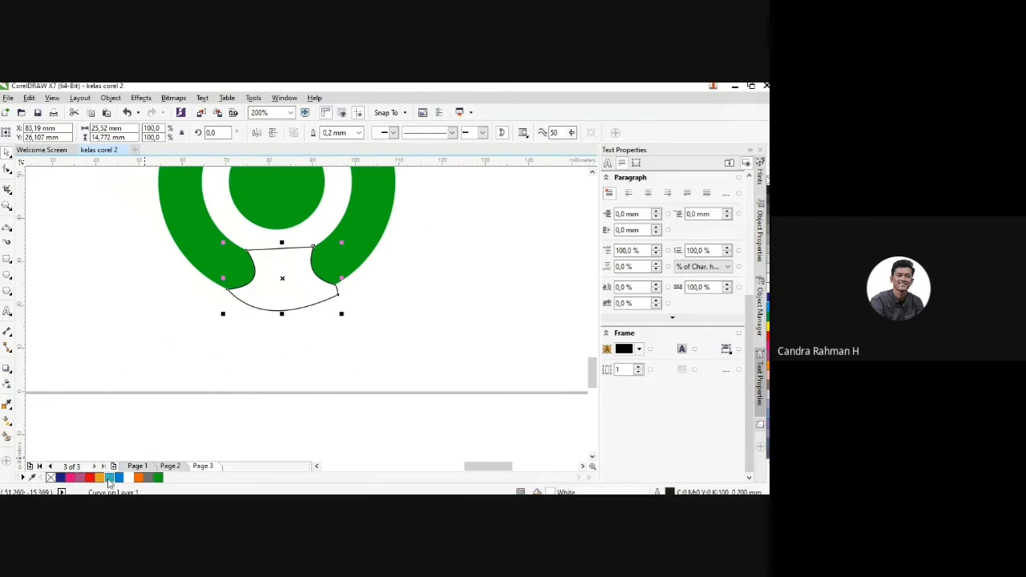
# Step: Fill the cutting shape with red and set its outline width to None
pyautogui.moveTo(90, 478); pyautogui.dragTo(249, 284)
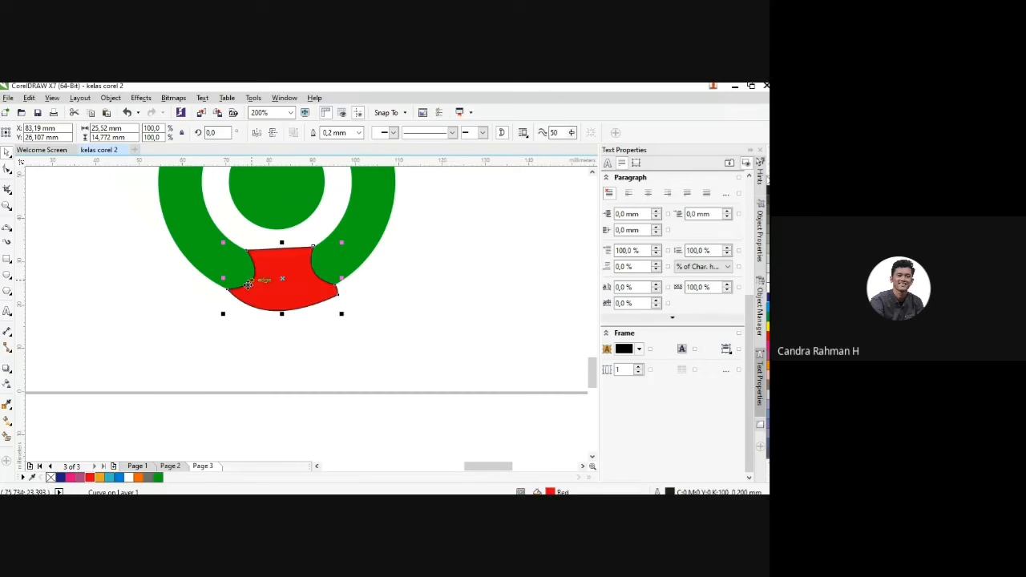
pyautogui.click(56, 231)
pyautogui.scroll(2, 286, 292)
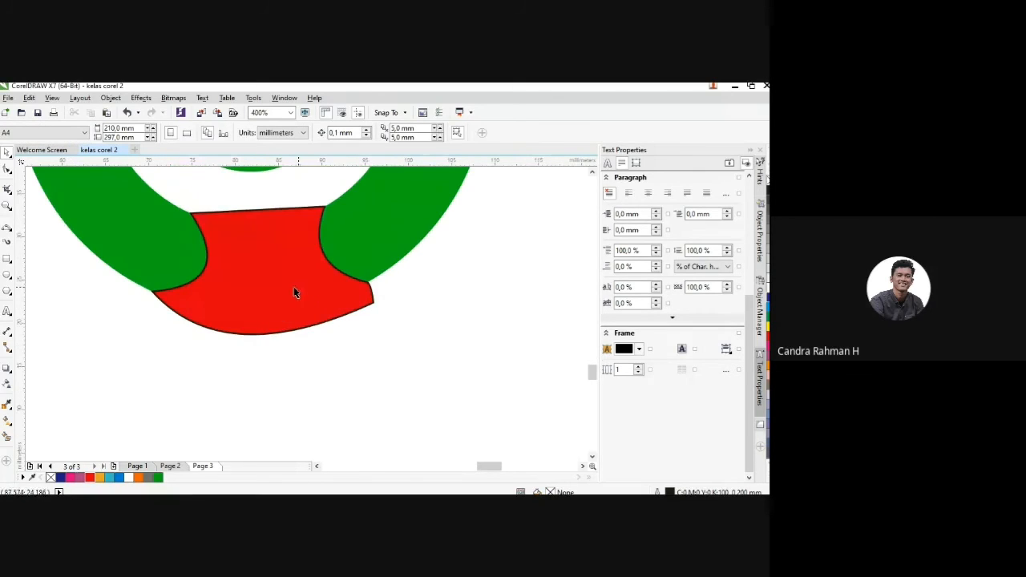
pyautogui.click(263, 273)
pyautogui.click(356, 138)
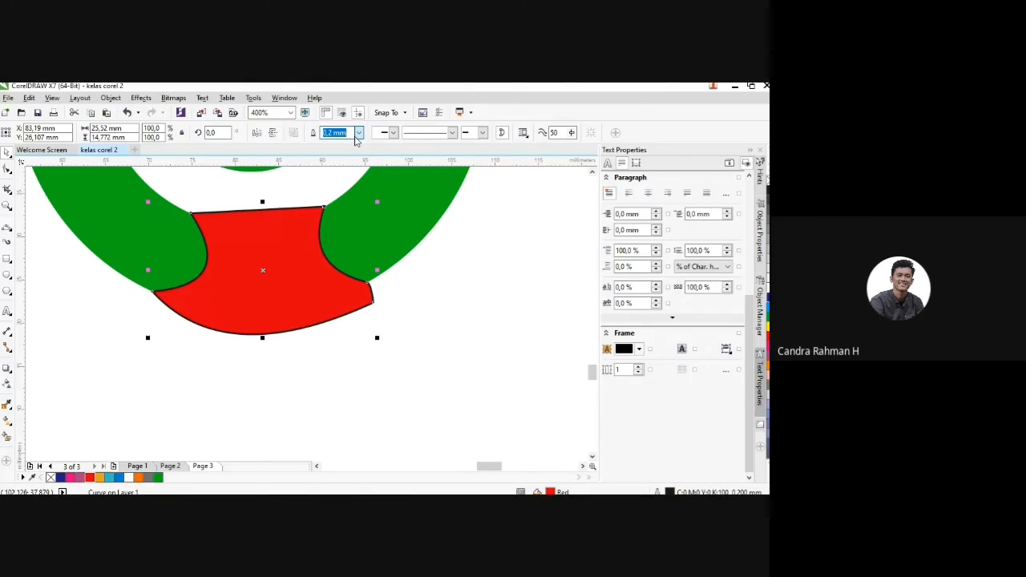
pyautogui.click(350, 145)
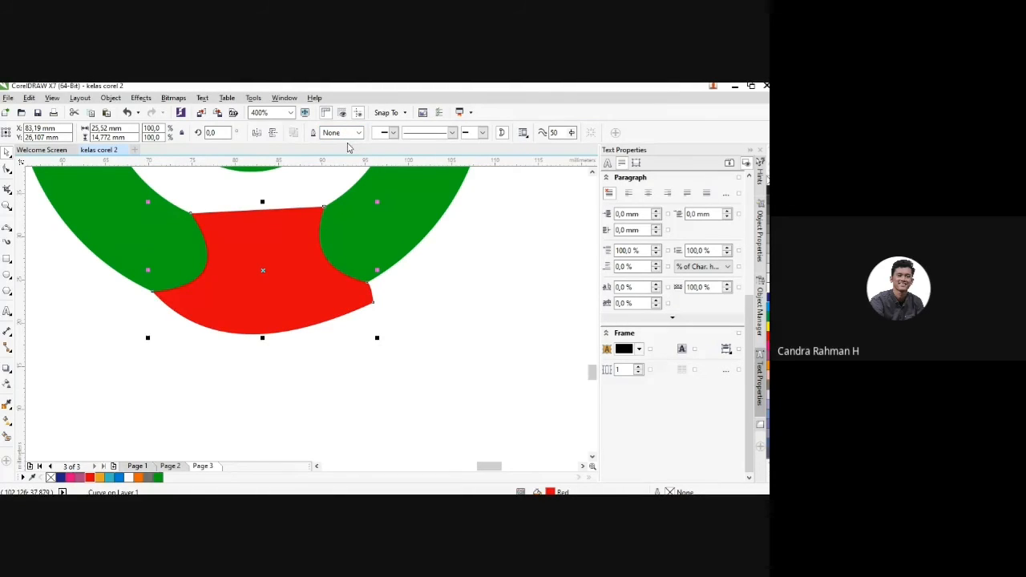
pyautogui.click(380, 305)
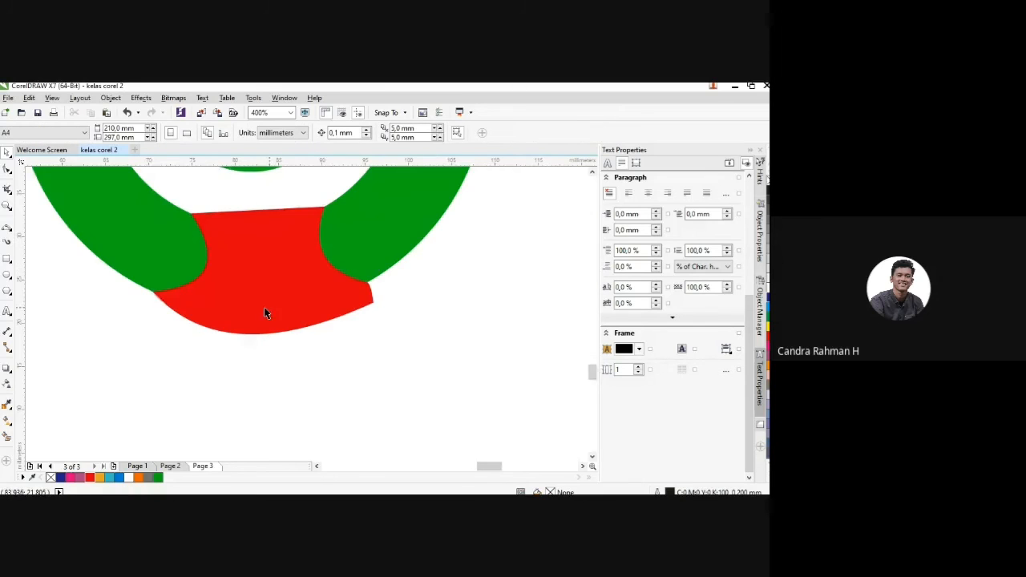
# Step: Subtract the red cutting shape from the green outer ring with Back Minus Front
pyautogui.scroll(-2, 263, 307)
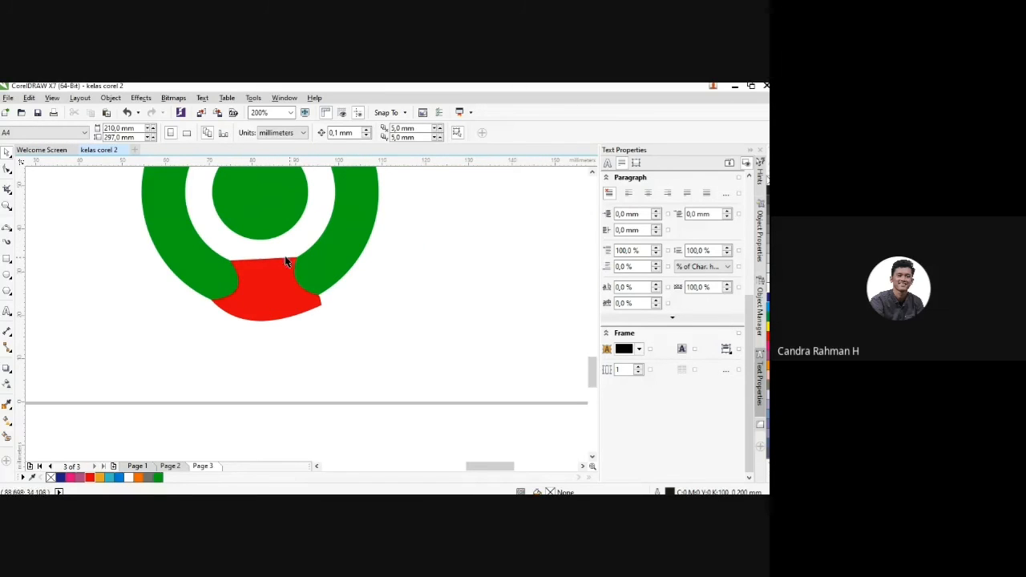
pyautogui.click(269, 298)
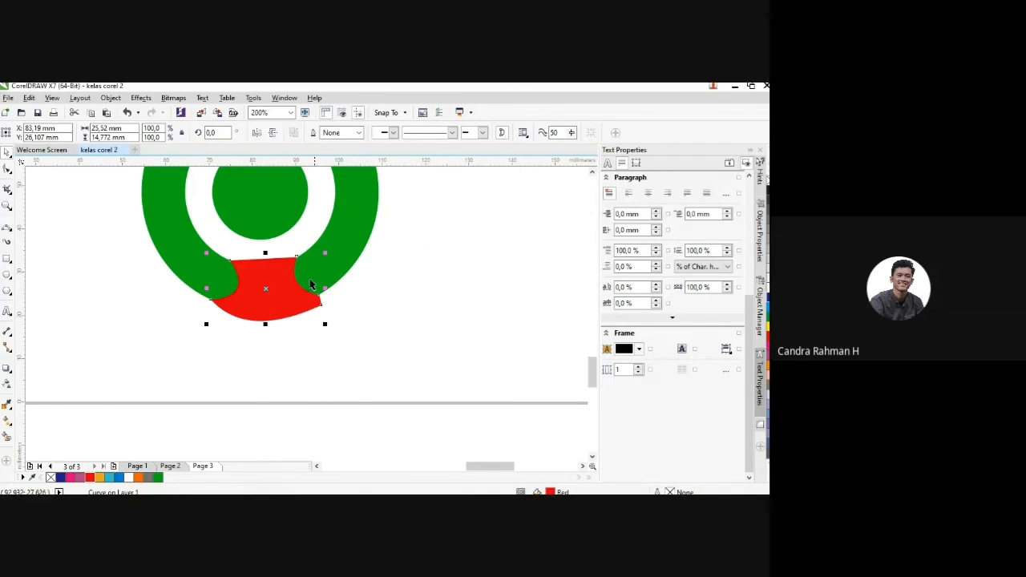
pyautogui.keyDown('shift'); pyautogui.click(349, 239); pyautogui.keyUp('shift')
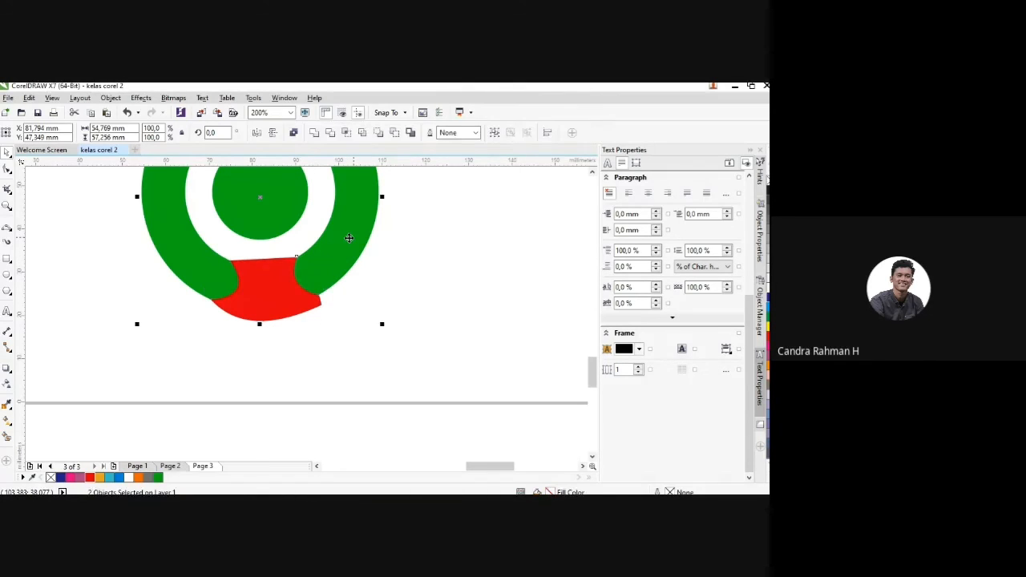
pyautogui.click(390, 135)
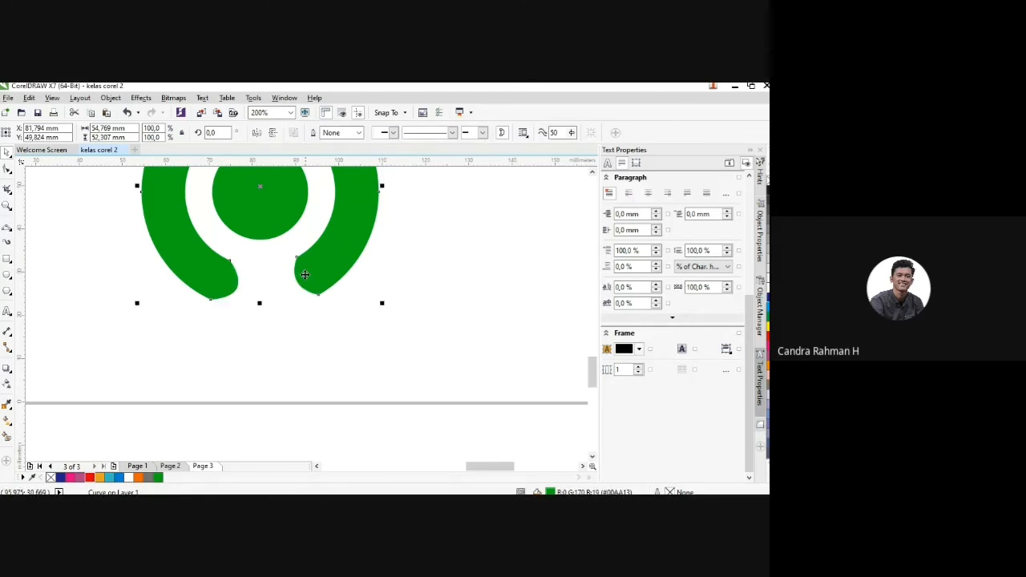
# Step: Compare the cut ends of the green ring with the rounded ends in the reference gojek logo
pyautogui.scroll(-4, 261, 312)
pyautogui.scroll(4, 260, 311)
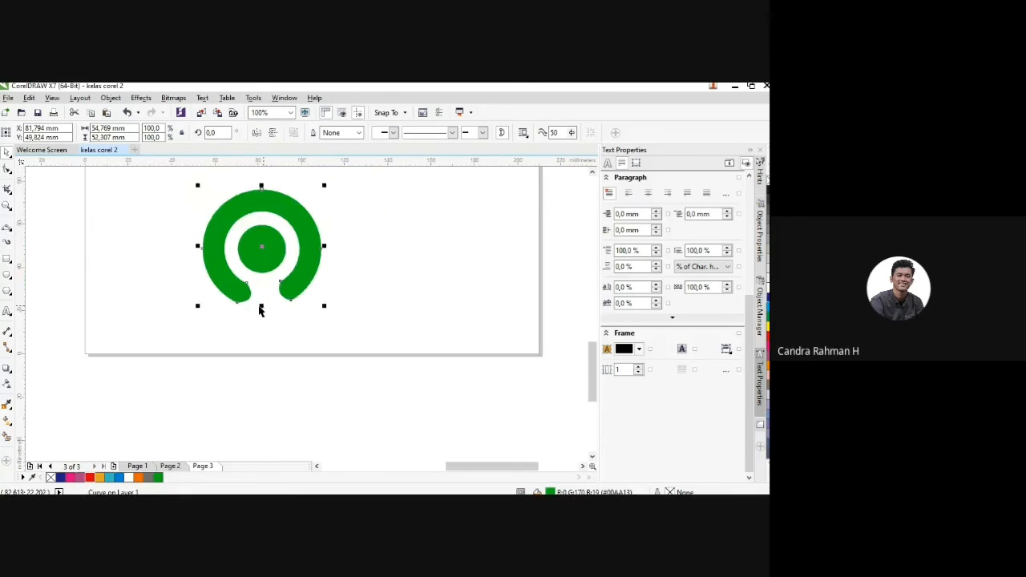
pyautogui.scroll(2, 263, 307)
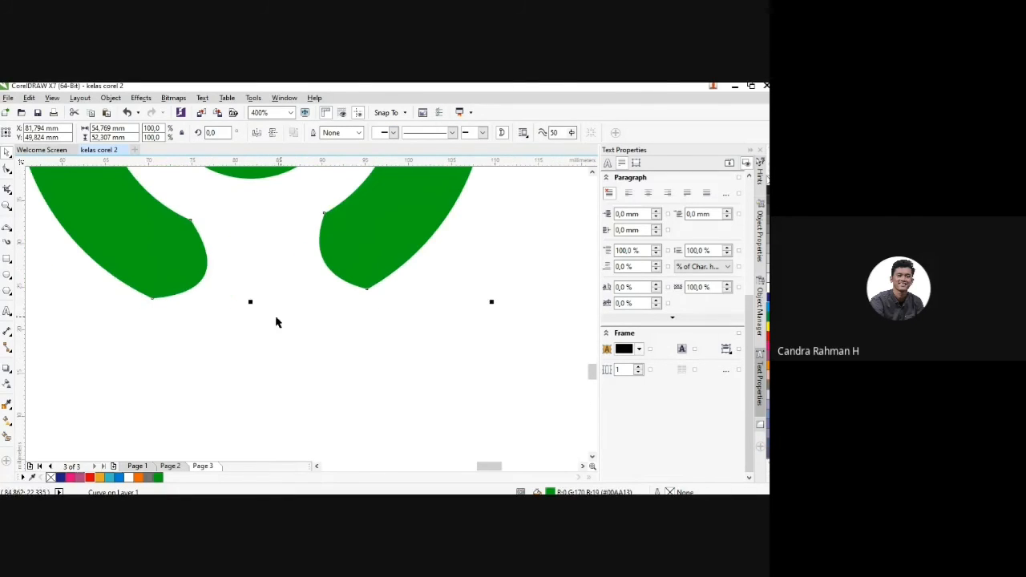
pyautogui.click(290, 343)
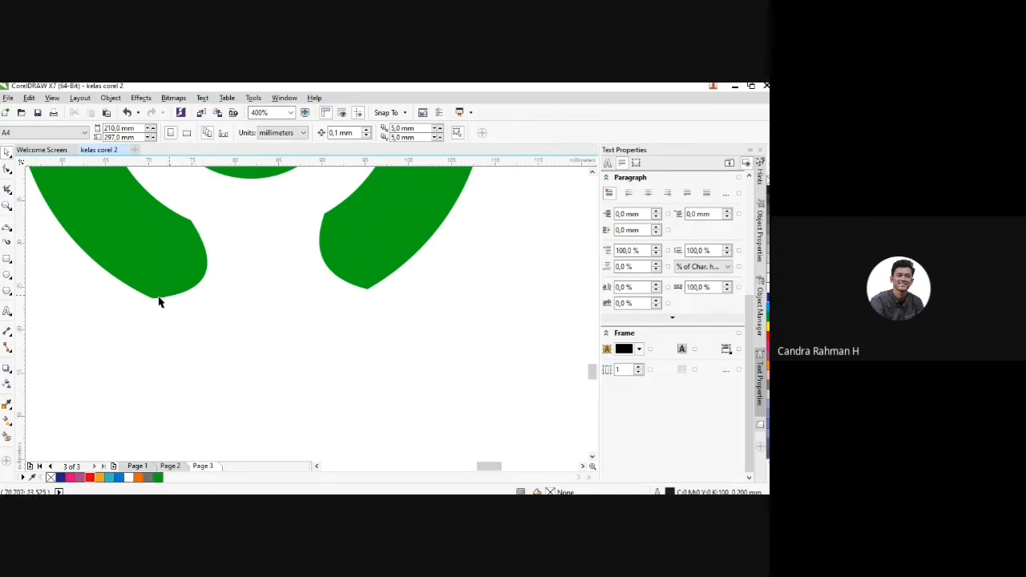
pyautogui.scroll(-6, 350, 255)
pyautogui.scroll(4, 80, 253)
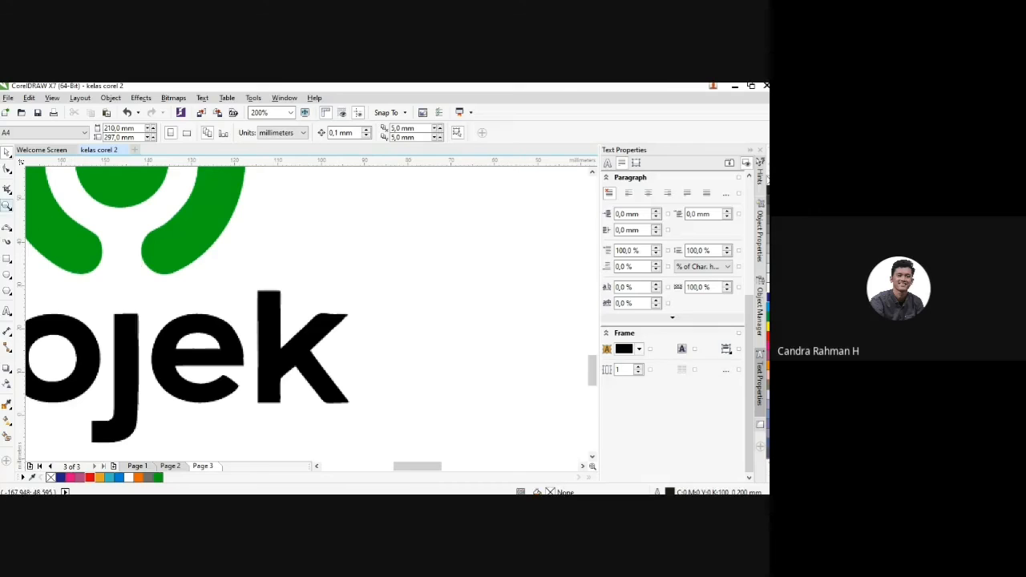
pyautogui.scroll(2, 41, 234)
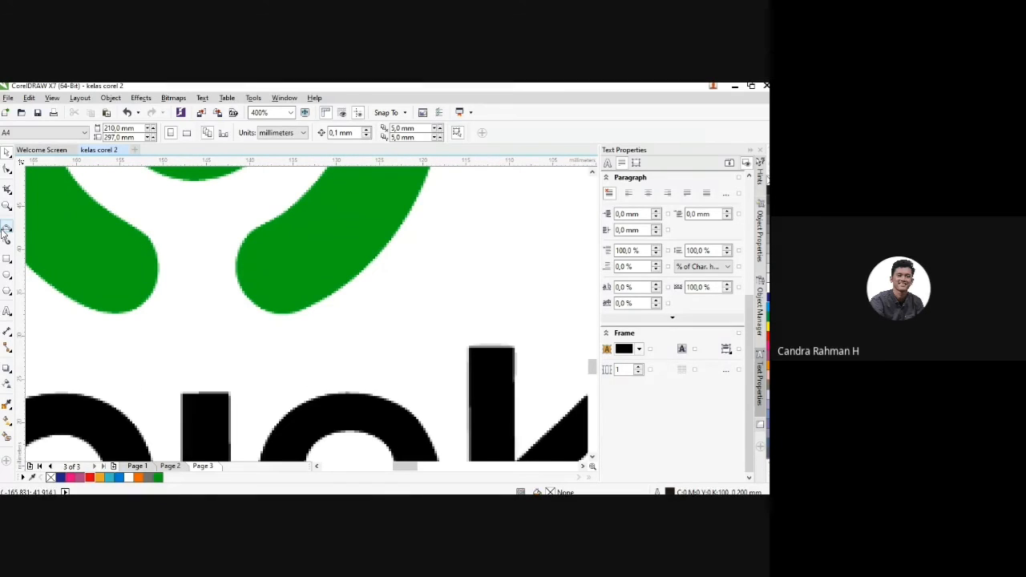
# Step: Draw a 3-point curve about 6.8 by 4 mm on the lower-right arm of the reference logo's green ring
pyautogui.click(7, 230)
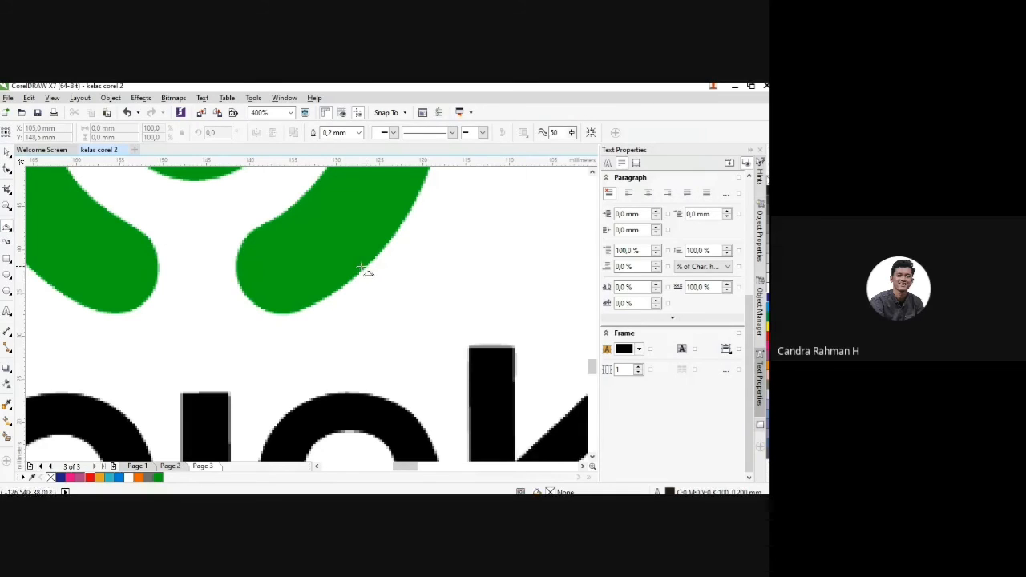
pyautogui.click(373, 235)
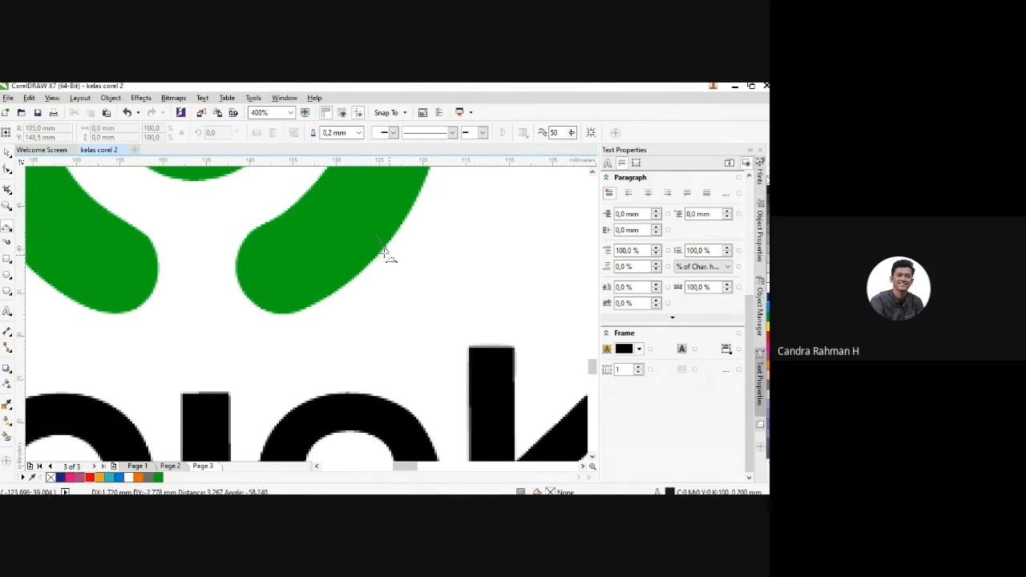
pyautogui.scroll(-3, 458, 257)
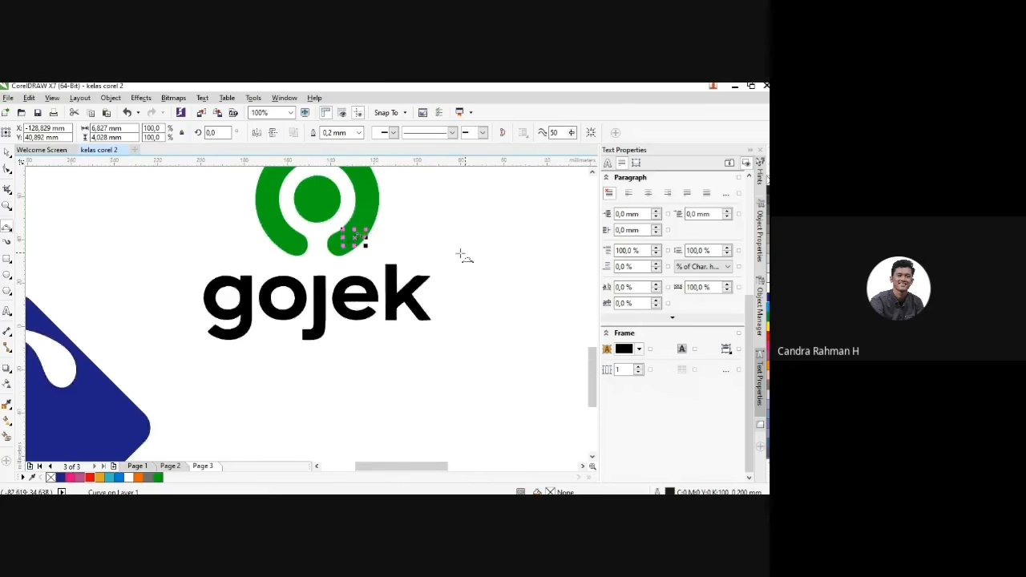
# Step: Draw a small 3-point curve about 0.7 by 2.2 mm in the empty area above the reference logo's letter k
pyautogui.scroll(2, 442, 252)
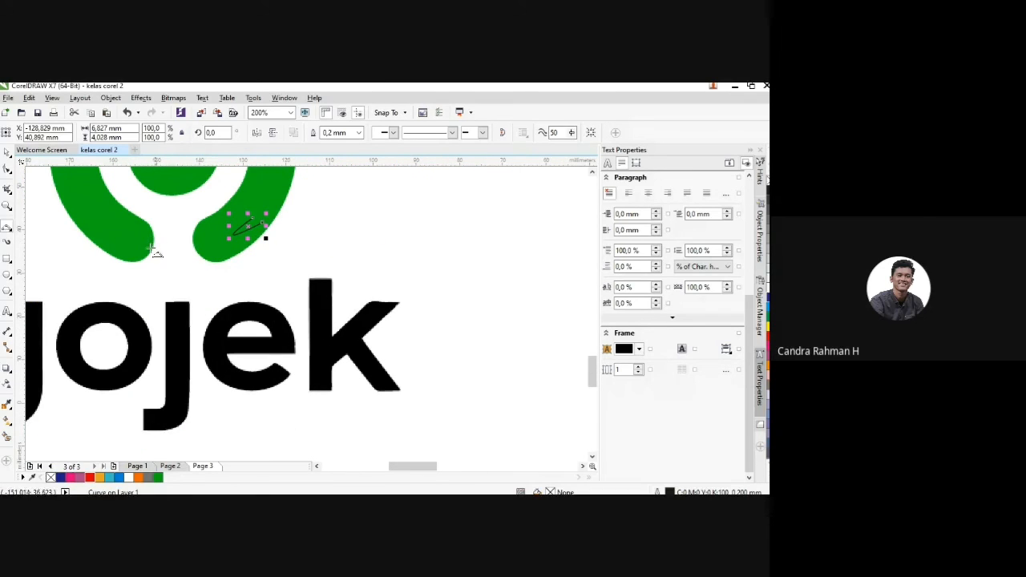
pyautogui.scroll(1, 382, 255)
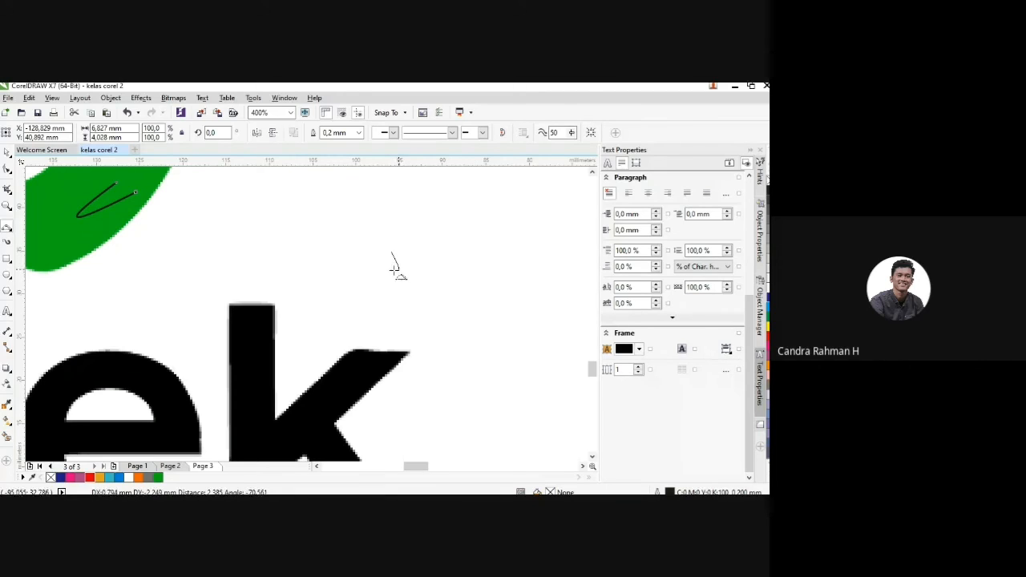
pyautogui.click(392, 262)
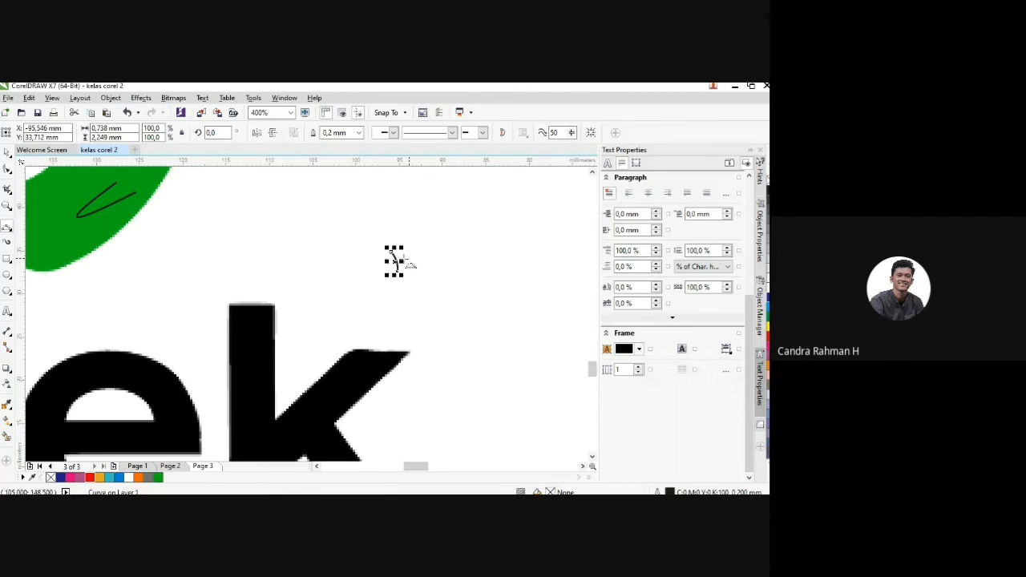
# Step: Undo the small 3-point curve drawn in the empty area above the letter k
pyautogui.hotkey('ctrl', 'z')
pyautogui.scroll(-2, 488, 238)
pyautogui.scroll(2, 339, 226)
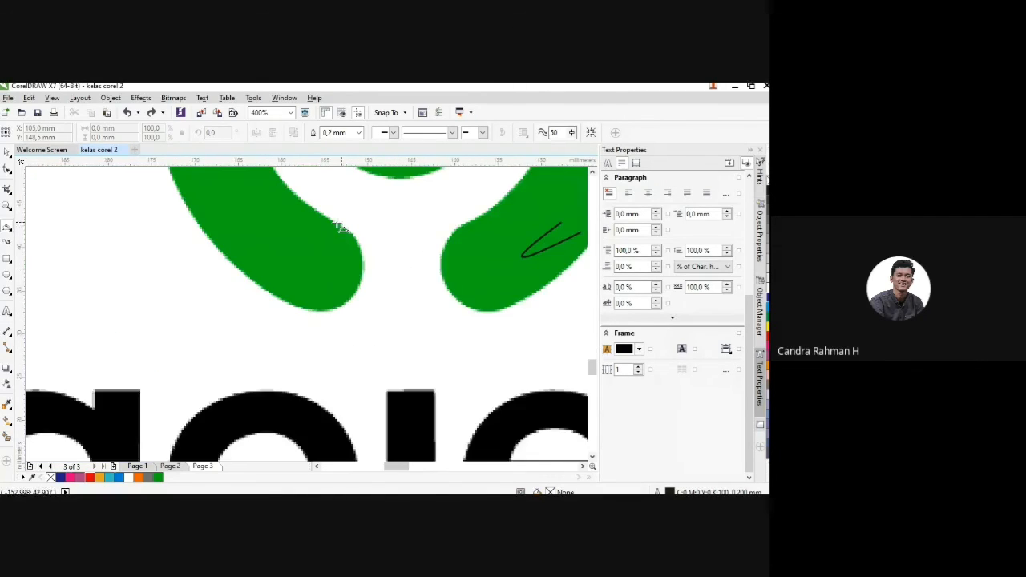
pyautogui.moveTo(346, 234); pyautogui.dragTo(350, 299)
pyautogui.click(350, 300)
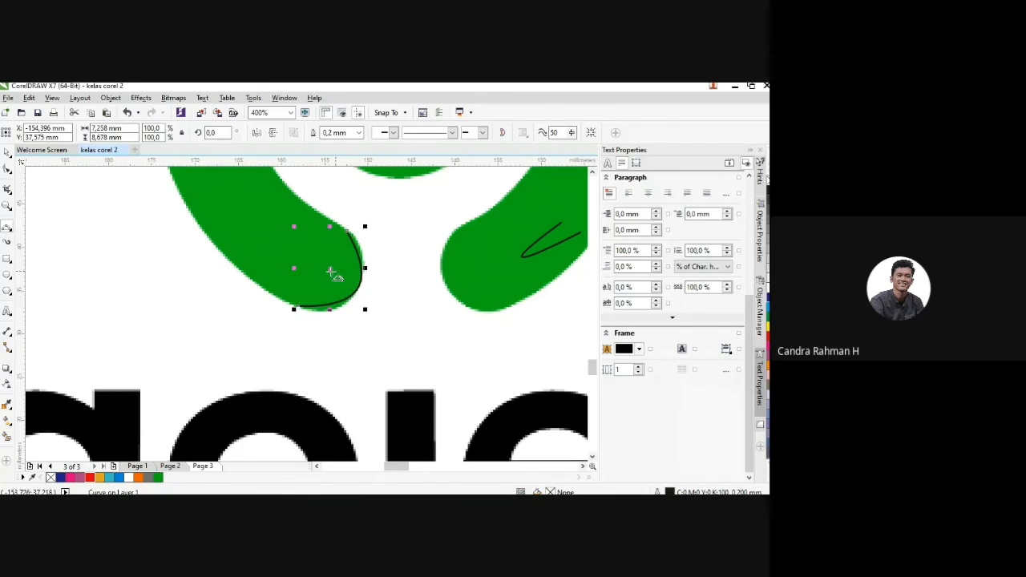
pyautogui.hotkey('ctrl', 'z')
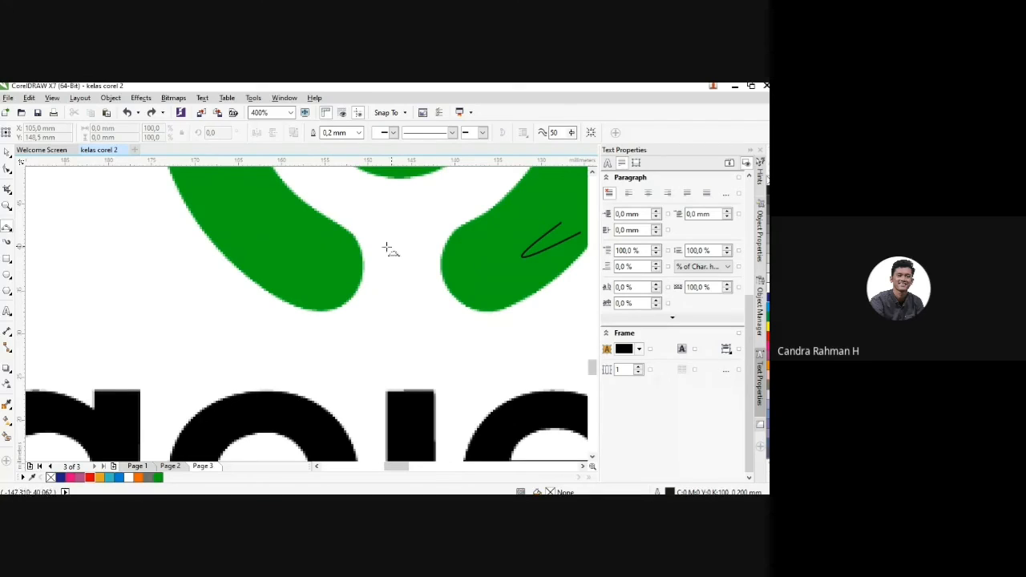
# Step: Draw a 3-point curve about 2.1 by 4.8 mm along the upper part of the reference ring's left rounded end
pyautogui.scroll(1, 381, 255)
pyautogui.scroll(1, 377, 256)
pyautogui.scroll(-1, 359, 243)
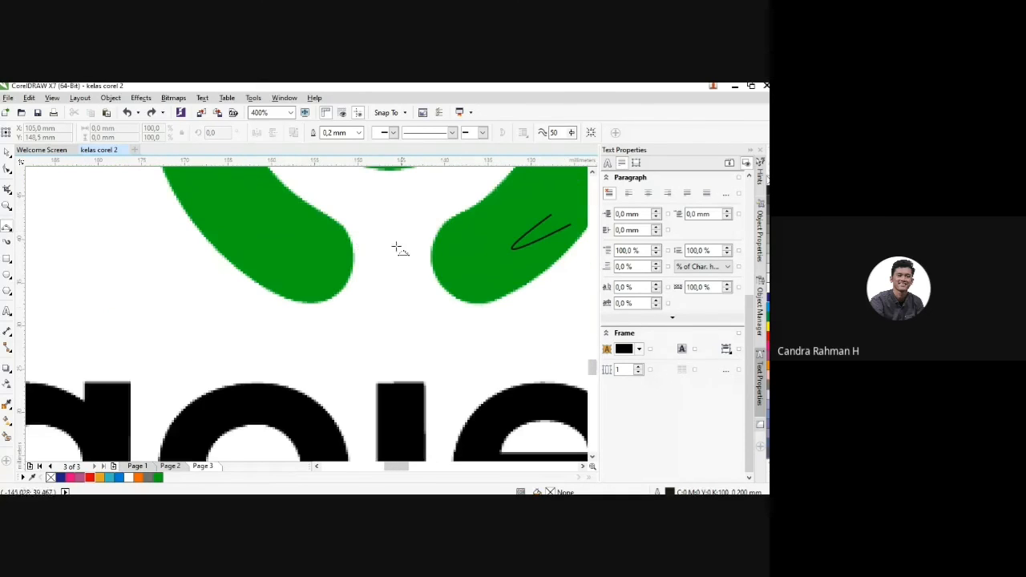
pyautogui.scroll(1, 338, 232)
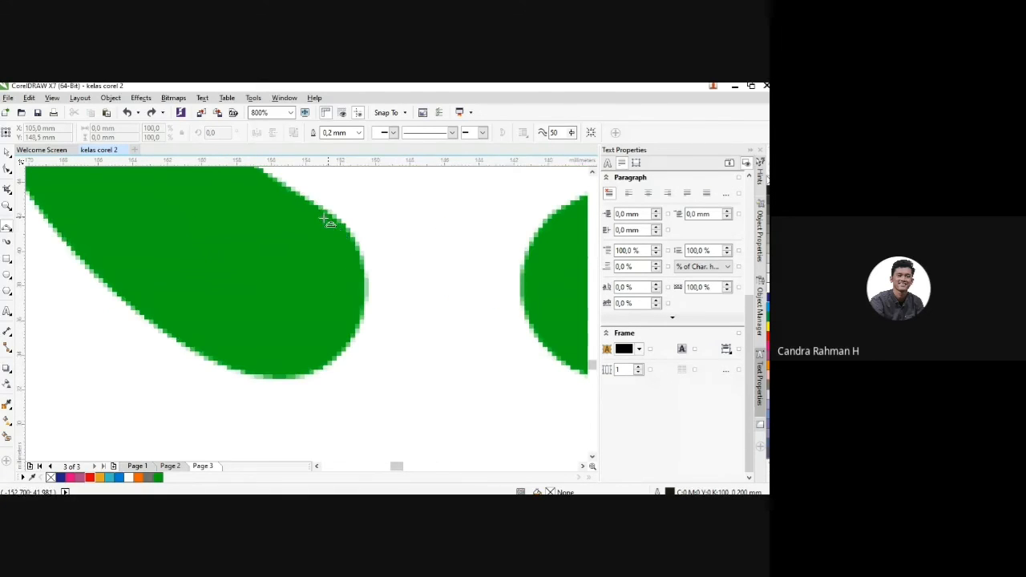
pyautogui.click(327, 212)
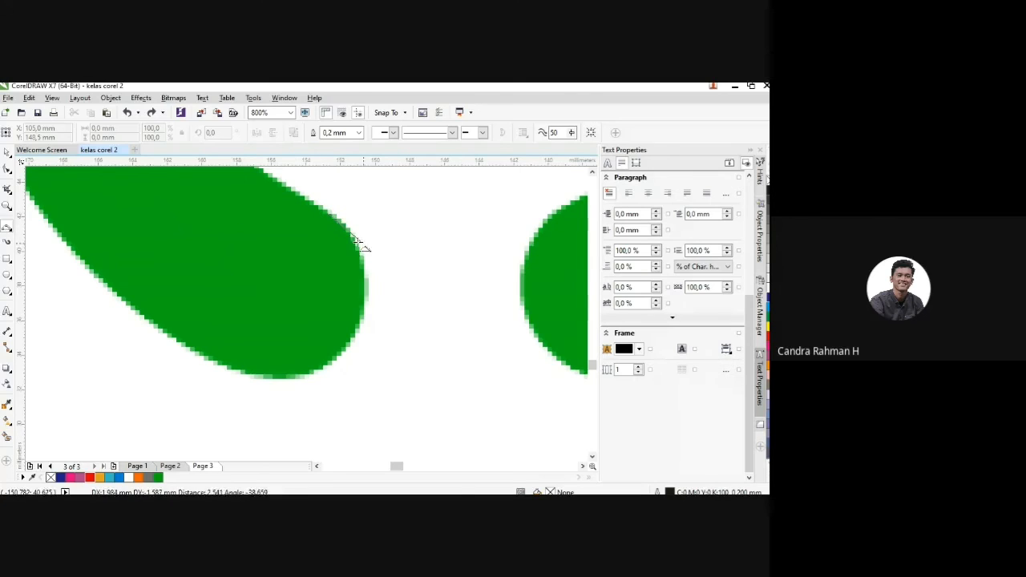
pyautogui.click(359, 298)
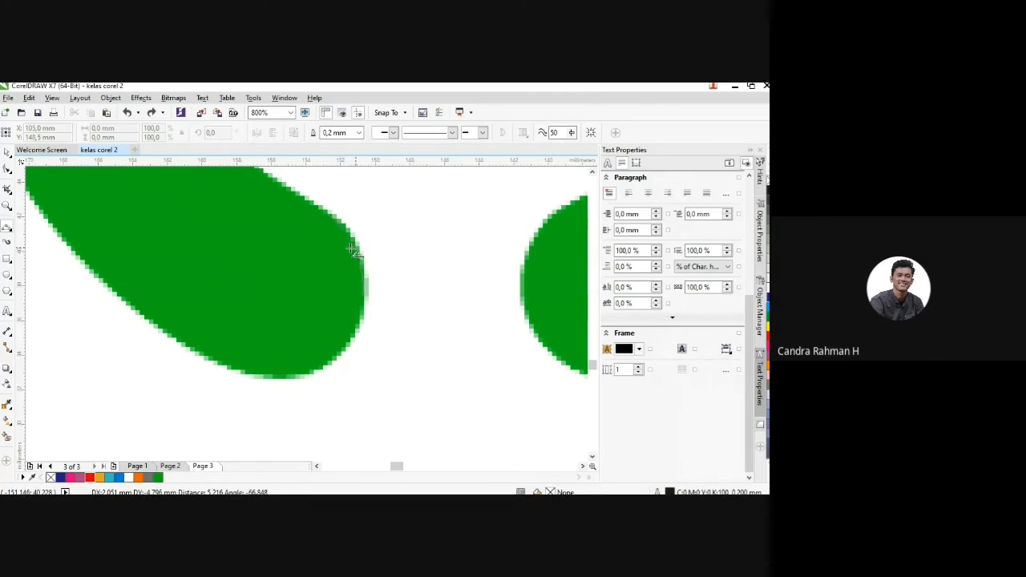
pyautogui.click(353, 251)
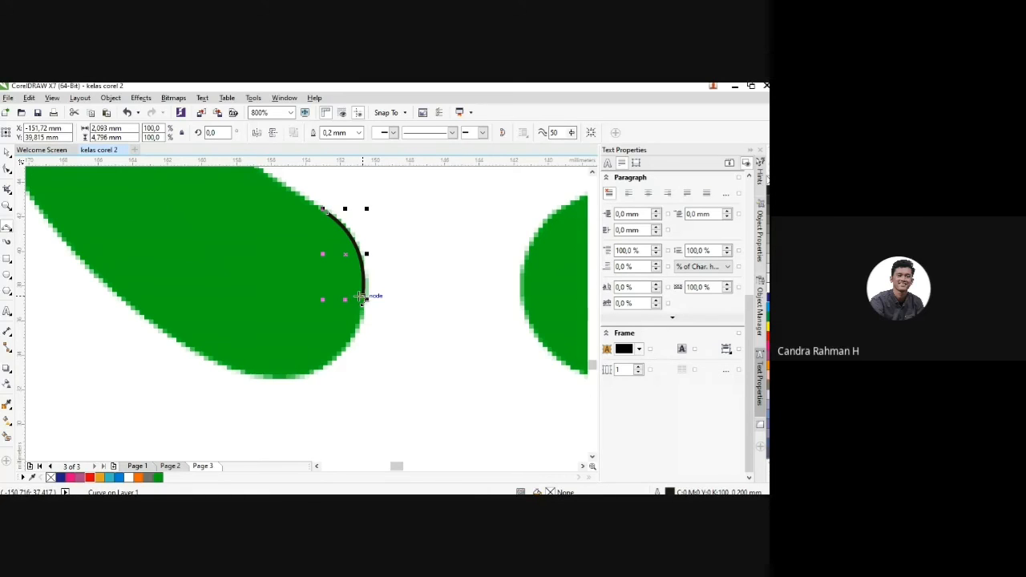
# Step: Continue the curve around the left arm's tip and along its underside, to about 10.9 by 9.5 mm overall
pyautogui.click(359, 298)
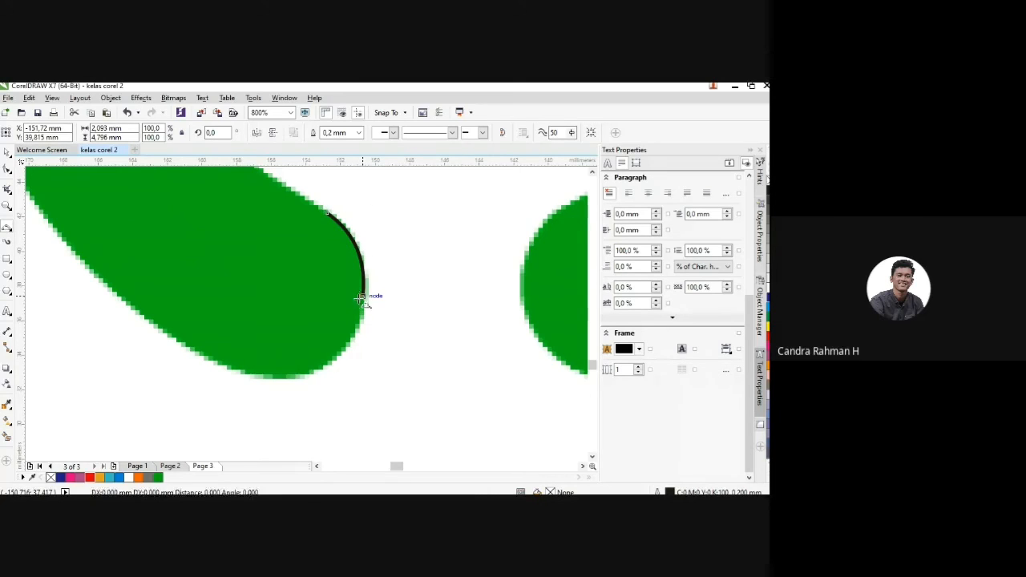
pyautogui.click(351, 341)
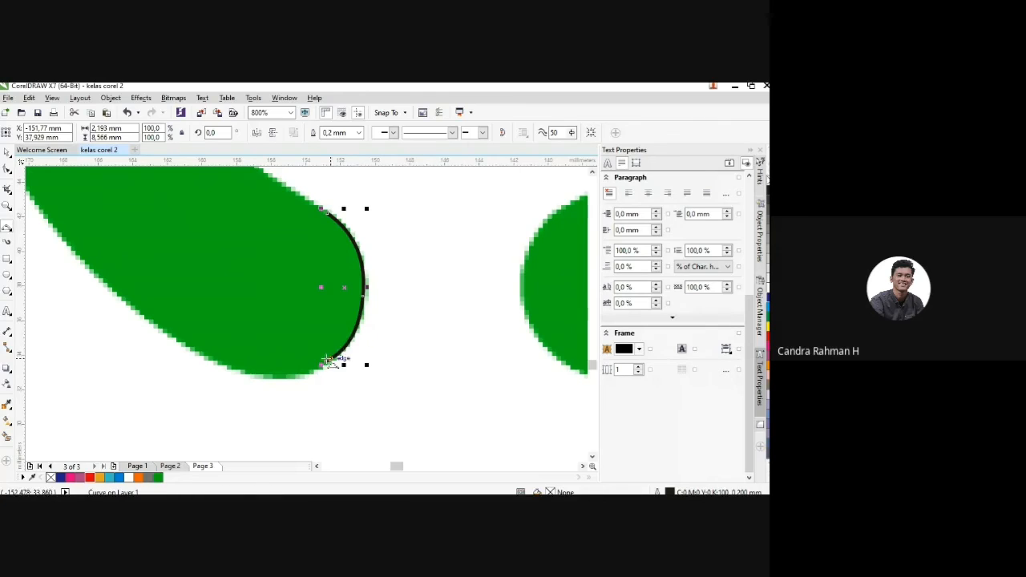
pyautogui.click(322, 363)
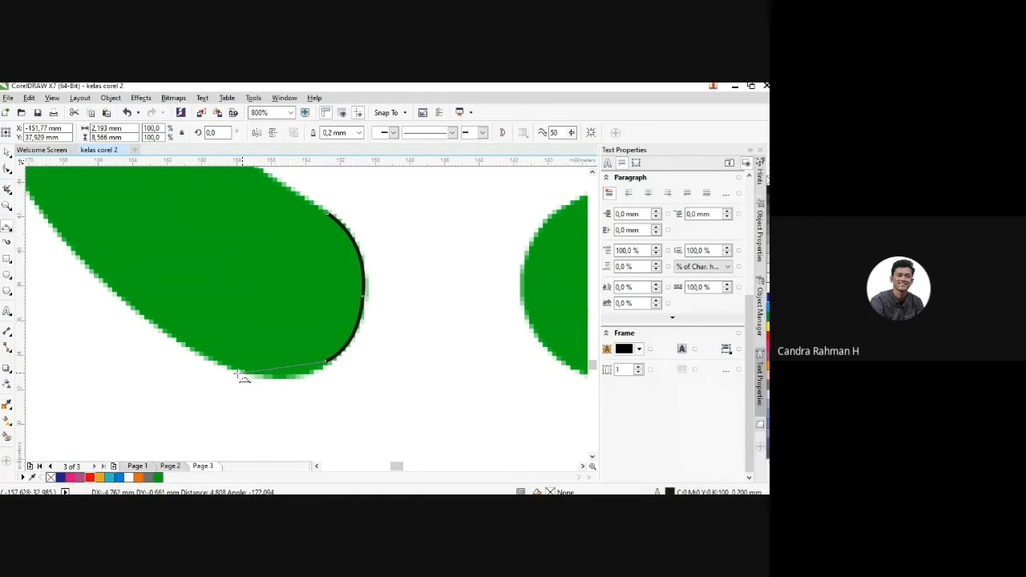
pyautogui.moveTo(239, 375); pyautogui.dragTo(239, 374)
pyautogui.click(286, 382)
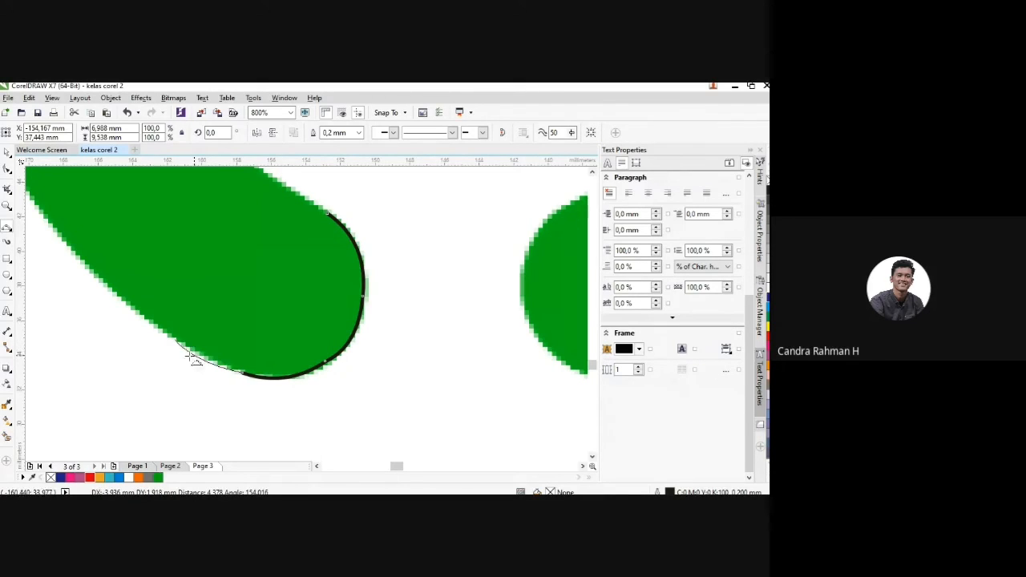
pyautogui.doubleClick(174, 342)
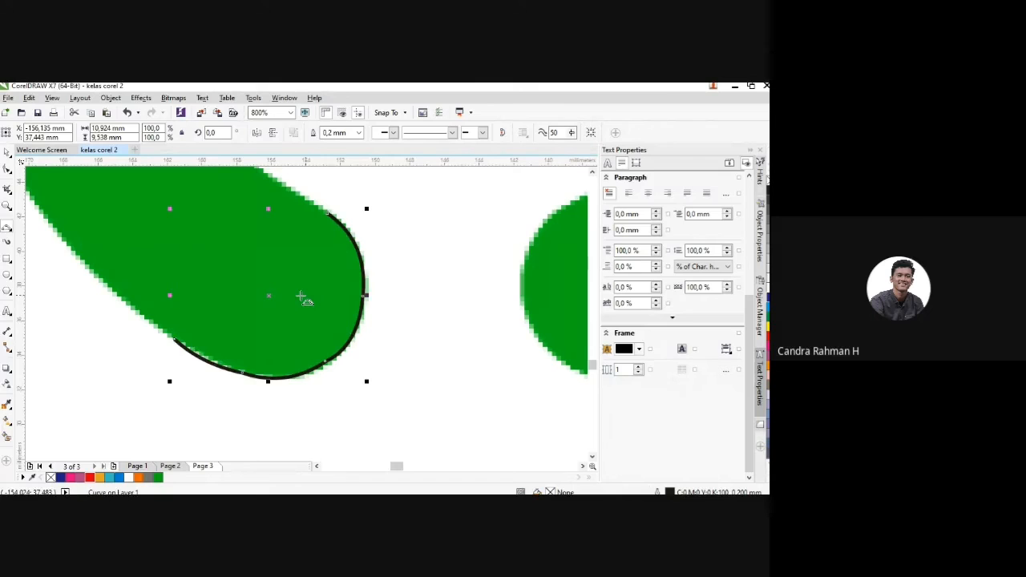
# Step: Extend the curve from its upper end straight across the gap to the ring's right arm, about 22.2 mm wide overall
pyautogui.scroll(-1, 300, 298)
pyautogui.click(320, 253)
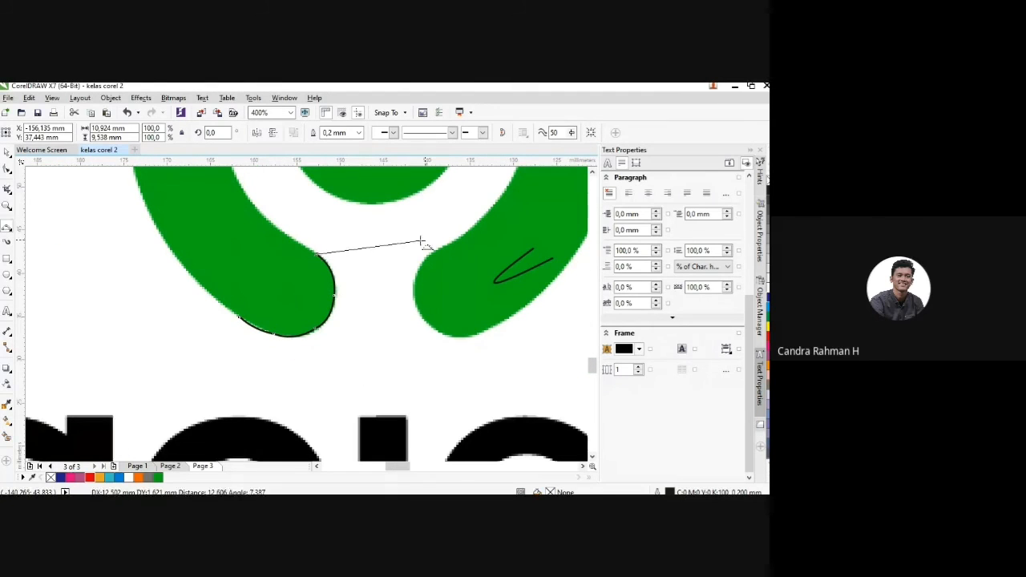
pyautogui.click(427, 240)
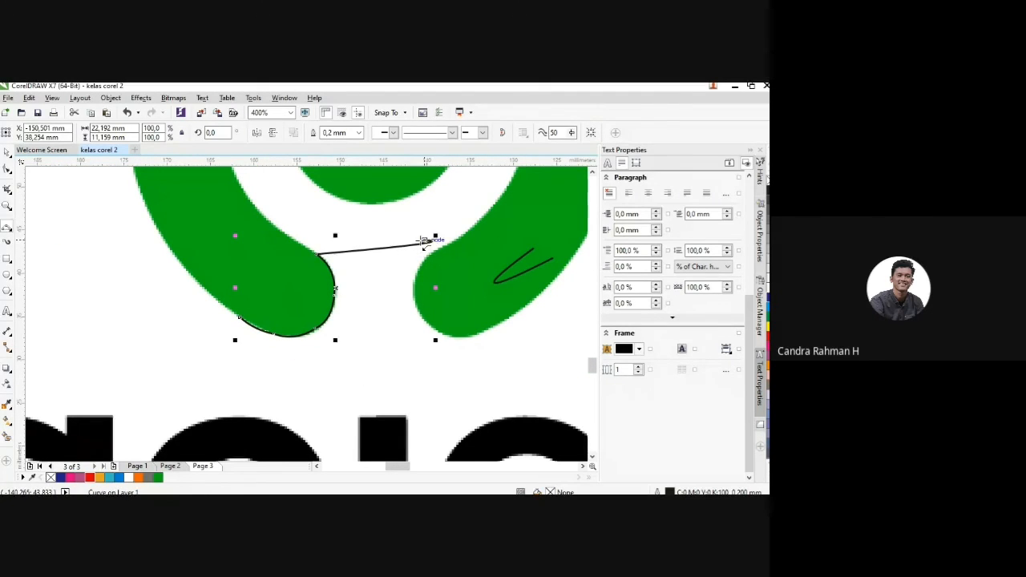
# Step: Trace around the right arm's rounded end and close the outline with an arc below the gap, about 33 by 14.4 mm overall
pyautogui.click(429, 241)
pyautogui.click(399, 271)
pyautogui.moveTo(410, 284); pyautogui.dragTo(511, 323)
pyautogui.click(436, 337)
pyautogui.click(460, 348)
pyautogui.click(526, 319)
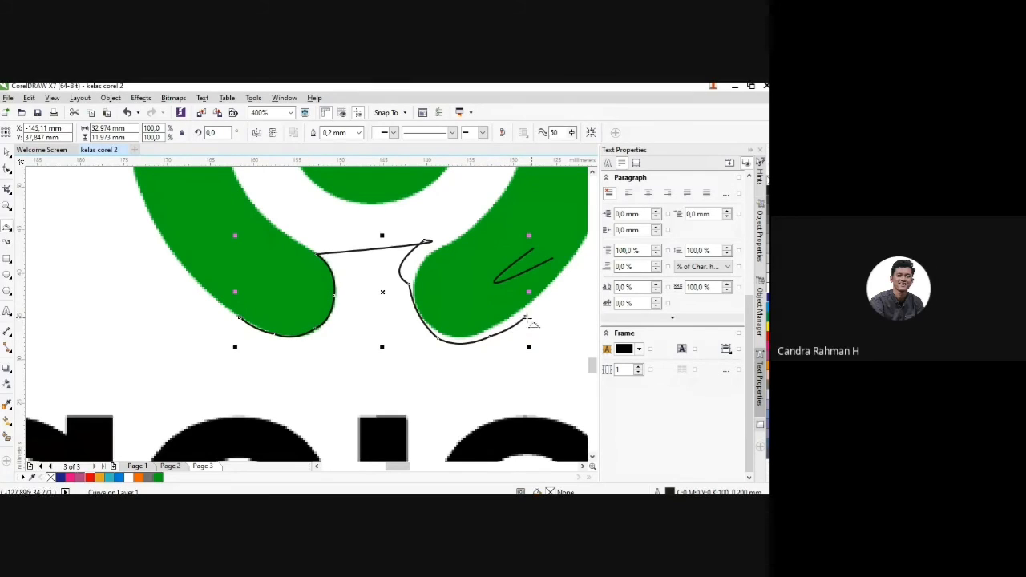
pyautogui.click(525, 317)
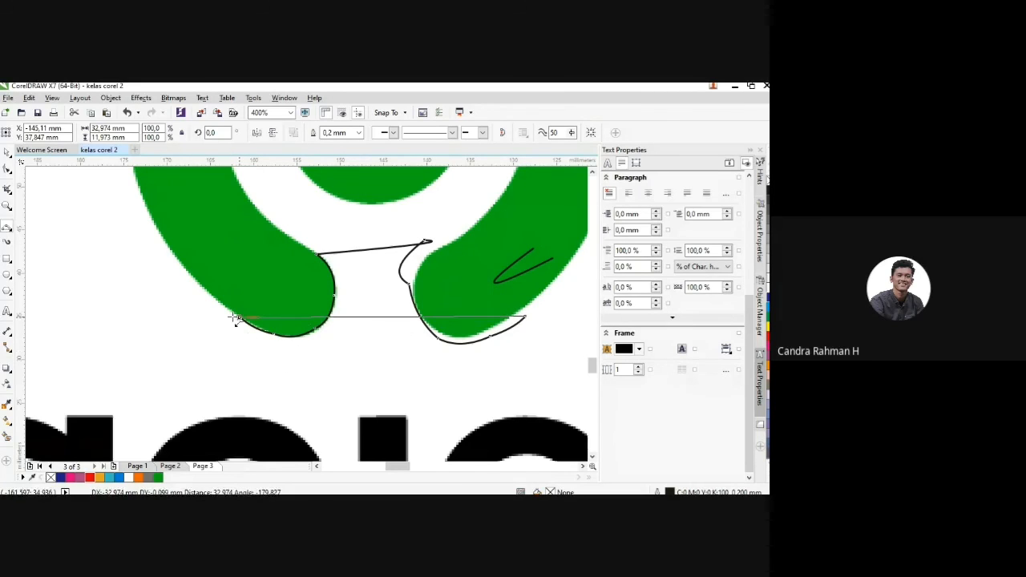
pyautogui.moveTo(237, 319); pyautogui.dragTo(367, 362)
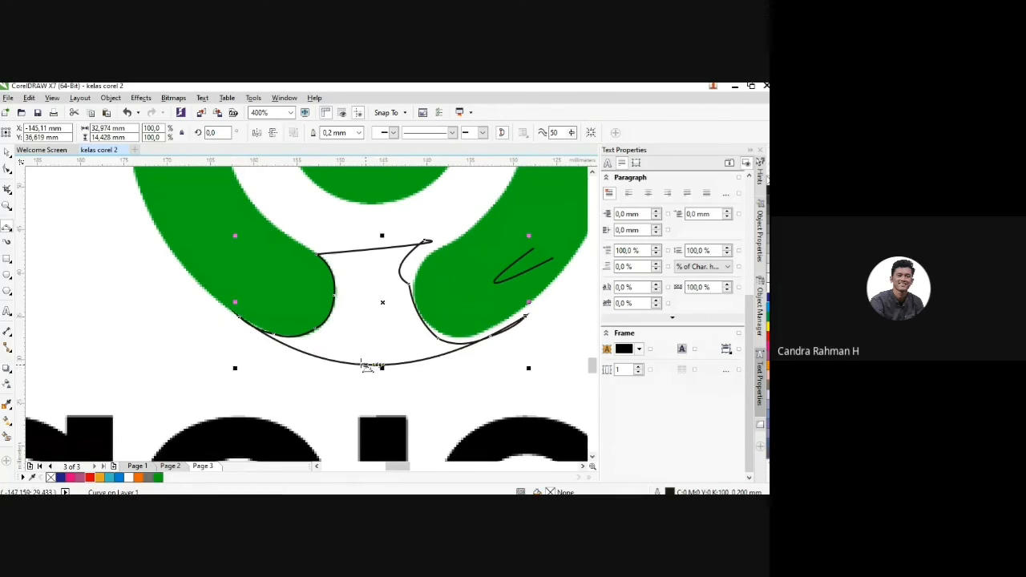
# Step: Compare the rebuilt ring's cut ends with the reference logo's rounded ends and the traced gap shape
pyautogui.scroll(-5, 367, 350)
pyautogui.scroll(4, 394, 337)
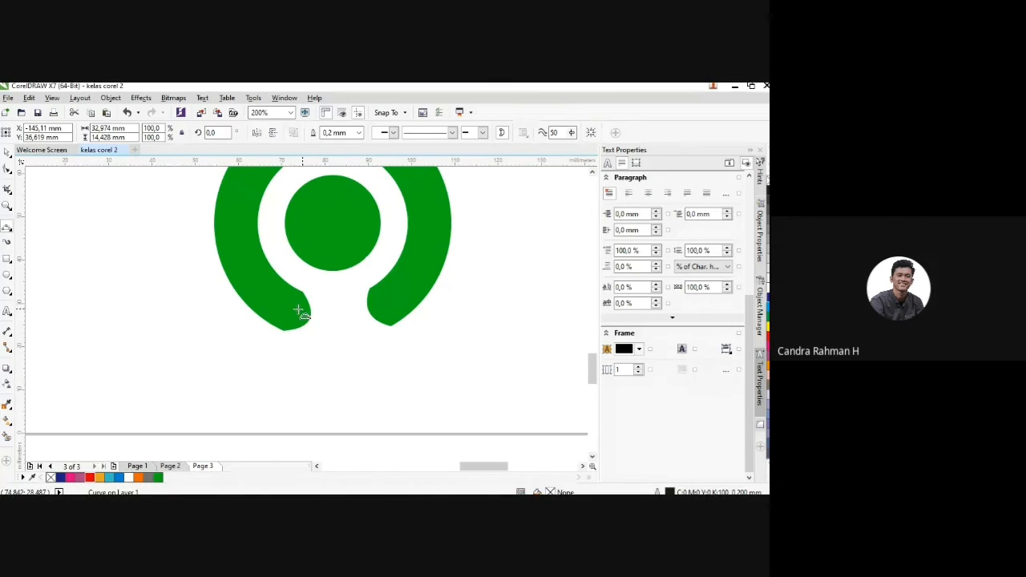
pyautogui.scroll(1, 298, 312)
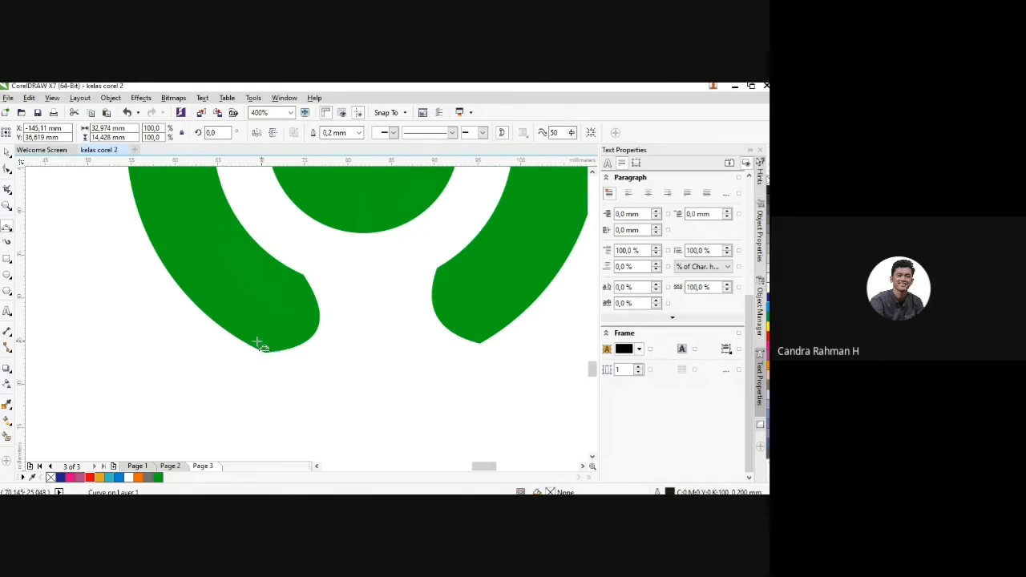
pyautogui.scroll(-1, 258, 343)
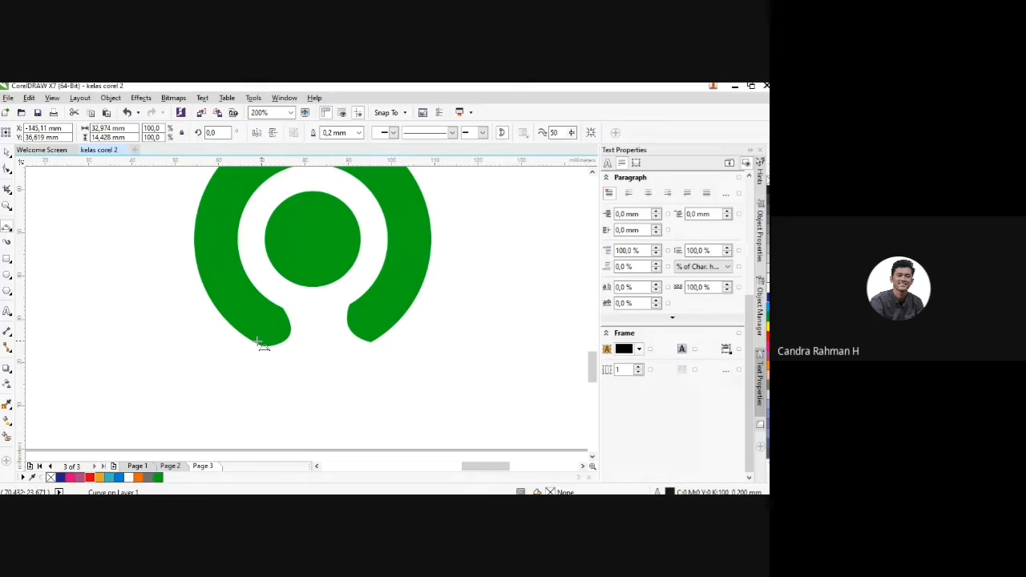
pyautogui.scroll(-1, 306, 329)
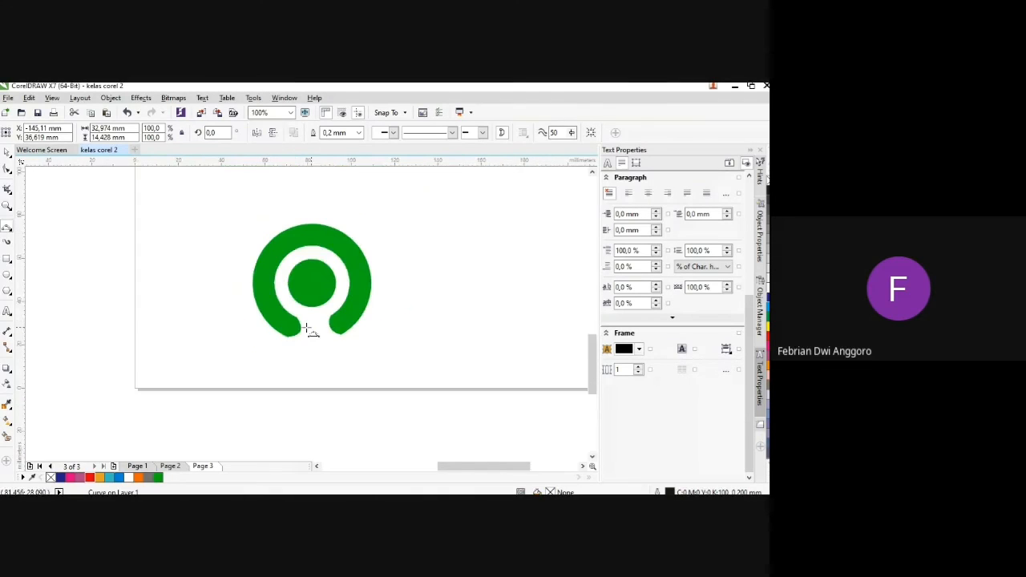
pyautogui.scroll(1, 321, 302)
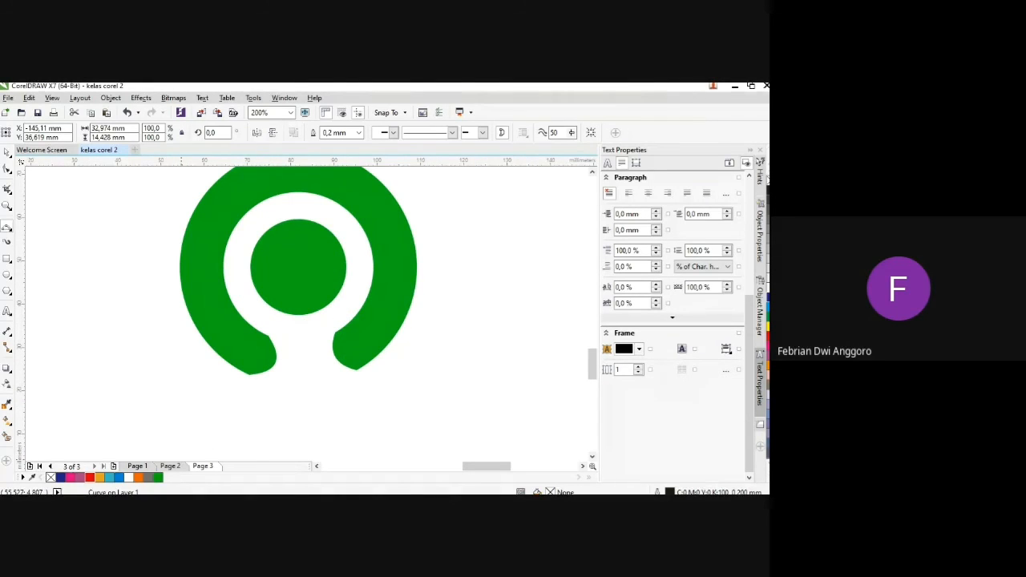
pyautogui.scroll(-4, 287, 365)
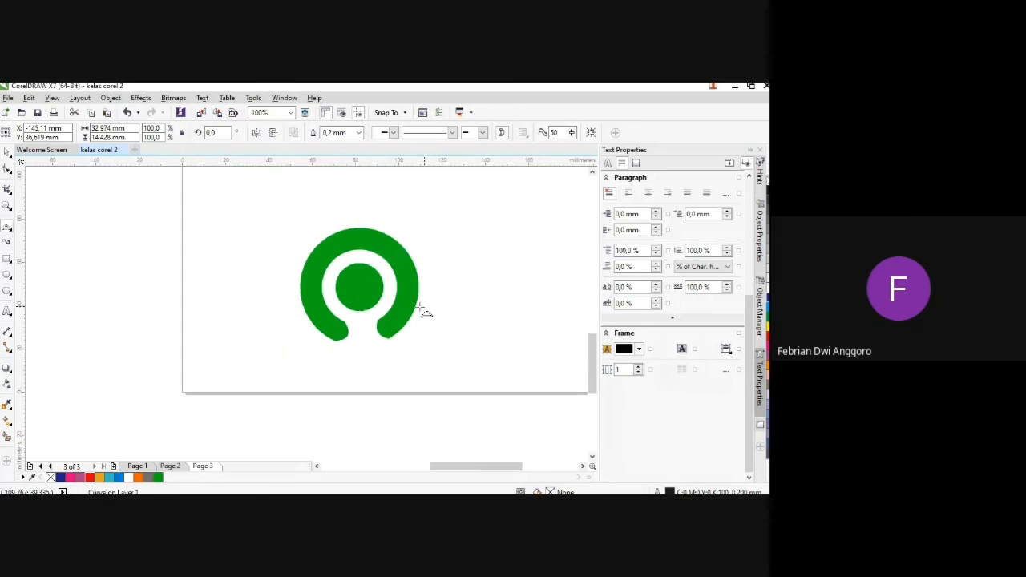
pyautogui.scroll(4, 290, 303)
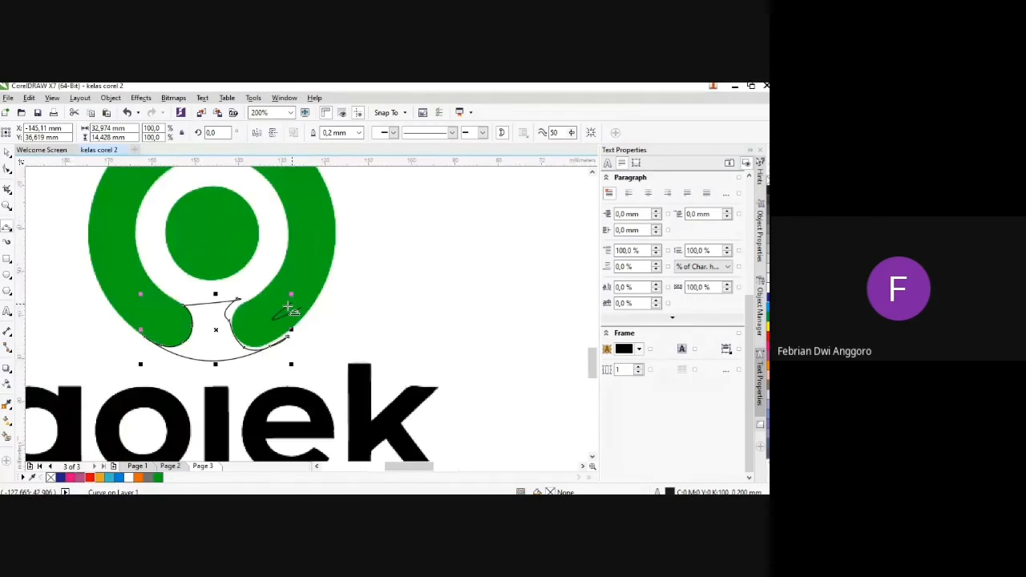
pyautogui.scroll(1, 190, 325)
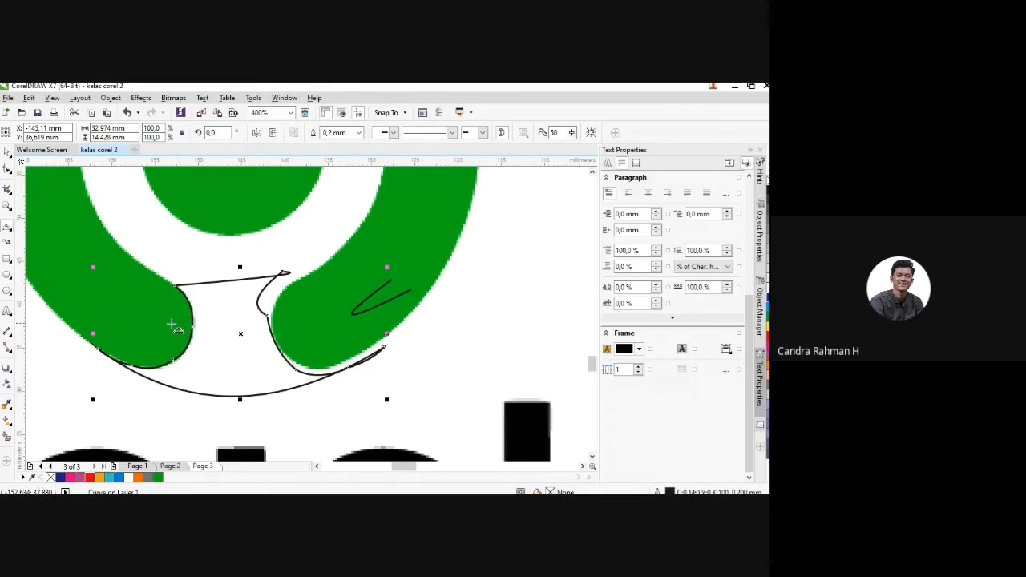
pyautogui.scroll(-3, 248, 369)
pyautogui.scroll(2, 335, 345)
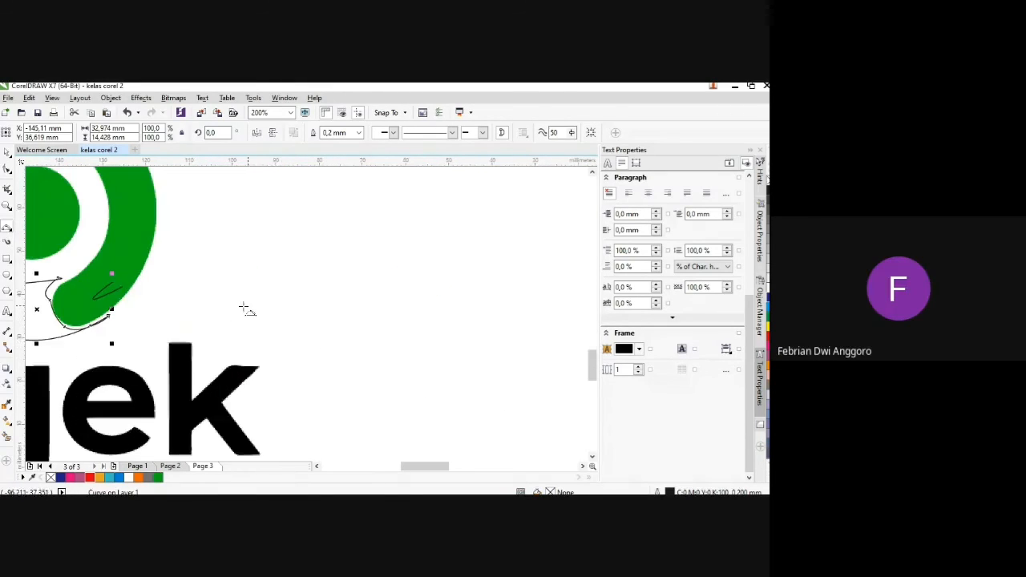
pyautogui.scroll(-3, 250, 310)
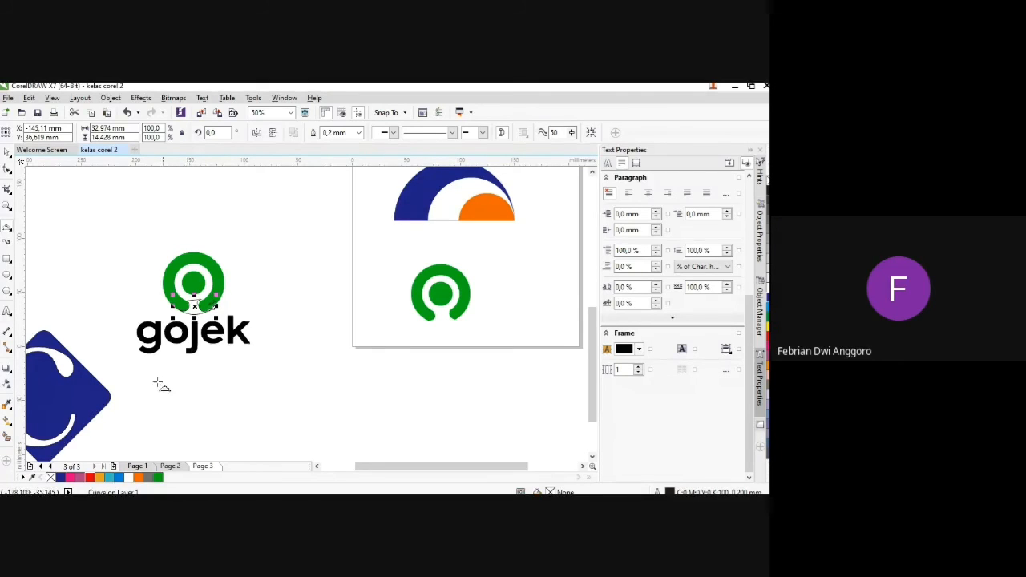
pyautogui.scroll(3, 183, 307)
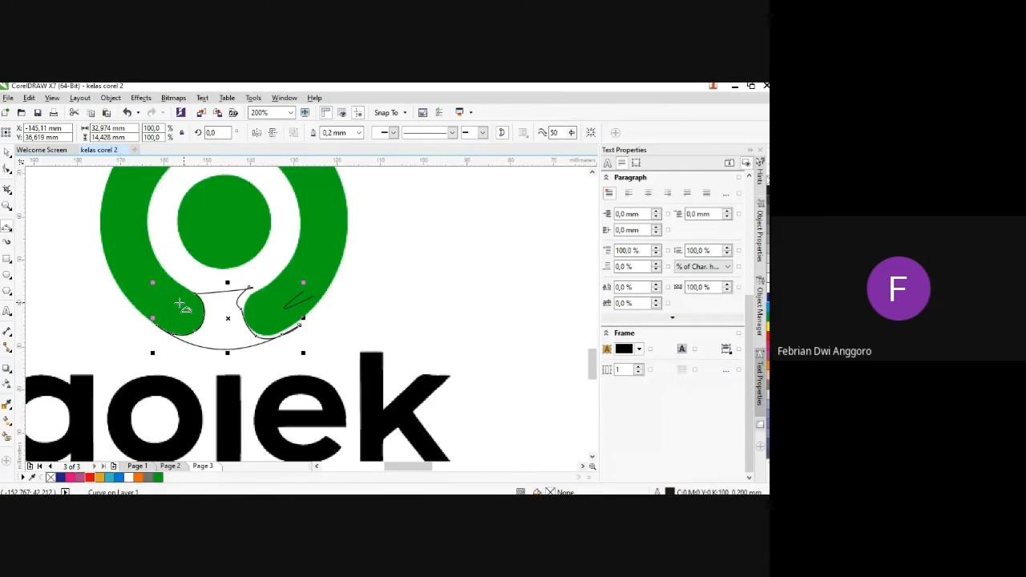
pyautogui.scroll(-2, 202, 309)
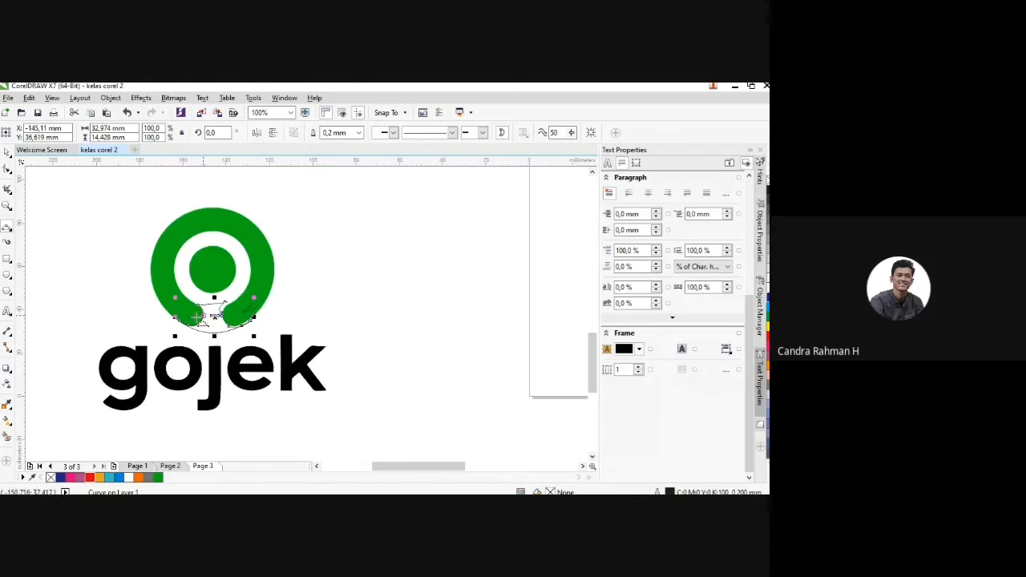
pyautogui.scroll(2, 322, 311)
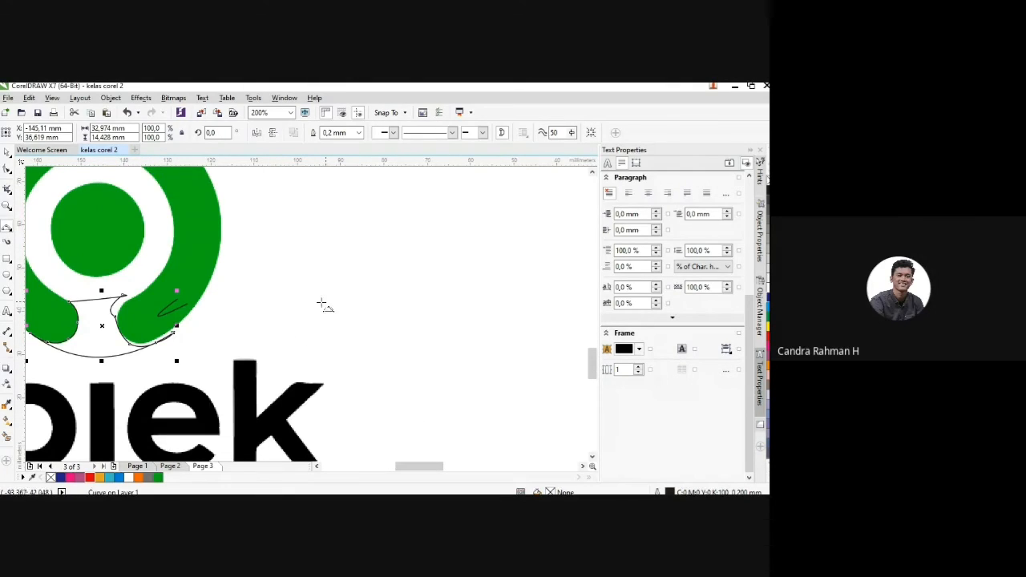
pyautogui.scroll(-2, 217, 313)
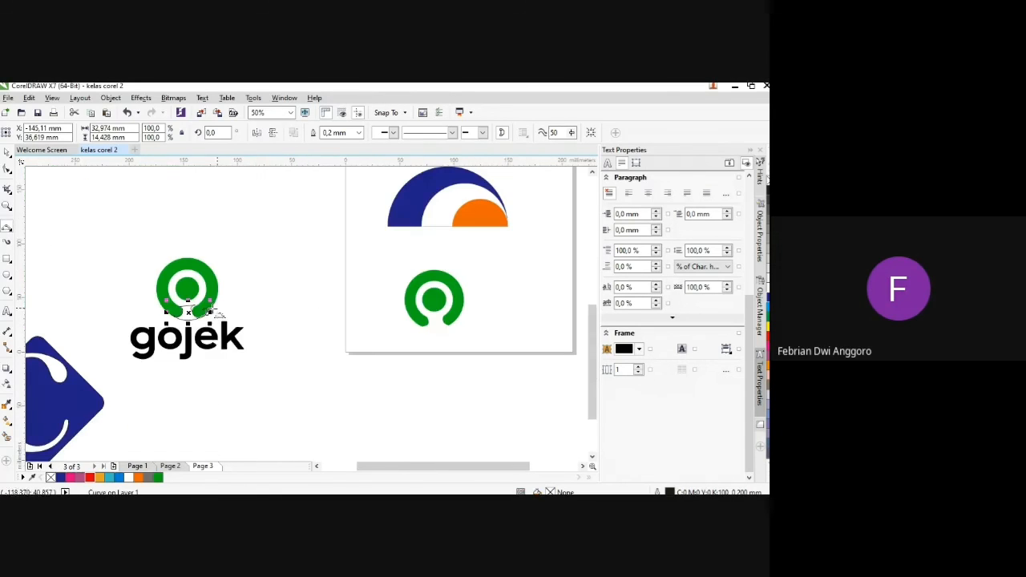
pyautogui.scroll(3, 431, 324)
pyautogui.scroll(-2, 255, 327)
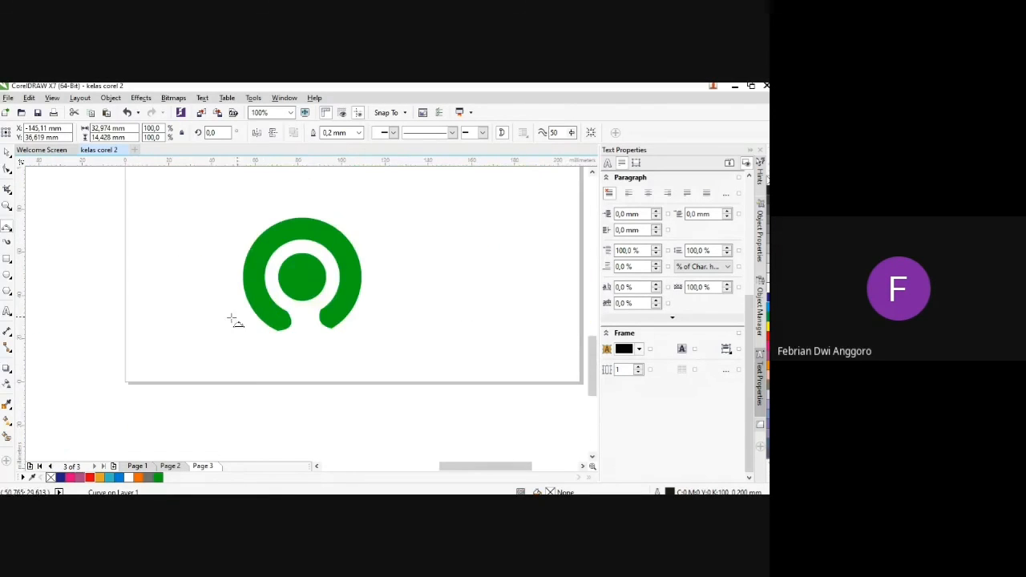
# Step: Move the traced gap shape into the empty area between the reference logo and the page, around X -40, Y 21 mm
pyautogui.scroll(-1, 233, 321)
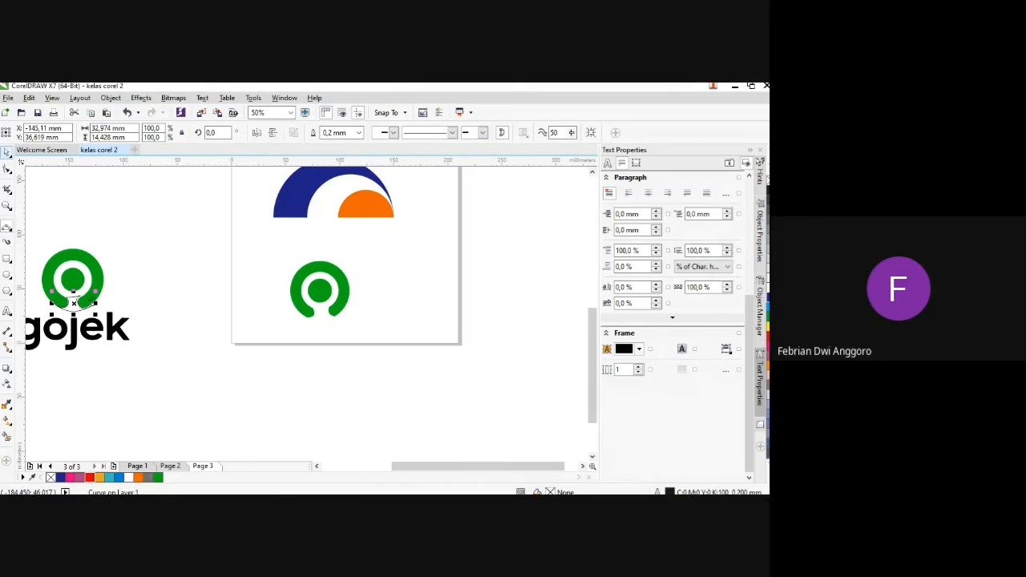
pyautogui.scroll(3, 46, 289)
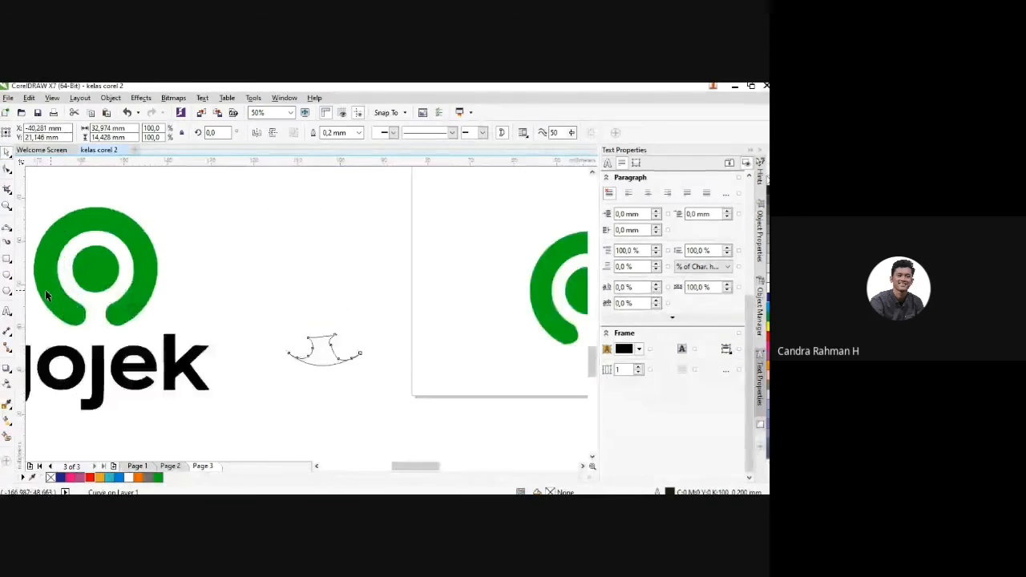
pyautogui.scroll(-1, 192, 349)
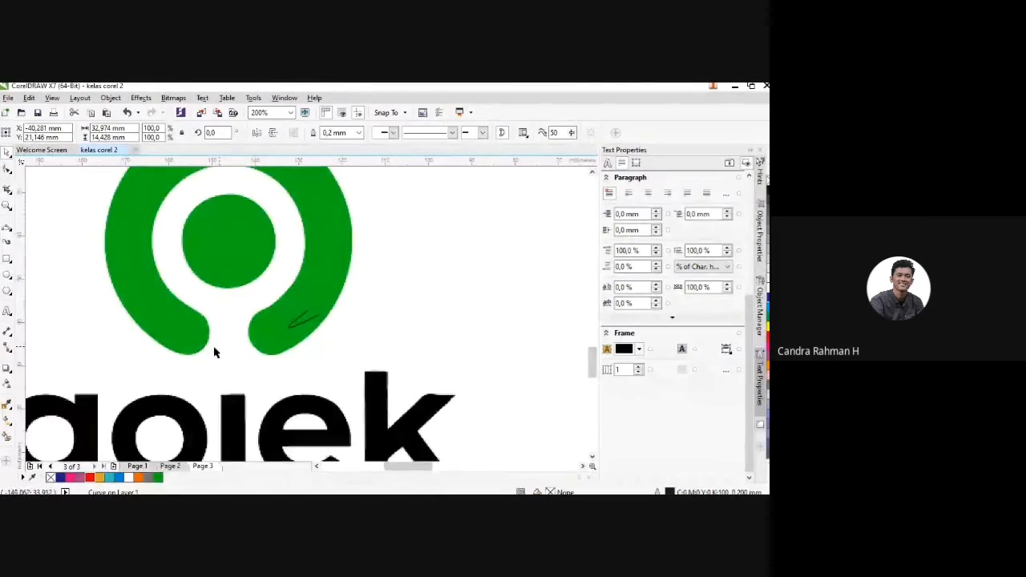
pyautogui.scroll(-2, 203, 362)
pyautogui.click(172, 338)
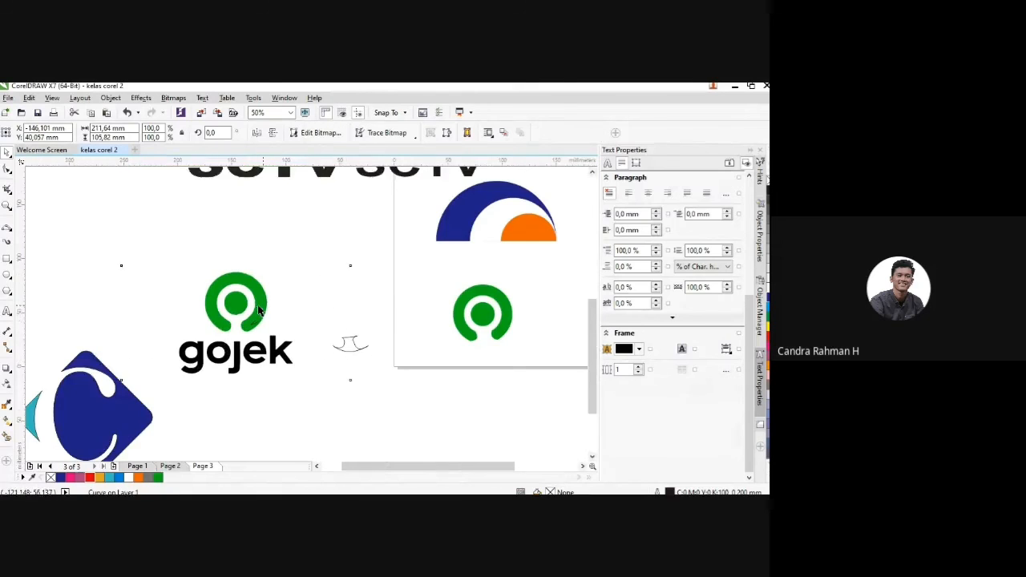
pyautogui.scroll(2, 169, 338)
pyautogui.click(168, 338)
pyautogui.scroll(-2, 195, 318)
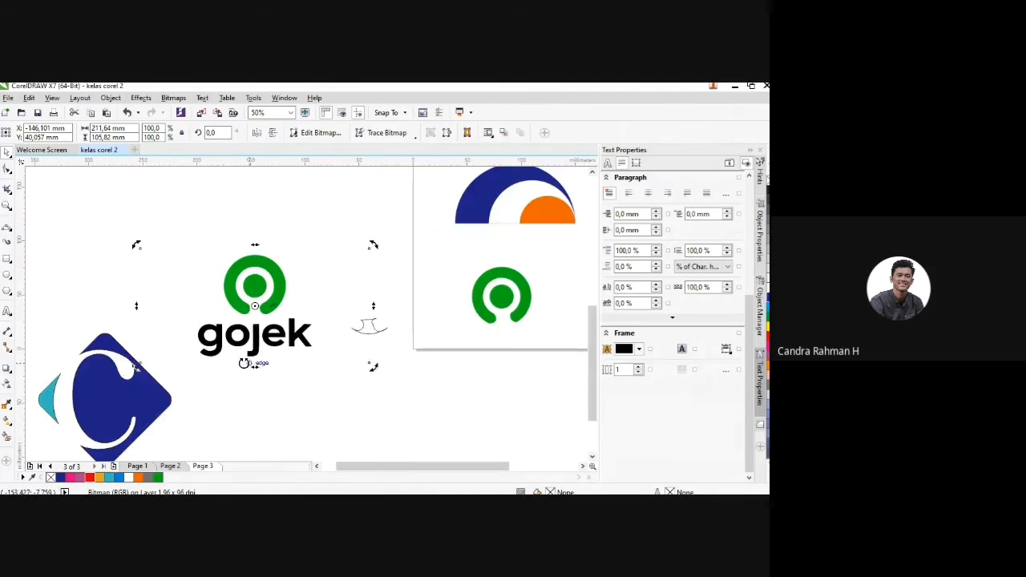
# Step: Trace the rounded end of the reference ring's left arm with 3-point curve arcs, about 9 by 9.9 mm overall
pyautogui.click(252, 374)
pyautogui.scroll(1, 235, 303)
pyautogui.scroll(2, 235, 303)
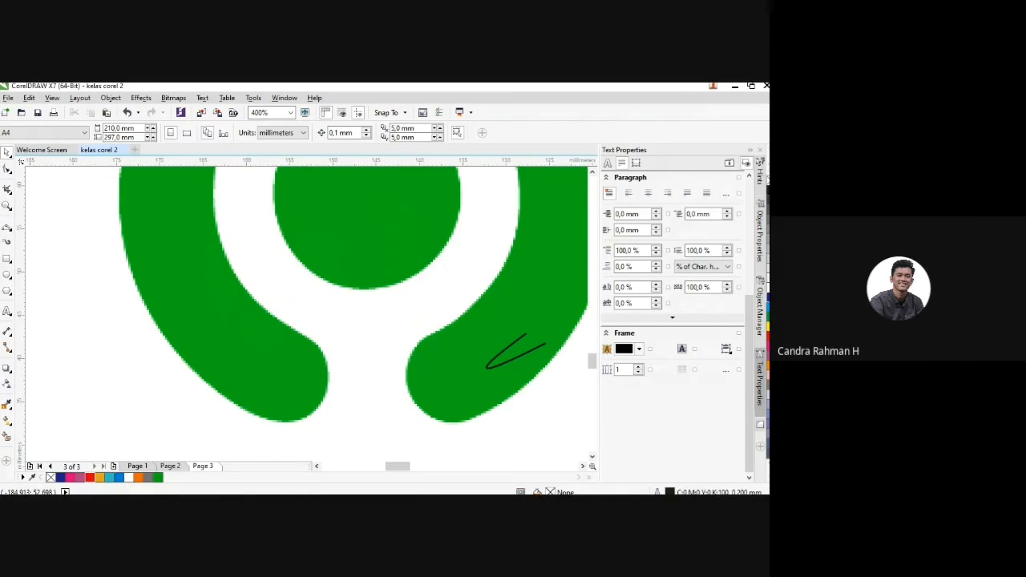
pyautogui.click(6, 229)
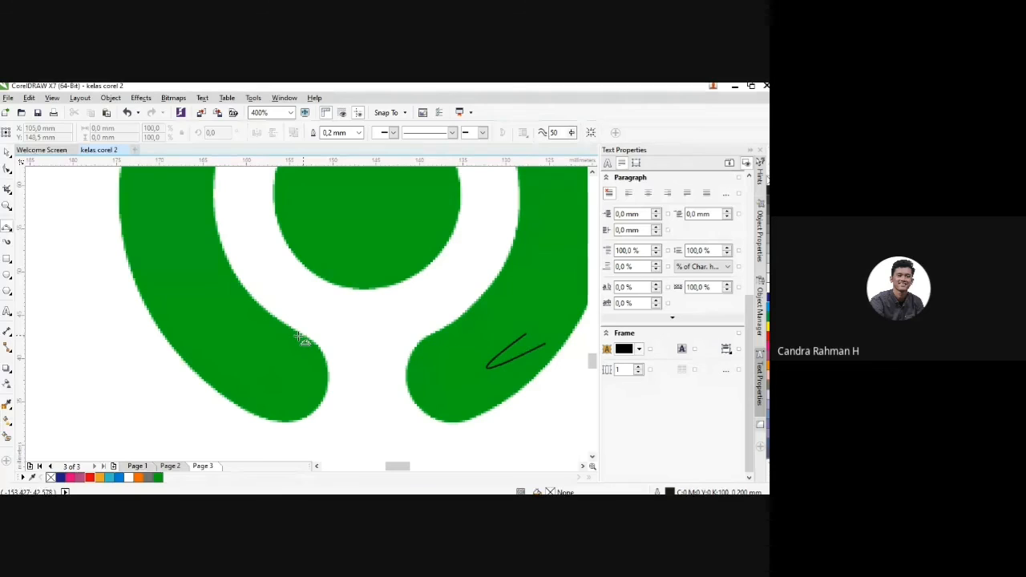
pyautogui.moveTo(299, 339)
pyautogui.mouseDown()
pyautogui.moveTo(331, 373)
pyautogui.moveTo(316, 366)
pyautogui.moveTo(316, 345)
pyautogui.moveTo(315, 369)
pyautogui.mouseUp()
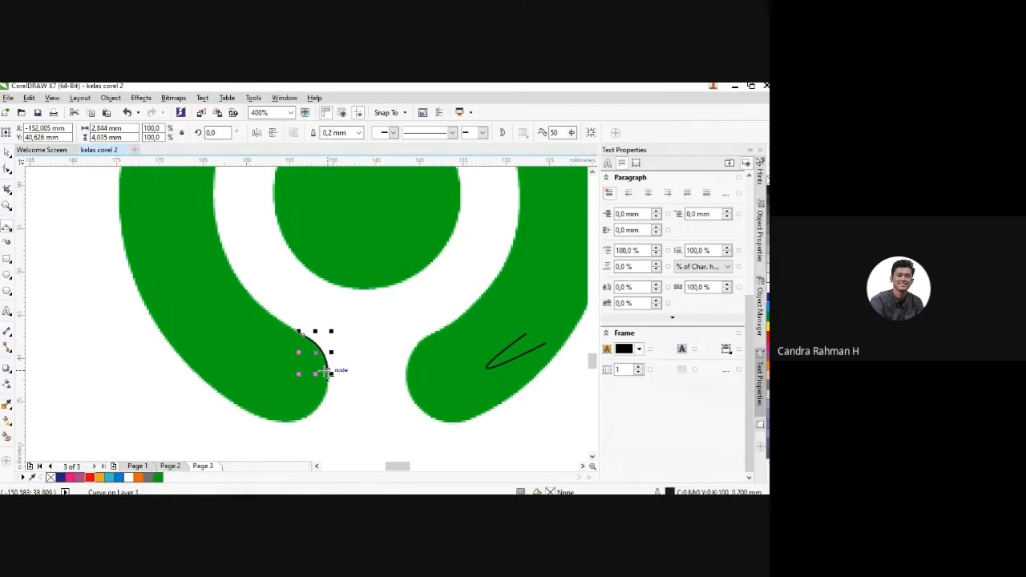
pyautogui.moveTo(328, 372)
pyautogui.mouseDown()
pyautogui.moveTo(329, 401)
pyautogui.moveTo(318, 405)
pyautogui.mouseUp()
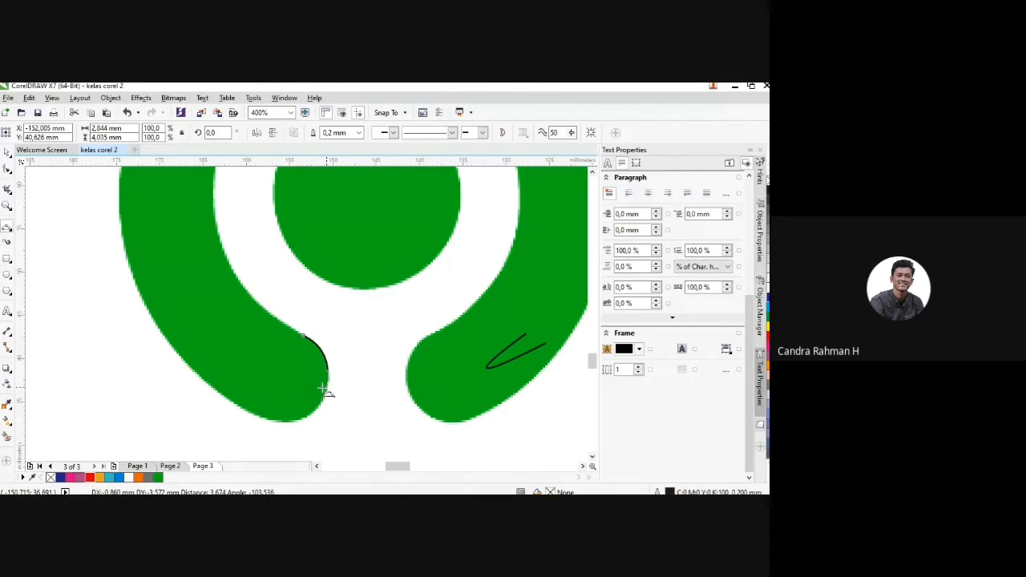
pyautogui.click(324, 388)
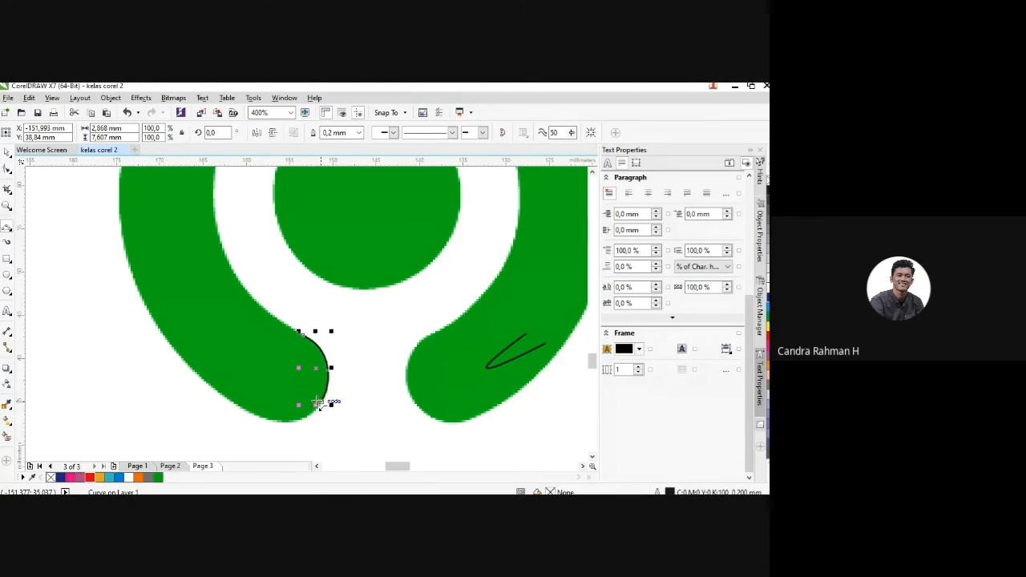
pyautogui.click(318, 403)
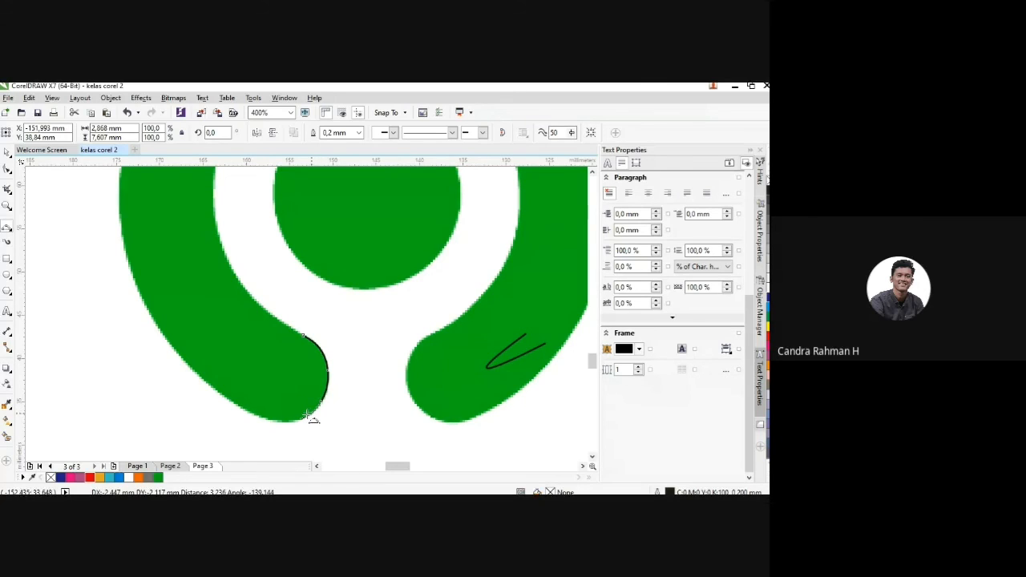
pyautogui.click(309, 415)
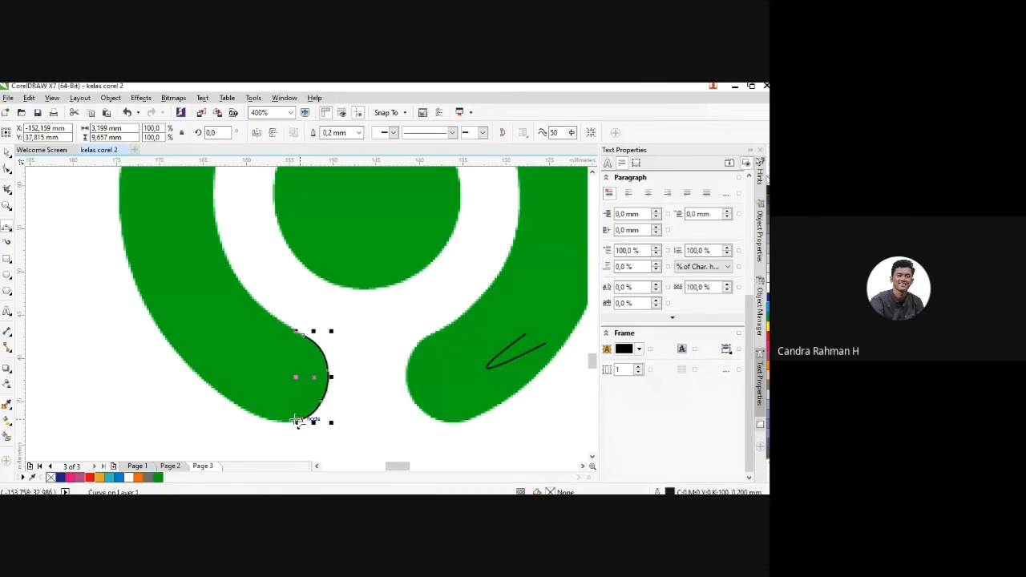
pyautogui.moveTo(297, 418); pyautogui.dragTo(249, 417)
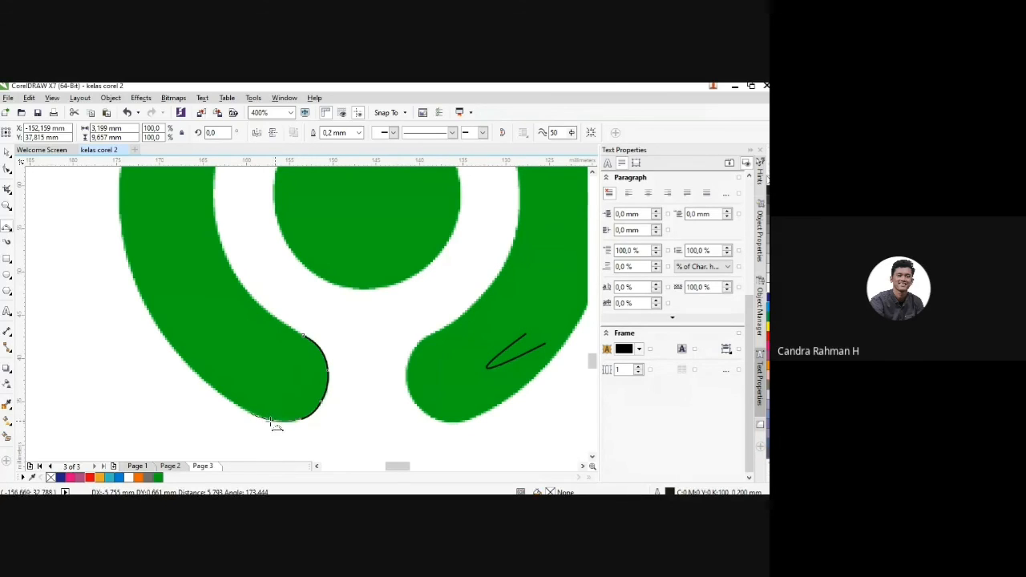
pyautogui.click(273, 421)
# Step: Extend the curve with a downward-bulging arc below the gap to the right arm's outer edge, about 27.6 by 15.9 mm overall
pyautogui.scroll(-1, 283, 339)
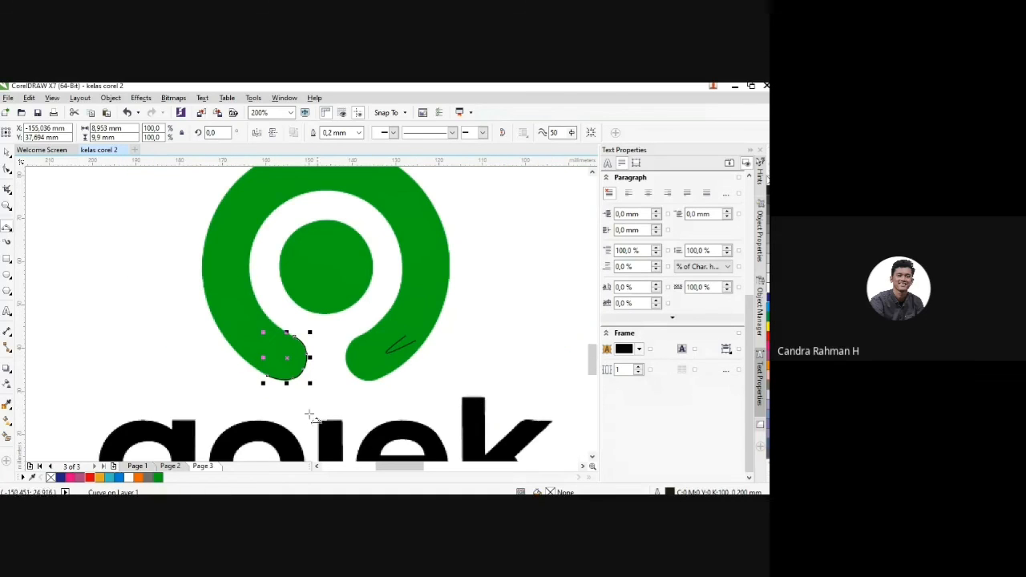
pyautogui.scroll(1, 344, 413)
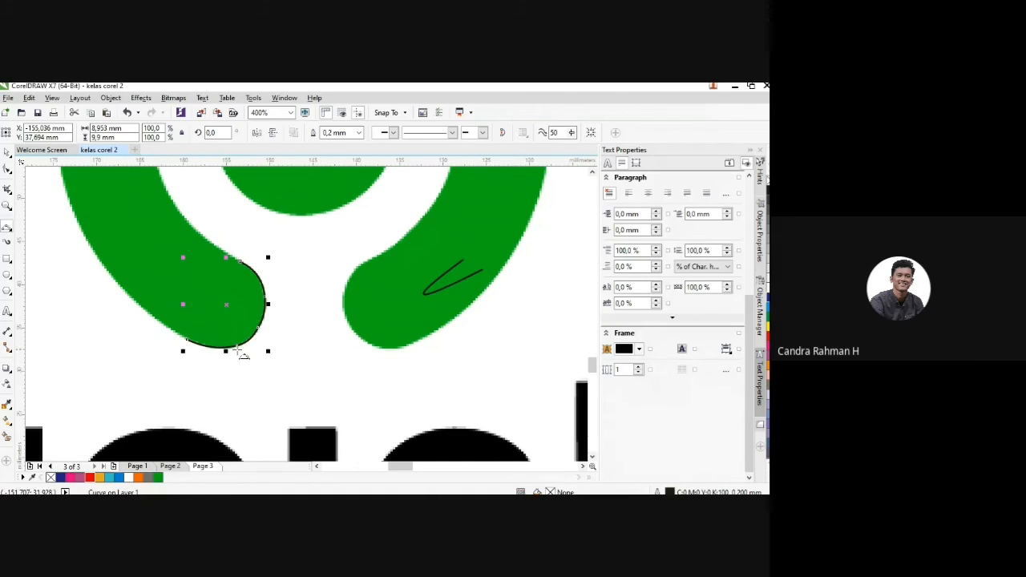
pyautogui.click(183, 347)
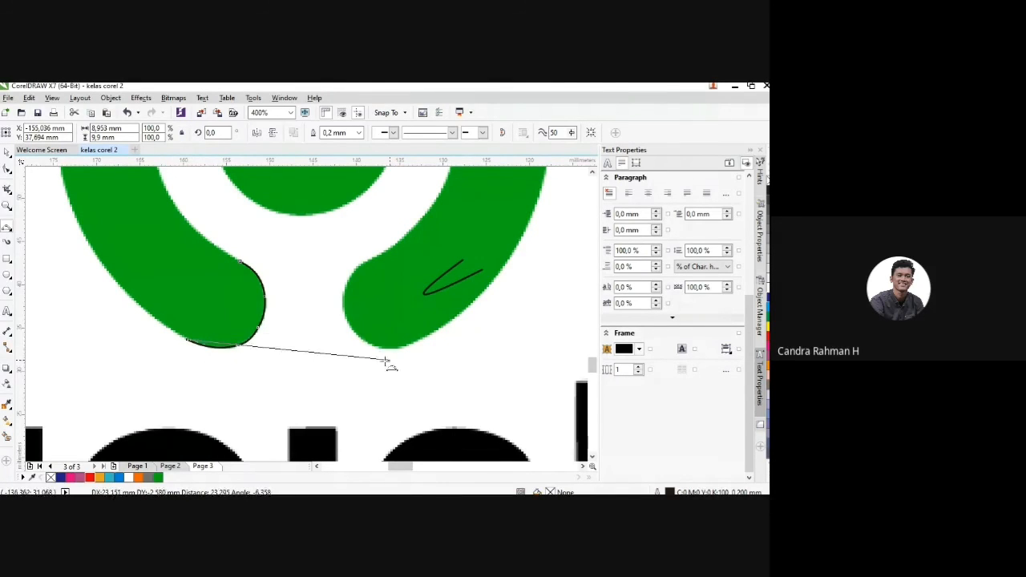
pyautogui.click(422, 339)
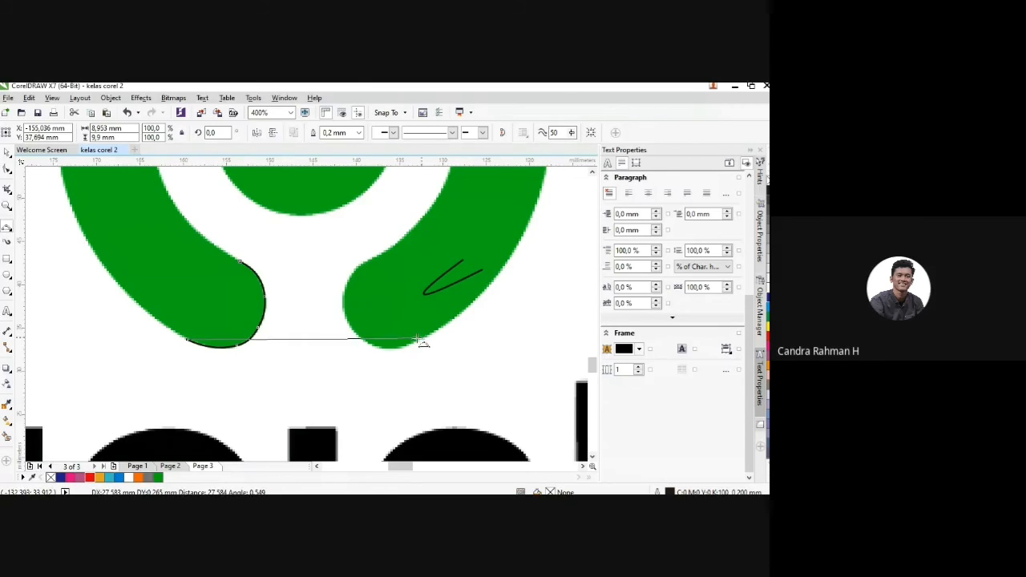
pyautogui.click(307, 399)
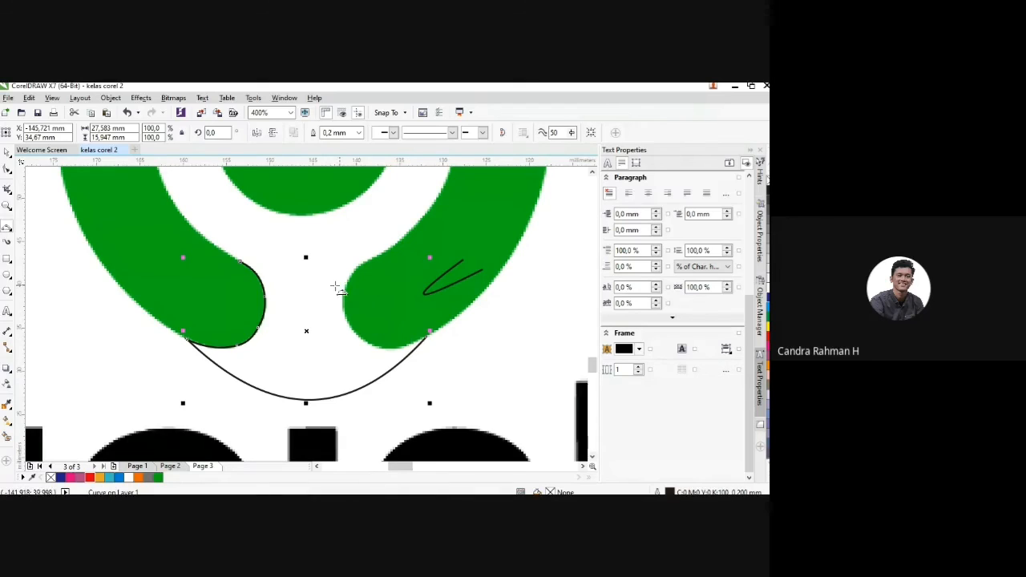
# Step: Continue the curve around the right arm's rounded end up to its inner edge with successive 3-point arcs
pyautogui.scroll(1, 338, 287)
pyautogui.moveTo(511, 391); pyautogui.dragTo(413, 412)
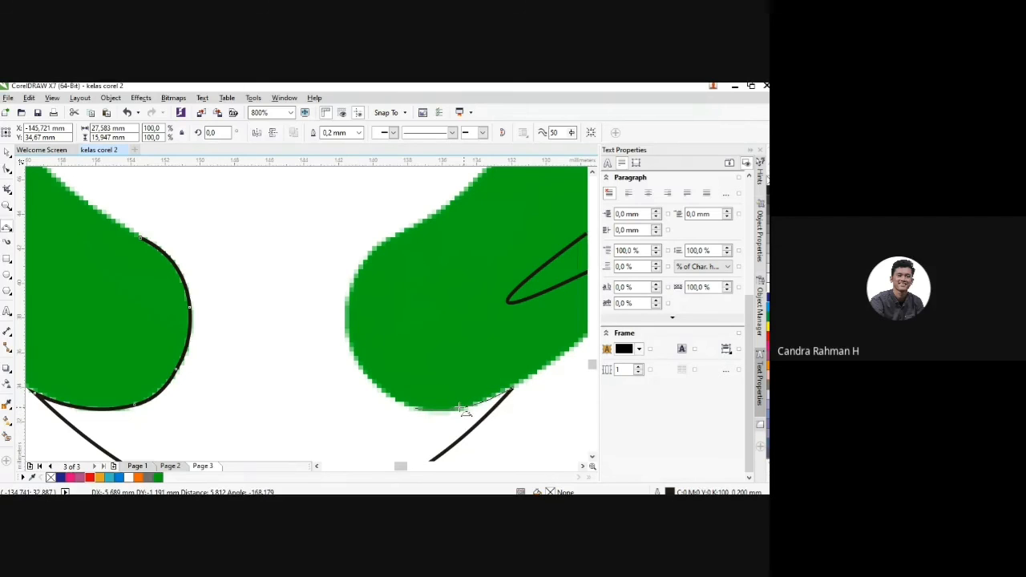
pyautogui.click(457, 410)
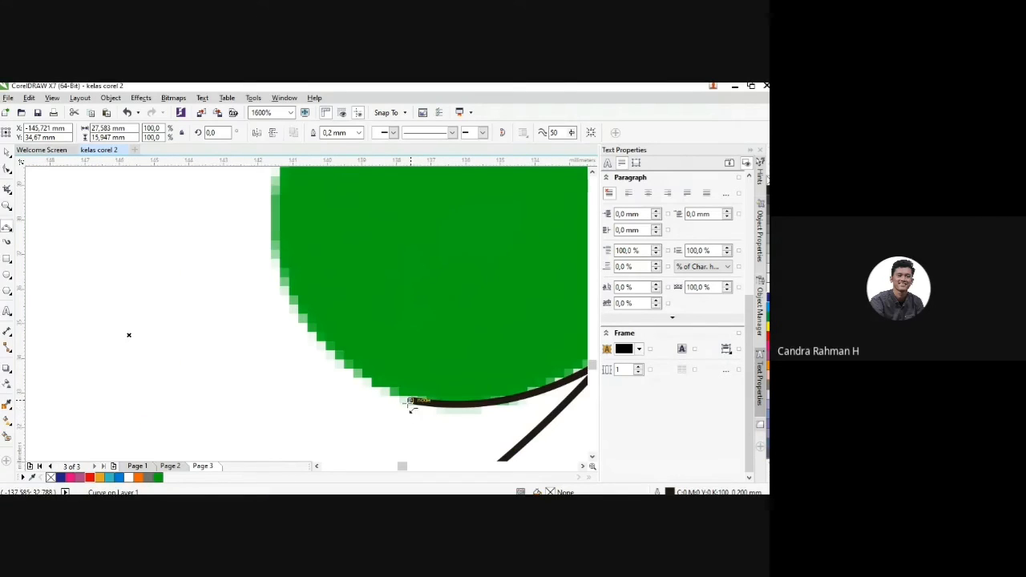
pyautogui.click(410, 400)
pyautogui.moveTo(276, 264); pyautogui.dragTo(275, 266)
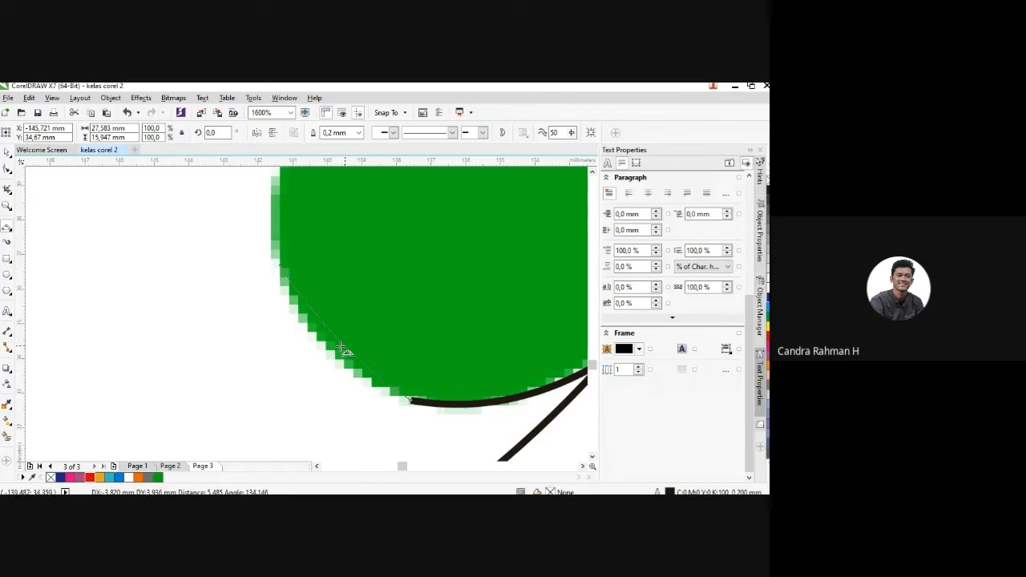
pyautogui.press('space')
pyautogui.scroll(-2, 325, 353)
pyautogui.scroll(1, 325, 352)
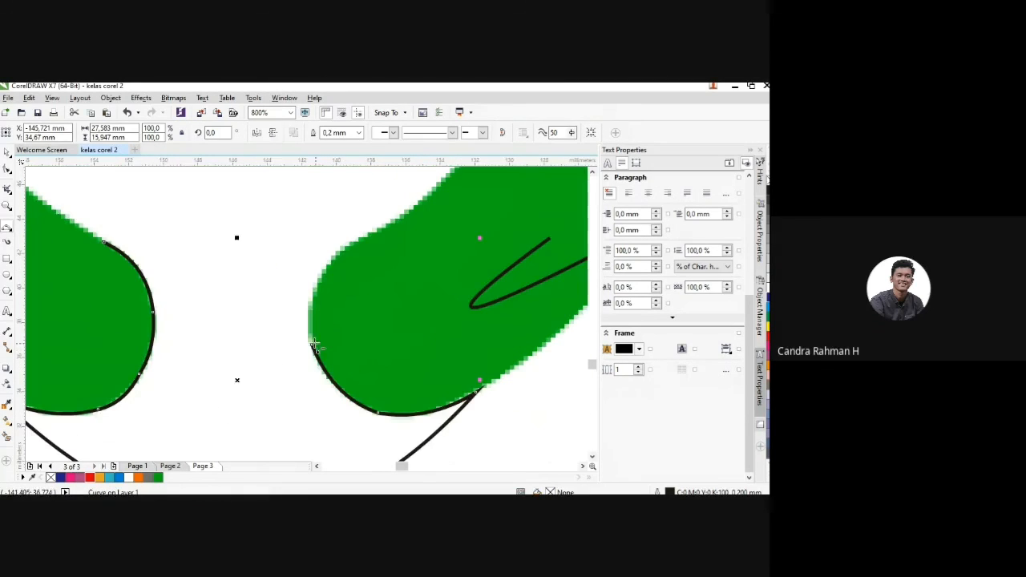
pyautogui.click(318, 348)
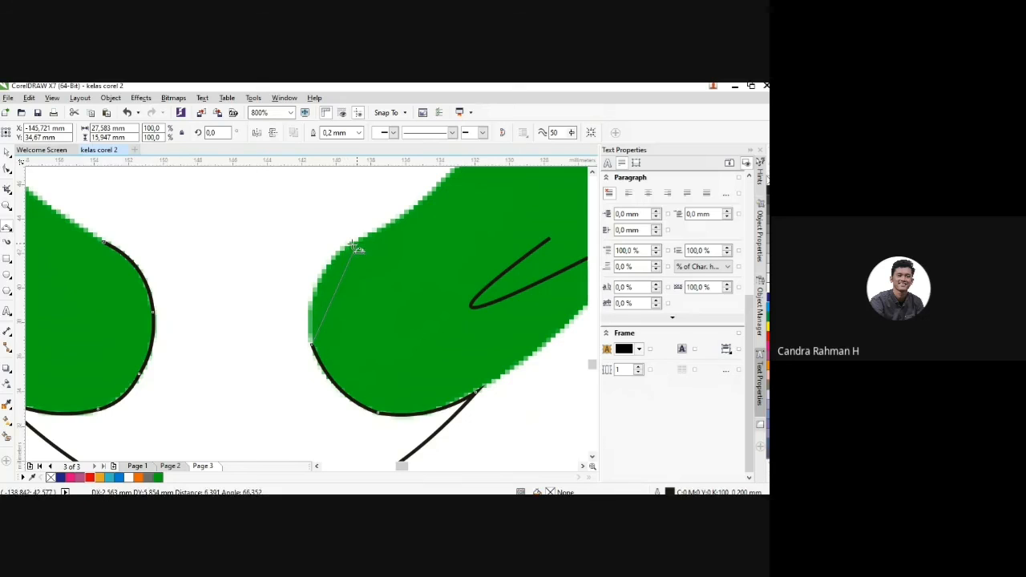
pyautogui.click(318, 283)
pyautogui.press('space')
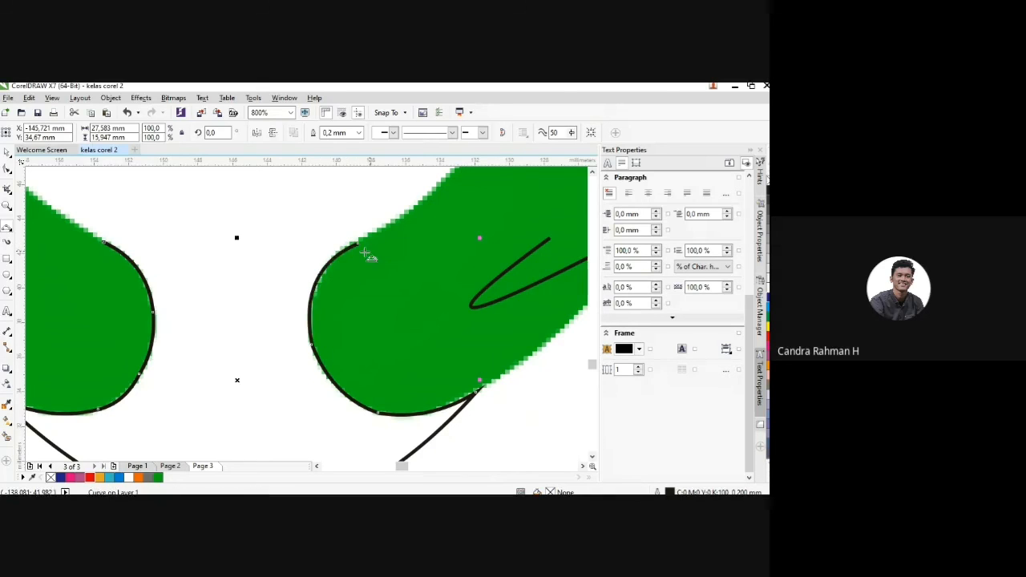
# Step: Close the gap outline with an upward-bulging arc joining both arms' inner ends, about 27.6 by 17.8 mm overall
pyautogui.scroll(-1, 298, 218)
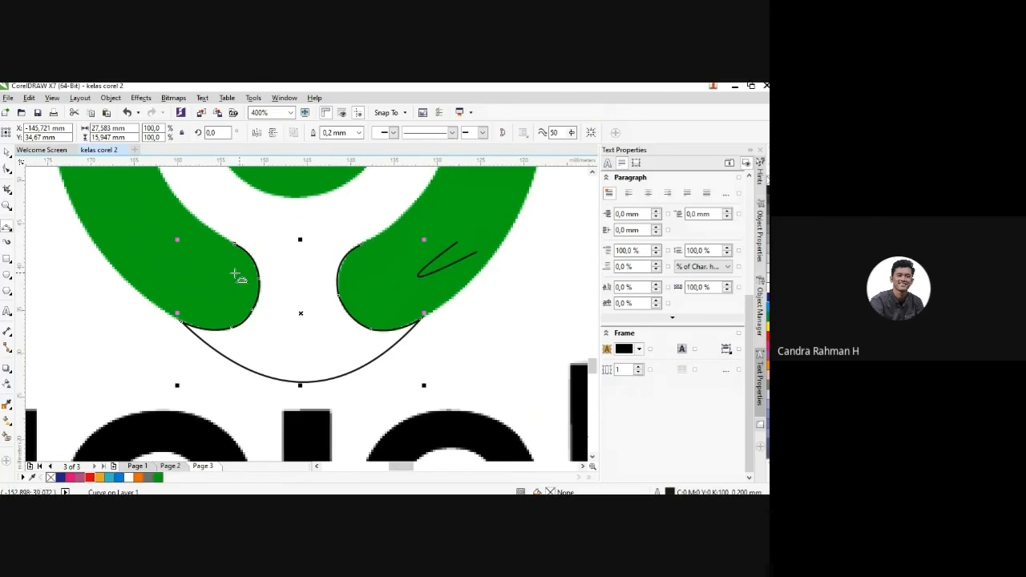
pyautogui.scroll(1, 245, 273)
pyautogui.scroll(-1, 244, 273)
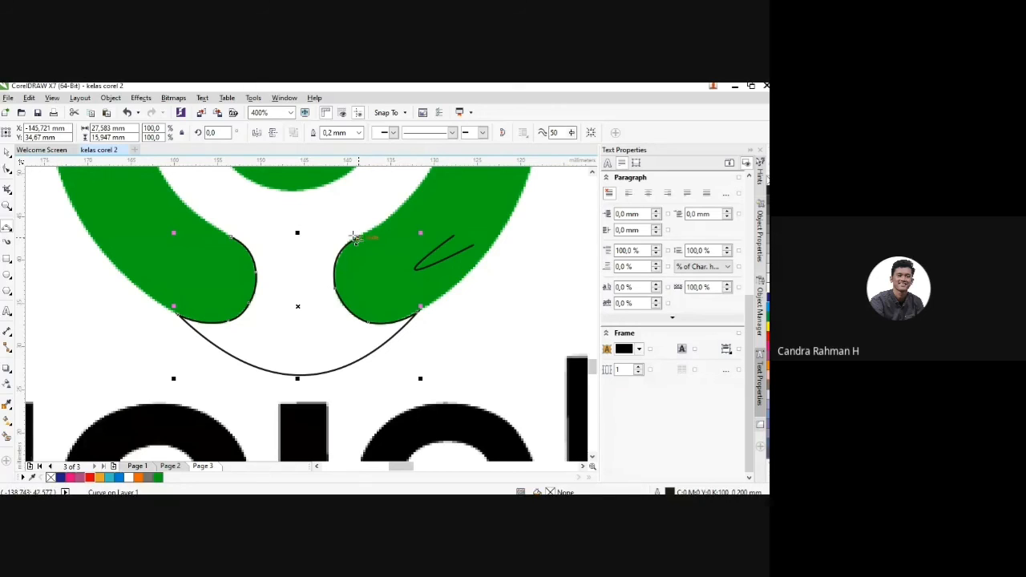
pyautogui.moveTo(355, 238); pyautogui.dragTo(232, 236)
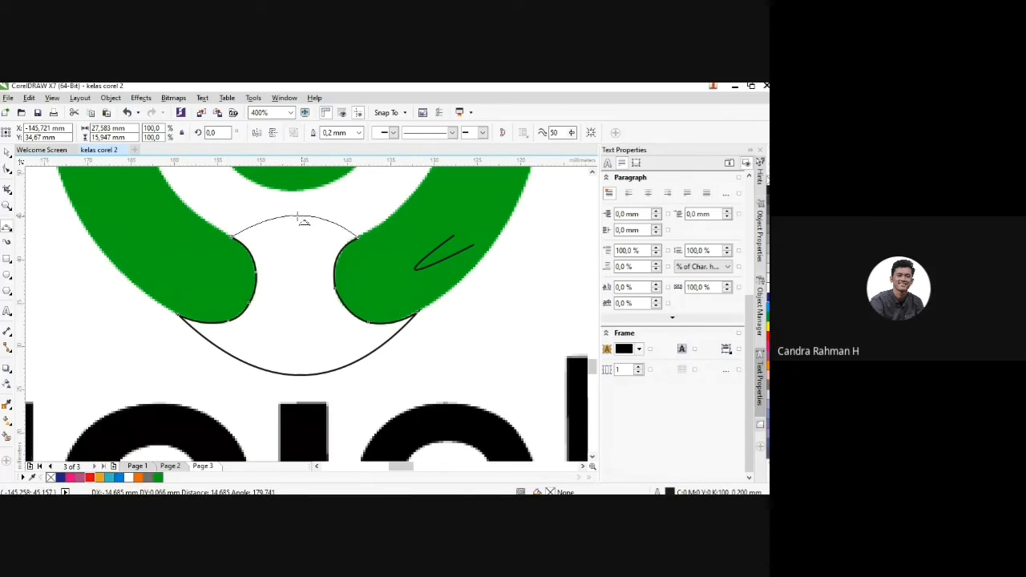
pyautogui.click(306, 223)
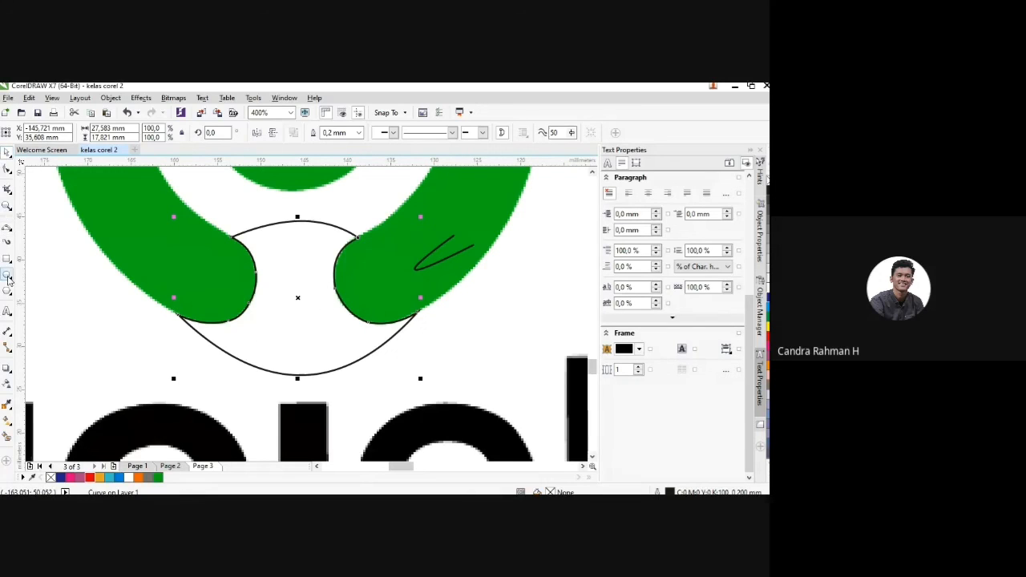
# Step: Move the new gap shape off the reference logo to just below the rebuilt ring, around X 78.5, Y 6.1 mm
pyautogui.scroll(-1, 277, 273)
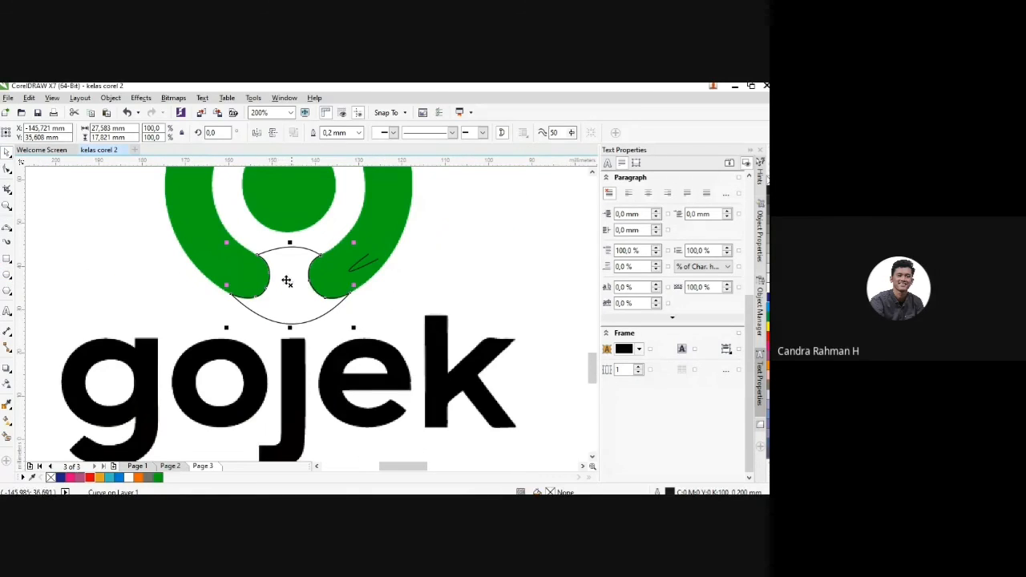
pyautogui.scroll(1, 291, 277)
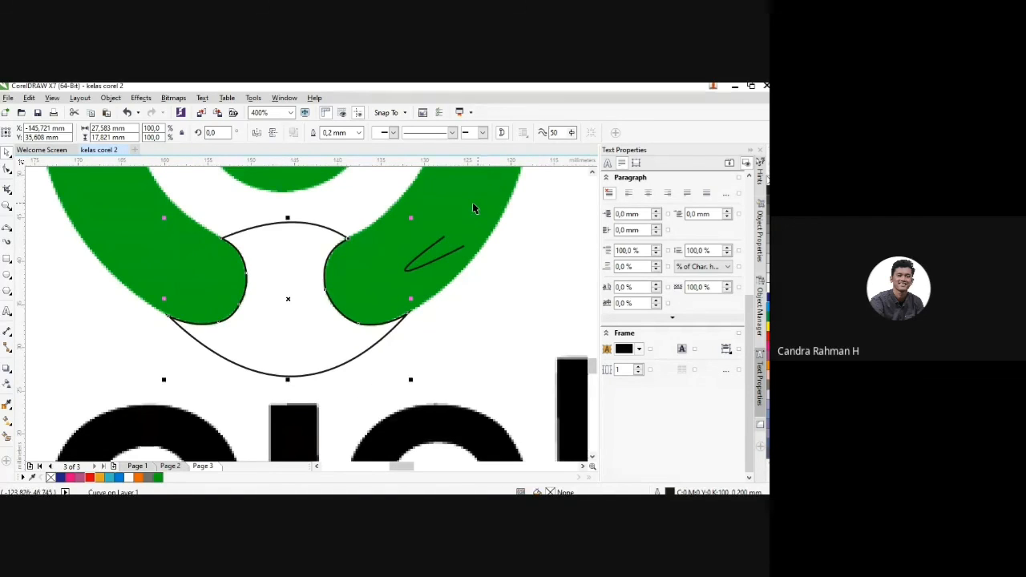
pyautogui.scroll(-1, 282, 295)
pyautogui.scroll(-1, 167, 280)
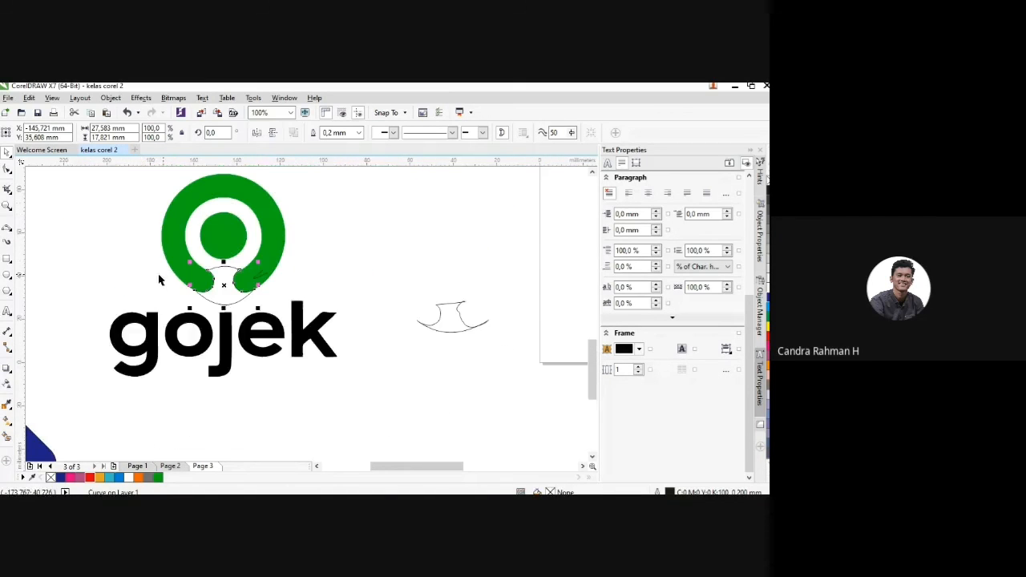
pyautogui.moveTo(221, 287); pyautogui.dragTo(425, 351)
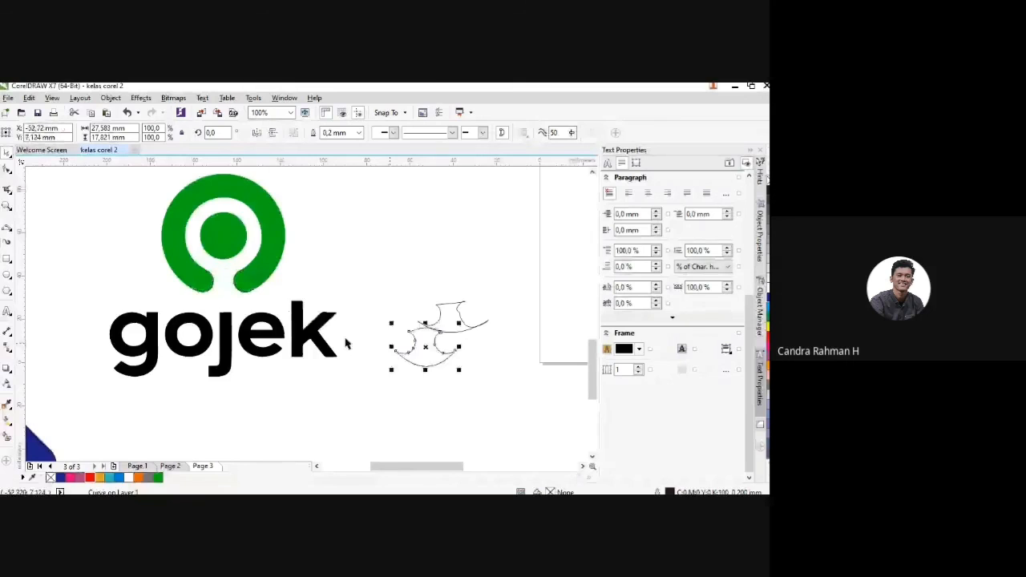
pyautogui.scroll(-2, 293, 339)
pyautogui.scroll(1, 290, 319)
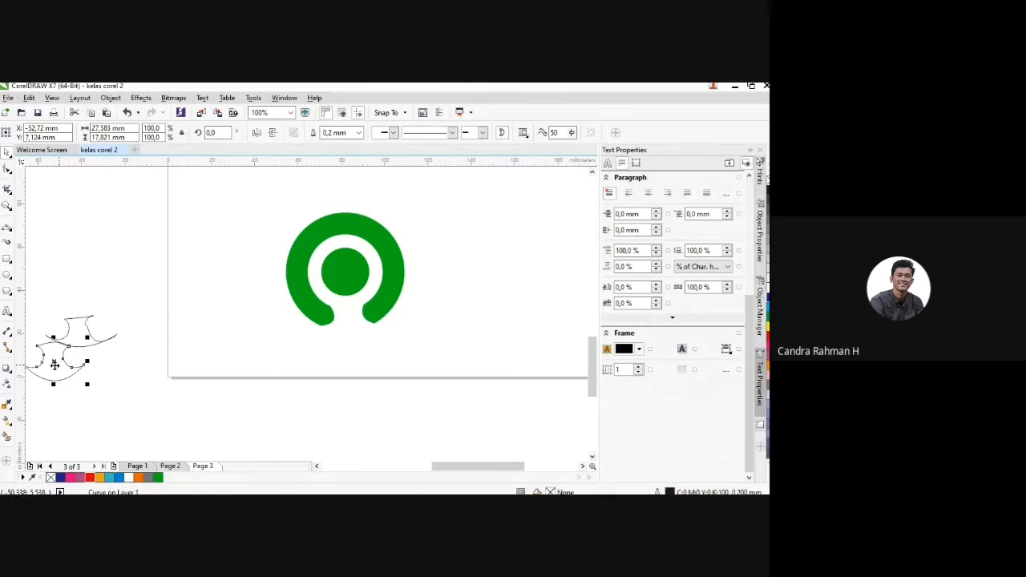
pyautogui.moveTo(52, 360); pyautogui.dragTo(337, 360)
pyautogui.scroll(-2, 184, 340)
pyautogui.scroll(2, 289, 327)
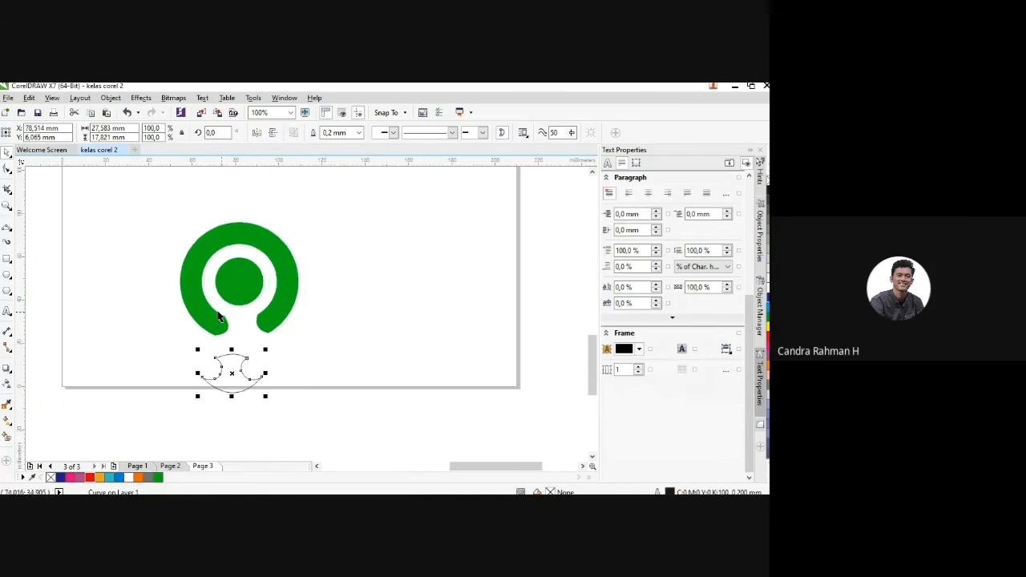
# Step: Move the new gap shape to just above the rebuilt ring, around X 84.9, Y 87.6 mm
pyautogui.scroll(2, 200, 348)
pyautogui.scroll(-2, 254, 324)
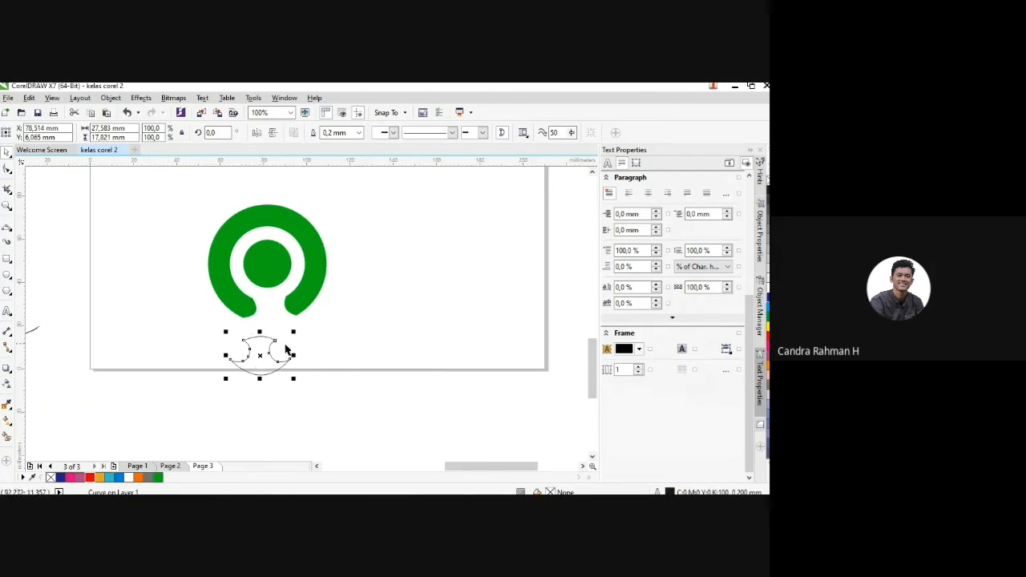
pyautogui.scroll(-1, 252, 330)
pyautogui.scroll(1, 260, 401)
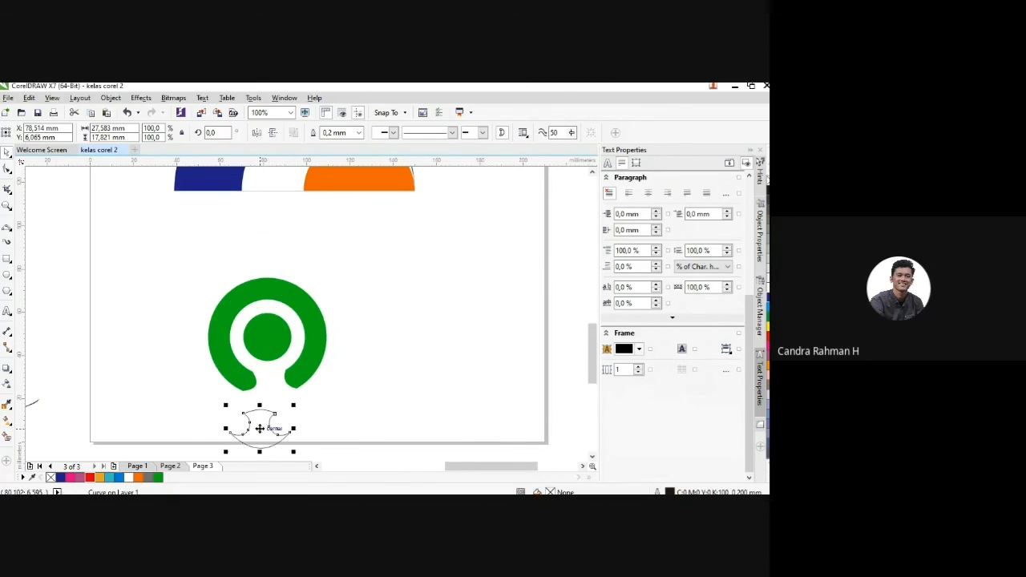
pyautogui.moveTo(264, 424); pyautogui.dragTo(273, 252)
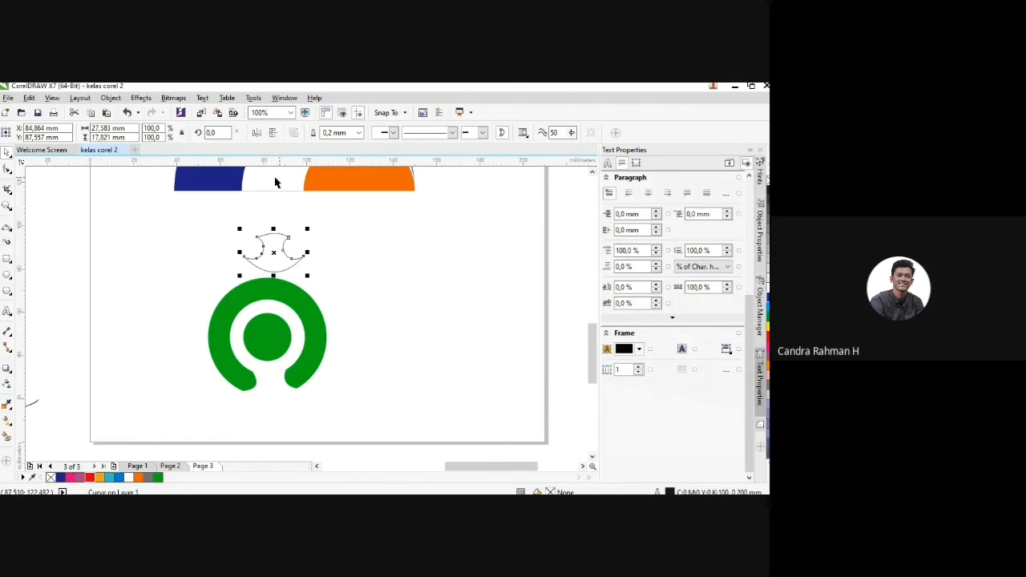
# Step: Flip the gap shape vertically and move it onto the ring's upper edge, around X 82.4, Y 71.3 mm
pyautogui.click(273, 132)
pyautogui.scroll(2, 259, 287)
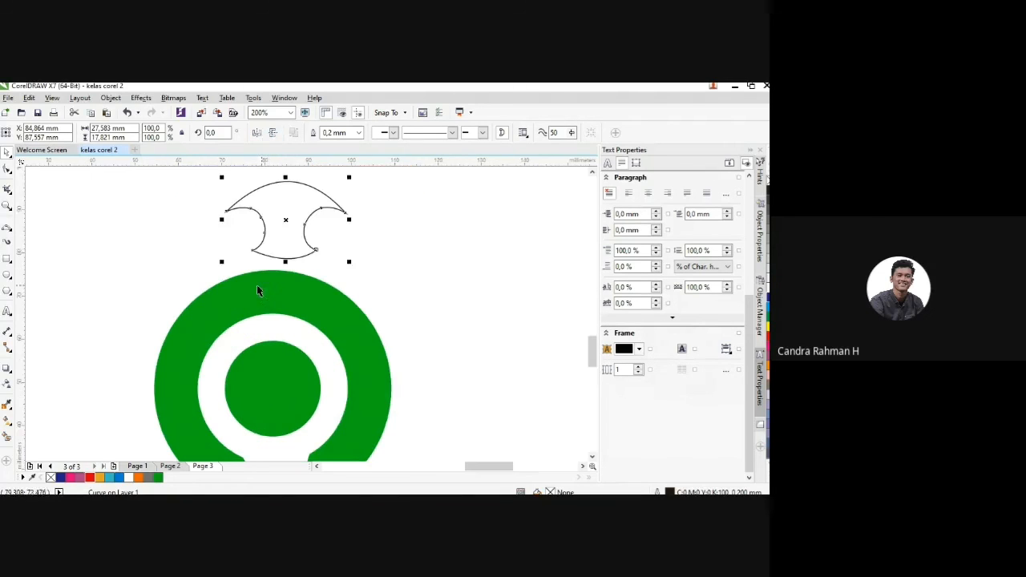
pyautogui.moveTo(289, 223); pyautogui.dragTo(271, 309)
pyautogui.scroll(-2, 273, 281)
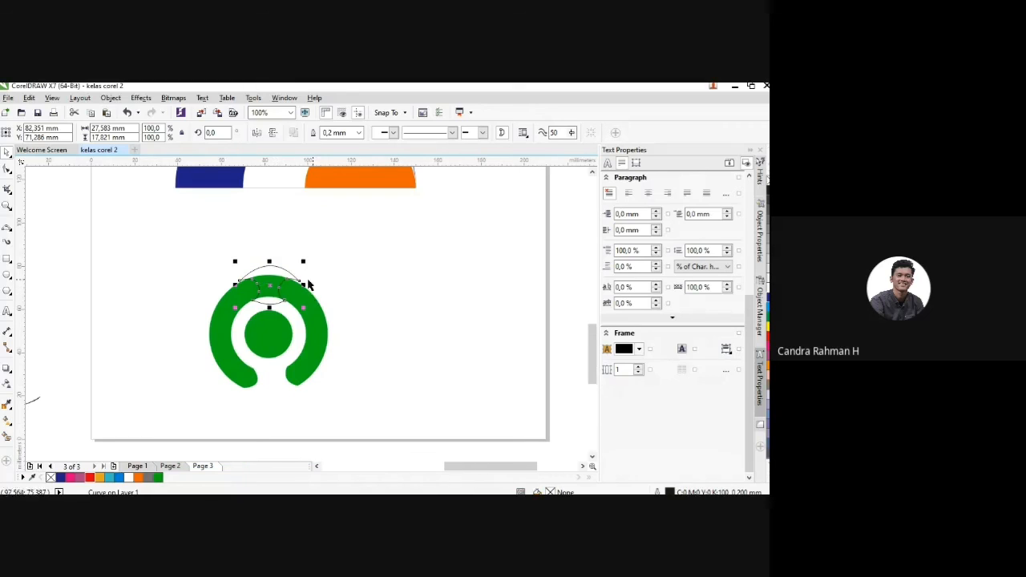
# Step: Fill the gap shape with orange and select it on the ring
pyautogui.click(138, 477)
pyautogui.scroll(2, 261, 333)
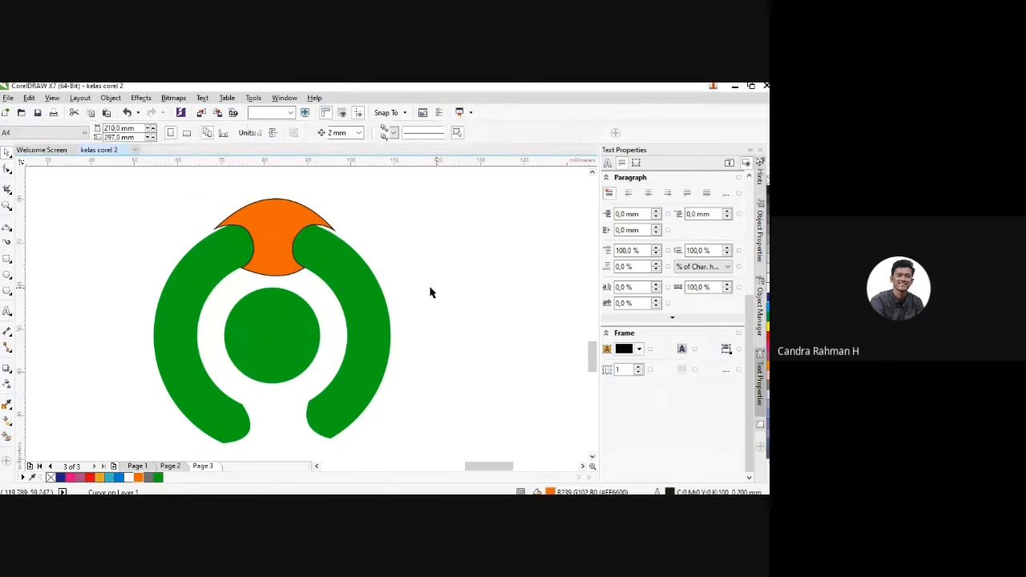
pyautogui.click(274, 225)
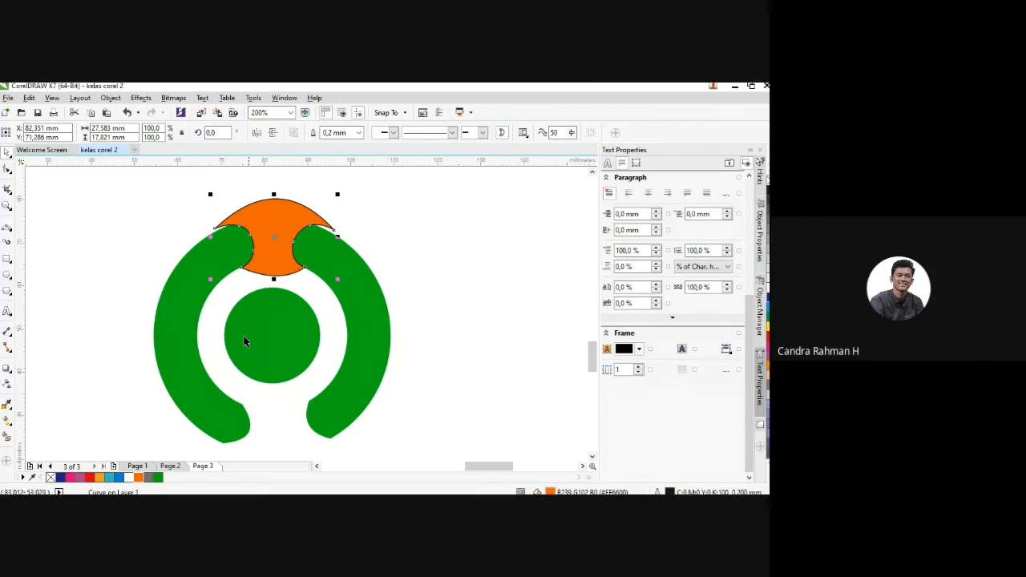
# Step: Try to cut the orange gap shape out of all the ungrouped logo parts with Back Minus Front
pyautogui.scroll(-1, 271, 242)
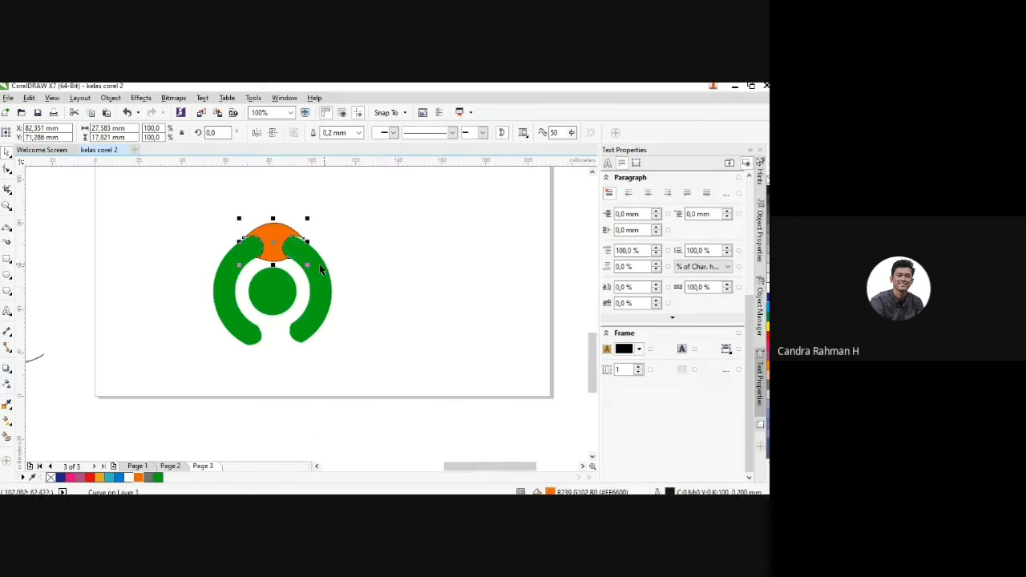
pyautogui.moveTo(366, 361); pyautogui.dragTo(150, 200)
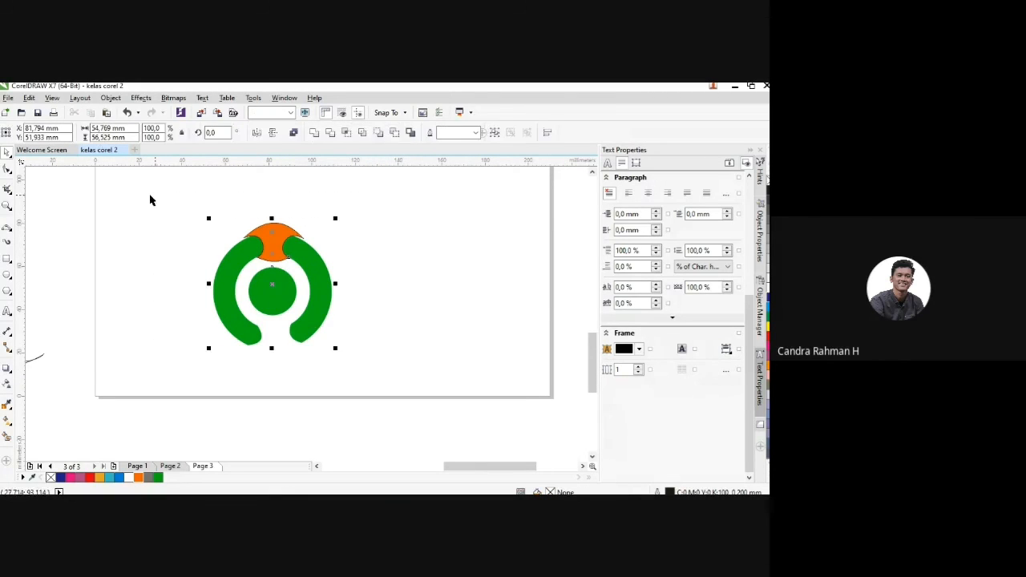
pyautogui.click(394, 133)
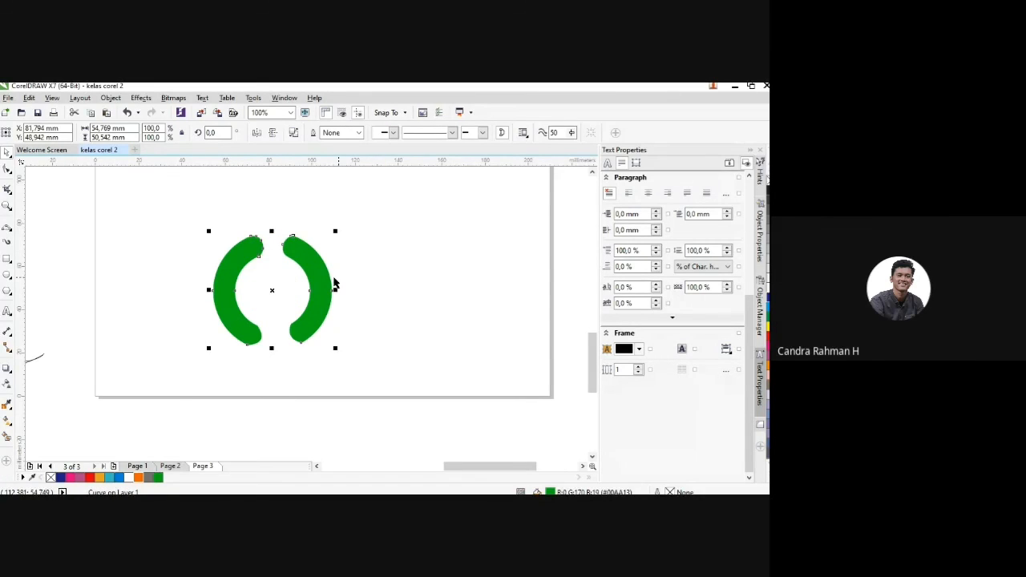
pyautogui.hotkey('ctrl', 'z')
pyautogui.click(435, 293)
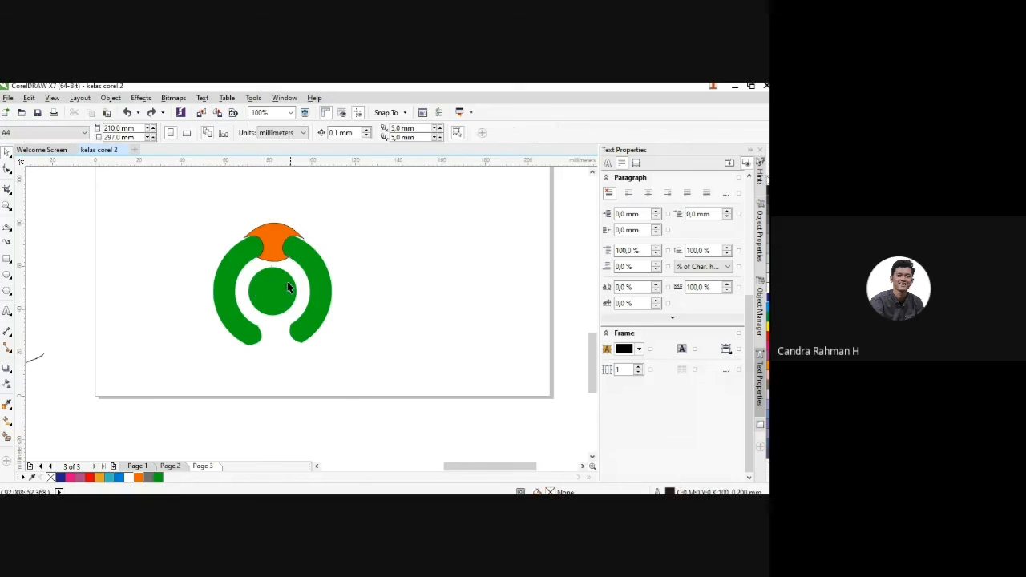
# Step: Move the orange gap shape clear of the logo and group the green ring, white circle and green centre circle
pyautogui.scroll(3, 268, 280)
pyautogui.scroll(-3, 268, 280)
pyautogui.click(275, 291)
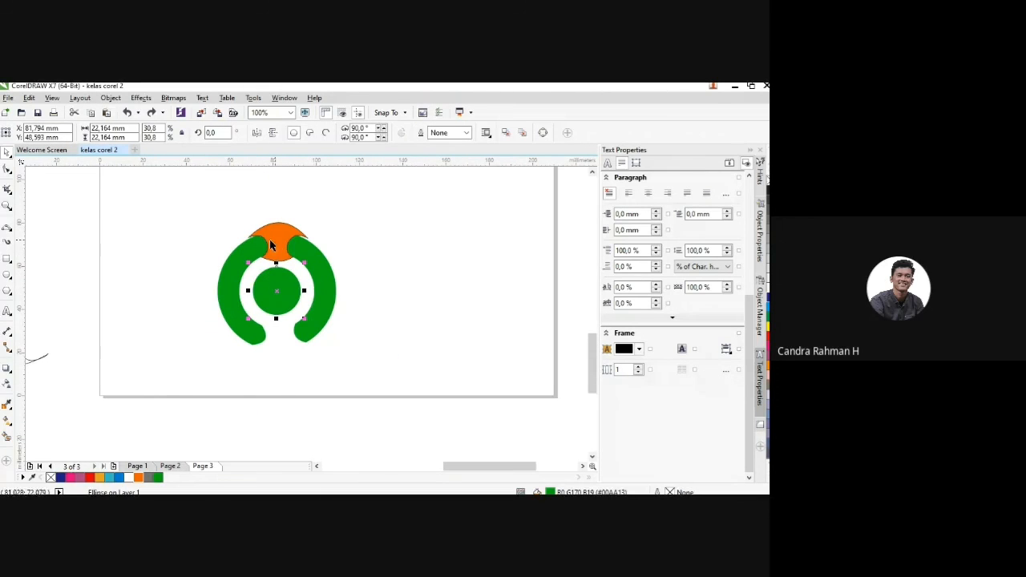
pyautogui.moveTo(270, 246); pyautogui.dragTo(410, 253)
pyautogui.moveTo(358, 360); pyautogui.dragTo(169, 216)
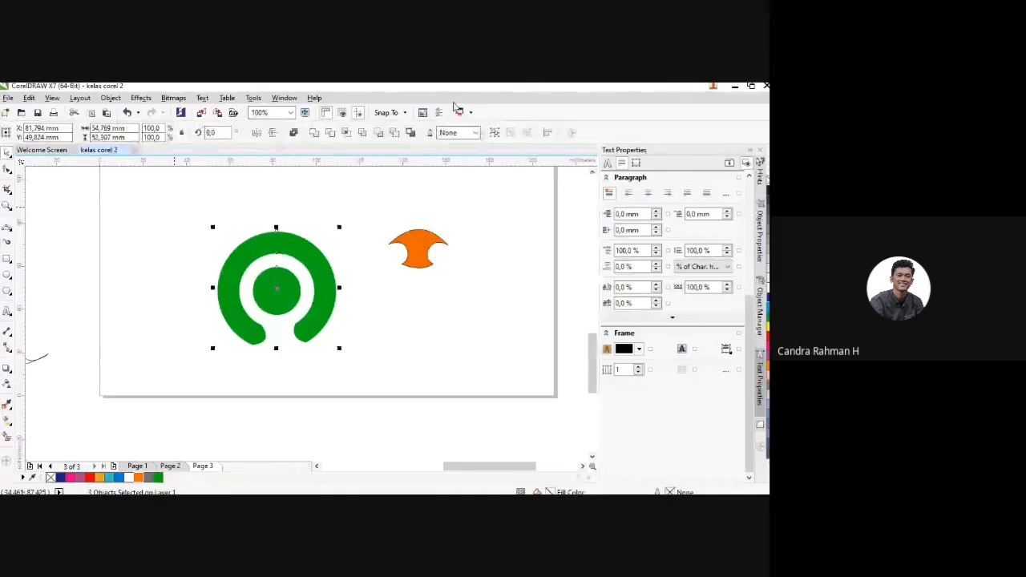
pyautogui.click(494, 134)
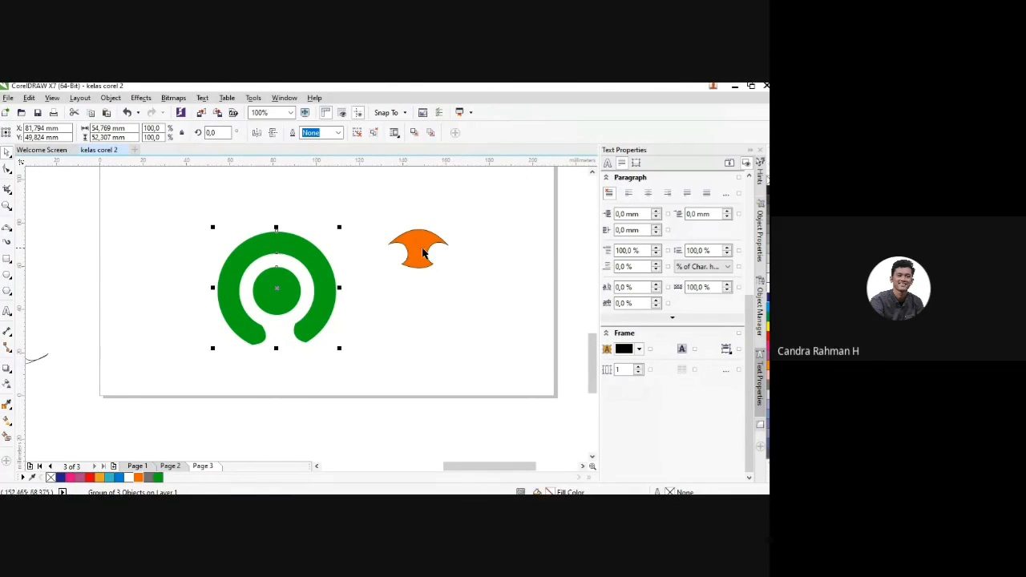
# Step: Place the orange shape on the ring's upper edge around X 81.8, Y 70.8 mm and cut it from the group with Back Minus Front
pyautogui.moveTo(423, 254); pyautogui.dragTo(278, 238)
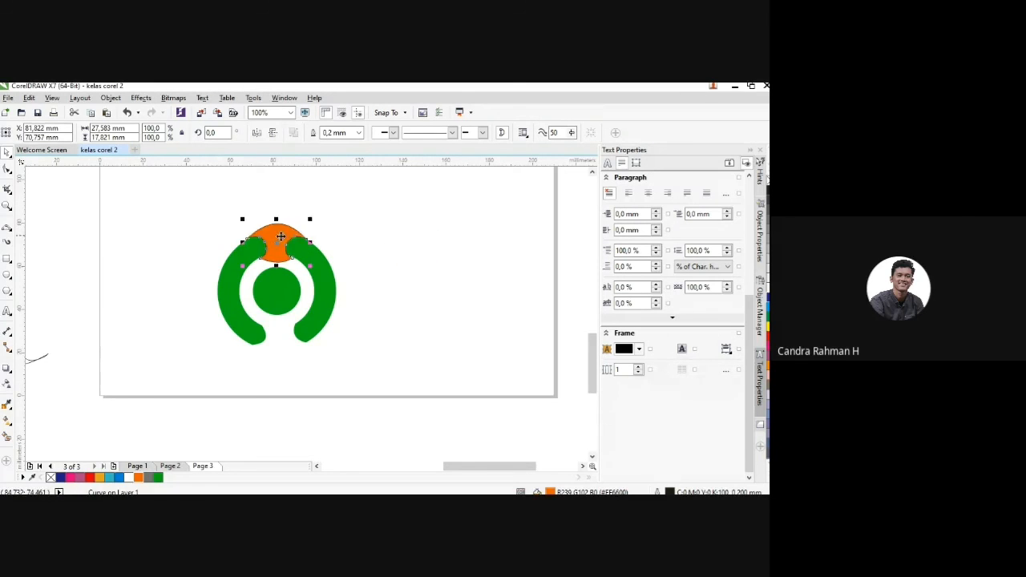
pyautogui.click(361, 332)
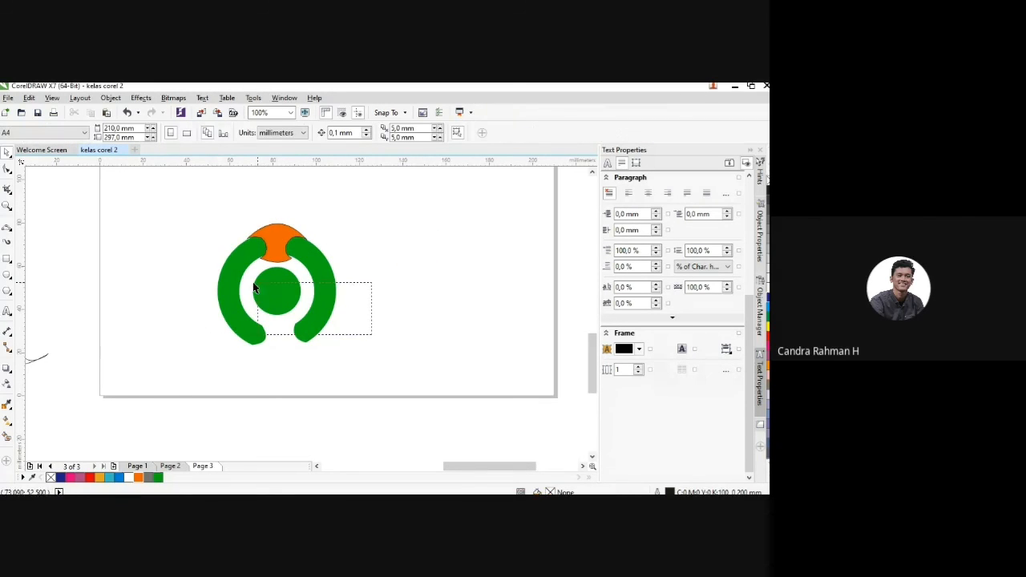
pyautogui.moveTo(388, 388); pyautogui.dragTo(163, 235)
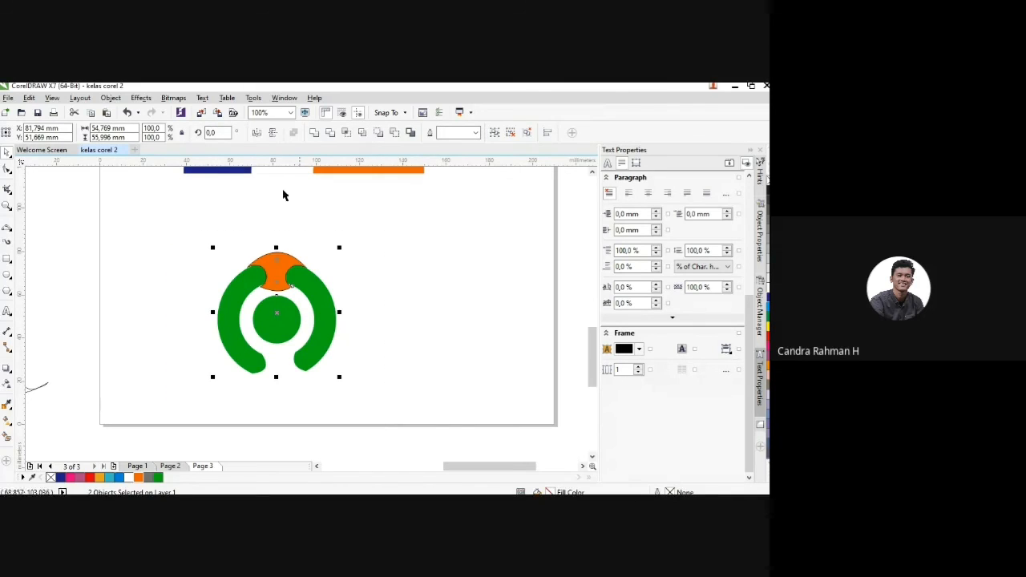
pyautogui.click(394, 133)
# Step: Examine the rounded ends and inner edge of the ring's new upper gap up close, and the logo as a whole
pyautogui.scroll(2, 296, 285)
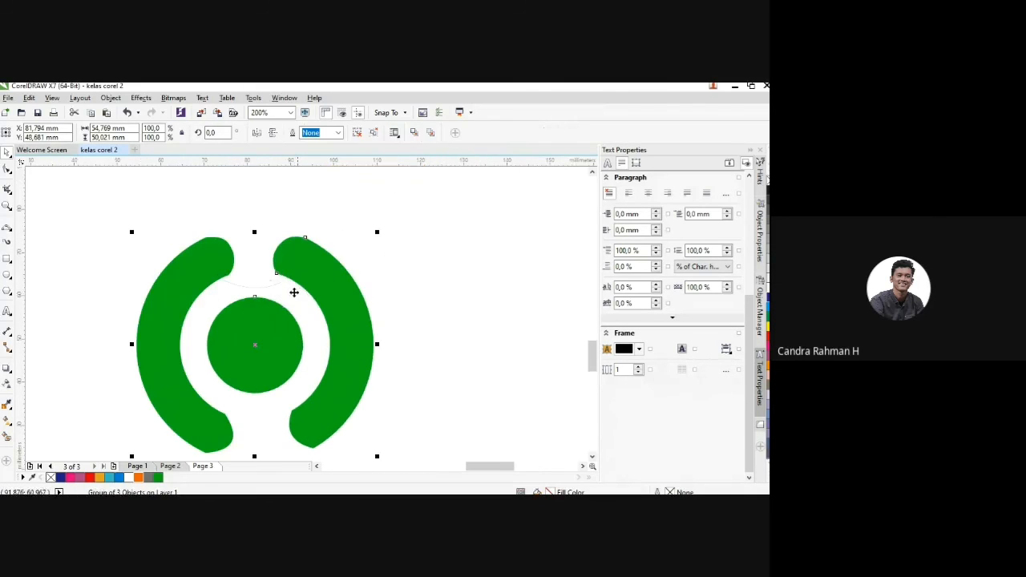
pyautogui.scroll(2, 244, 271)
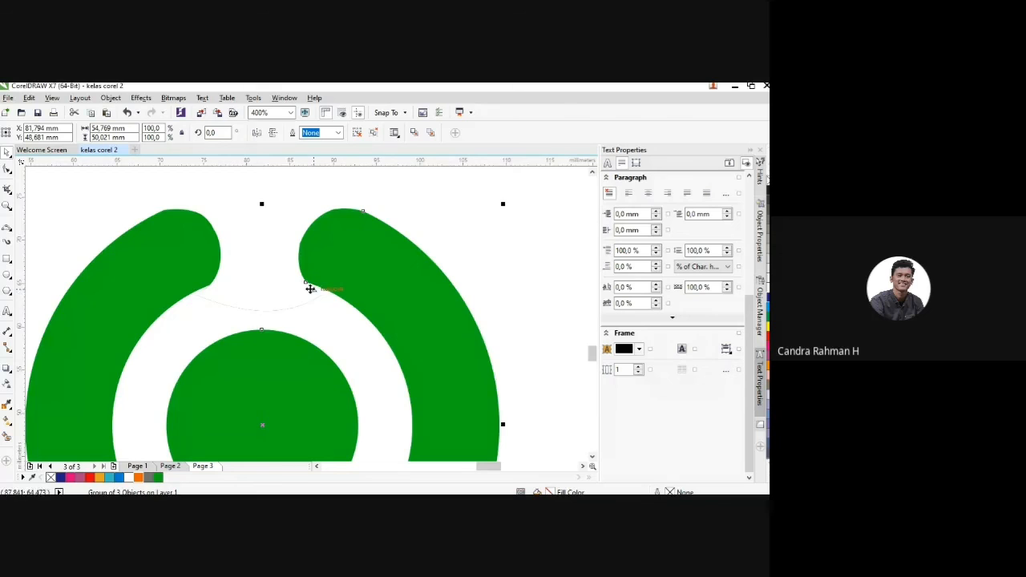
pyautogui.scroll(3, 310, 288)
pyautogui.click(355, 316)
pyautogui.scroll(-2, 348, 313)
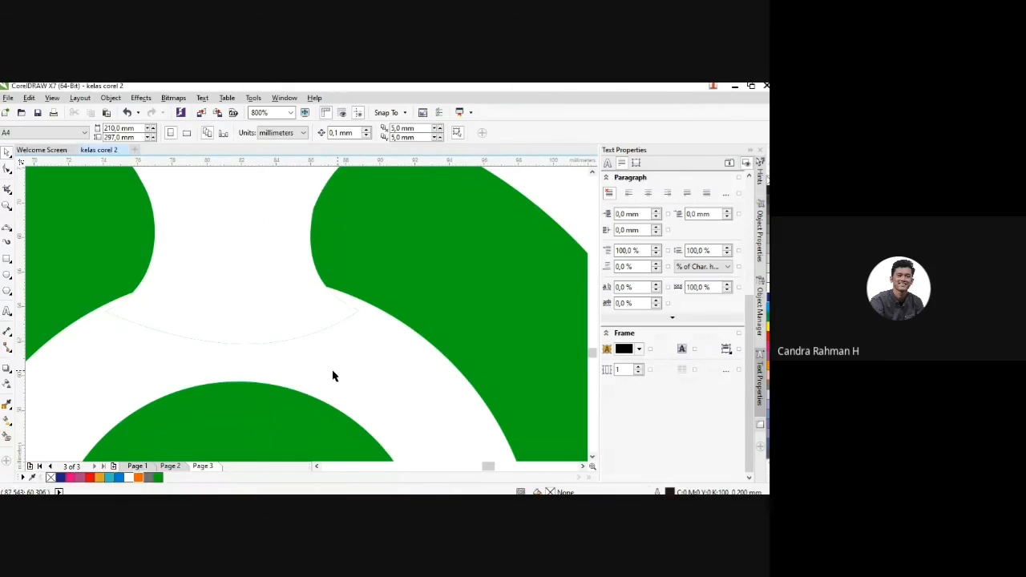
pyautogui.scroll(-1, 256, 331)
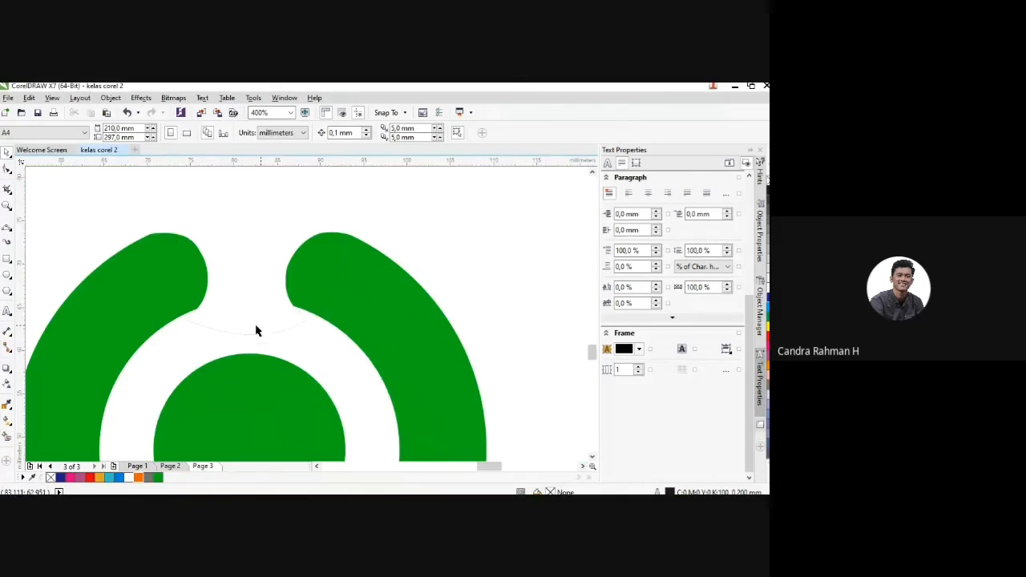
pyautogui.scroll(1, 278, 286)
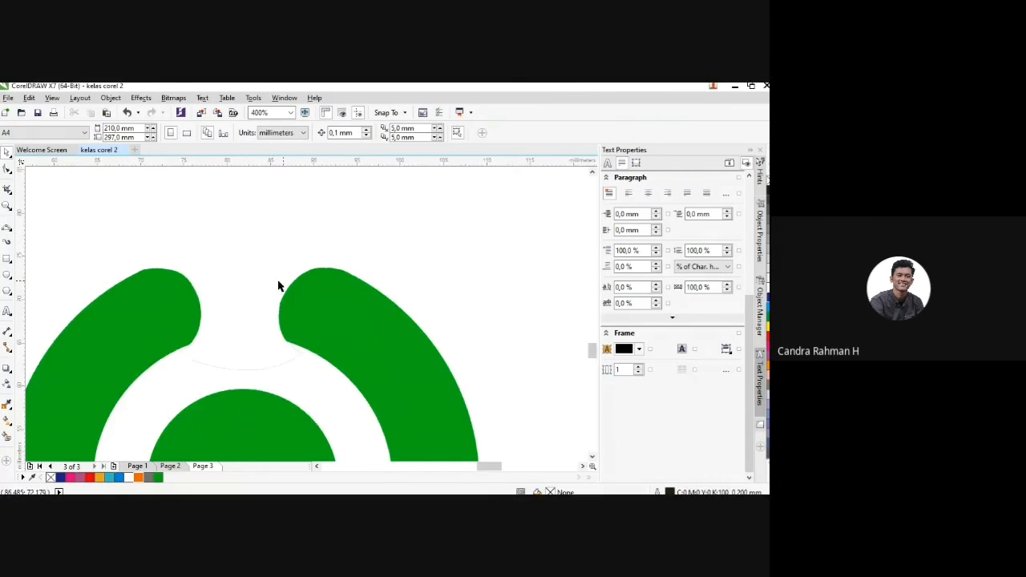
pyautogui.scroll(-1, 278, 287)
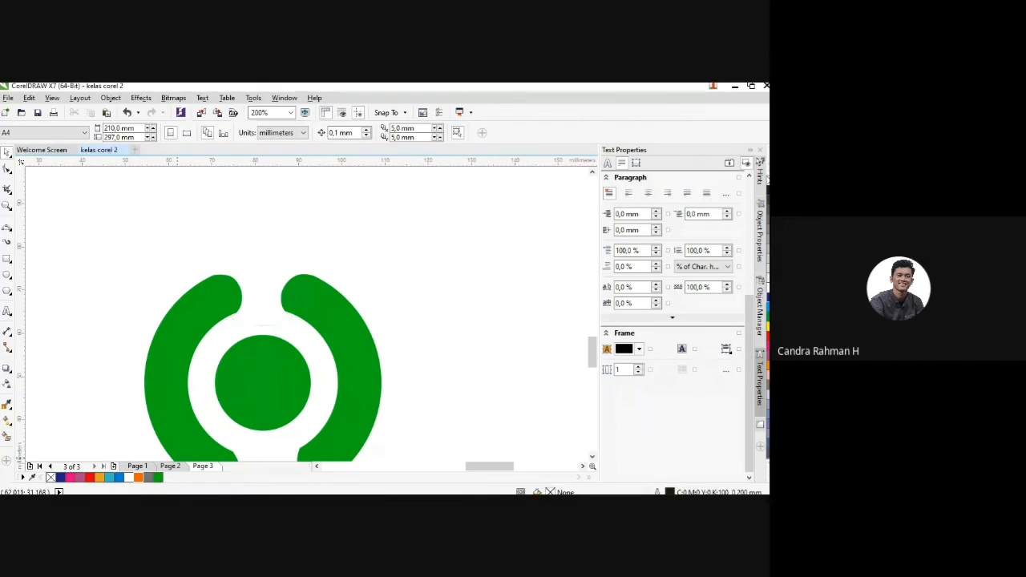
pyautogui.scroll(-1, 263, 293)
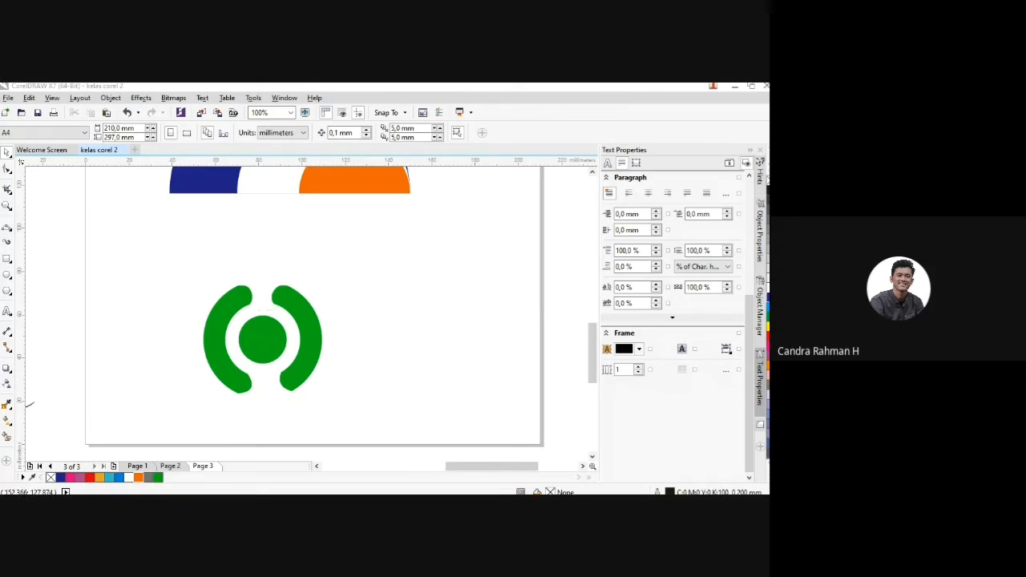
pyautogui.click(168, 311)
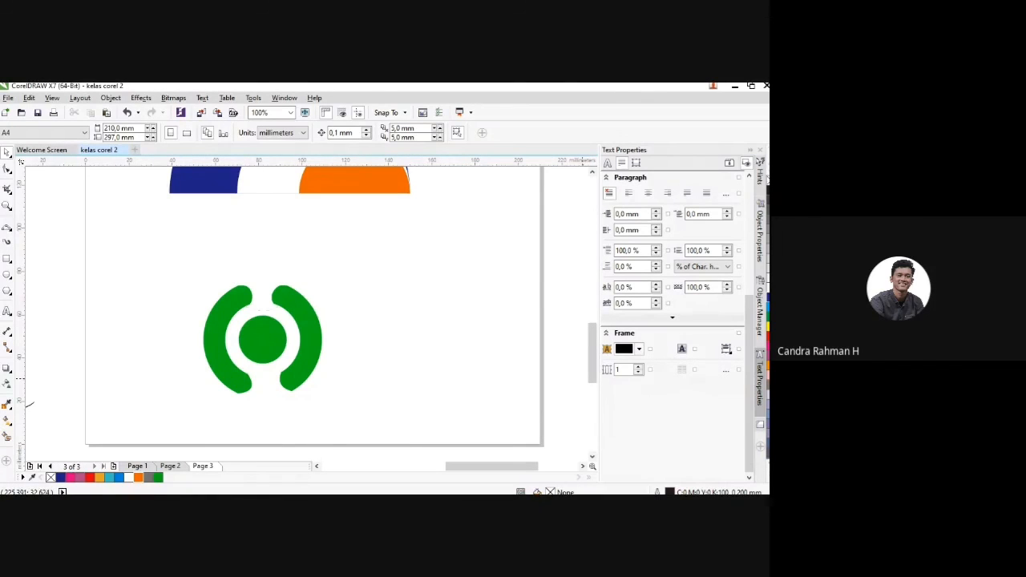
pyautogui.hotkey('alt', 'Tab')
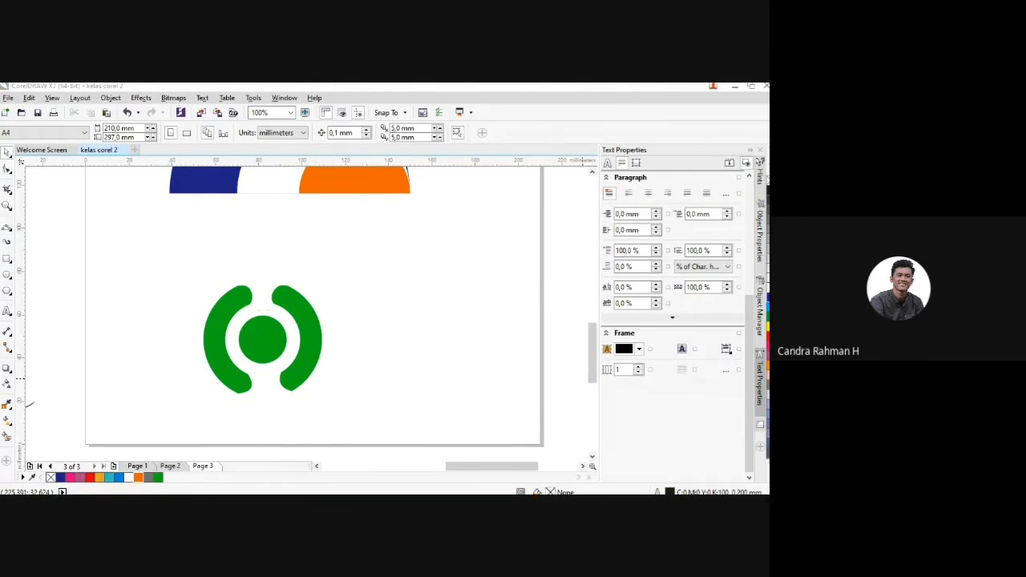